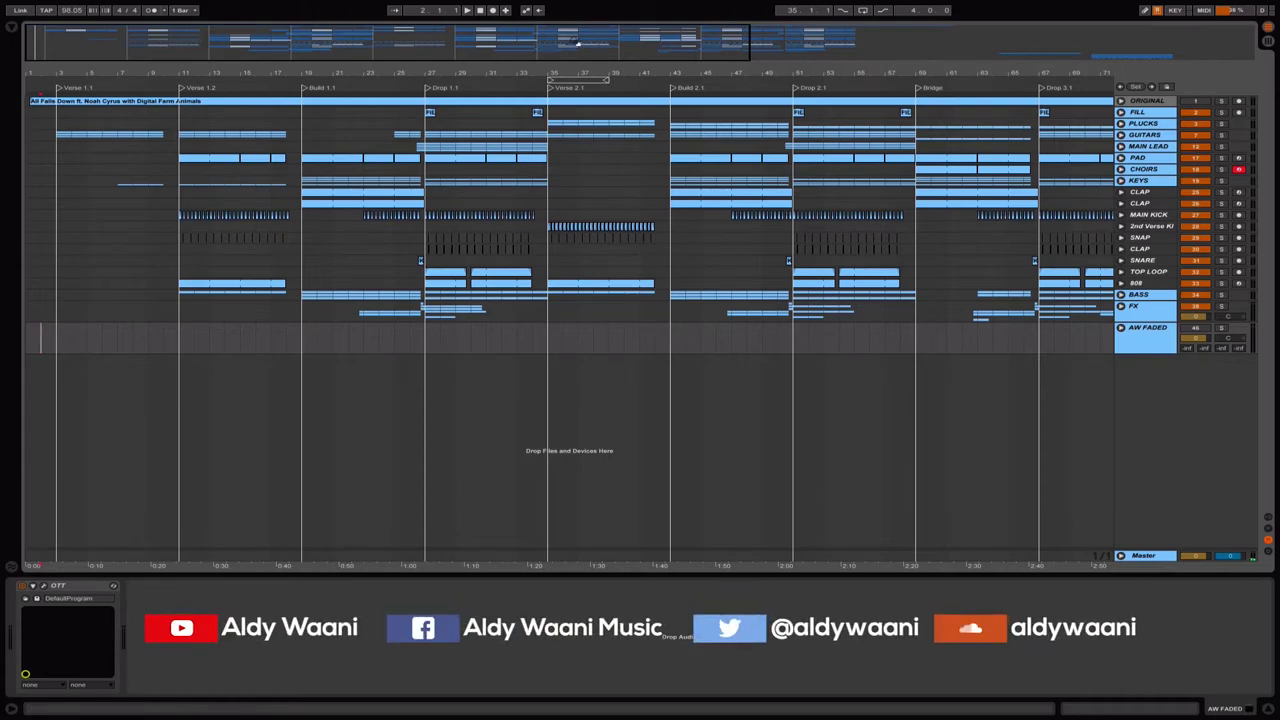
Display the Master track's effects and rename VCA groups 4 and 5 in NLS Buss to LEAD and FX.
left_click_drag(578, 44, 572, 32)
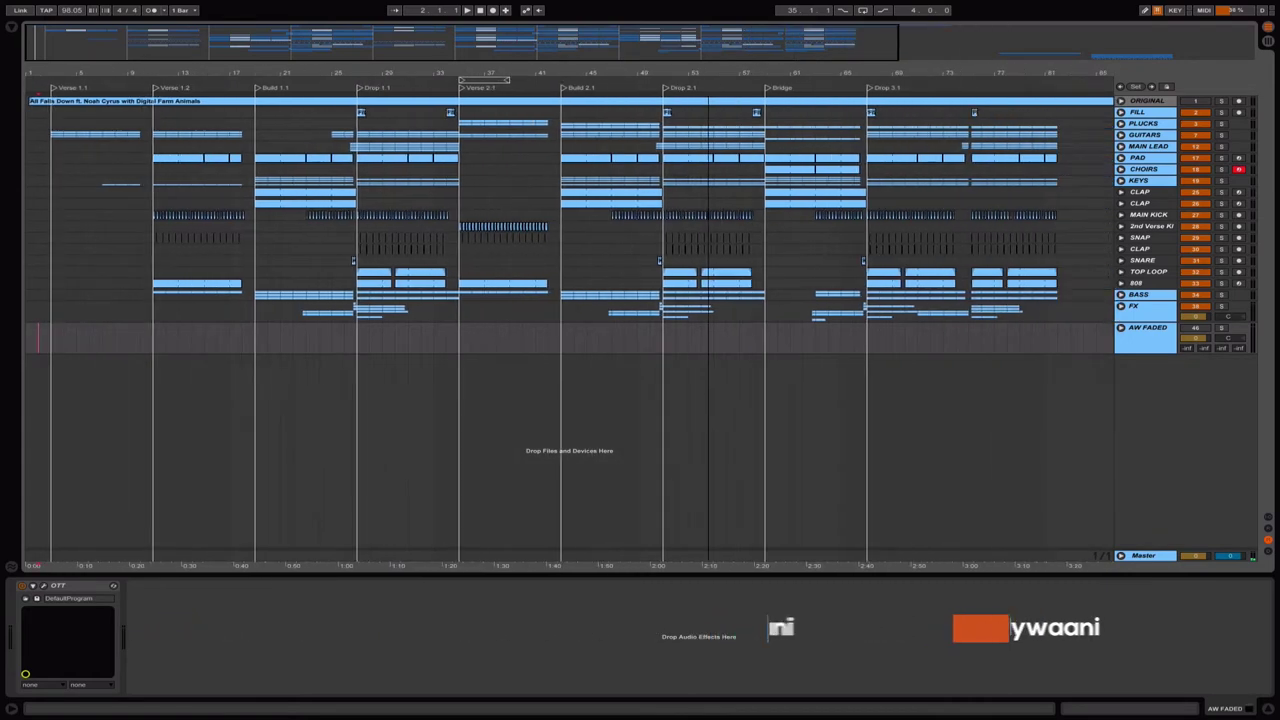
mouse_move(617, 5)
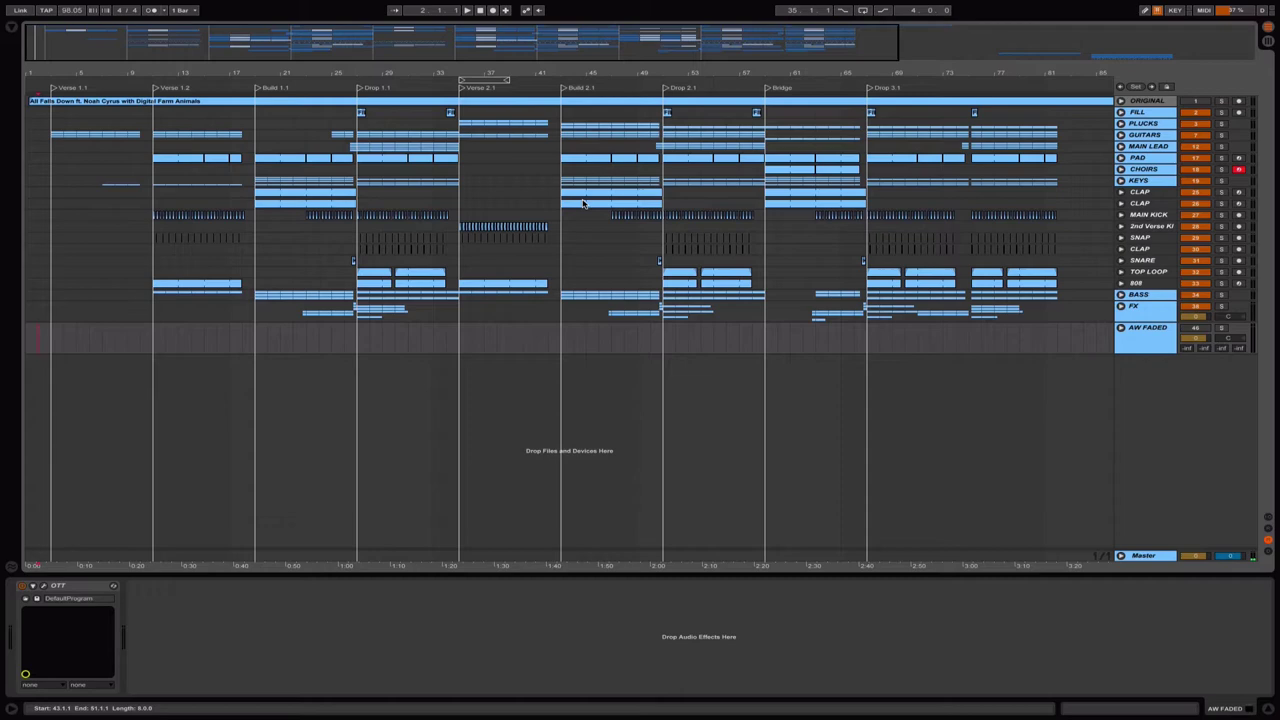
left_click_drag(541, 56, 541, 53)
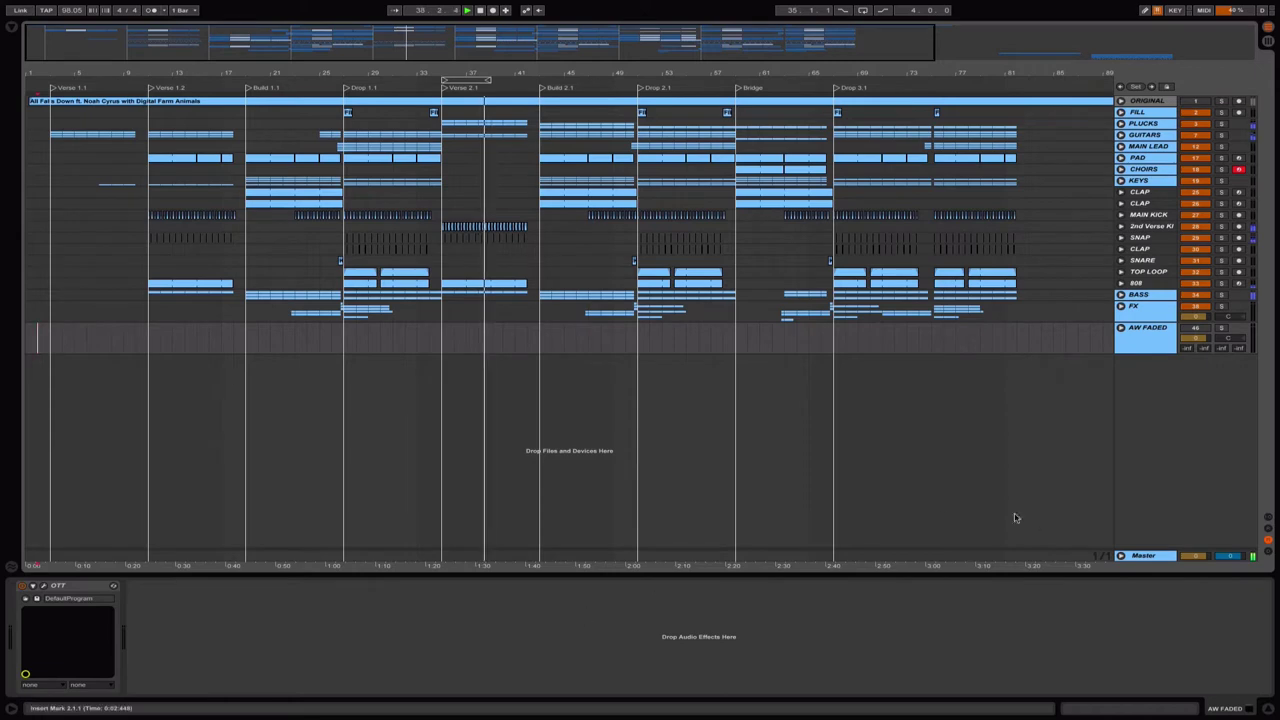
left_click(1148, 556)
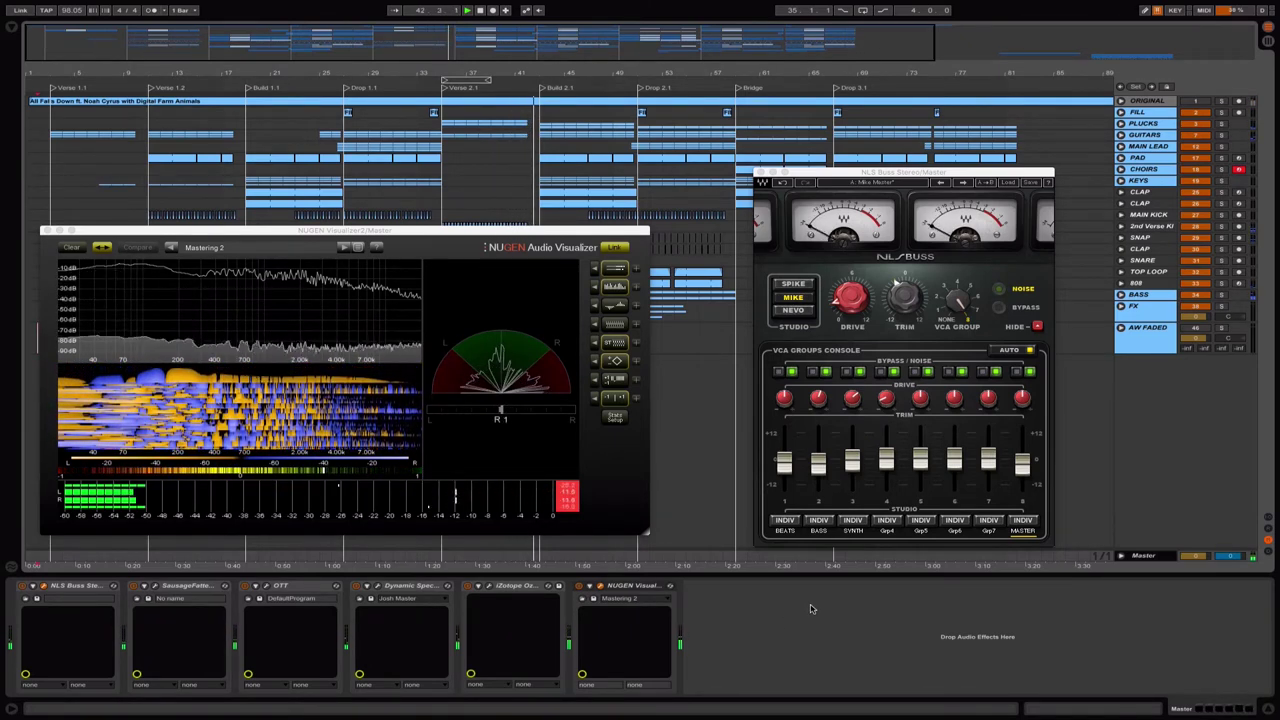
left_click(888, 532)
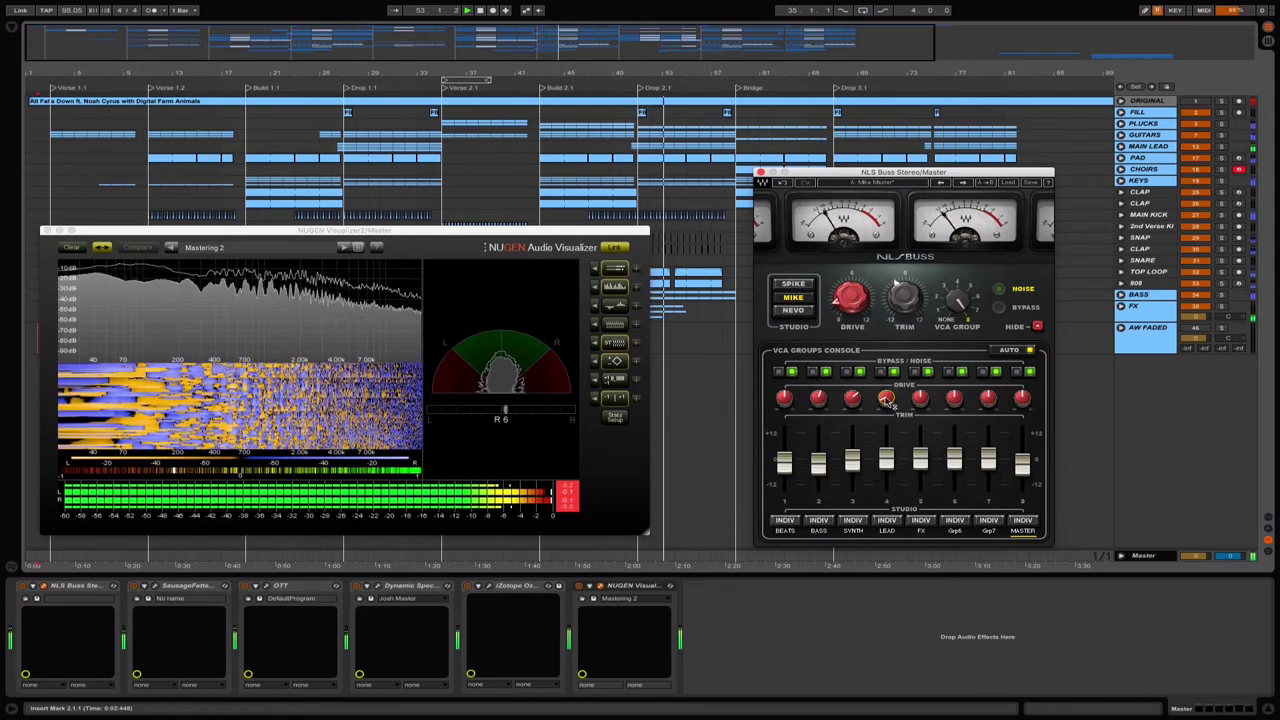
Increase the drive of the LEAD group in NLS Buss and set its trim to -1.1.
left_click_drag(889, 402, 896, 385)
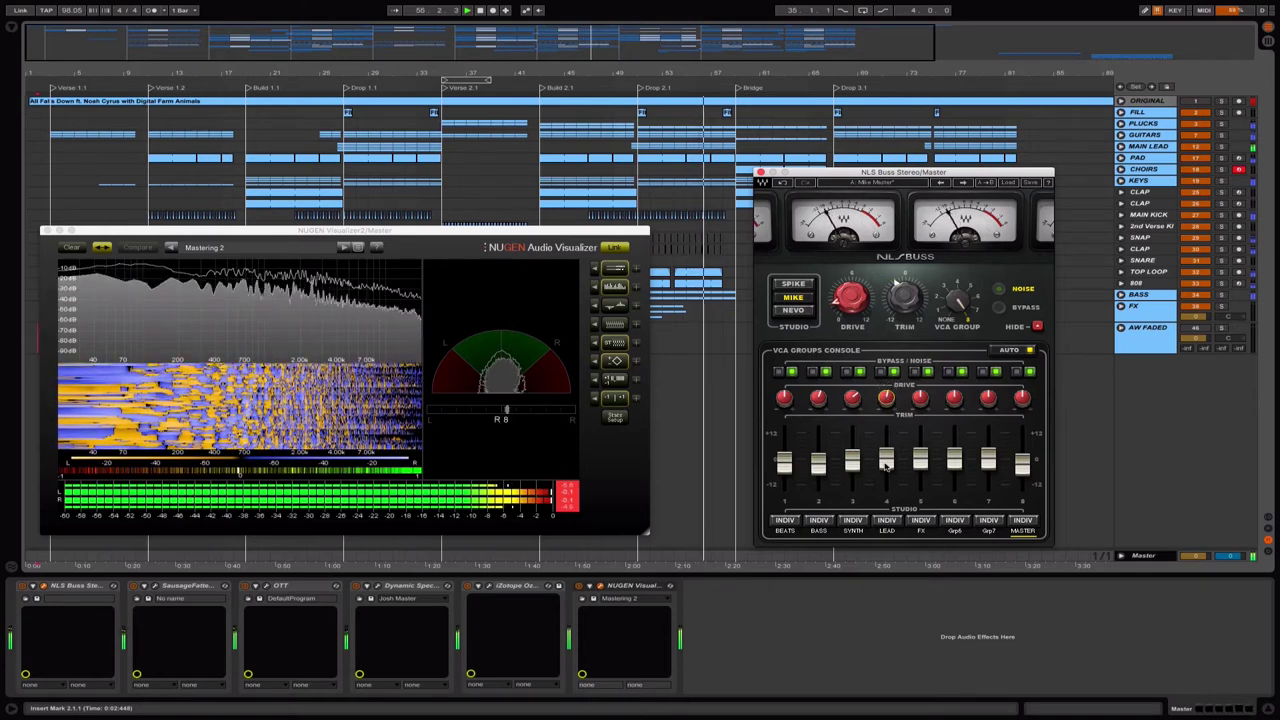
left_click_drag(887, 458, 887, 463)
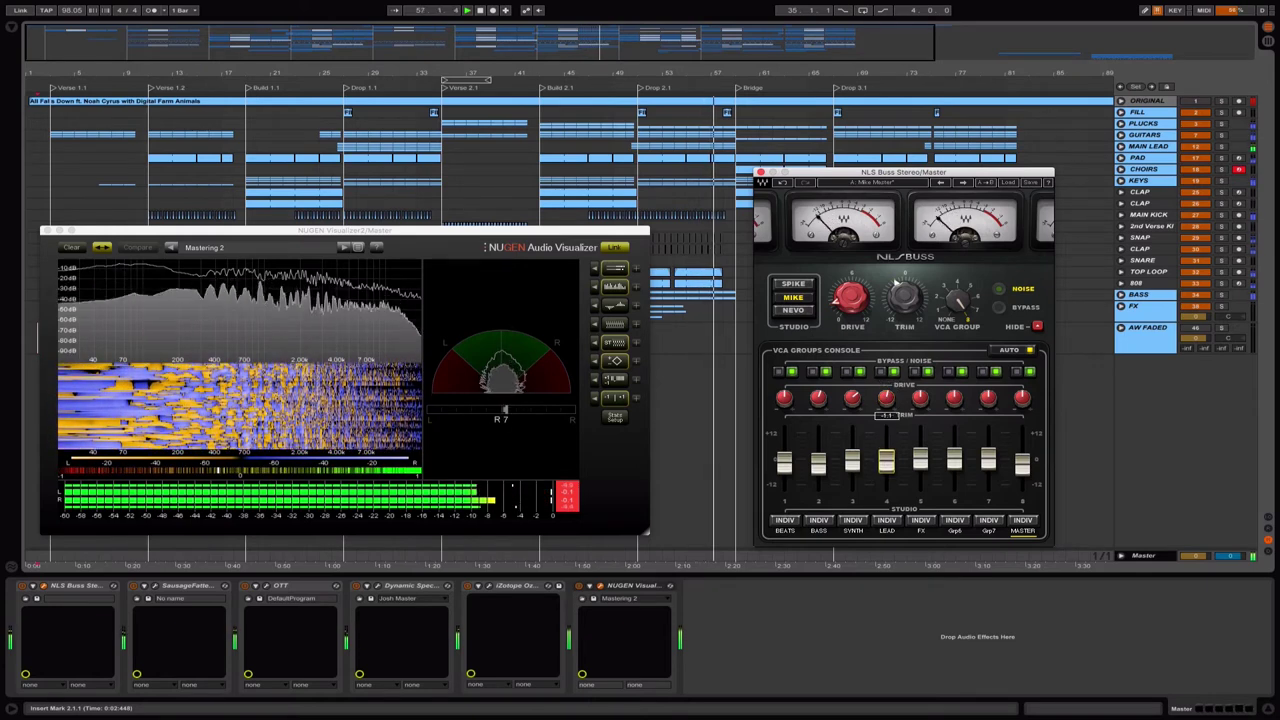
left_click(1155, 470)
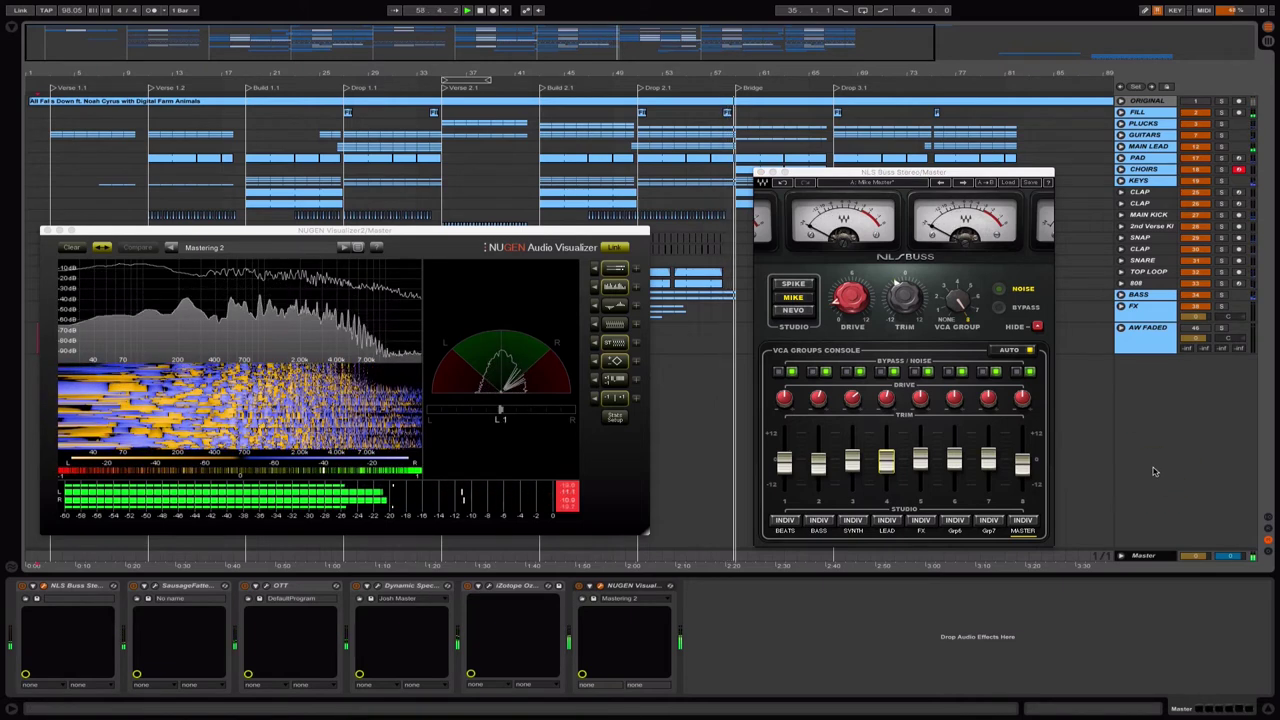
Deactivate the All Falls Down clip on the ORIGINAL track, check the Master track's effects and stop playback.
left_click(1146, 350)
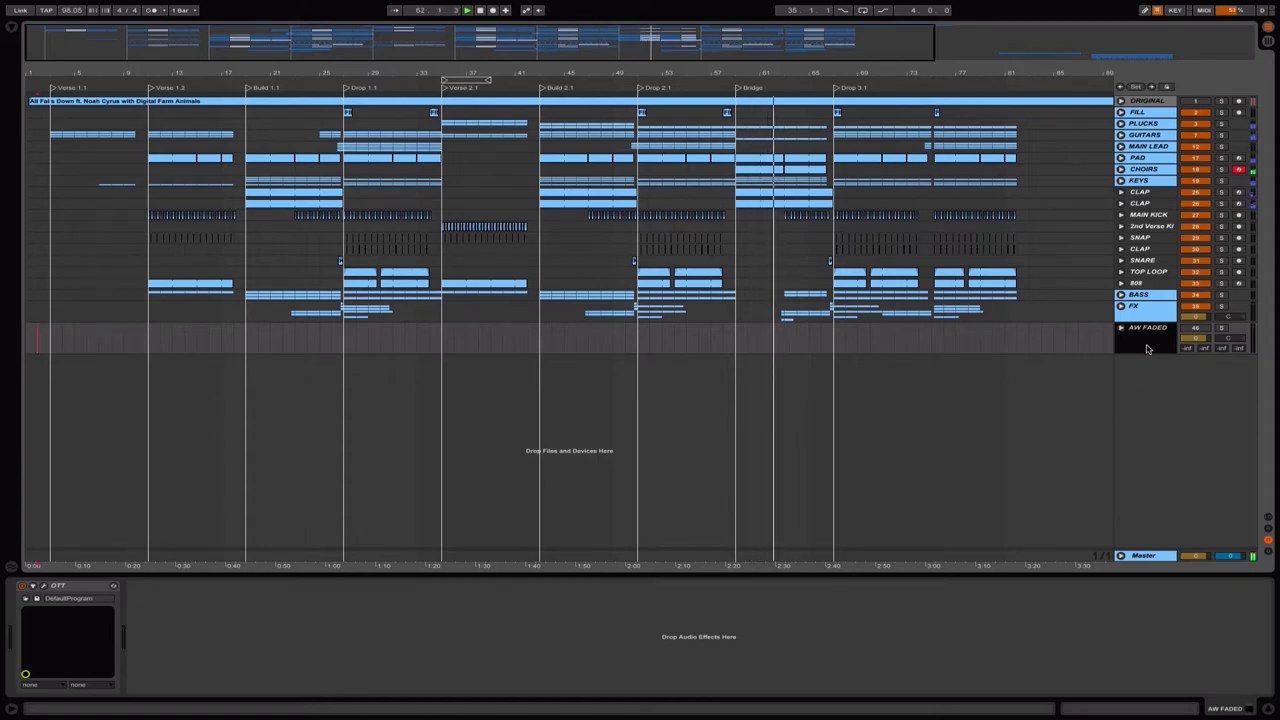
left_click(1150, 555)
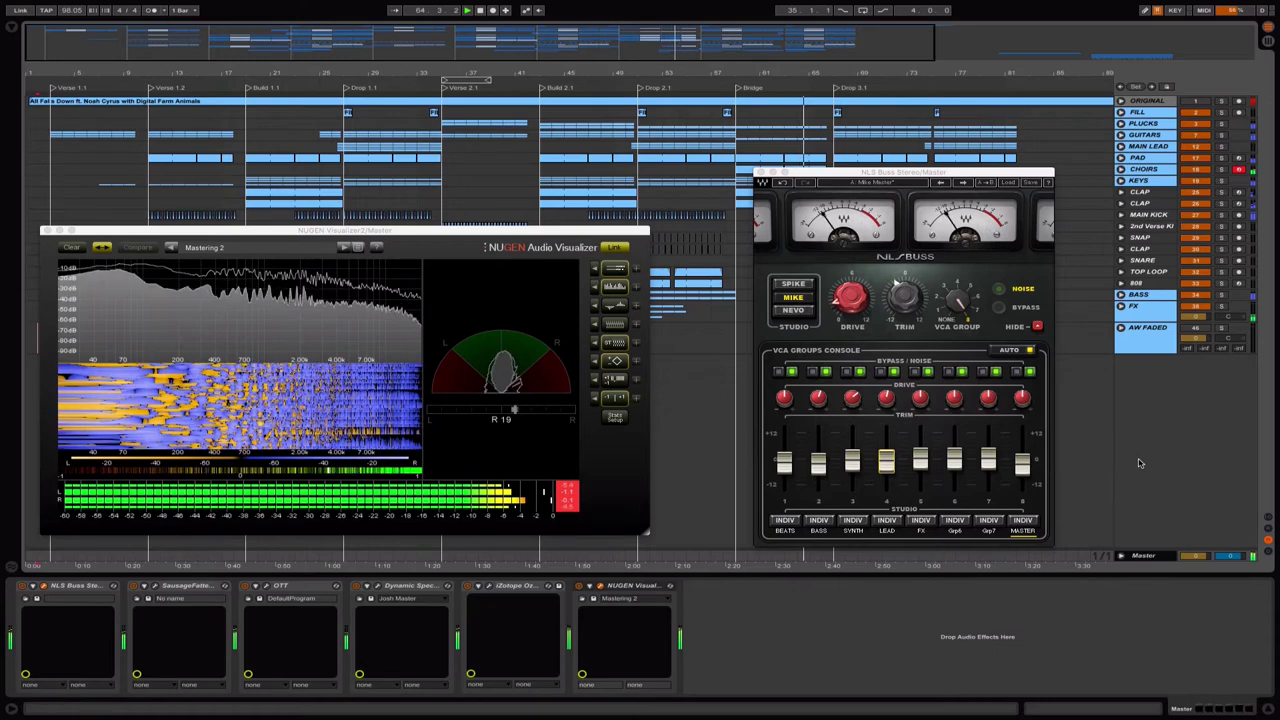
left_click(1055, 103)
left_click(1055, 103)
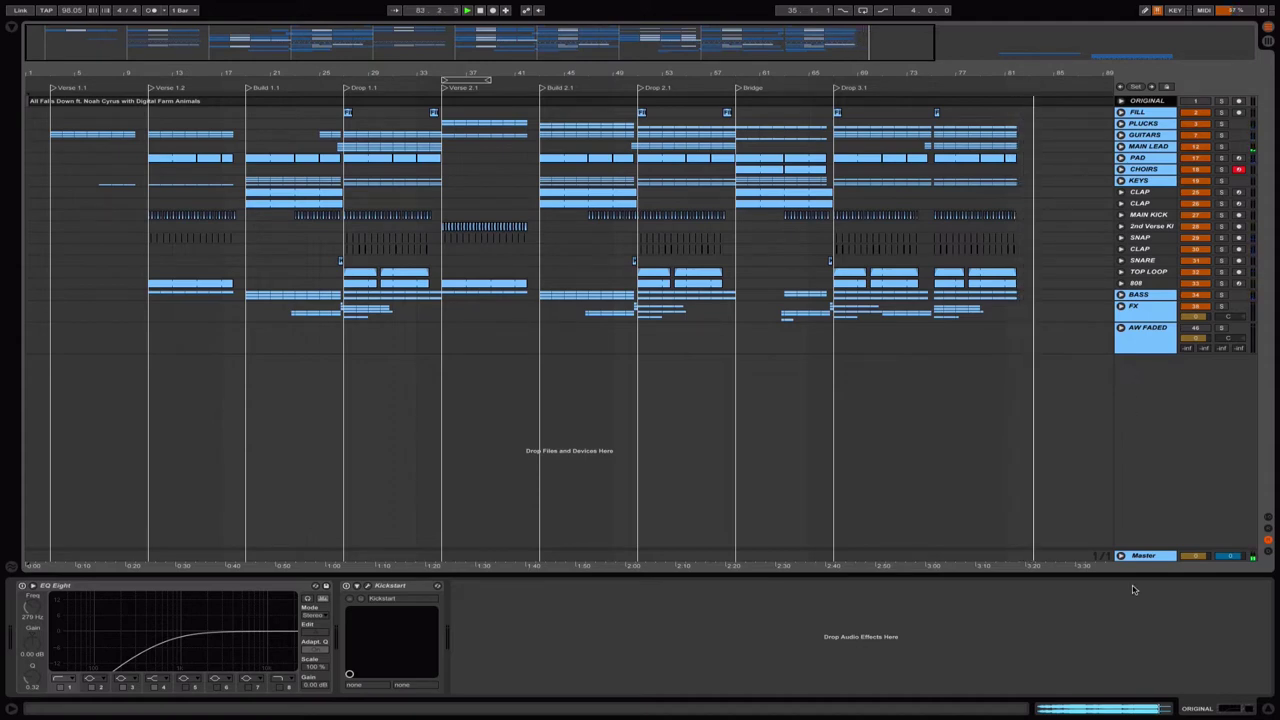
left_click(1143, 556)
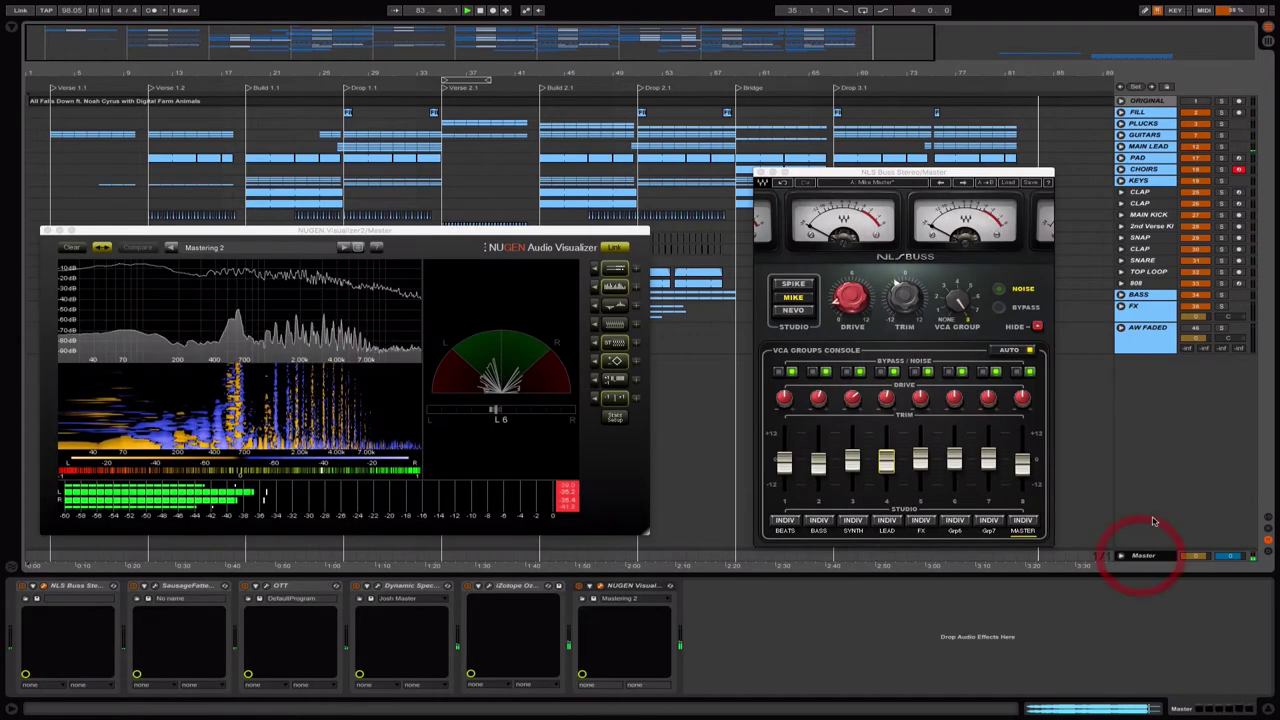
left_click(1086, 471)
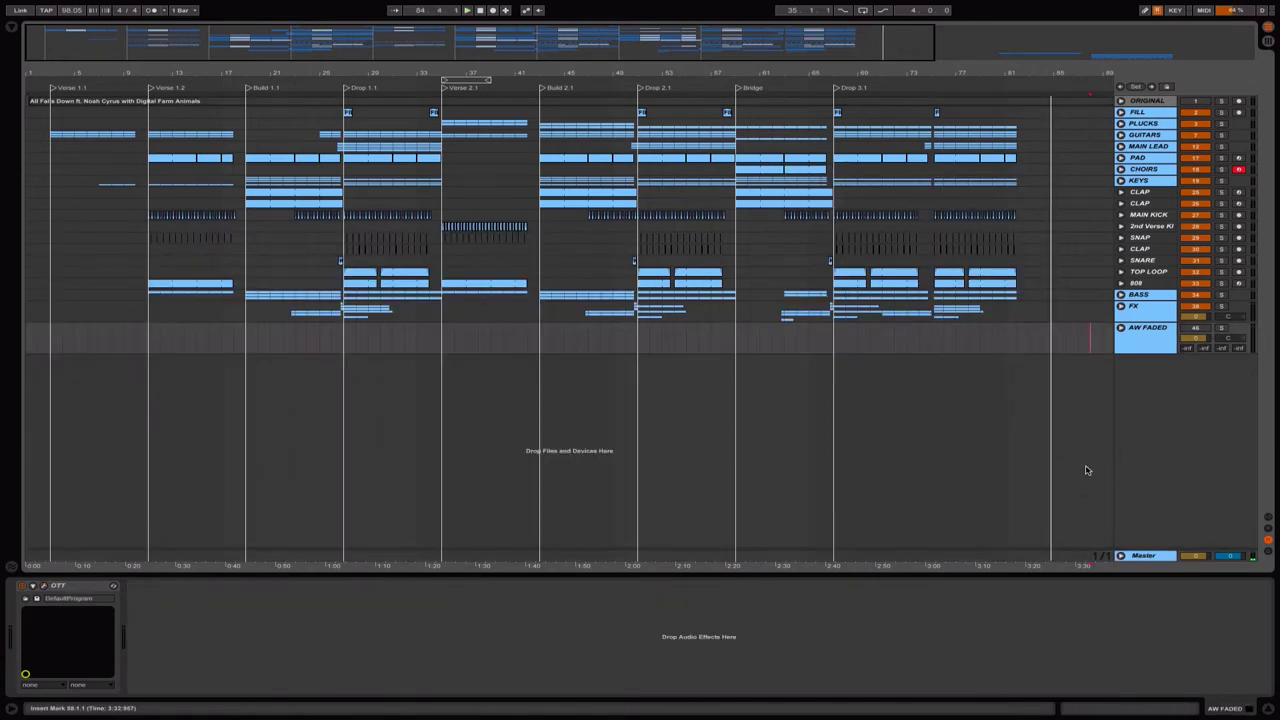
Unfold the FILL track and play it soloed from the start of Drop 1.1.
left_click_drag(290, 50, 335, 45)
left_click(1140, 112)
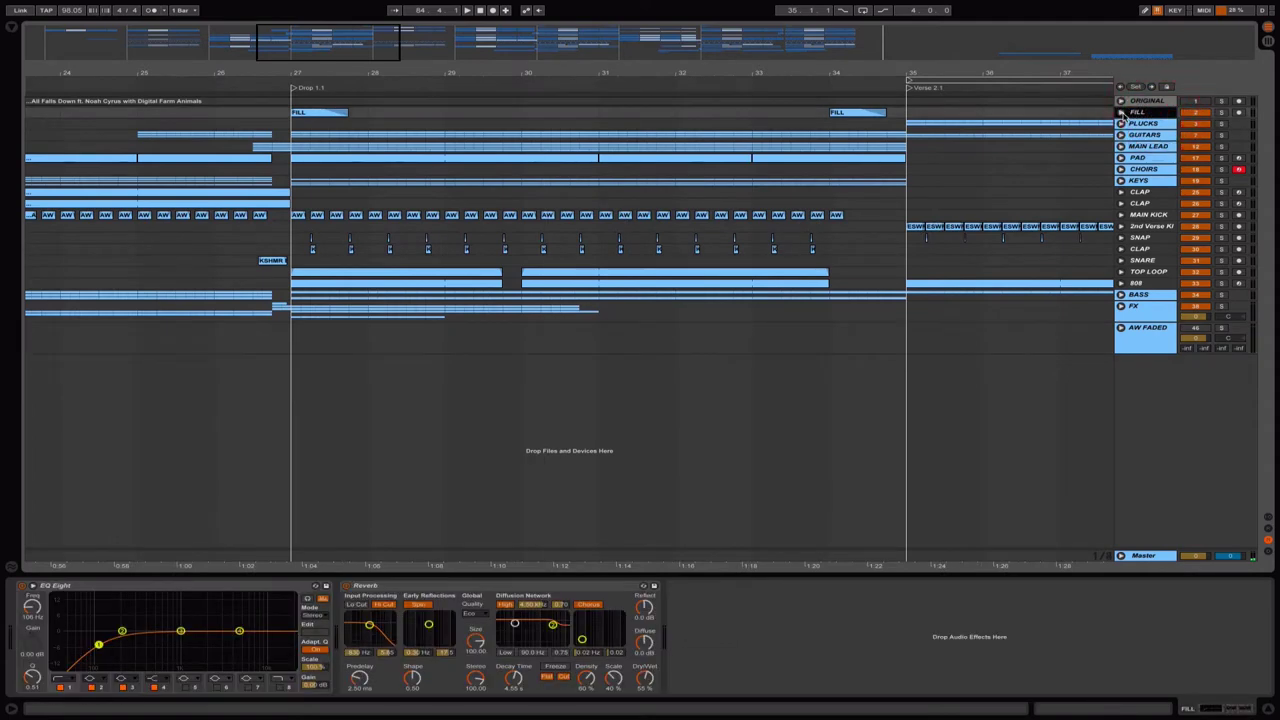
left_click(1121, 113)
left_click_drag(344, 46, 279, 147)
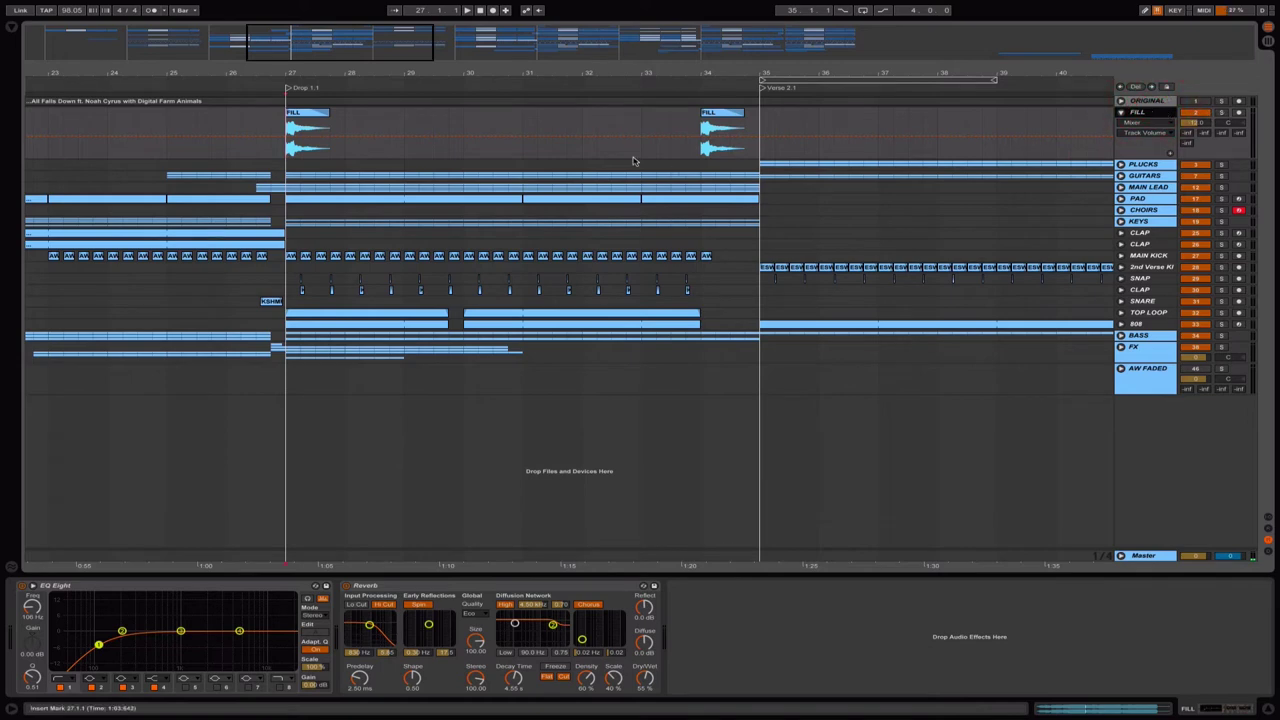
key("space")
left_click(1221, 112)
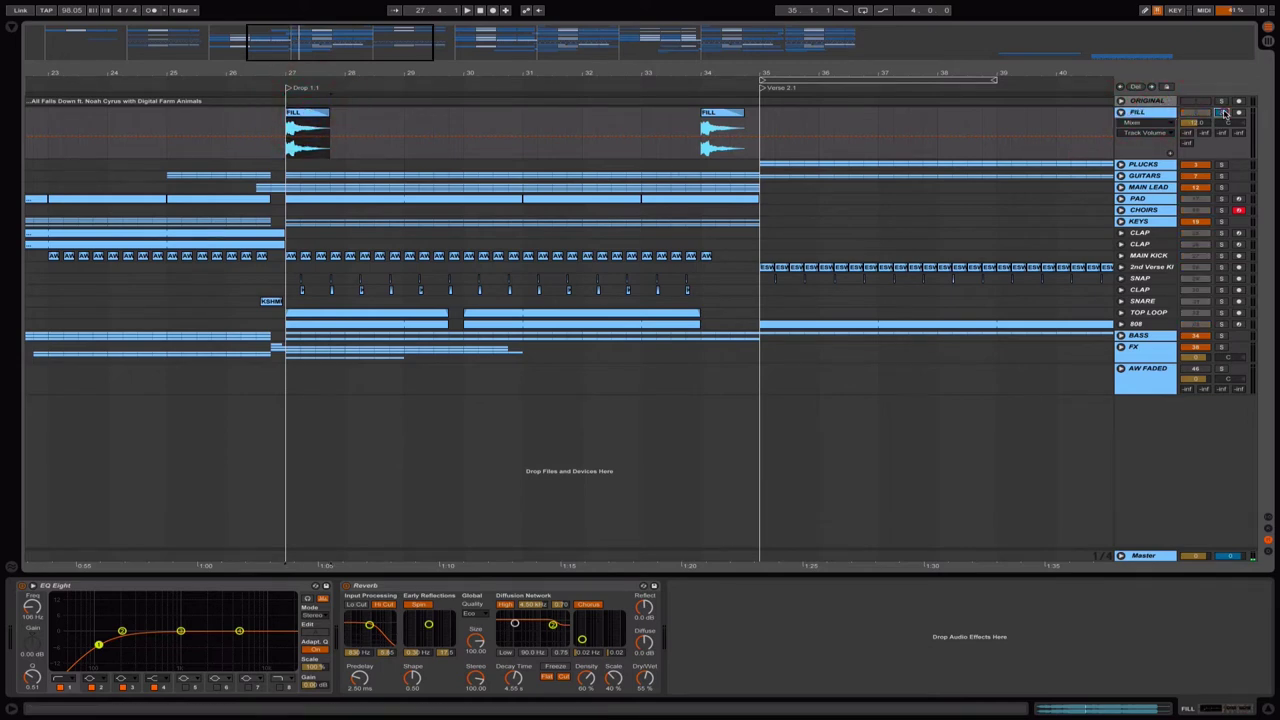
key("space")
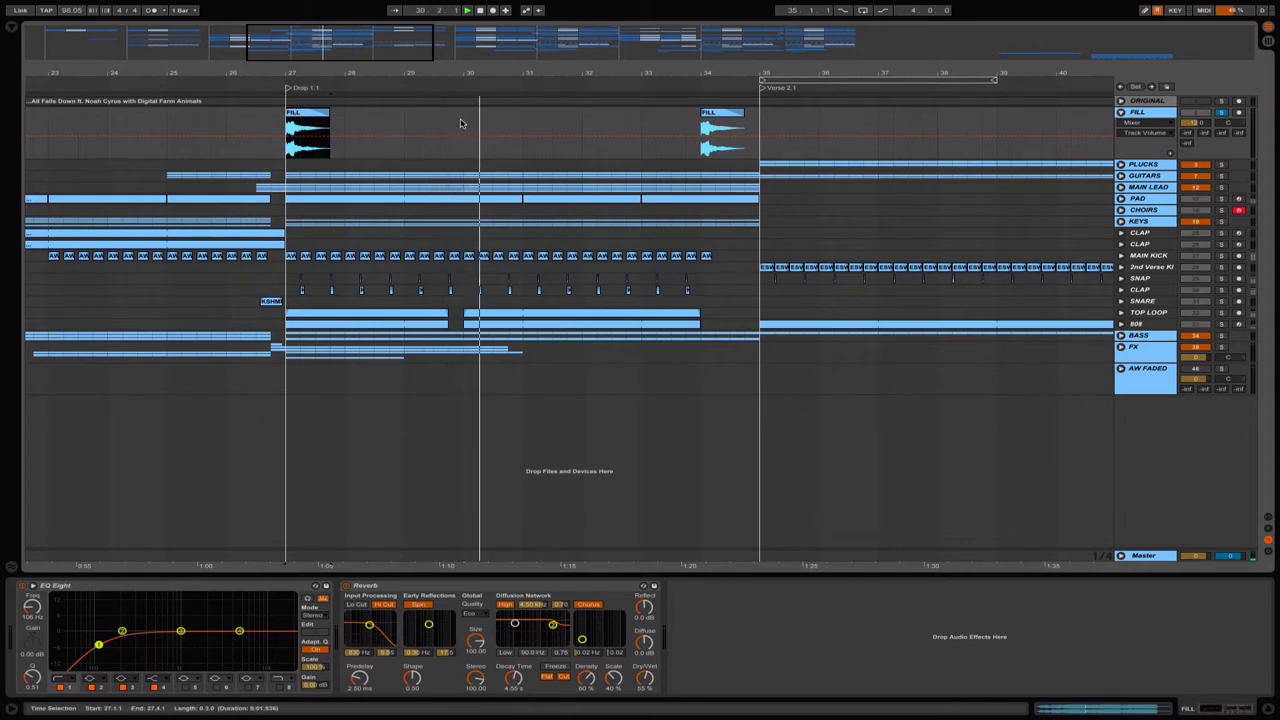
Stop playback, take the FILL track off solo and fold it.
left_click_drag(399, 57, 464, 31)
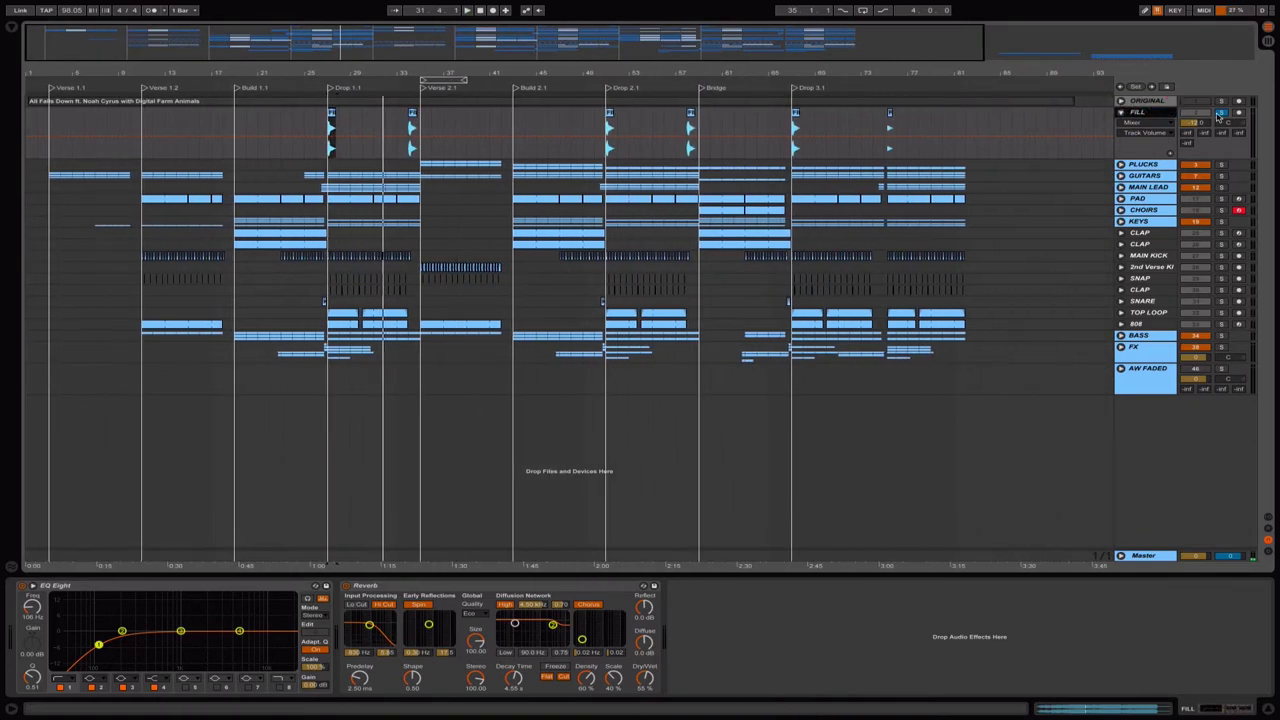
left_click_drag(487, 44, 487, 32)
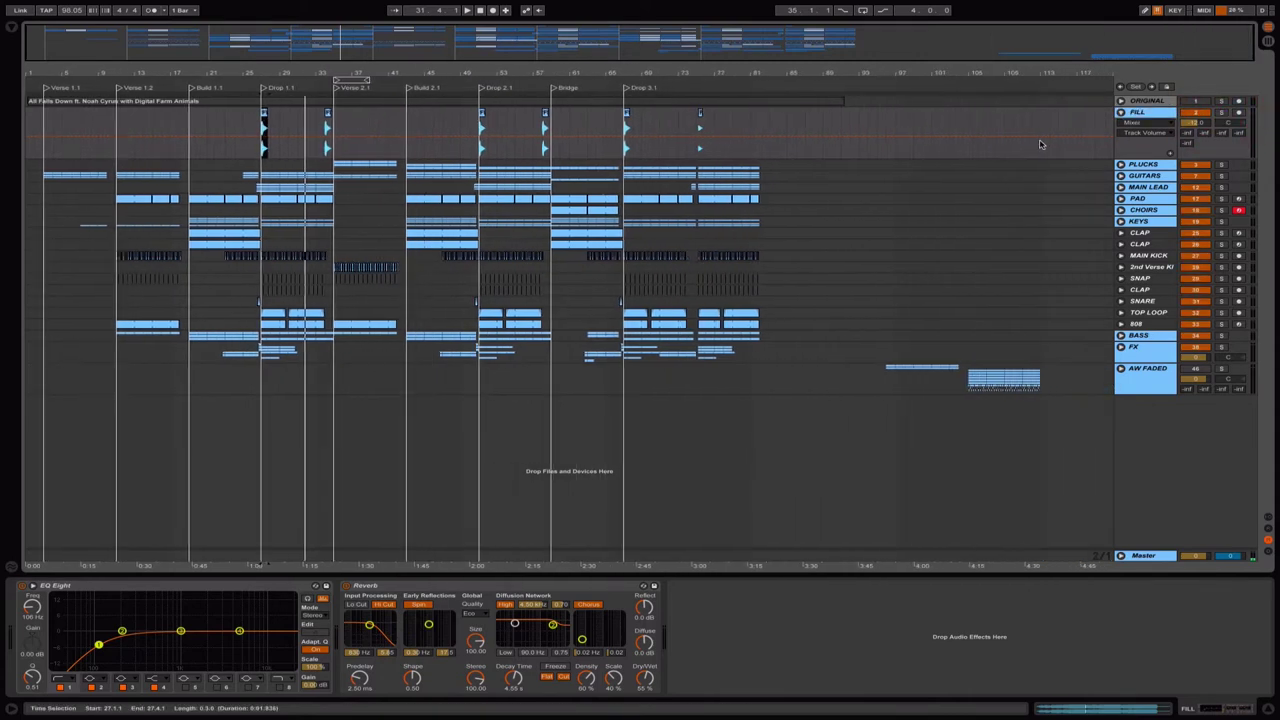
left_click(1121, 112)
Unfold the GUITARS group, examine its tracks across Verse 1.1 and Verse 1.2, and fold the group.
left_click(1140, 134)
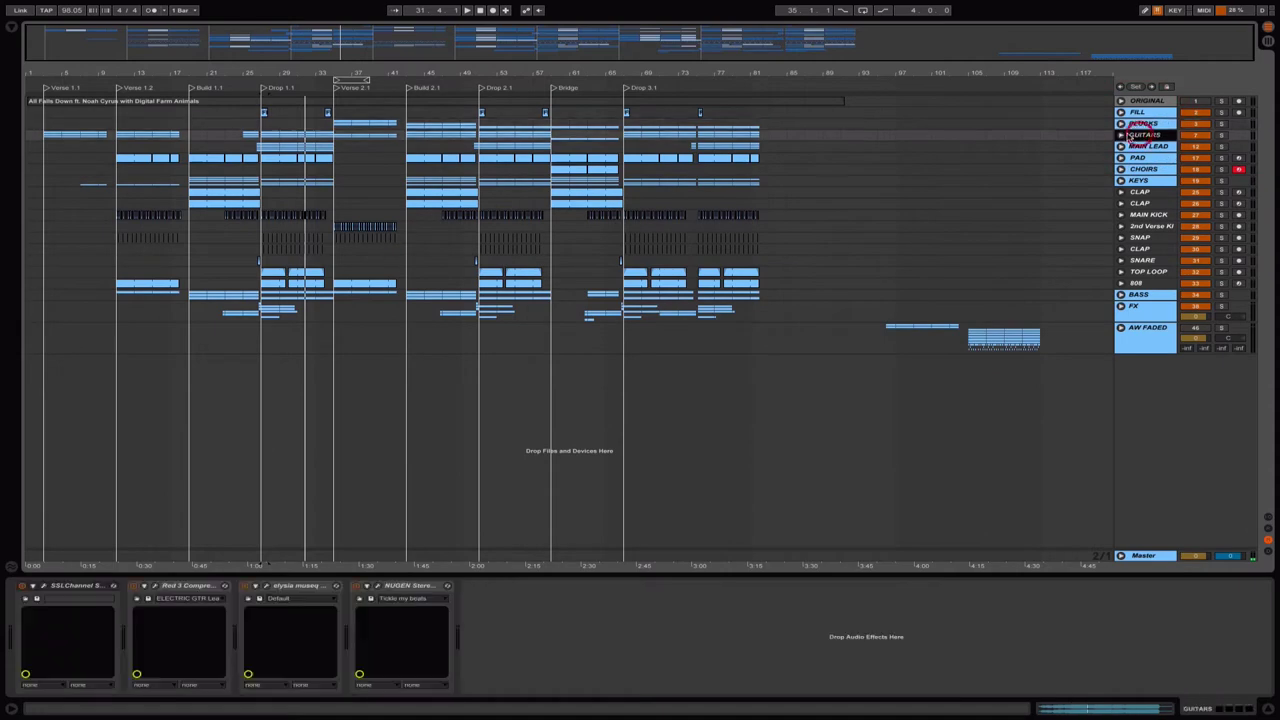
left_click(1121, 135)
left_click_drag(60, 40, 60, 63)
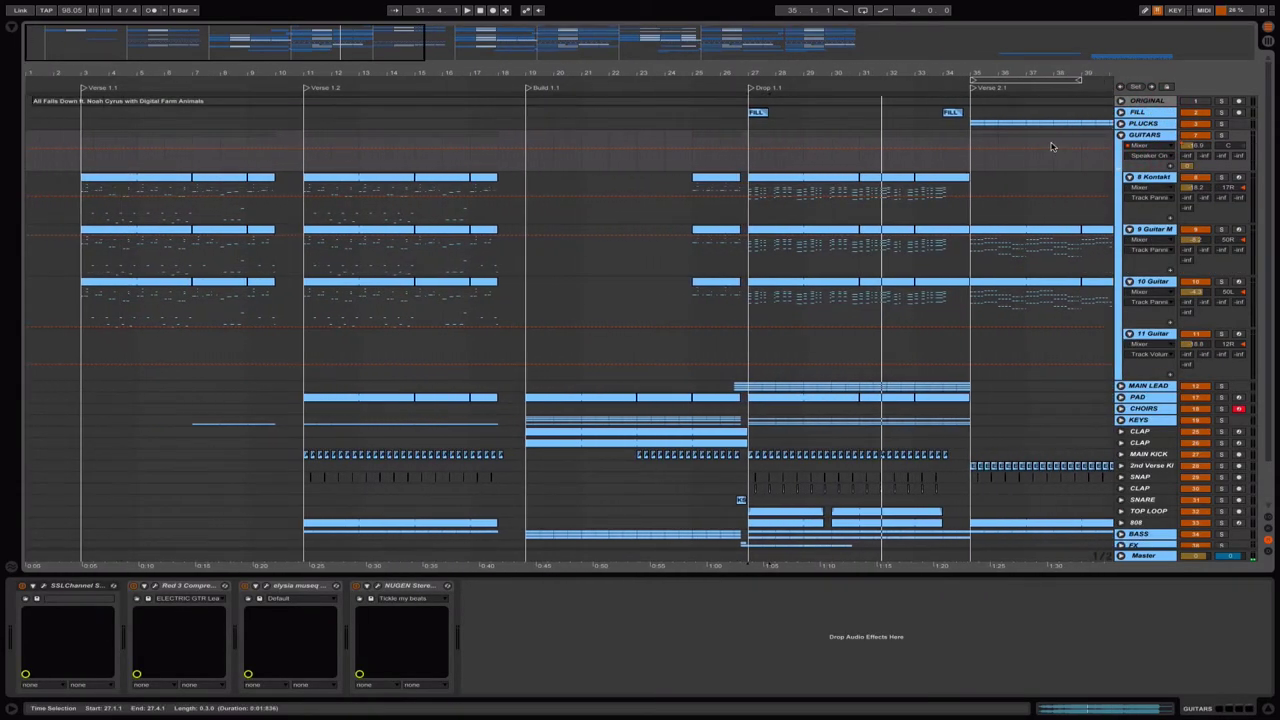
left_click(1155, 136)
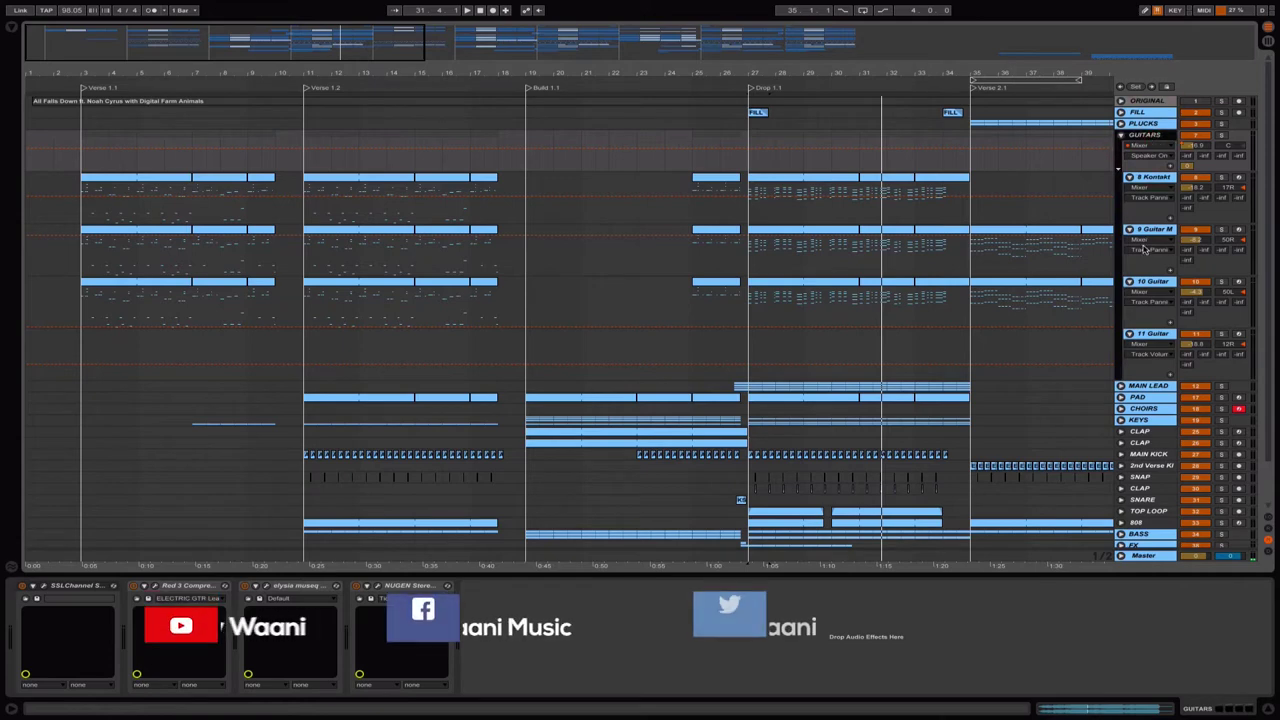
left_click_drag(239, 74, 296, 88)
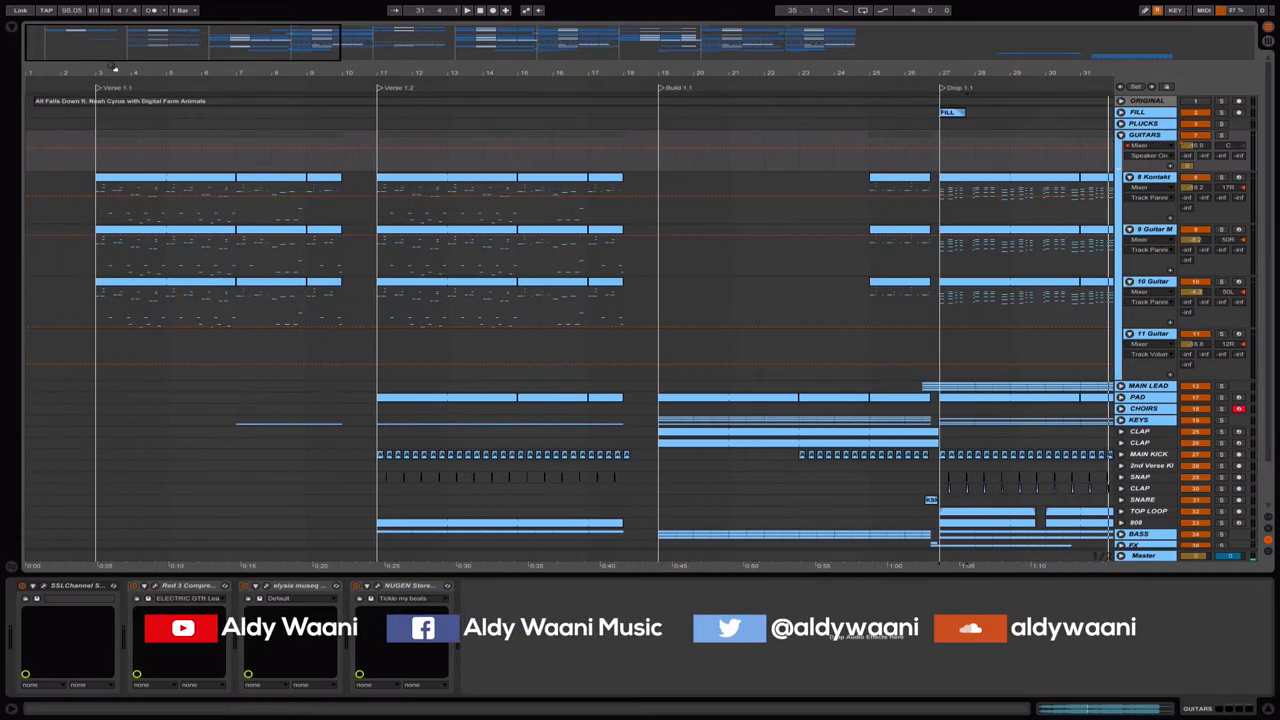
left_click(1148, 135)
left_click_drag(382, 74, 447, 90)
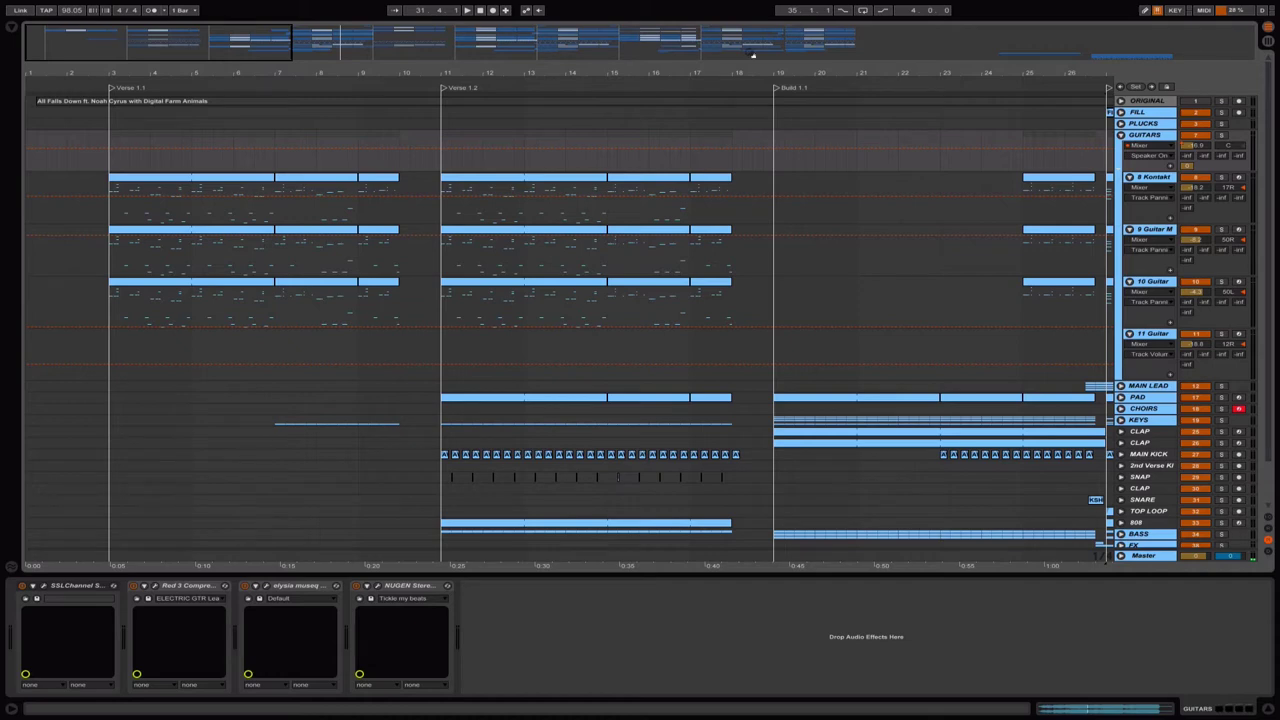
left_click(1124, 138)
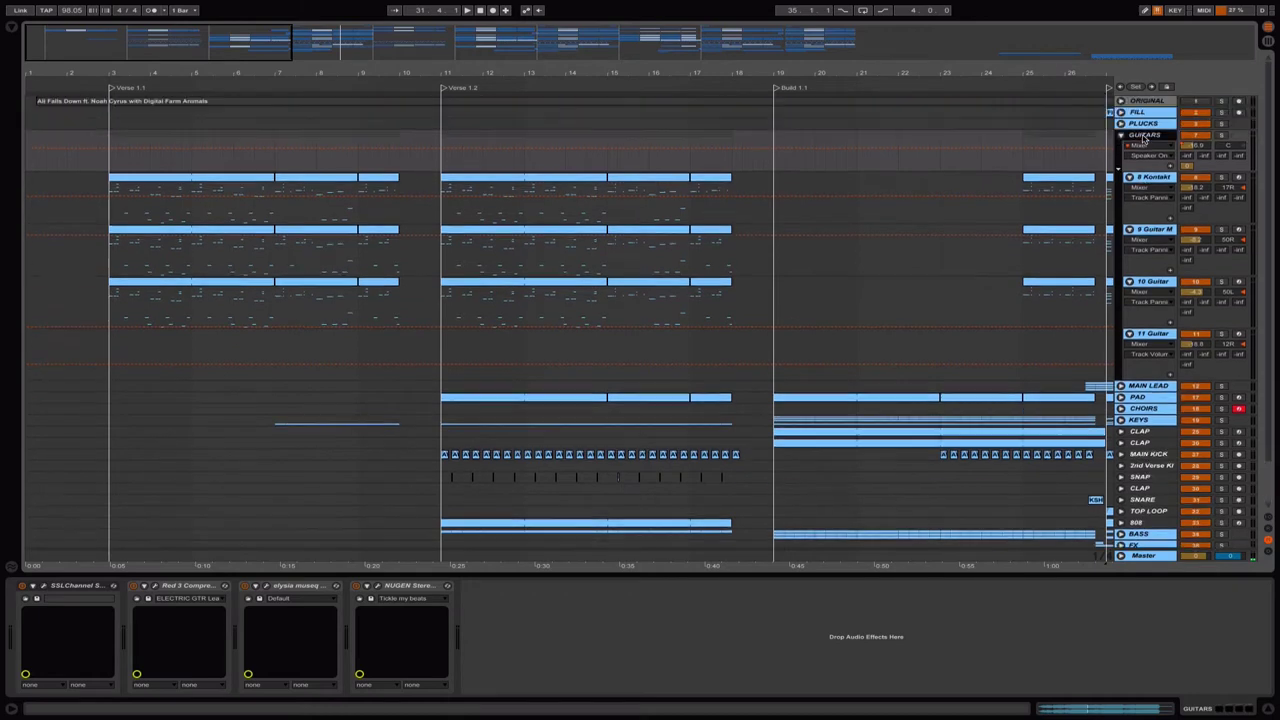
left_click(1121, 135)
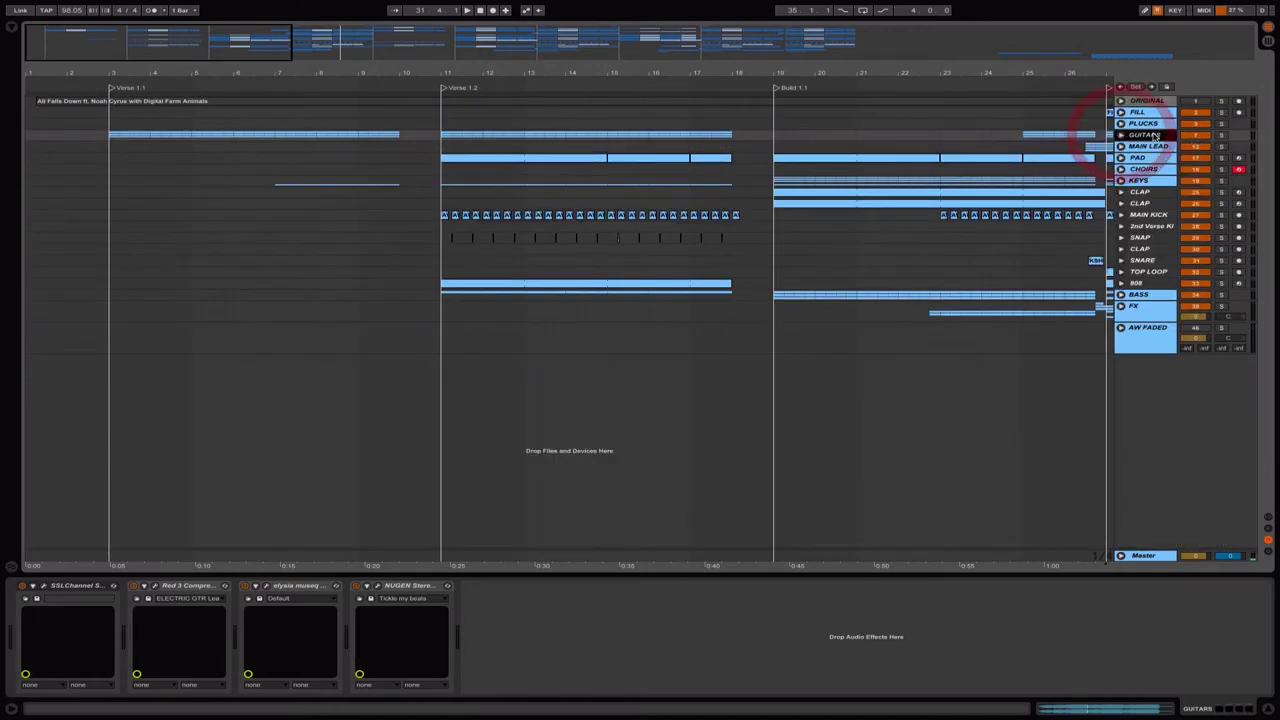
Compare the effect chains and contained tracks of the MAIN LEAD and GUITARS groups, leaving both groups folded.
left_click(1147, 147)
left_click(1121, 147)
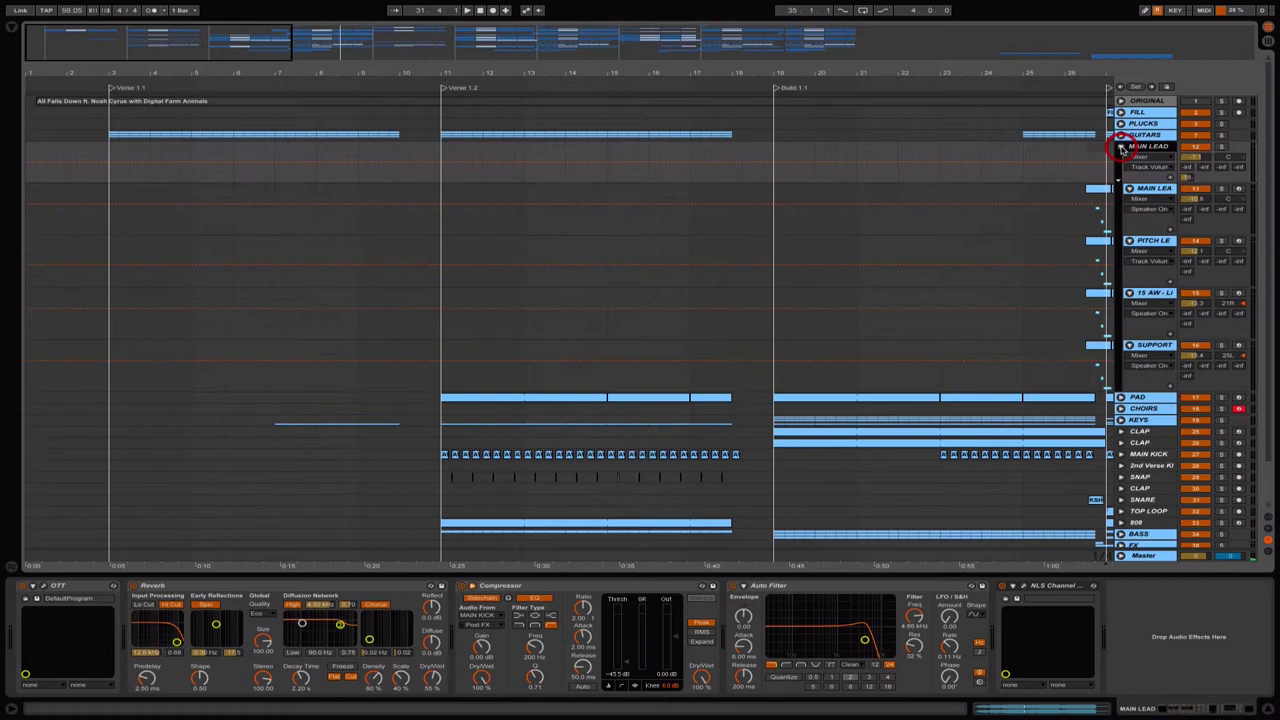
left_click(1121, 147)
left_click(1121, 135)
left_click(1143, 136)
left_click(1121, 135)
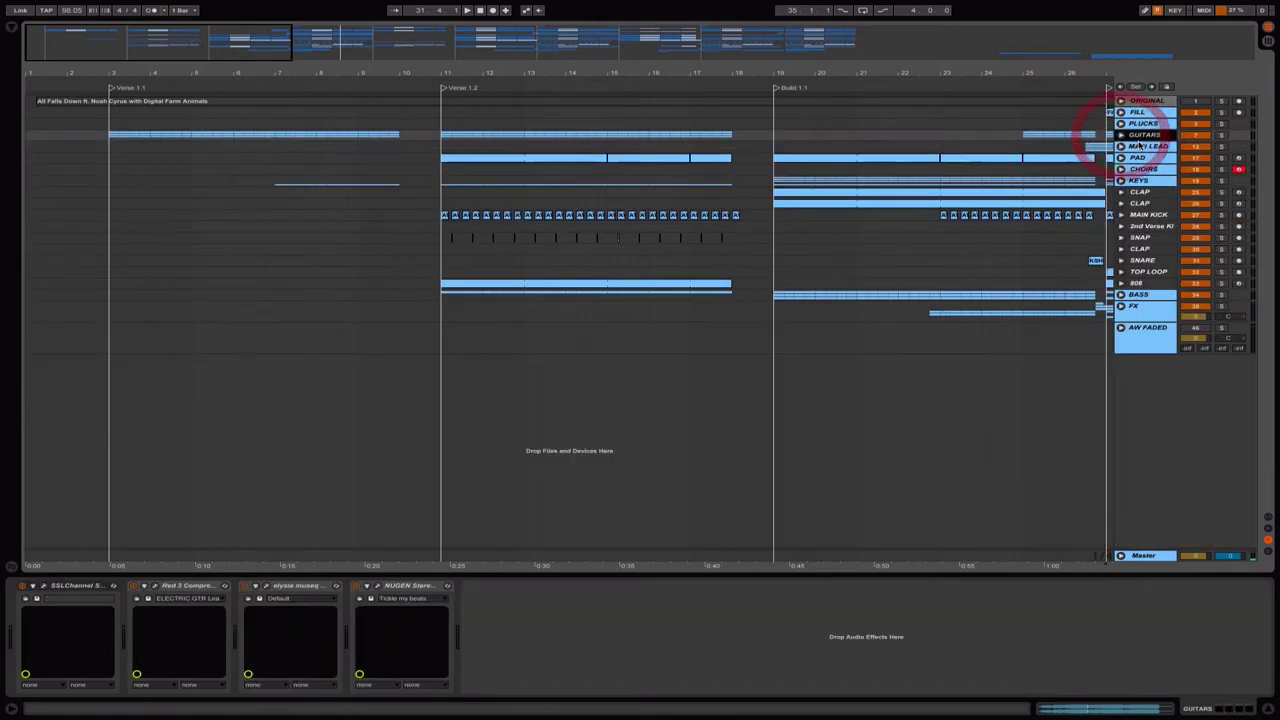
left_click(1147, 147)
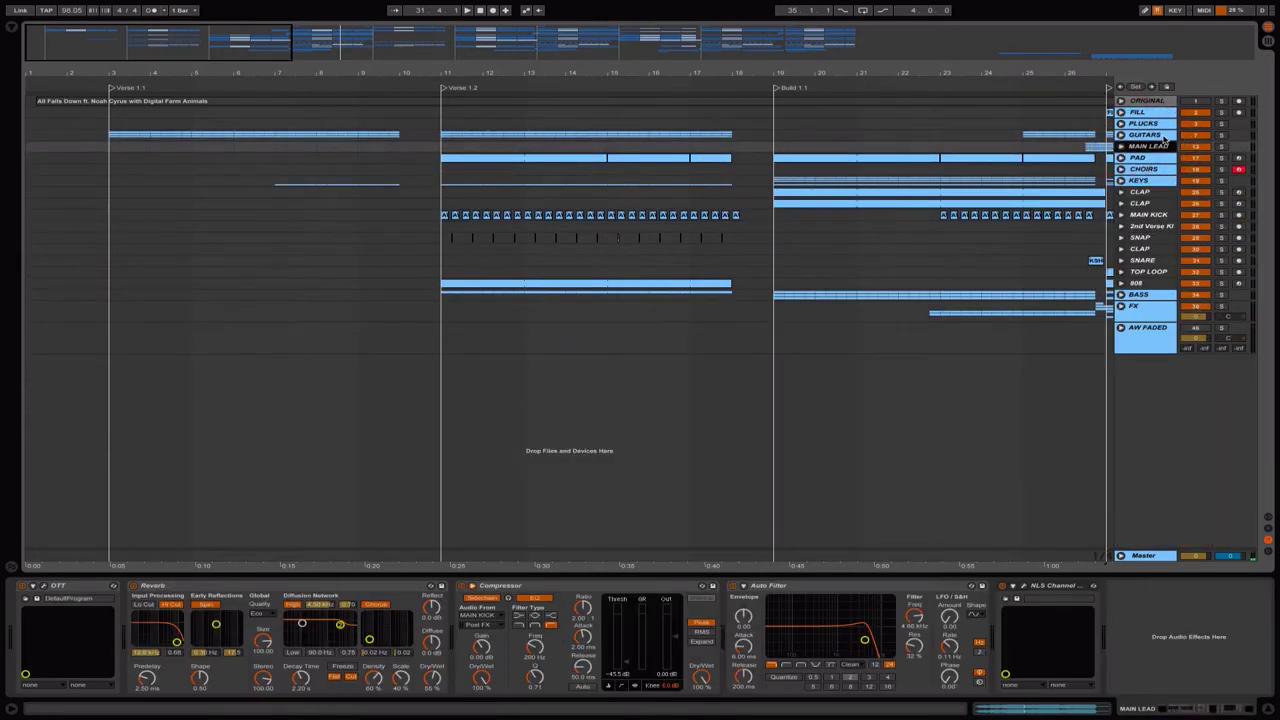
left_click(1160, 136)
Look at the return tracks and the PLUCKS group's effects, leaving the returns hidden.
left_click(1268, 537)
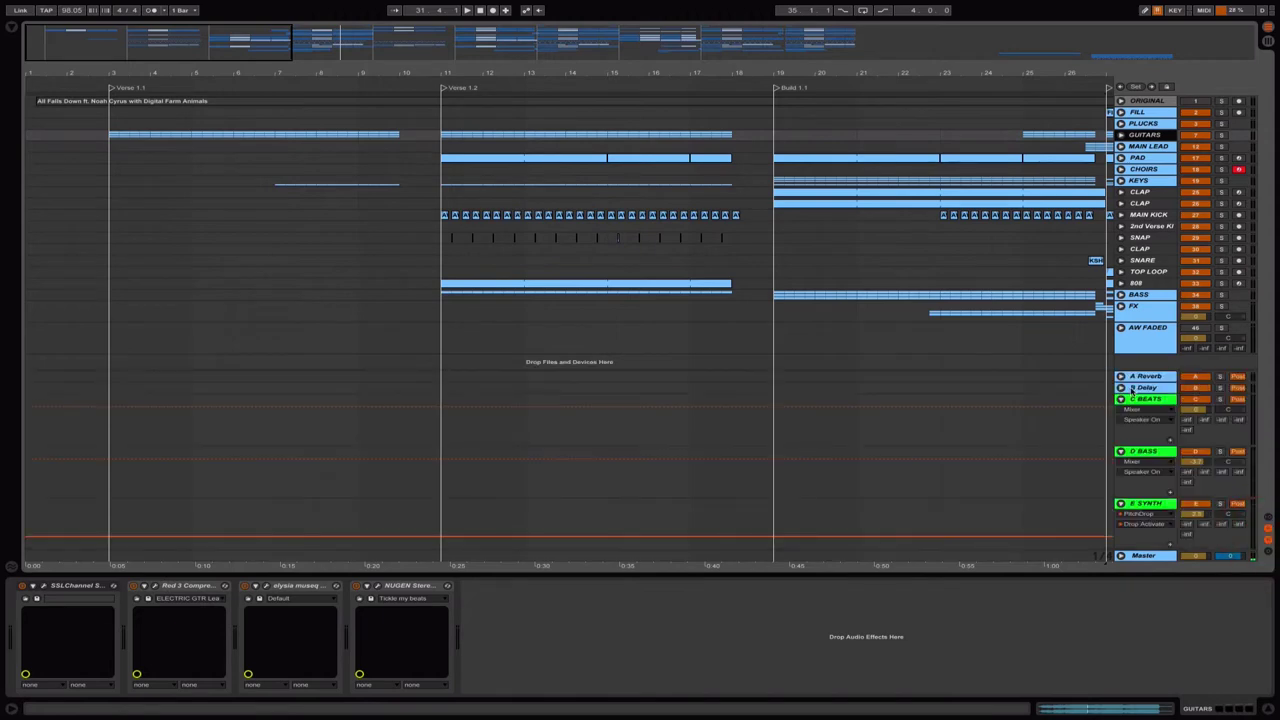
left_click(1269, 529)
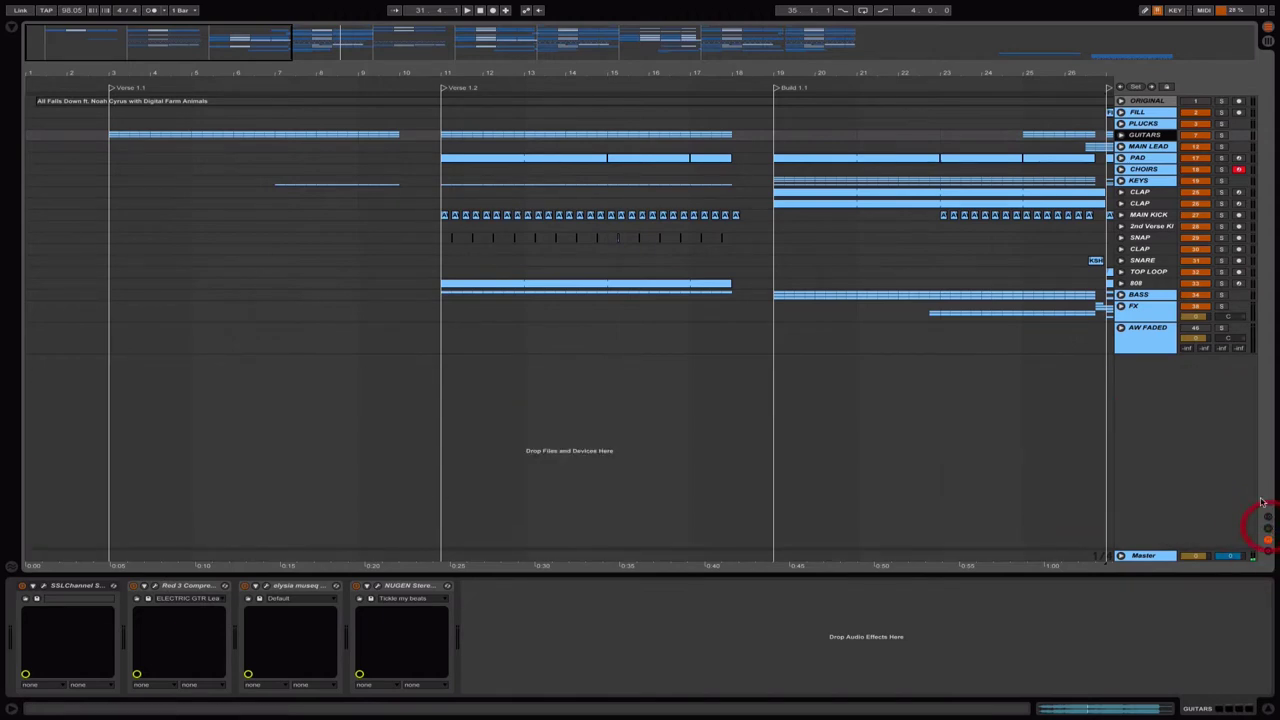
left_click(1145, 124)
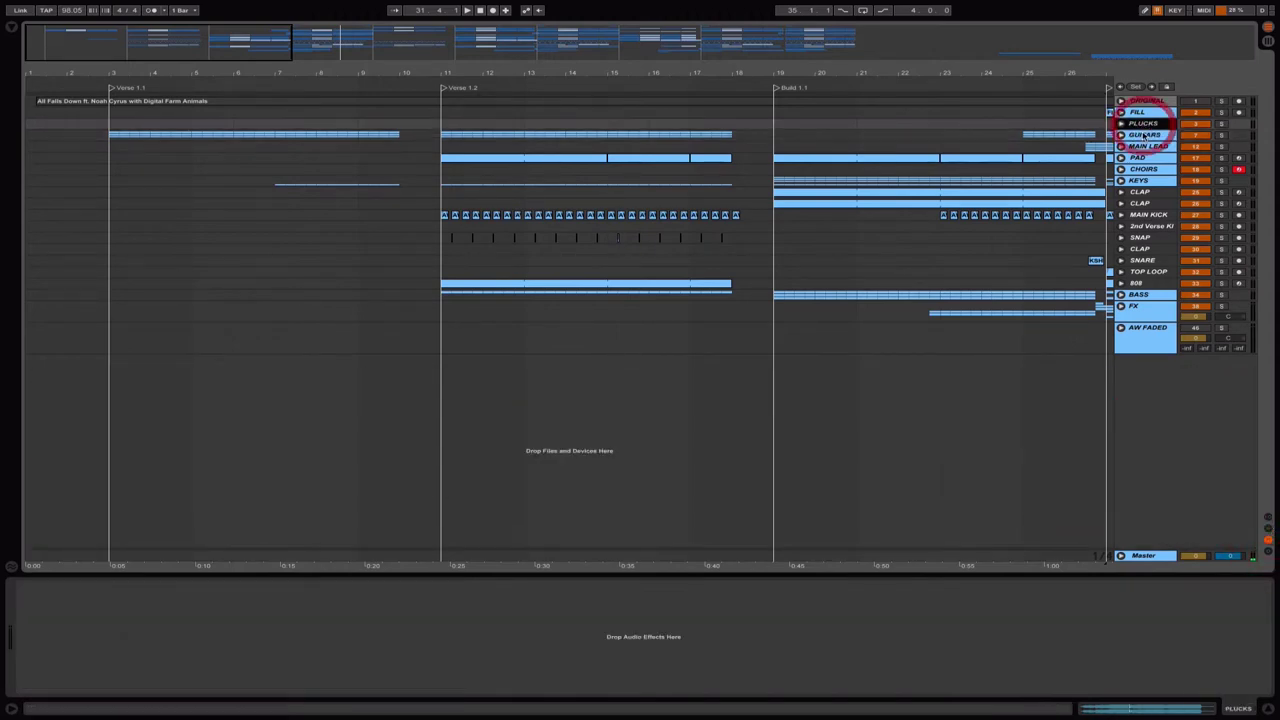
left_click(1267, 533)
left_click(1268, 531)
Review the effects on the GUITARS and MAIN LEAD groups, briefly unfolding MAIN LEAD.
left_click(1148, 136)
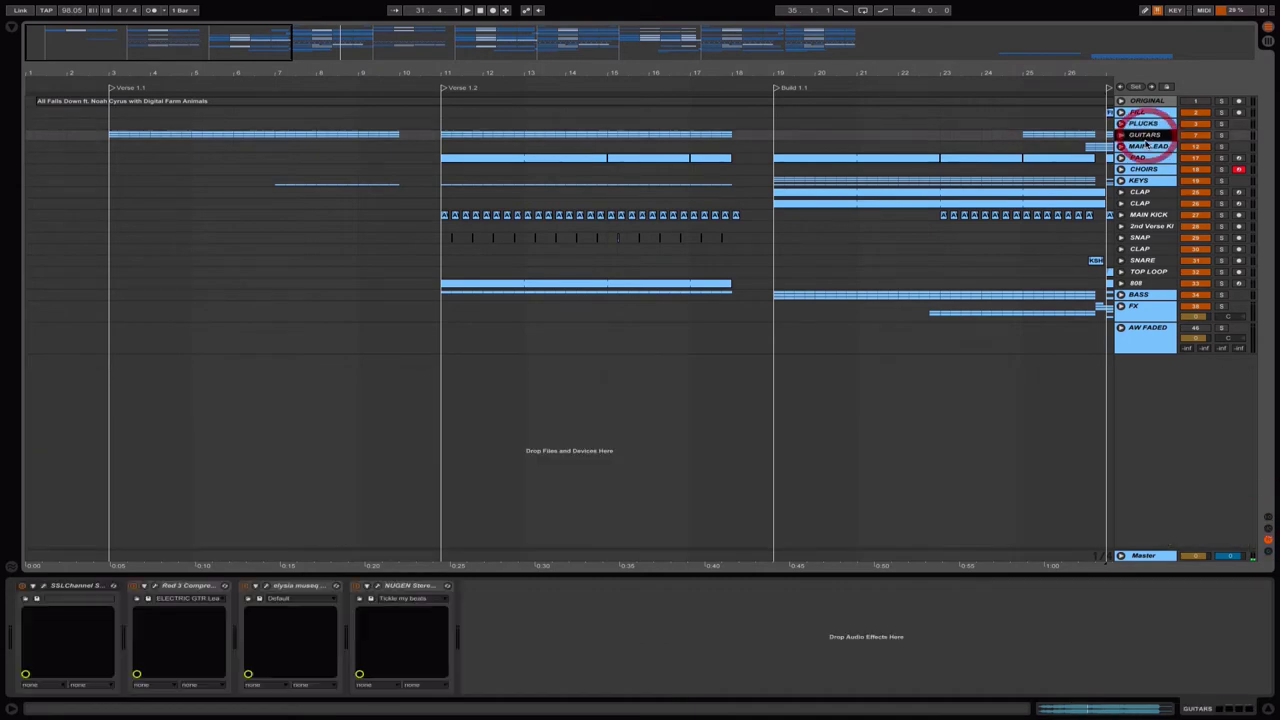
left_click(1145, 147)
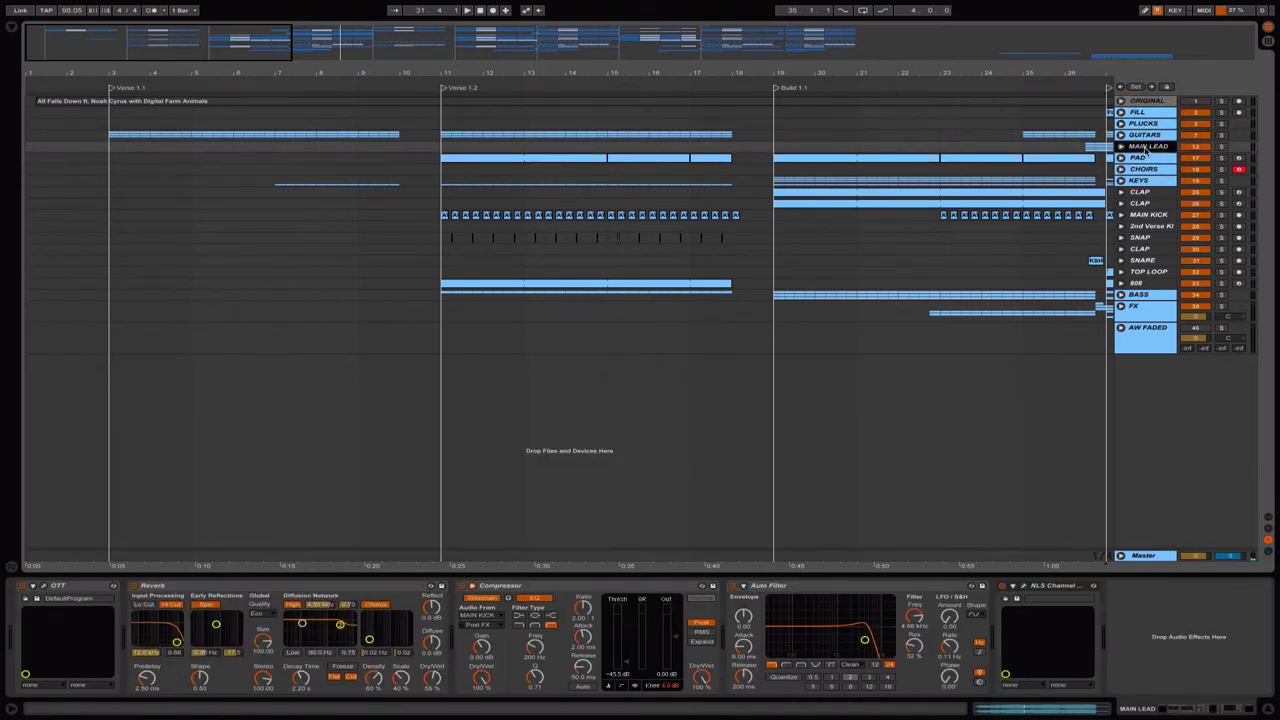
left_click(1121, 147)
left_click(1121, 147)
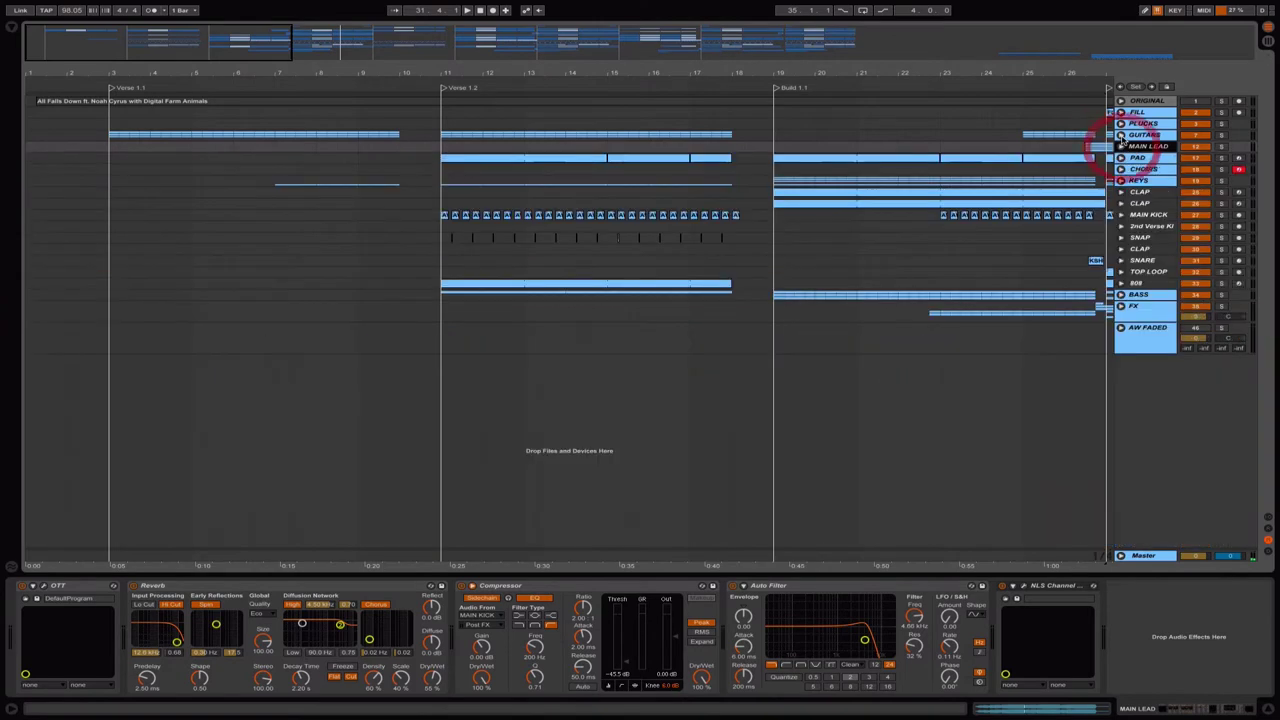
Unfold the GUITARS group, solo it, and play its tracks from the start of Verse 1.1.
left_click(1121, 135)
left_click(1144, 136)
left_click_drag(63, 41, 58, 71)
left_click(116, 157)
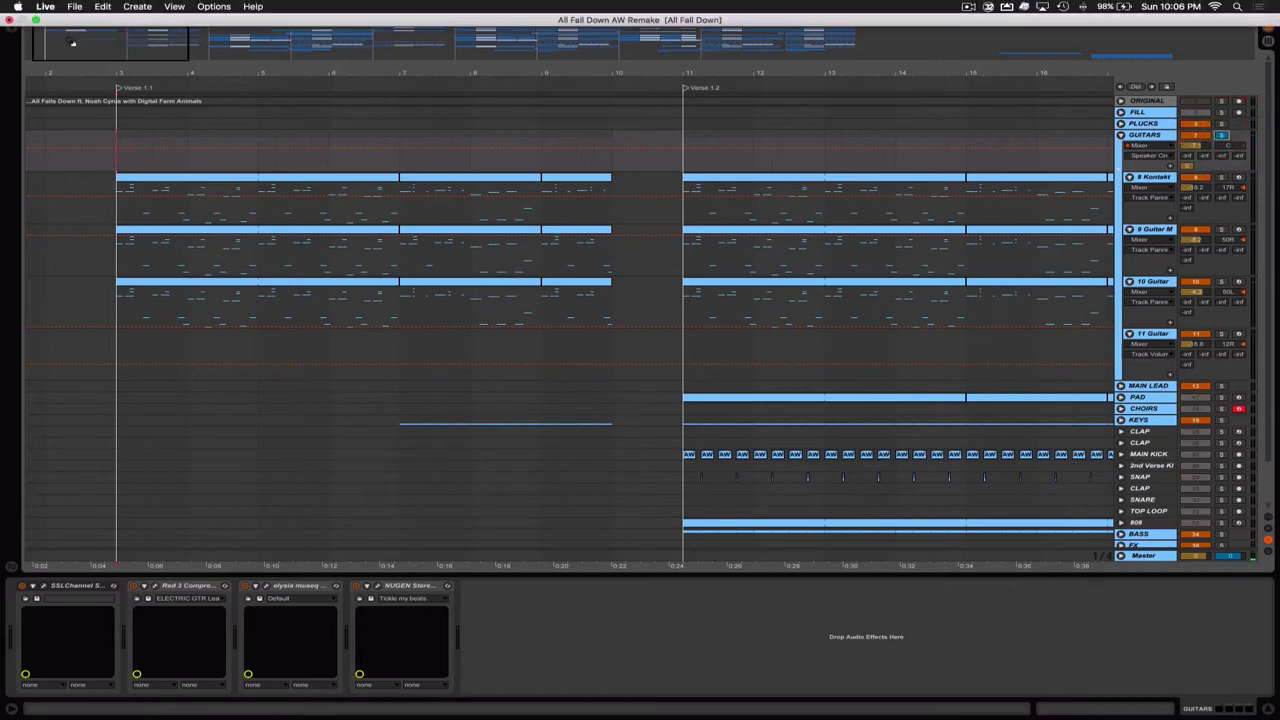
left_click_drag(79, 52, 79, 49)
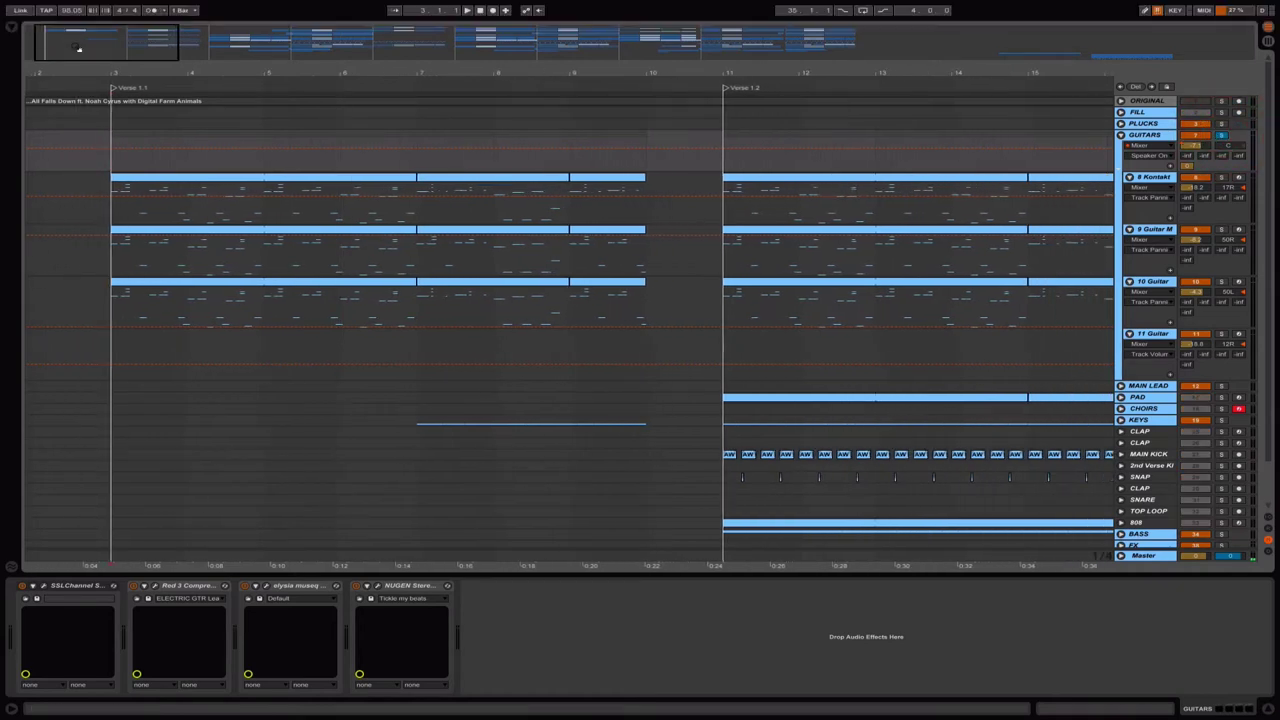
key("space")
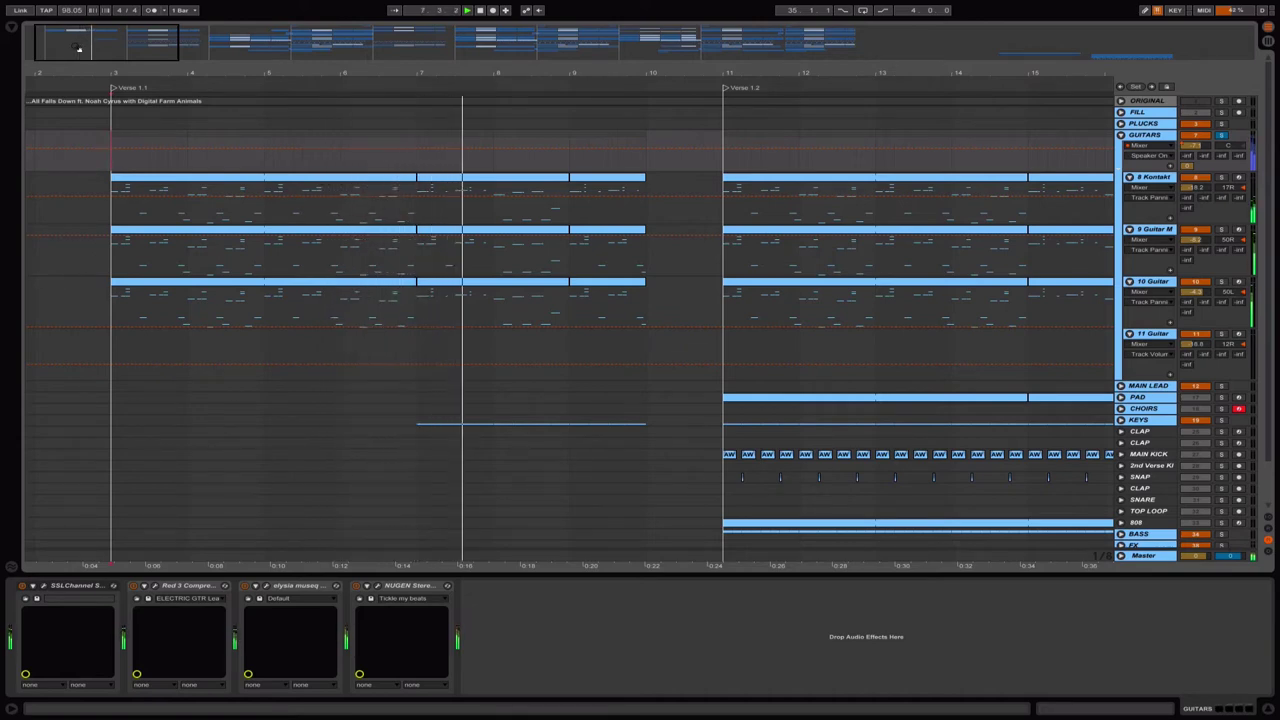
left_click(108, 160)
Solo the 10 Guitar track in place of the GUITARS group and view its Guitar instrument rack.
left_click(1158, 140)
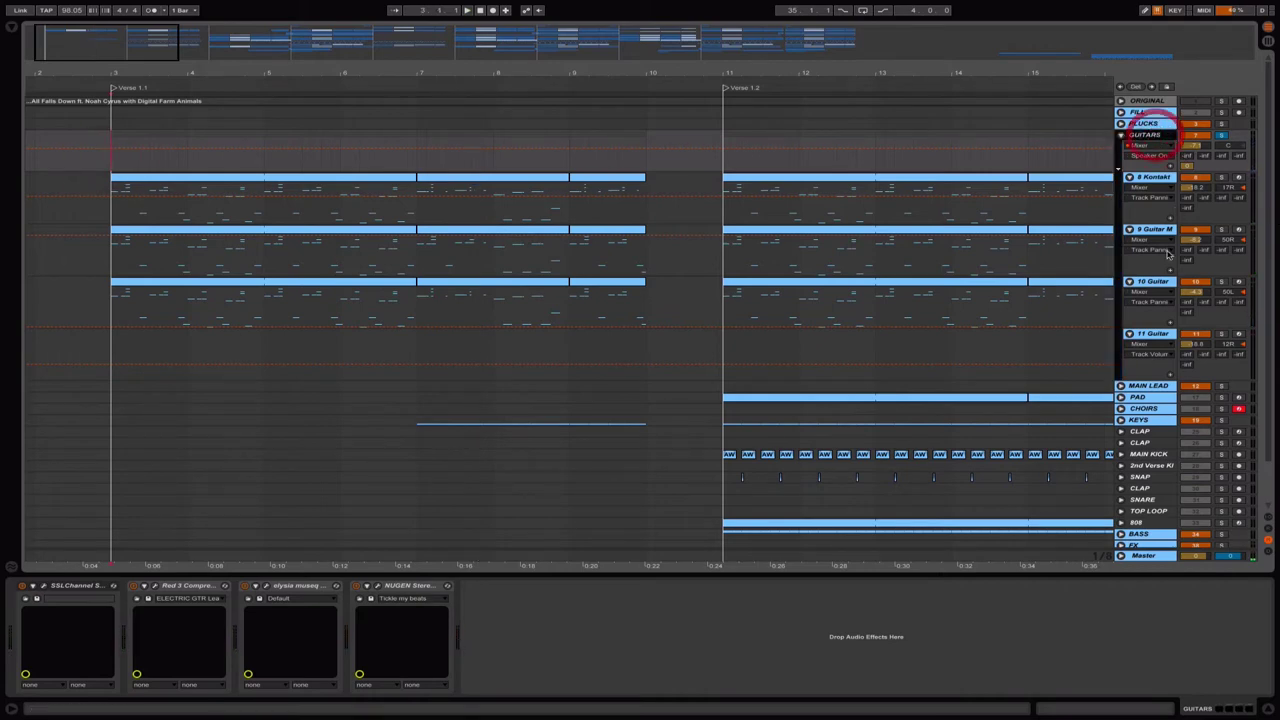
left_click(1158, 283)
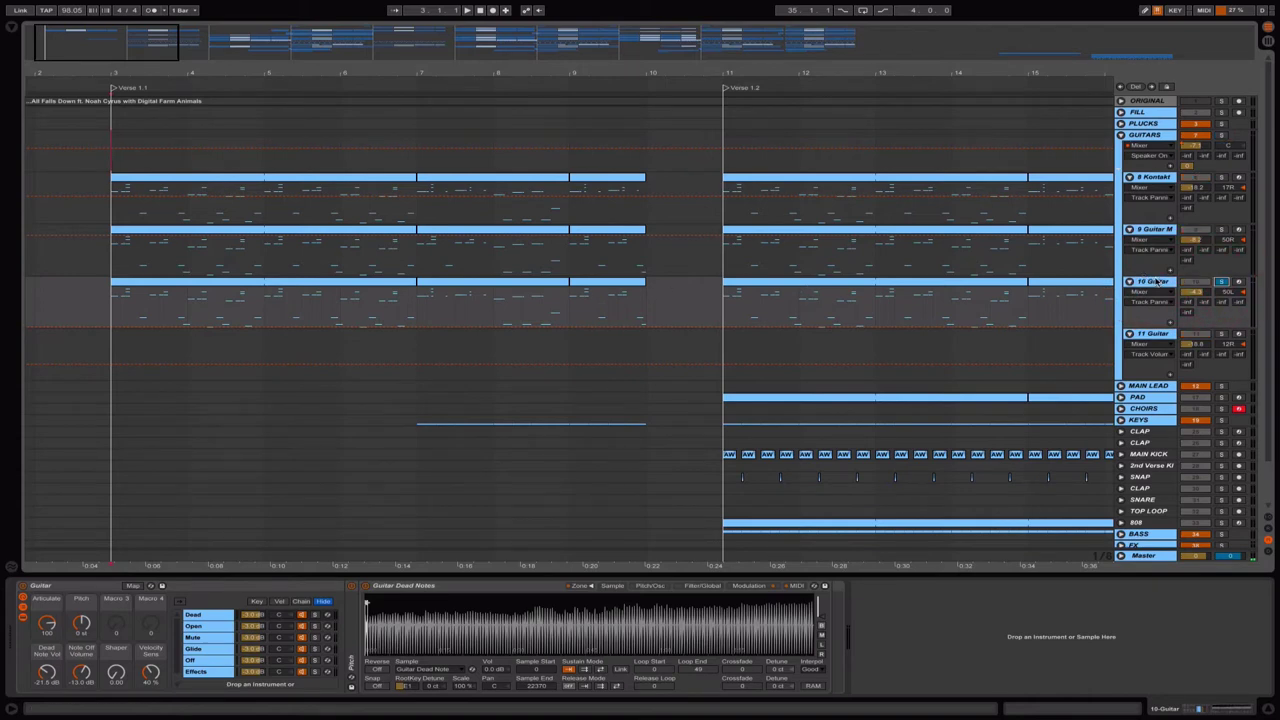
left_click(1155, 230)
left_click(1156, 283)
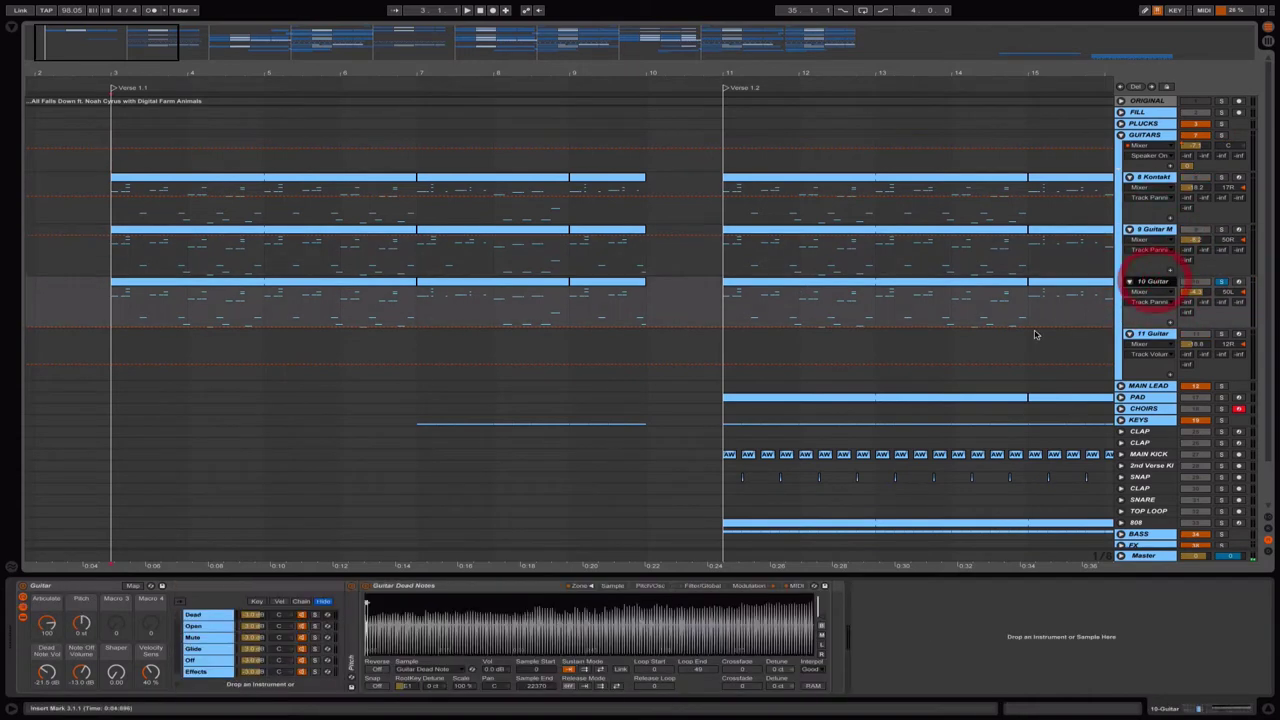
left_click_drag(170, 45, 149, 71)
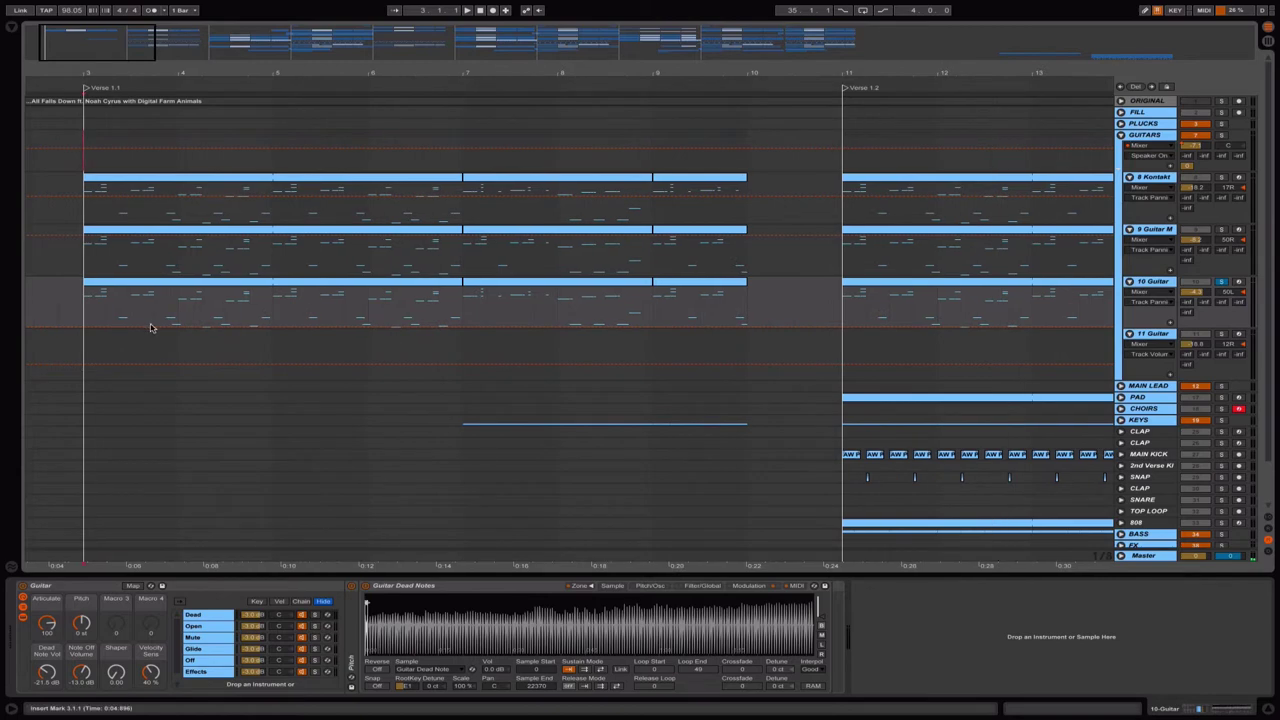
left_click(66, 590)
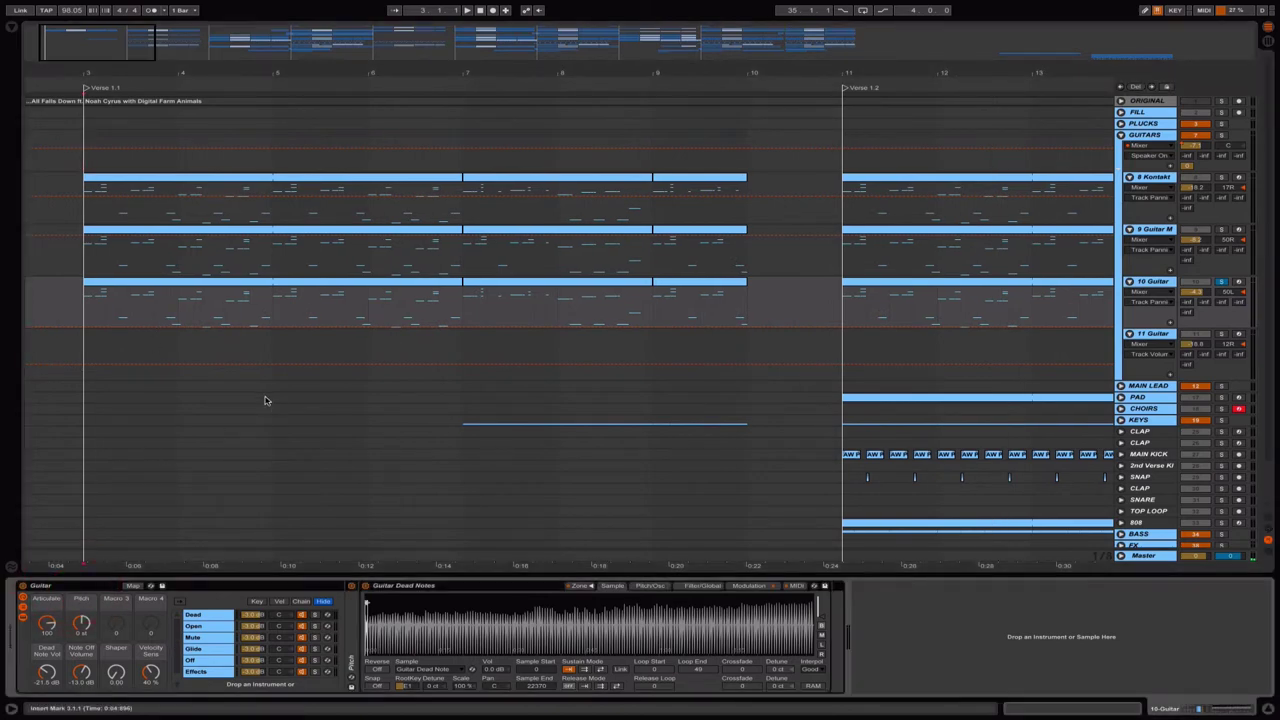
Look up the Guitar and Bass pack's contents among the installed packs, leaving the browser hidden.
key("alt+super+b")
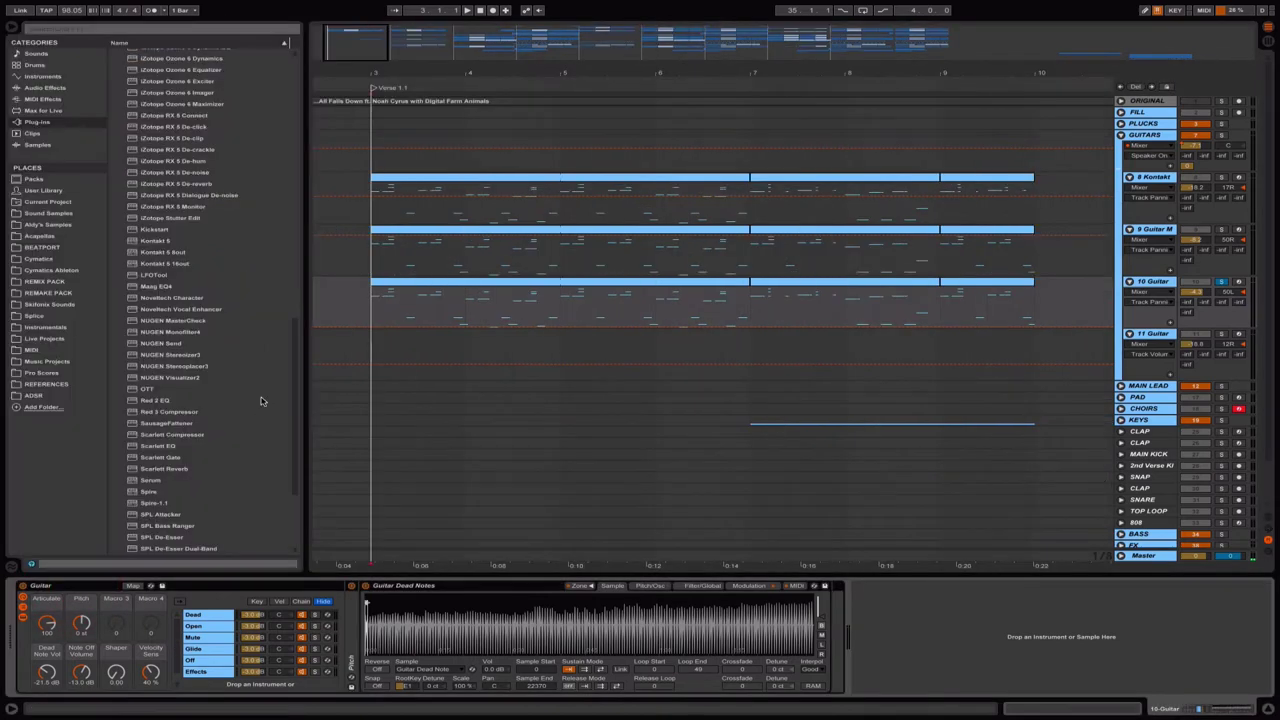
left_click(38, 180)
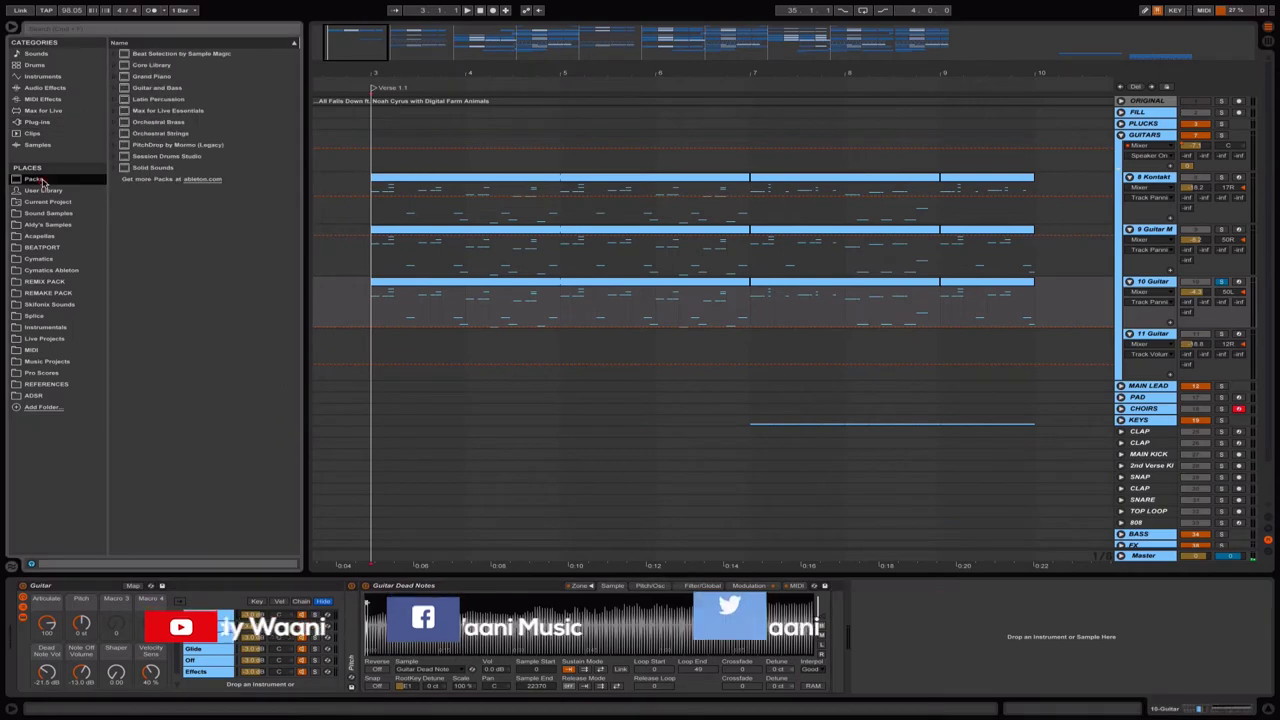
left_click(118, 88)
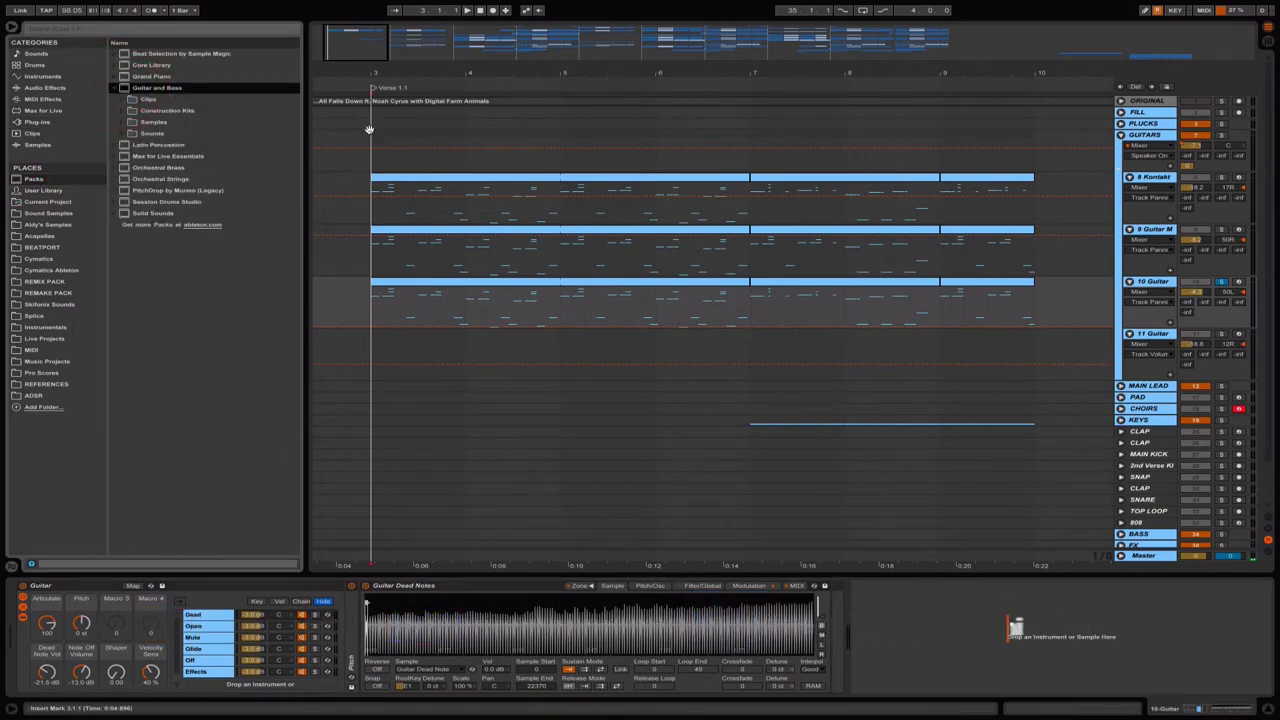
key("alt+super+b")
Select the Verse 1.1 clip from bar 3 to bar 7 on the 10 Guitar track and play it soloed.
left_click(290, 283)
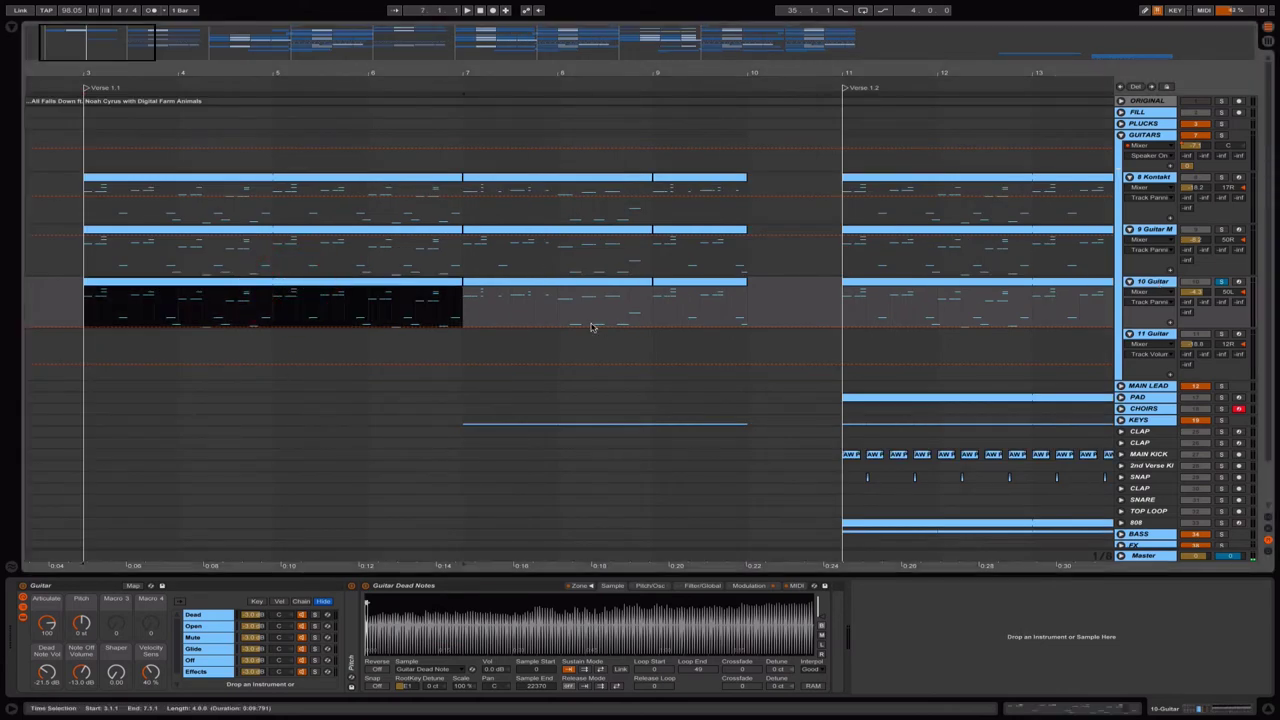
left_click_drag(82, 53, 78, 60)
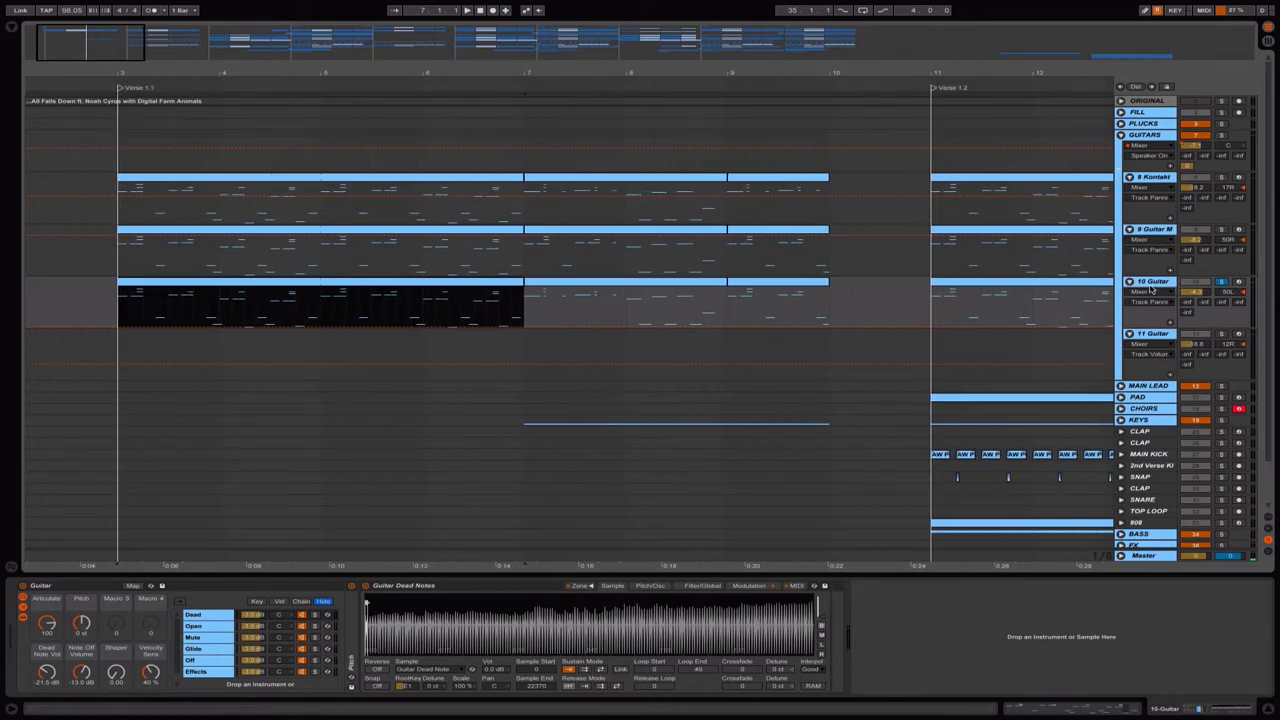
key("space")
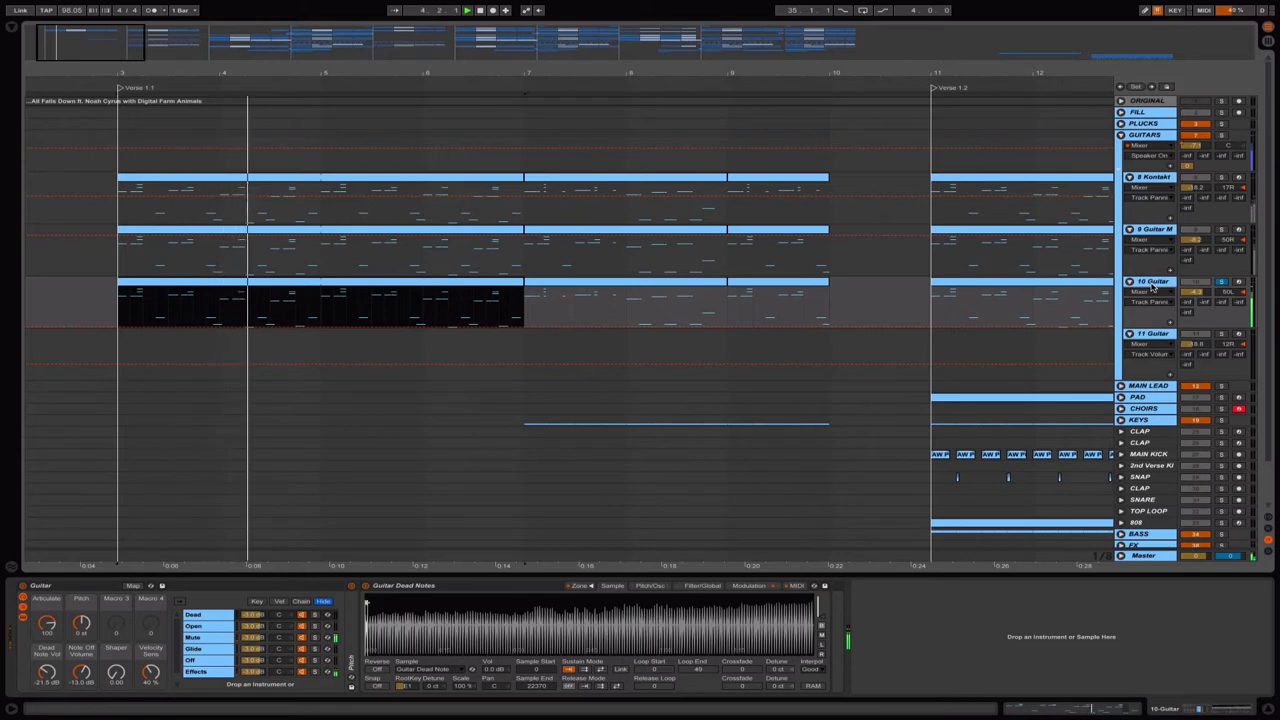
Open the notes of the first 10 Guitar clip in Verse 1.1 and fold the note editor to the used pitches.
double_click(477, 282)
left_click(473, 233)
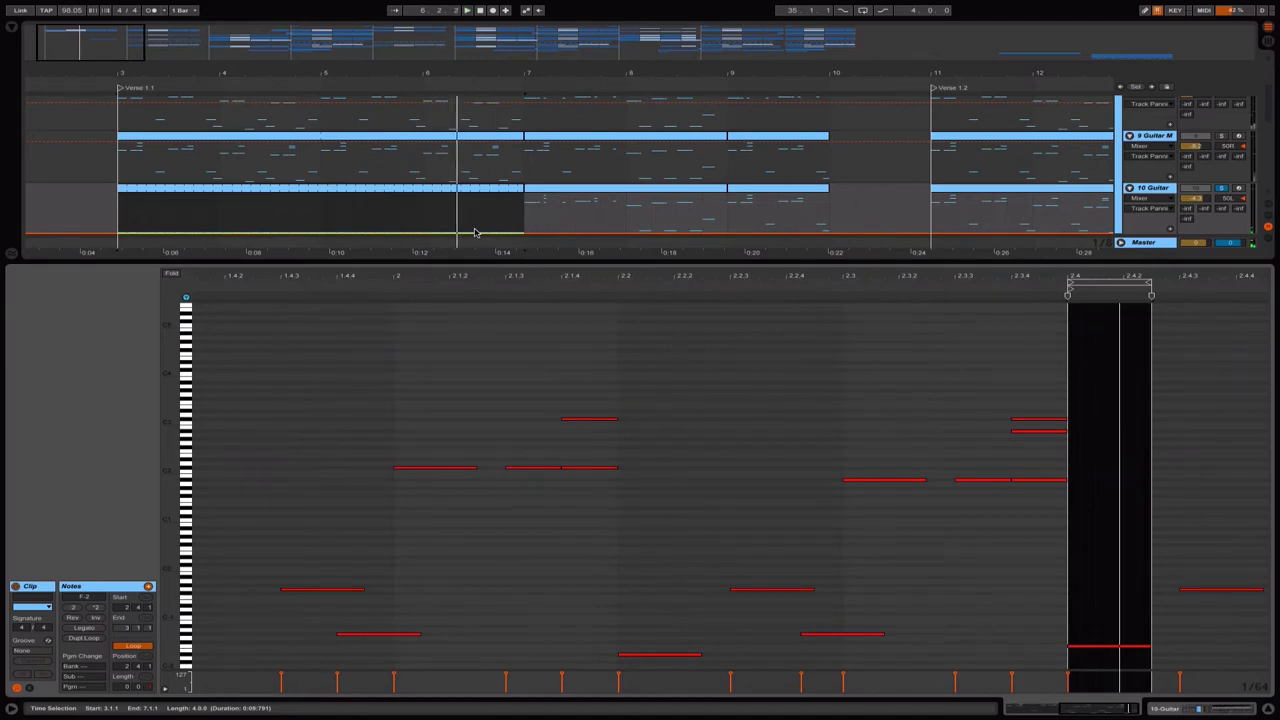
left_click(366, 500)
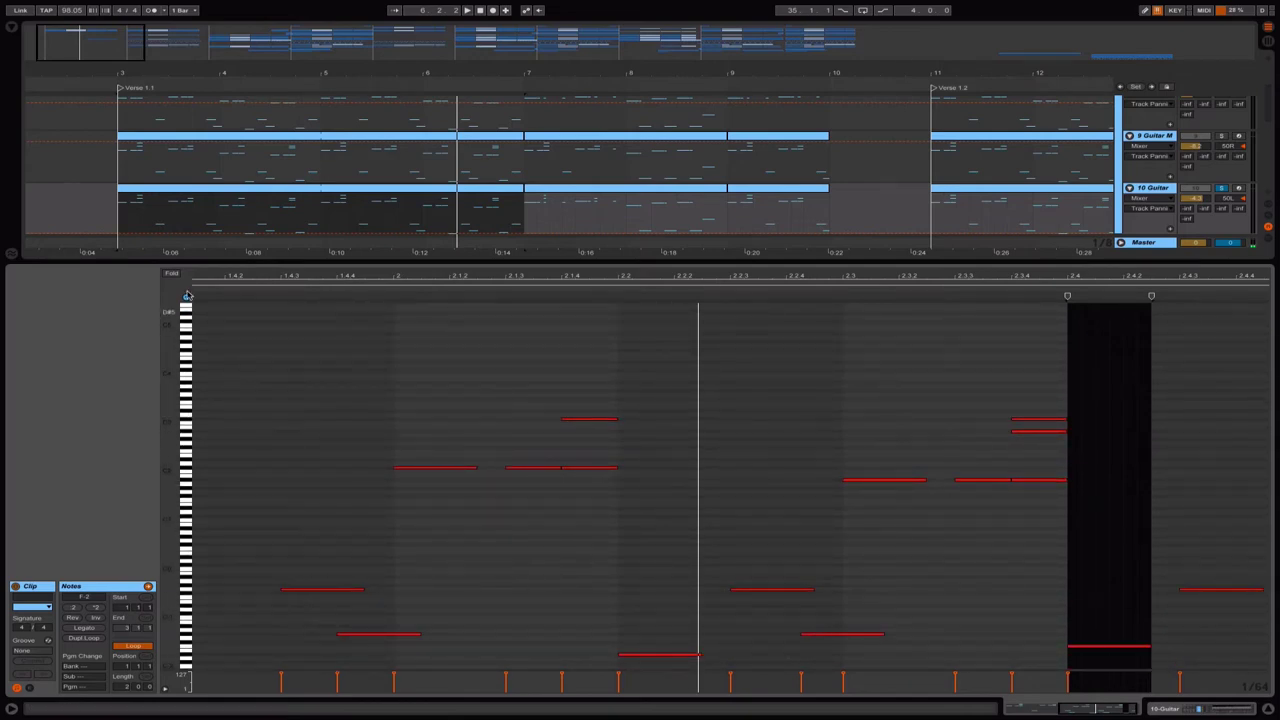
left_click(171, 275)
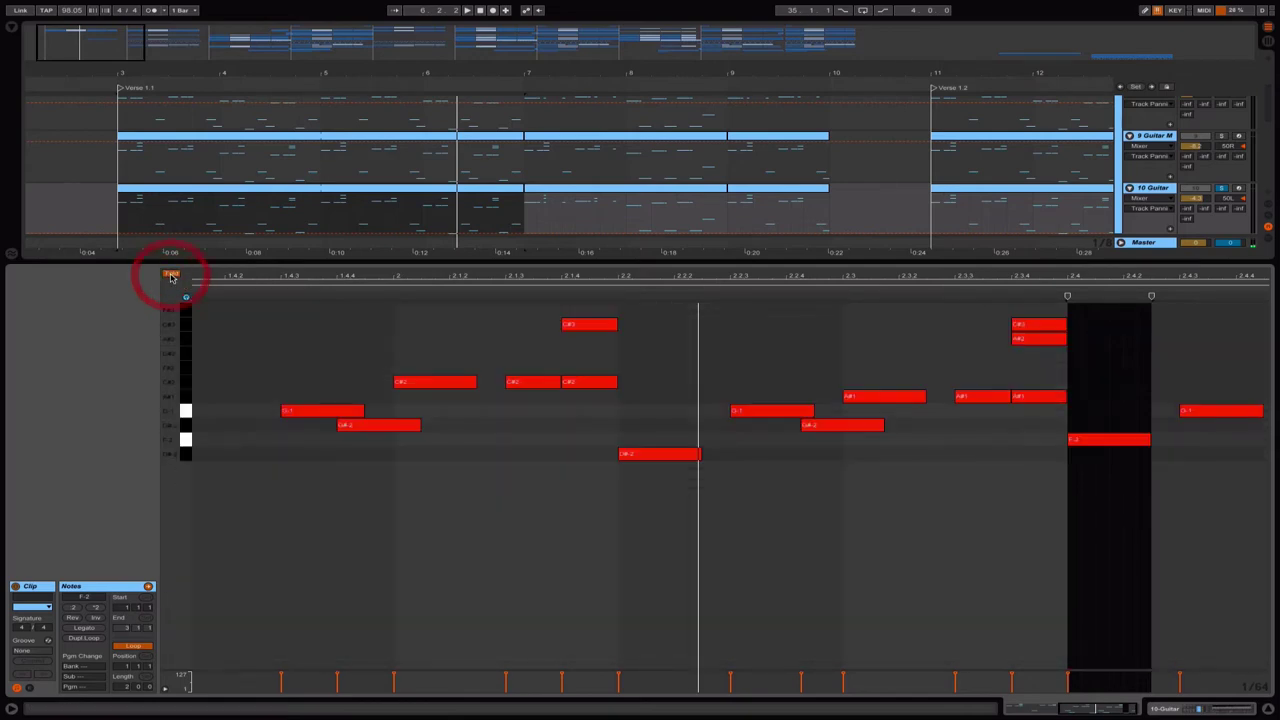
Audition the low pitches G-1, G#-2, F-2 and D#-2 of the guitar part.
left_click(188, 425)
left_click(188, 411)
left_click(189, 427)
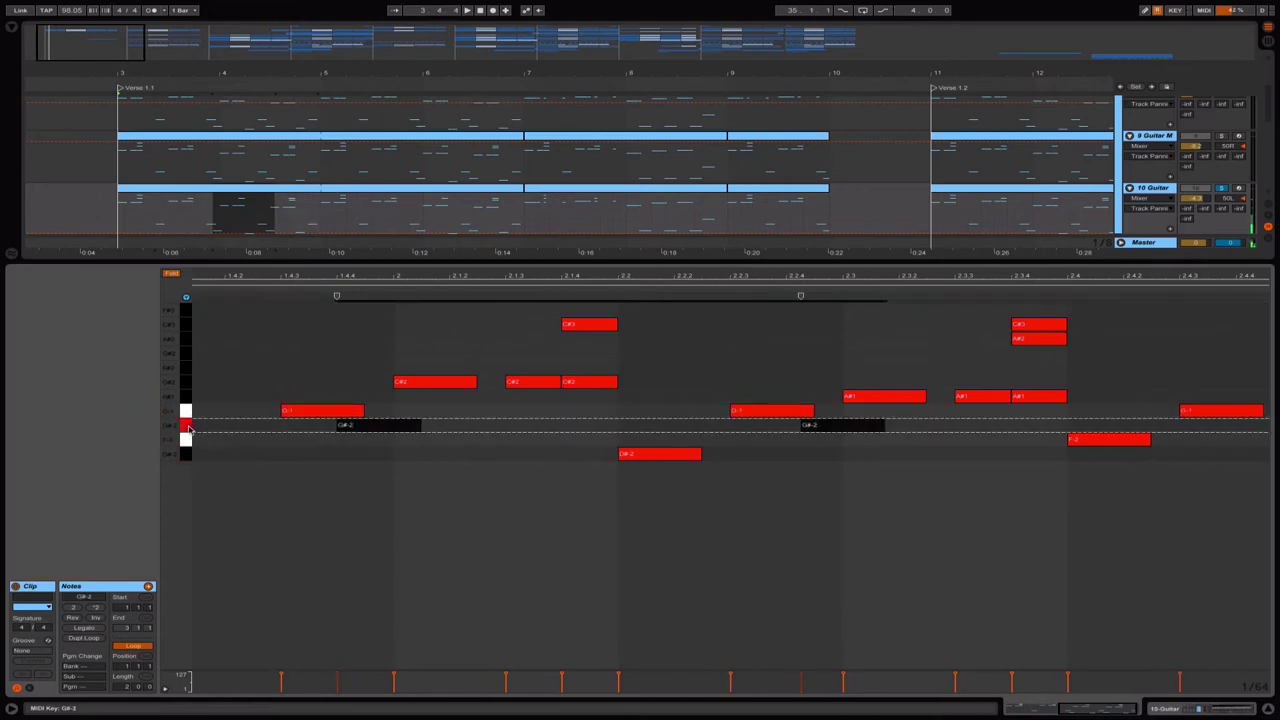
left_click(186, 439)
left_click(186, 453)
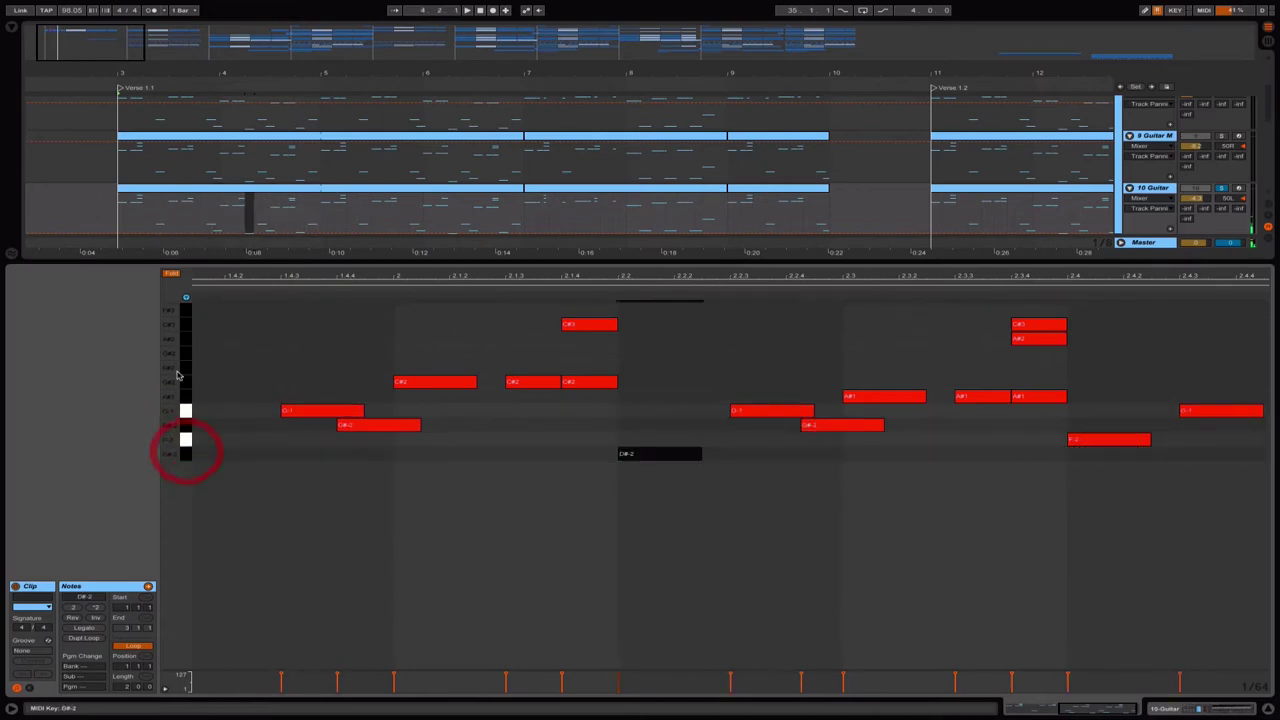
Unfold the note editor to all pitches and audition the guitar's keys from the high register down to the low one.
left_click(171, 274)
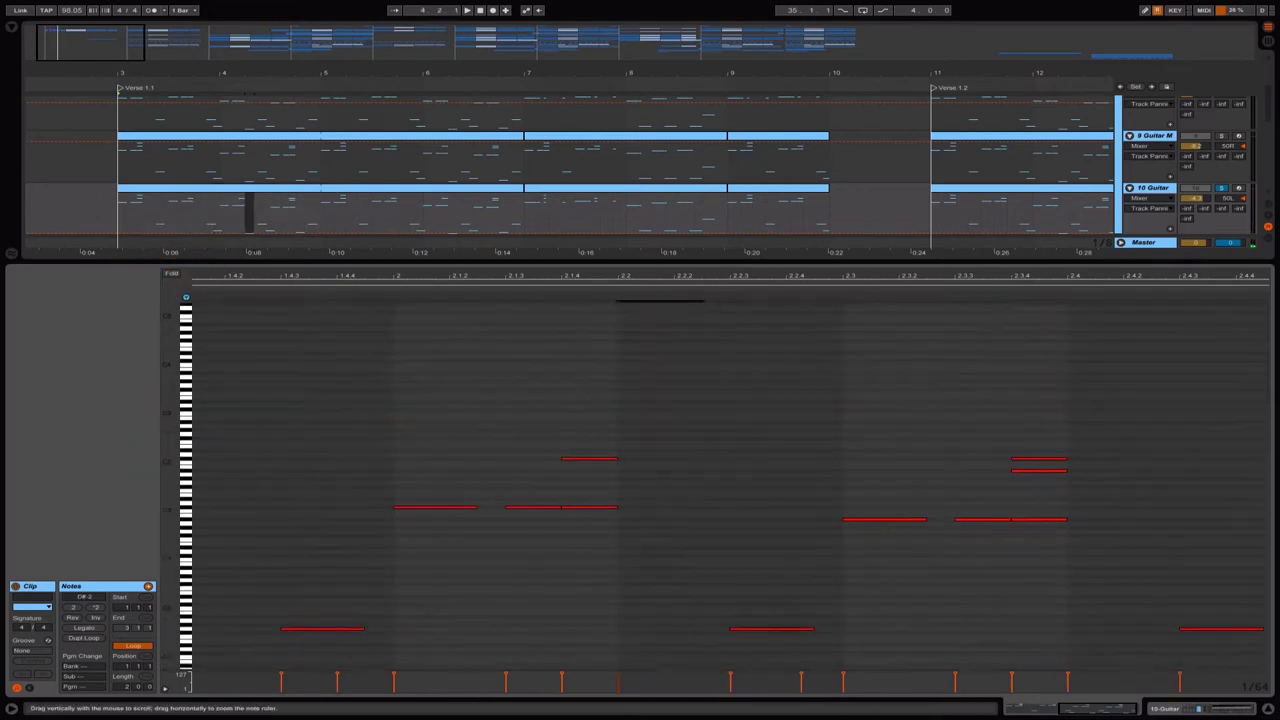
scroll(190, 460, "down", 2)
left_click(186, 322)
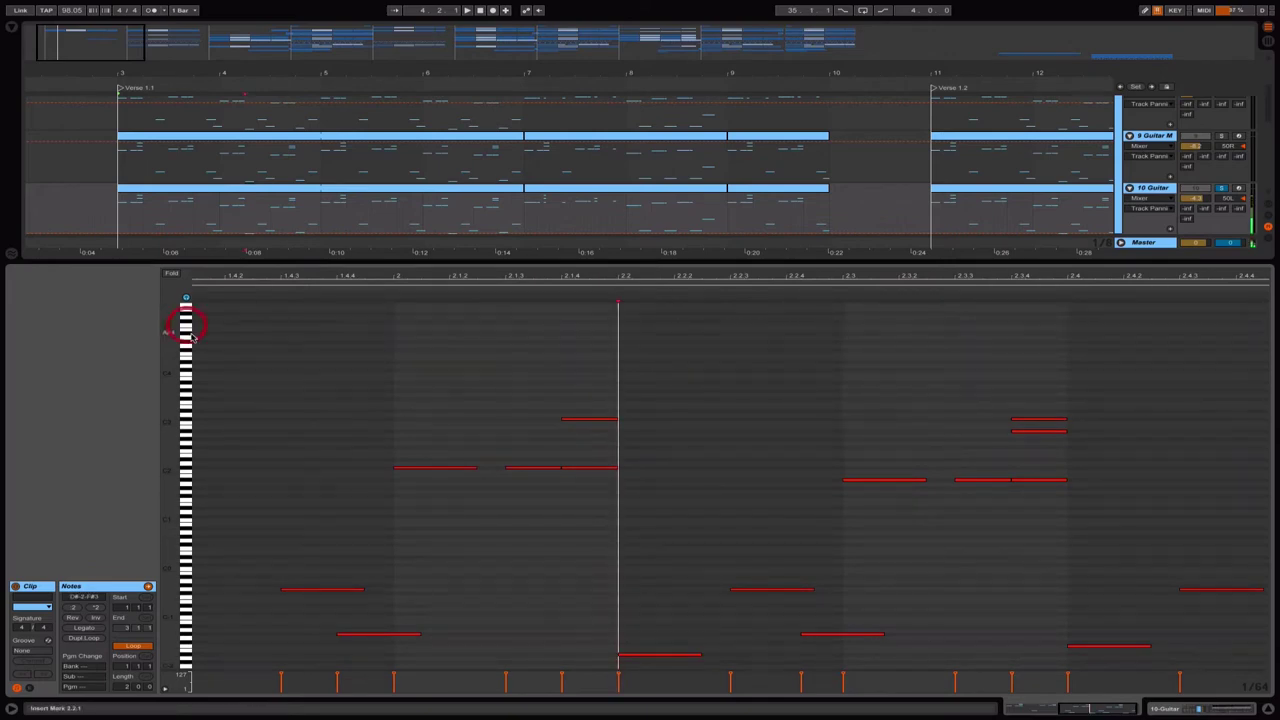
left_click(186, 388)
left_click_drag(186, 390, 187, 662)
left_click(186, 558)
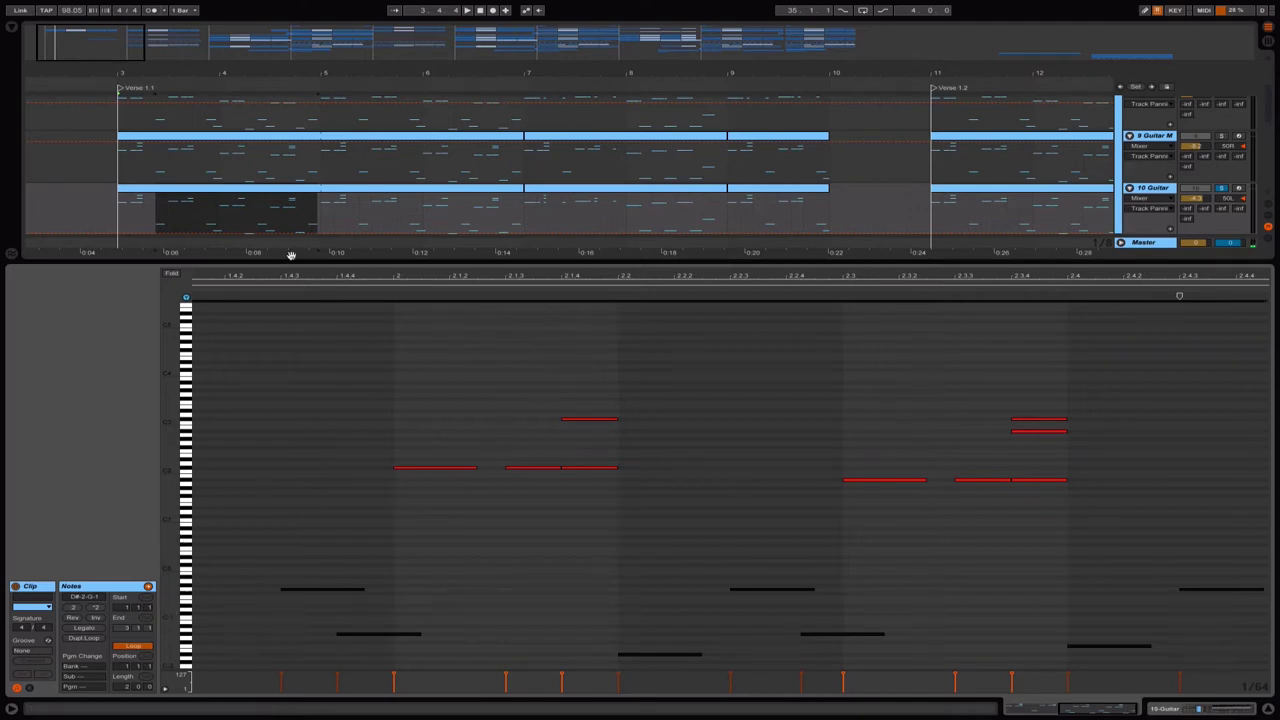
Return from the clip's notes to the 10 Guitar track's device view, with its first Verse 1.1 clip selected.
key("shift+Tab")
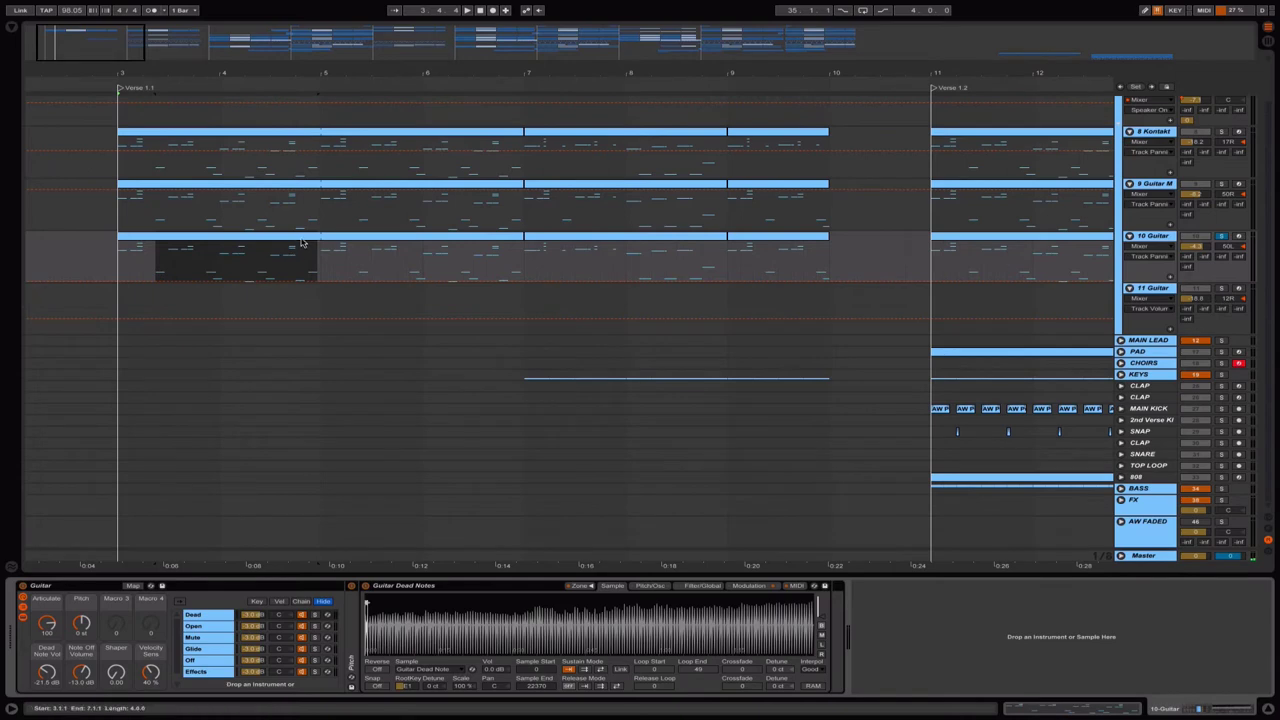
left_click(300, 236)
left_click(1150, 237)
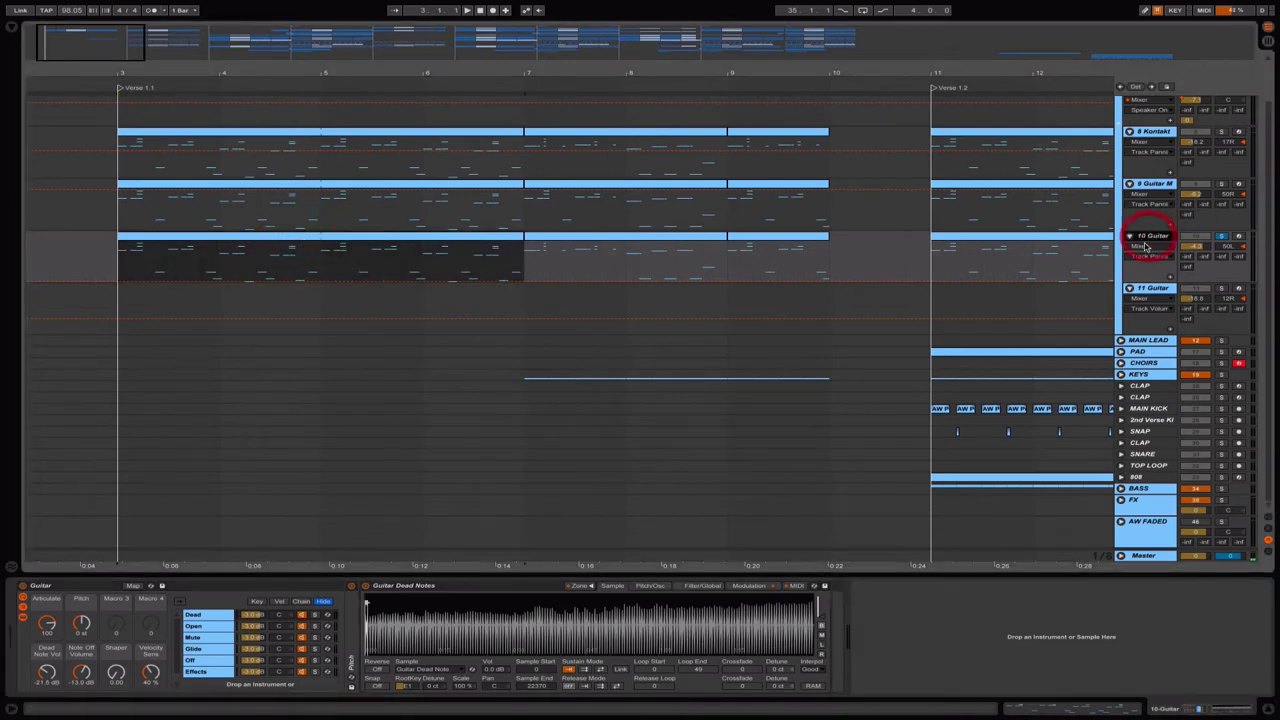
Compare the 10 Guitar sound with the Articulate macro at 1 and back at 100, playing the clip each time.
left_click(48, 625)
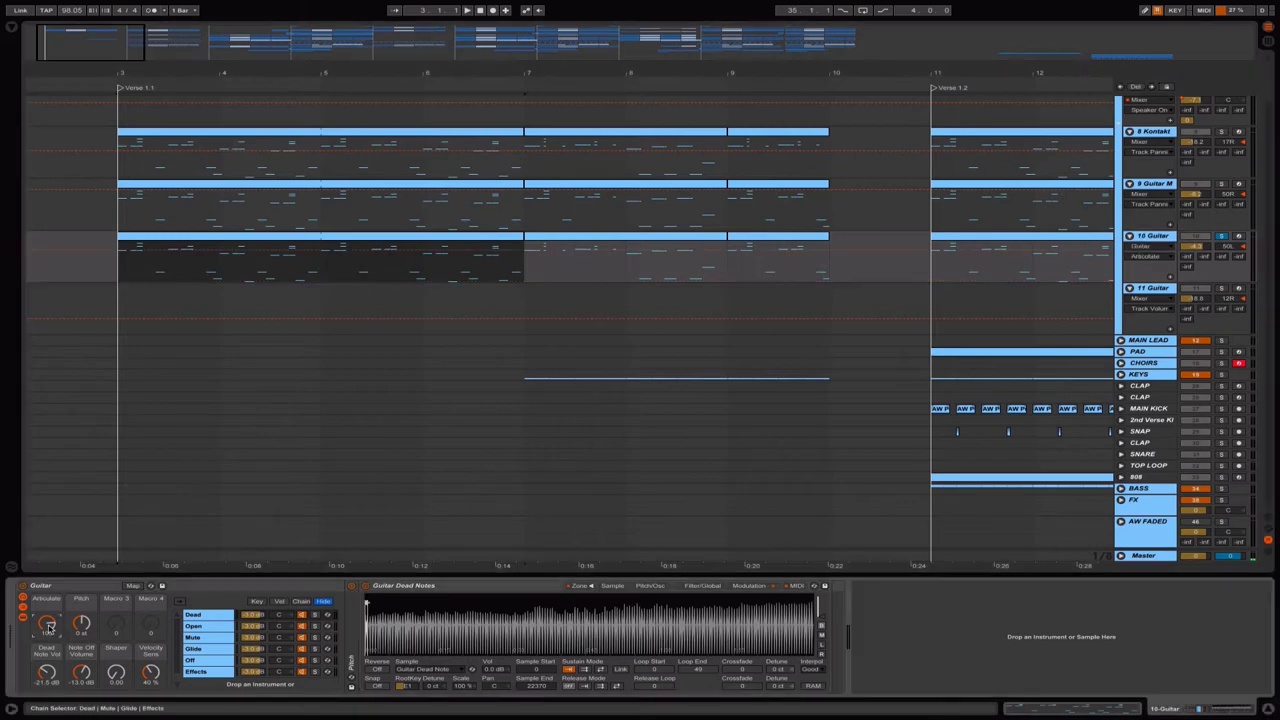
key("space")
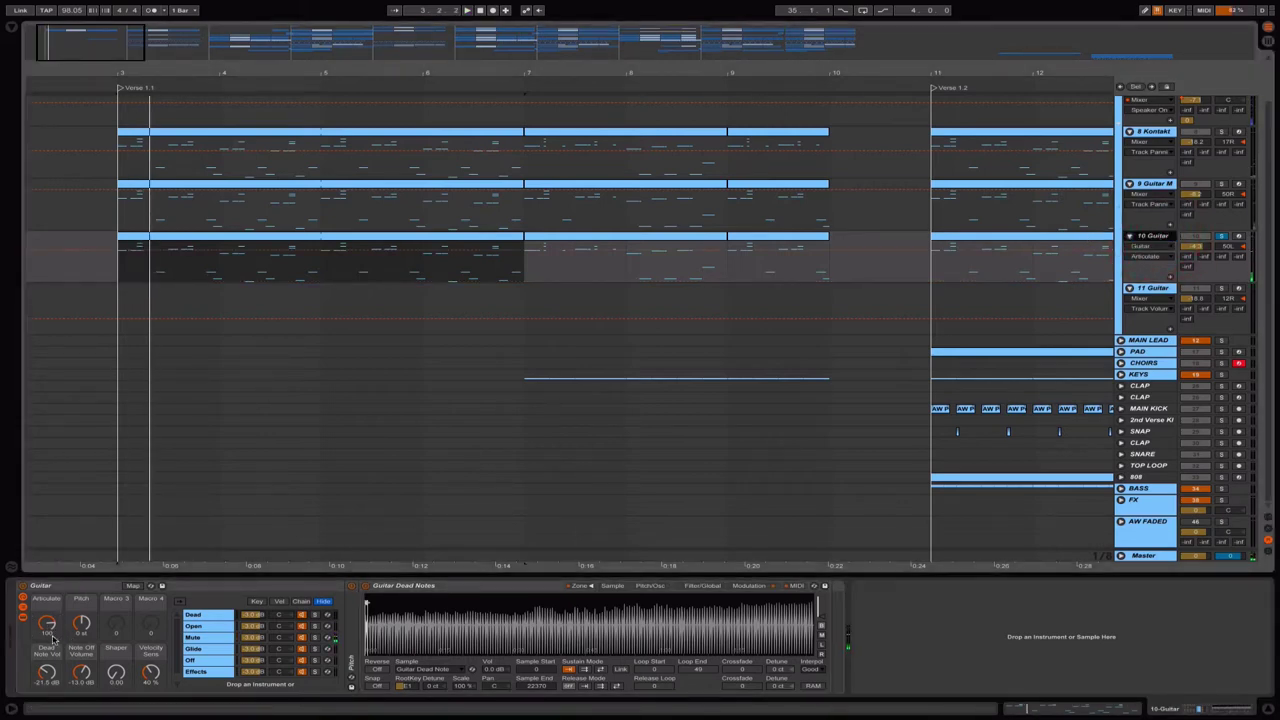
left_click_drag(48, 626, 48, 715)
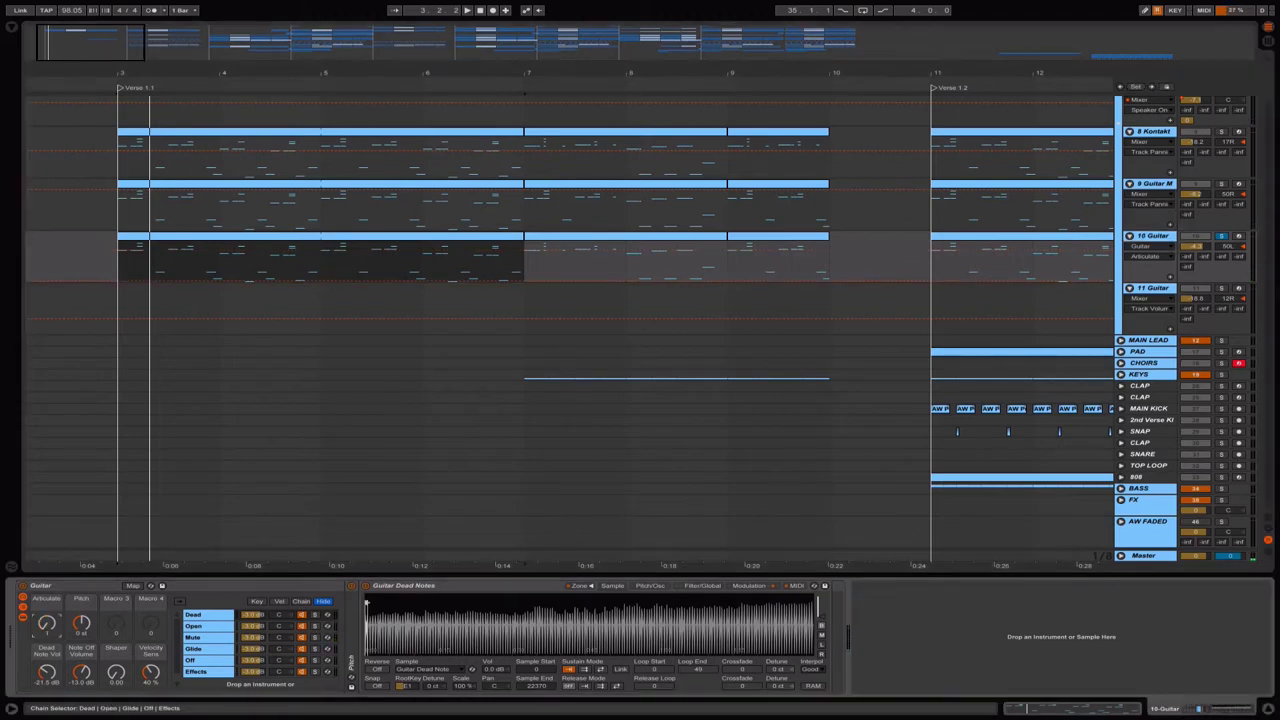
key("space")
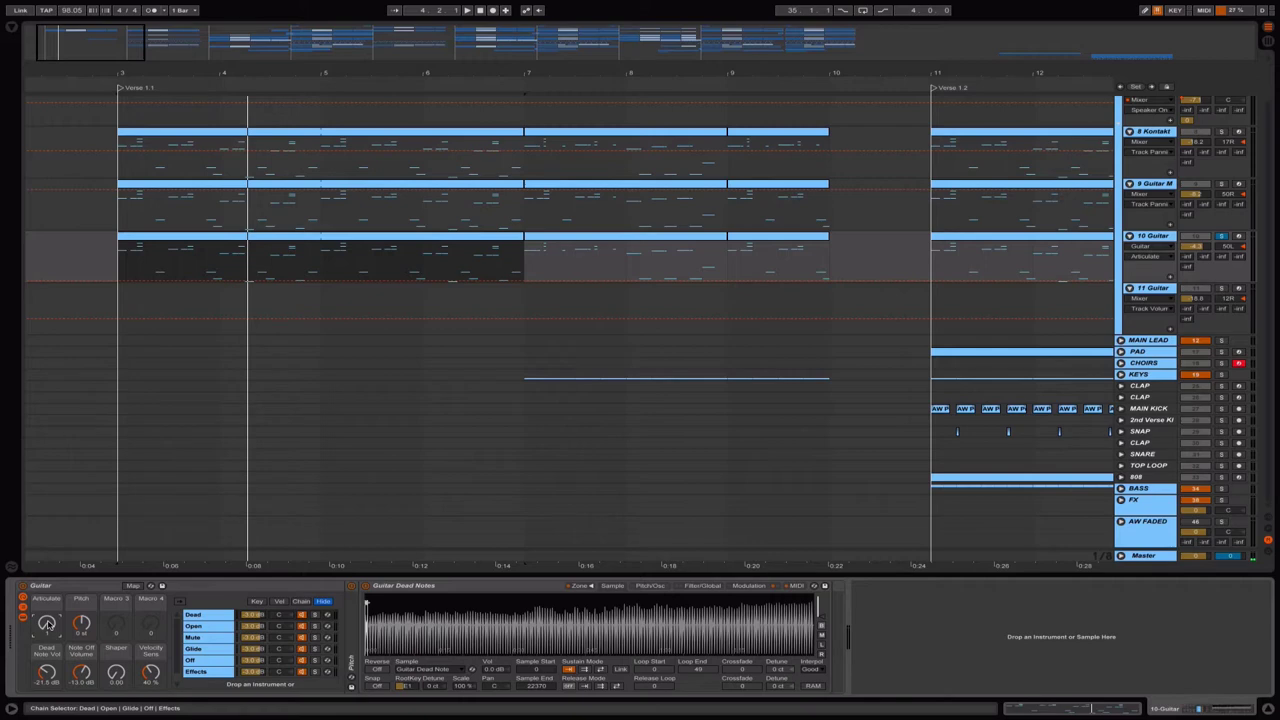
left_click_drag(48, 625, 48, 560)
key("space")
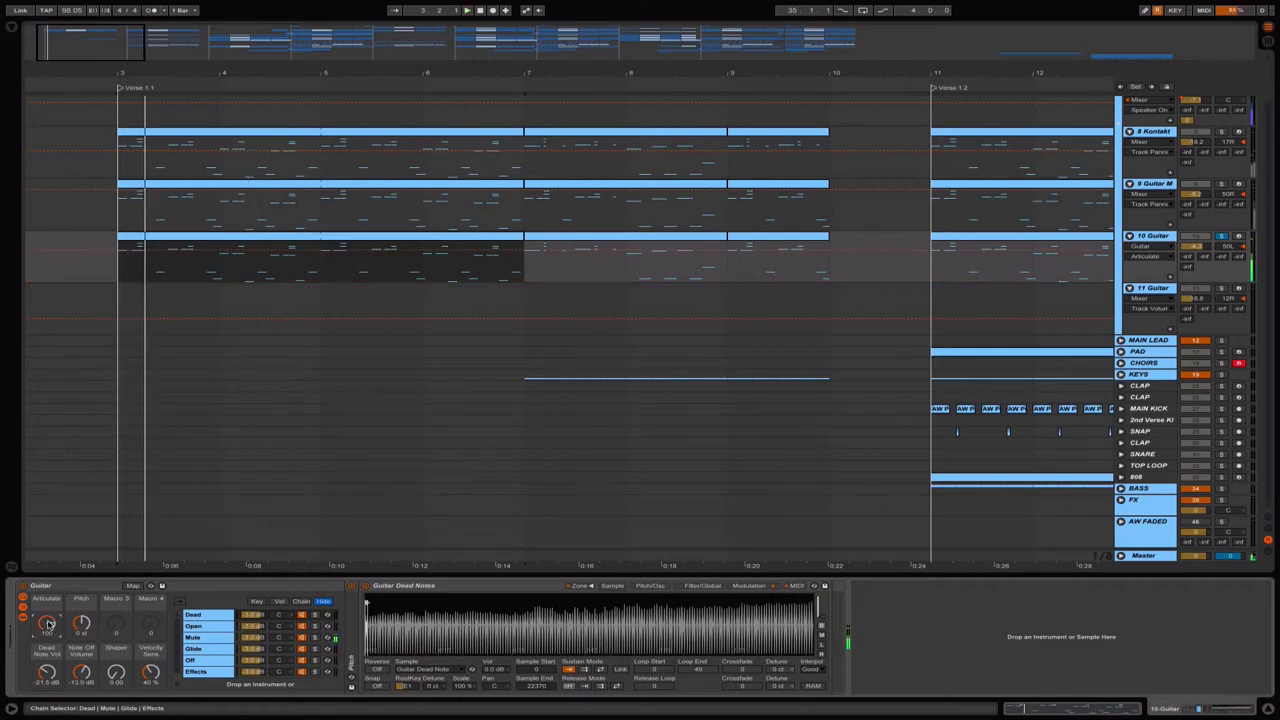
Solo the 9 Guitar Mute track, view its instrument, and play it from Verse 1.1.
left_click(1221, 184)
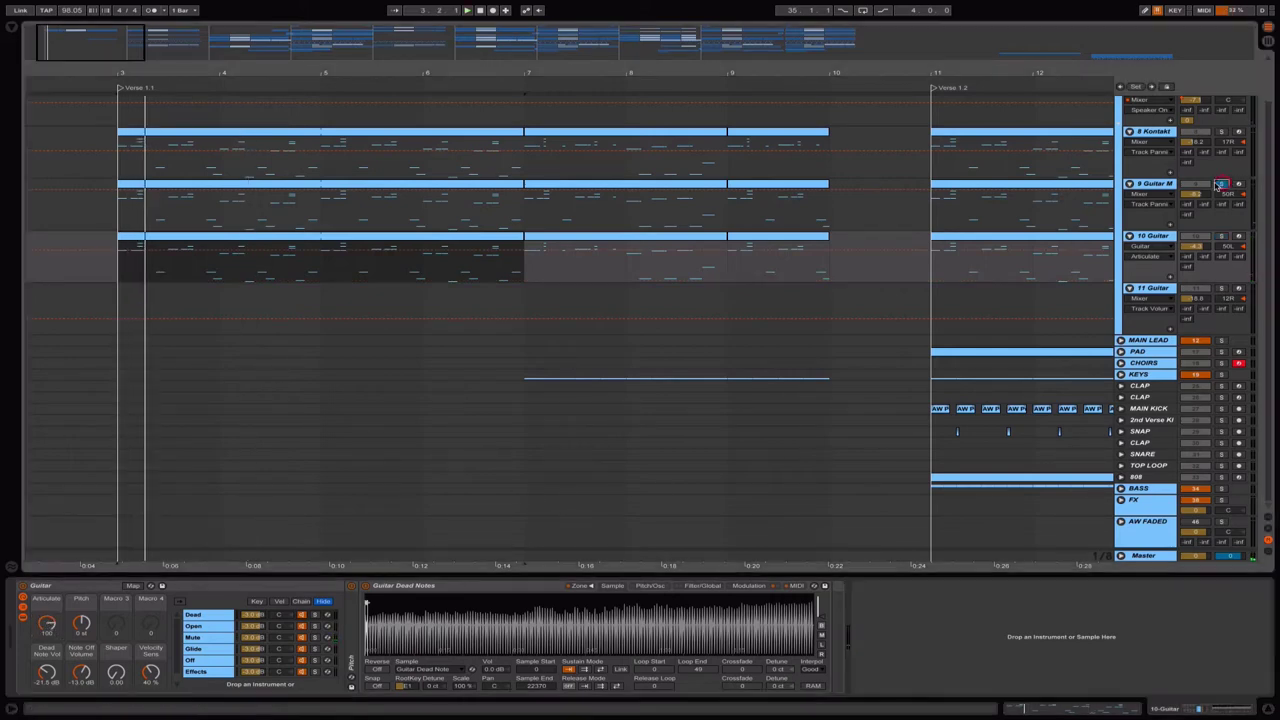
left_click(1184, 190)
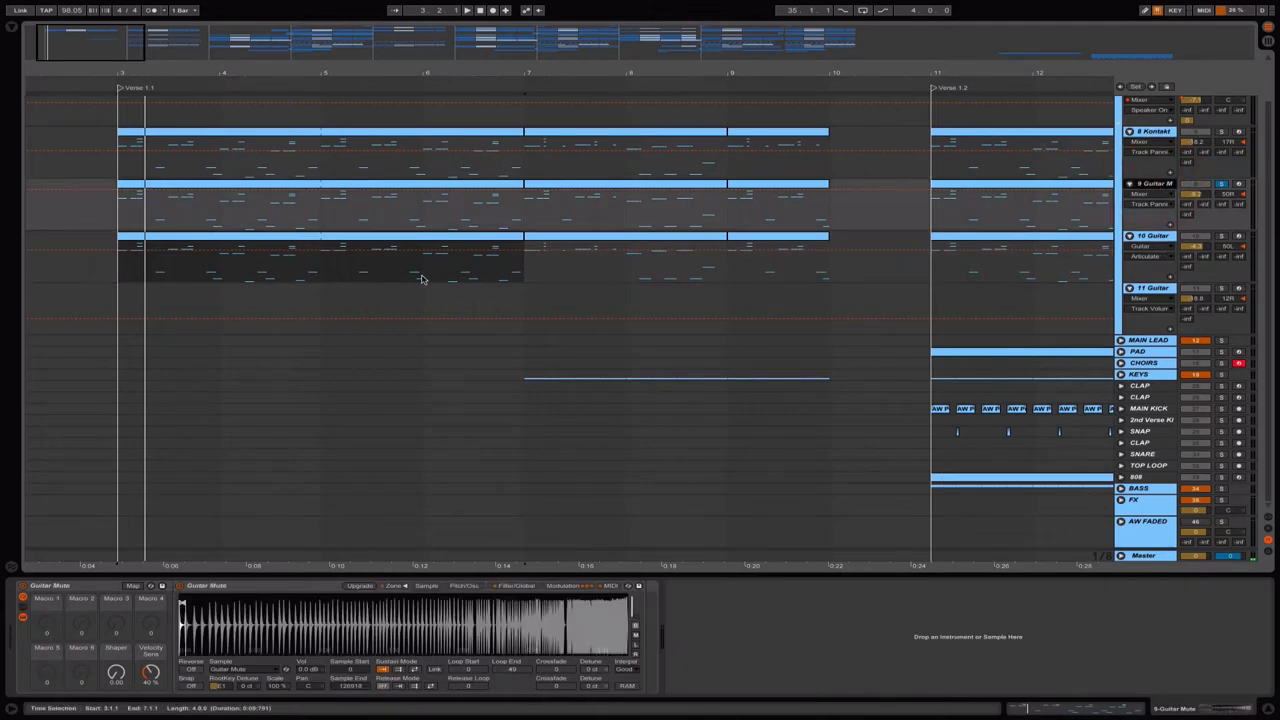
key("space")
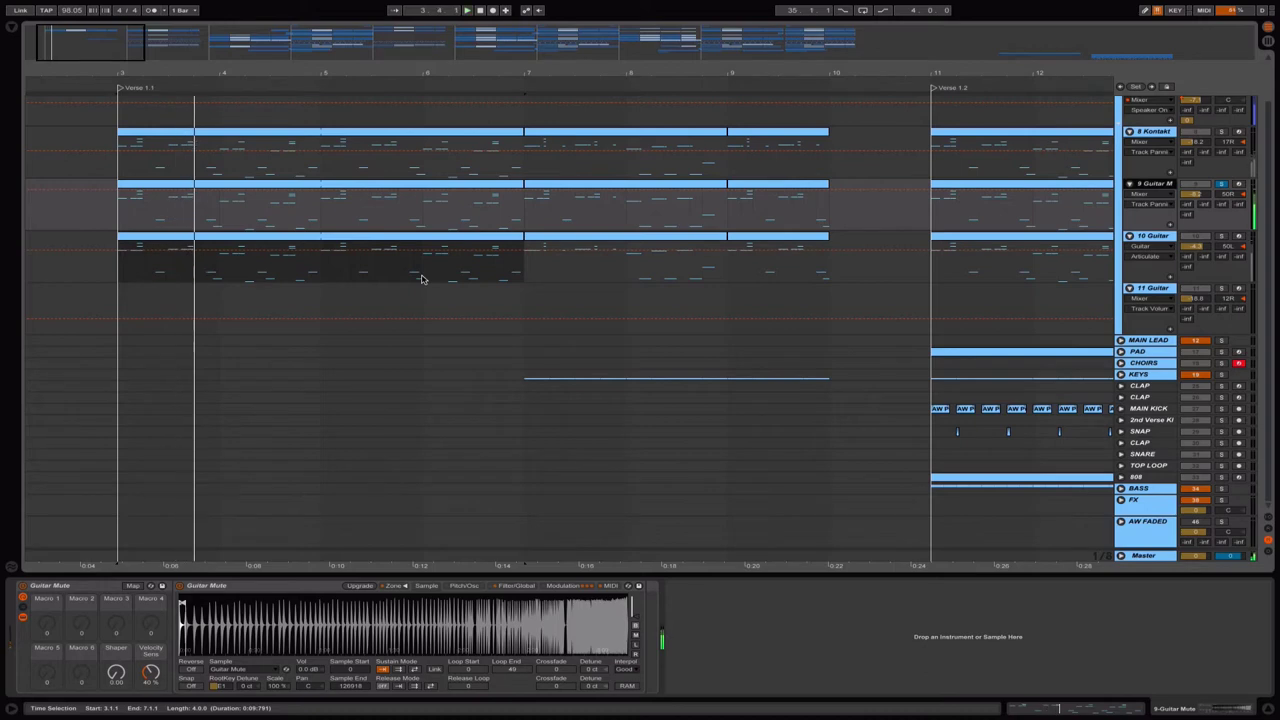
key("space")
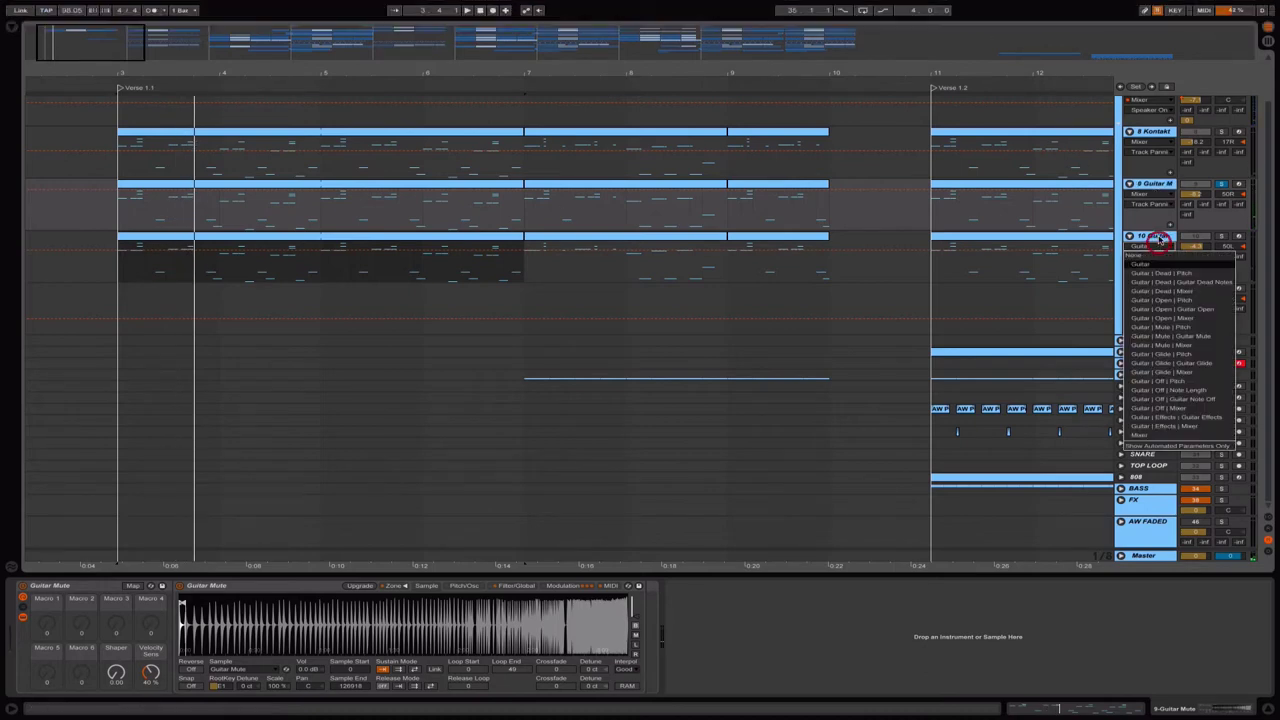
Solo the 8 Kontakt track and view its Kontakt 5 instrument.
left_click(1155, 236)
left_click(1157, 184)
left_click(1152, 131)
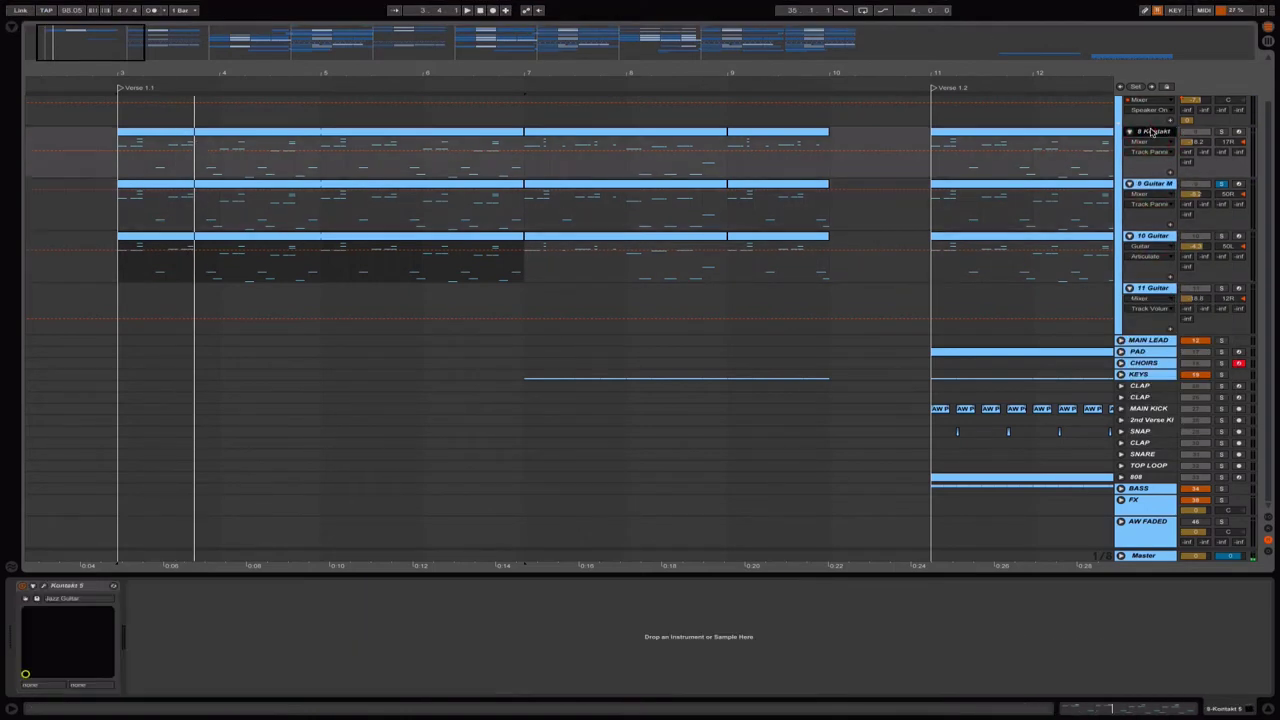
scroll(1155, 135, "up", 2)
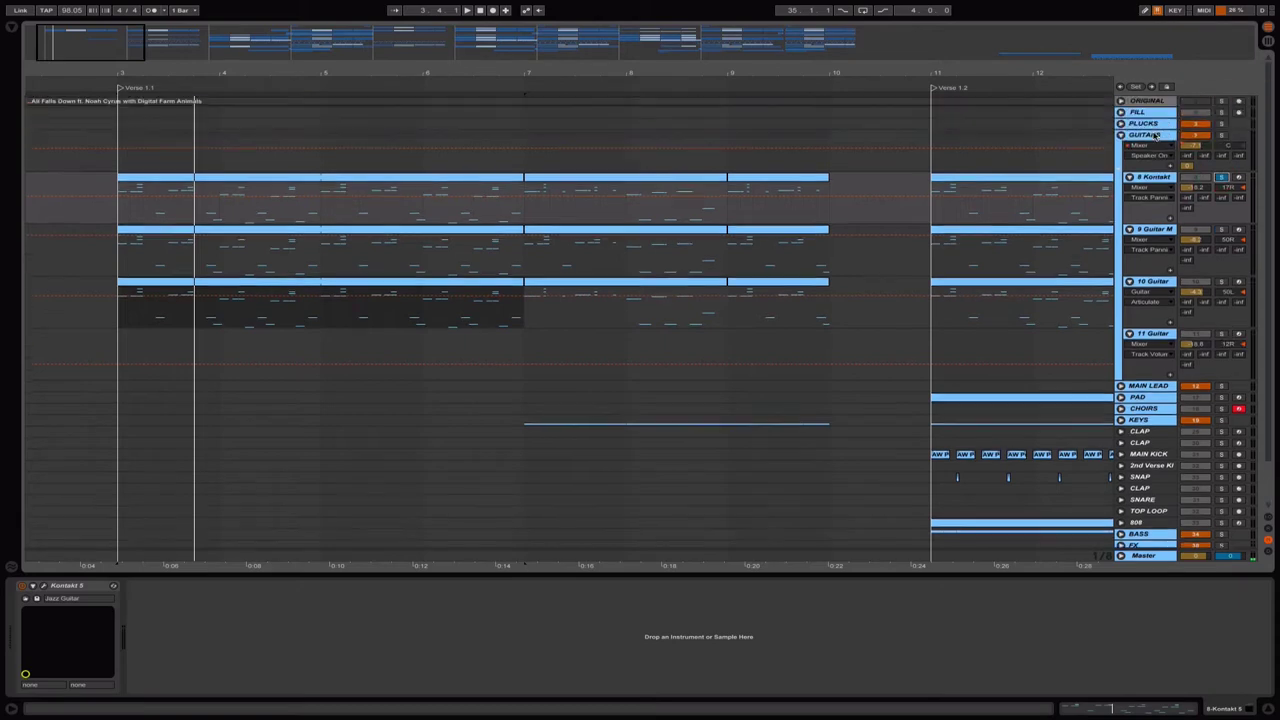
View the 8 Kontakt track's Kontakt instrument and locate Jazz Guitar.nki in the Factory Library's Band > 5 - Guitar folder.
left_click(44, 587)
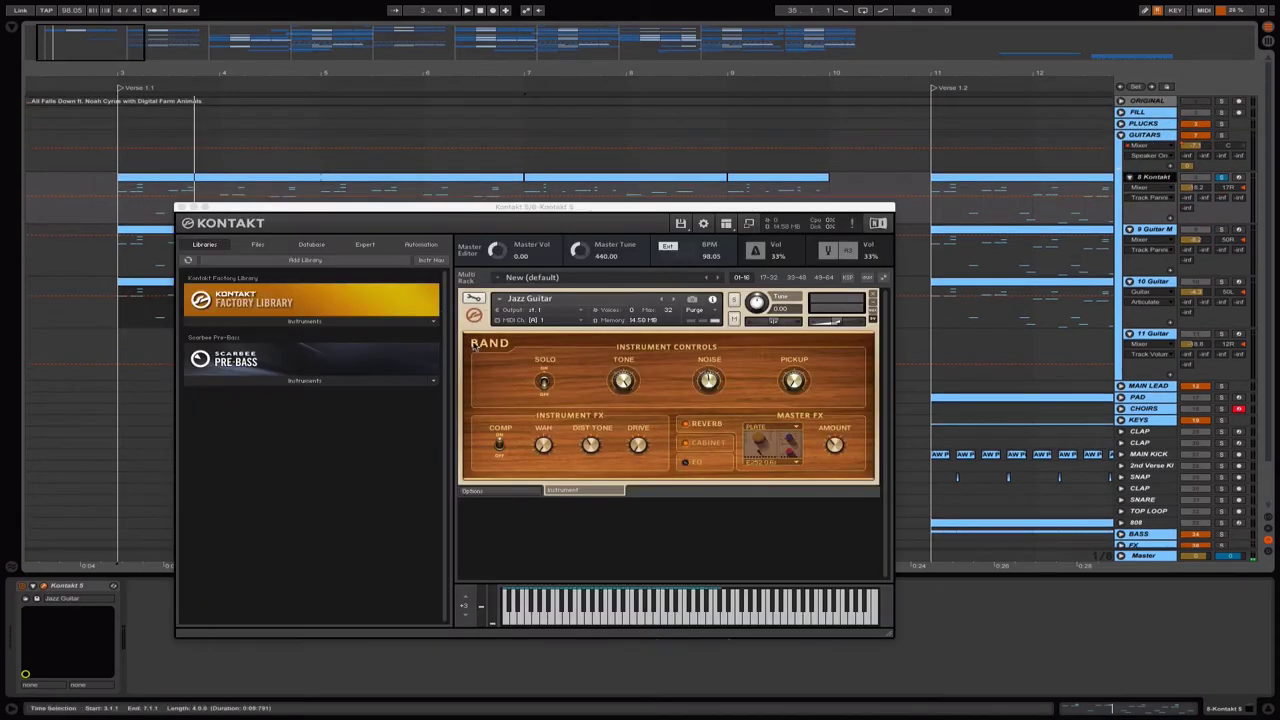
left_click(307, 322)
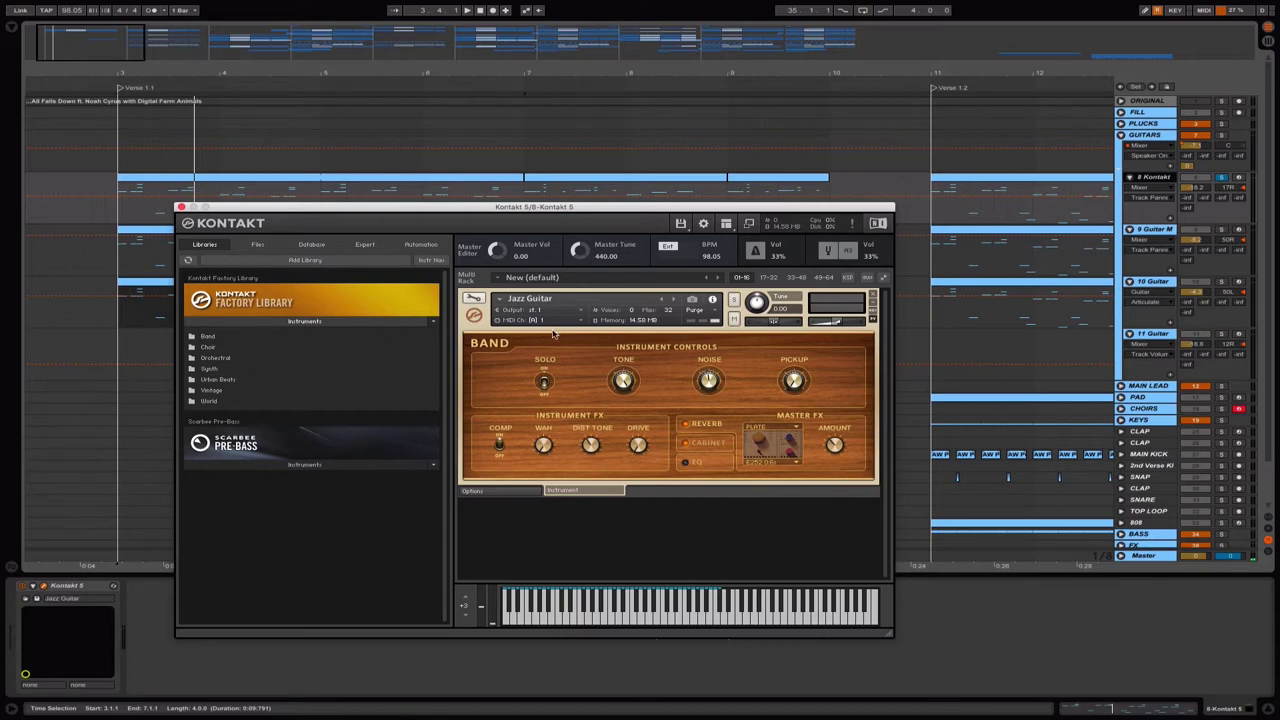
left_click(208, 337)
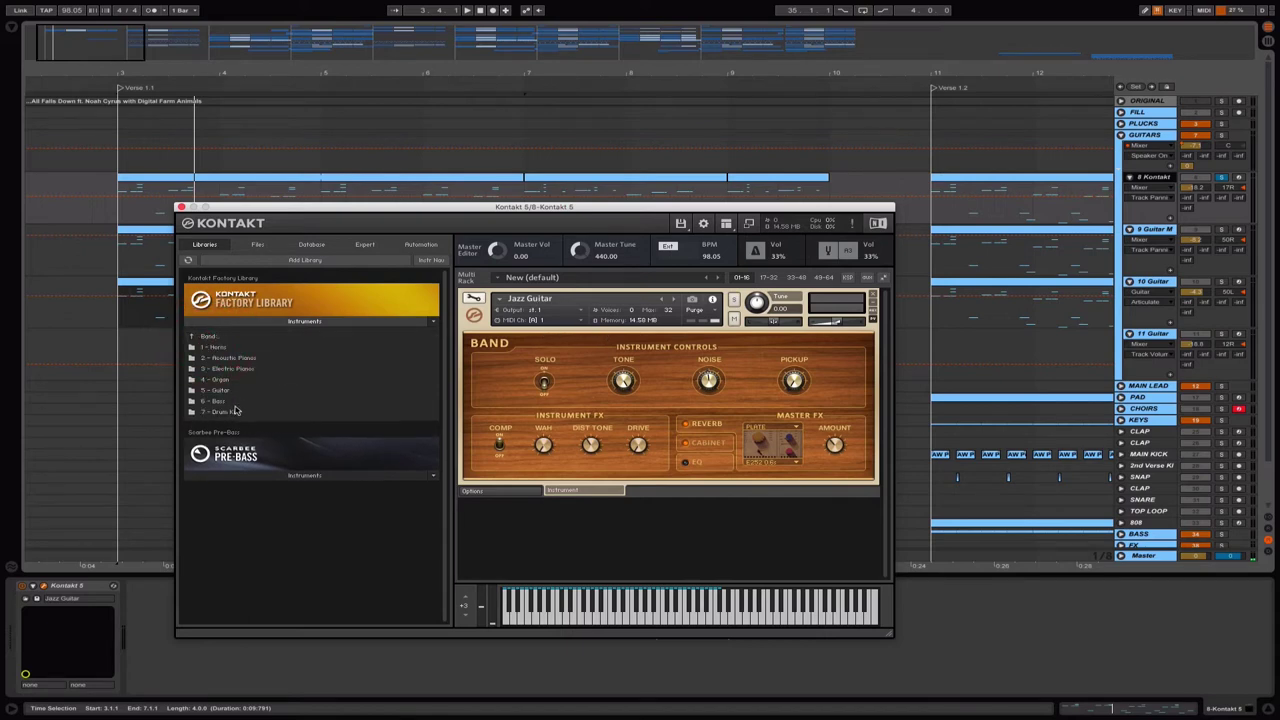
left_click(227, 393)
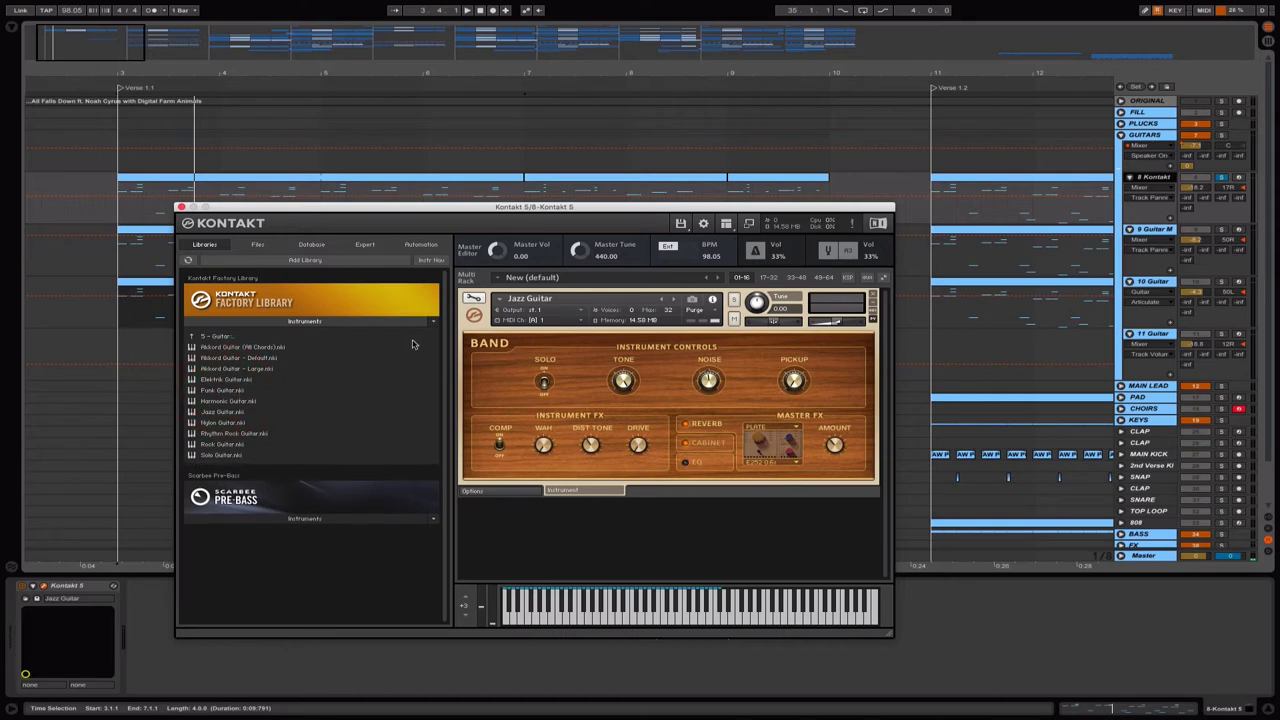
left_click(227, 412)
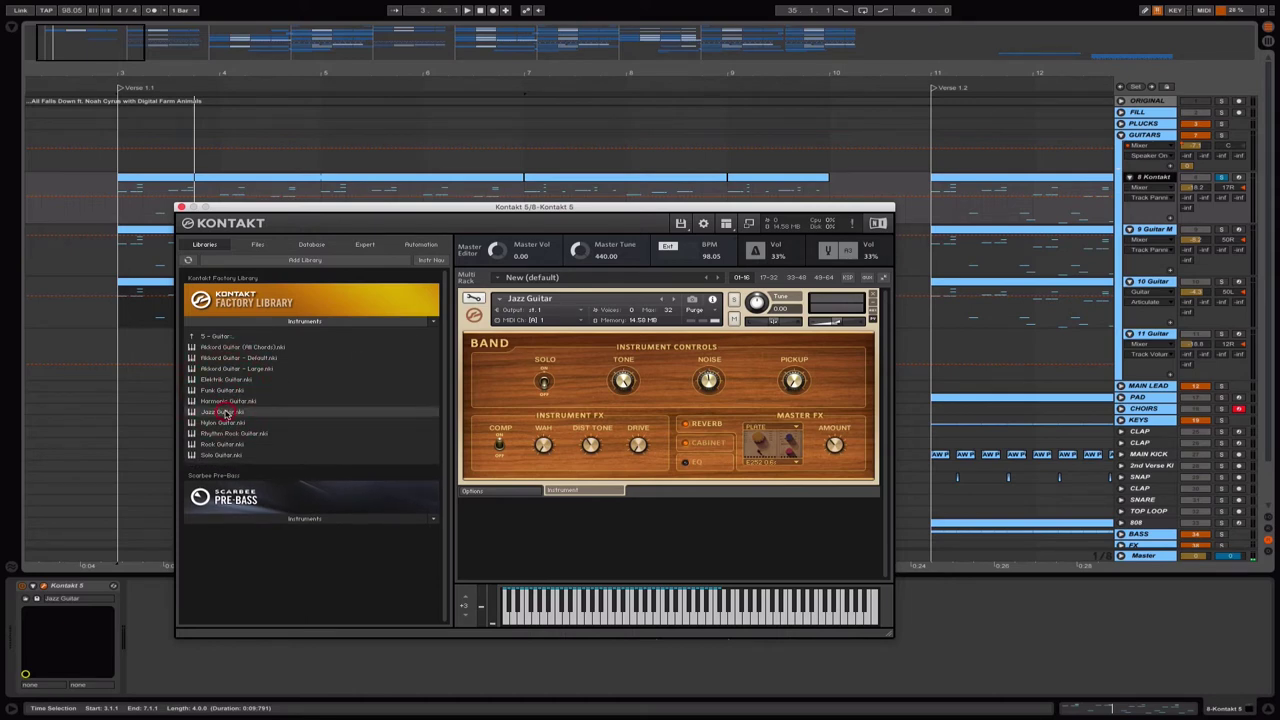
Audition the Jazz Guitar patch with a few notes on Kontakt's virtual keyboard.
left_click(583, 612)
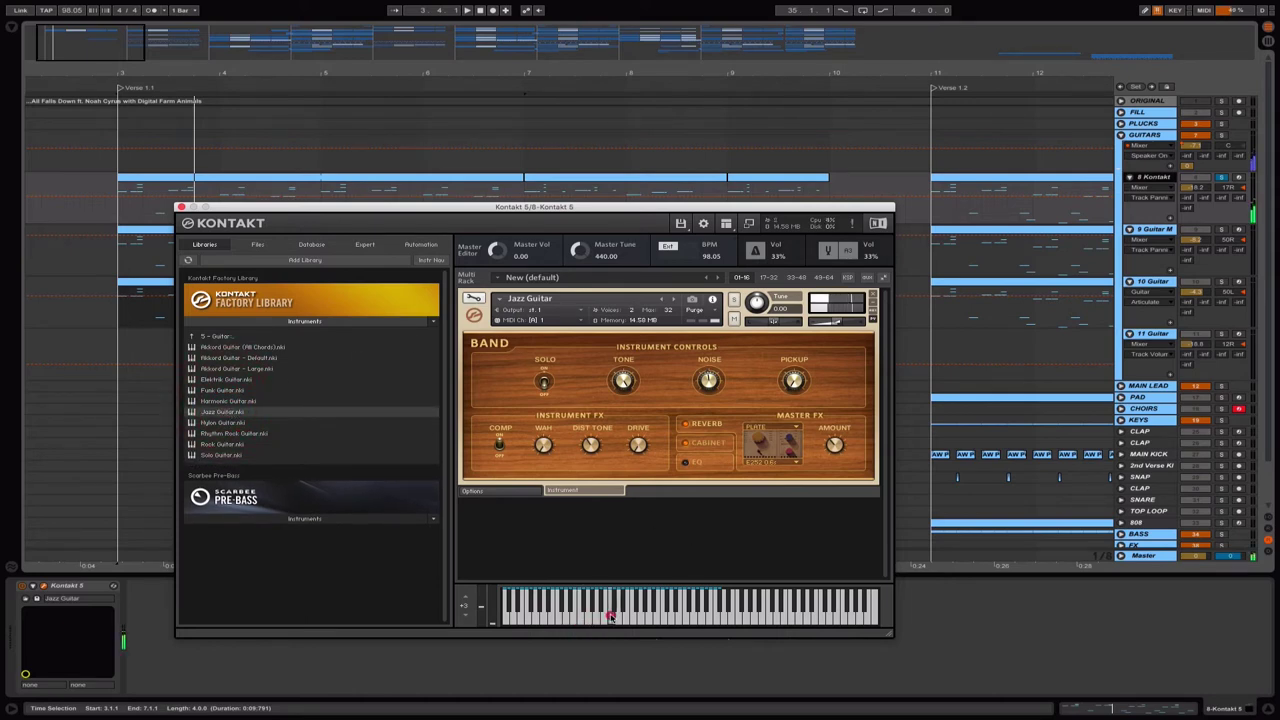
left_click(610, 612)
left_click(636, 617)
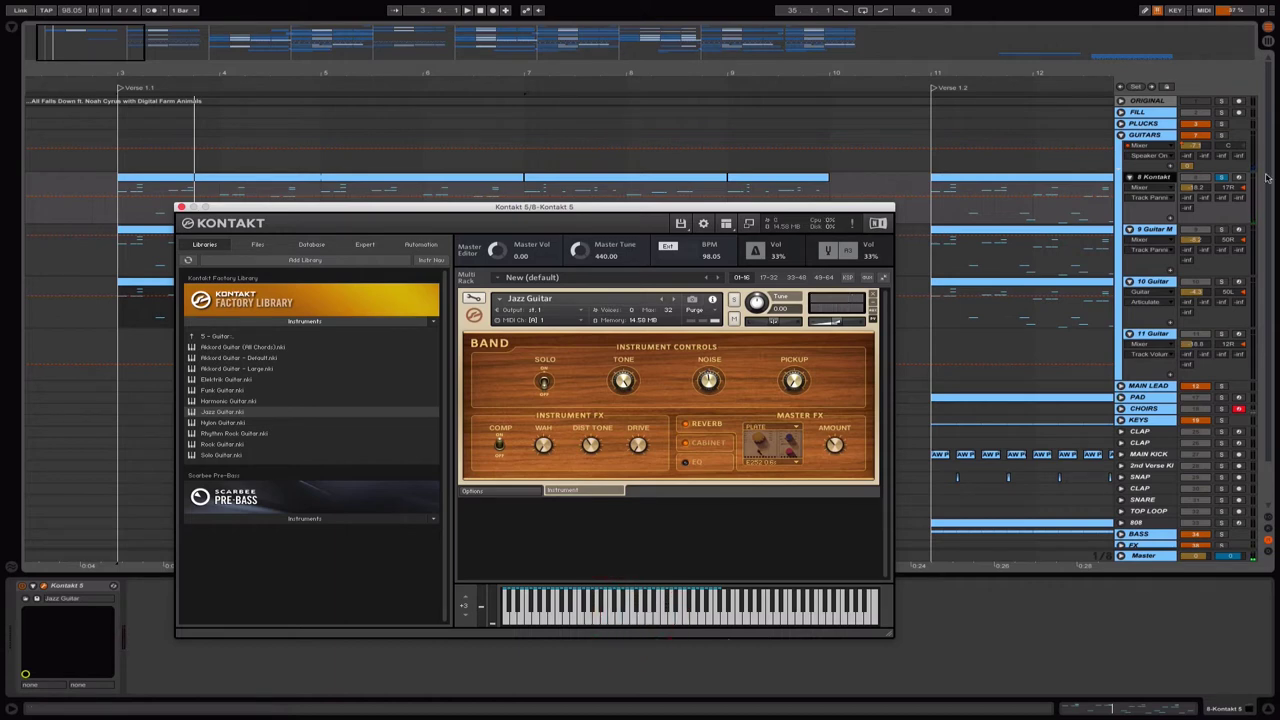
Arm the 8 Kontakt track for recording and play its first Verse 1.1 clip with the Kontakt window closed.
left_click(1239, 177)
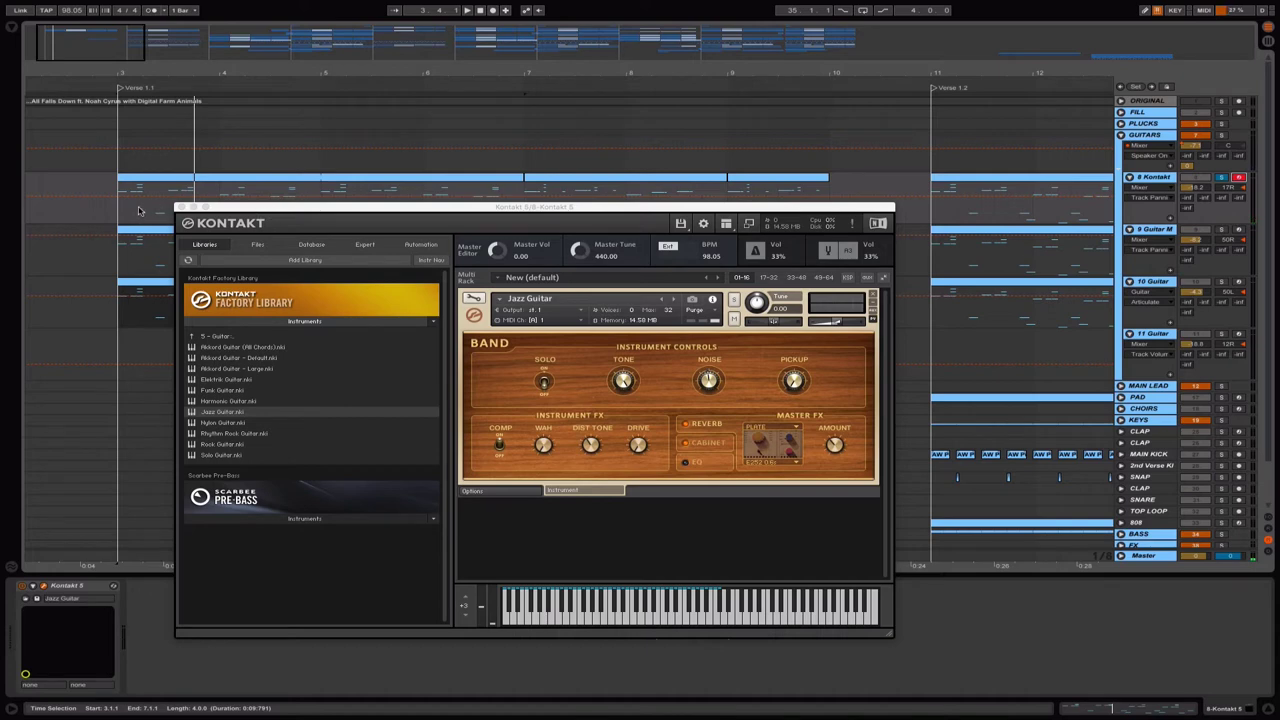
left_click(180, 208)
key("z")
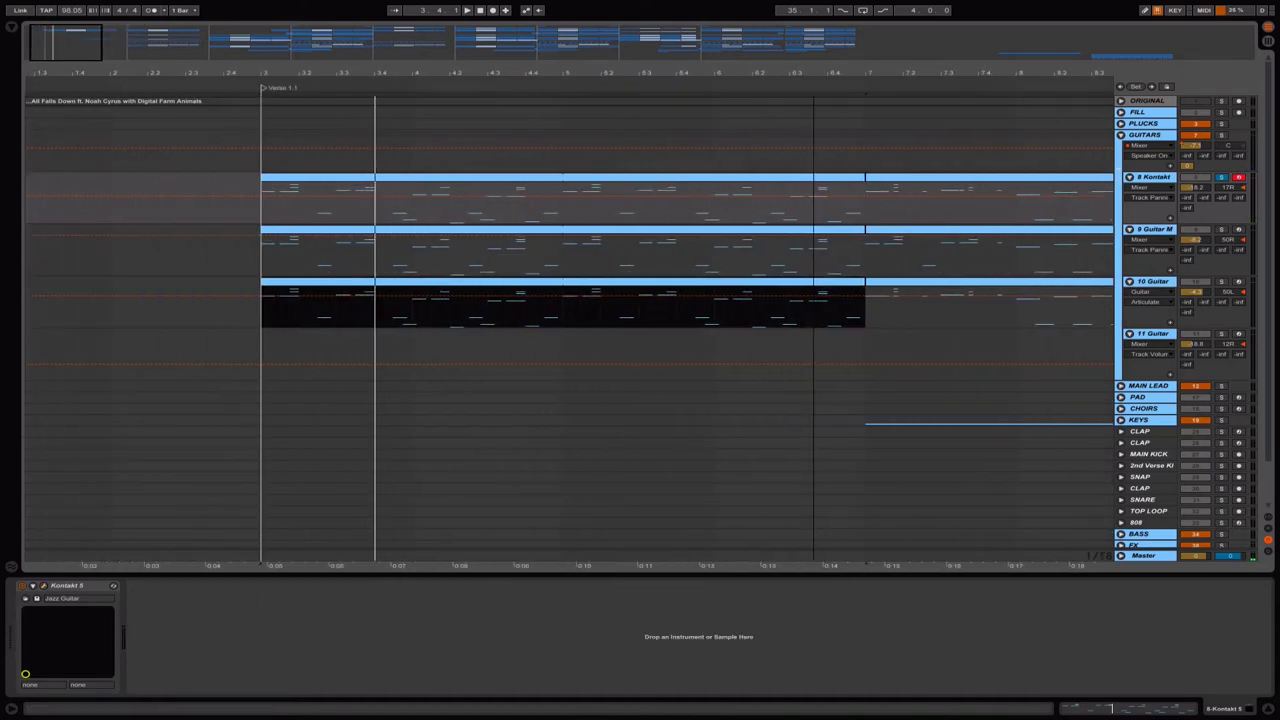
left_click(288, 177)
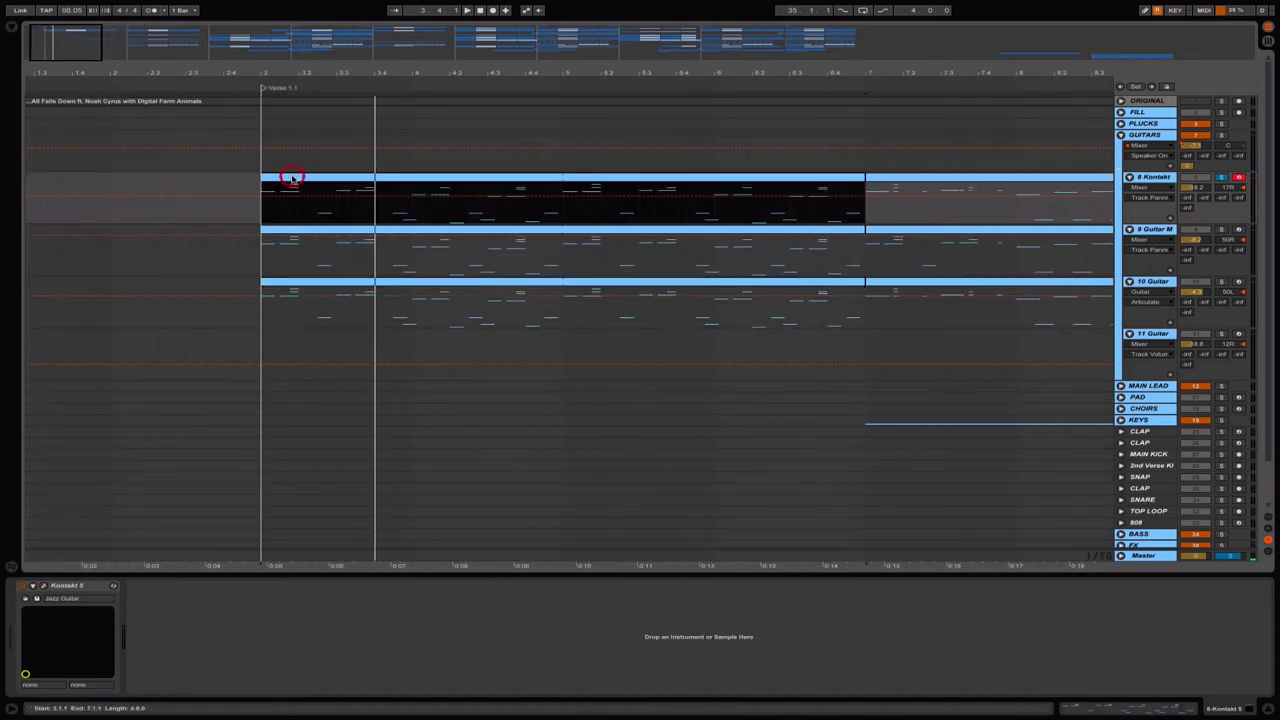
left_click(1156, 180)
key("space")
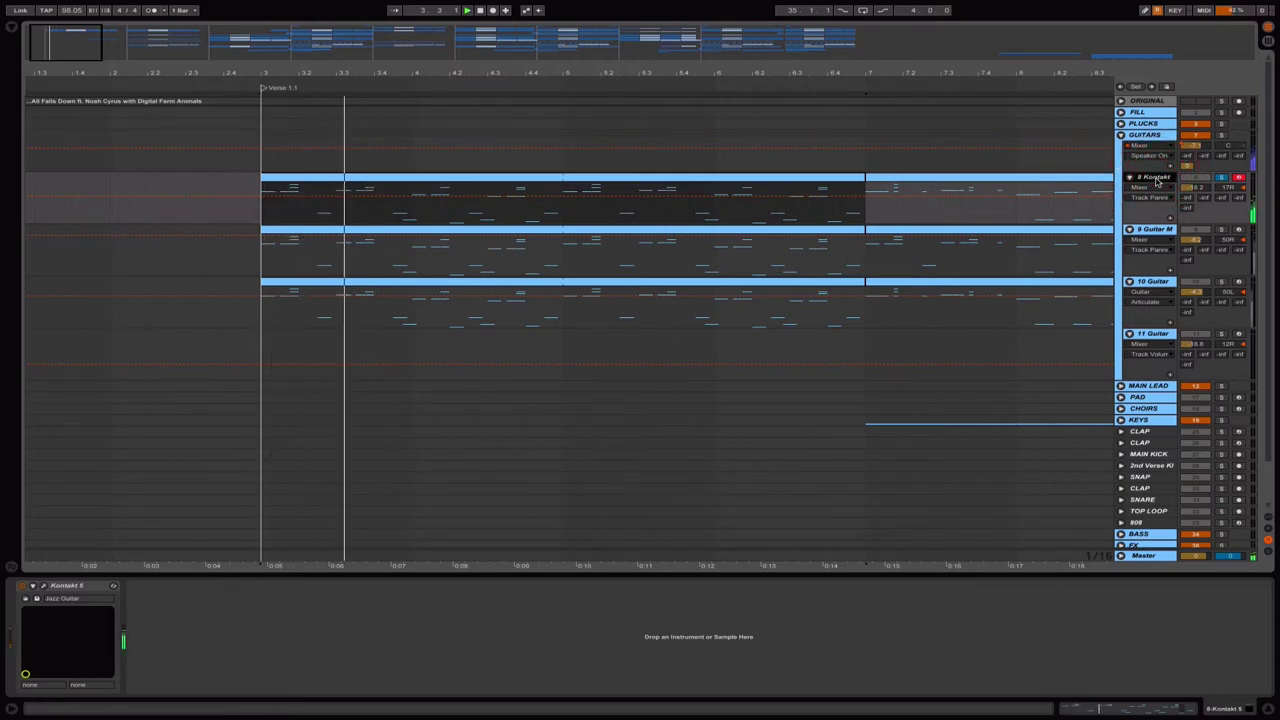
left_click_drag(489, 75, 398, 60)
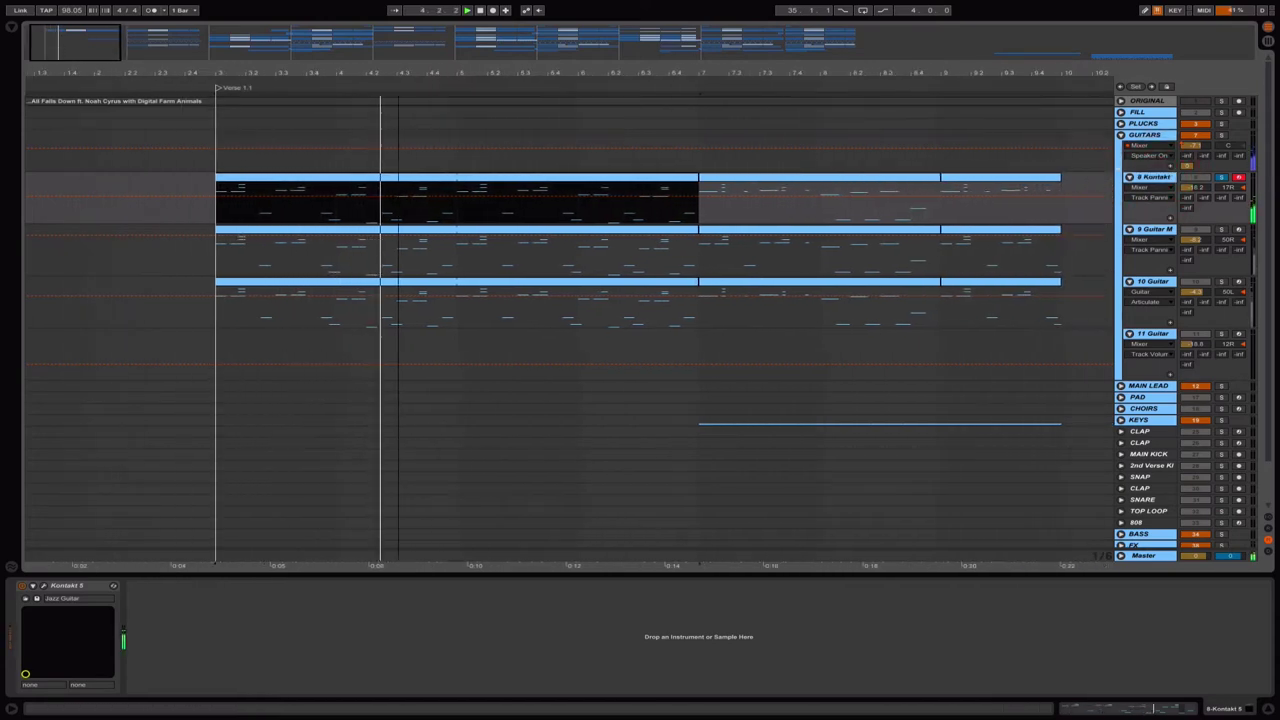
left_click_drag(71, 56, 71, 51)
key("space")
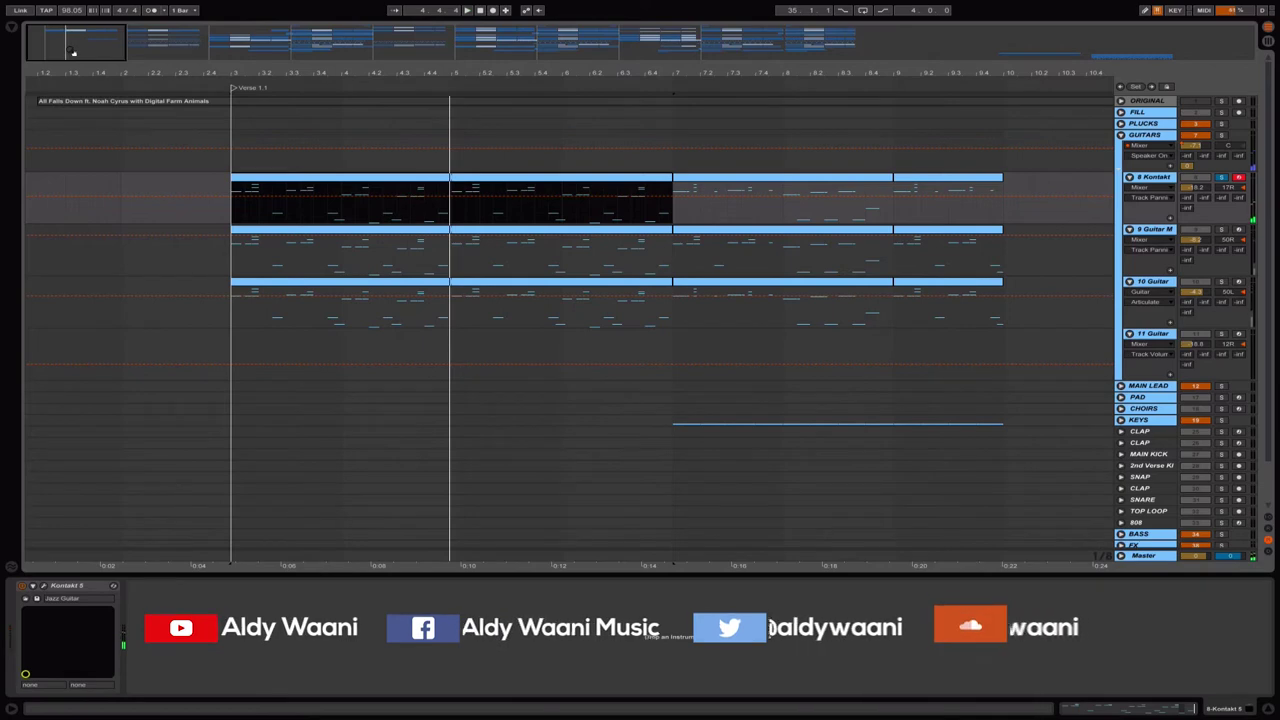
Play the soloed GUITARS group in Verse 1.1 and revisit the instruments on the 9 Guitar Mute, 10 Guitar and 8 Kontakt tracks.
left_click(1223, 135)
key("space")
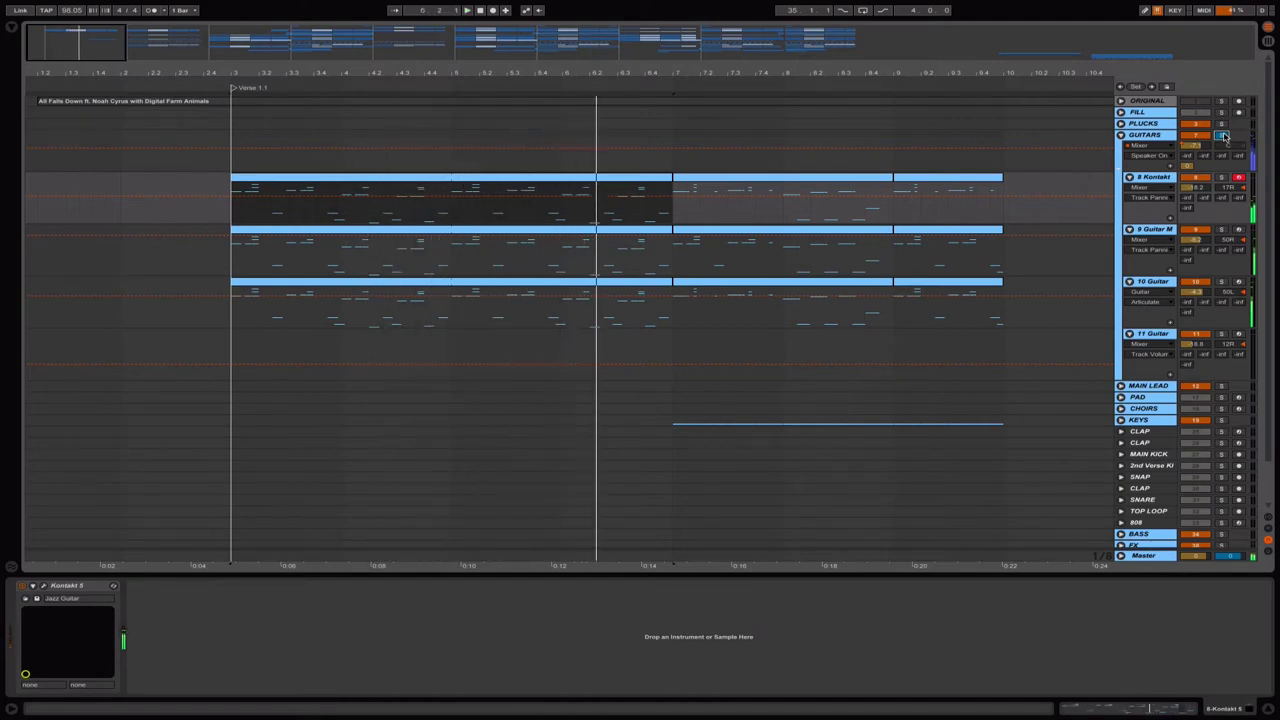
left_click(1161, 232)
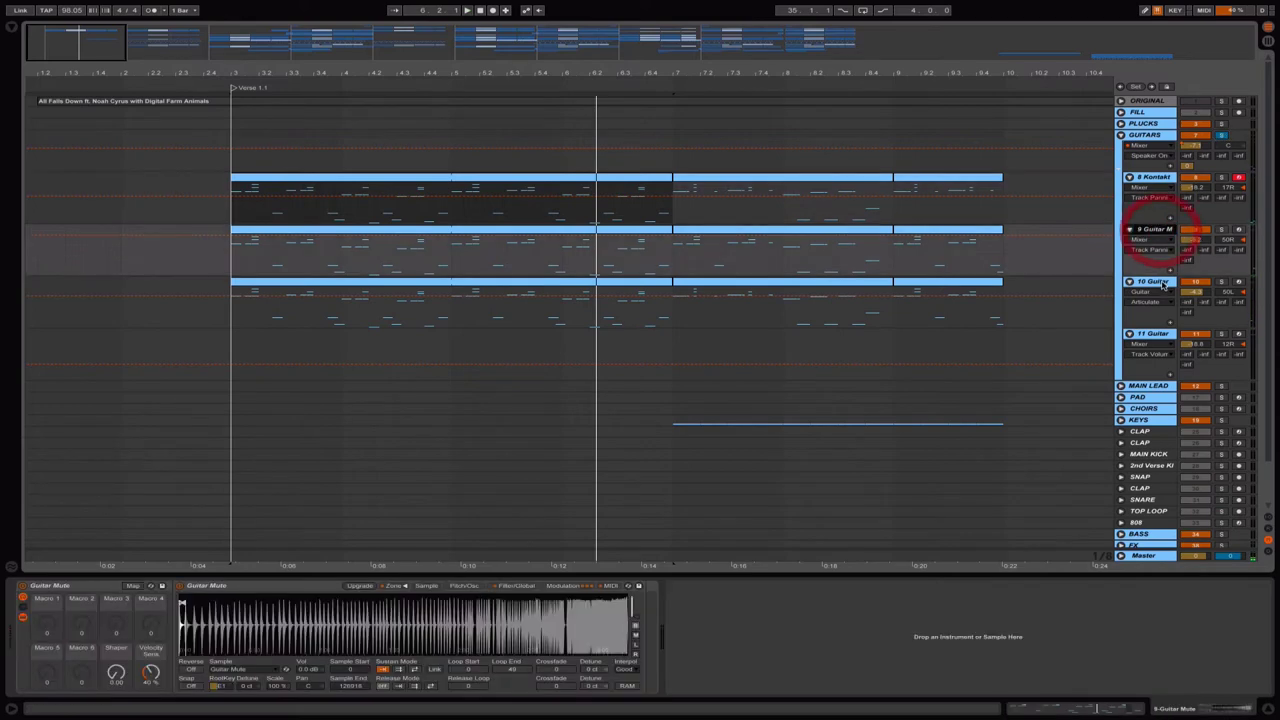
left_click(1156, 283)
left_click(1158, 230)
left_click(1158, 230)
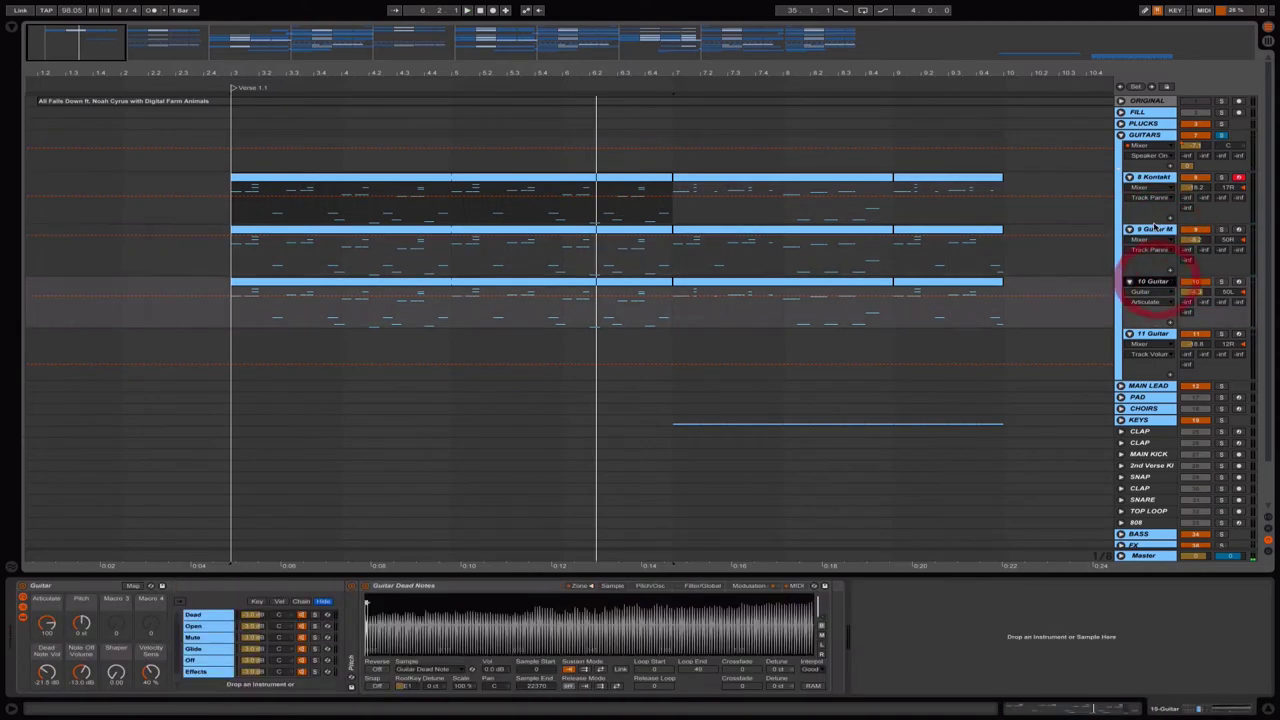
left_click(1158, 180)
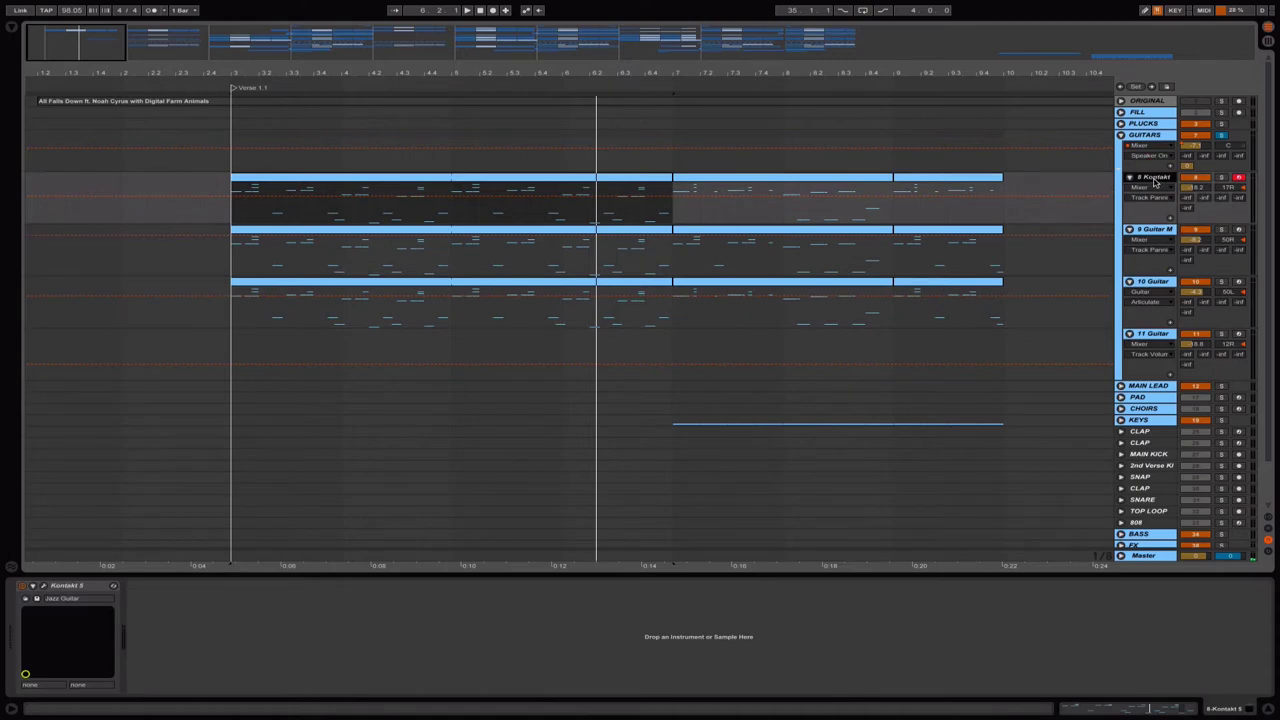
View the GUITARS group's effects chain and inspect the SSLChannel plug-in's settings, closing its window when done.
mouse_move(110, 48)
left_mouse_down()
mouse_move(124, 42)
mouse_move(108, 40)
left_mouse_up()
left_click(1154, 138)
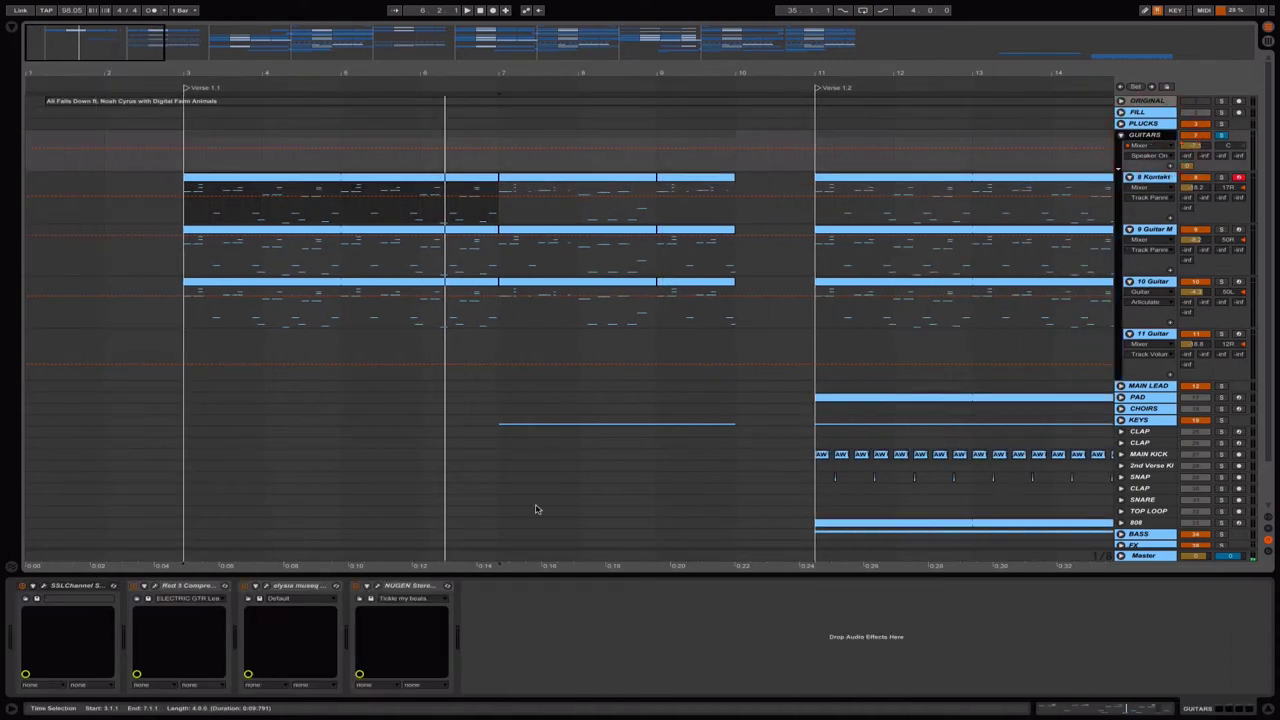
left_click(75, 590)
left_click(43, 585)
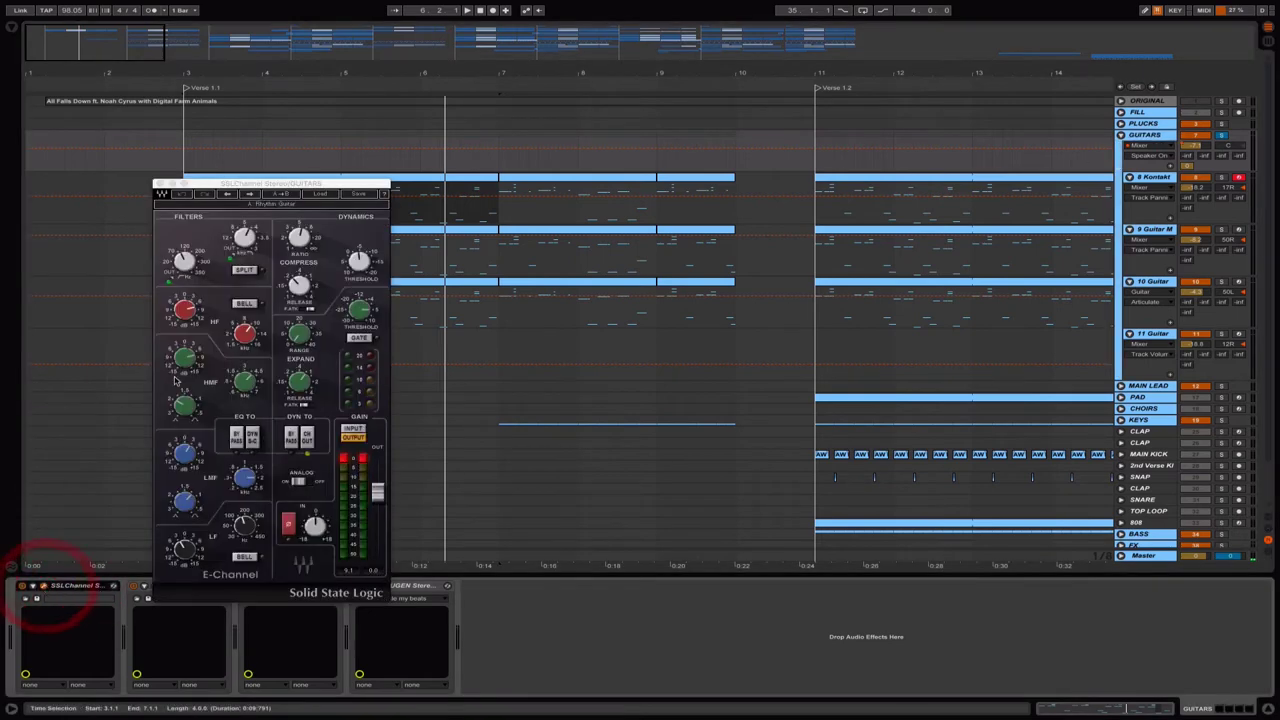
left_click_drag(265, 184, 192, 115)
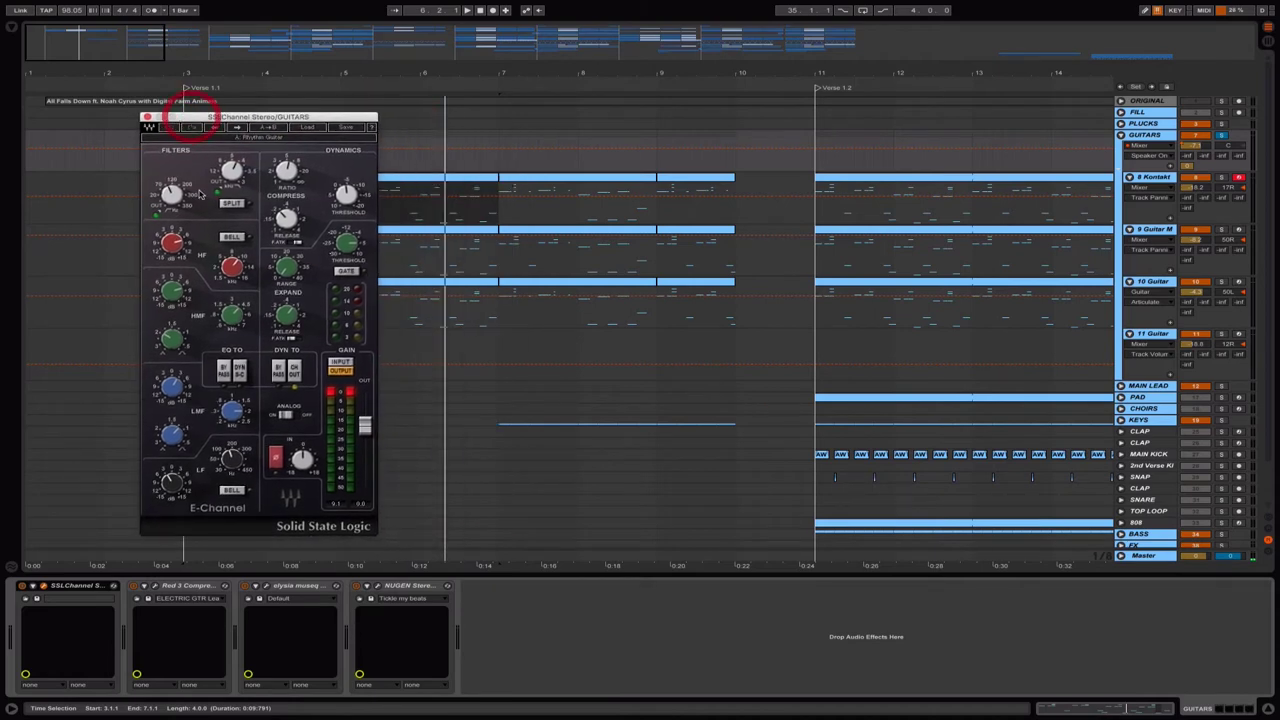
left_click(279, 119)
left_click(147, 118)
Inspect the Red 3 Compressor and the elysia museq mix equalizer on the GUITARS group.
left_click(155, 587)
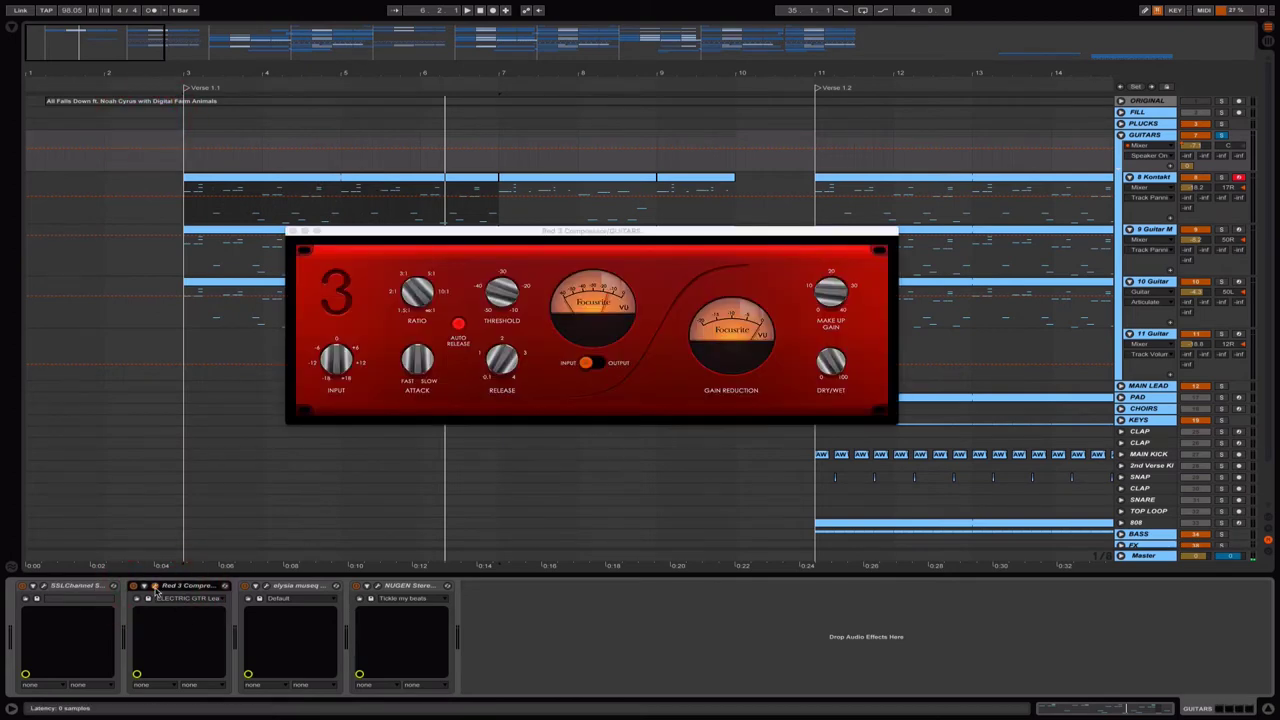
left_click(155, 588)
left_click(267, 588)
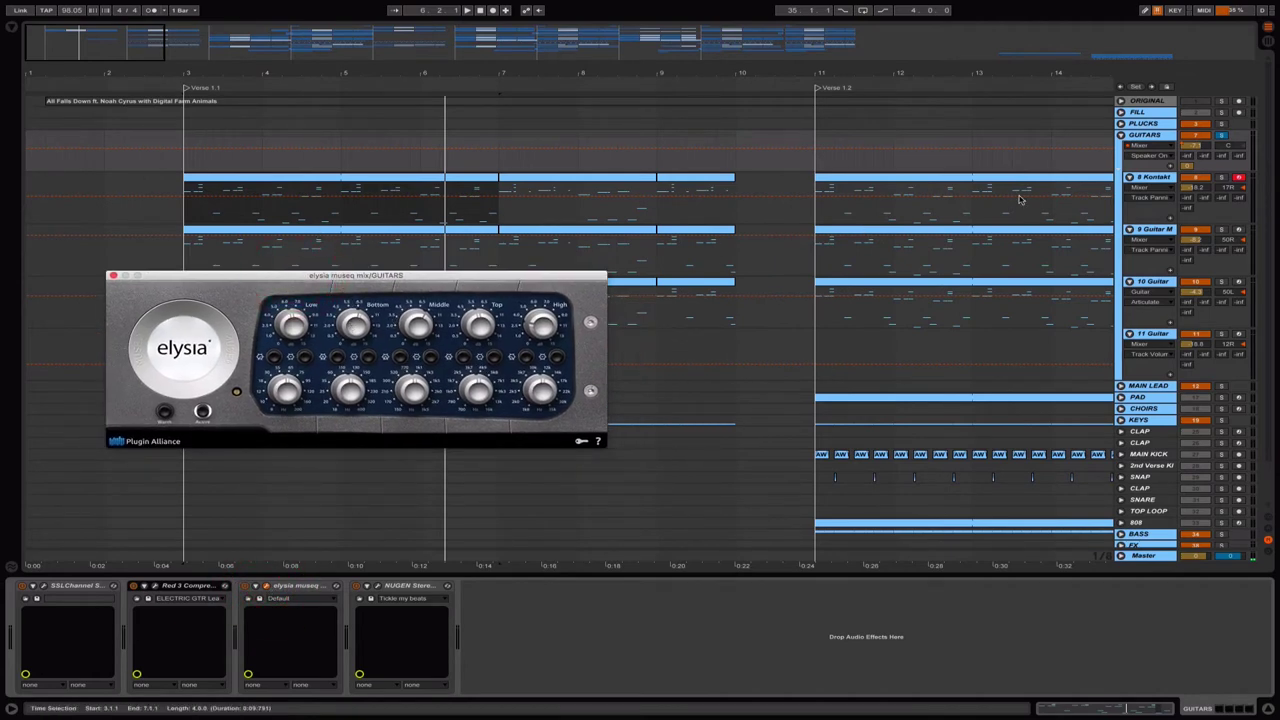
Play the guitars from Verse 1.1 while comparing the elysia museq equalizer bypassed and enabled, leaving it on.
key("space")
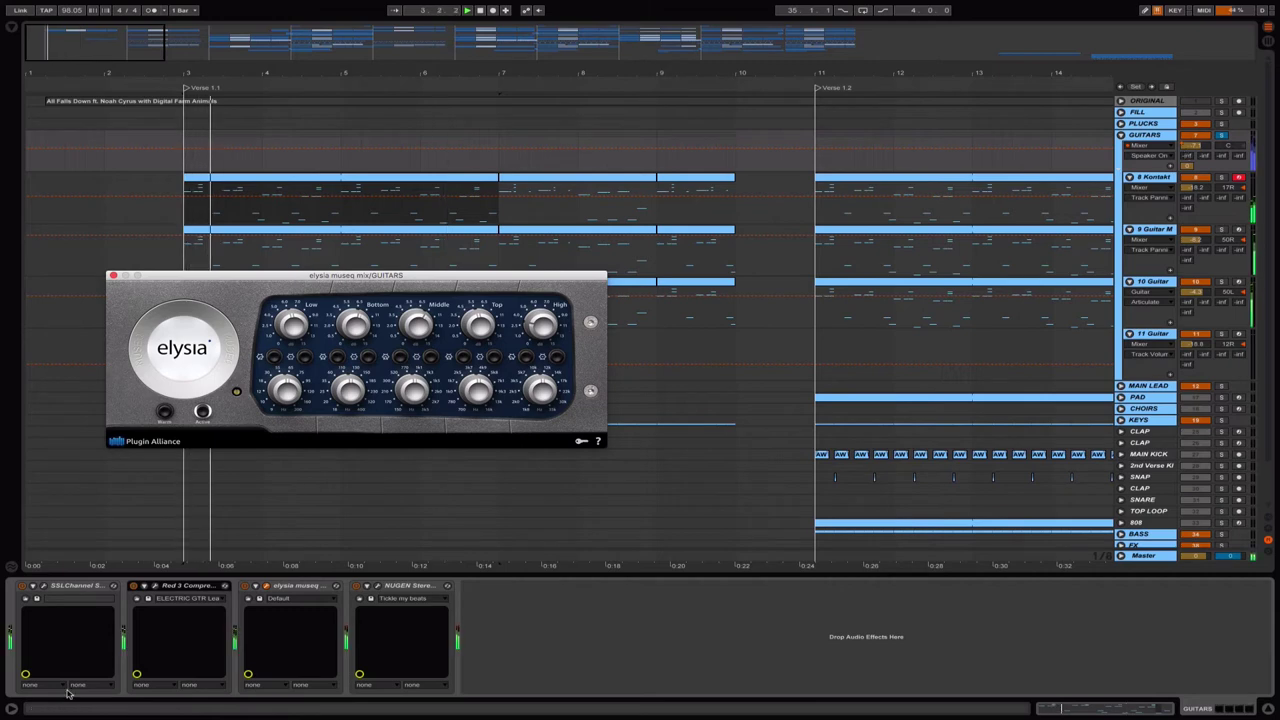
left_click(245, 588)
left_click(245, 588)
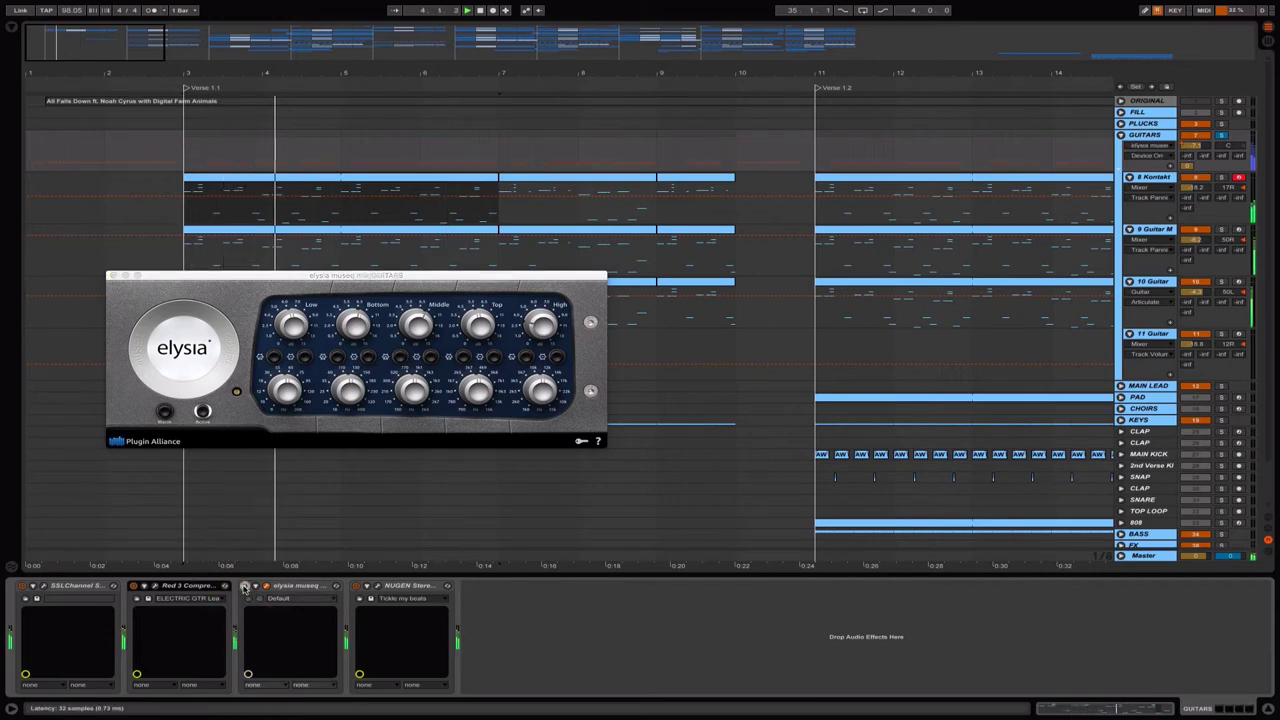
left_click(245, 588)
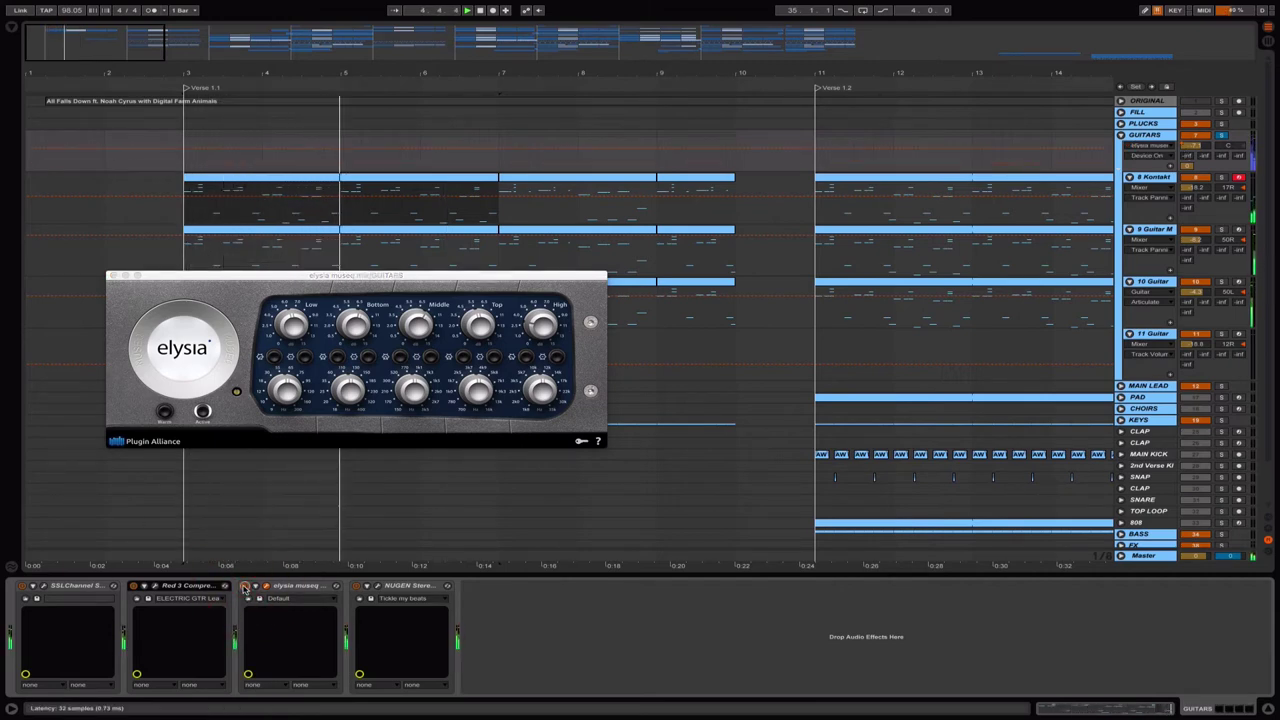
left_click(244, 588)
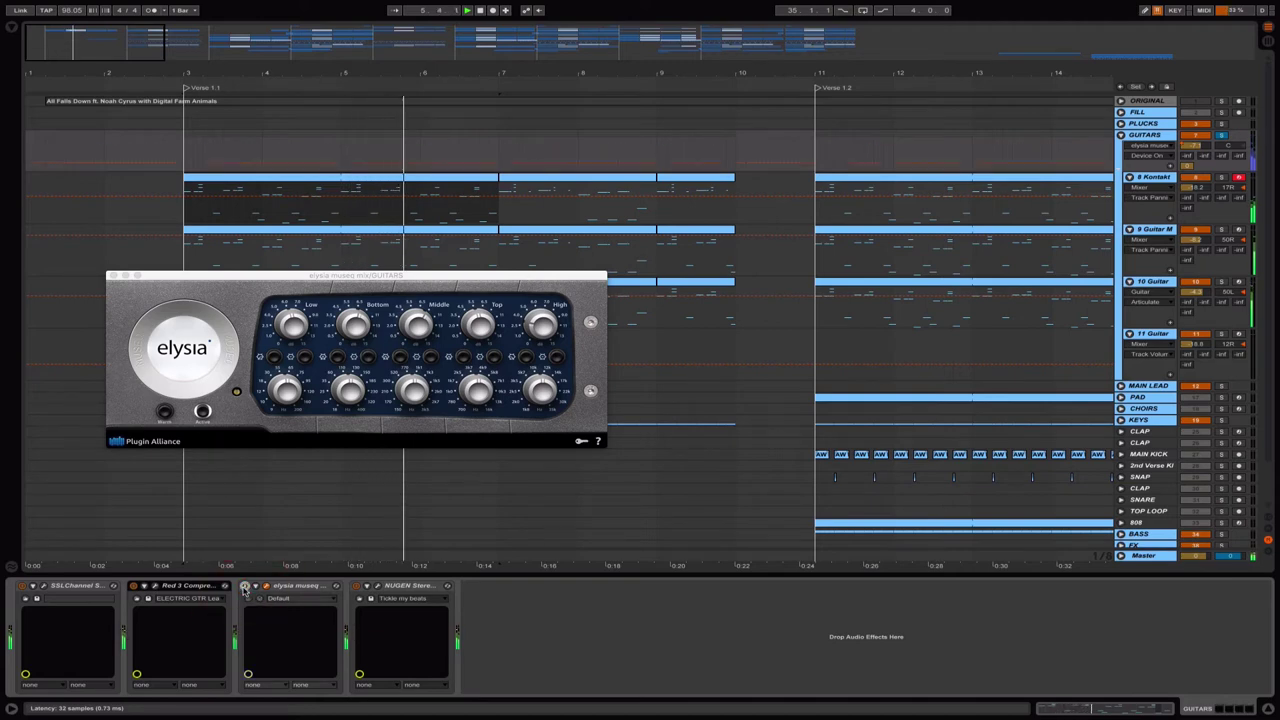
left_click(244, 588)
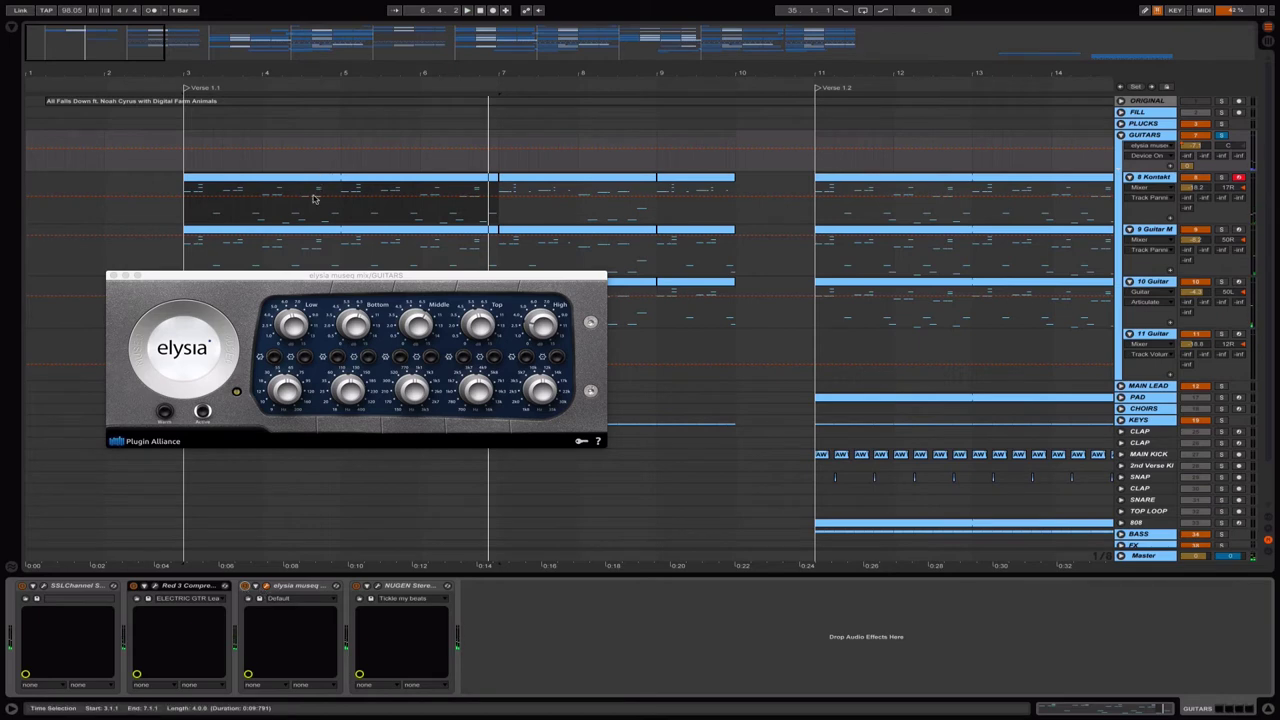
mouse_move(279, 278)
left_mouse_down()
mouse_move(258, 226)
mouse_move(266, 260)
left_mouse_up()
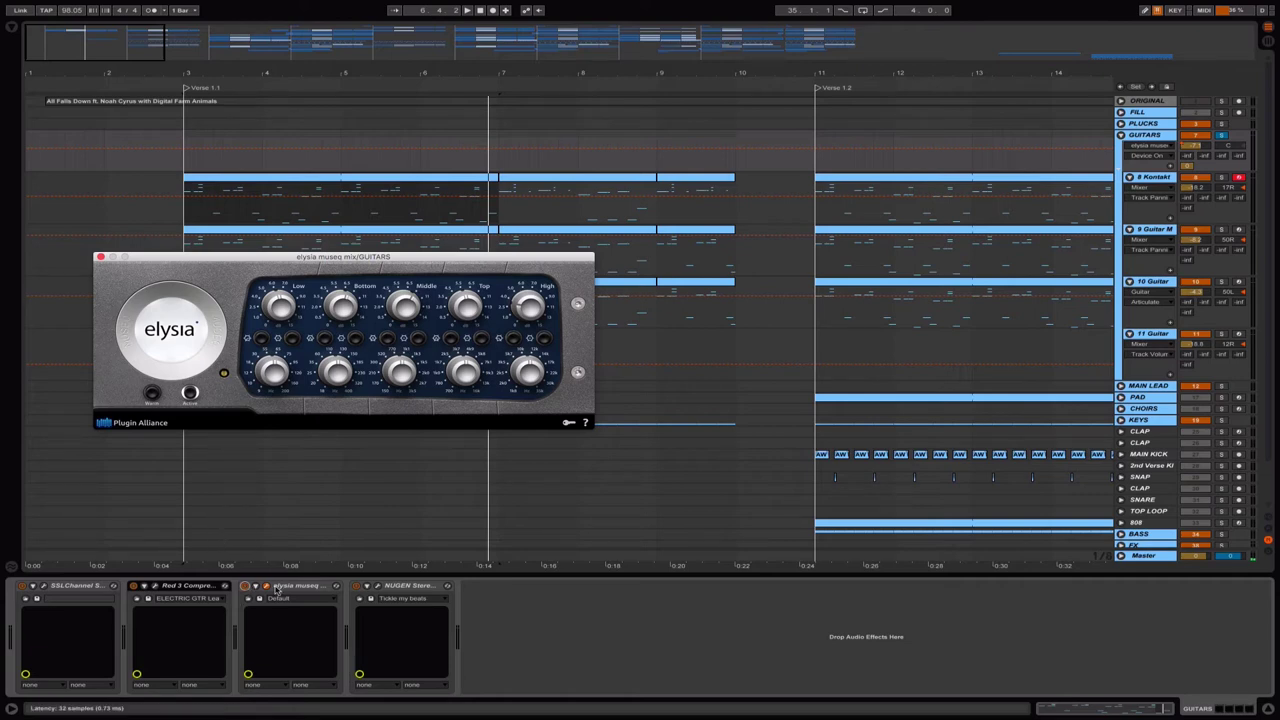
Look at the NUGEN Stereoizer plug-in on the GUITARS group and close its window.
left_click(314, 589)
left_click(410, 588)
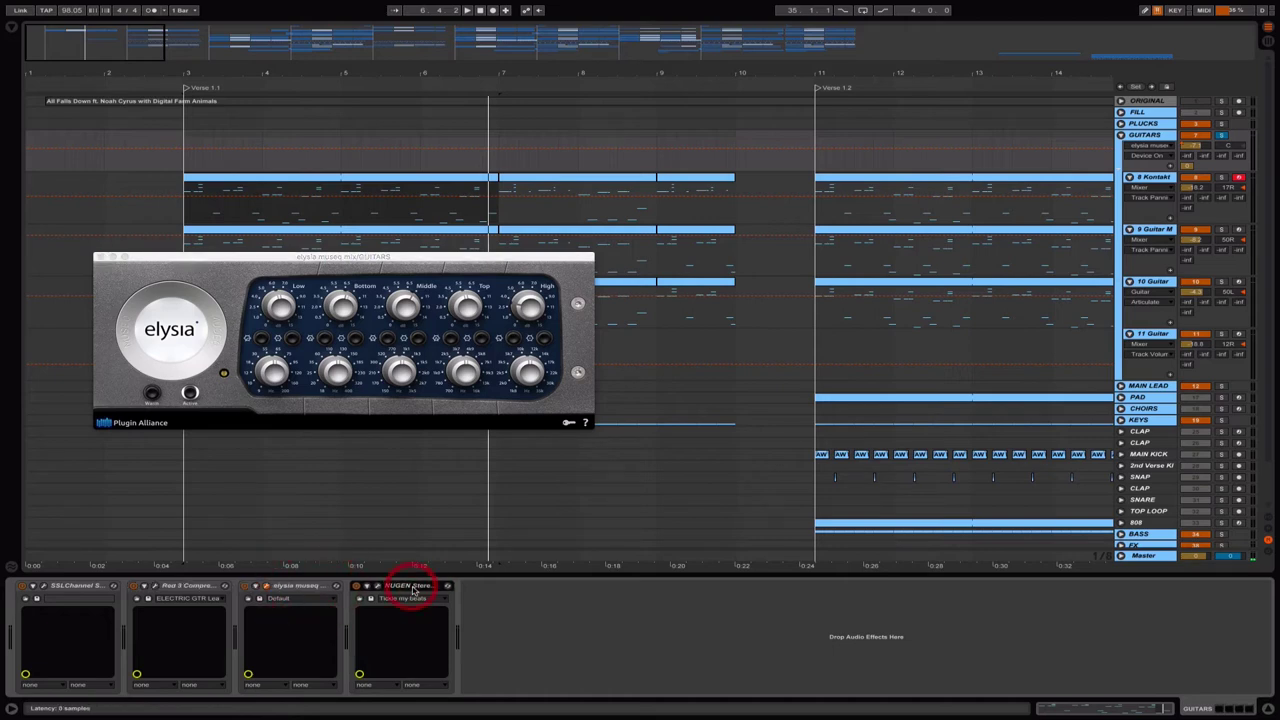
left_click(378, 588)
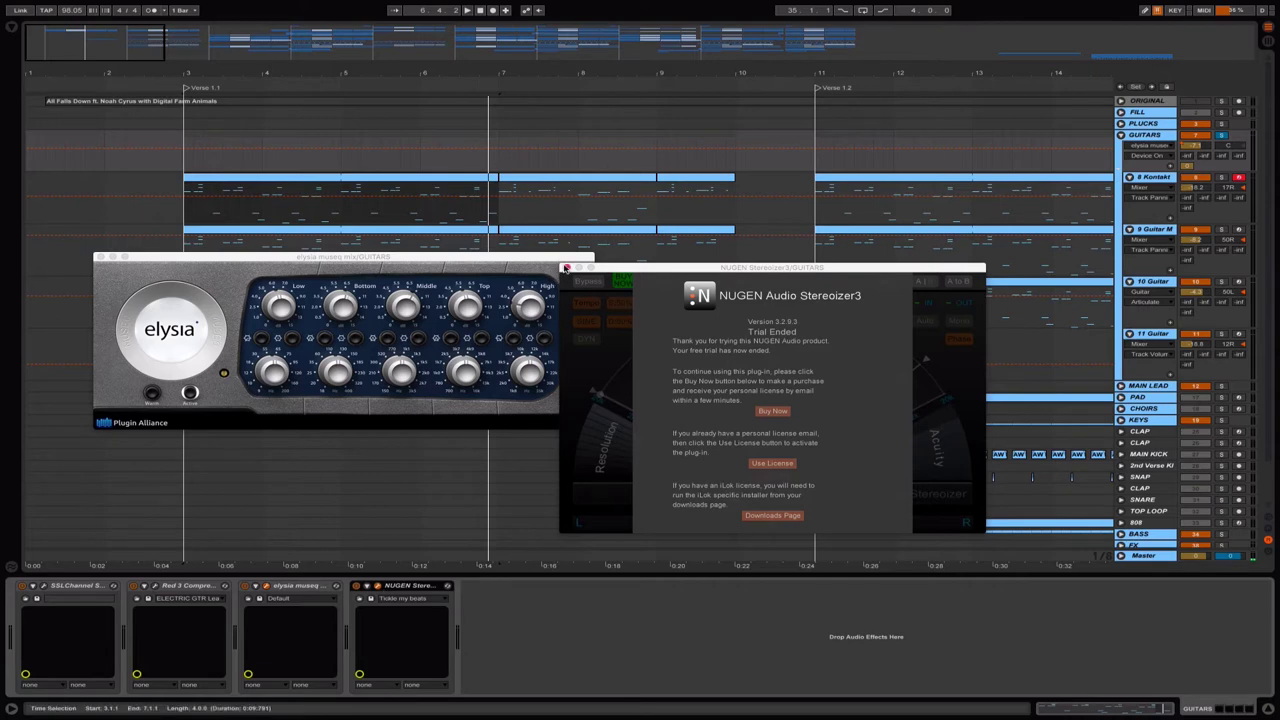
left_click(565, 268)
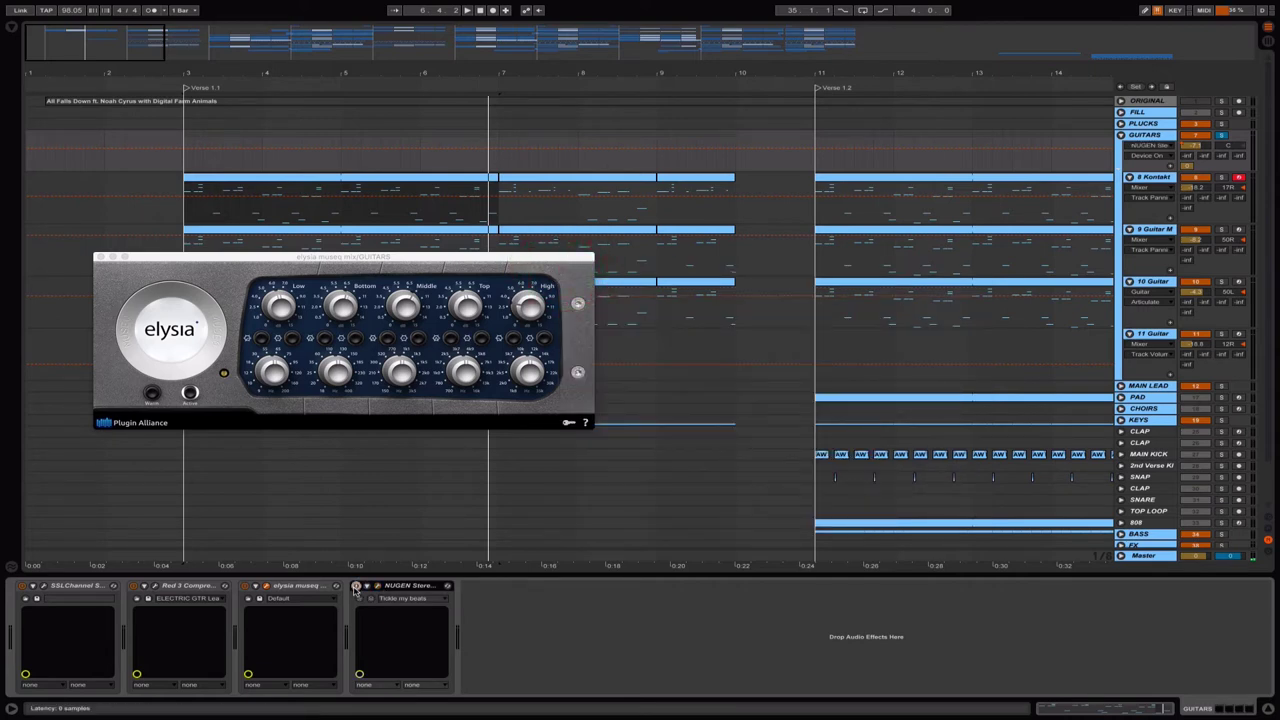
Play the guitars from Verse 1.1 while comparing the NUGEN Stereoizer bypassed and enabled, leaving it on.
left_click(417, 590)
key("space")
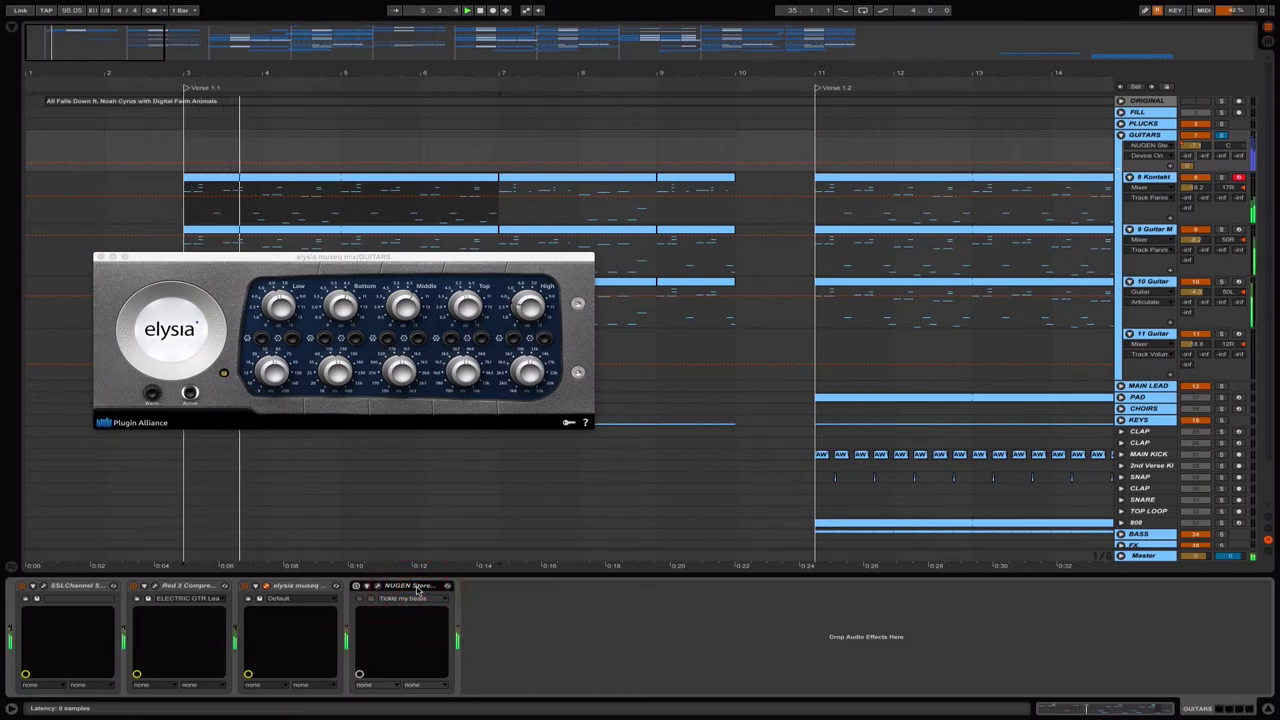
left_click(356, 586)
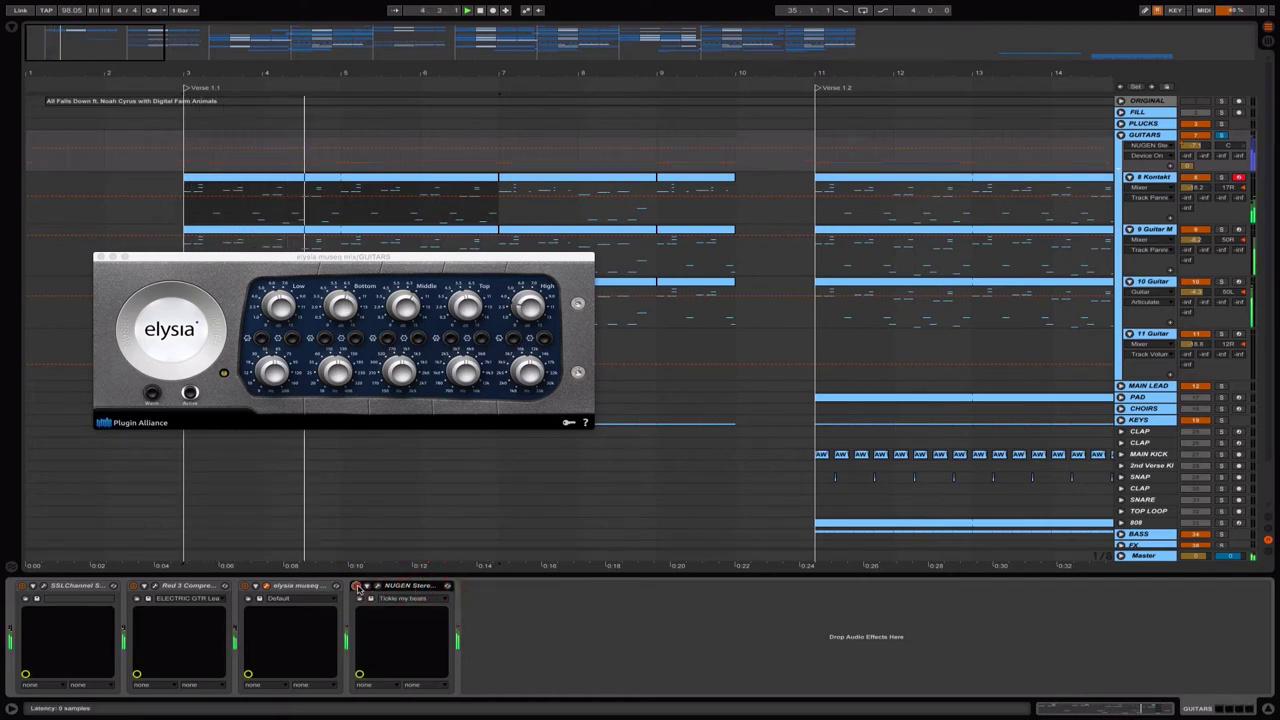
left_click(356, 586)
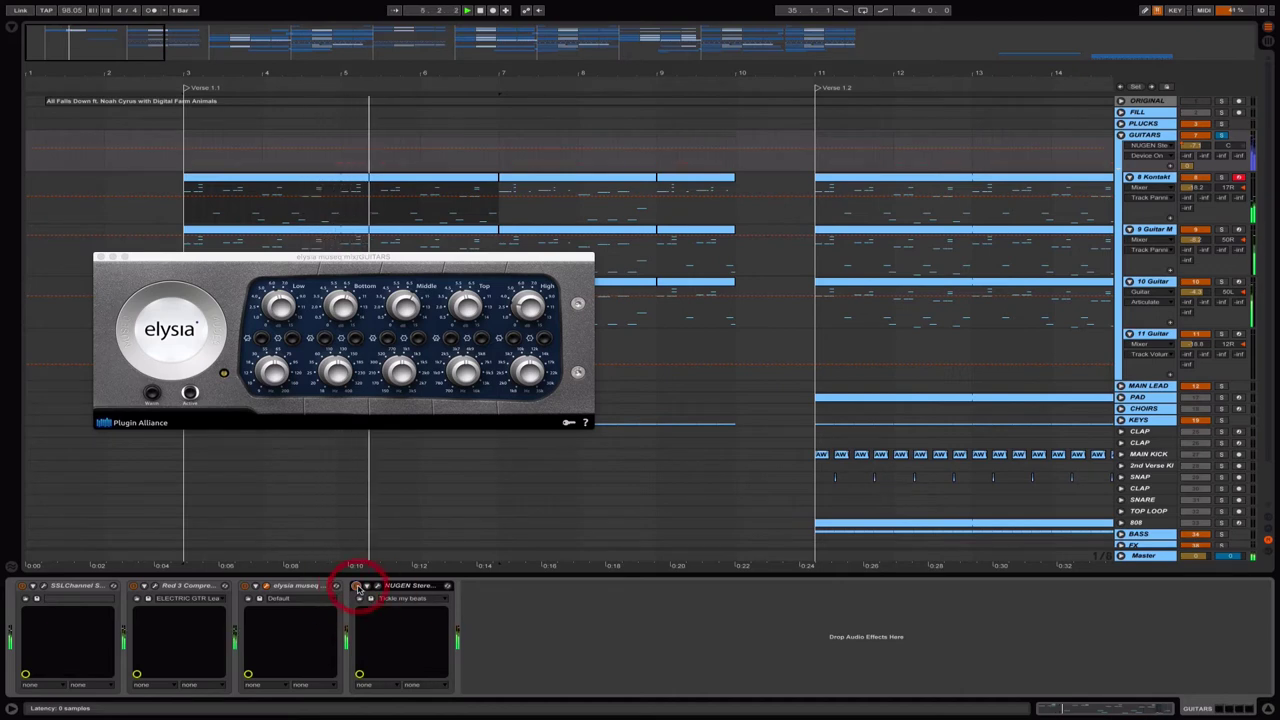
left_click(356, 586)
left_click(356, 586)
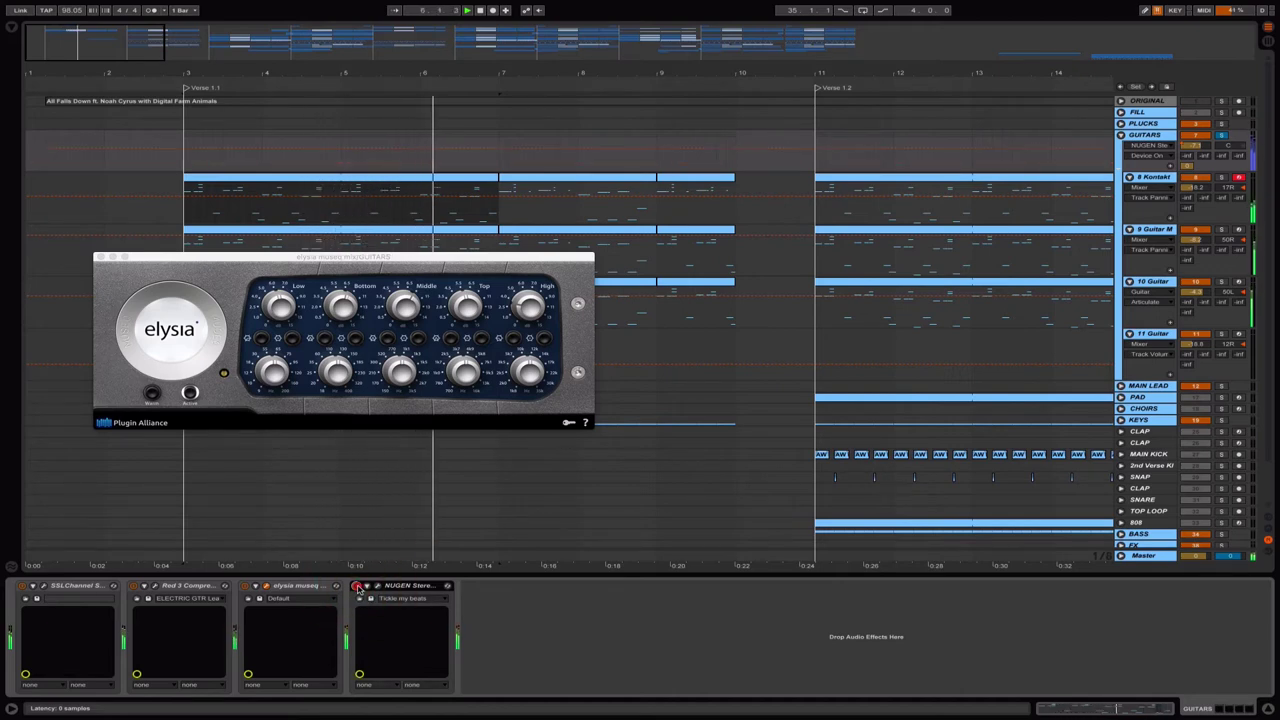
Compare the NUGEN Stereoizer off and on once more during playback, and delete it from the GUITARS group.
left_click(356, 586)
left_click(356, 586)
left_click(356, 586)
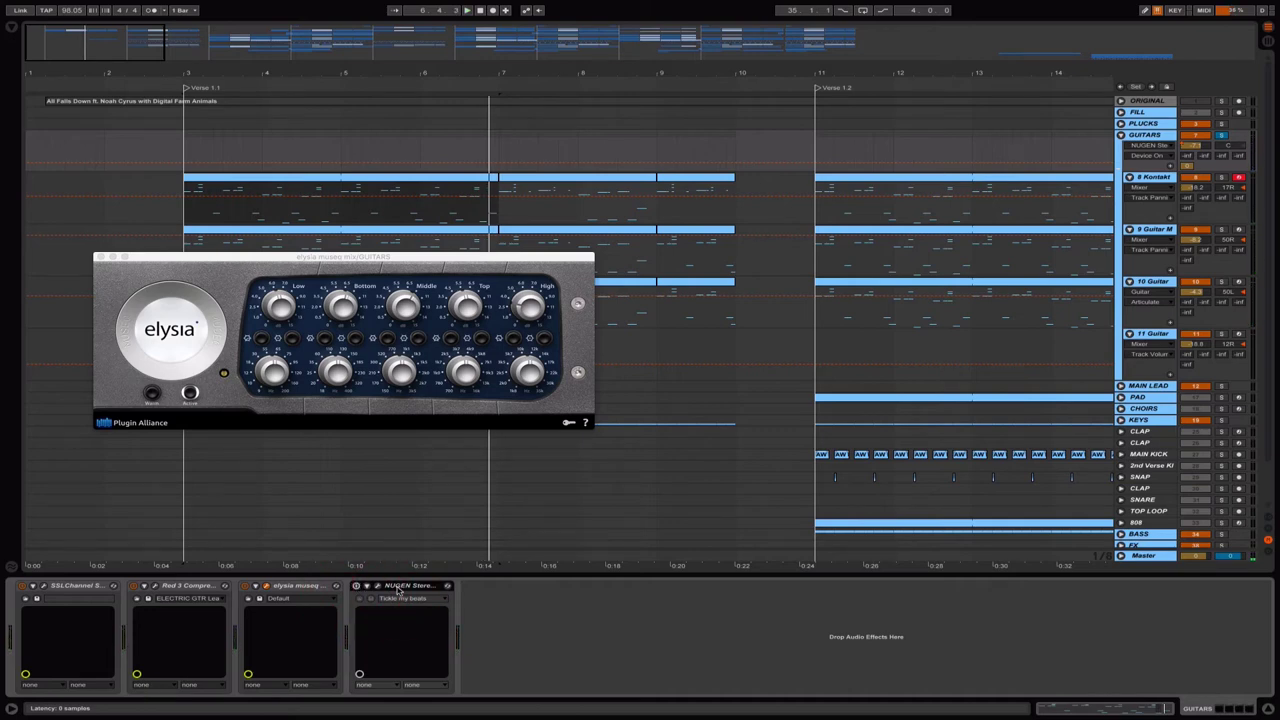
key("Delete")
Close the elysia museq equalizer window and play the soloed guitars from Drop 1.1.
left_click_drag(261, 259, 258, 405)
left_click_drag(127, 53, 171, 22)
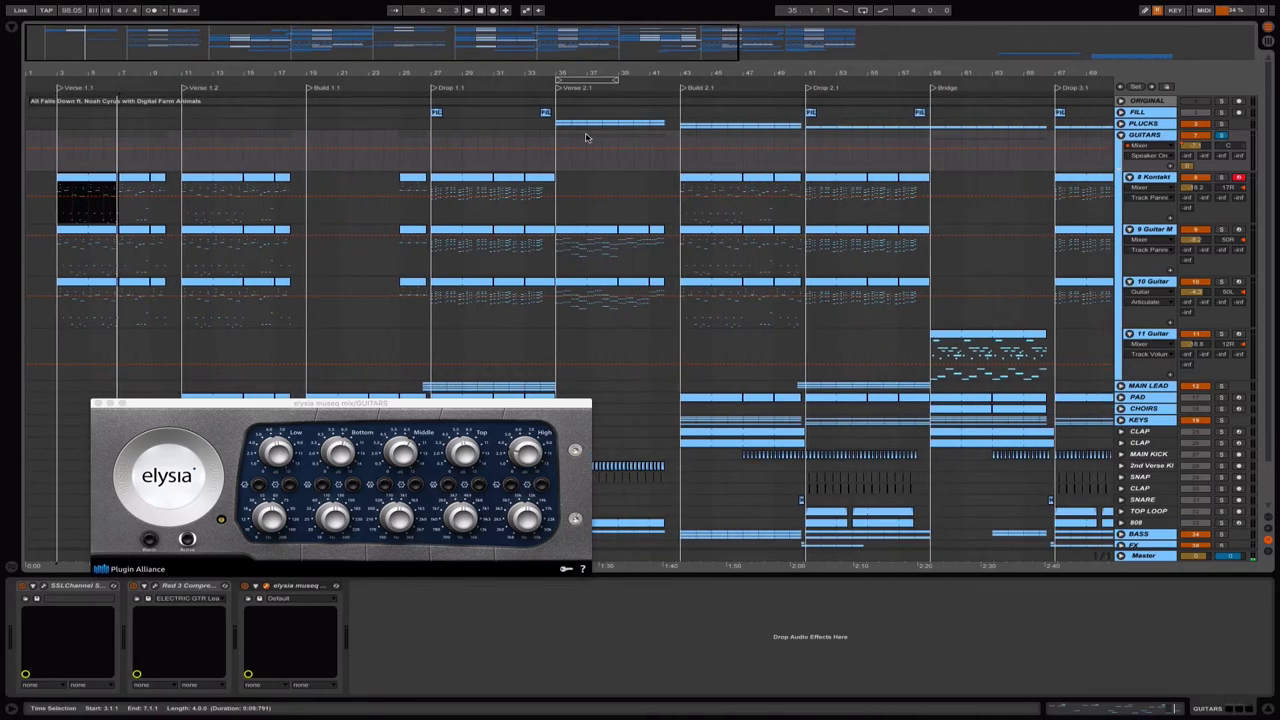
left_click(97, 404)
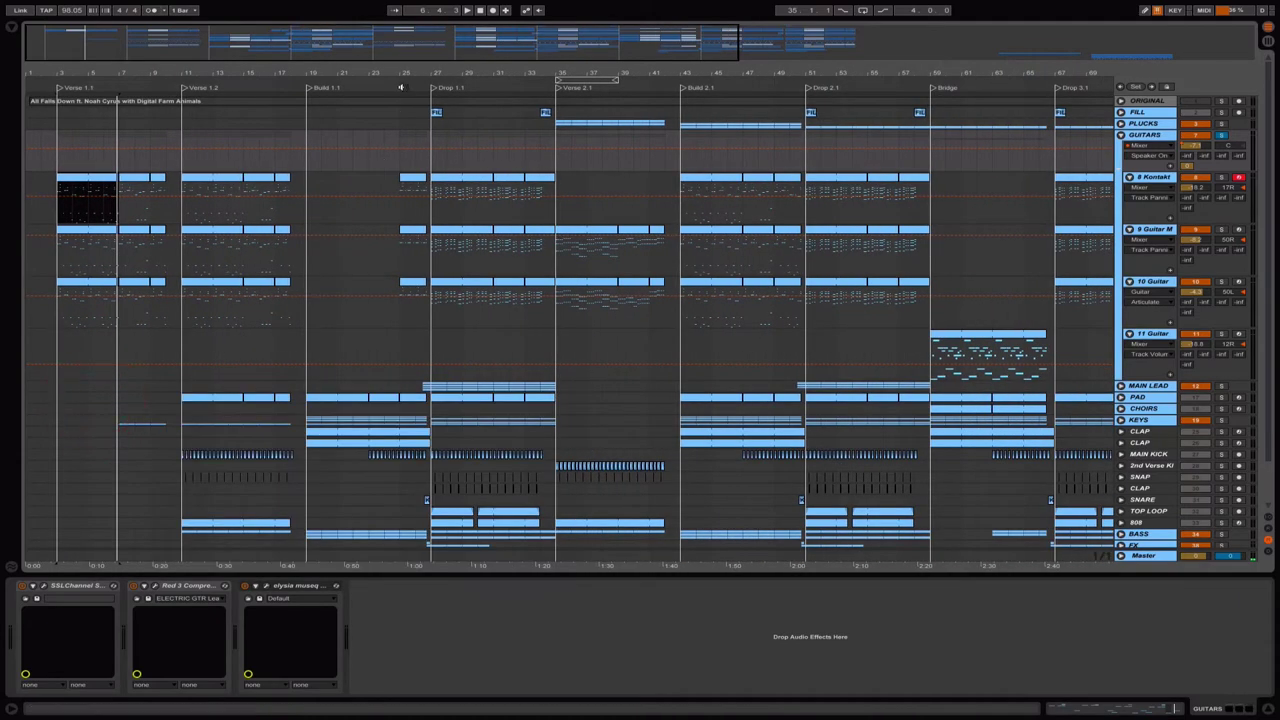
left_click(433, 89)
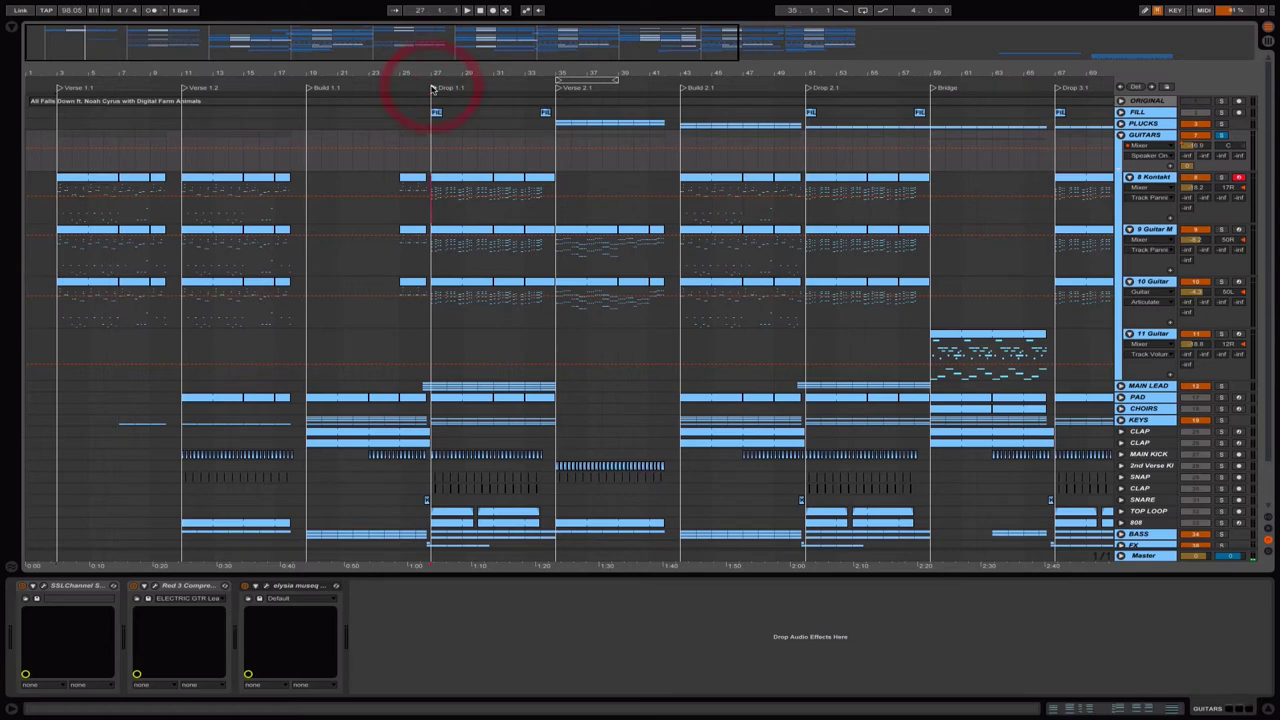
key("space")
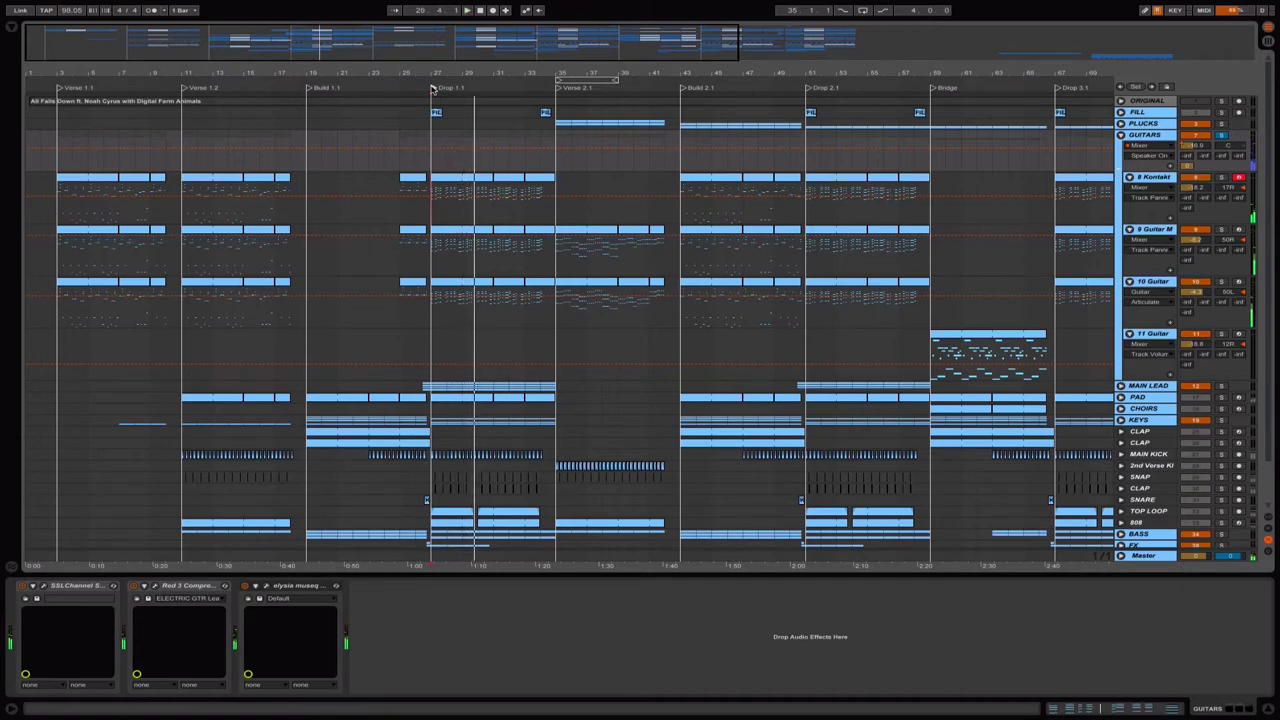
key("space")
left_click_drag(450, 65, 450, 32)
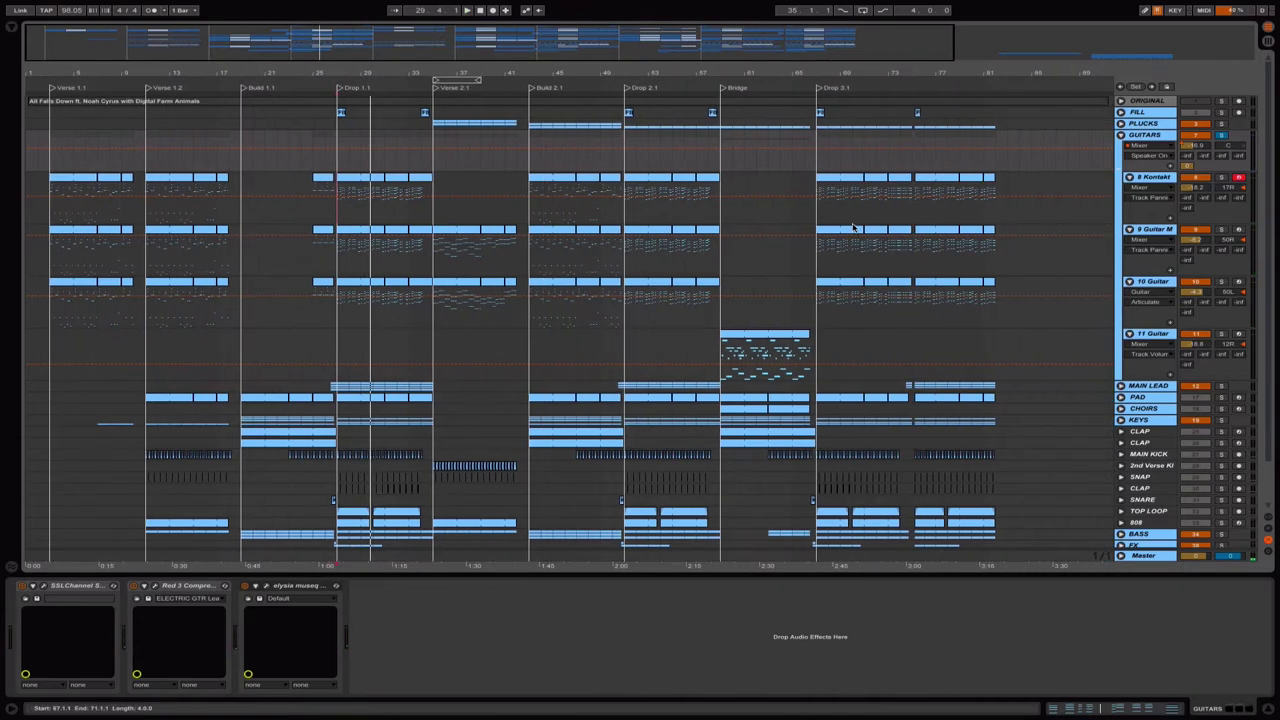
left_click_drag(269, 46, 267, 74)
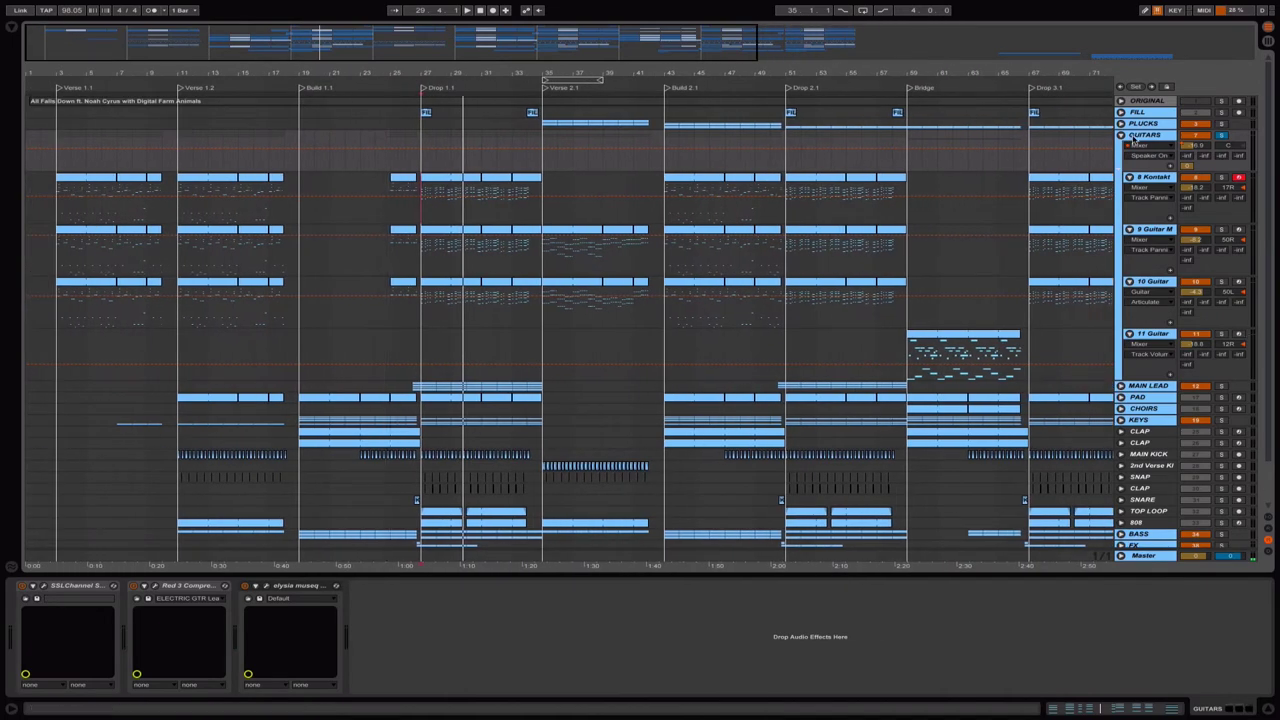
Fold the GUITARS group and briefly unfold the PLUCKS group to look at its tracks.
left_click(1121, 134)
left_click(1126, 121)
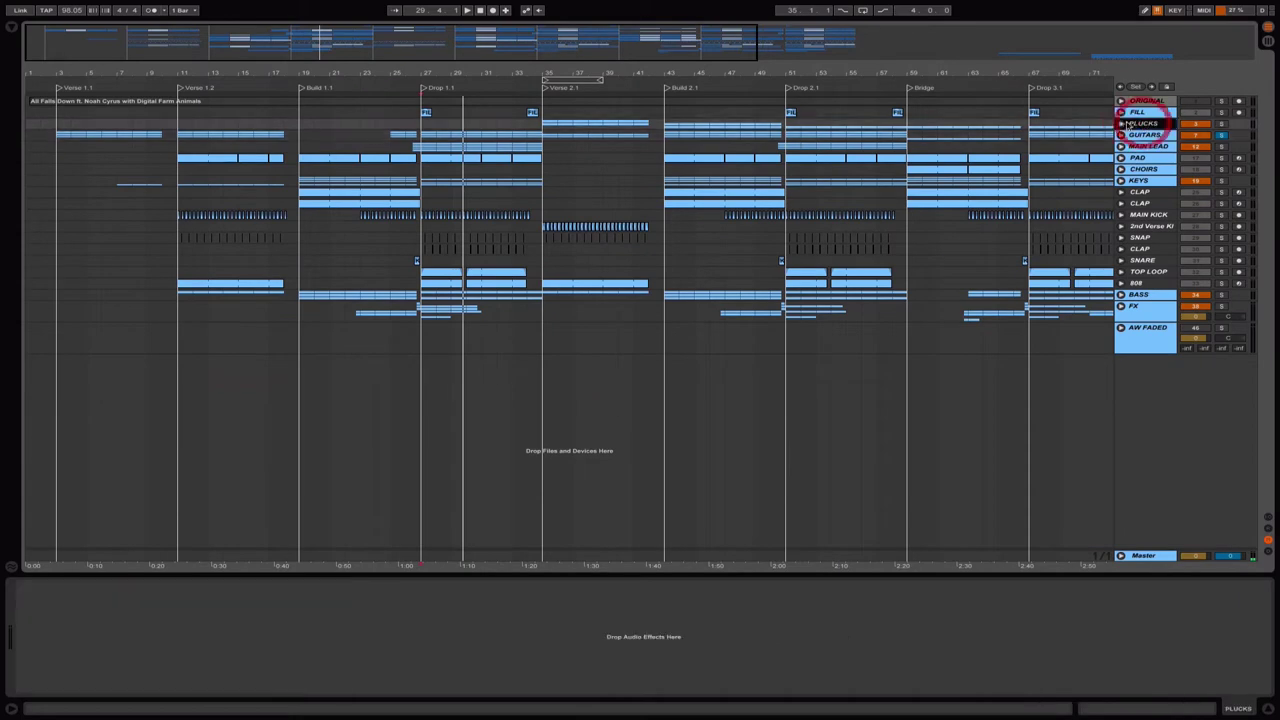
left_click(1122, 123)
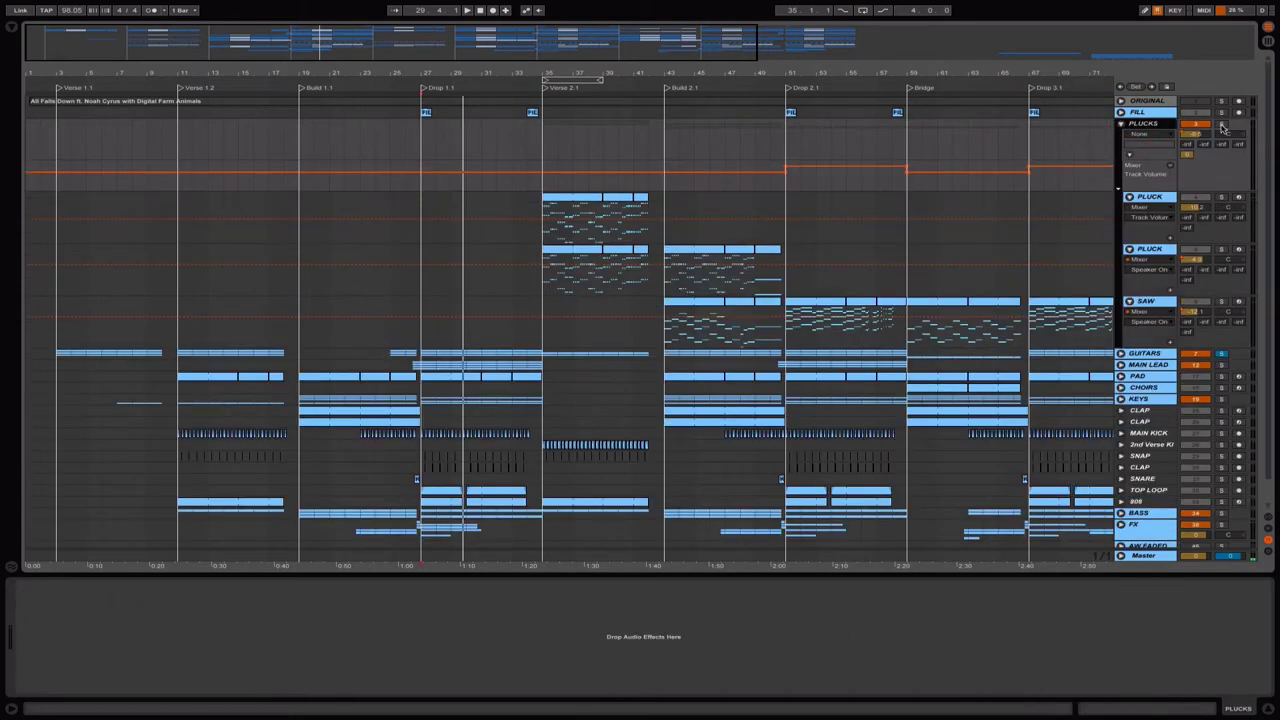
left_click(1121, 123)
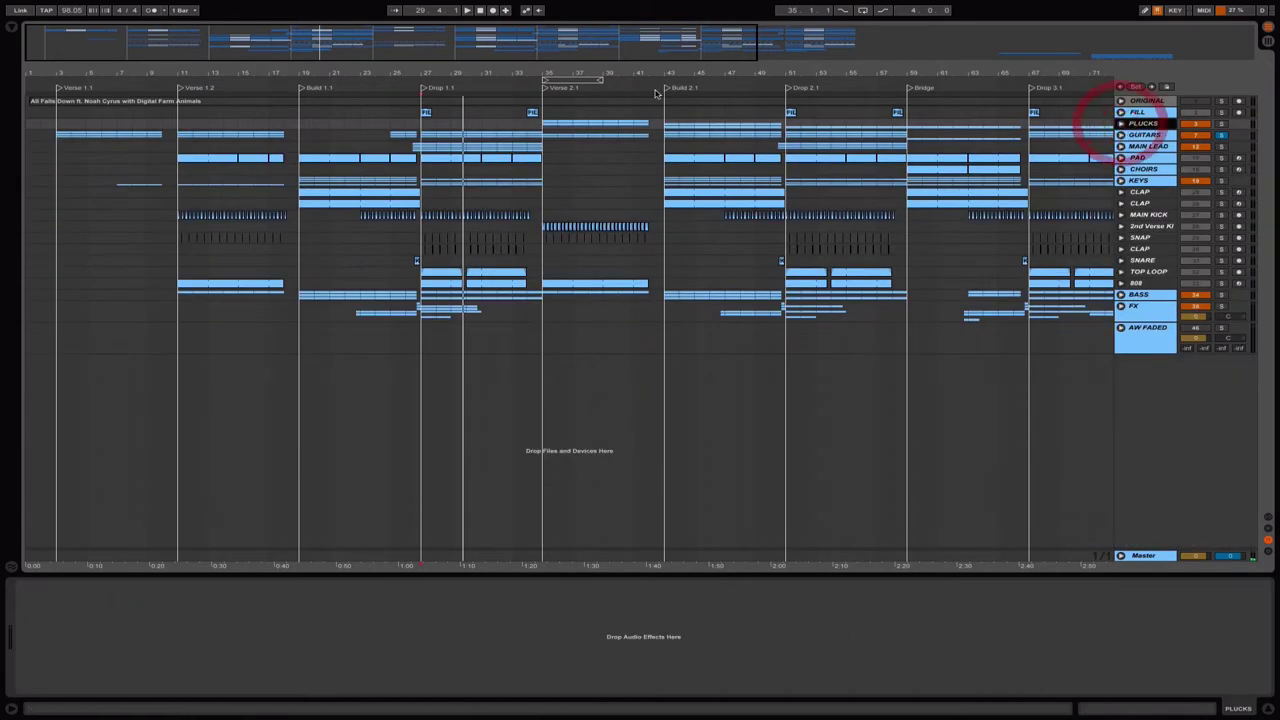
Unfold and solo the MAIN LEAD group, and play it from just before Drop 1.1.
left_click(1148, 146)
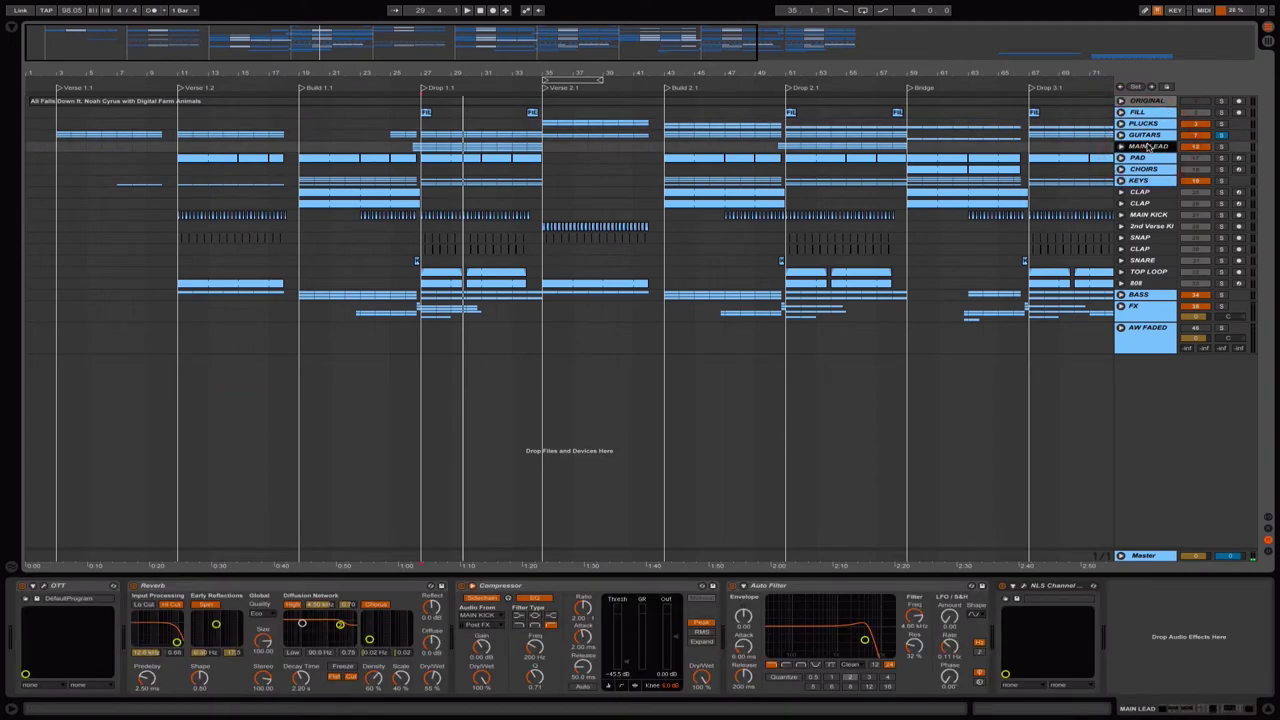
left_click(1121, 146)
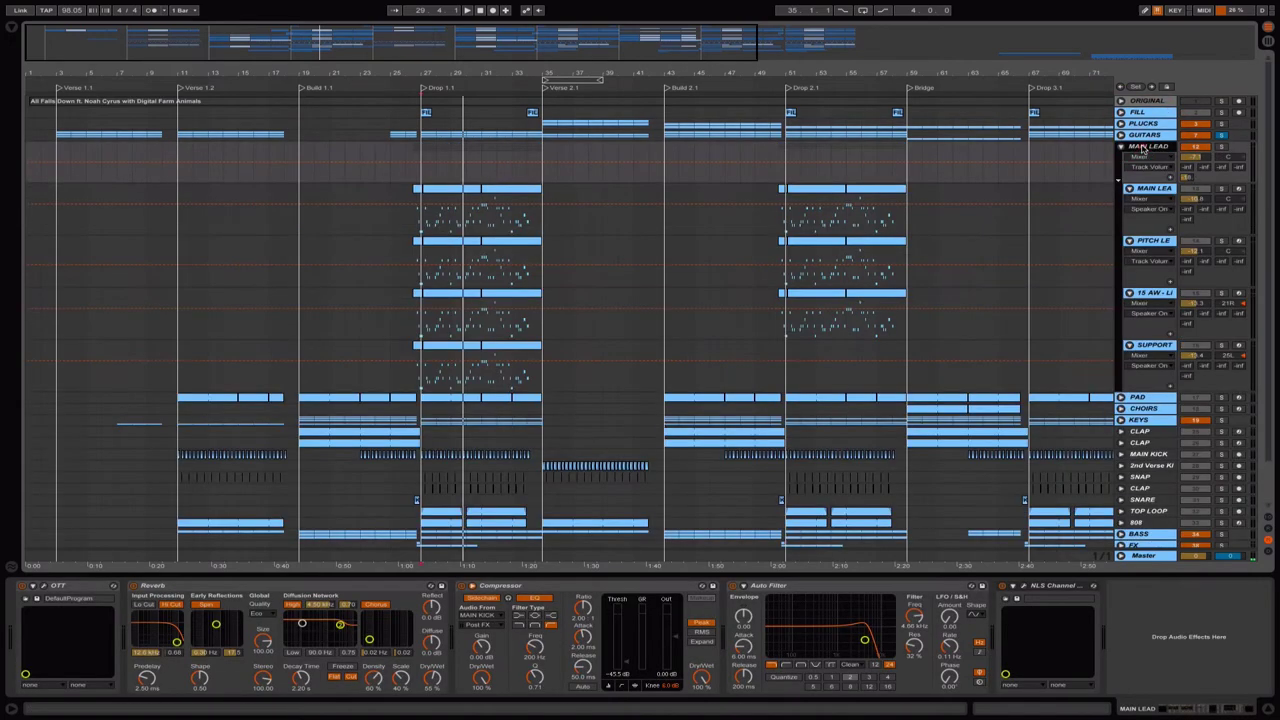
left_click(1221, 147)
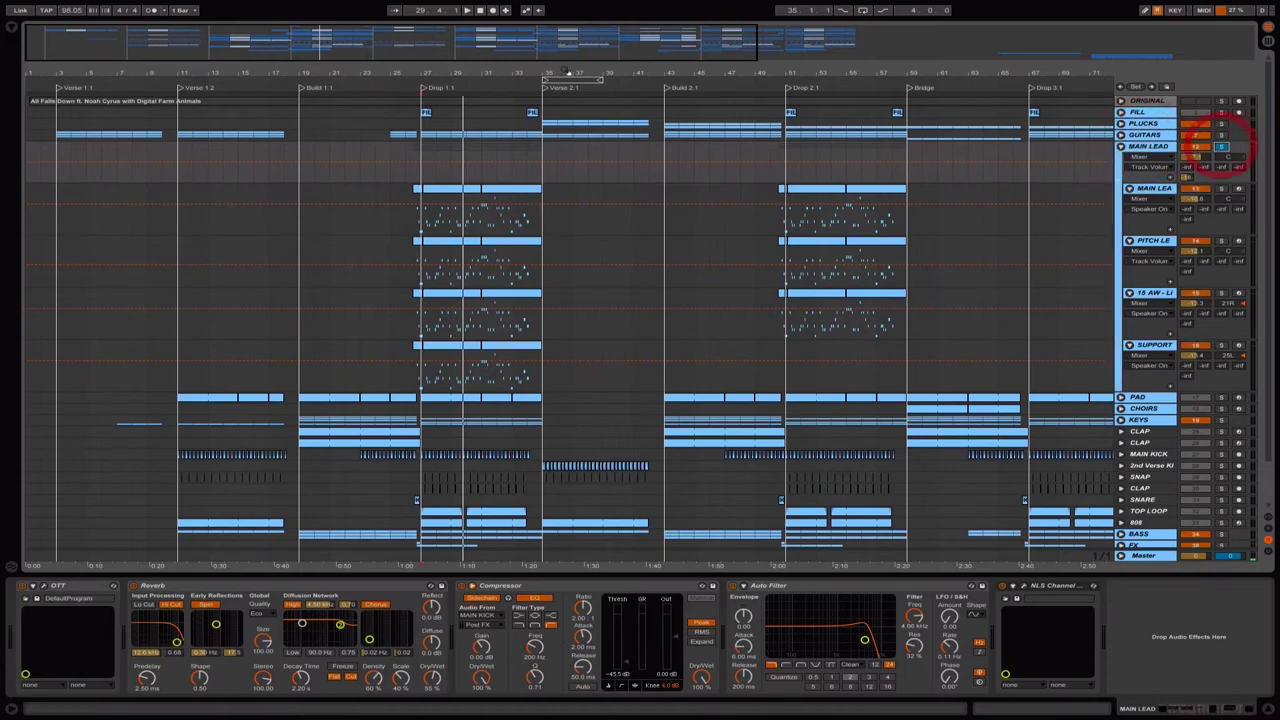
left_click(402, 88)
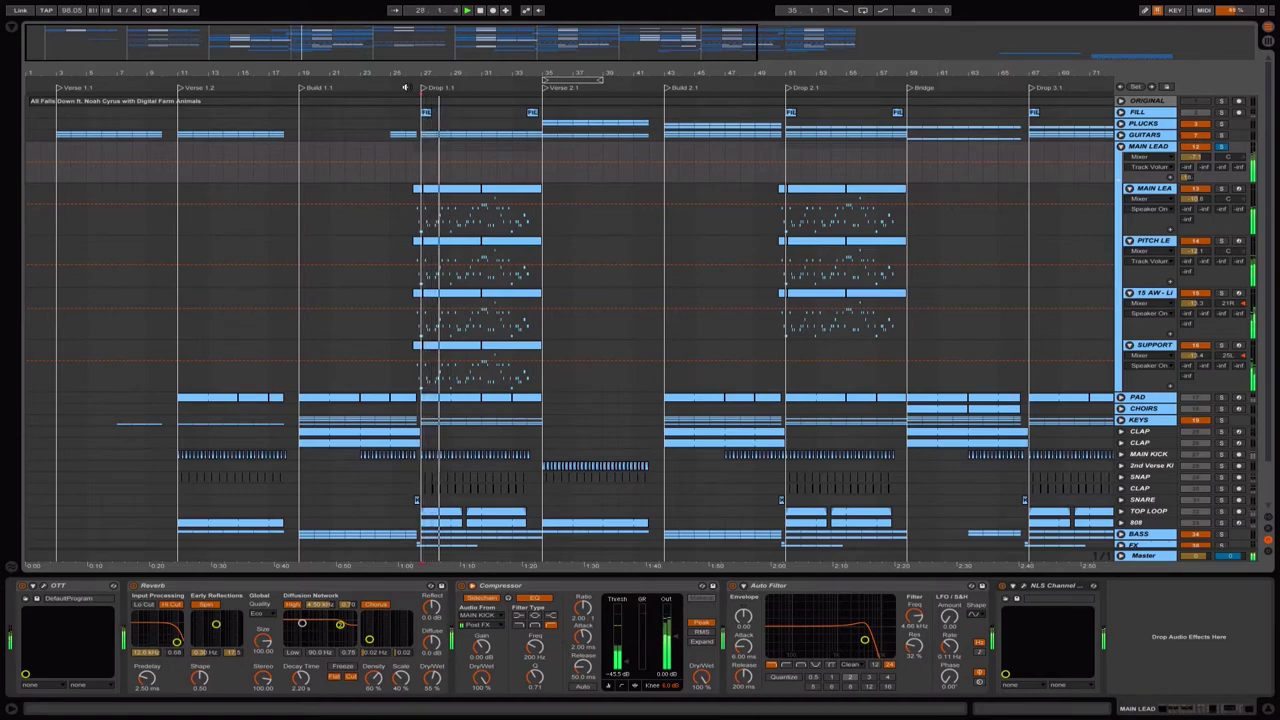
left_click_drag(484, 46, 425, 190)
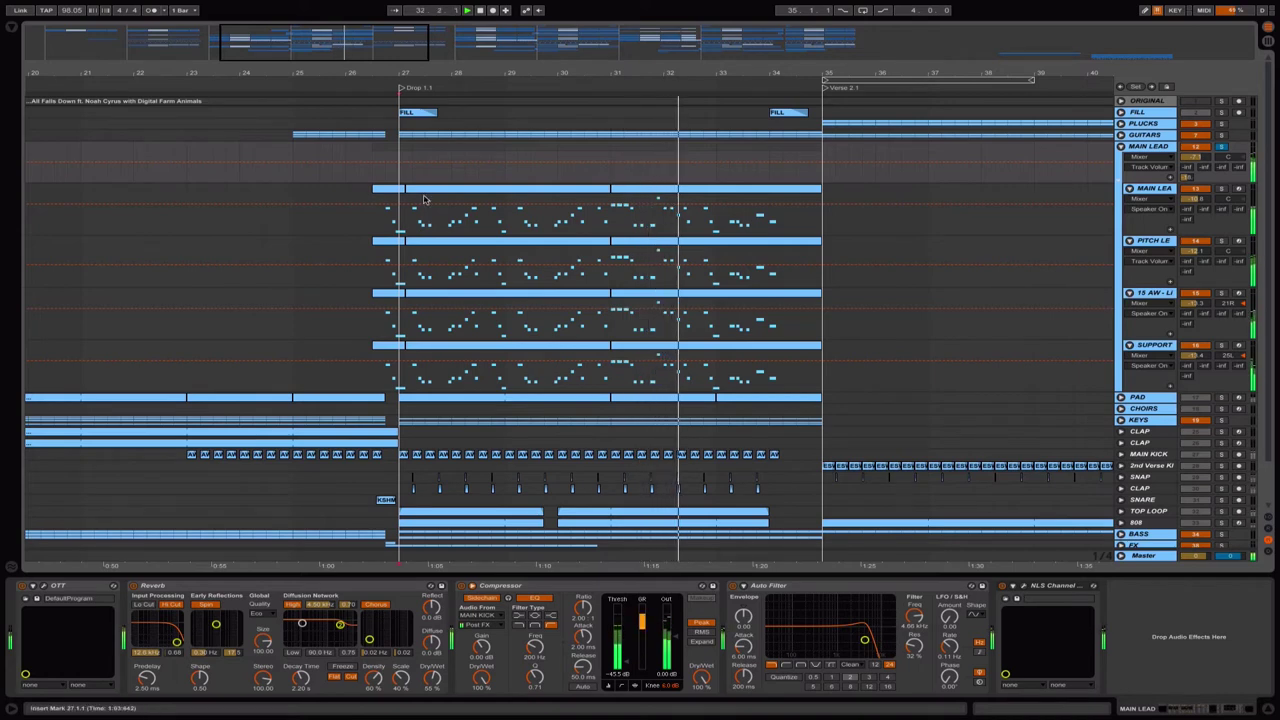
Loop the time range of the main lead track's clips around Drop 1.1, from 26.3.1 to 35.1.1, and stop playback.
left_click(368, 216)
left_click(381, 191)
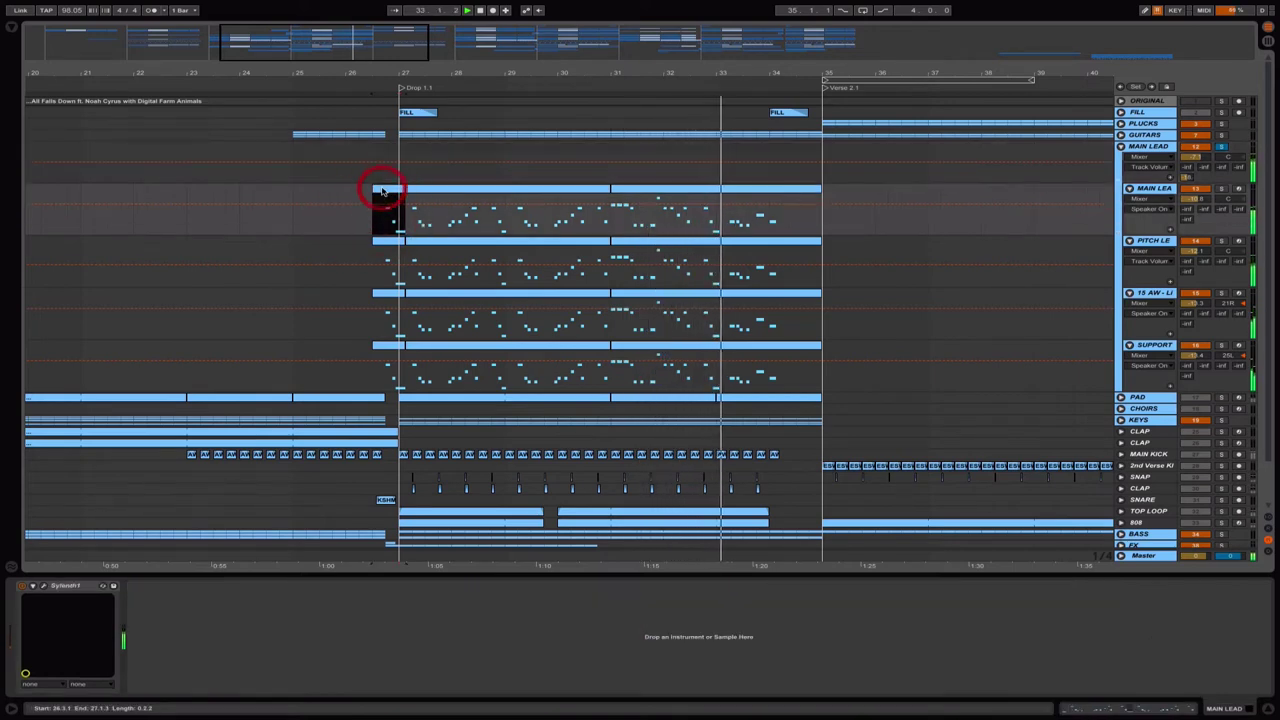
left_click(754, 186, "shift")
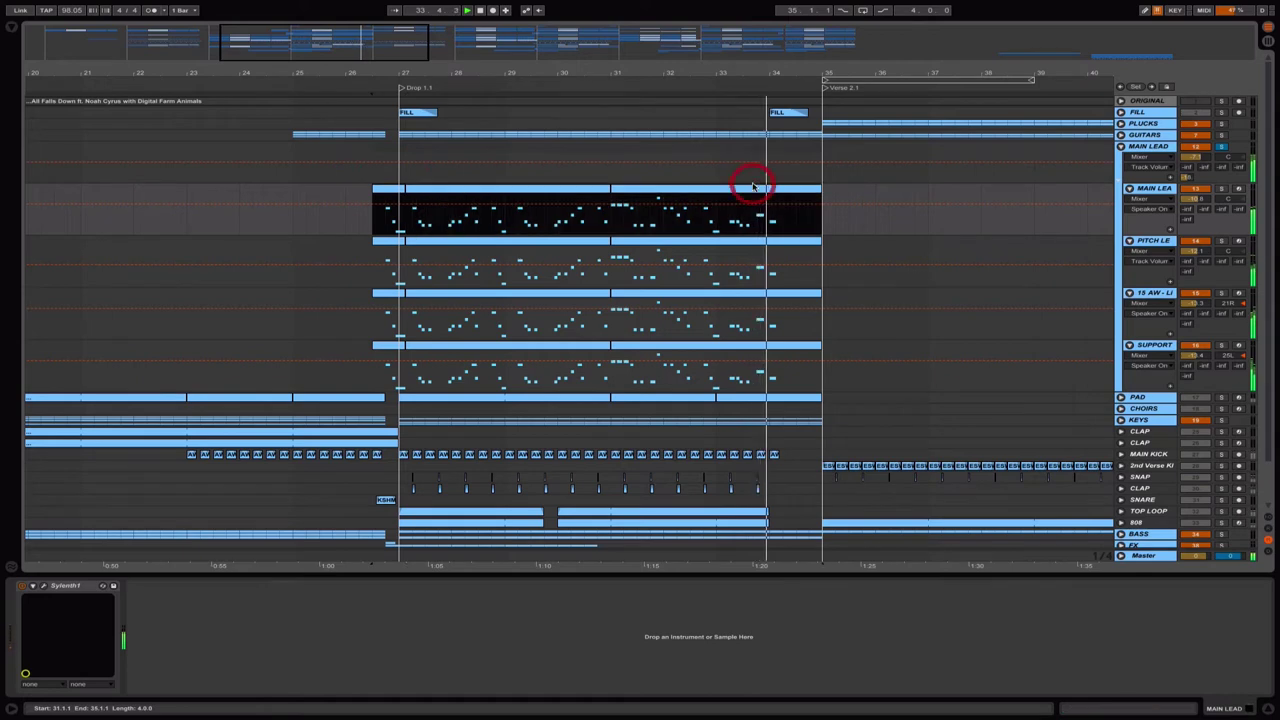
key("ctrl+l")
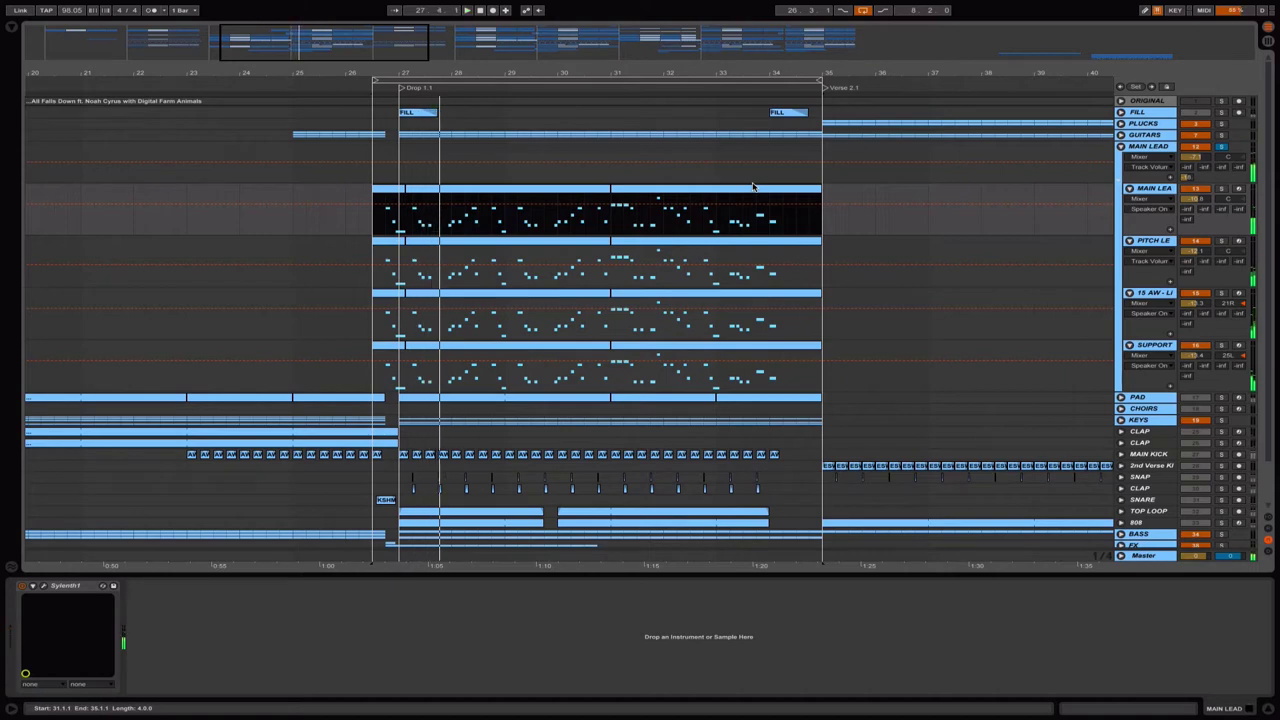
key("space")
Solo the main lead track inside the MAIN LEAD group and open its Sylenth1 instrument to inspect the settings.
mouse_move(357, 45)
left_mouse_down()
mouse_move(365, 28)
mouse_move(372, 36)
left_mouse_up()
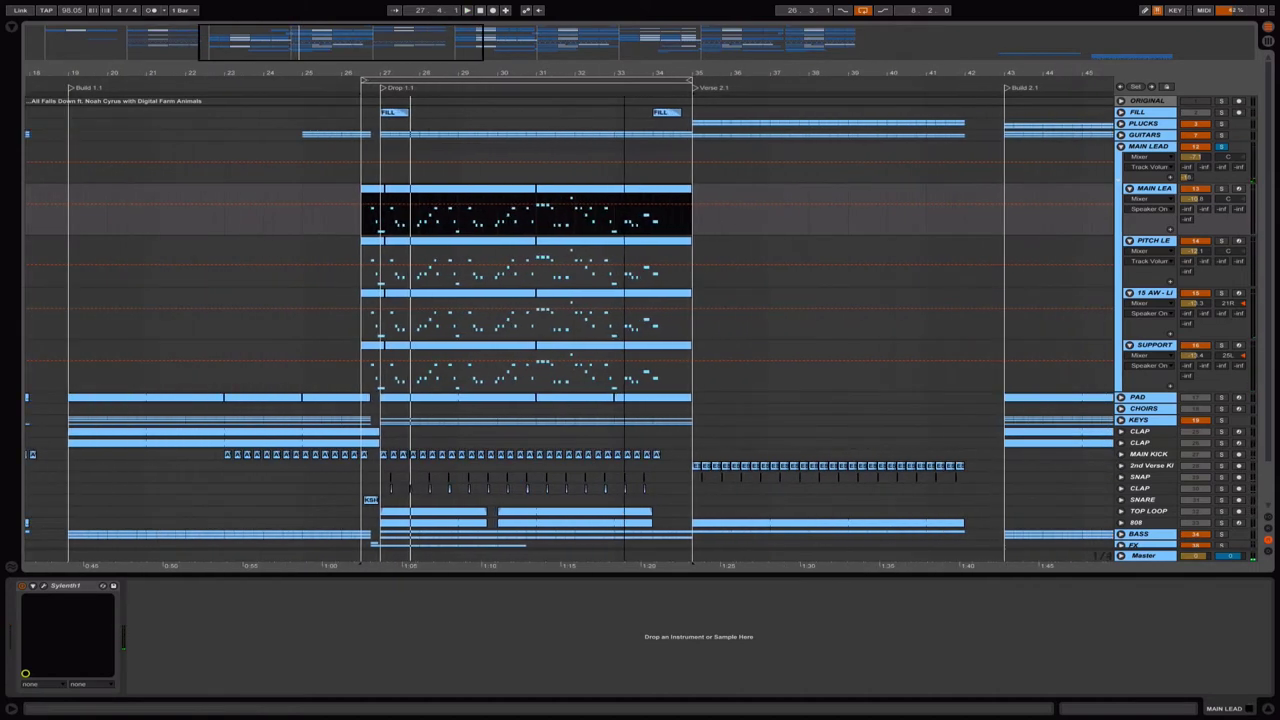
left_click(1160, 194)
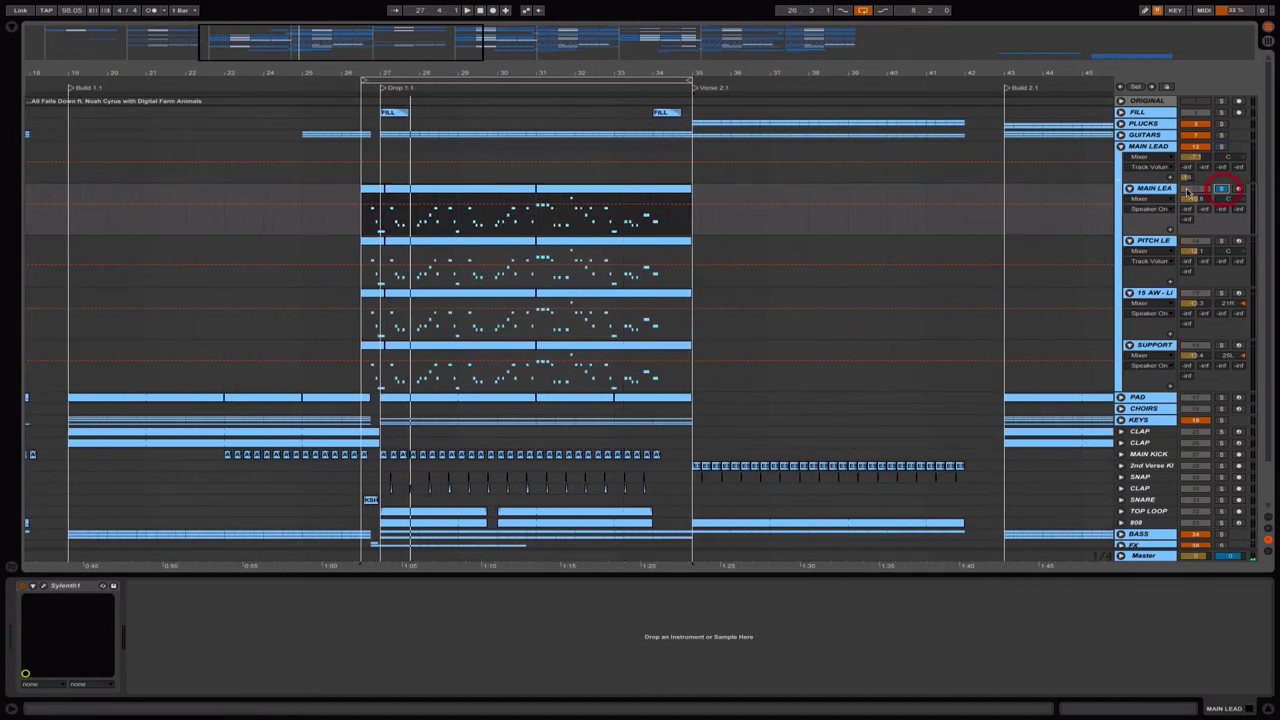
left_click(1163, 192)
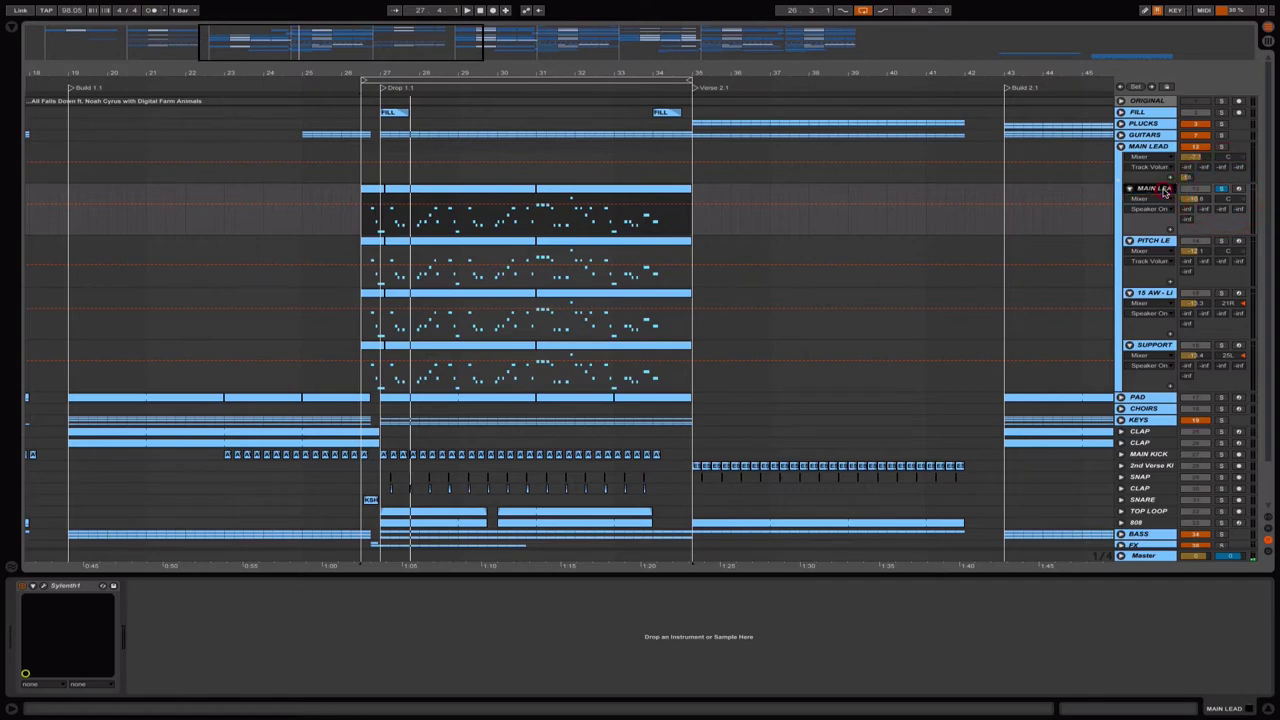
left_click(44, 588)
left_click_drag(742, 320, 380, 148)
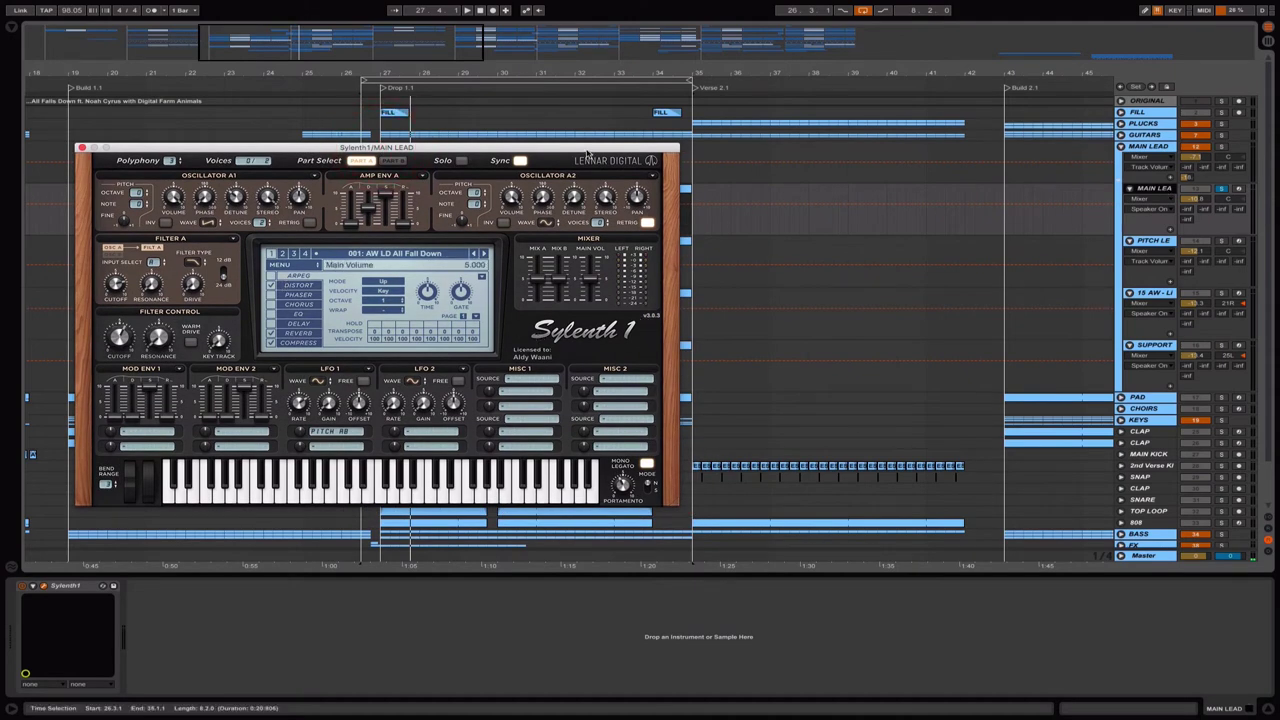
left_click_drag(589, 153, 976, 148)
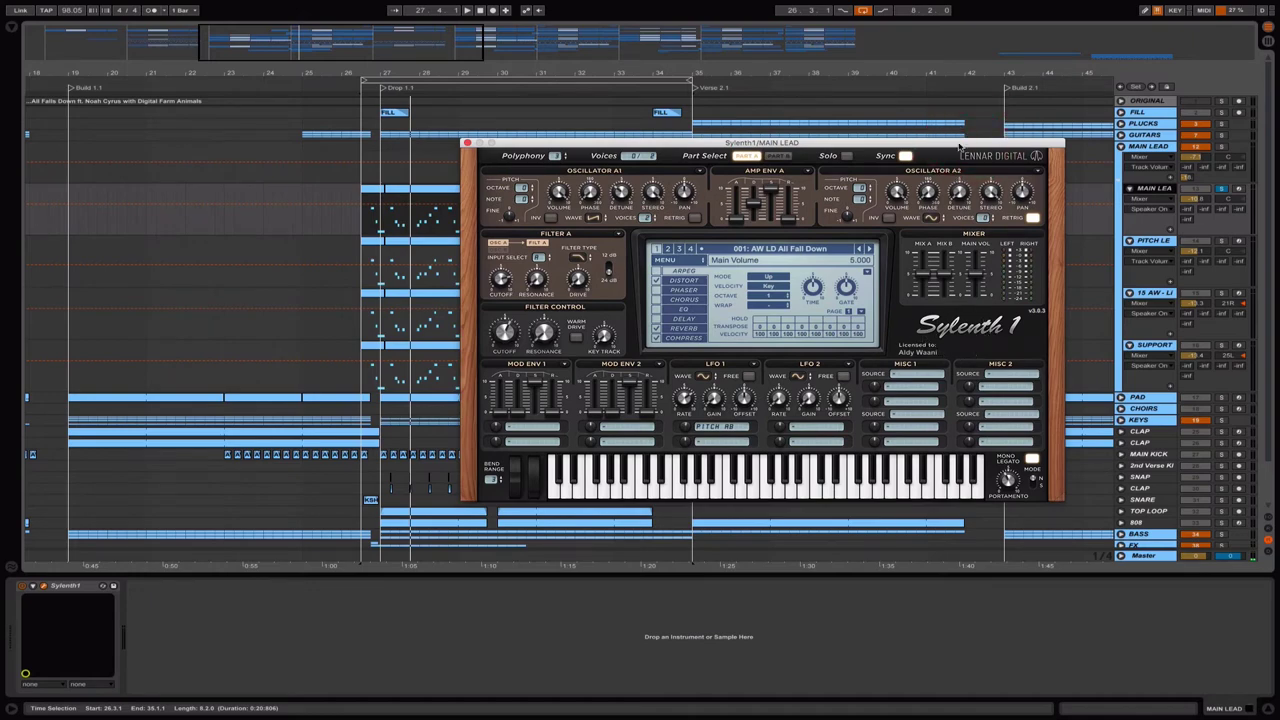
left_click_drag(958, 147, 1000, 157)
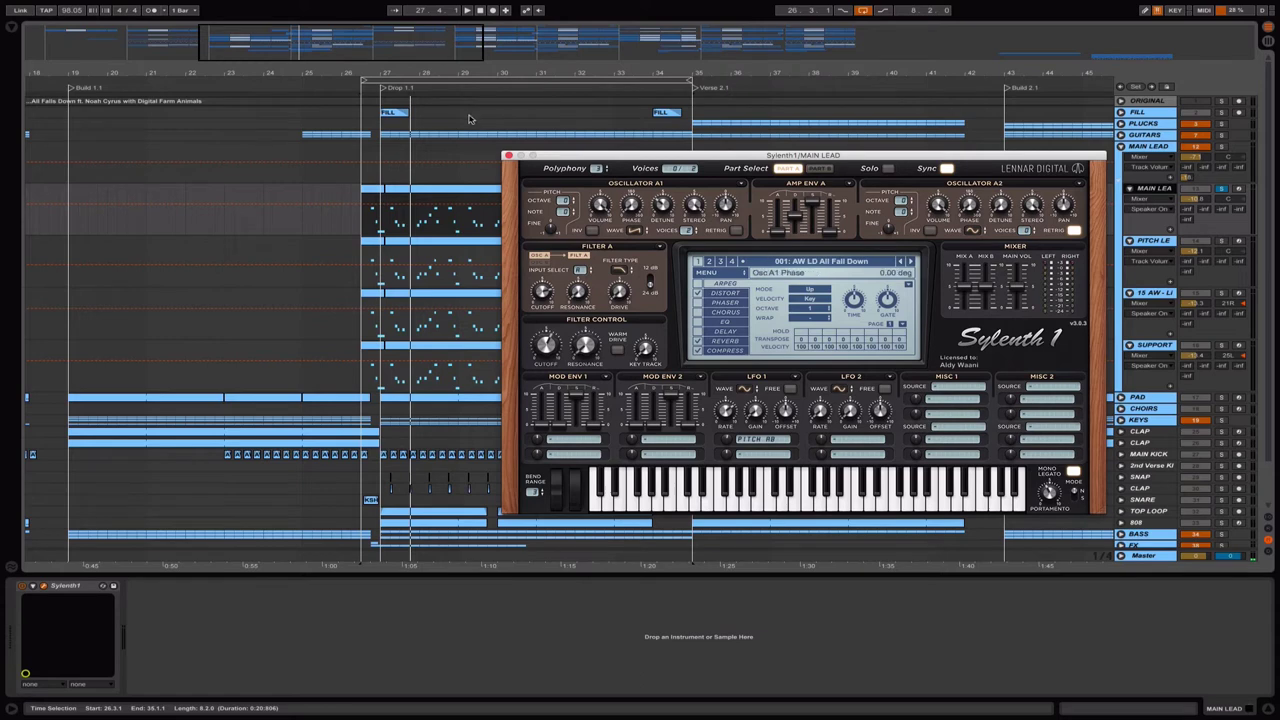
left_click_drag(567, 155, 280, 161)
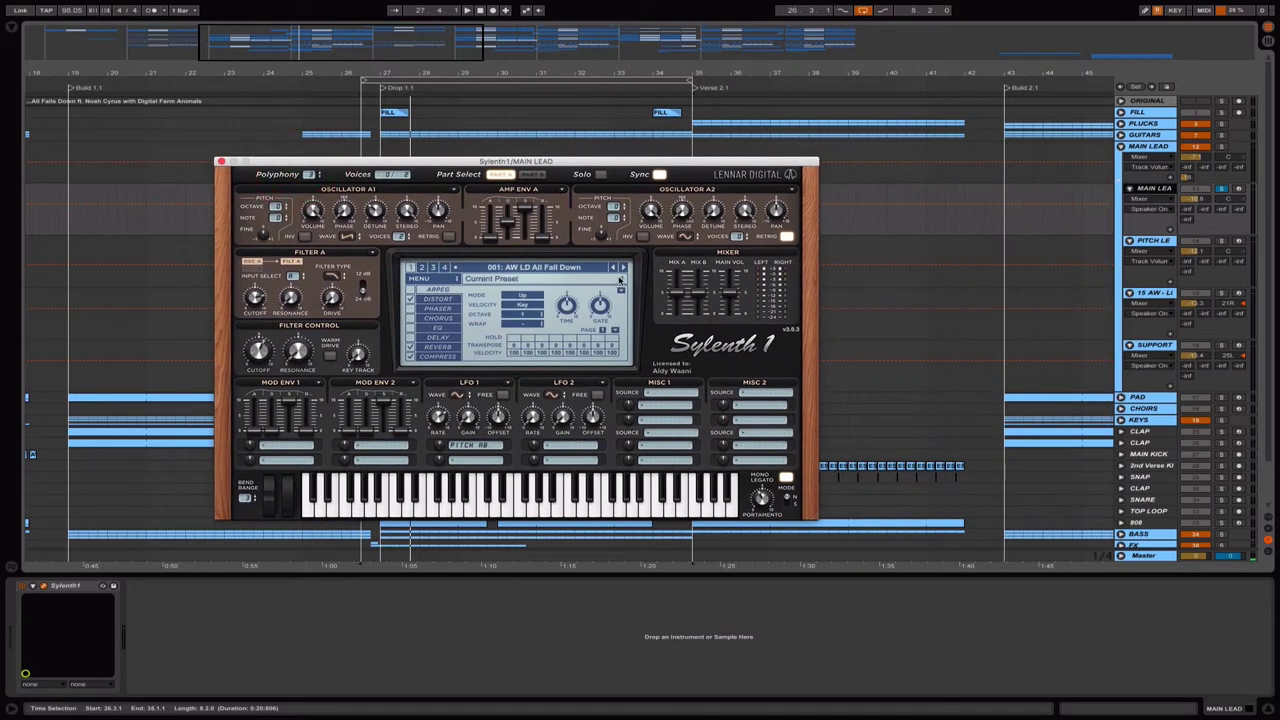
Look through Sylenth1's preset list and keep the AW LD All Fall Down preset.
left_click(1153, 195)
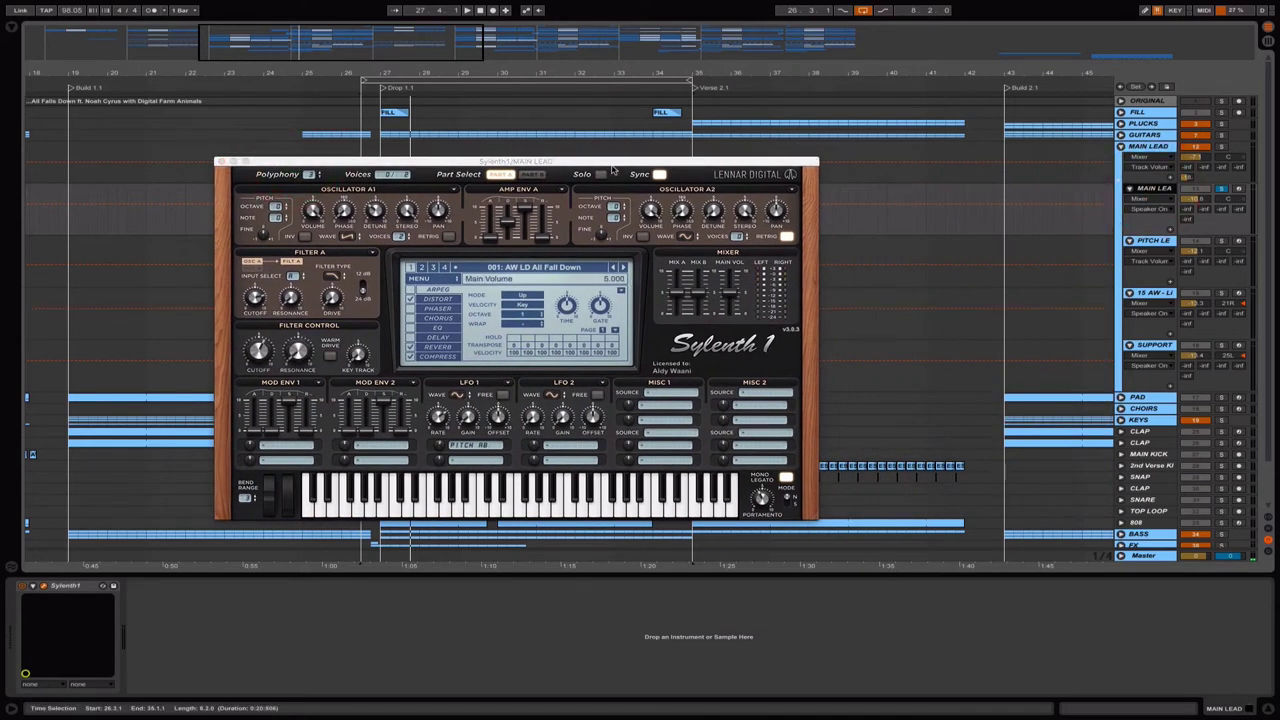
left_click_drag(612, 166, 558, 161)
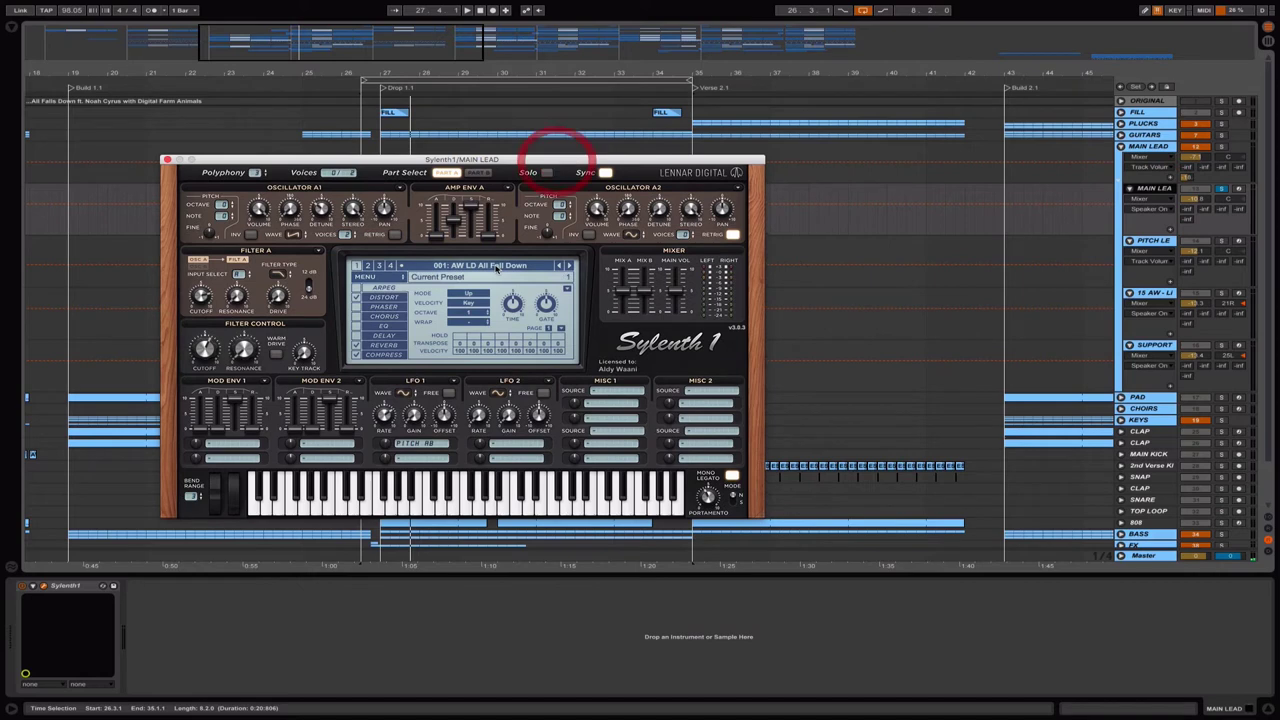
left_click(453, 267)
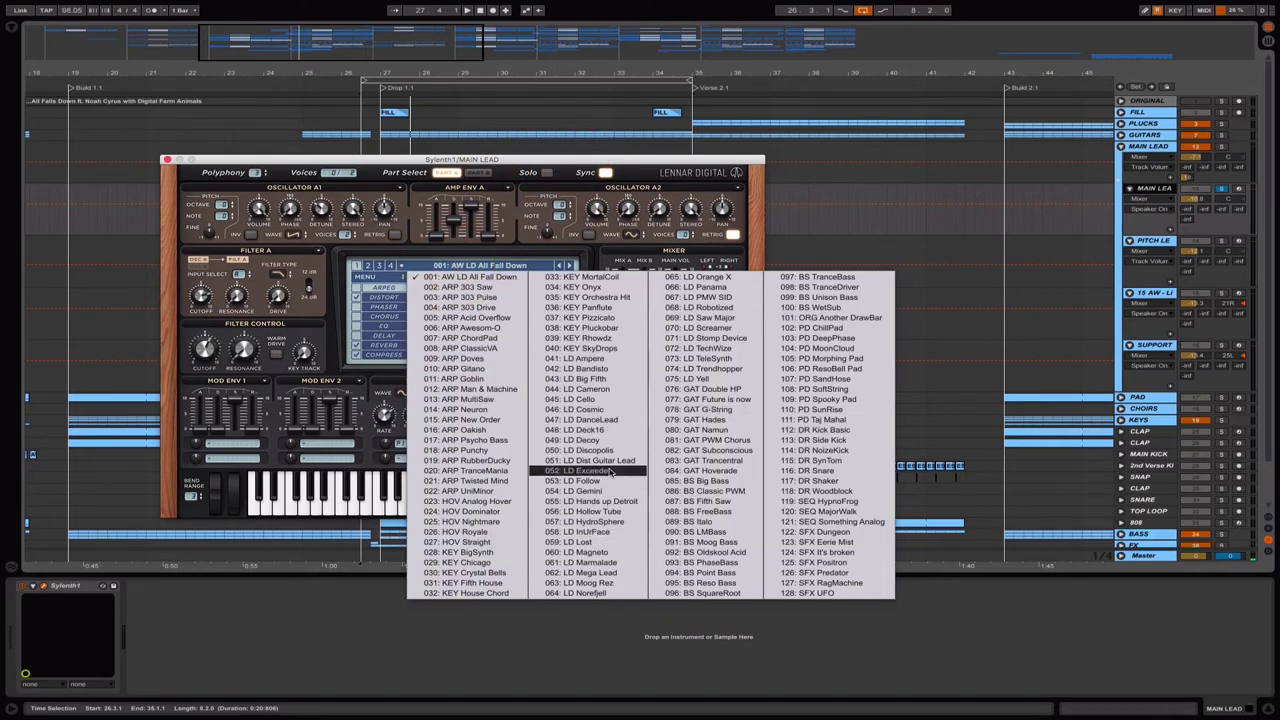
left_click(470, 261)
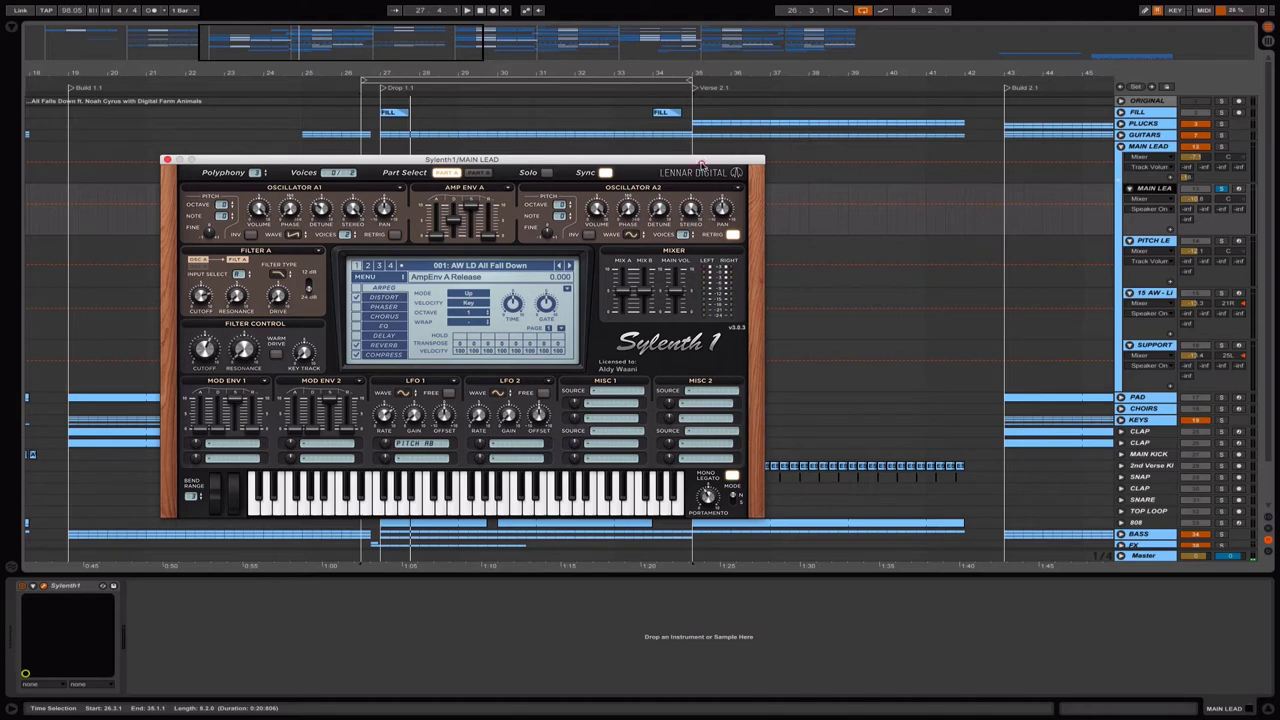
Play the soloed main lead through the start of the looped drop with its Sylenth1 window open.
left_click_drag(563, 167, 793, 202)
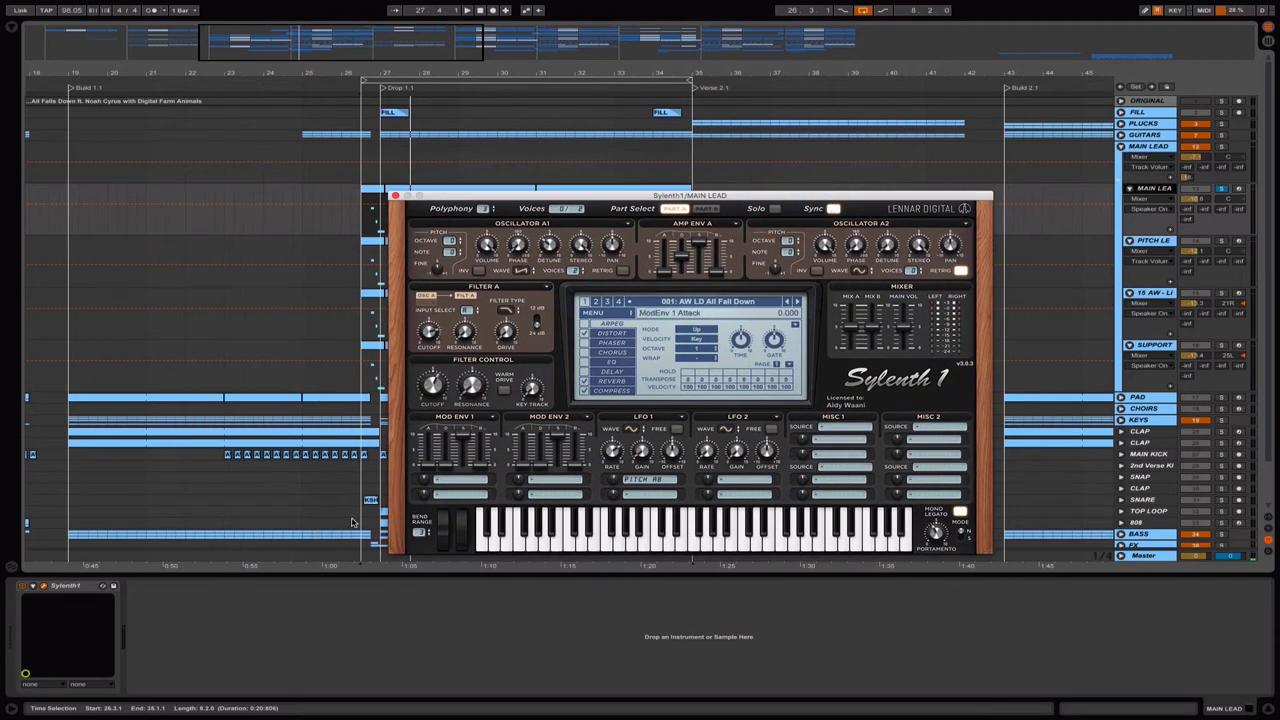
key("space")
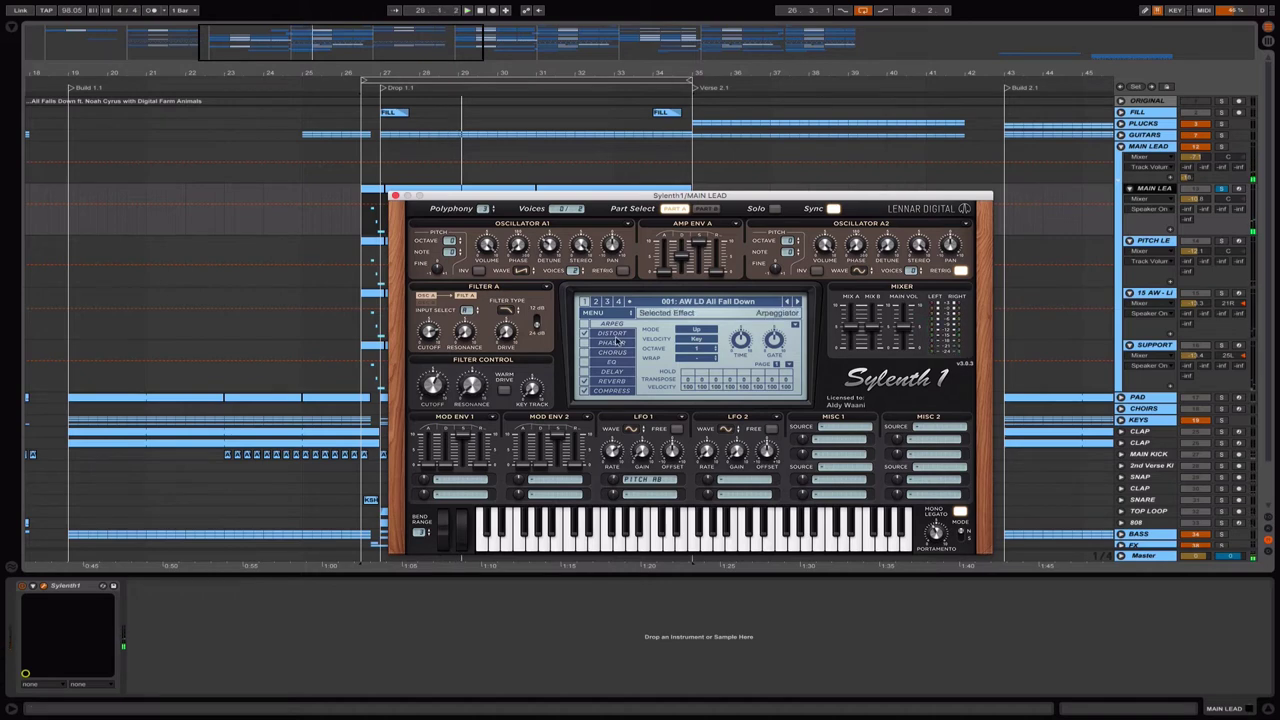
left_click_drag(637, 200, 494, 274)
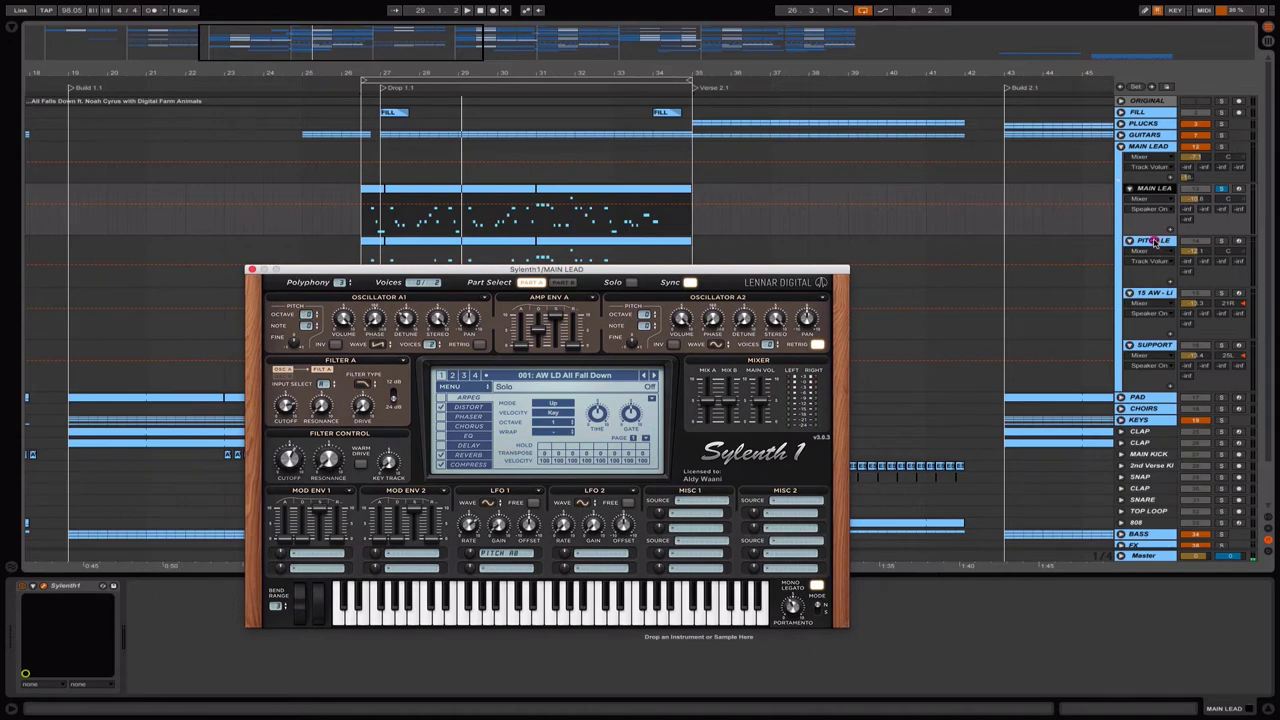
Solo the PITCH LEAD track, show its AW LD All Fall Down Chop sampler, and play the looped drop.
left_click(1155, 241)
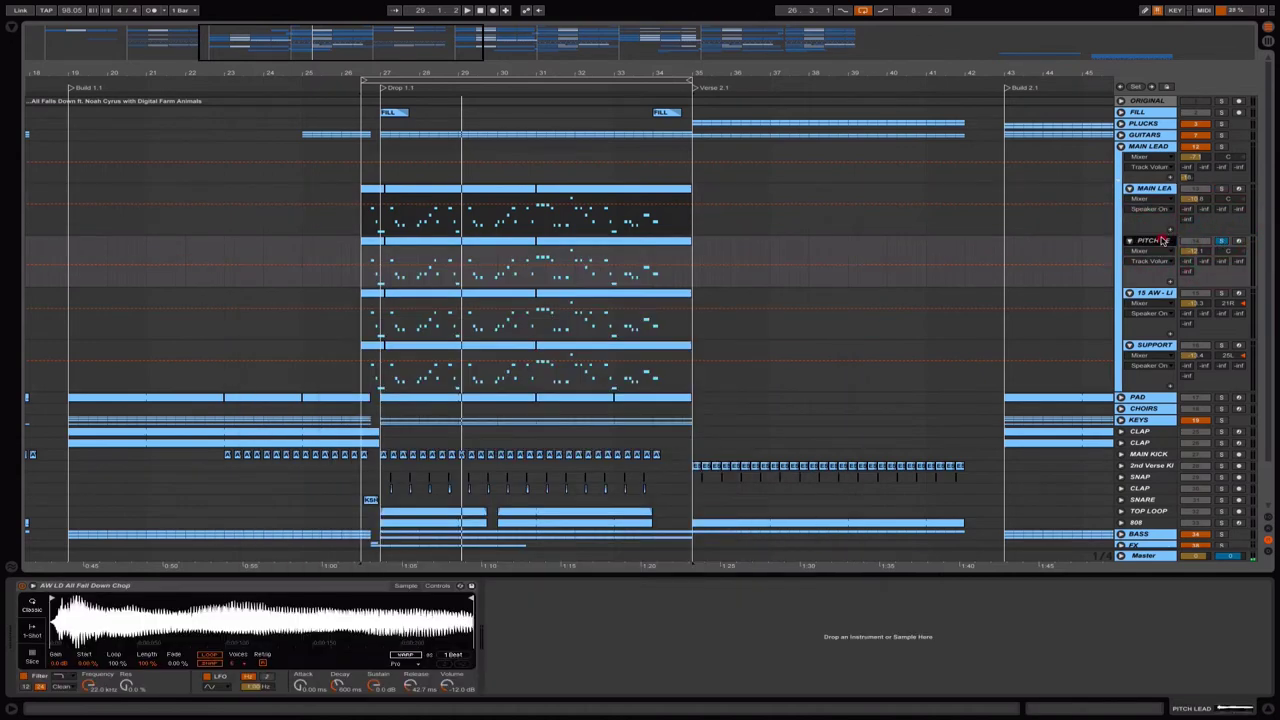
left_click_drag(297, 42, 300, 57)
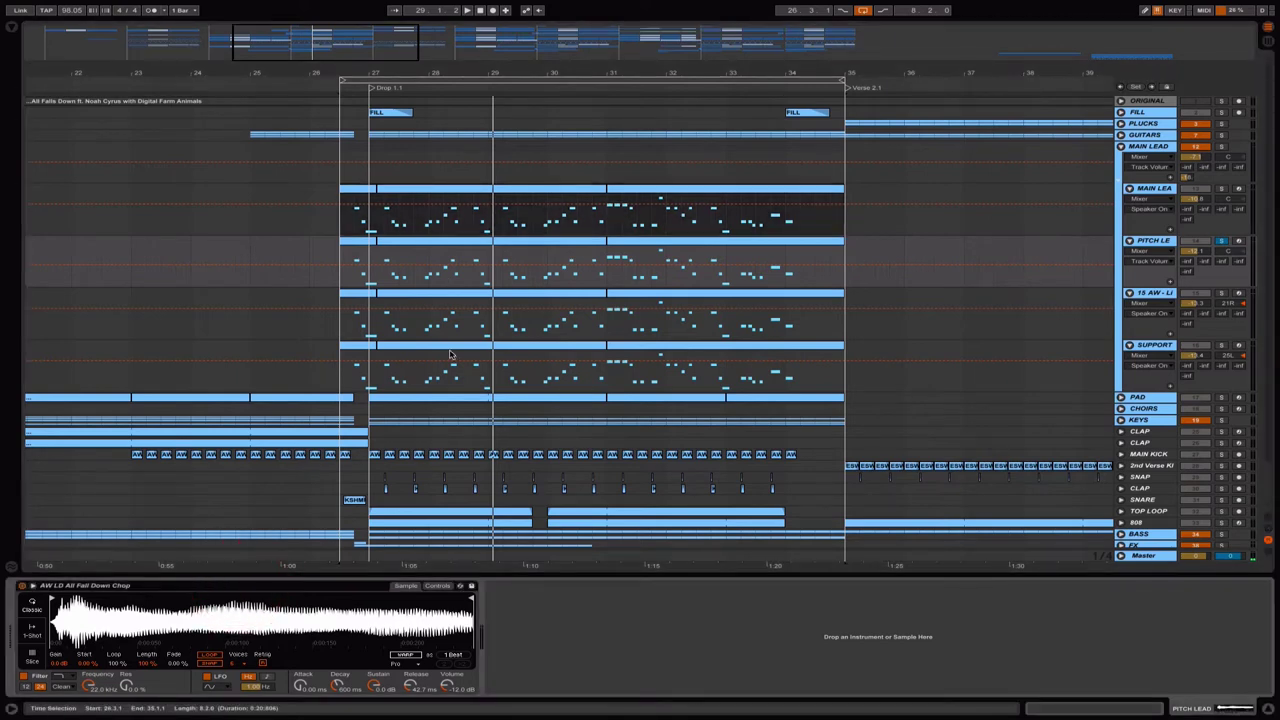
key("space")
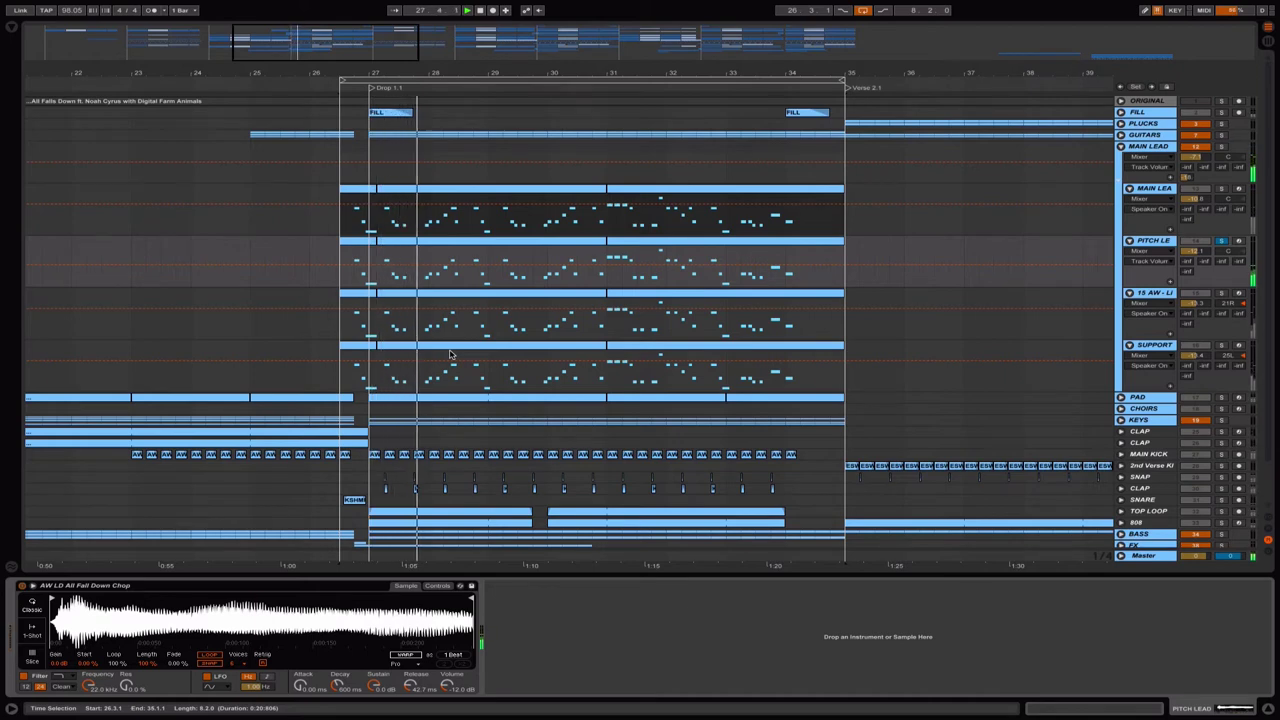
Arm the PITCH LEAD track for recording and select its AW LD All Fall Down Chop sampler.
left_click(1239, 242)
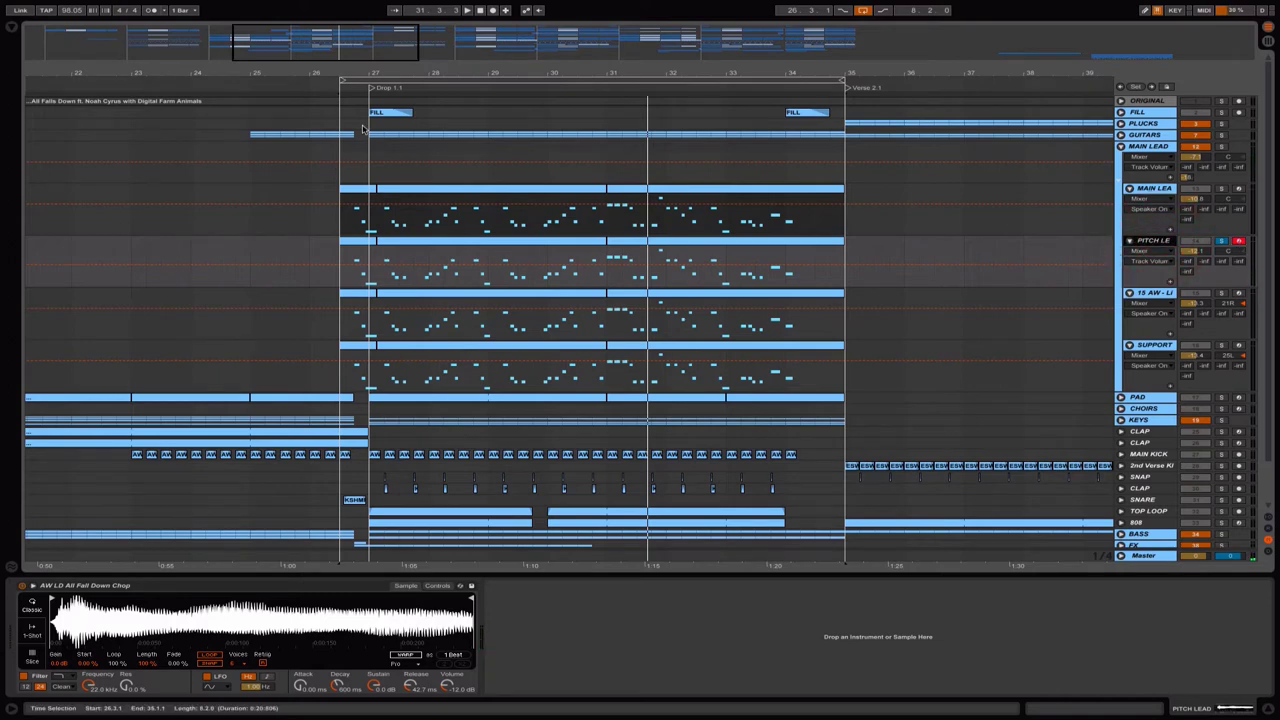
left_click_drag(349, 44, 349, 56)
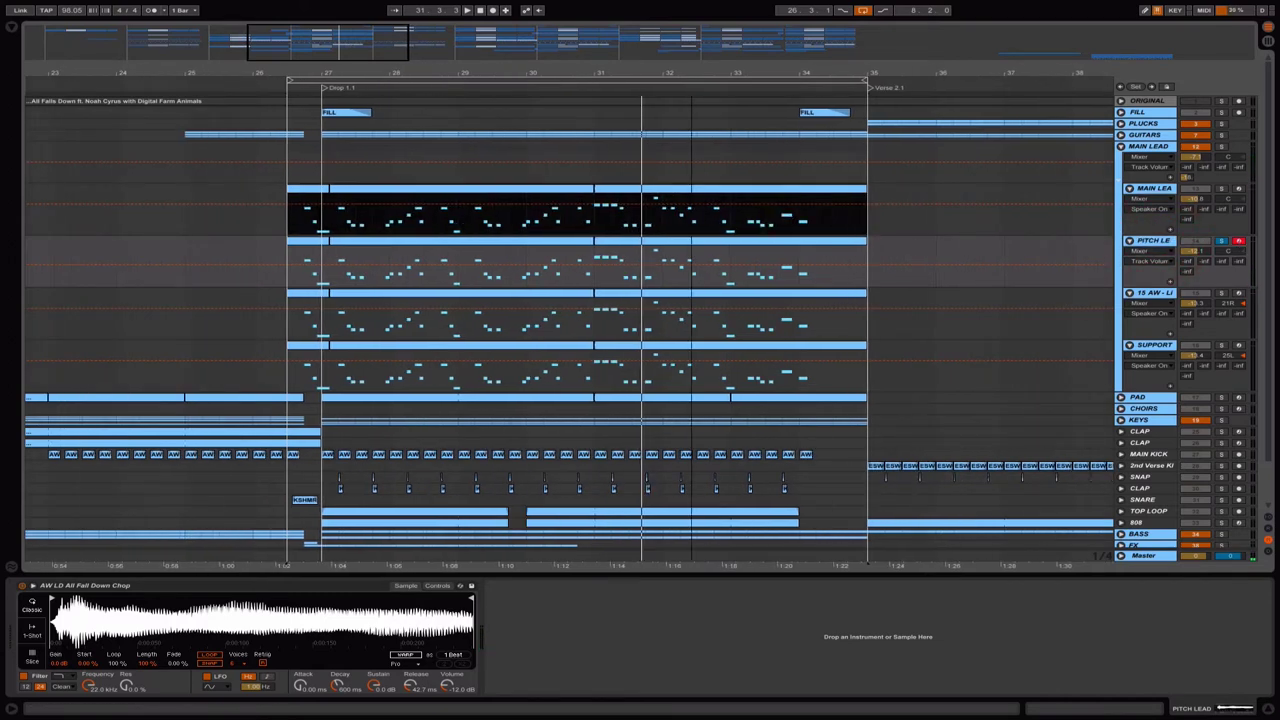
left_click(1150, 242)
scroll(1106, 272, "down", 1)
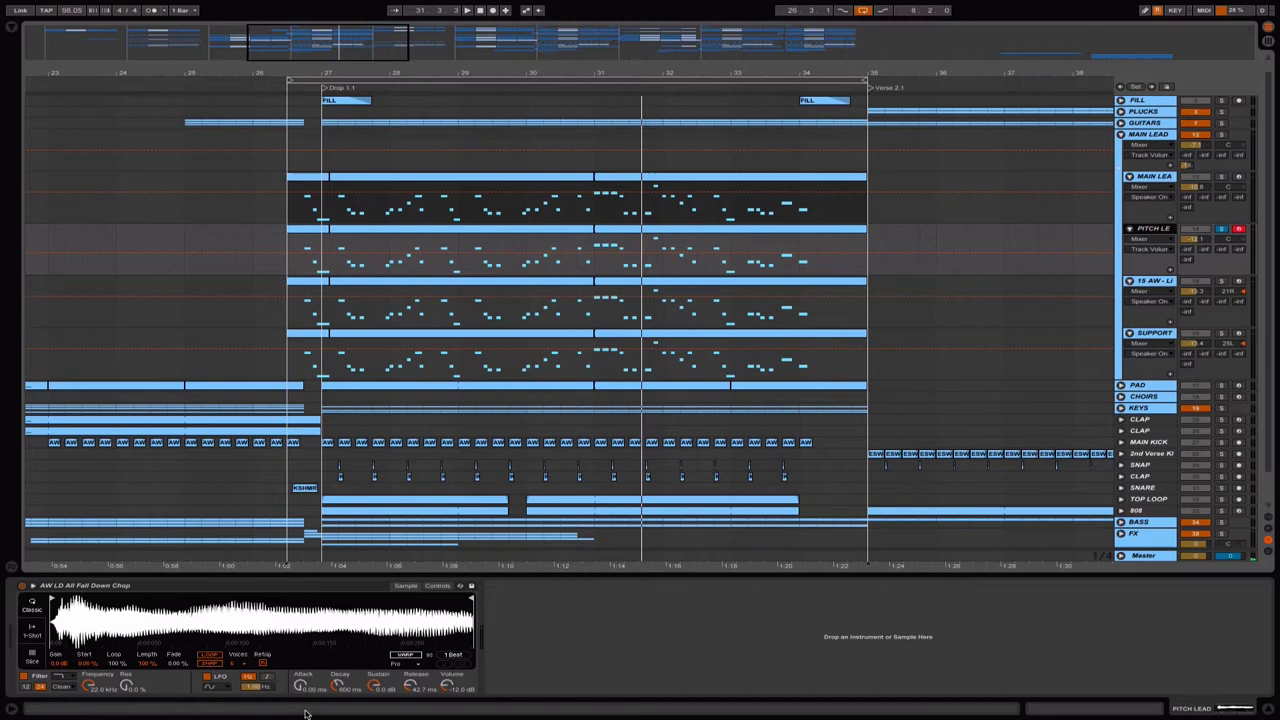
left_click(217, 587)
mouse_move(354, 60)
left_mouse_down()
mouse_move(374, 50)
mouse_move(362, 67)
mouse_move(333, 46)
left_mouse_up()
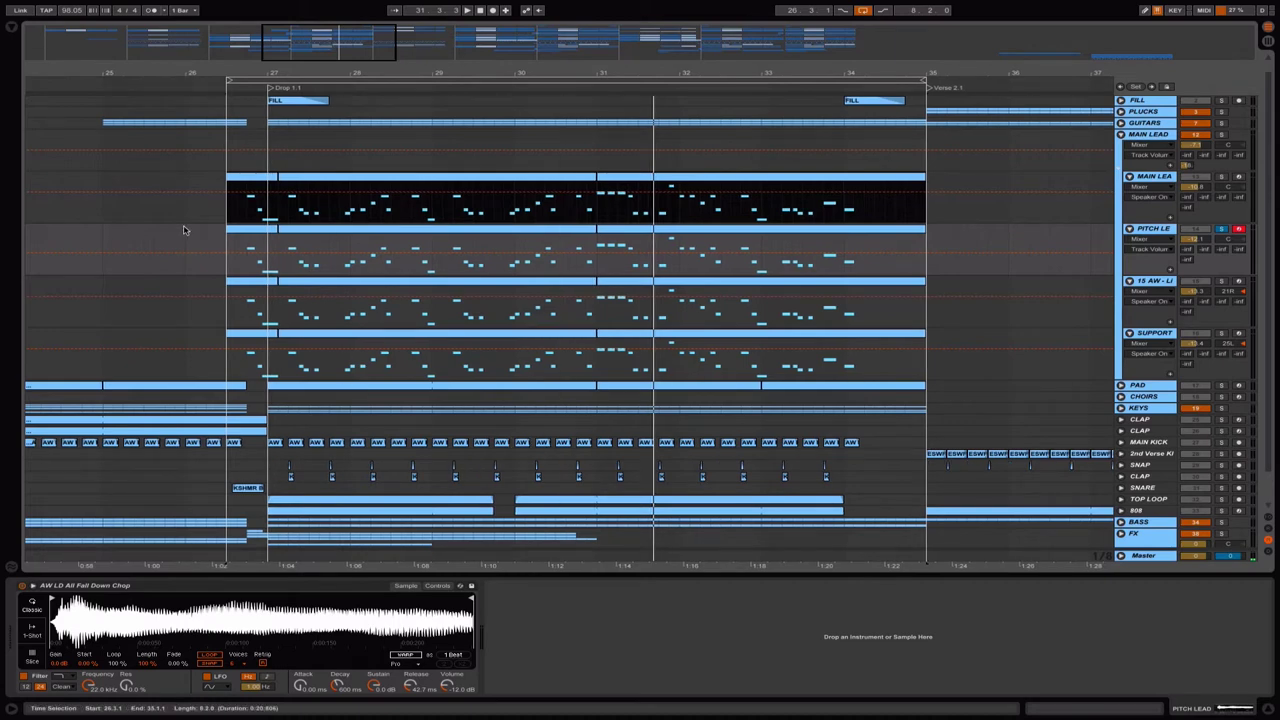
left_click(192, 587)
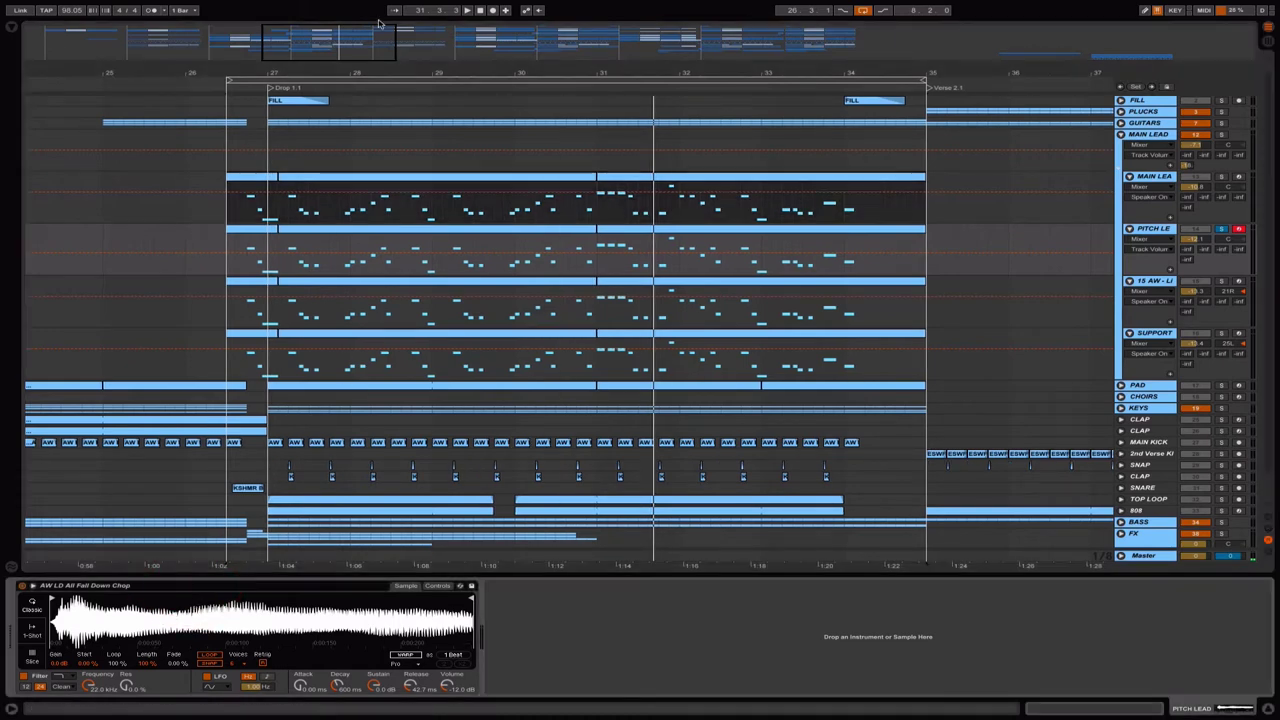
Play live notes through the PITCH LEAD sampler, inspect its Controls page, and return to the Sample view.
left_click_drag(640, 73, 640, 79)
left_click(1165, 231)
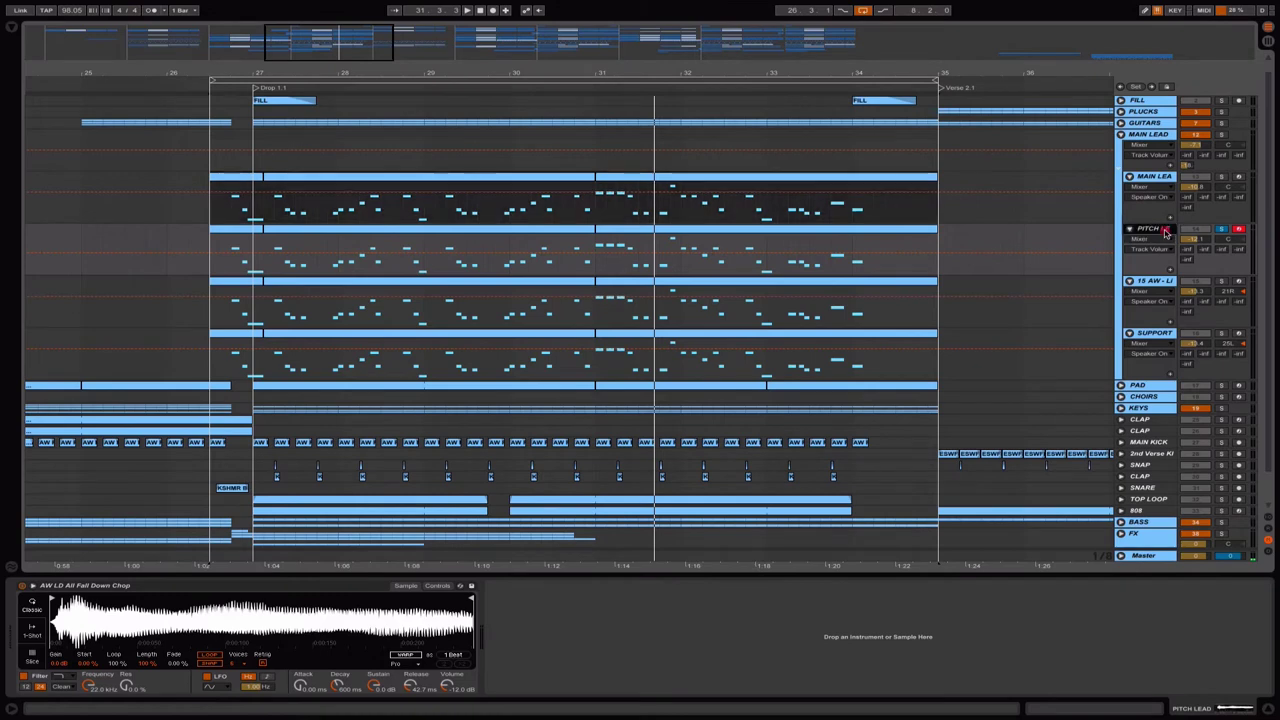
left_click(222, 585)
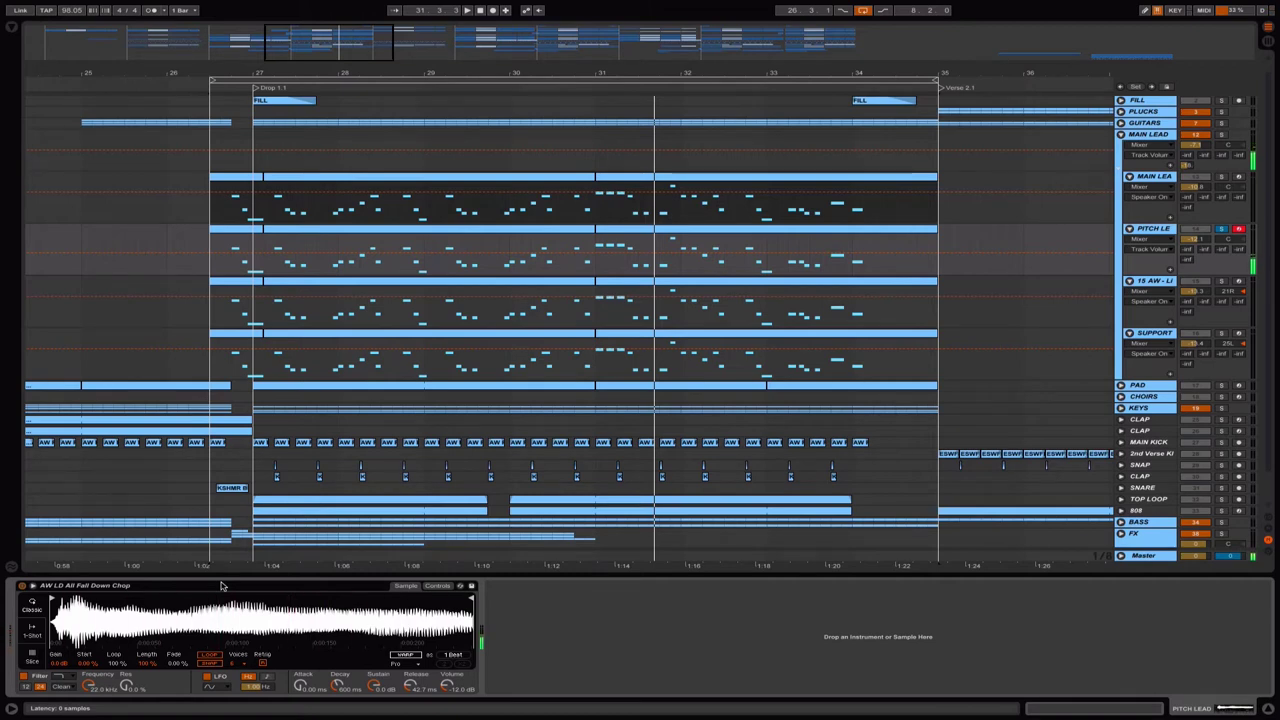
left_click(437, 586)
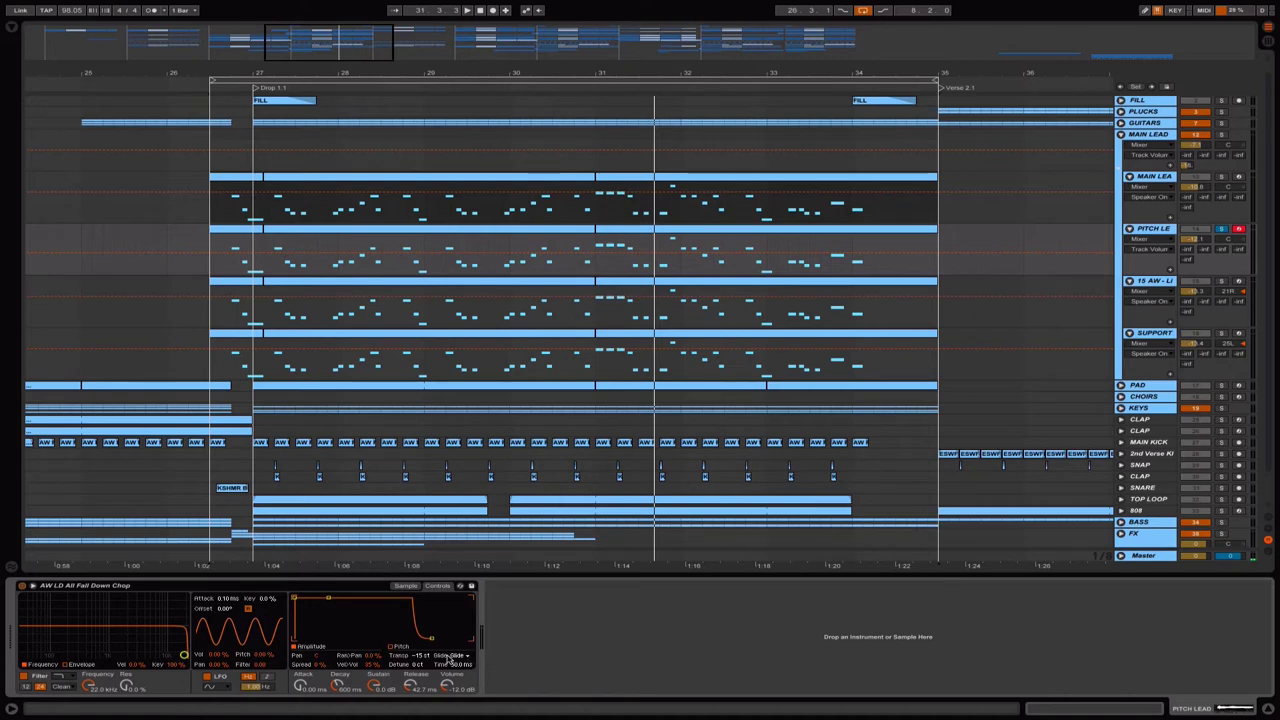
left_click(404, 586)
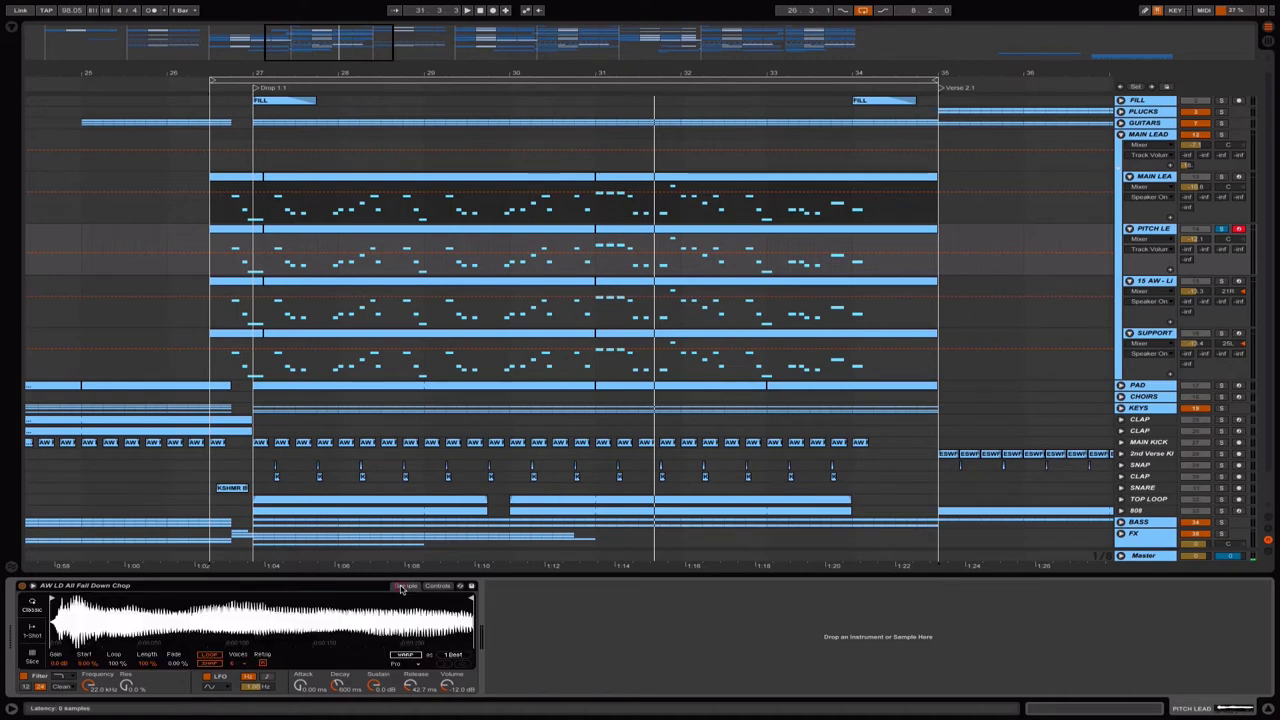
Solo the 15-AW Light Lead track and look through the Main and Sides chains of its AW - Light Lead rack.
left_click_drag(377, 47, 378, 18)
left_click(1185, 300)
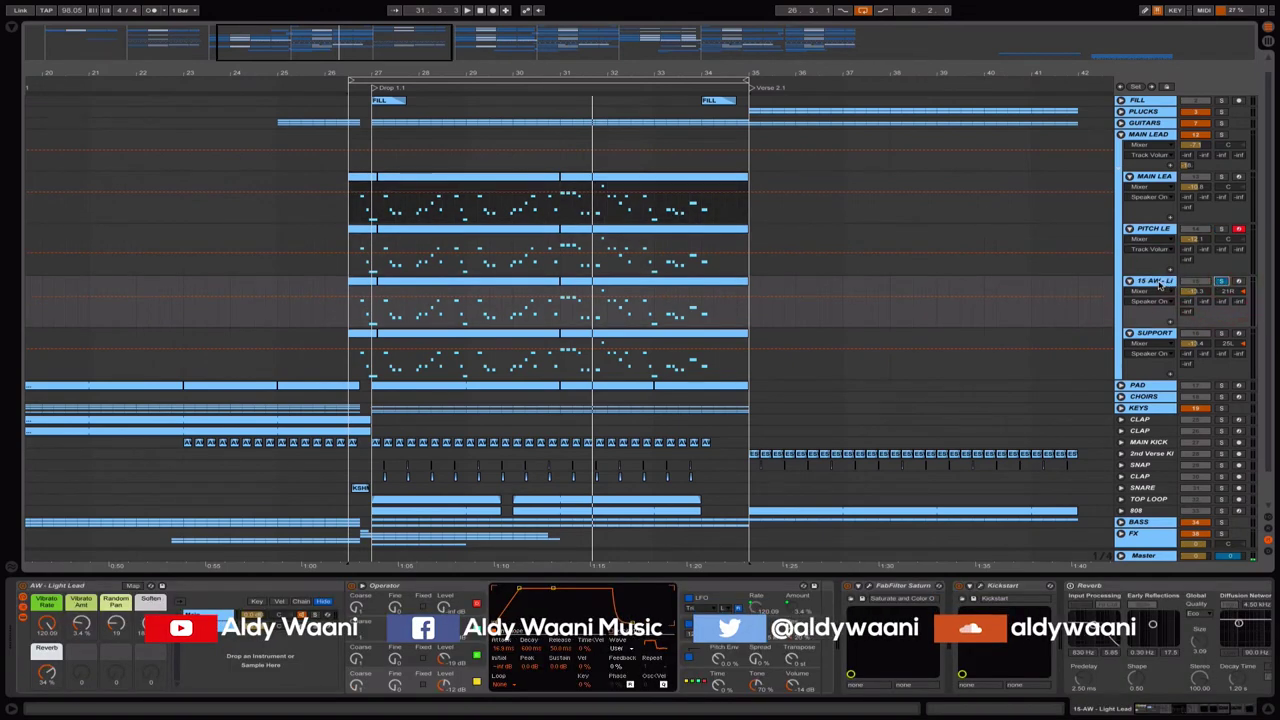
left_click(1159, 284)
left_click(62, 587)
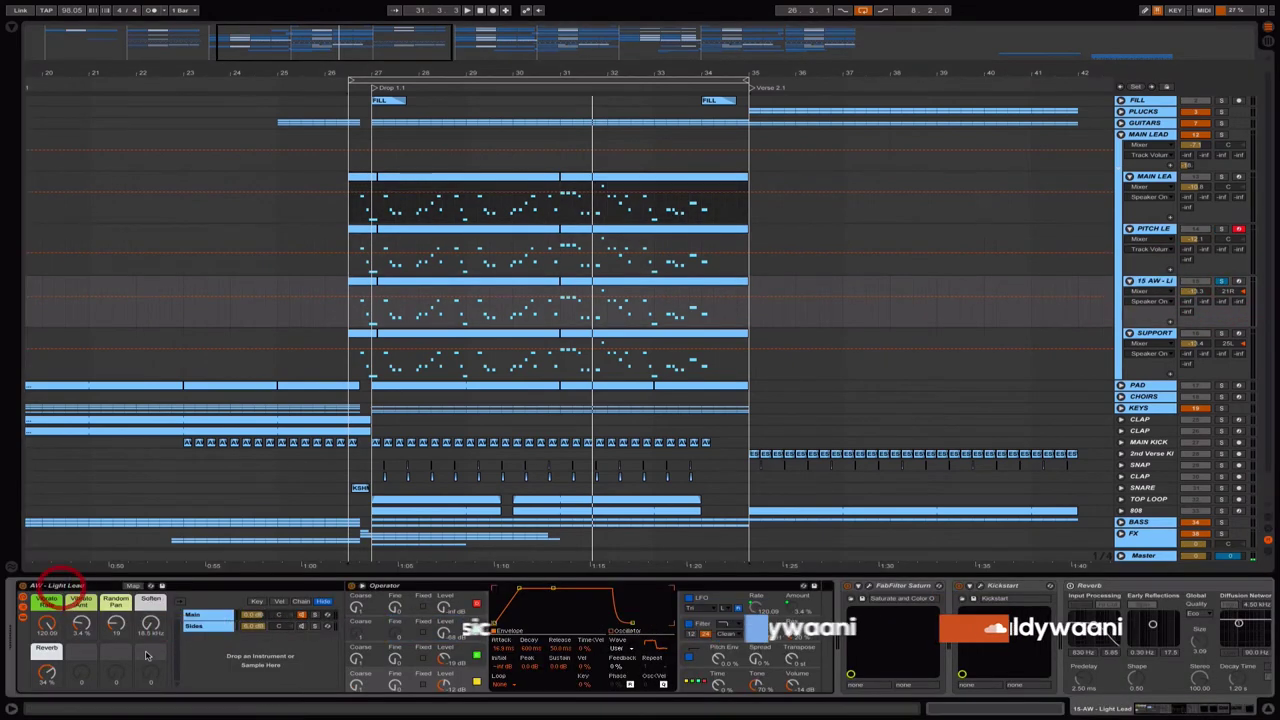
left_click(211, 626)
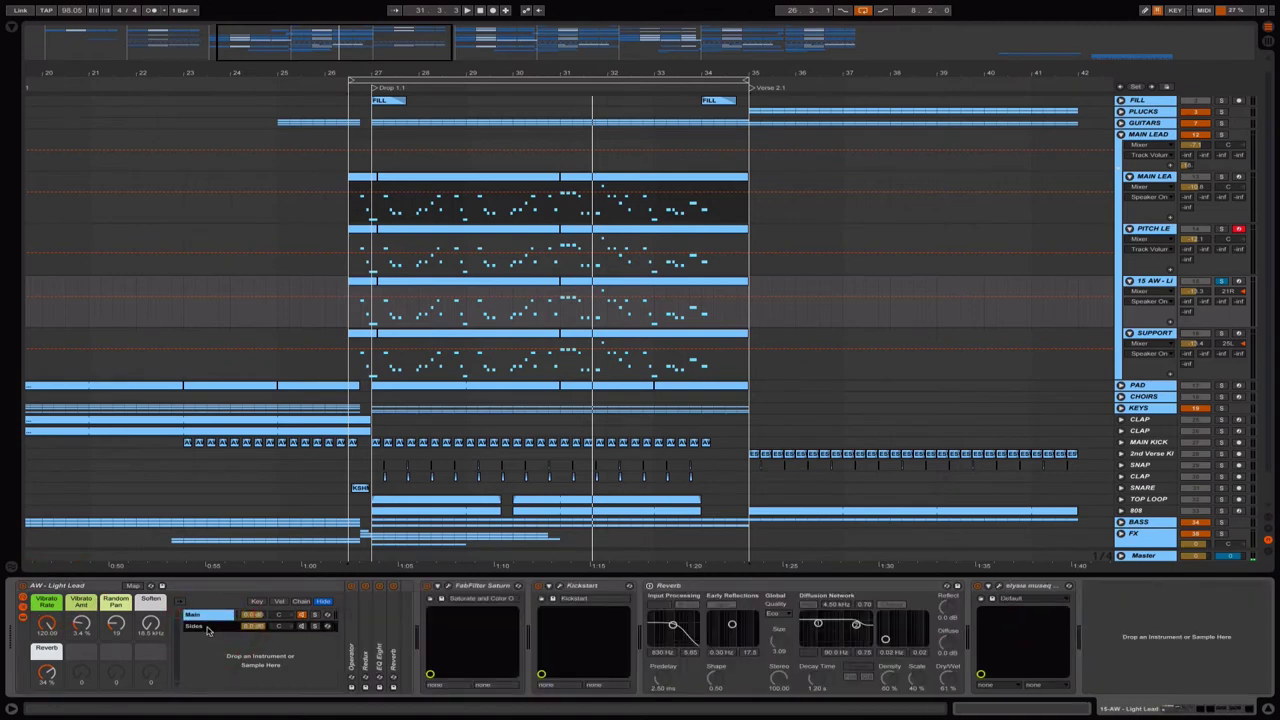
left_click(208, 615)
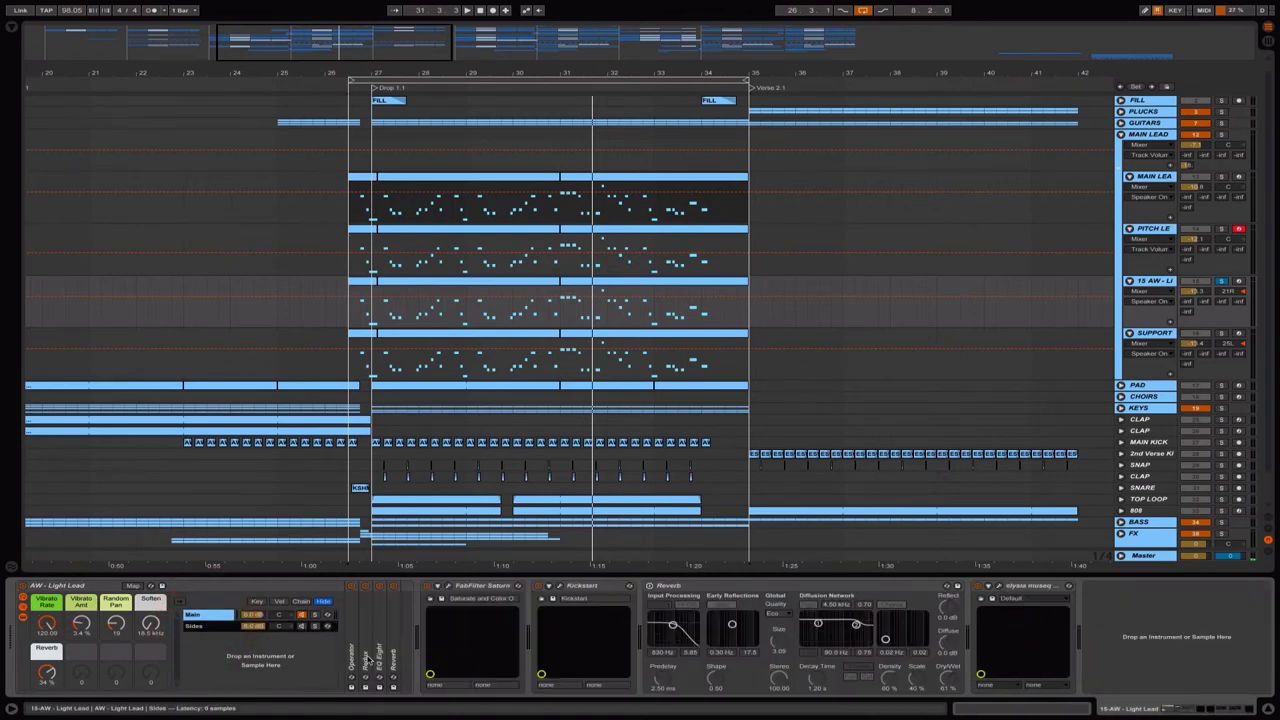
left_click(201, 616)
left_click(202, 616)
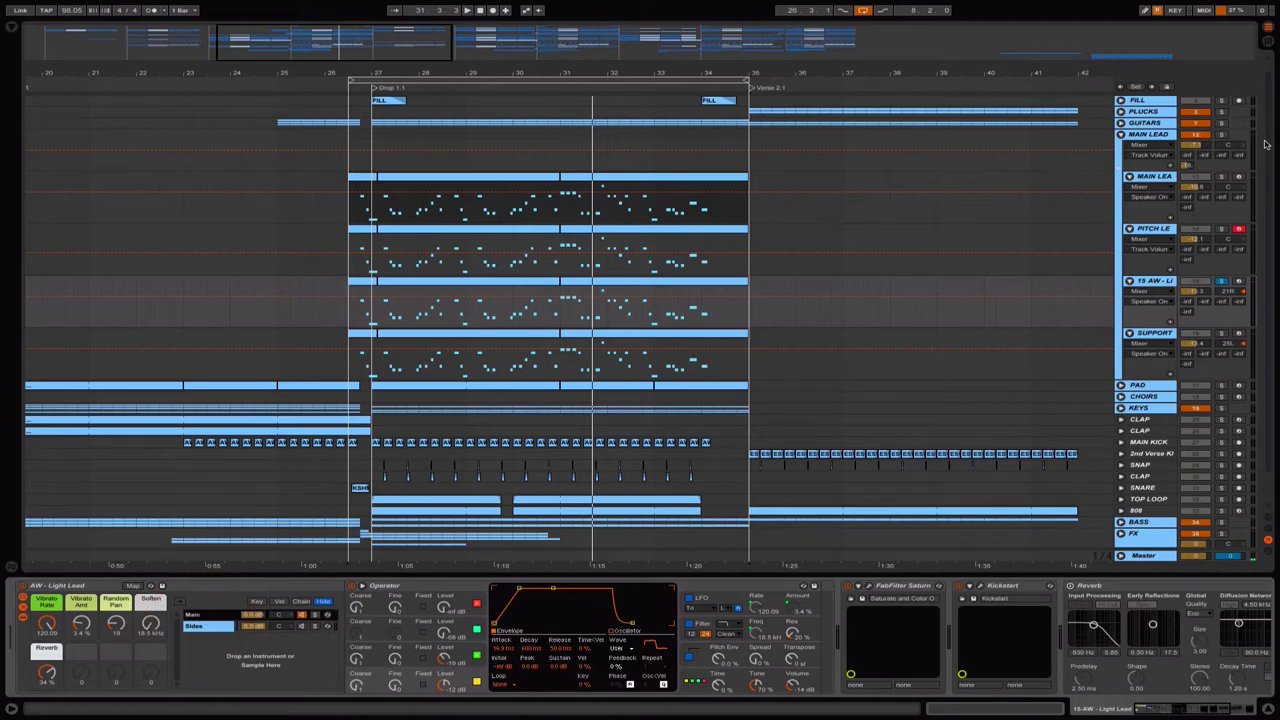
Play the soloed Light Lead over the looped drop, arming its track for recording.
key("space")
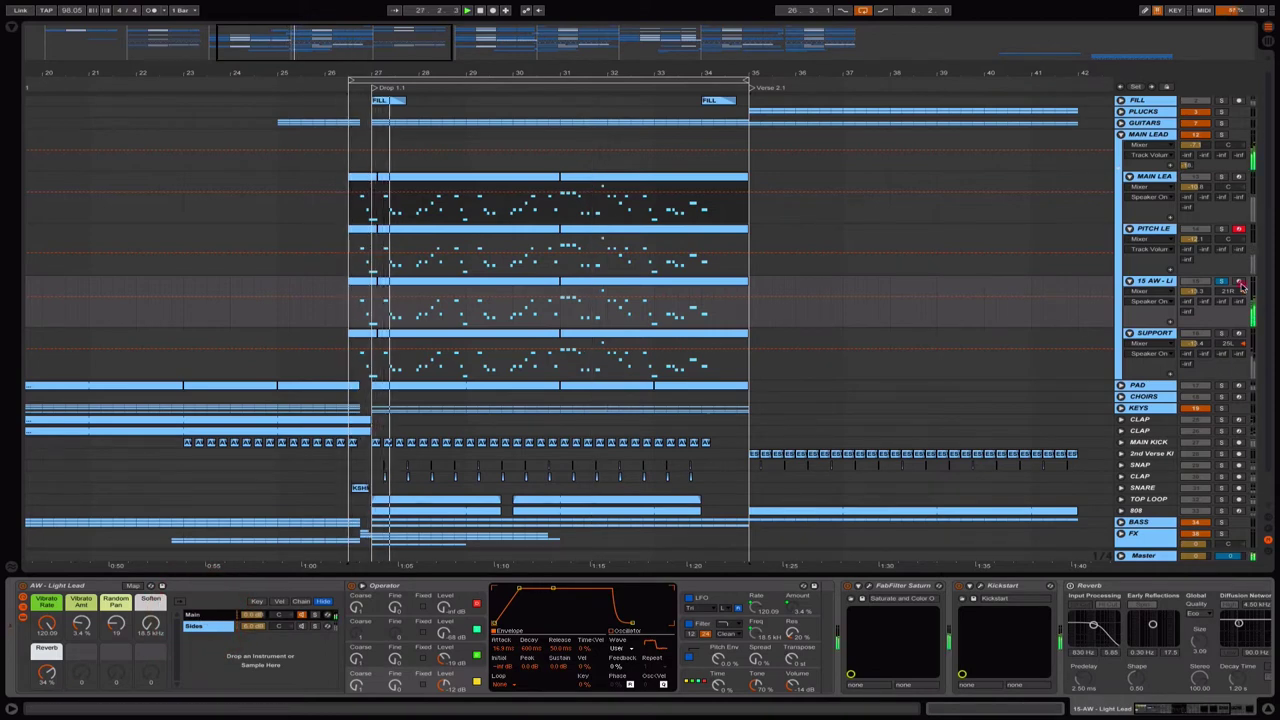
left_click(1239, 283)
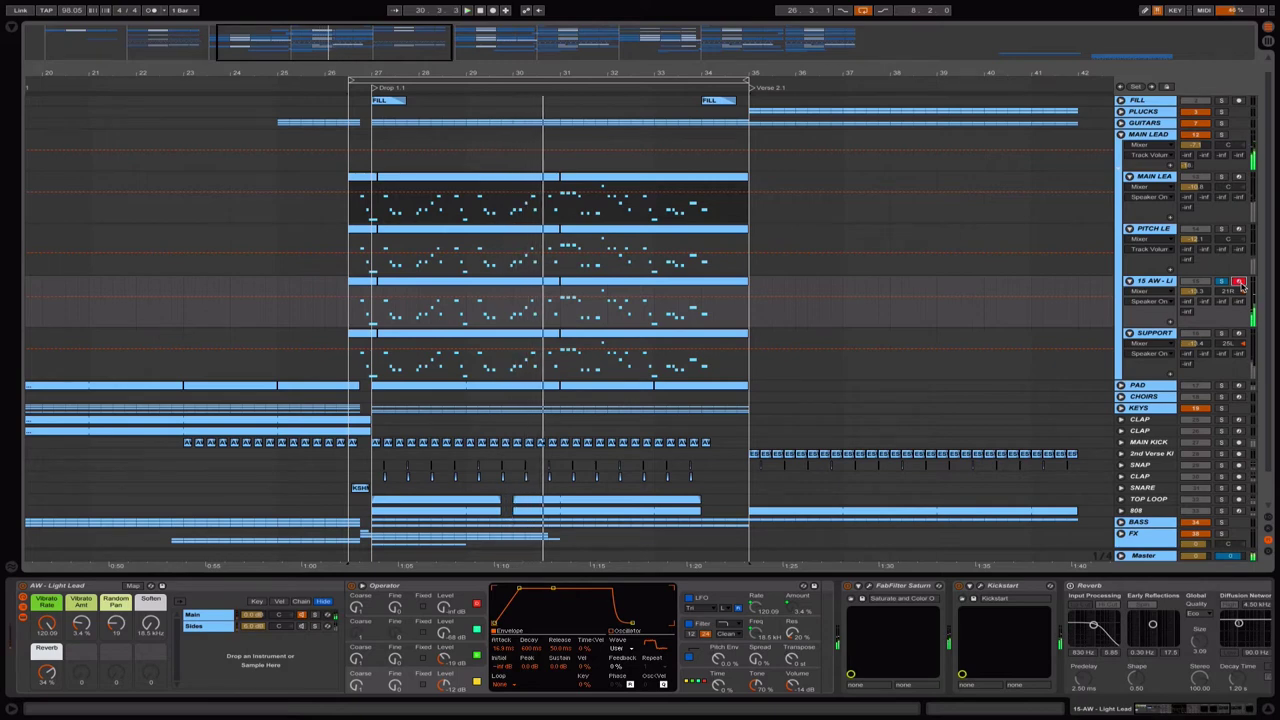
key("space")
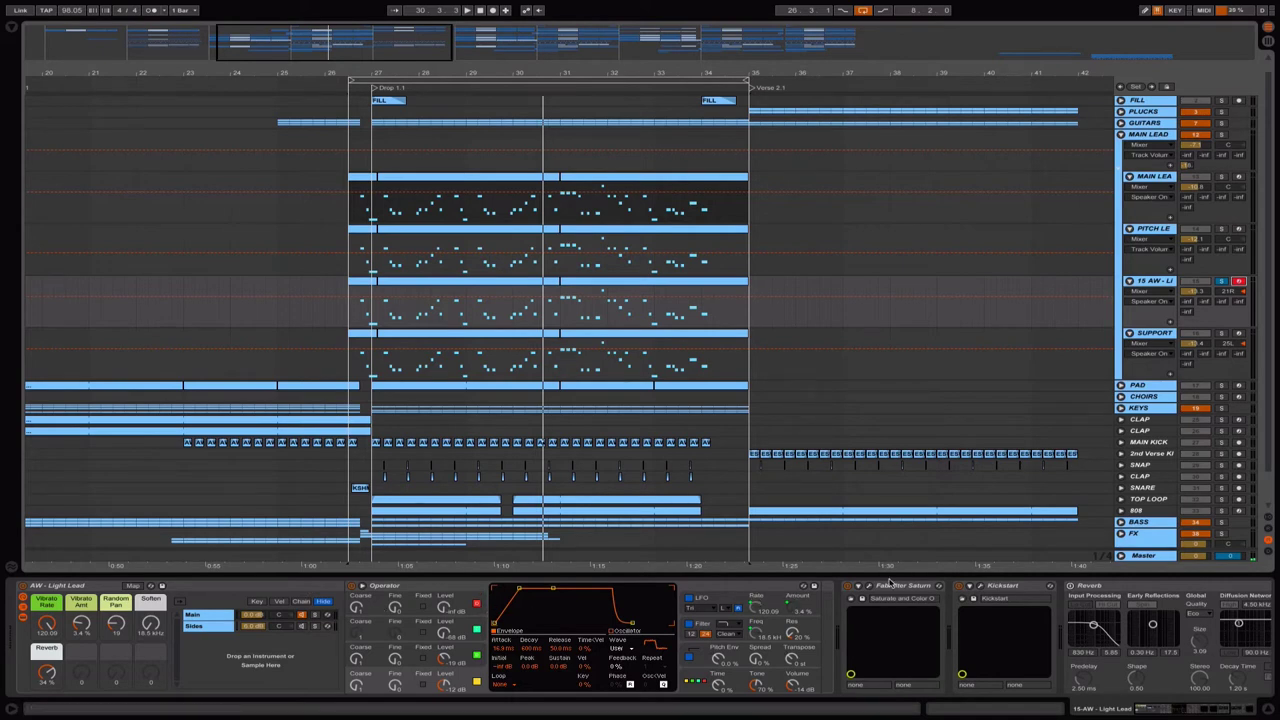
Inspect the FabFilter Saturn settings and the rest of the effects chain on the Light Lead track.
scroll(890, 583, "right", 5)
left_click(655, 586)
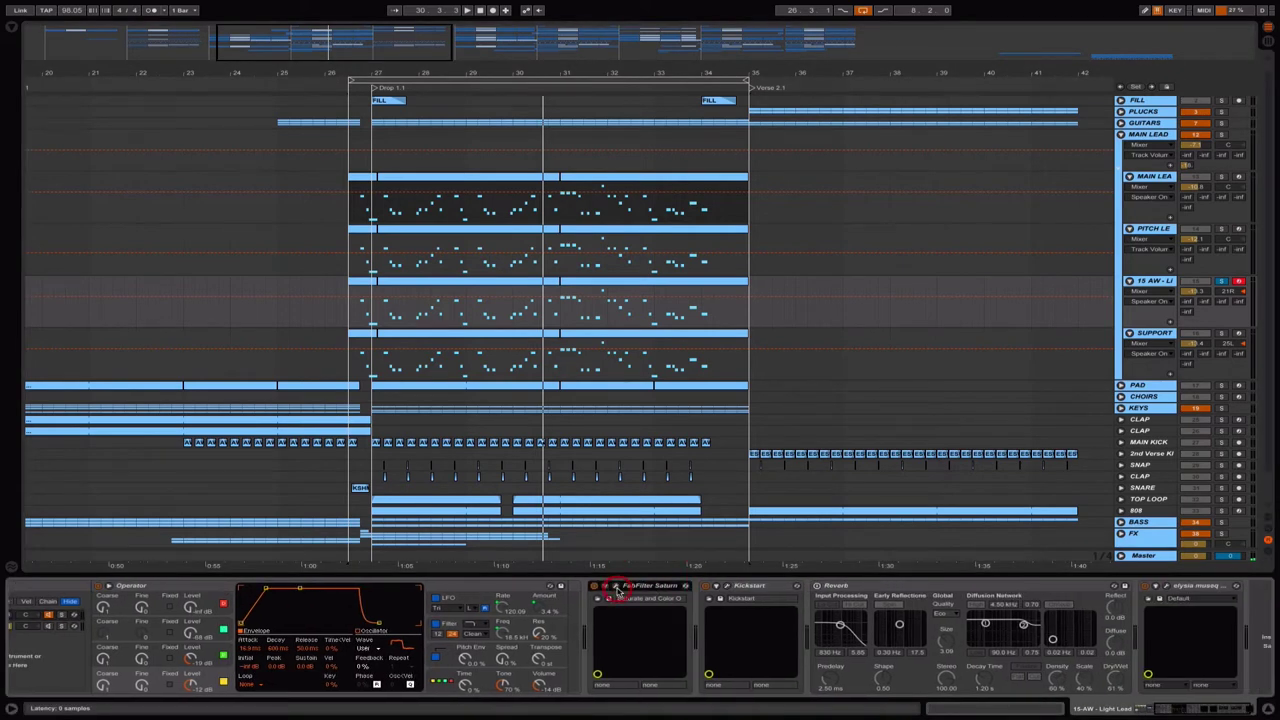
left_click(617, 591)
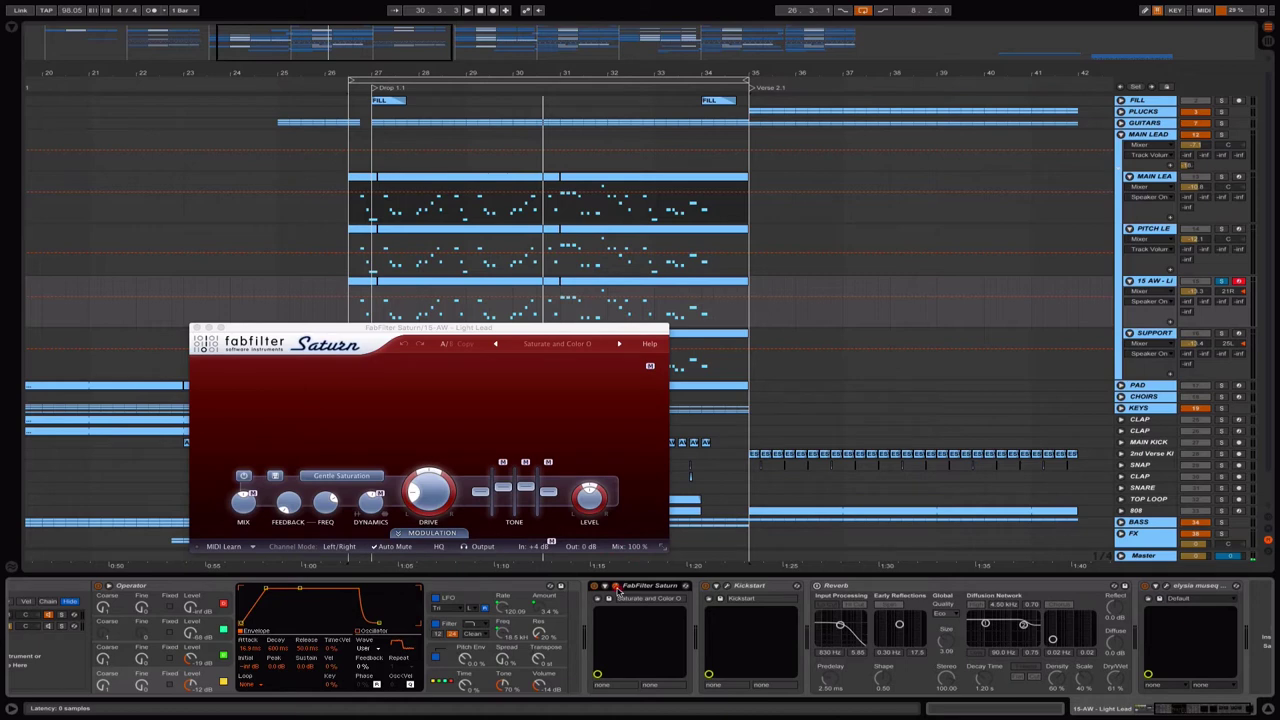
left_click(617, 591)
scroll(752, 591, "right", 2)
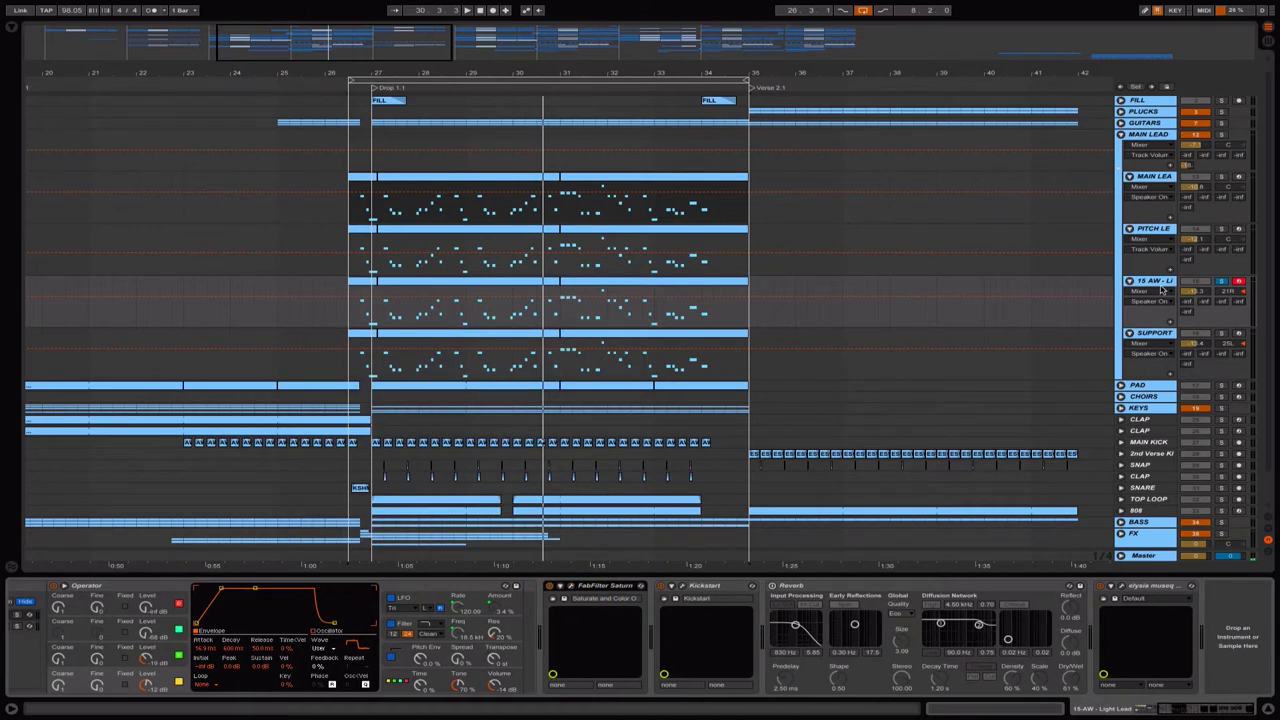
Solo and arm the SUPPORT LEAD track, show its Serum preset AW LD Alienation, and play the looped drop.
left_click(1152, 336)
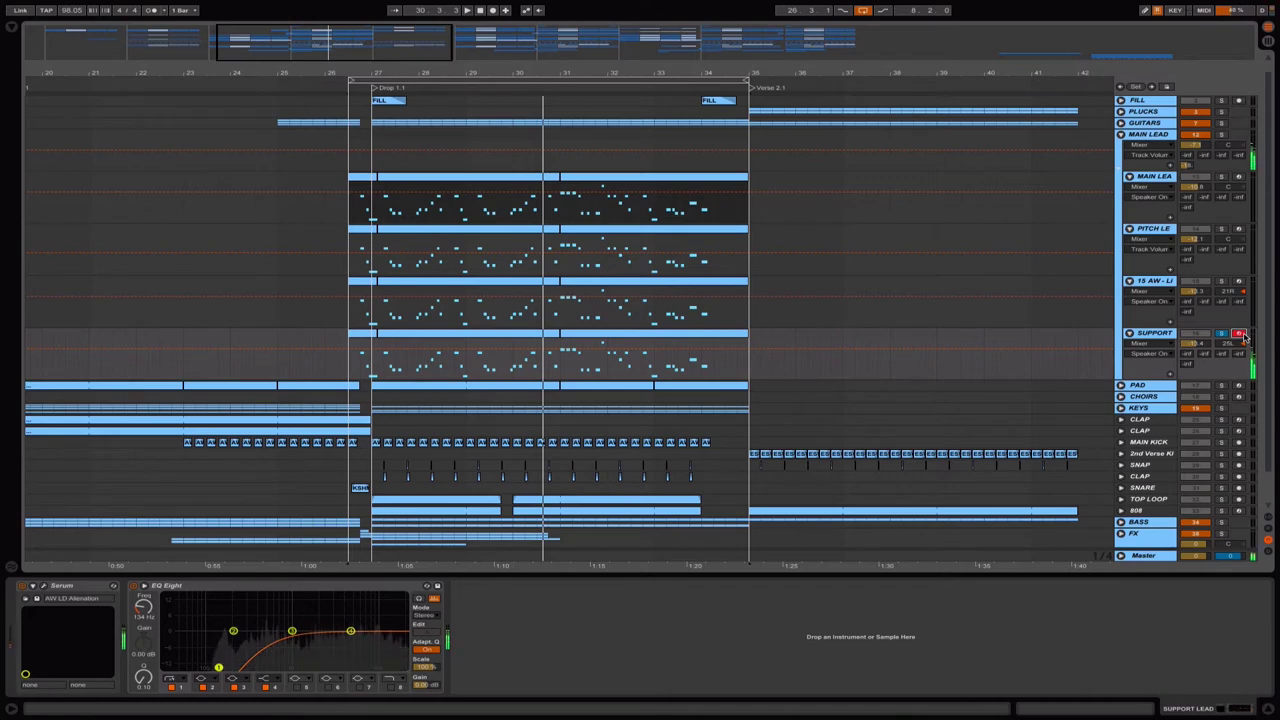
left_click(45, 587)
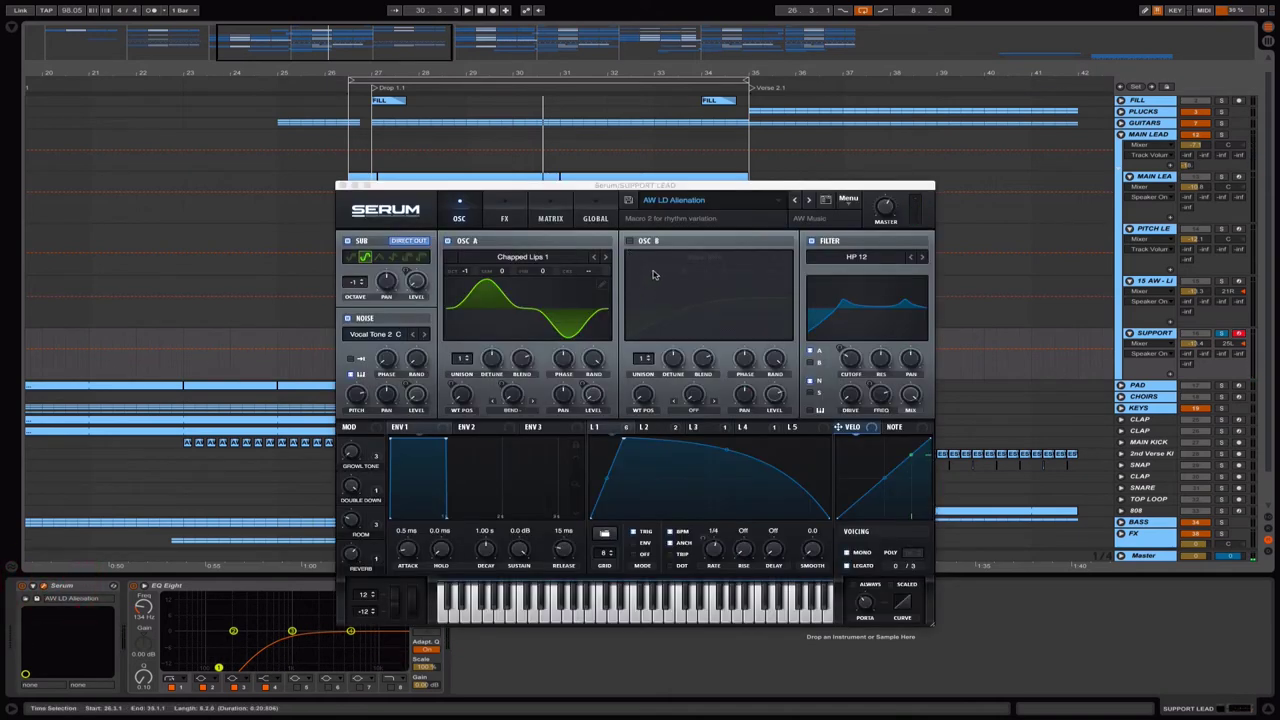
key("space")
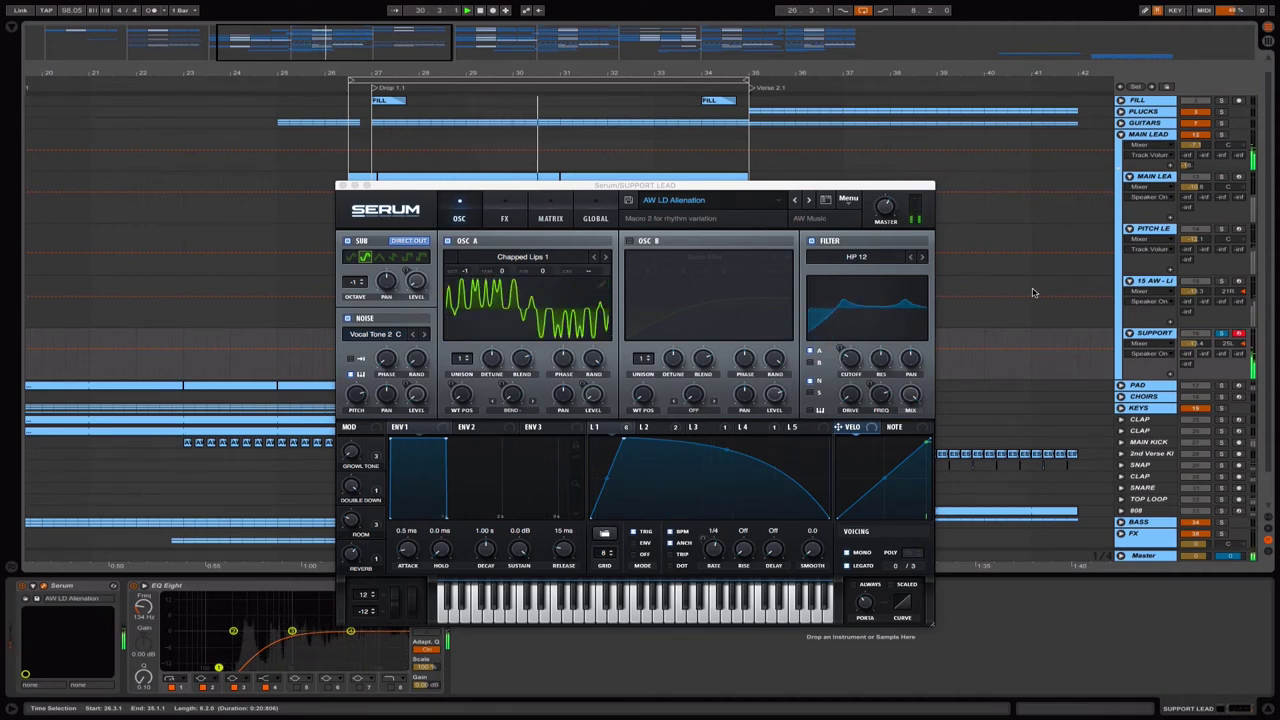
key("space")
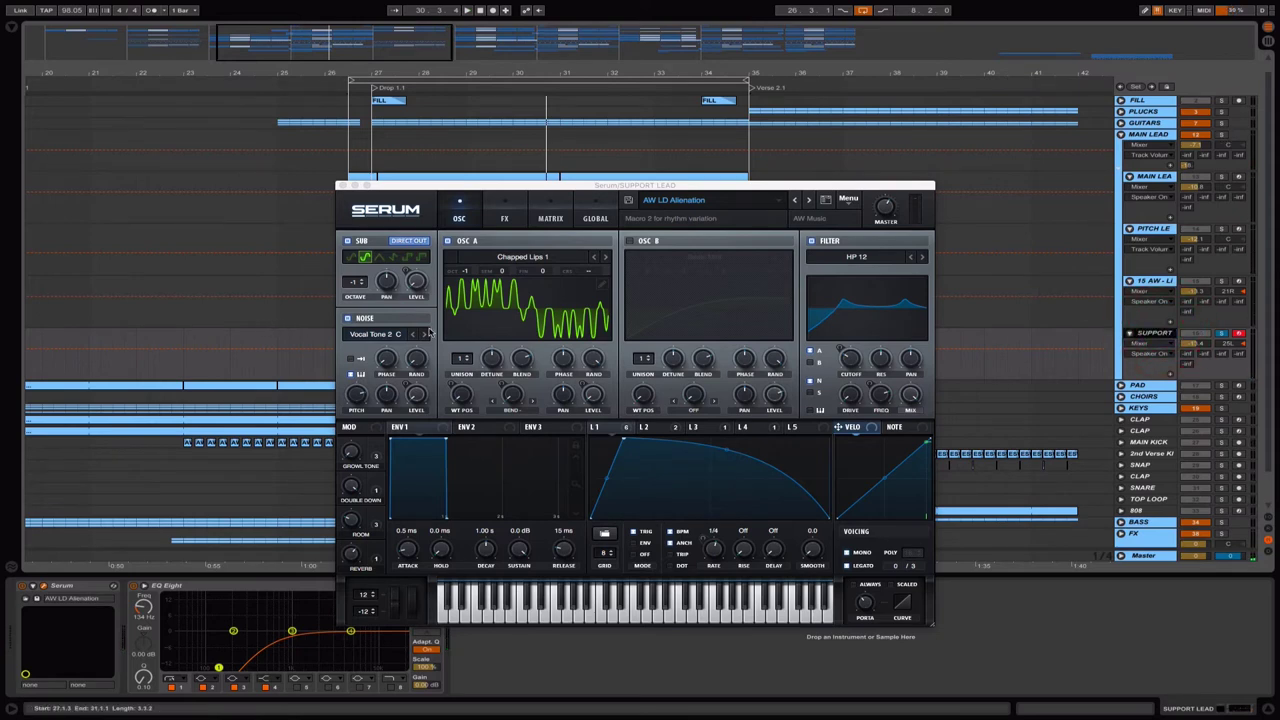
left_click_drag(672, 187, 657, 344)
Solo the whole MAIN LEAD group and play the looped drop, checking the group's NLS Channel plugin window during playback.
left_click(1152, 135)
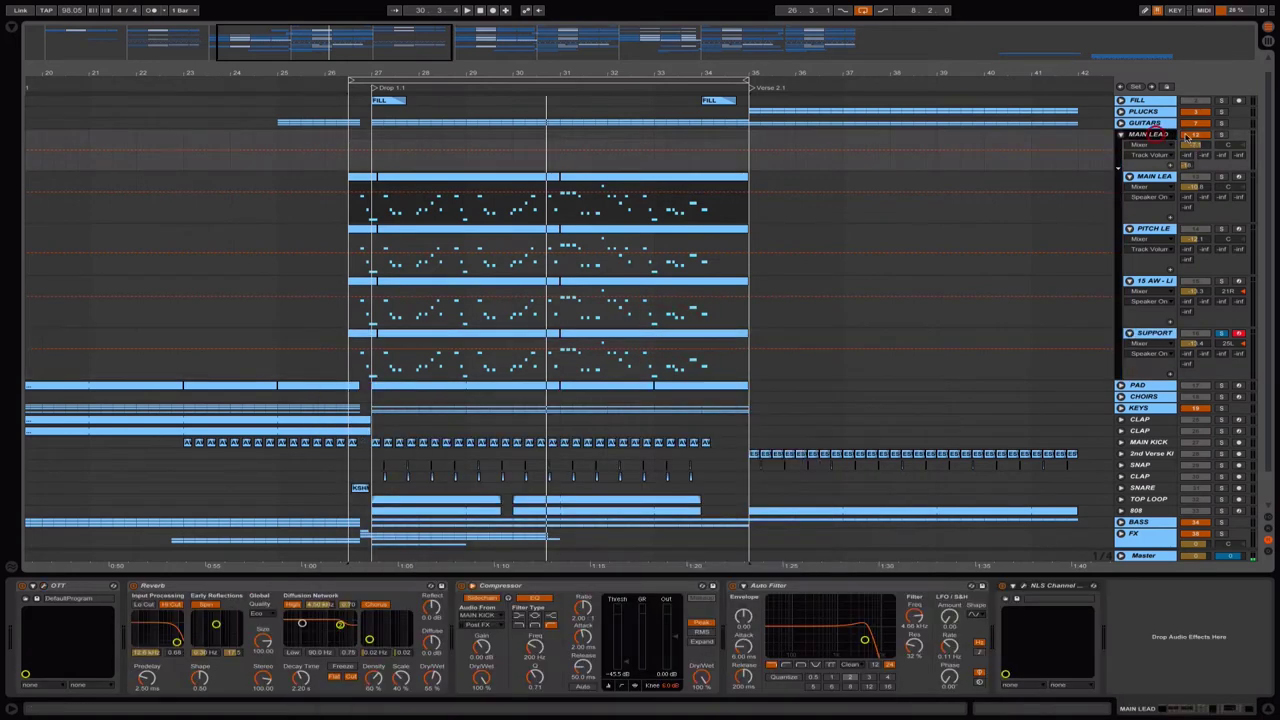
left_click(1221, 135)
key("space")
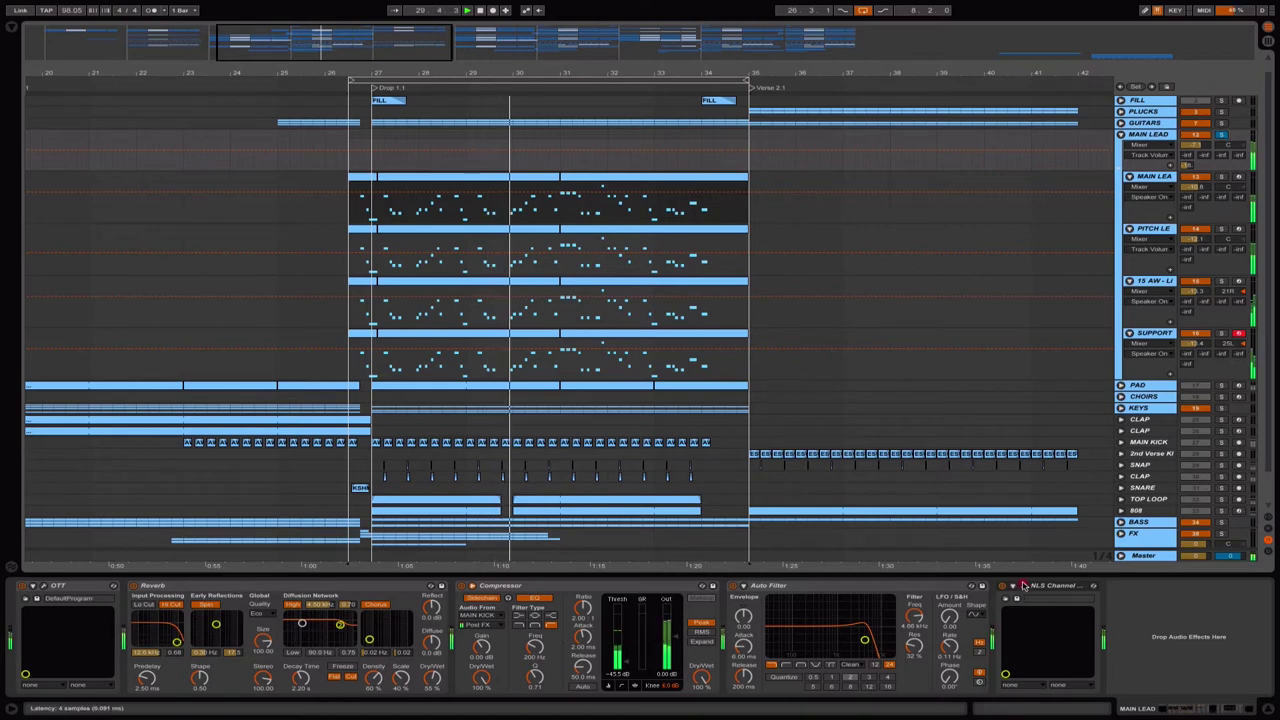
left_click(1024, 586)
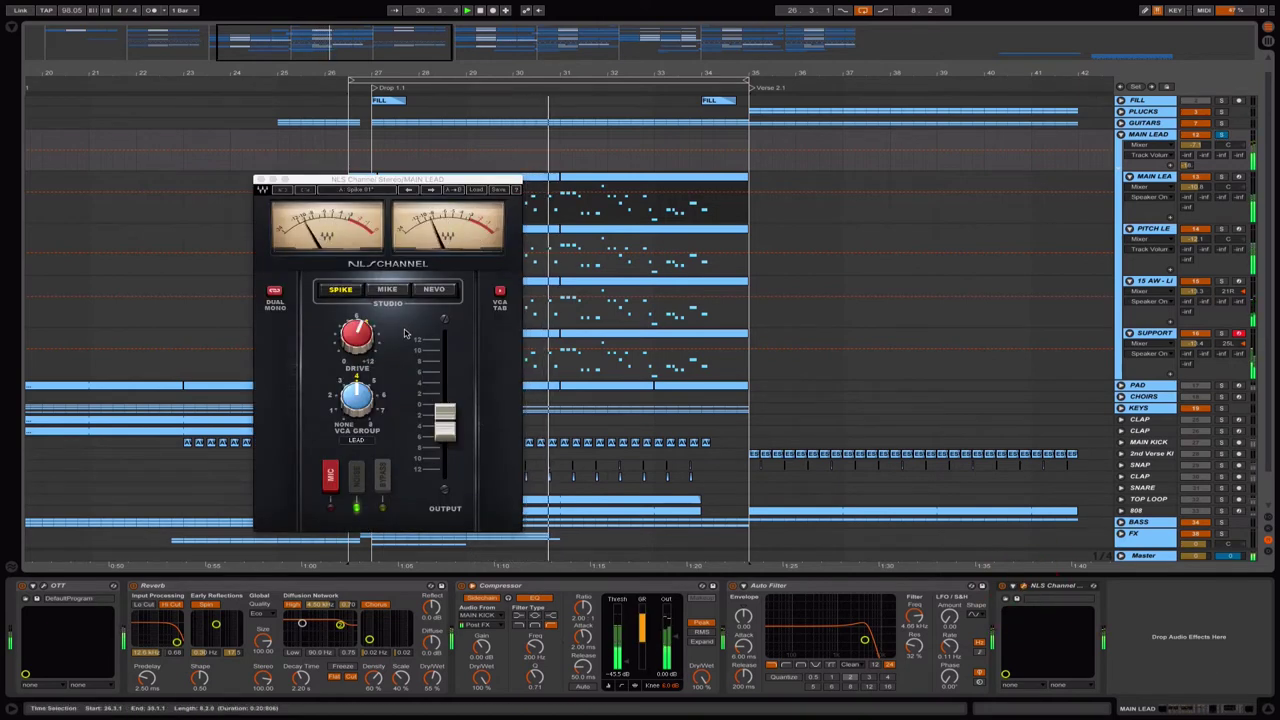
left_click(1024, 587)
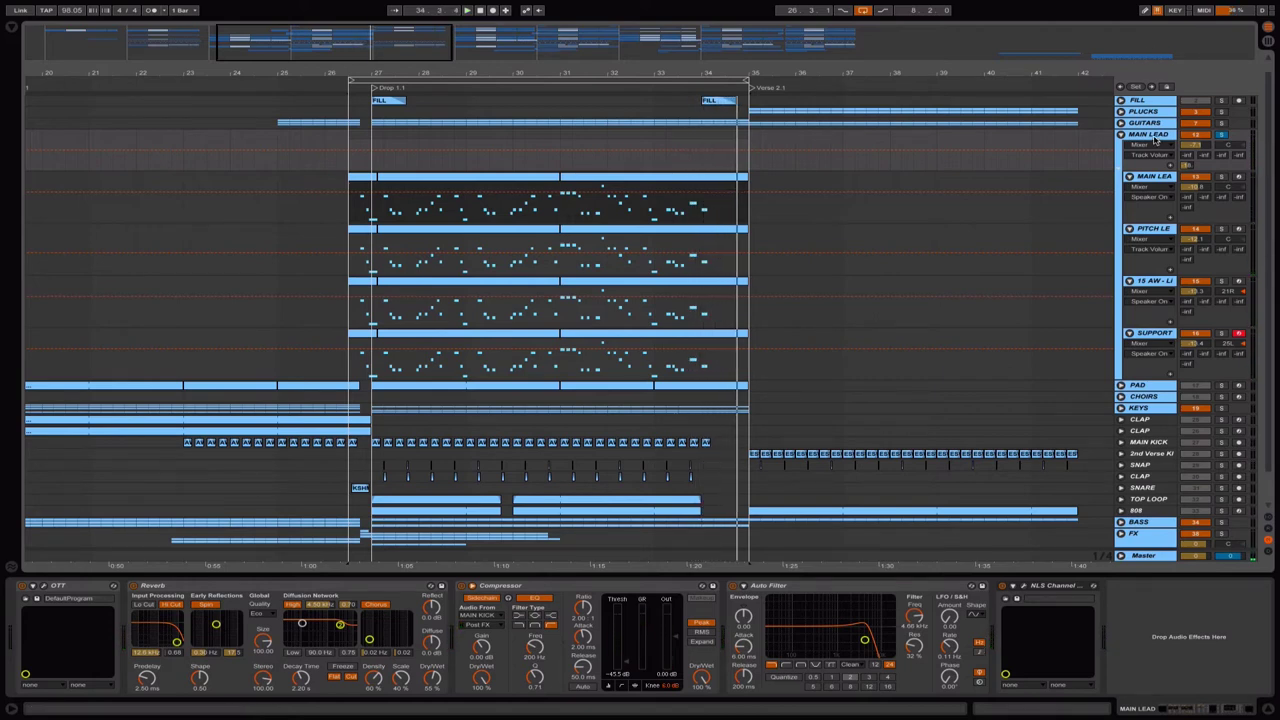
Review the MAIN LEAD group's OTT settings and its Reverb, sidechain Compressor and Auto Filter effects.
left_click(43, 587)
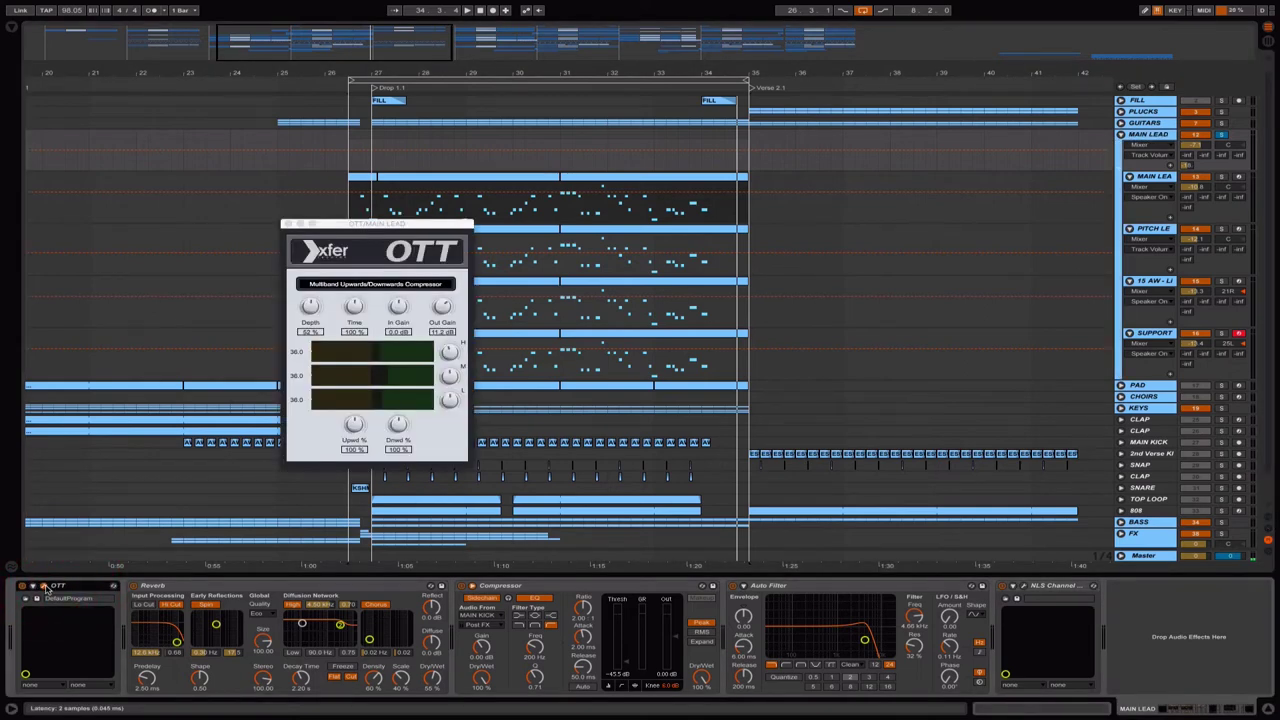
left_click(43, 587)
left_click(228, 588)
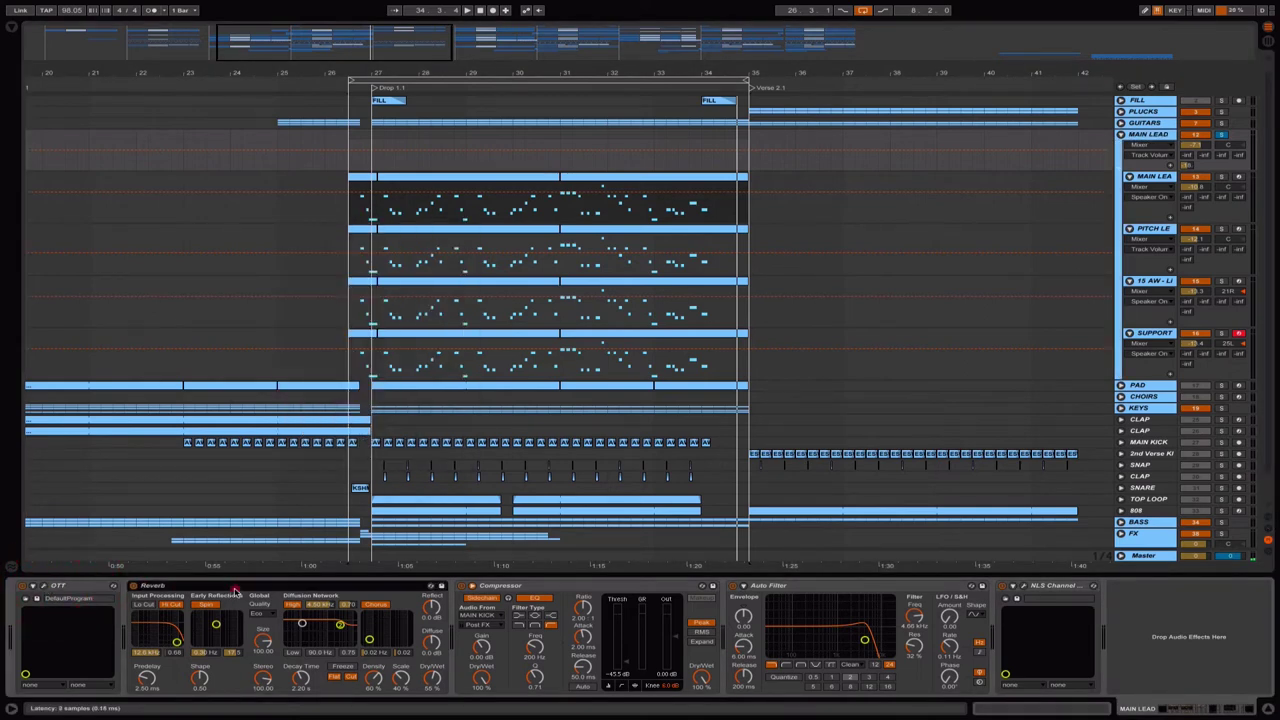
left_click(550, 591)
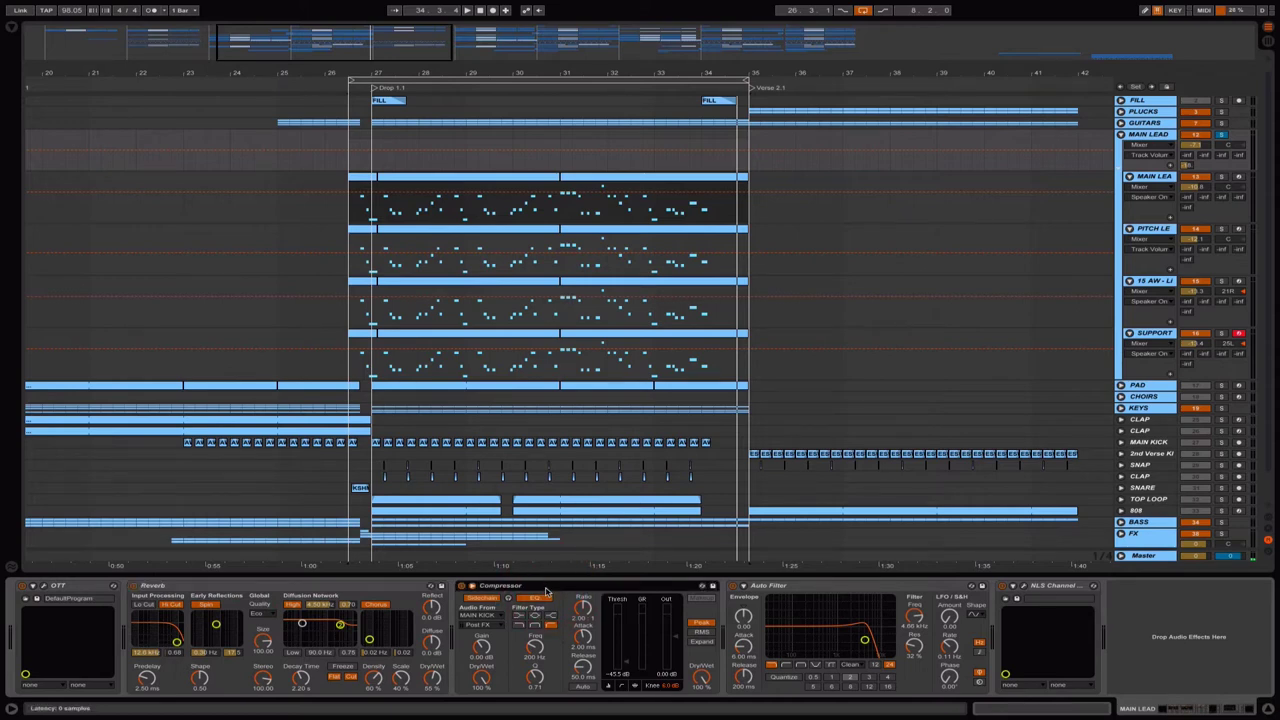
left_click(815, 588)
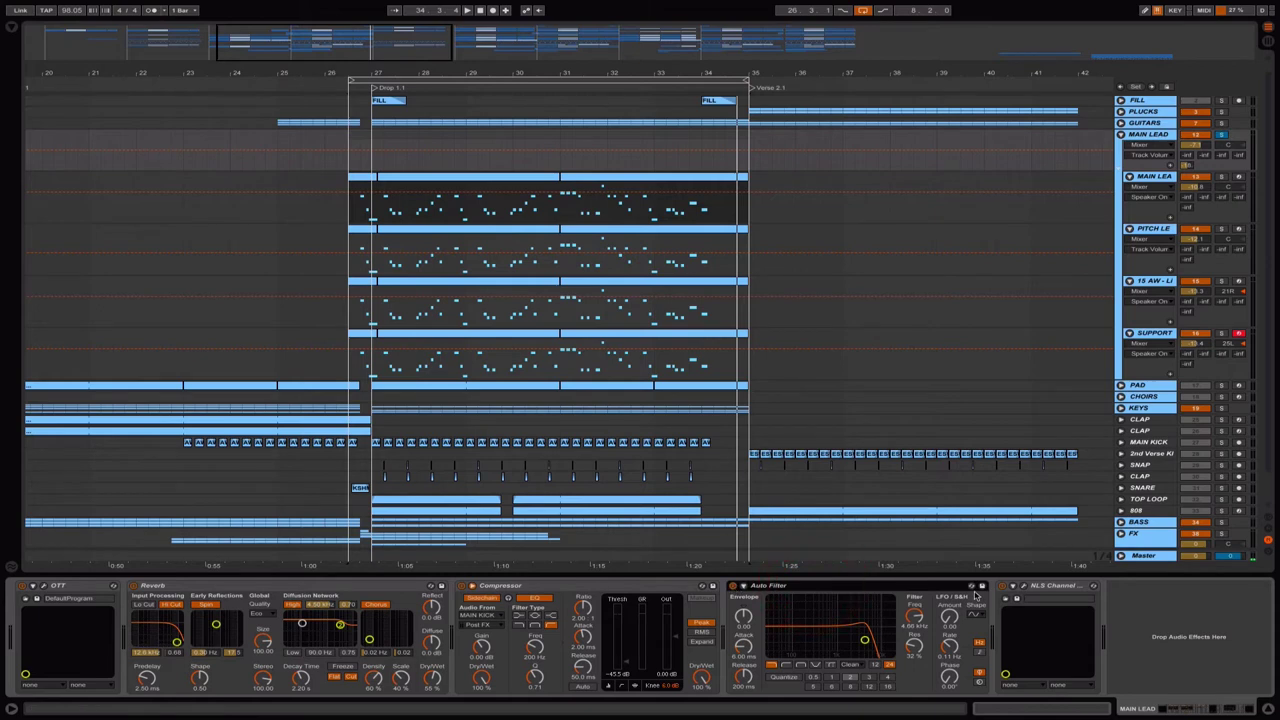
Open the MAIN LEAD group's NLS Channel plugin and show its VCA groups console.
left_click(1063, 589)
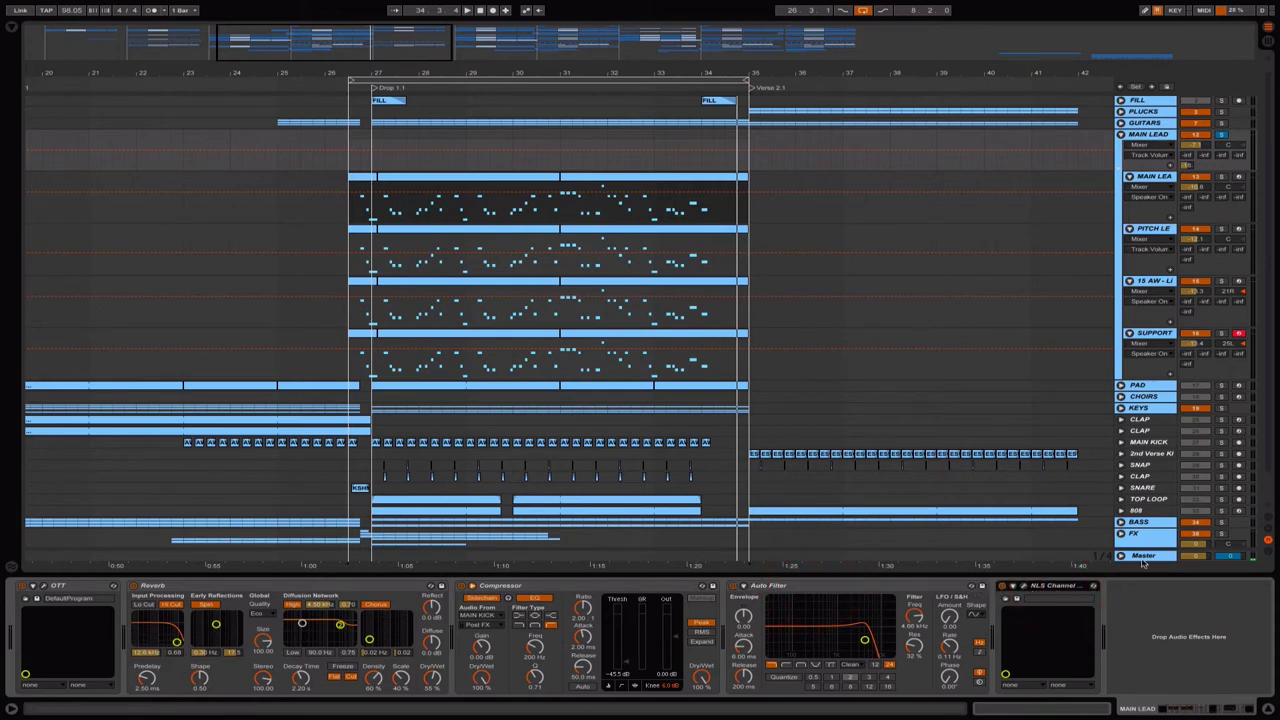
left_click(1023, 588)
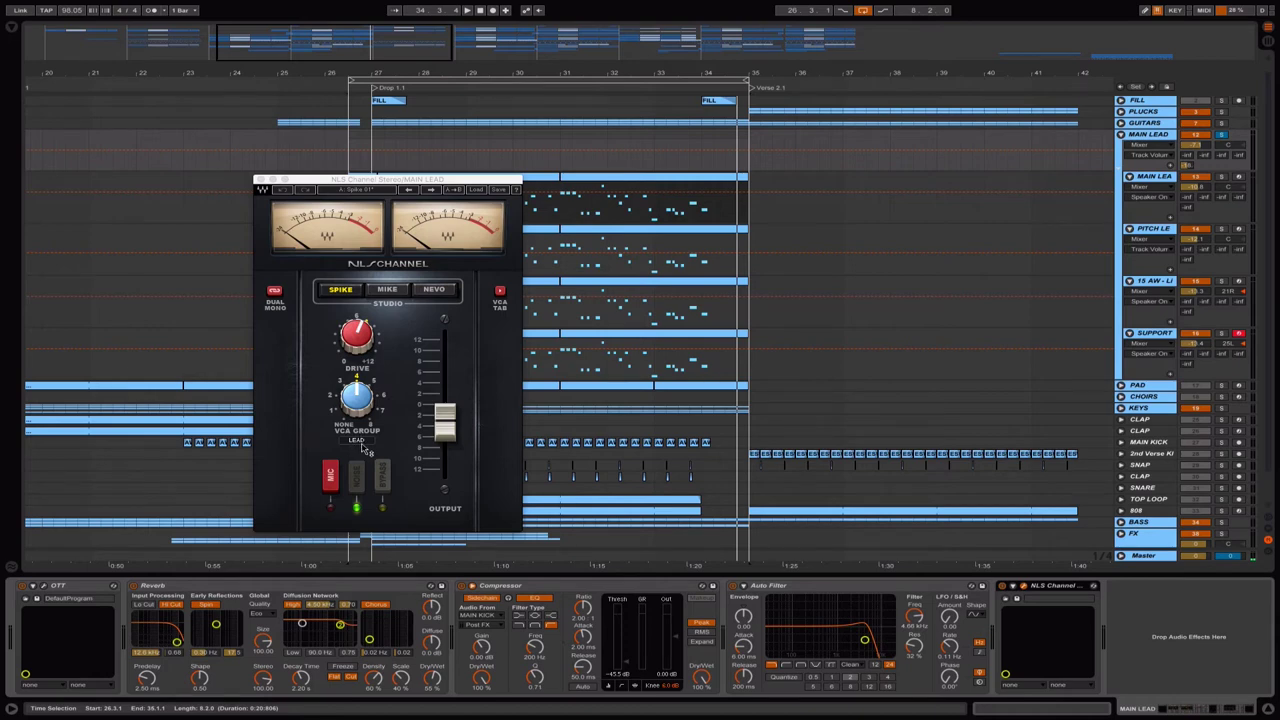
left_click(500, 293)
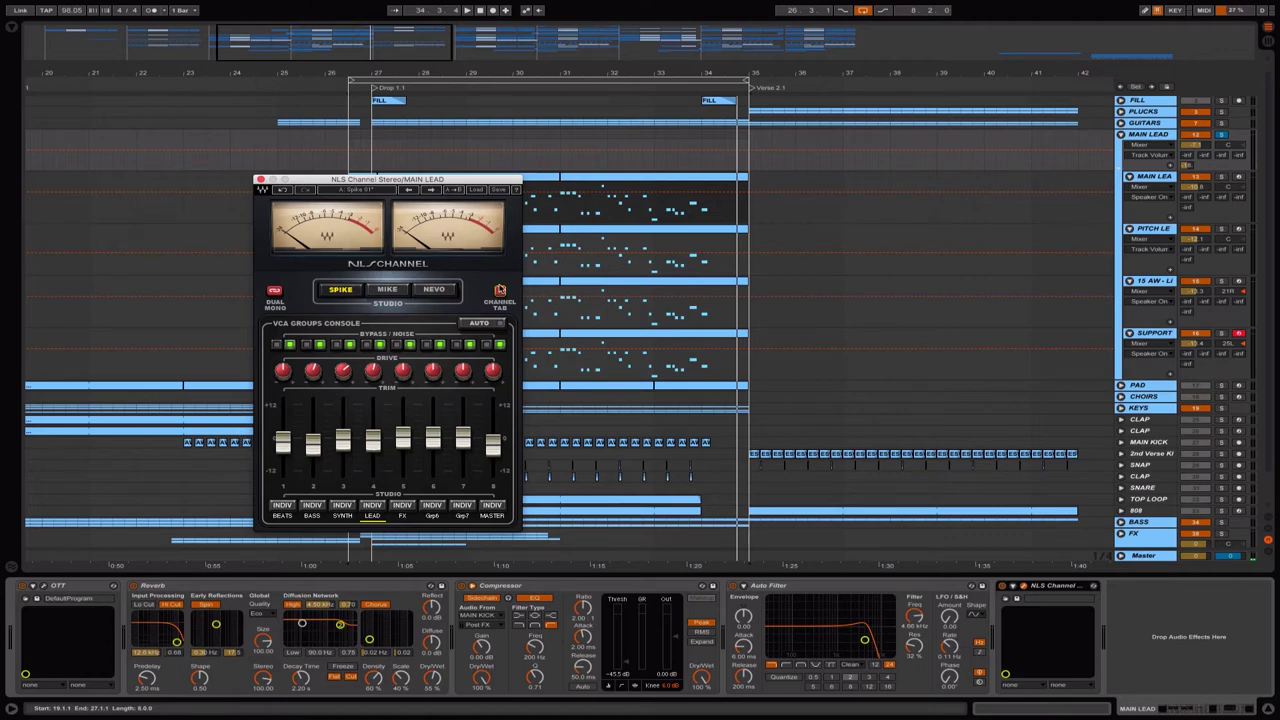
Return the MAIN LEAD group's NLS Channel to its channel controls, then show the Master track's NLS Buss plugin clear of the NUGEN Visualizer.
left_click(500, 292)
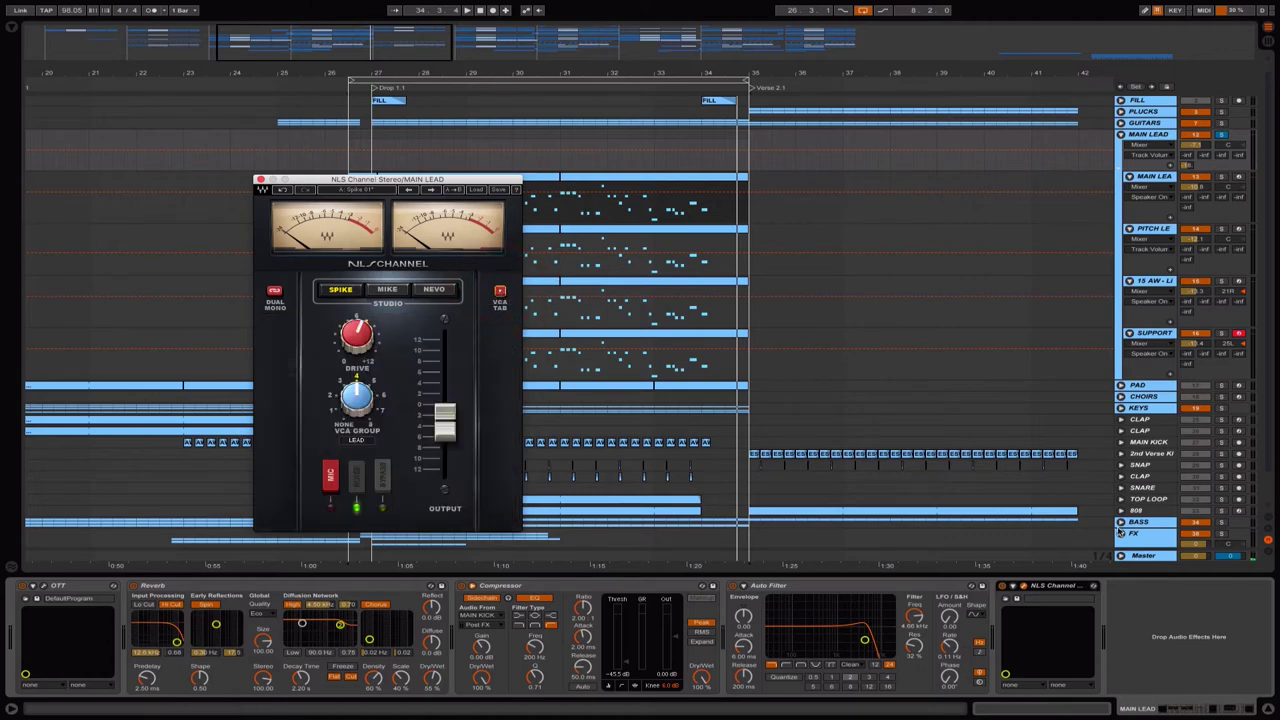
left_click(1143, 555)
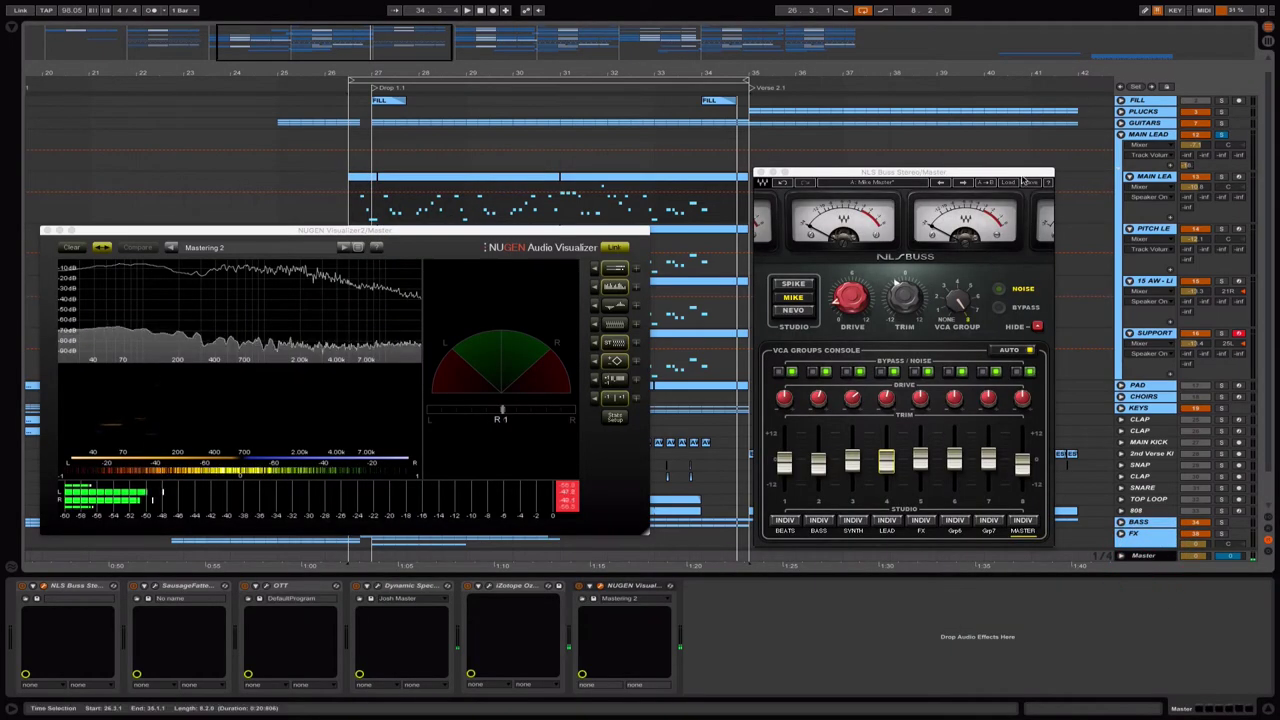
left_click_drag(1024, 178, 942, 164)
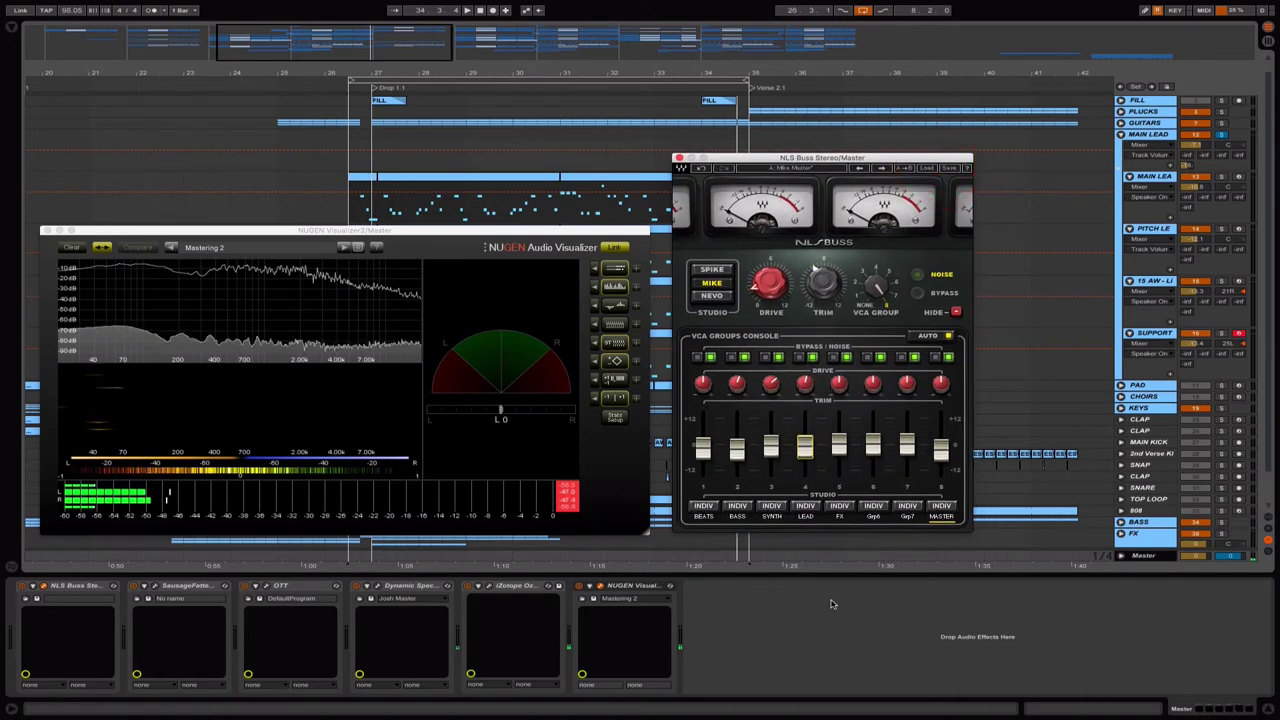
left_click_drag(904, 157, 894, 161)
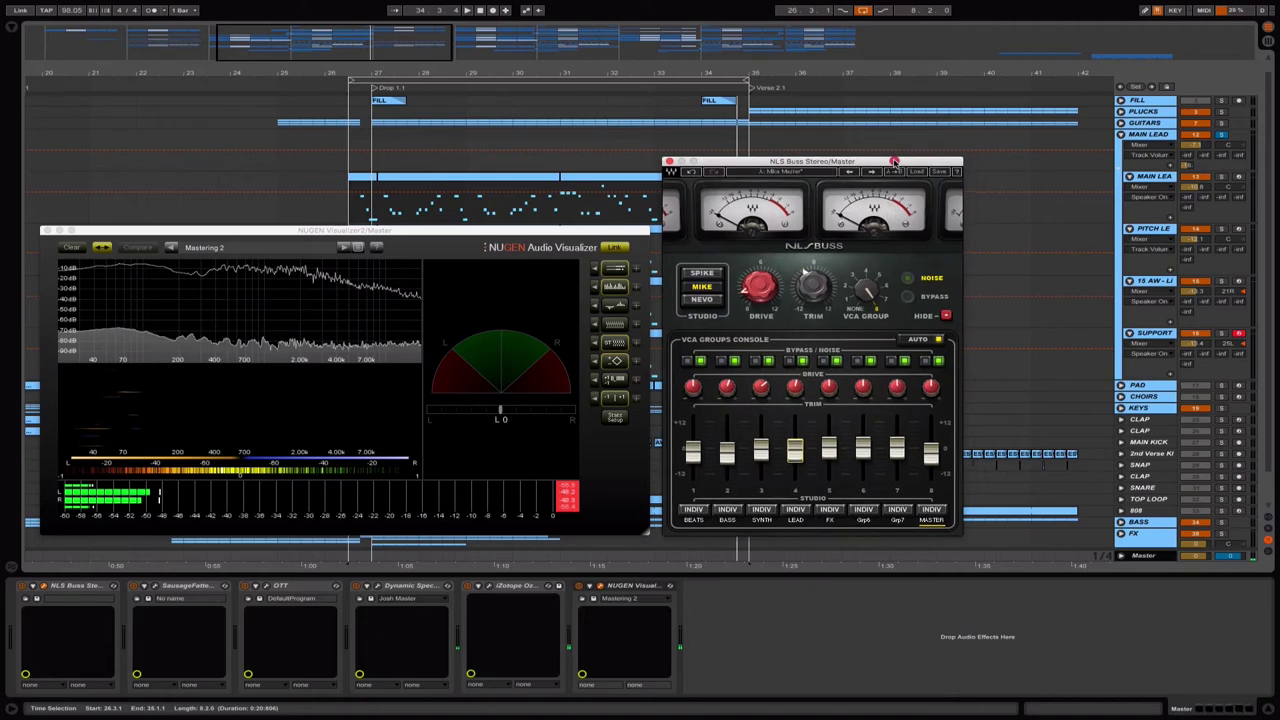
left_click_drag(800, 161, 818, 163)
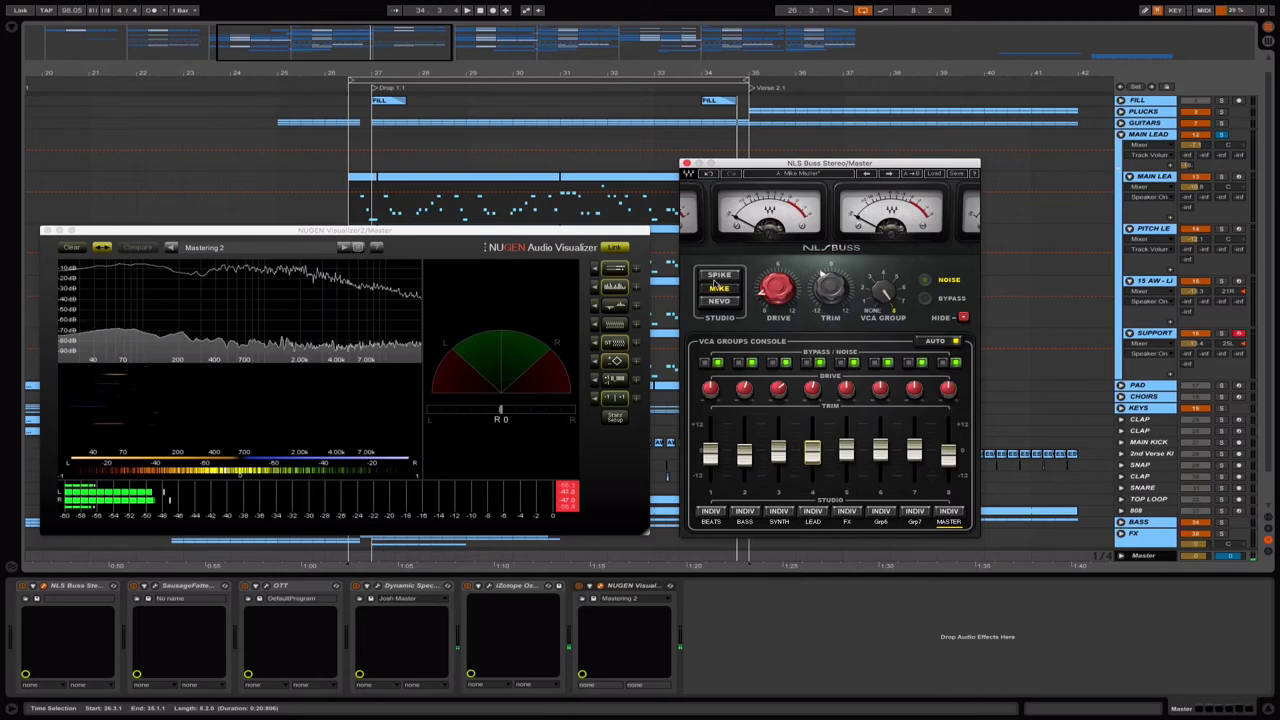
Collapse the MAIN LEAD group, then expand the PAD track and solo it with the whole arrangement in view.
left_click(1156, 136)
left_click(1121, 134)
left_click(1145, 158)
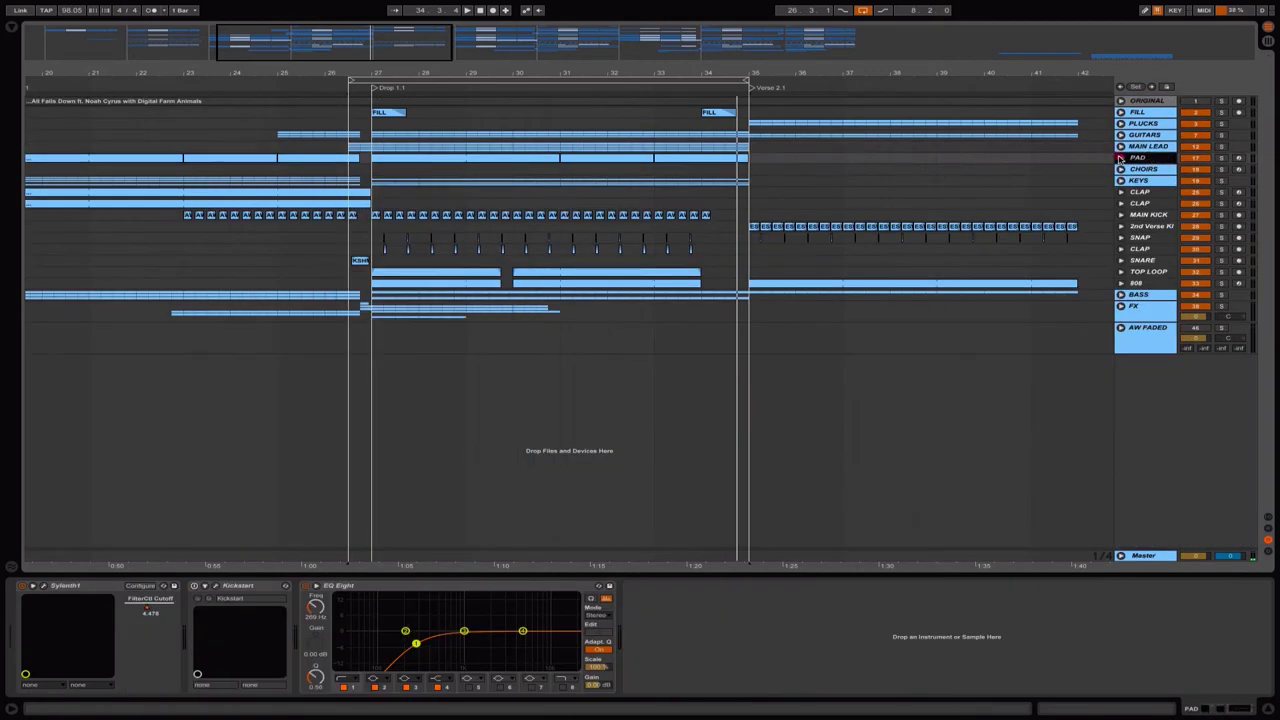
left_click(1121, 158)
left_click_drag(413, 46, 413, 6)
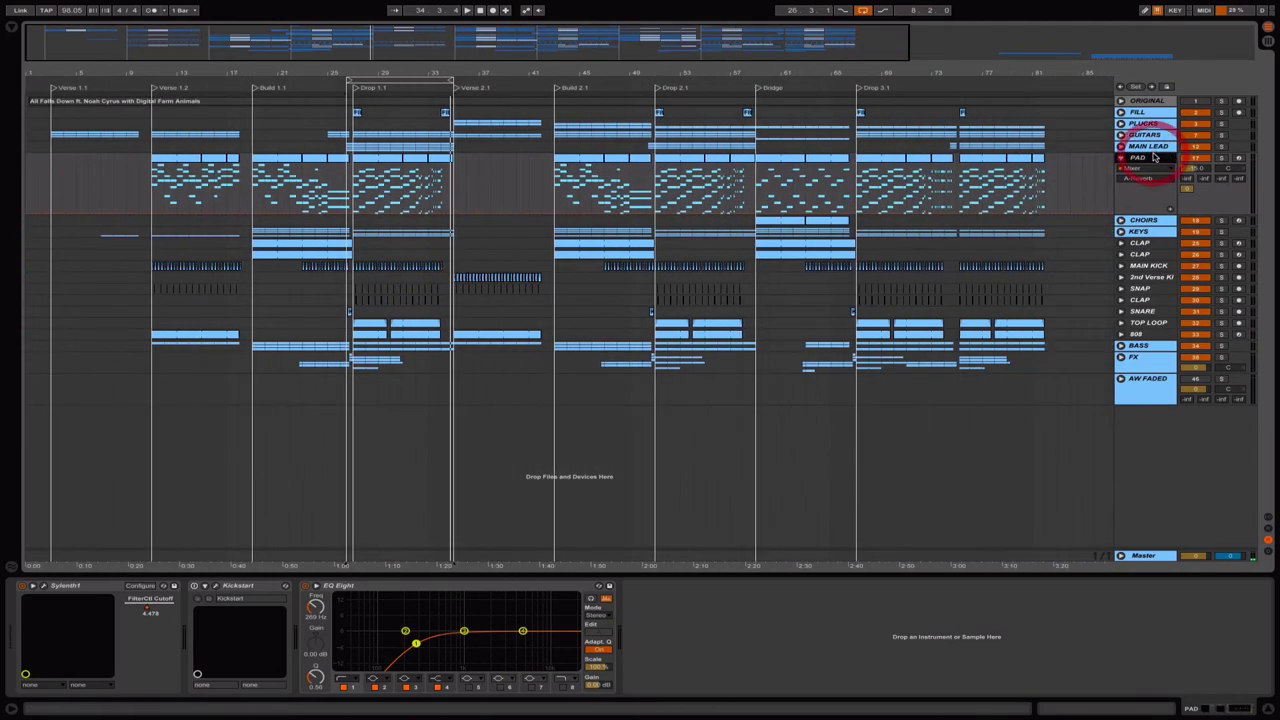
left_click(1220, 162)
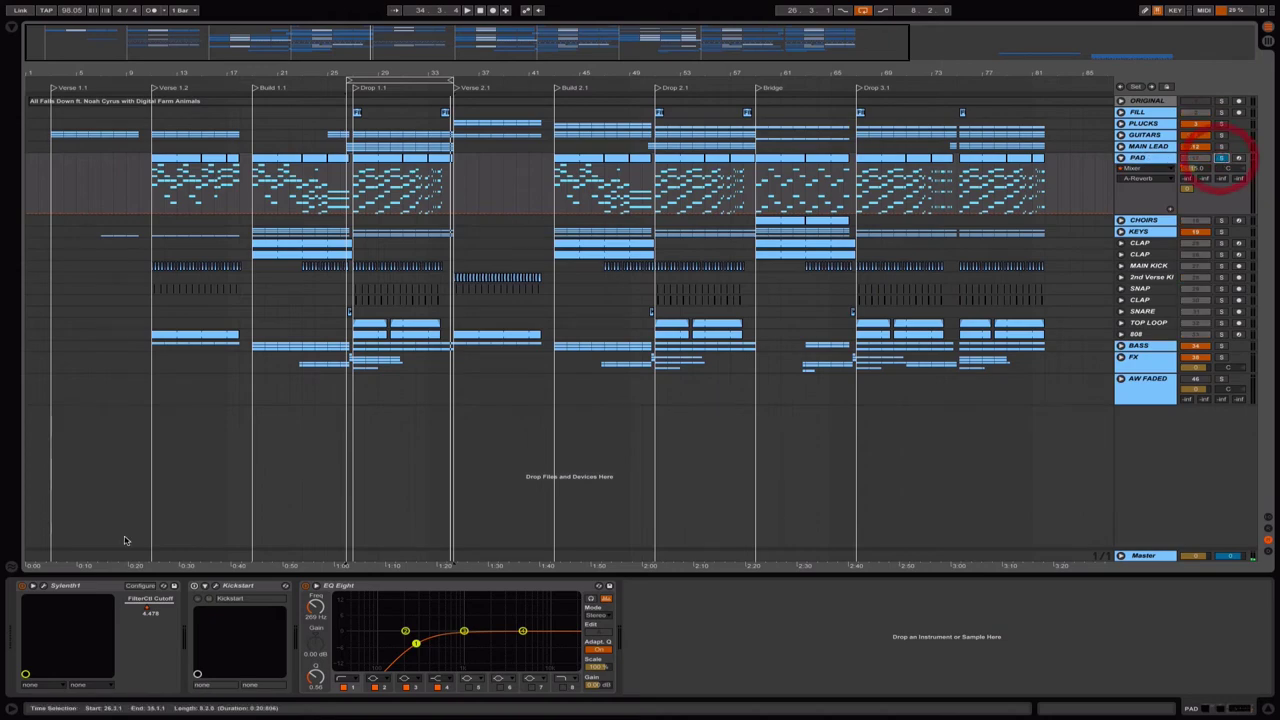
Open the PAD track's Sylenth1 and show the preset PD SlowString in its preset list, keeping it selected.
left_click(42, 585)
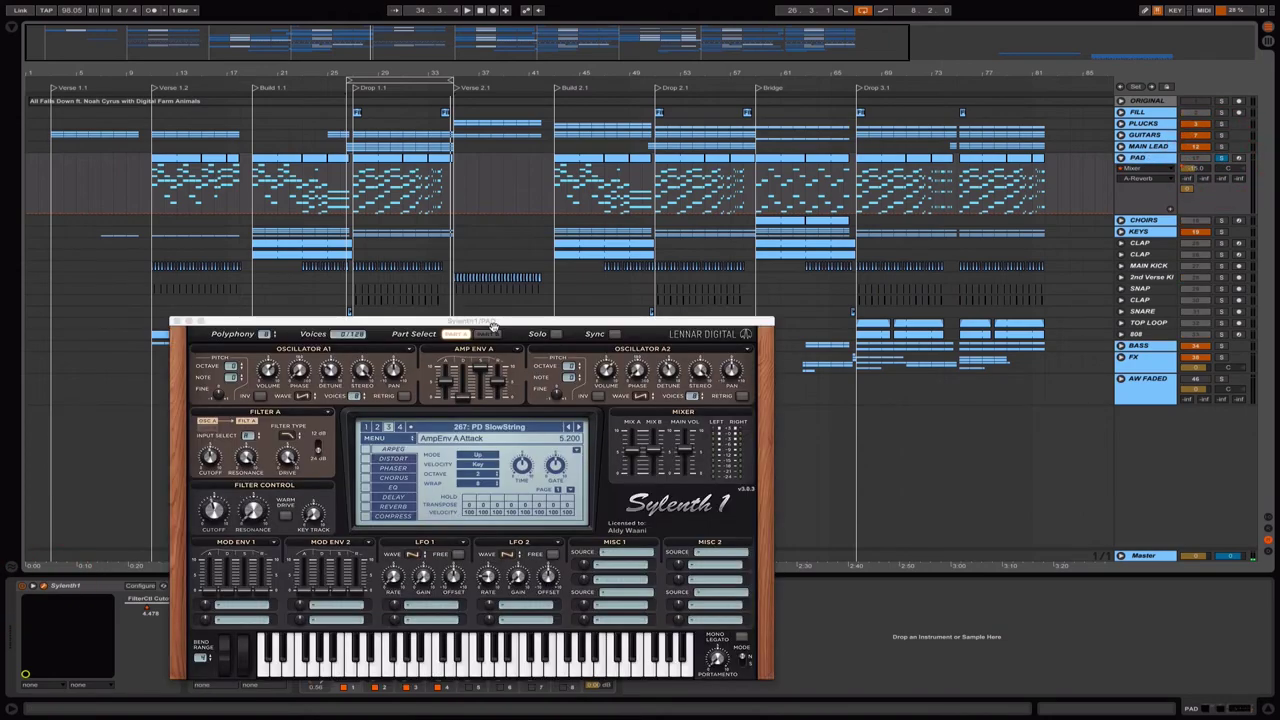
left_click_drag(506, 323, 598, 237)
left_click(524, 344)
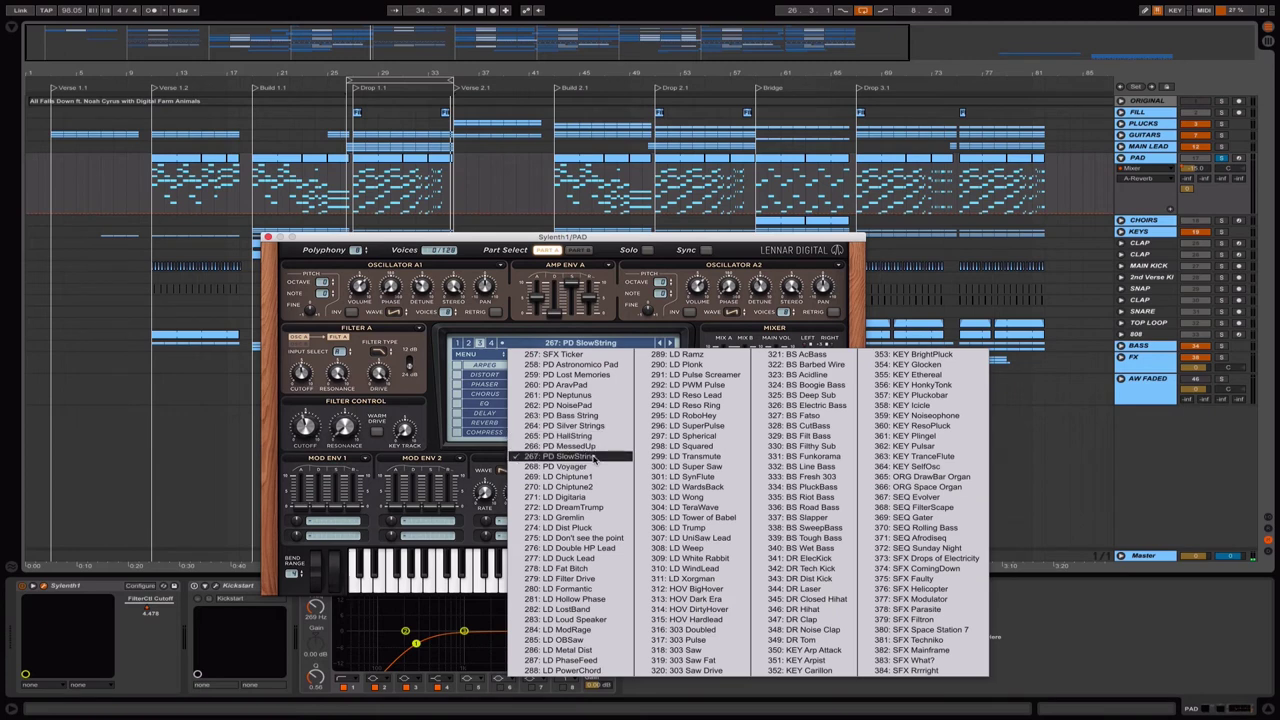
left_click(664, 241)
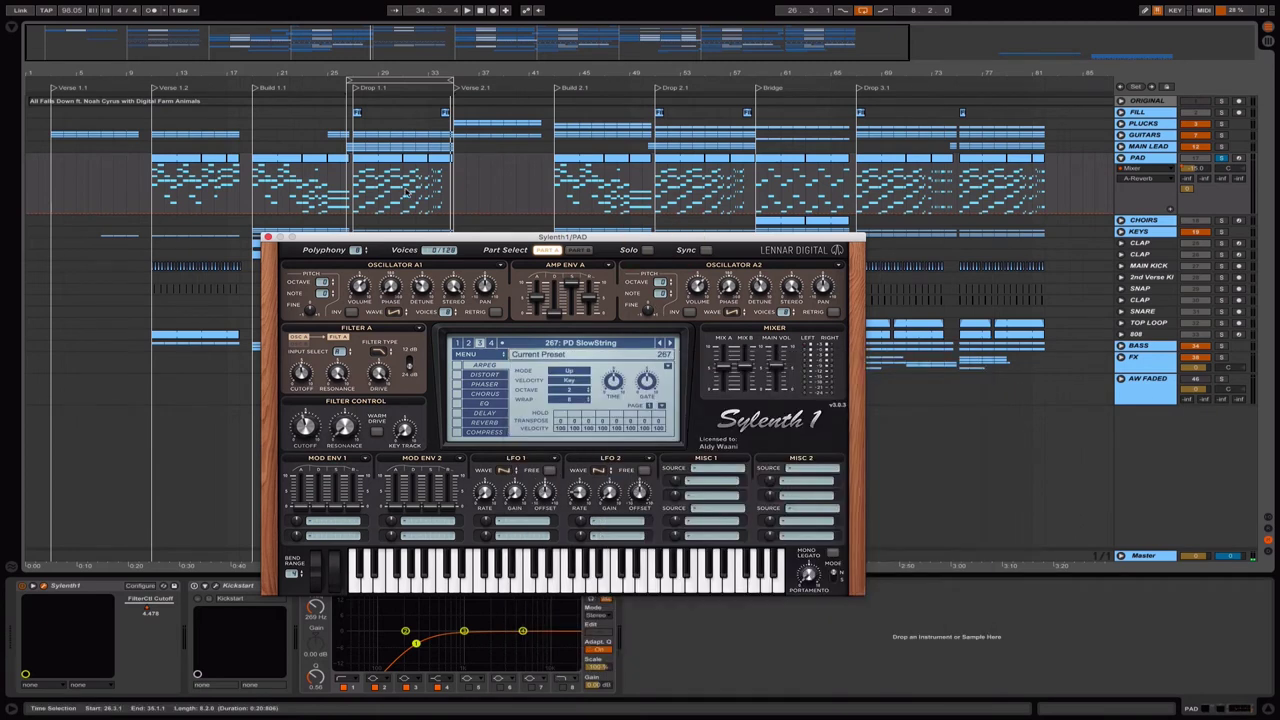
Play the soloed PAD track from Verse 1.2, then remove its solo.
left_click(155, 187)
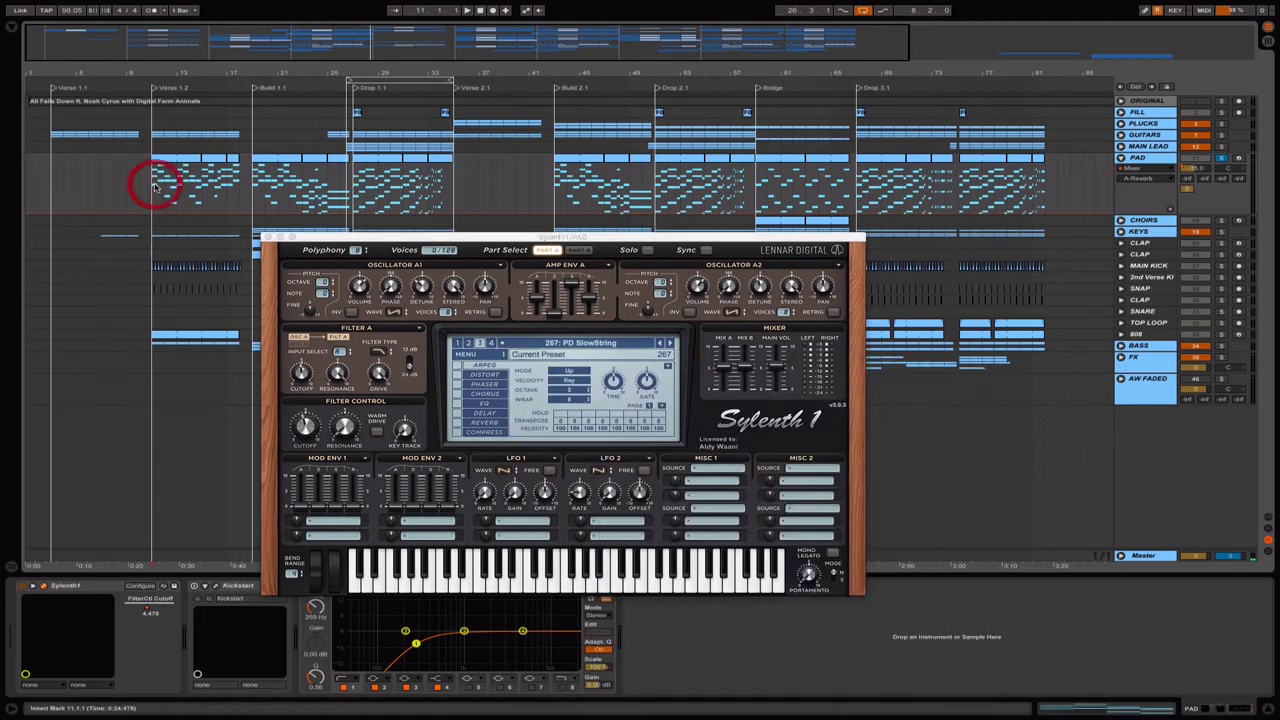
key("space")
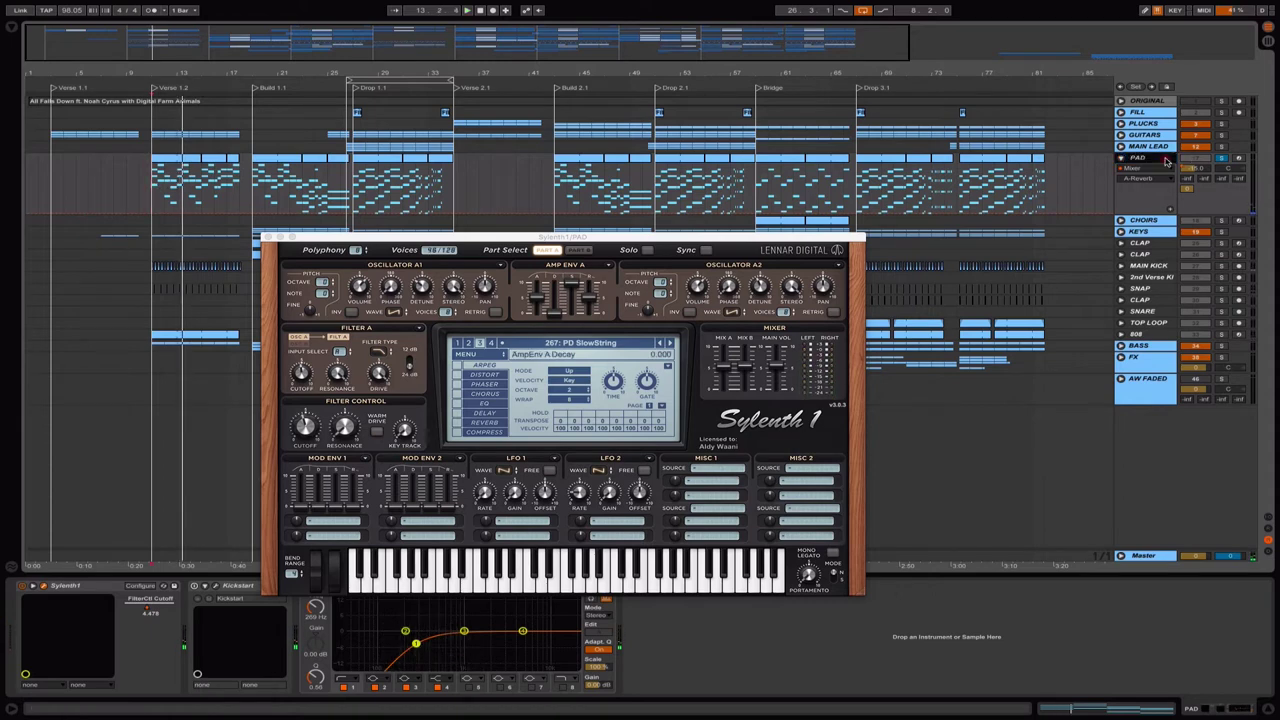
left_click(1224, 163)
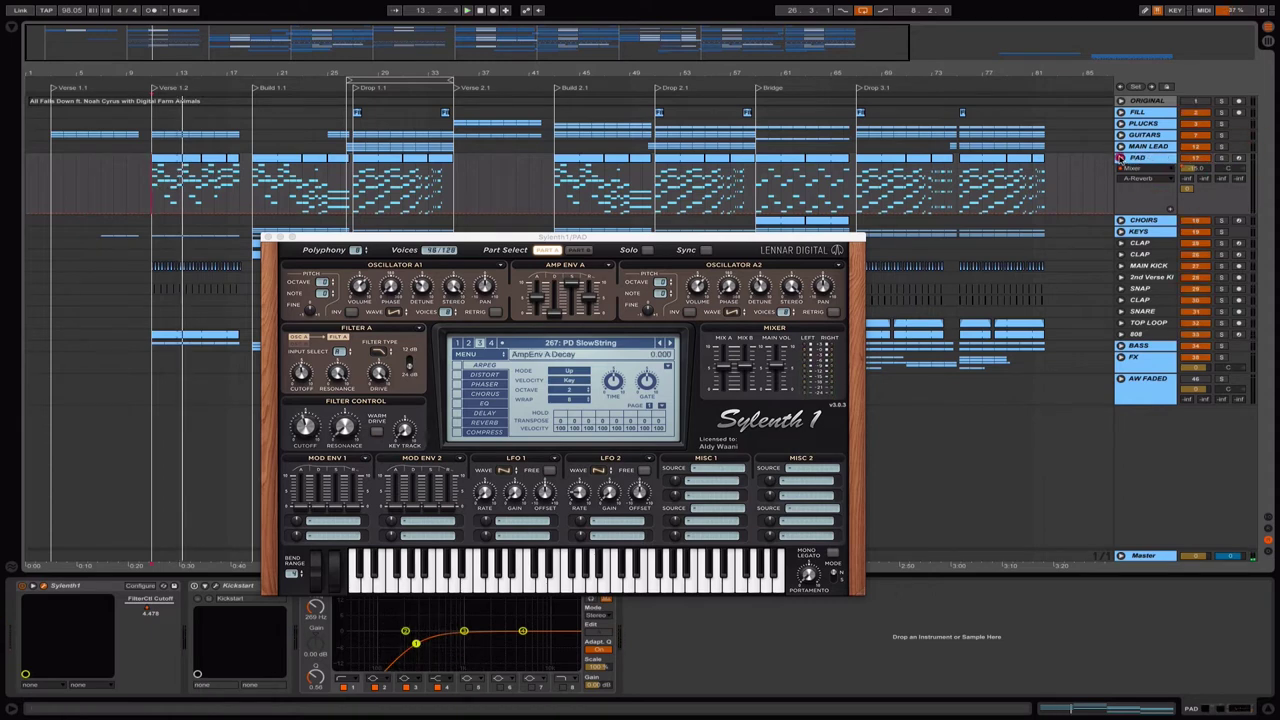
Collapse the PAD track and expand the CHOIRS track to show its MIDI clips in the Bridge.
left_click(1121, 158)
left_click(1124, 171)
left_click(1122, 170)
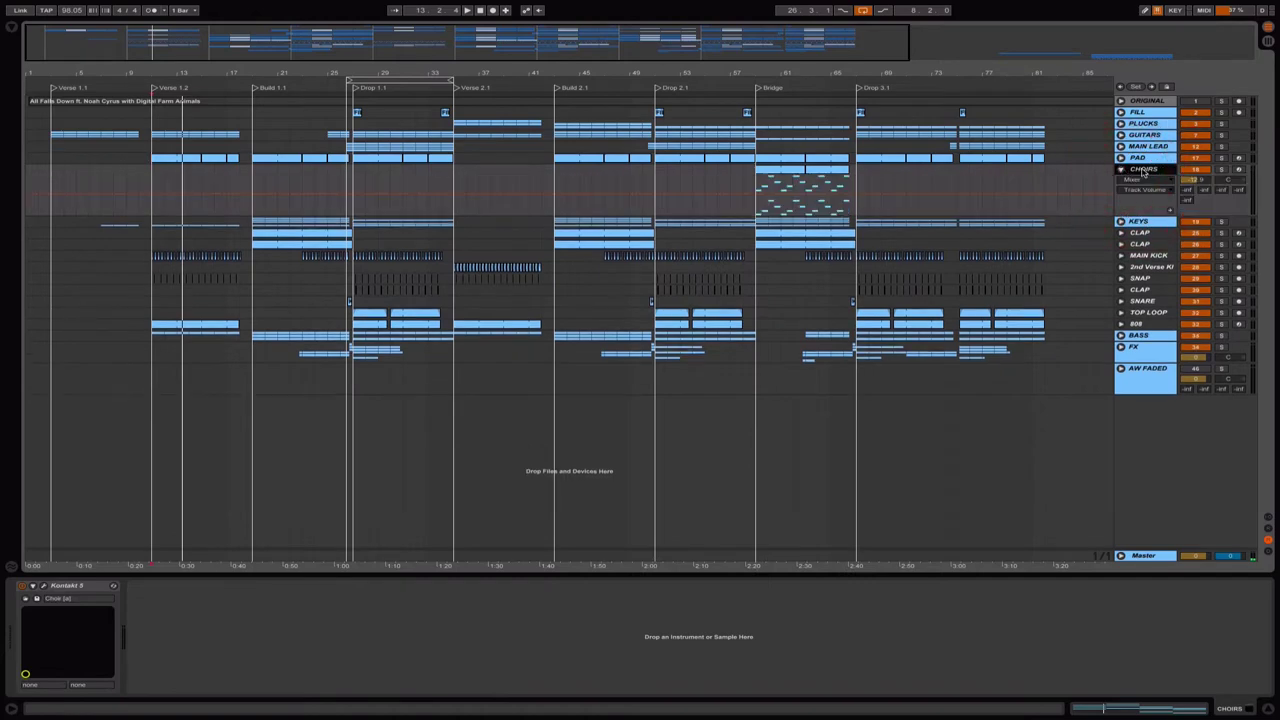
left_click_drag(646, 45, 652, 188)
Solo the CHOIRS track and play it from the Bridge while showing its Kontakt 5 Choir instrument.
left_click(445, 184)
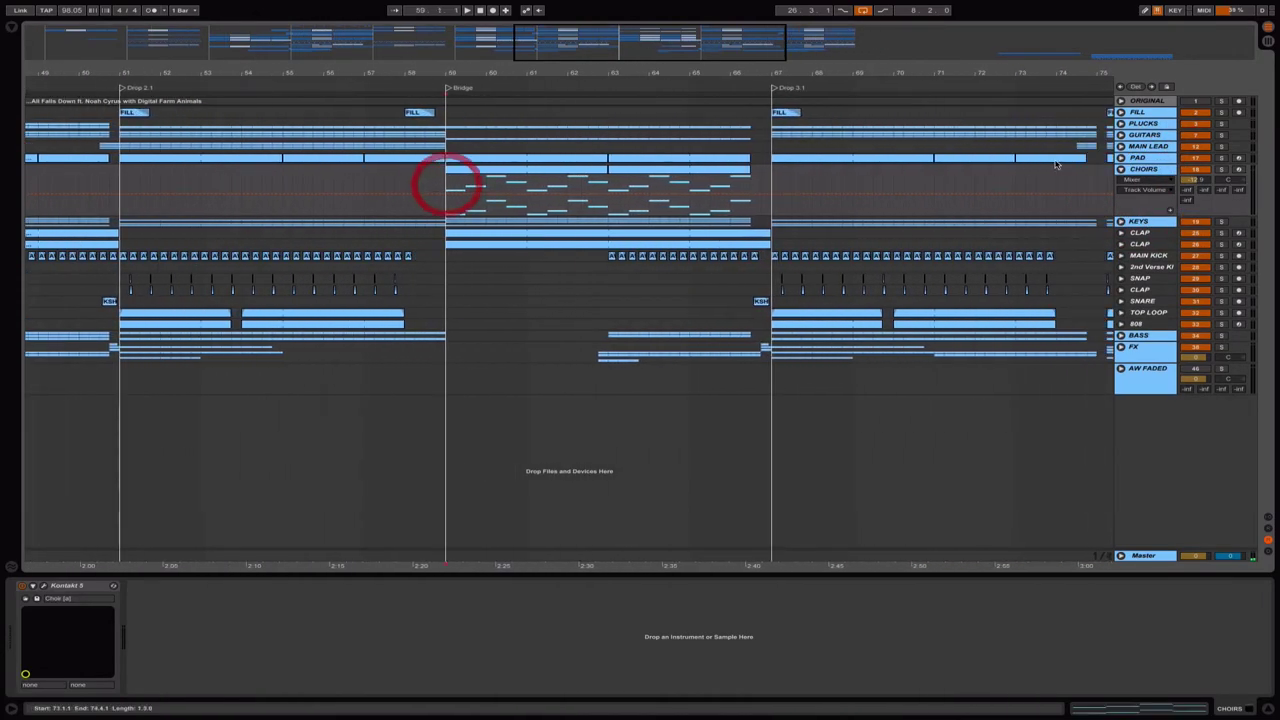
left_click(1221, 169)
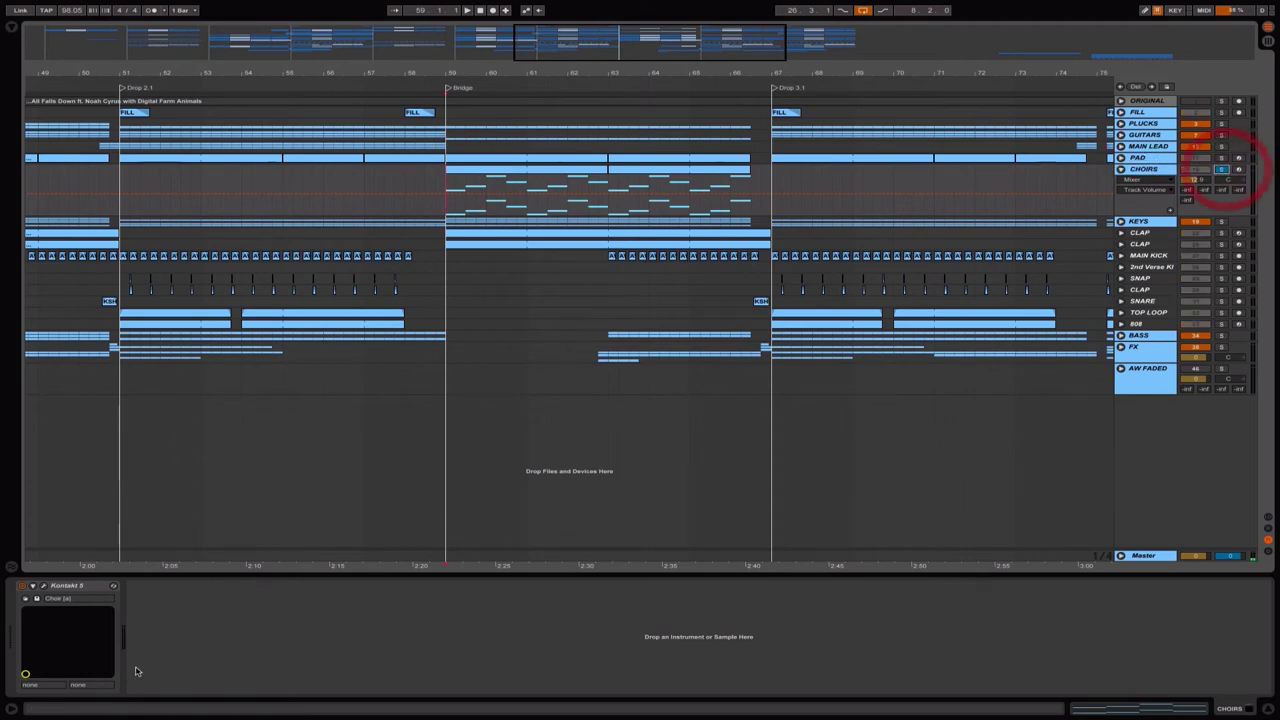
left_click(46, 586)
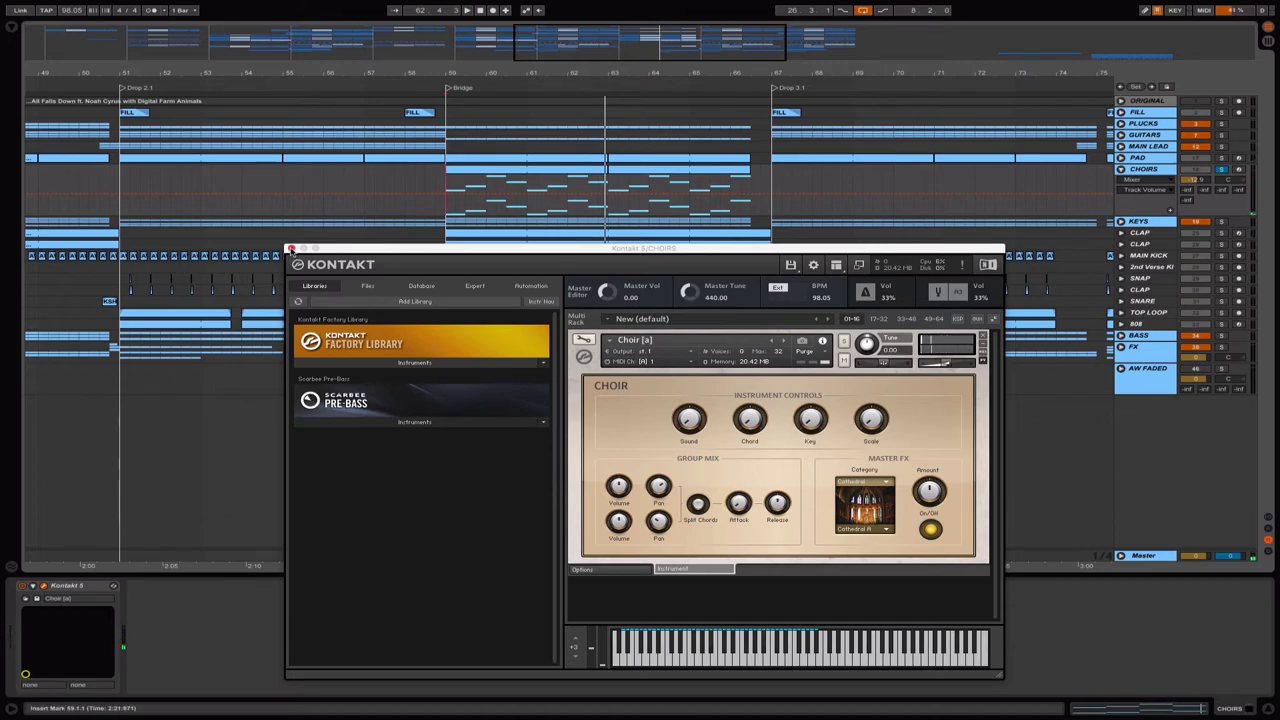
left_click(291, 249)
Expand and solo the KEYS group, bringing all its KEY tracks into view across the full arrangement.
mouse_move(313, 73)
left_mouse_down()
mouse_move(313, 56)
mouse_move(650, 32)
mouse_move(626, 28)
left_mouse_up()
left_click(1140, 221)
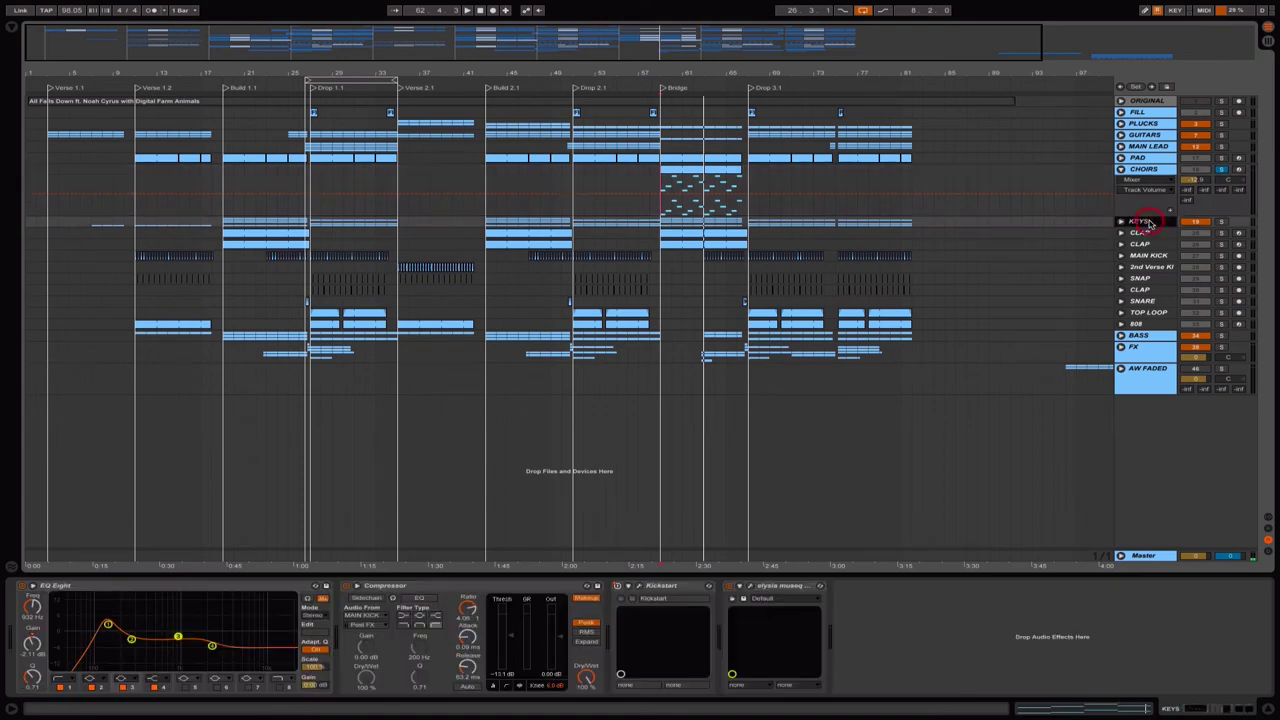
left_click(1121, 221)
left_click(1224, 221)
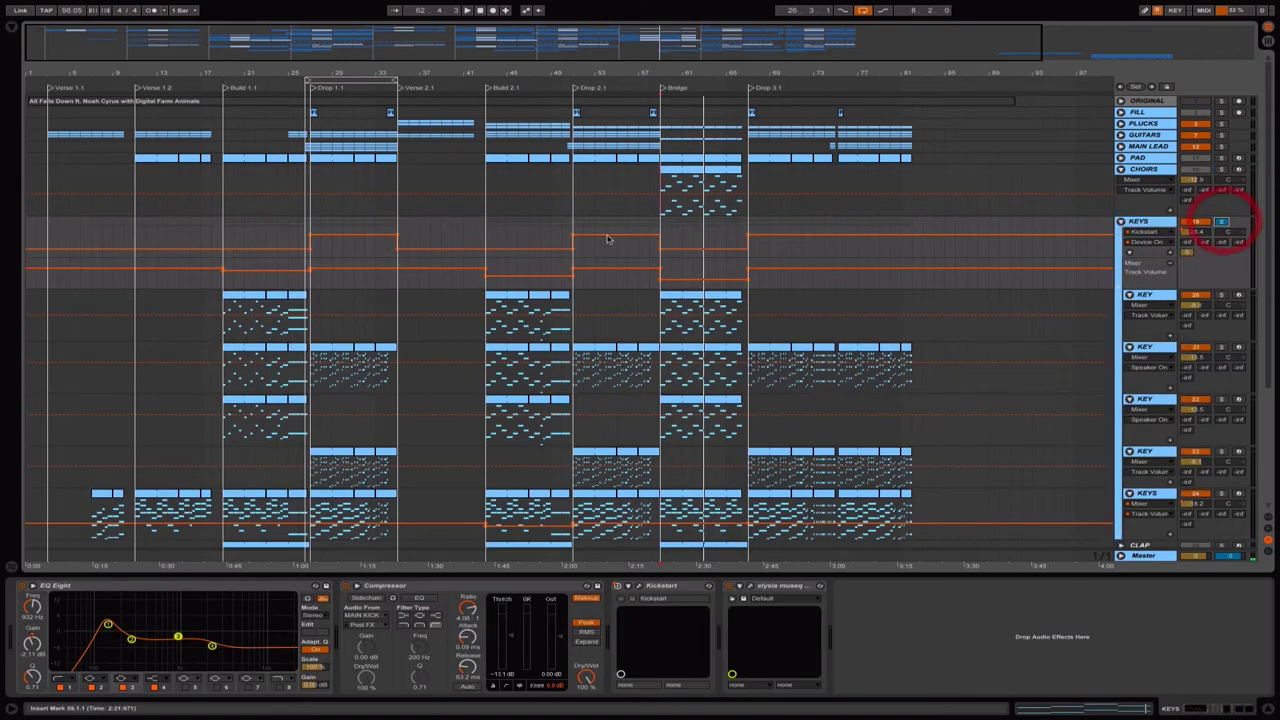
scroll(600, 243, "down", 2)
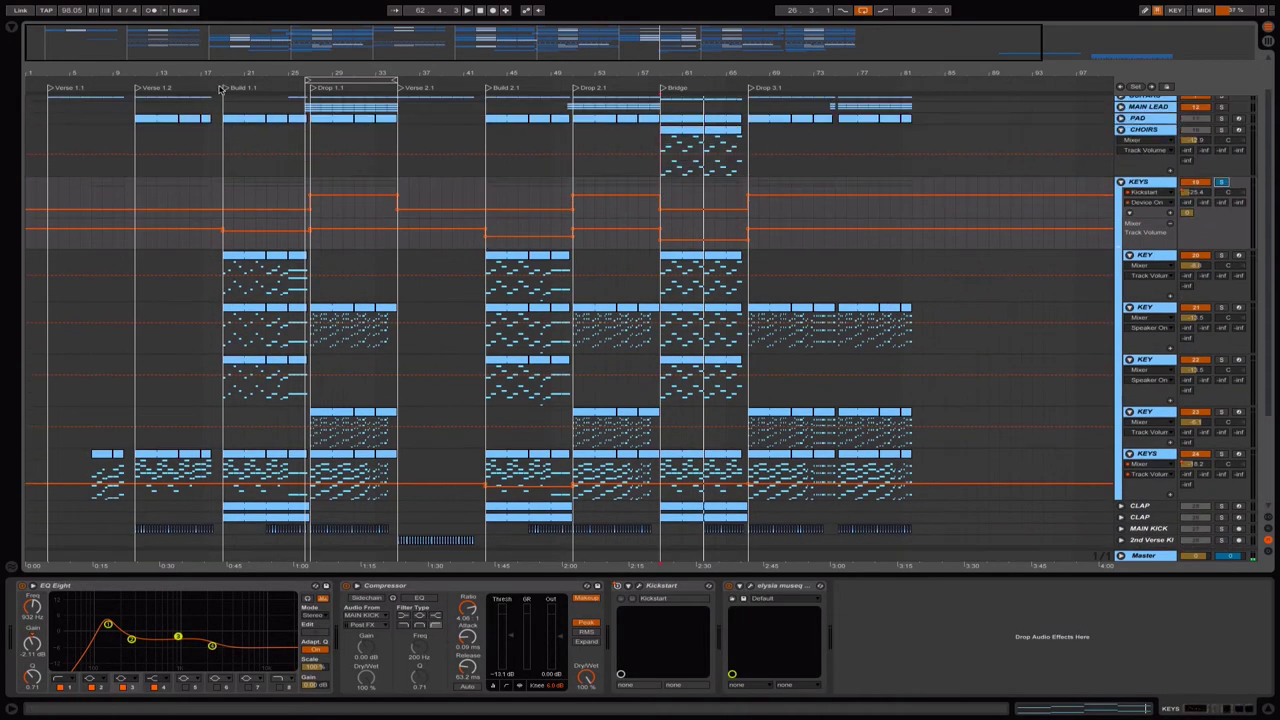
left_click_drag(220, 34, 220, 62)
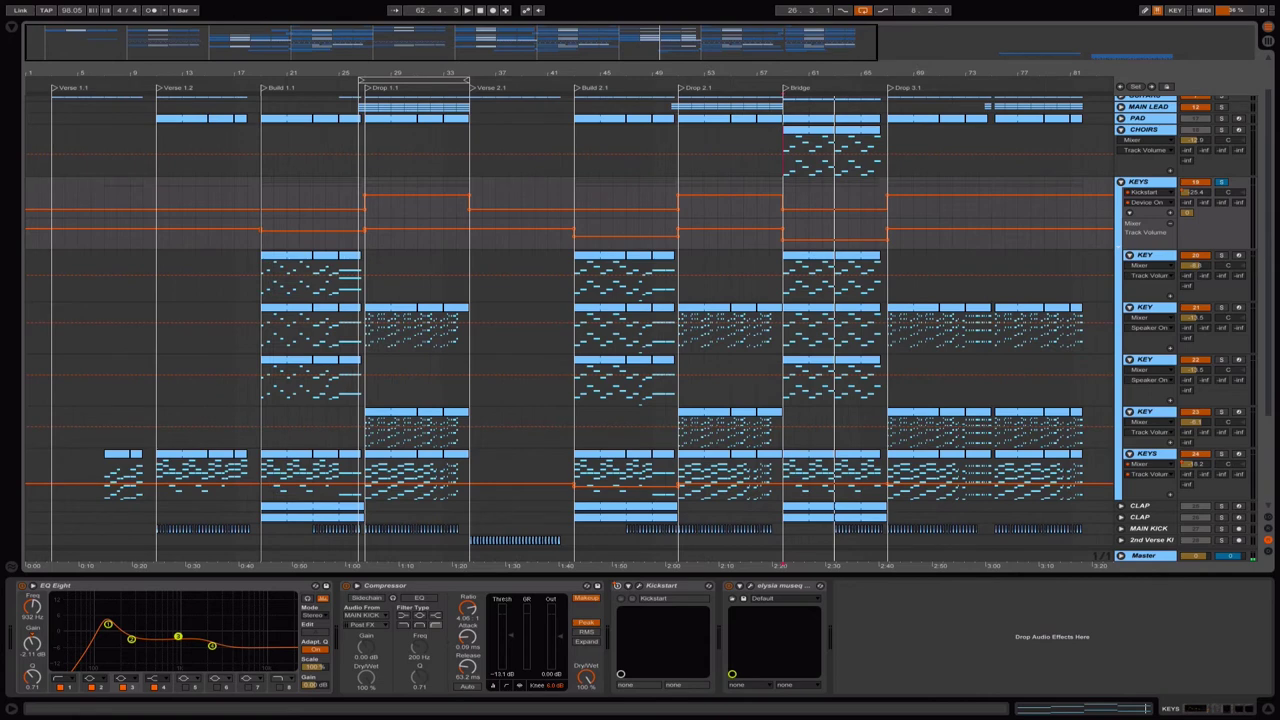
Play the soloed KEYS group from the Verse 1.1 section, then jump playback to Build 1.1 and follow it into the drop.
left_click(99, 88)
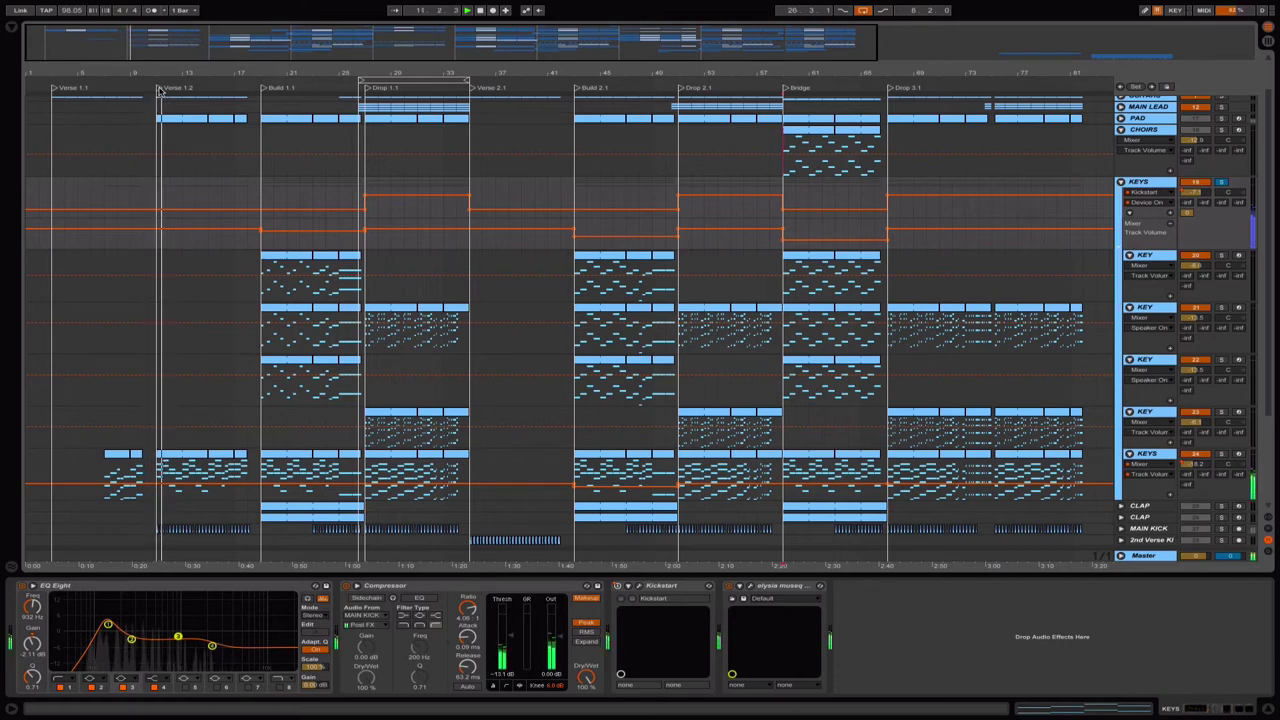
left_click(263, 90)
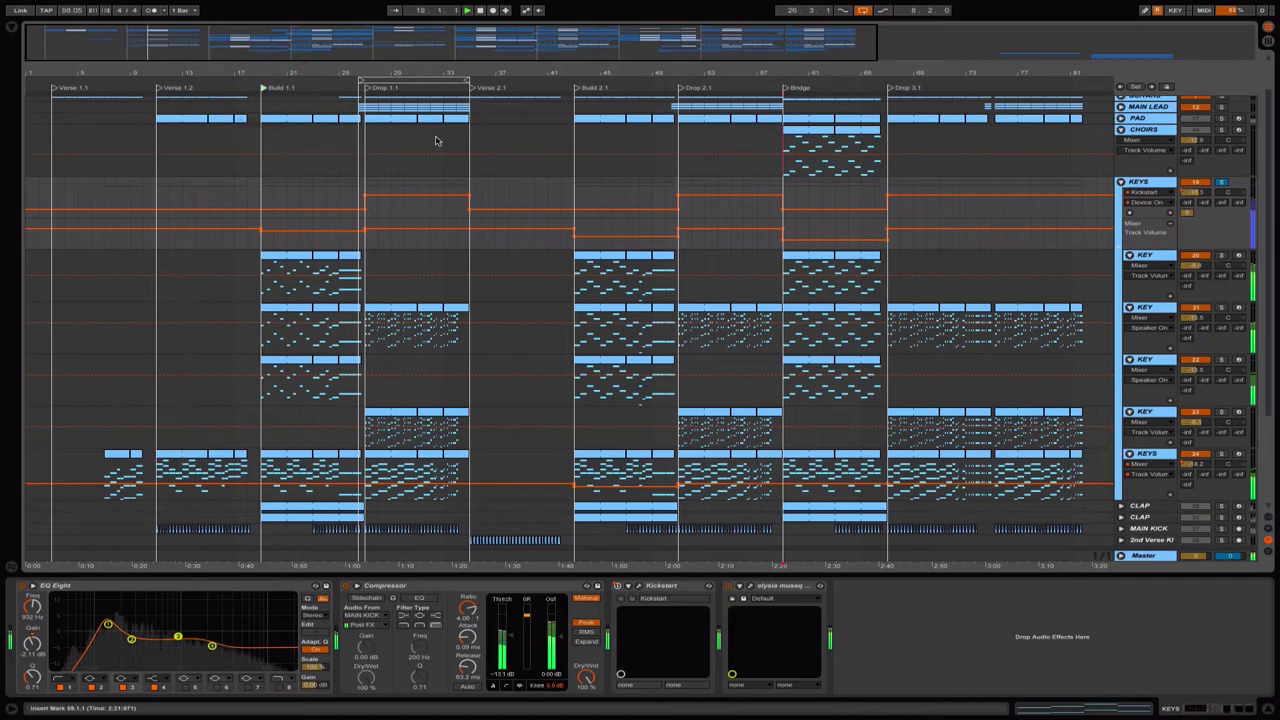
scroll(435, 140, "down", 2)
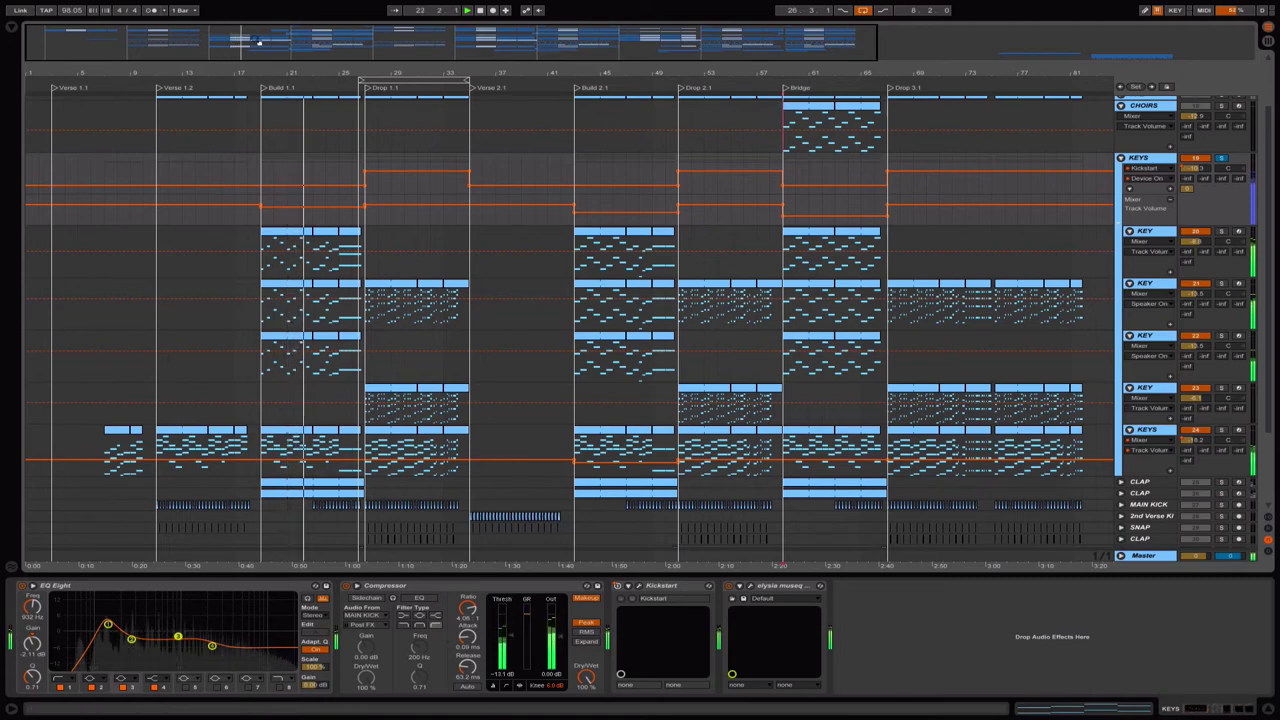
left_click_drag(257, 42, 257, 82)
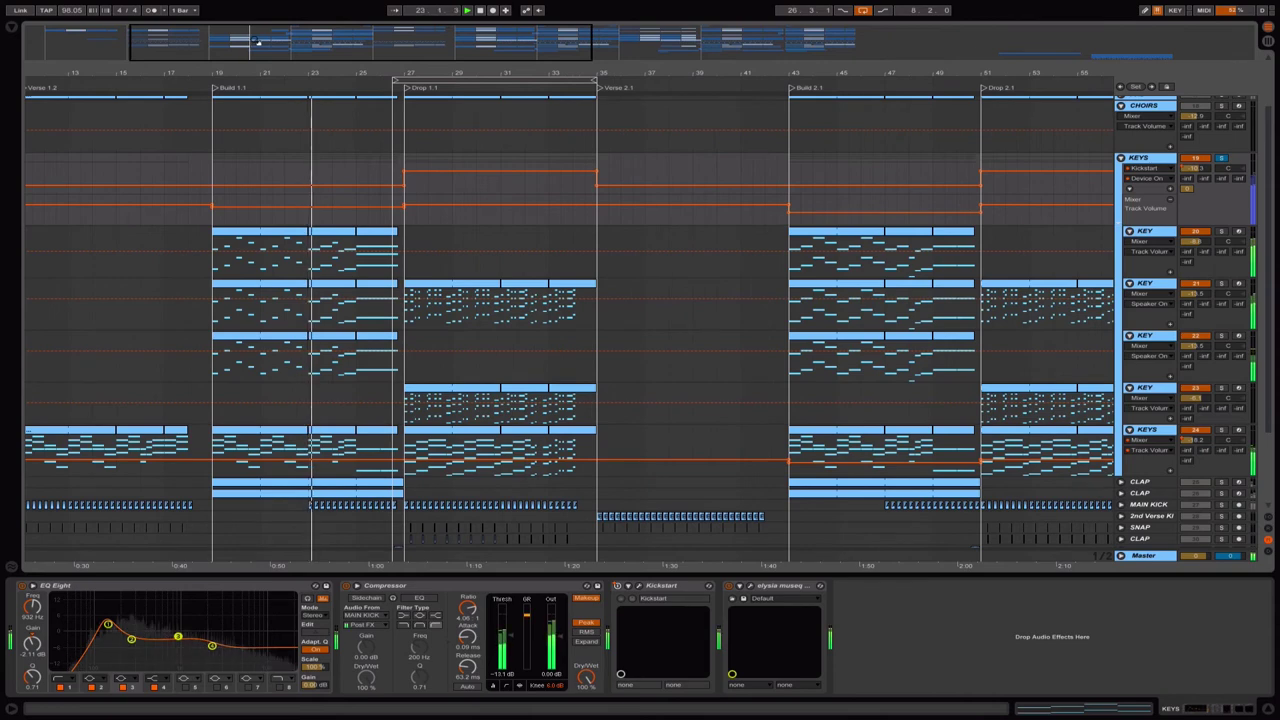
Select the first KEY track's Build 1.1 clip and show the track's Sylenth1 preset KEY Rhowdz in the preset list.
left_click(1148, 236)
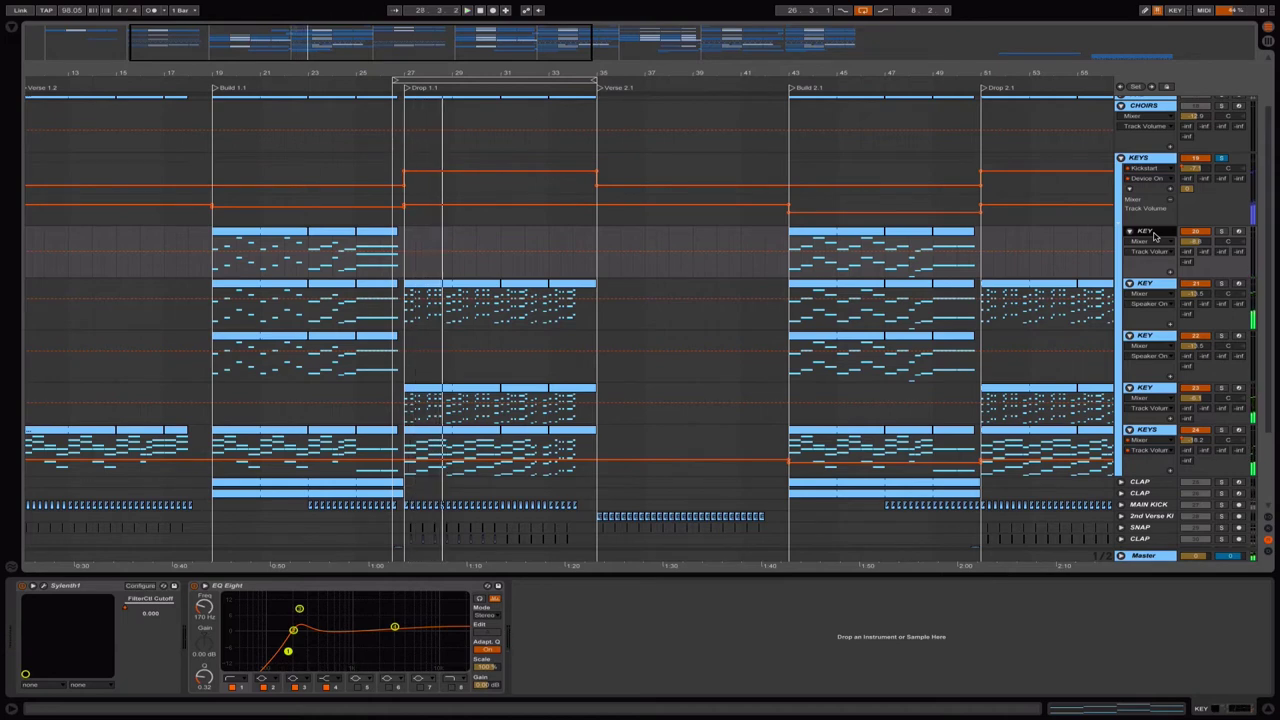
left_click(267, 238)
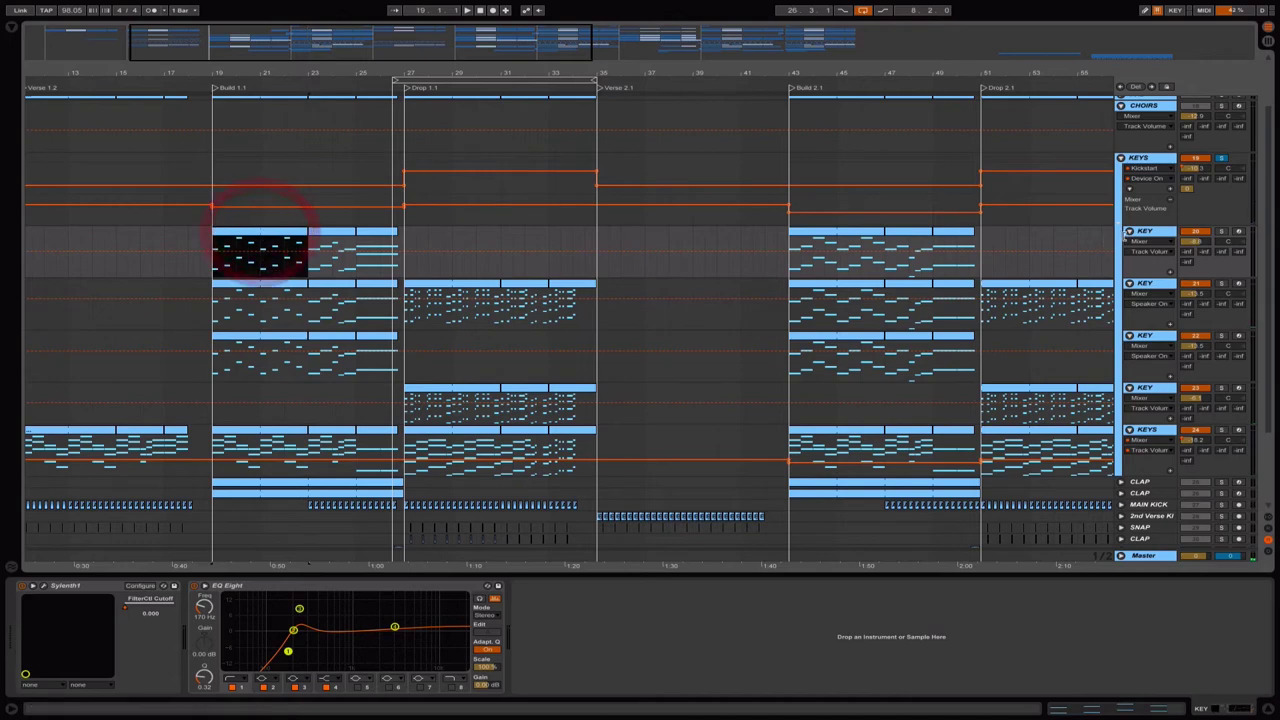
left_click(1146, 234)
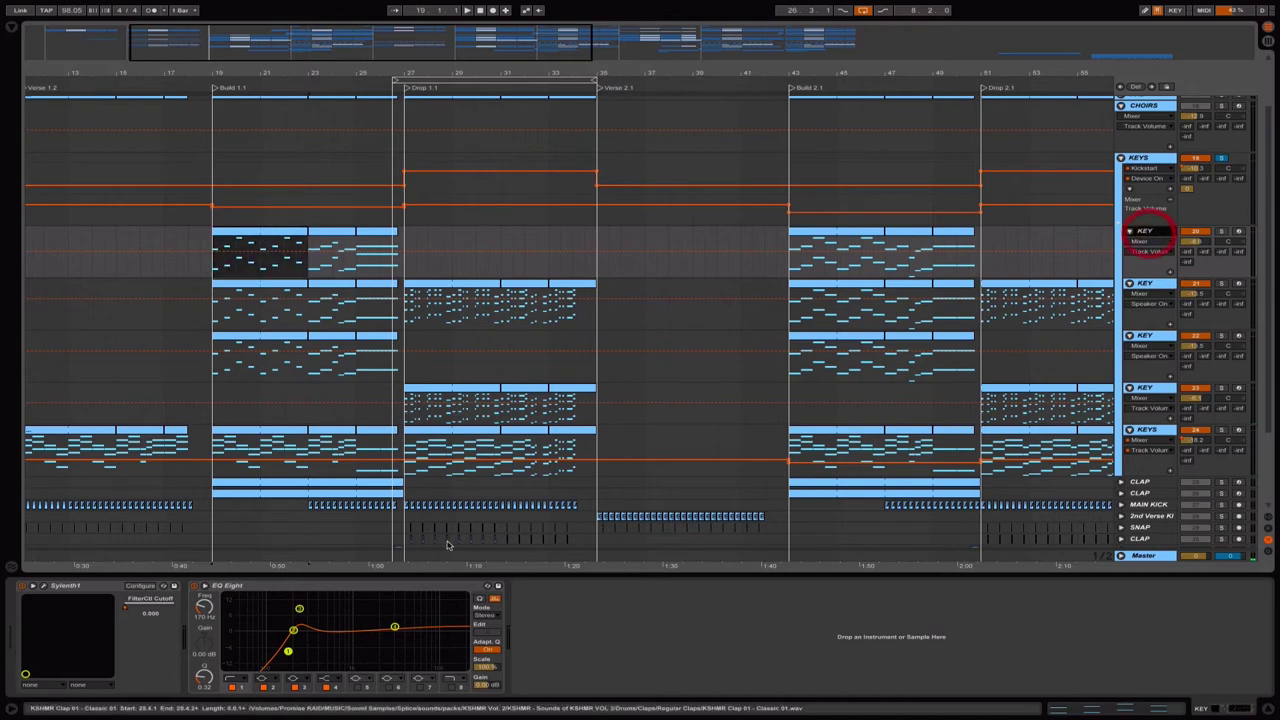
left_click(40, 587)
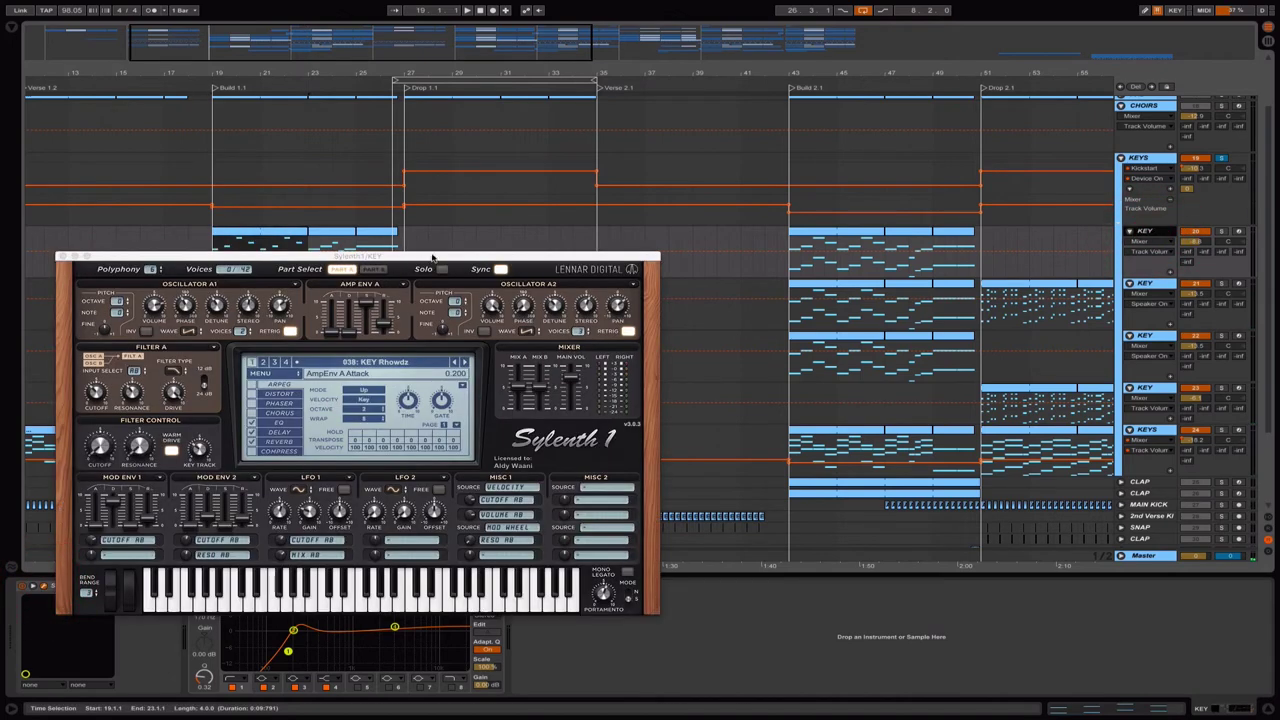
left_click_drag(432, 257, 639, 216)
left_click(586, 320)
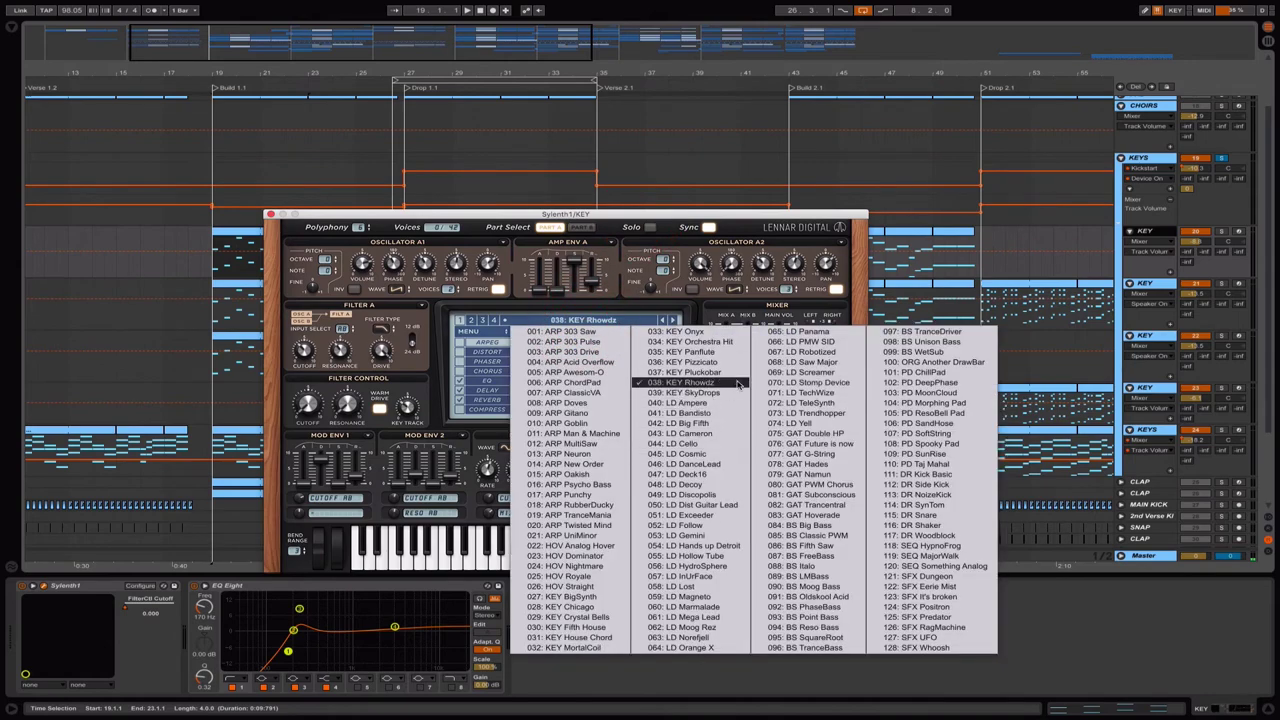
left_click(707, 214)
left_click_drag(707, 214, 988, 296)
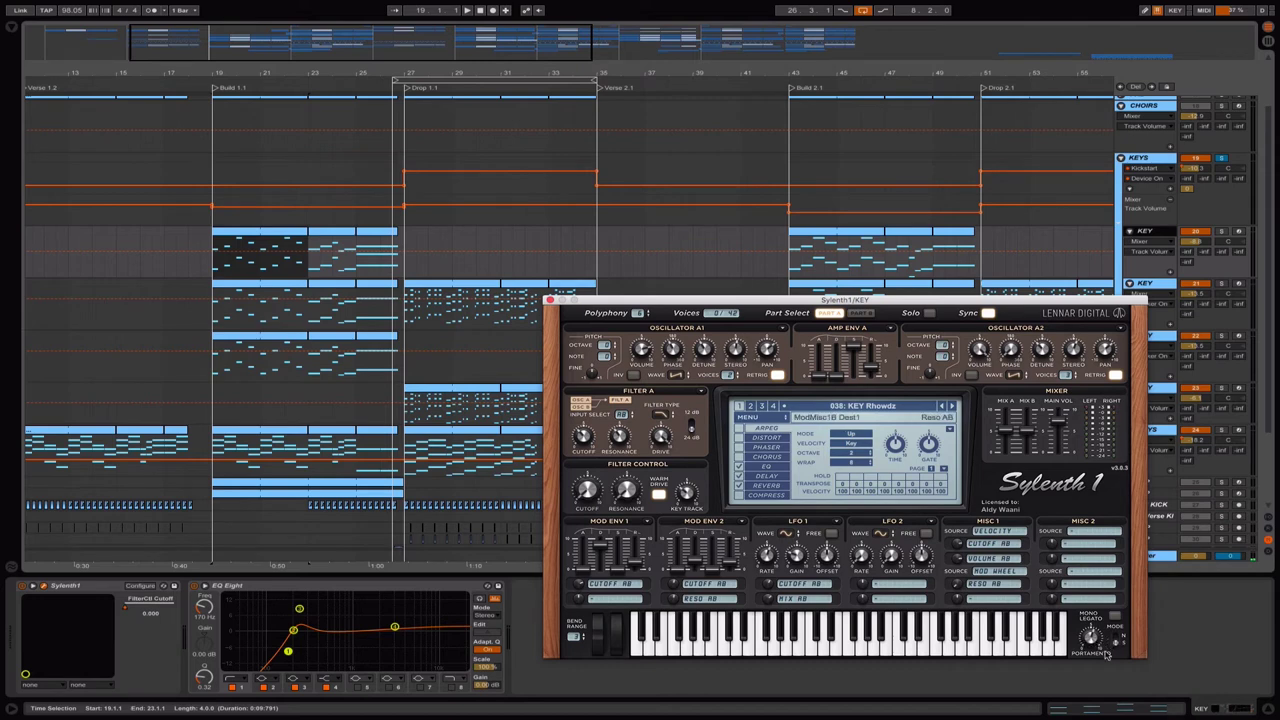
Solo the first KEY track and play its Build 1.1 clip with the Sylenth1 window moved off the track headers.
left_click(1165, 233)
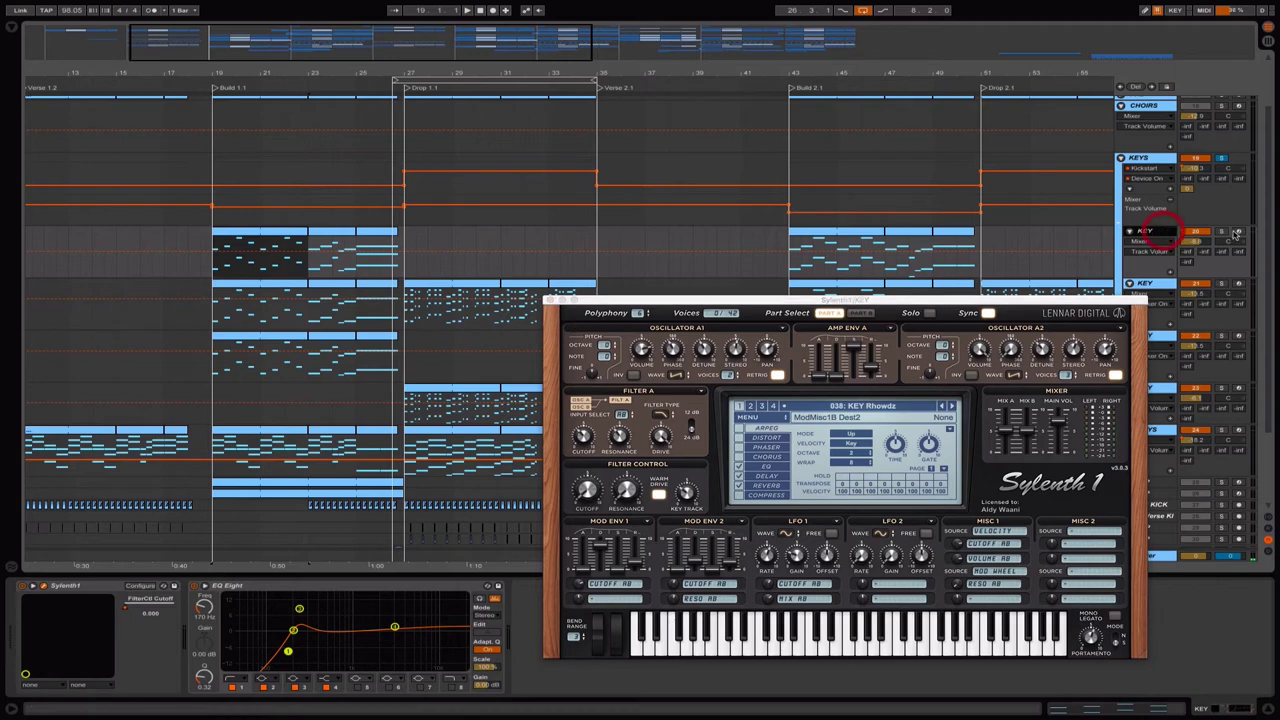
left_click(247, 237)
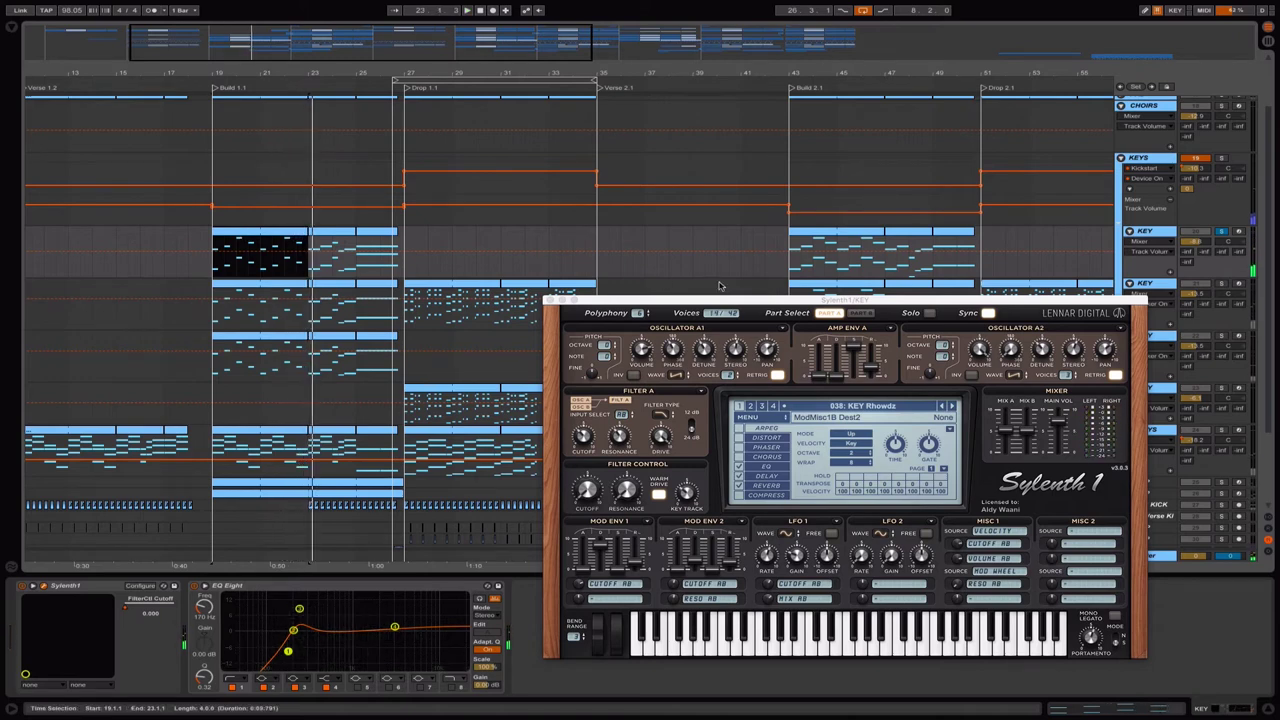
left_click_drag(729, 302, 620, 360)
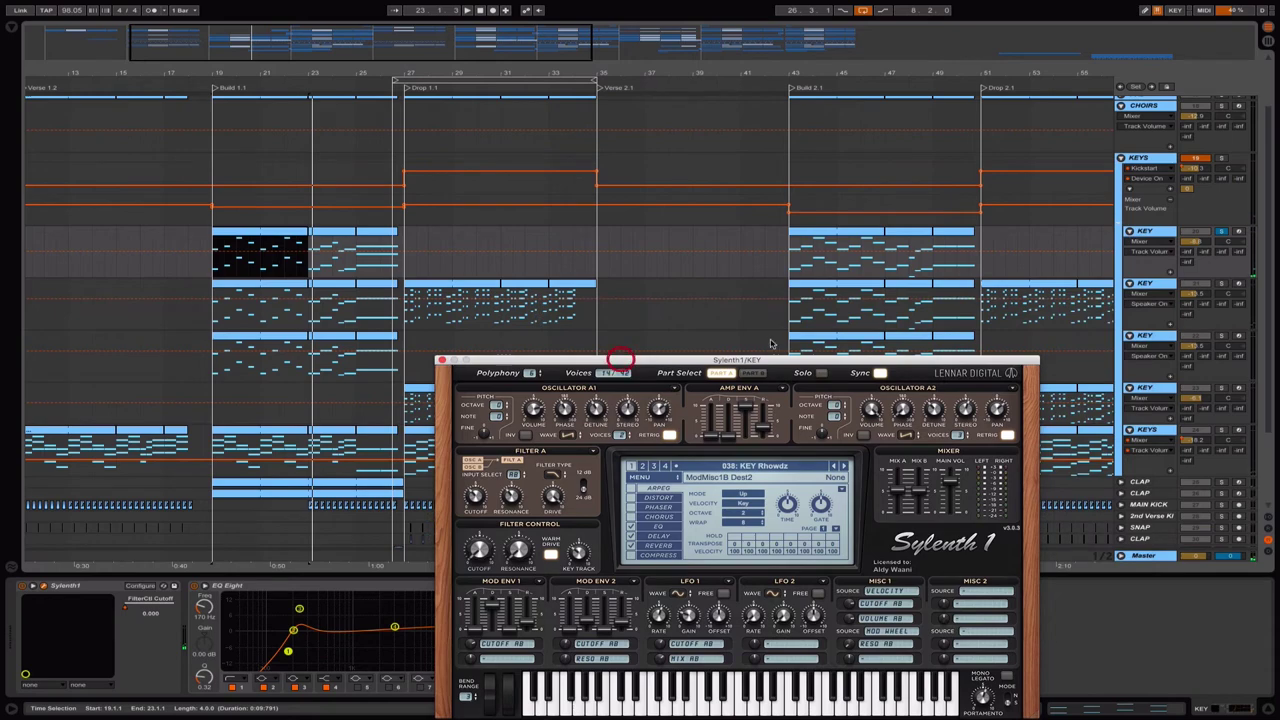
Solo the second KEY track instead and open its Sylenth1 with the preset KEY Rhowdz below the track's clips.
left_click(1161, 284)
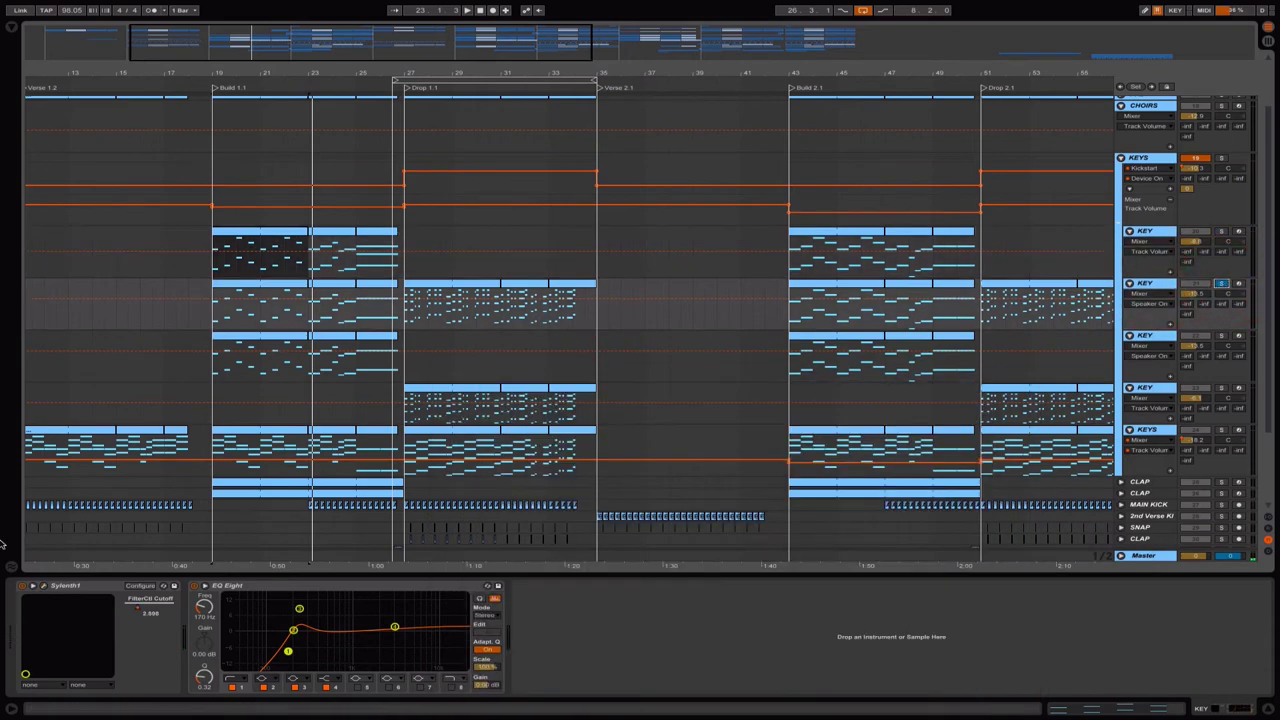
left_click(44, 588)
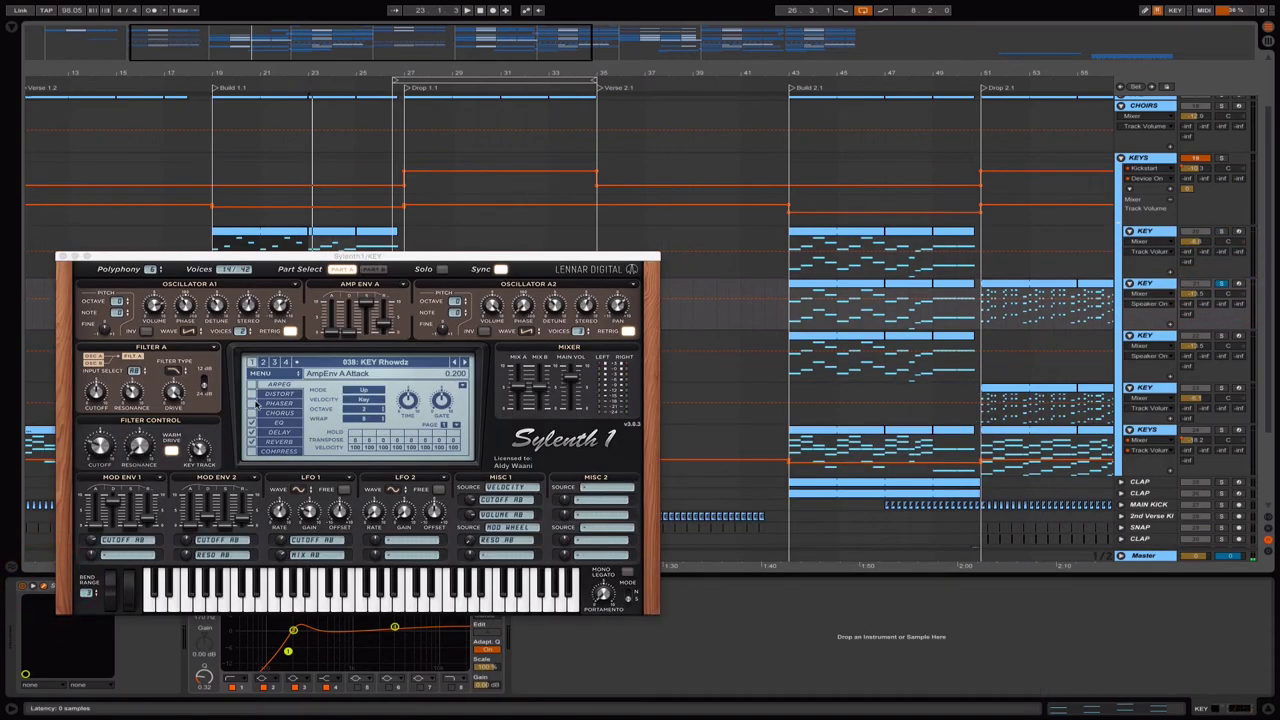
left_click_drag(377, 260, 730, 320)
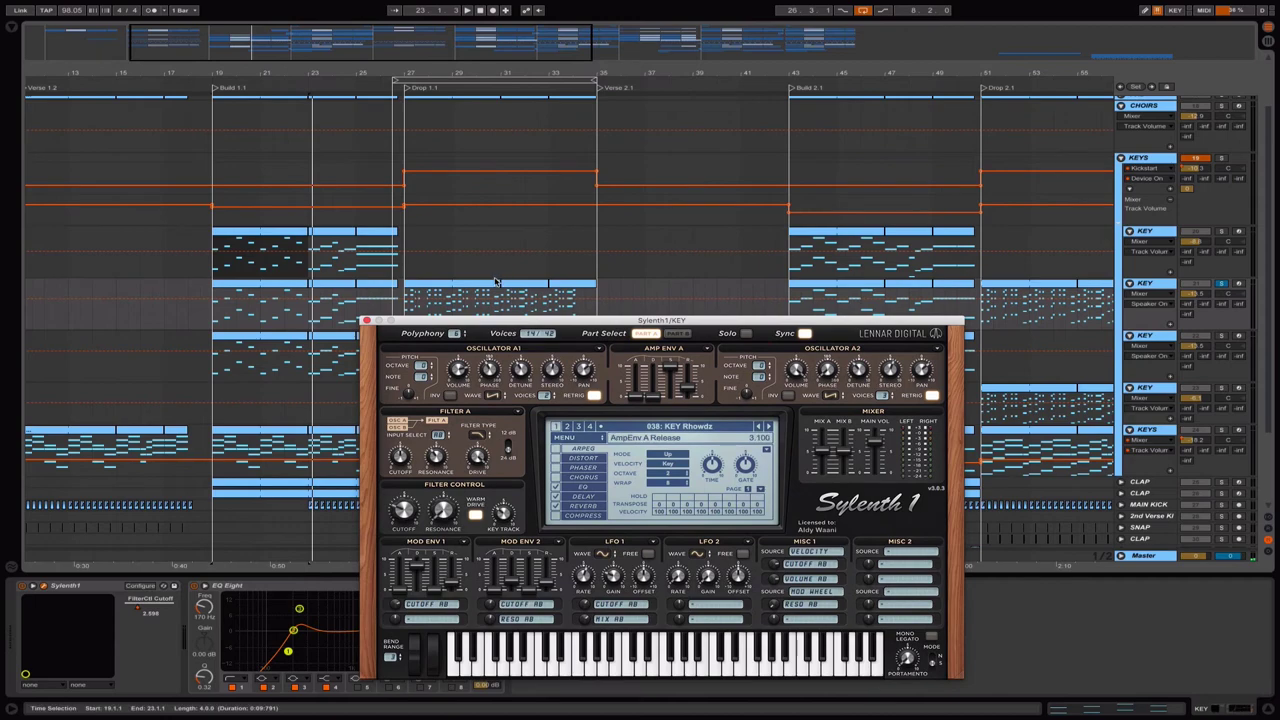
Move the Sylenth1 window clear of the clips and play the second KEY track's Drop 1.1 section.
left_click_drag(478, 325, 446, 399)
left_click_drag(407, 318, 600, 316)
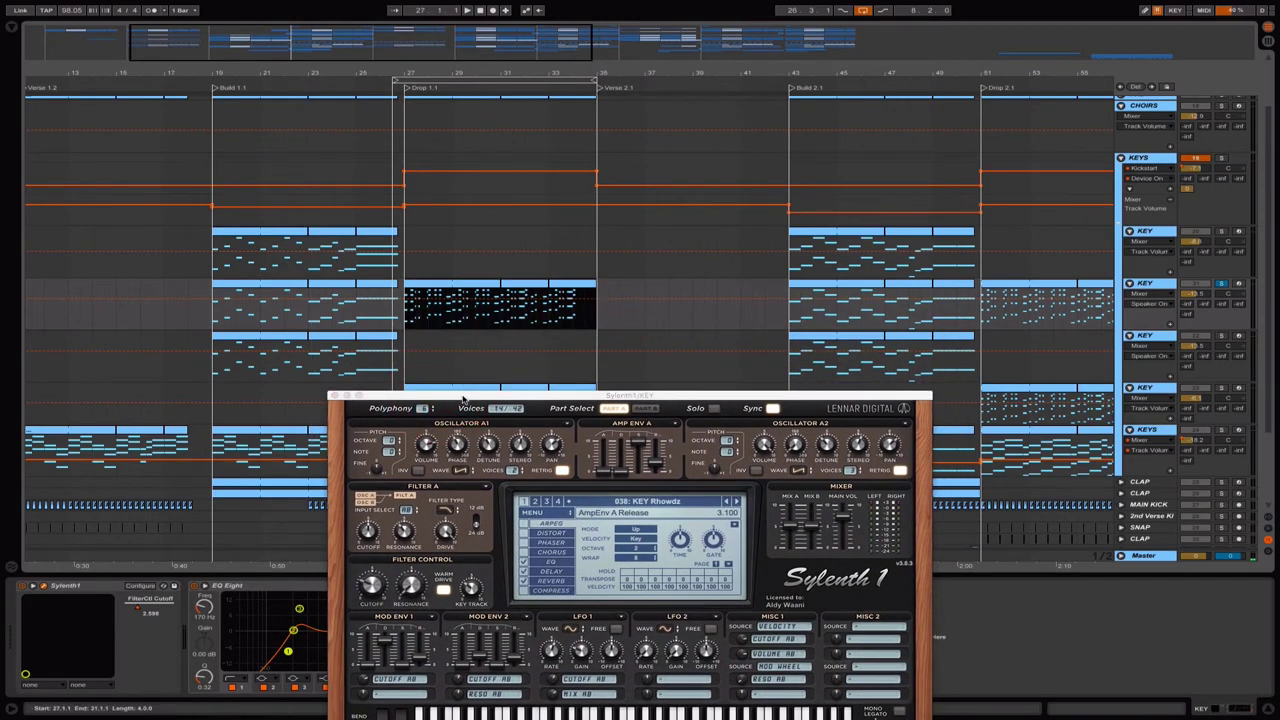
left_click_drag(463, 400, 420, 443)
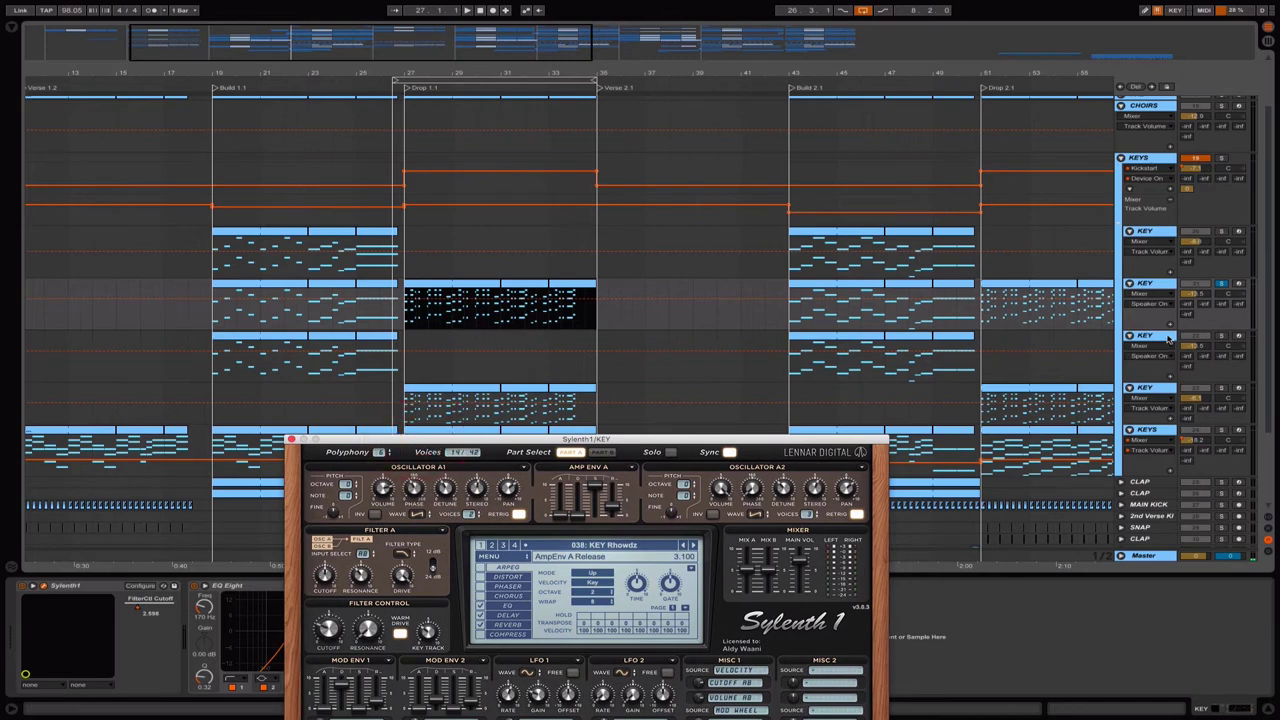
key("space")
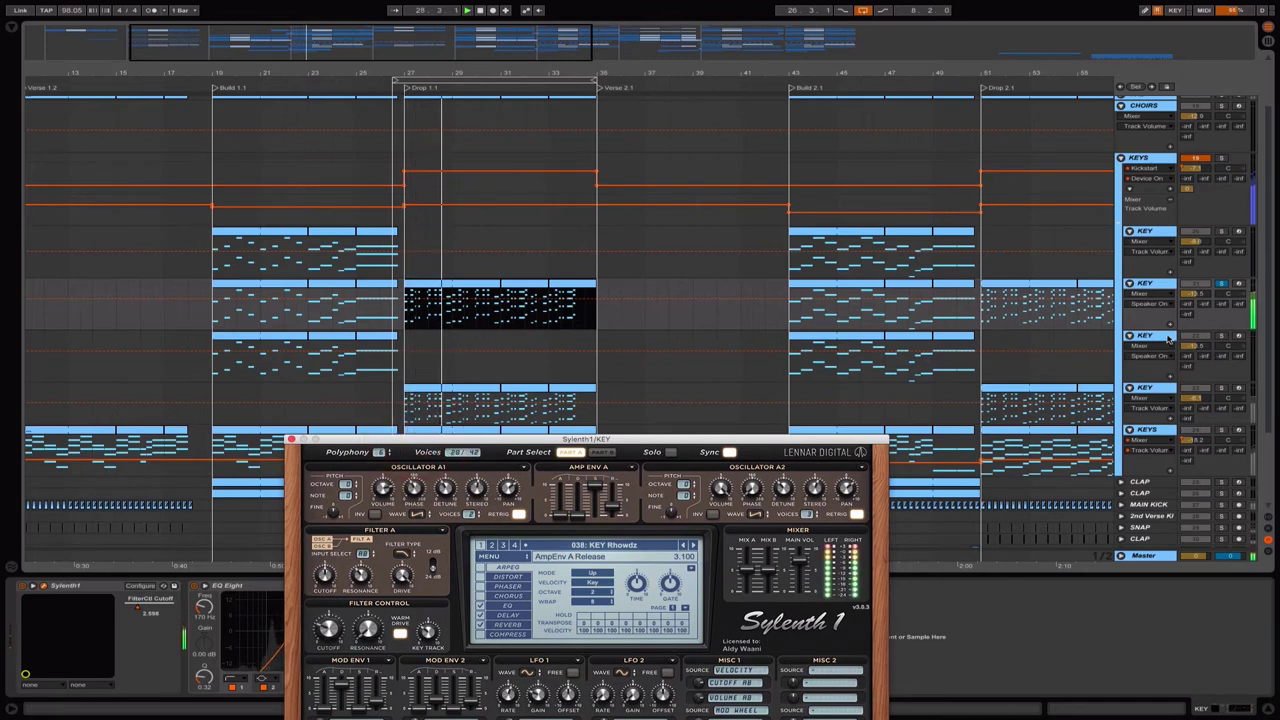
Solo the third KEY track and open its Sylenth1 synth, placed clear of the Build 1.1 clips.
left_click(1168, 338)
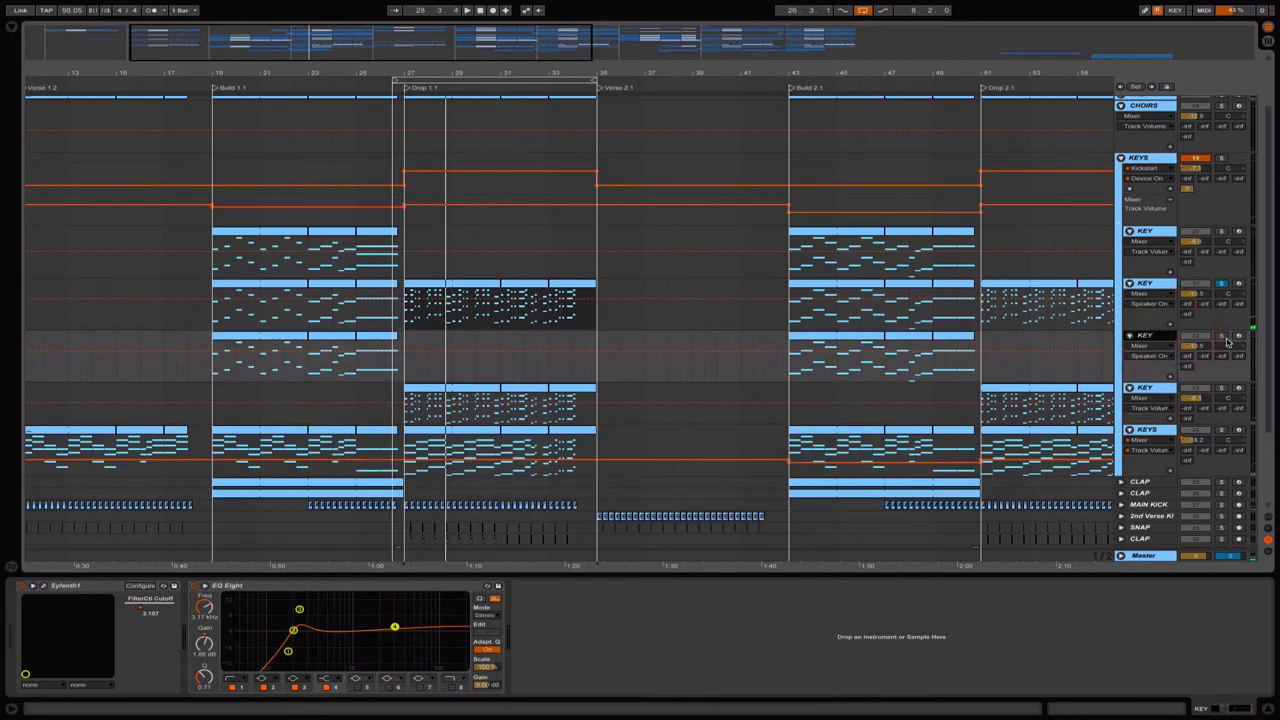
left_click(43, 587)
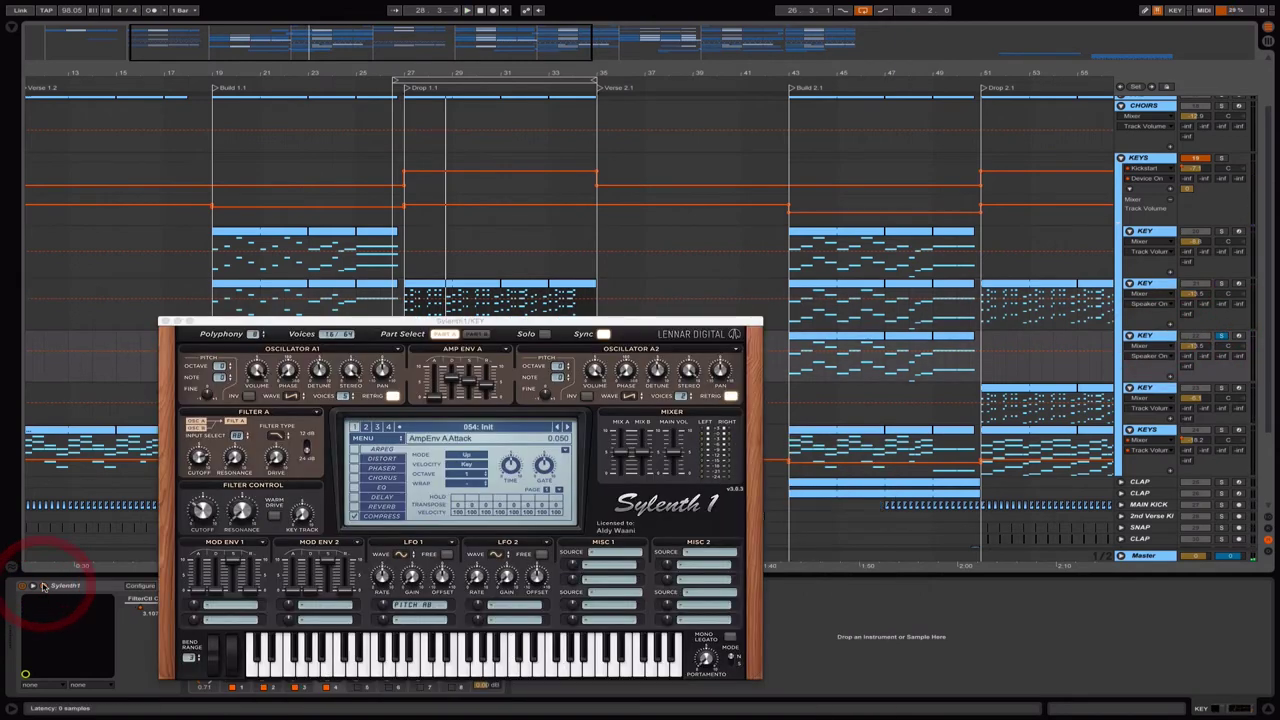
left_click_drag(415, 325, 745, 114)
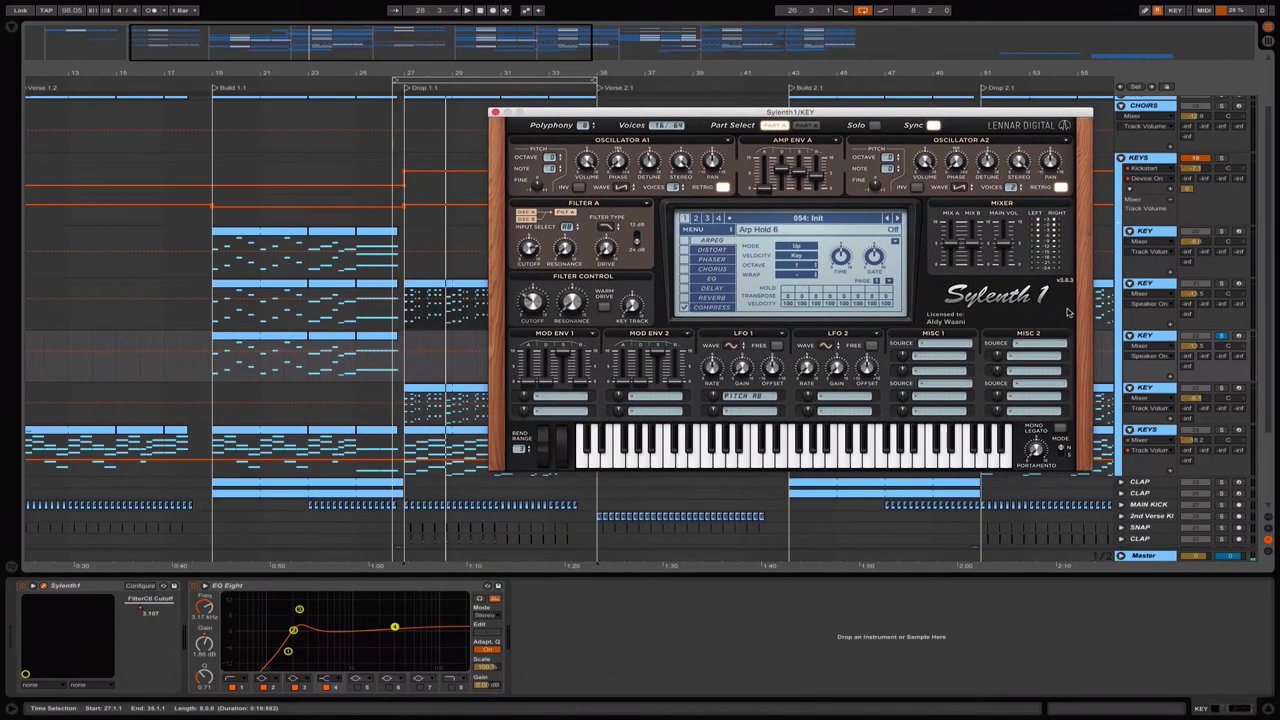
left_click(1162, 344)
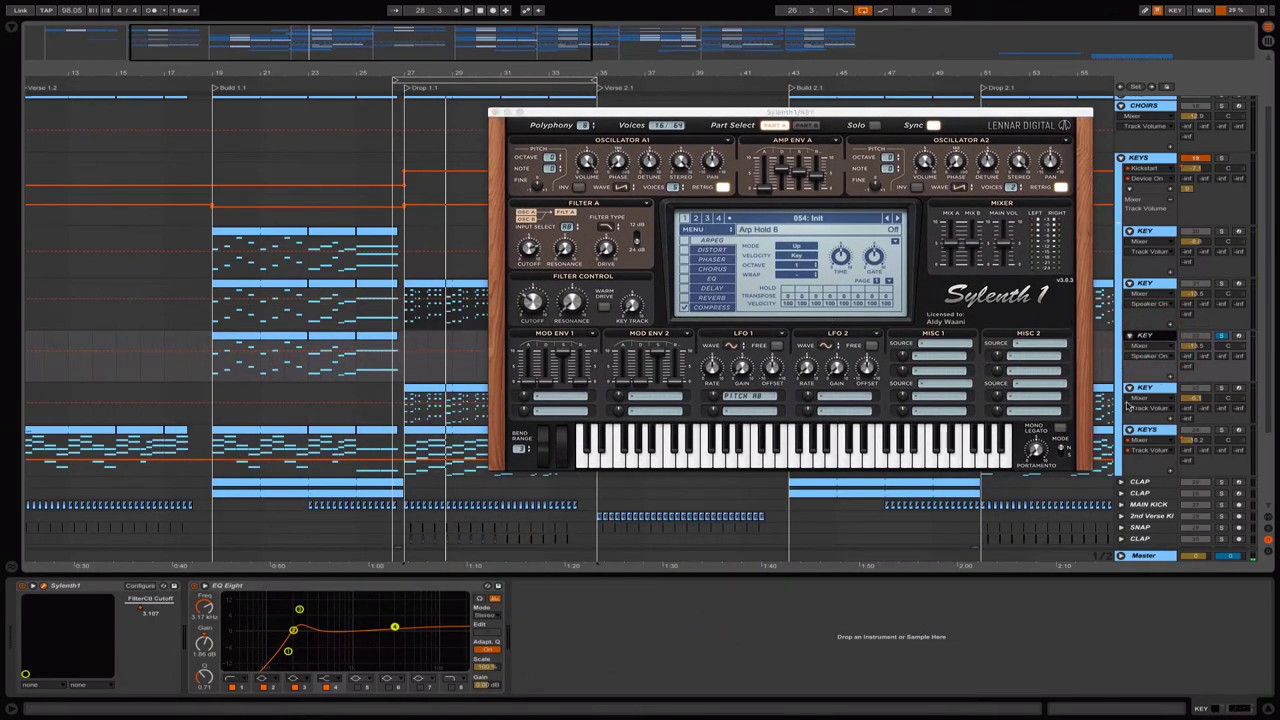
left_click(1193, 313)
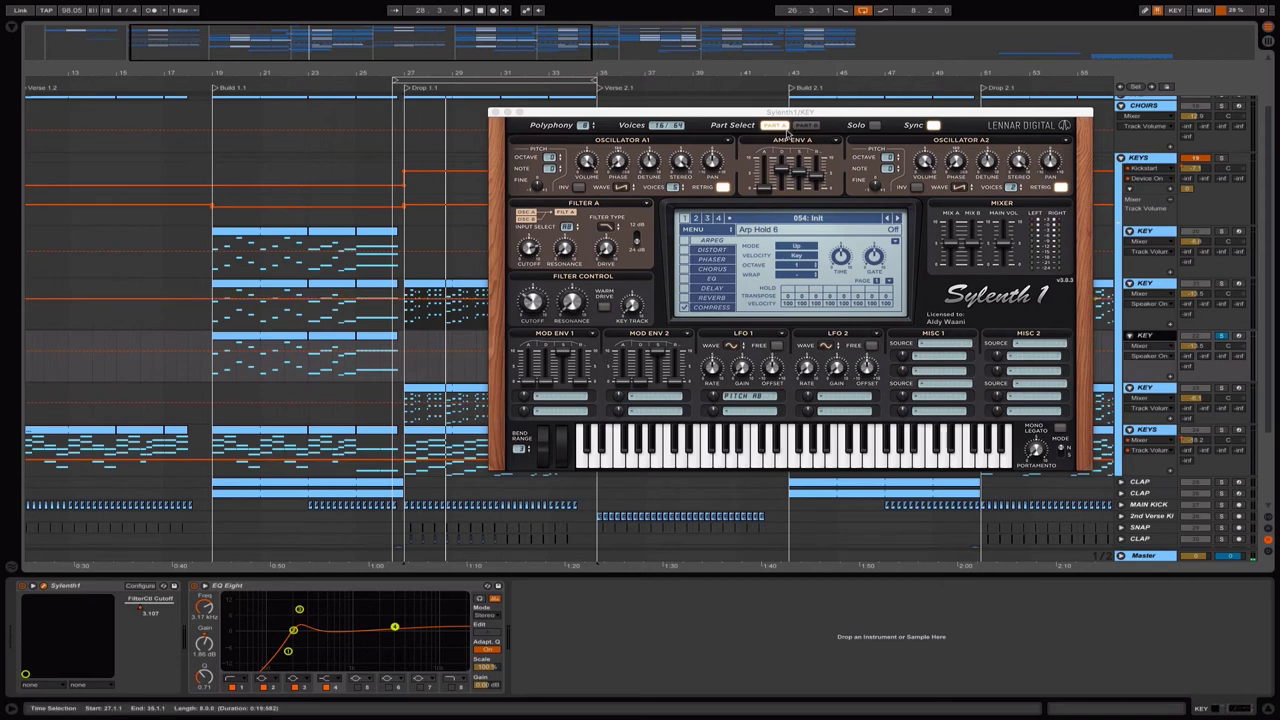
left_click_drag(790, 113, 752, 160)
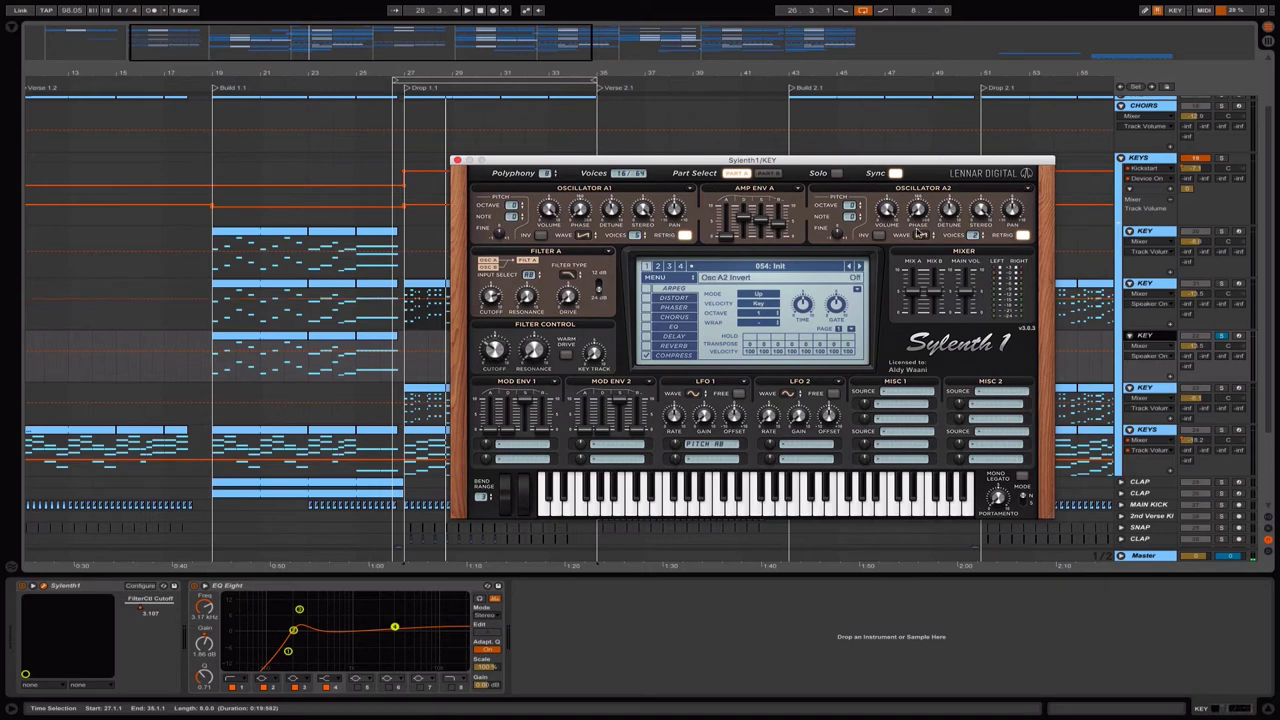
Check the waveform choices of Oscillators A1 and A2 in Sylenth1 without changing them.
left_click(585, 236)
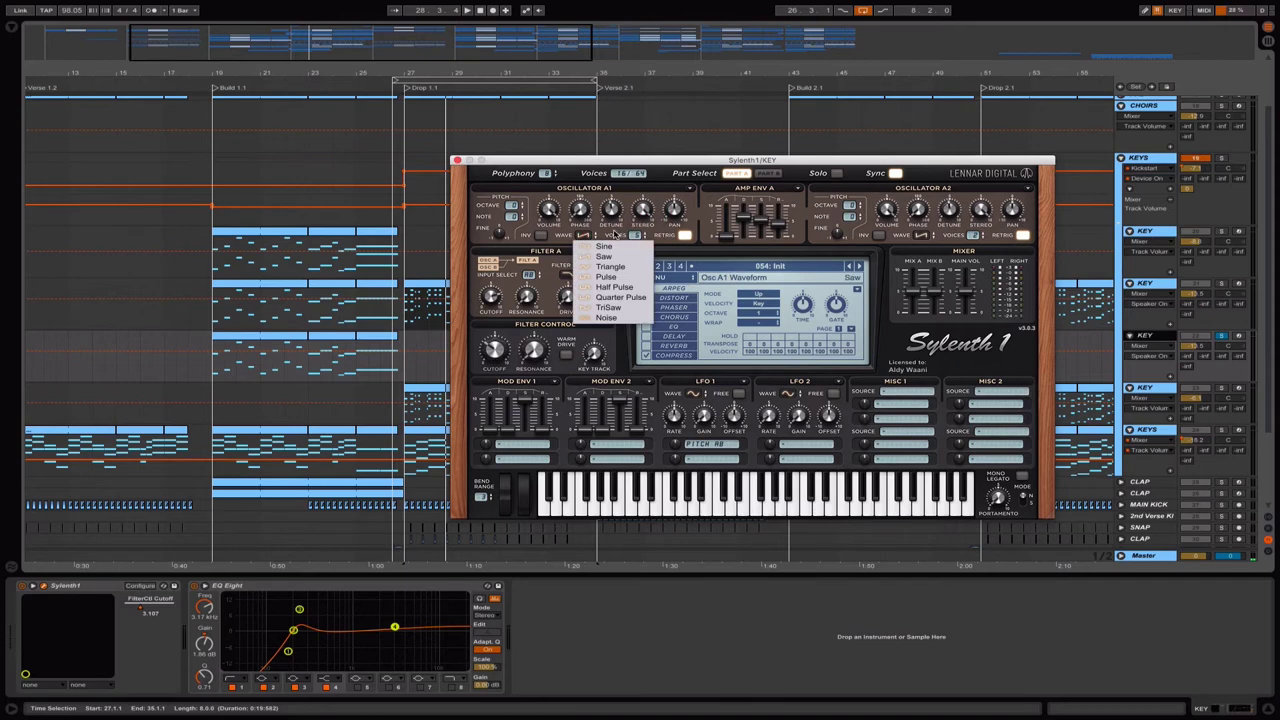
left_click(613, 233)
left_click(918, 237)
left_click(922, 216)
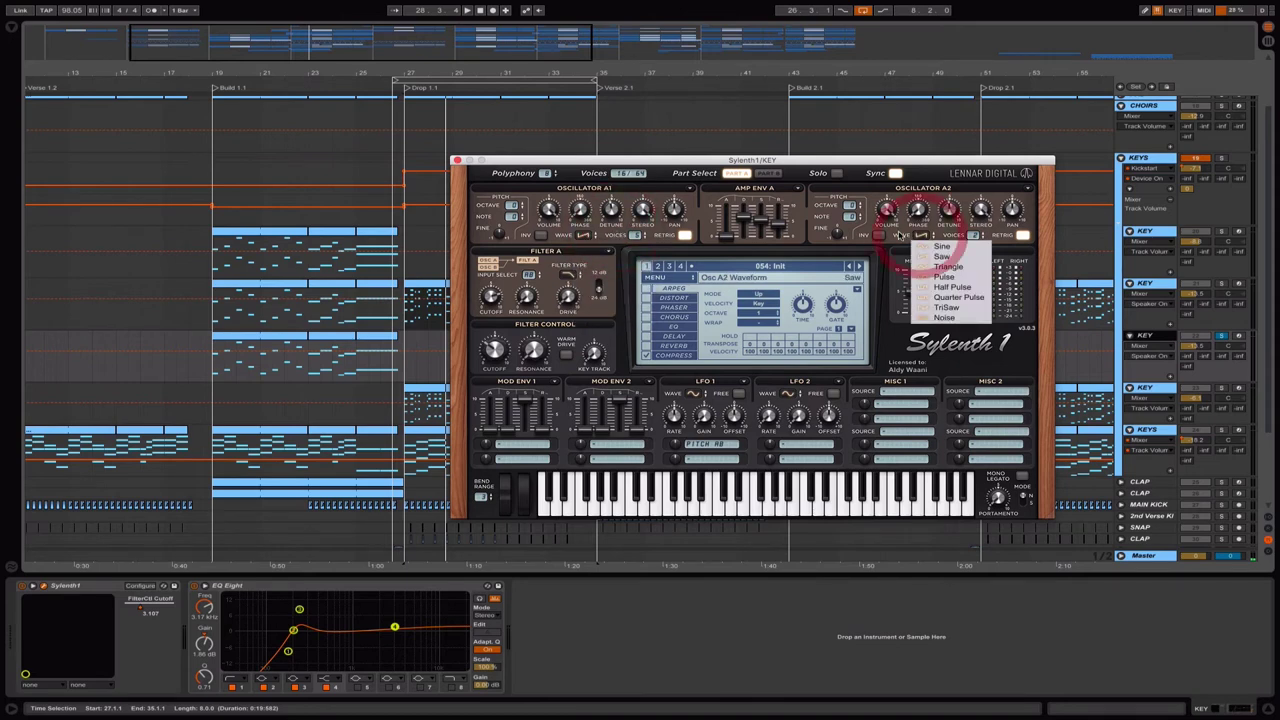
Play the third KEY track's first Build 1.1 clip to hear its sound.
left_click(253, 348)
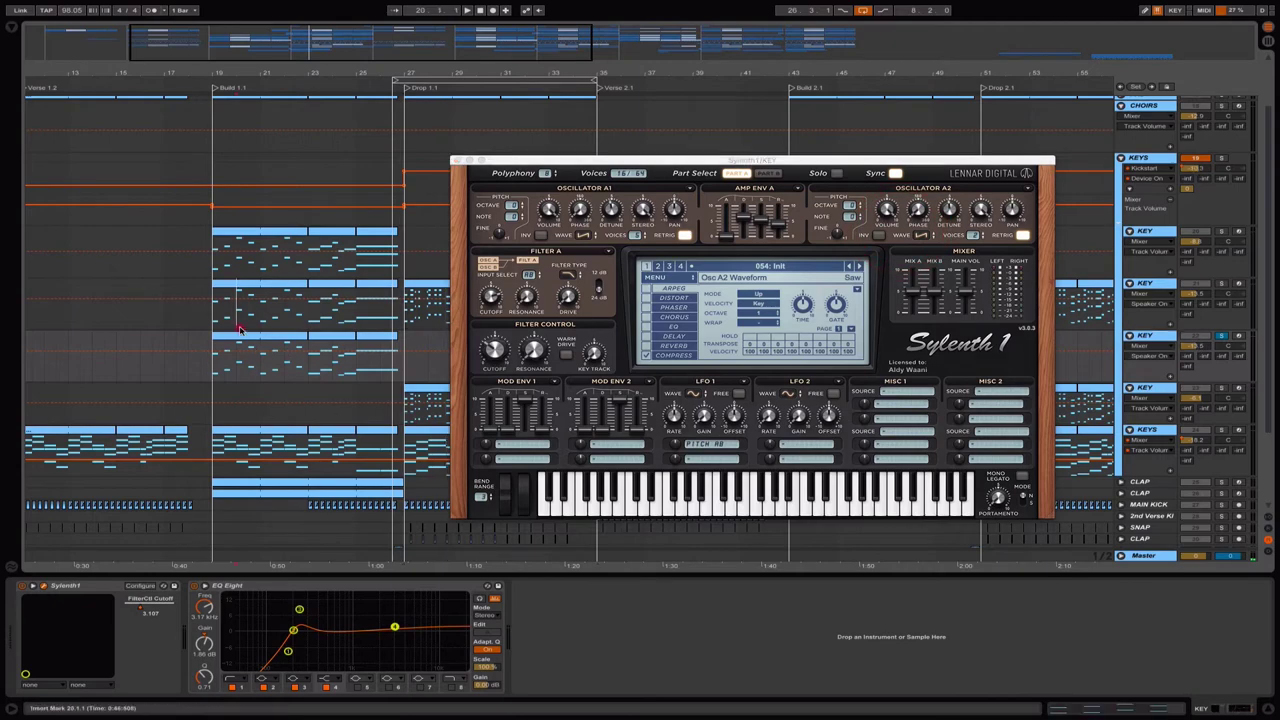
key("space")
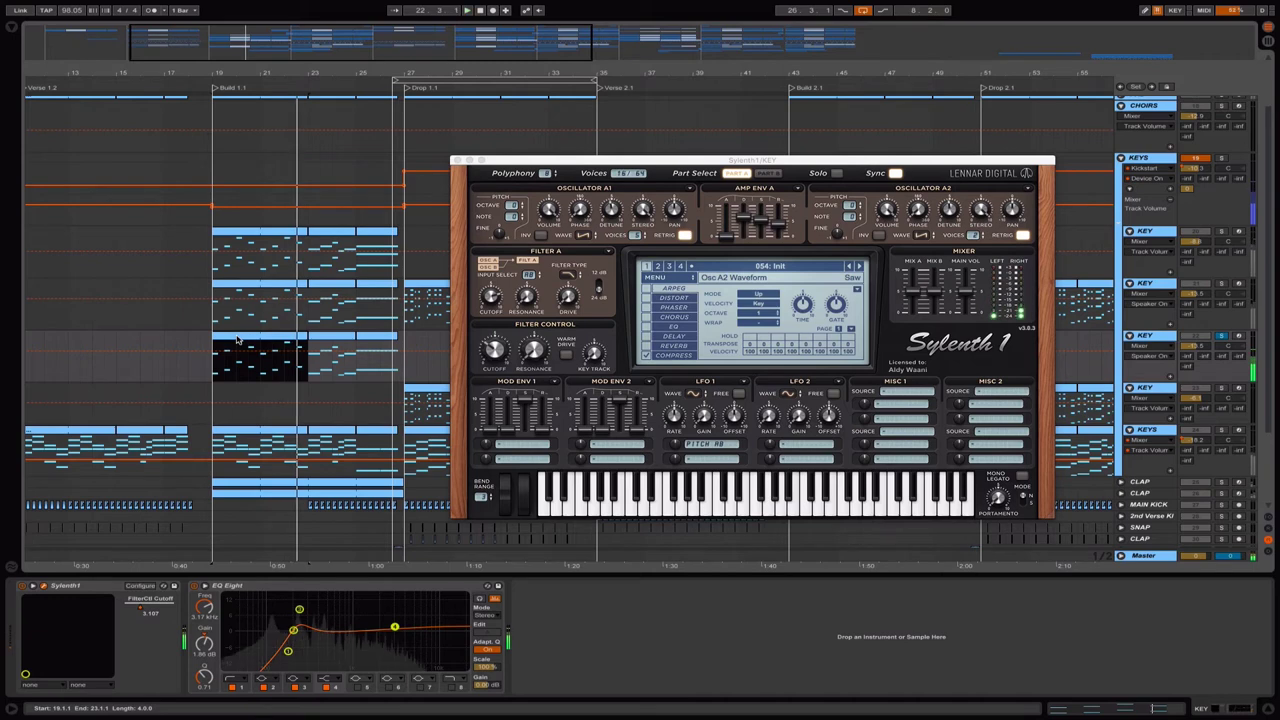
left_click(1141, 340)
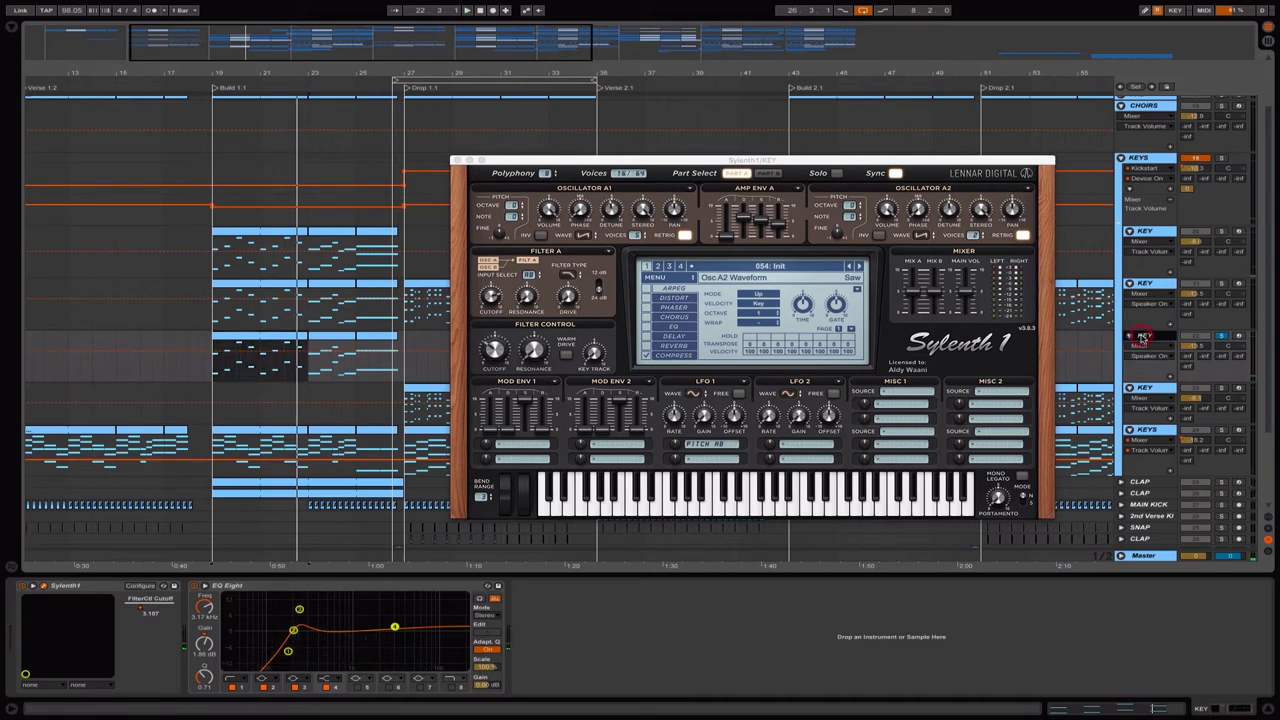
Solo the fourth KEY track, open its Massive synth, and play the track from the start of Drop 1.1.
left_click(1150, 389)
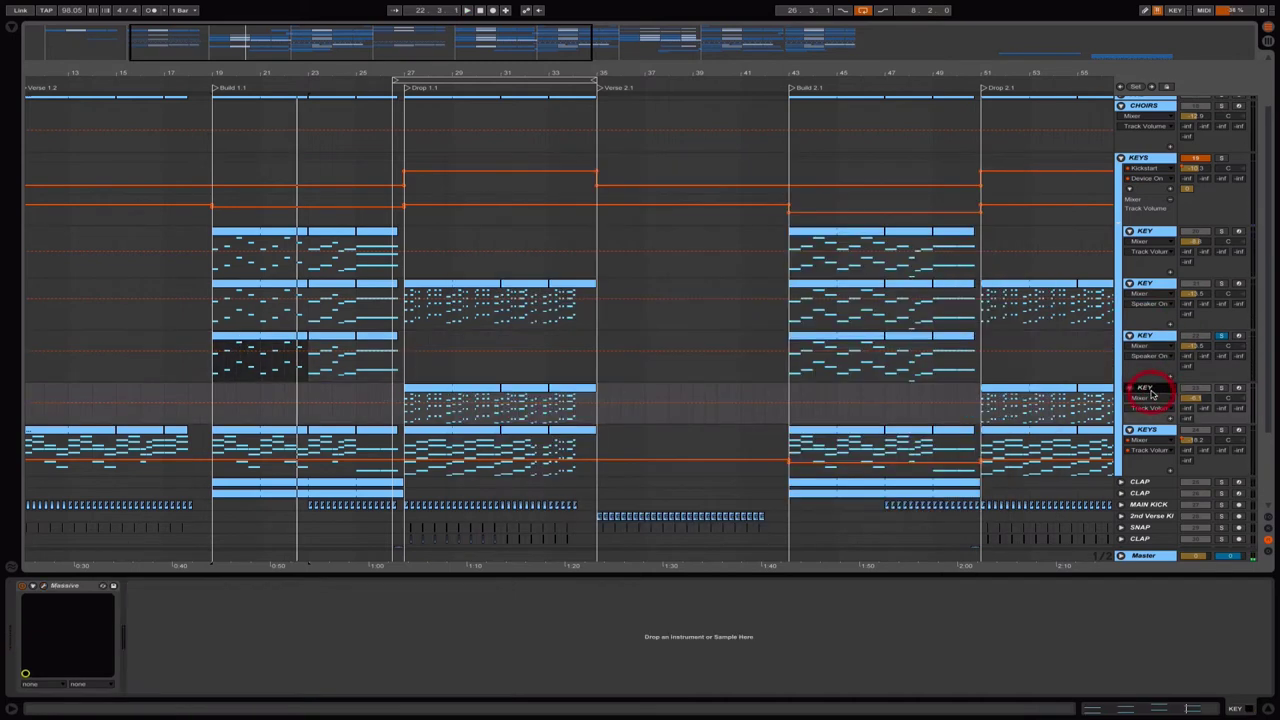
left_click(401, 396)
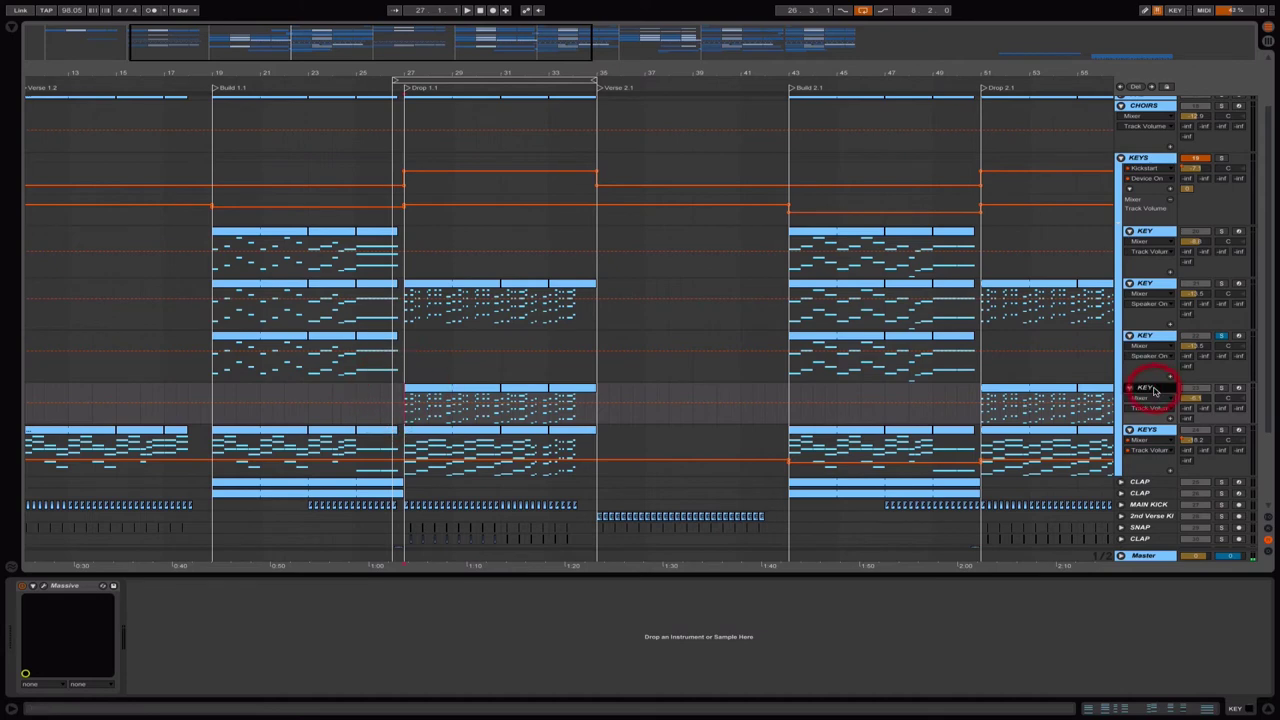
scroll(885, 383, "down", 2)
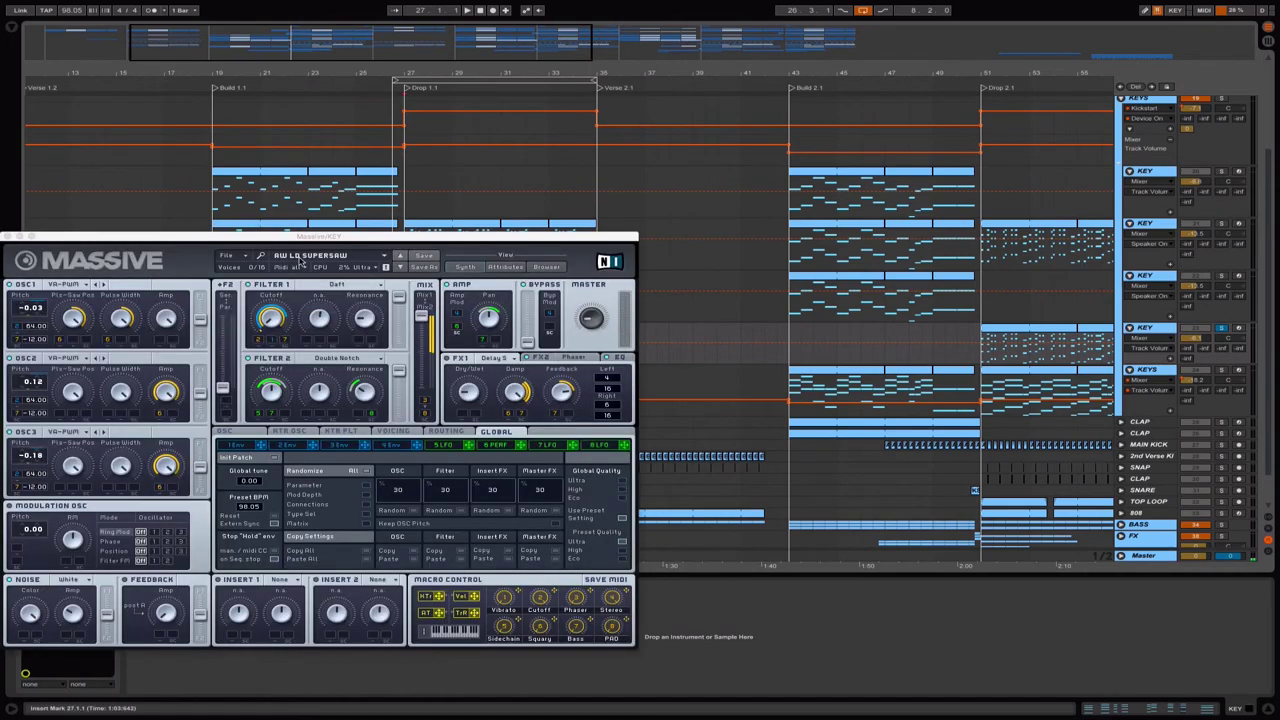
left_click_drag(312, 241, 893, 157)
key("space")
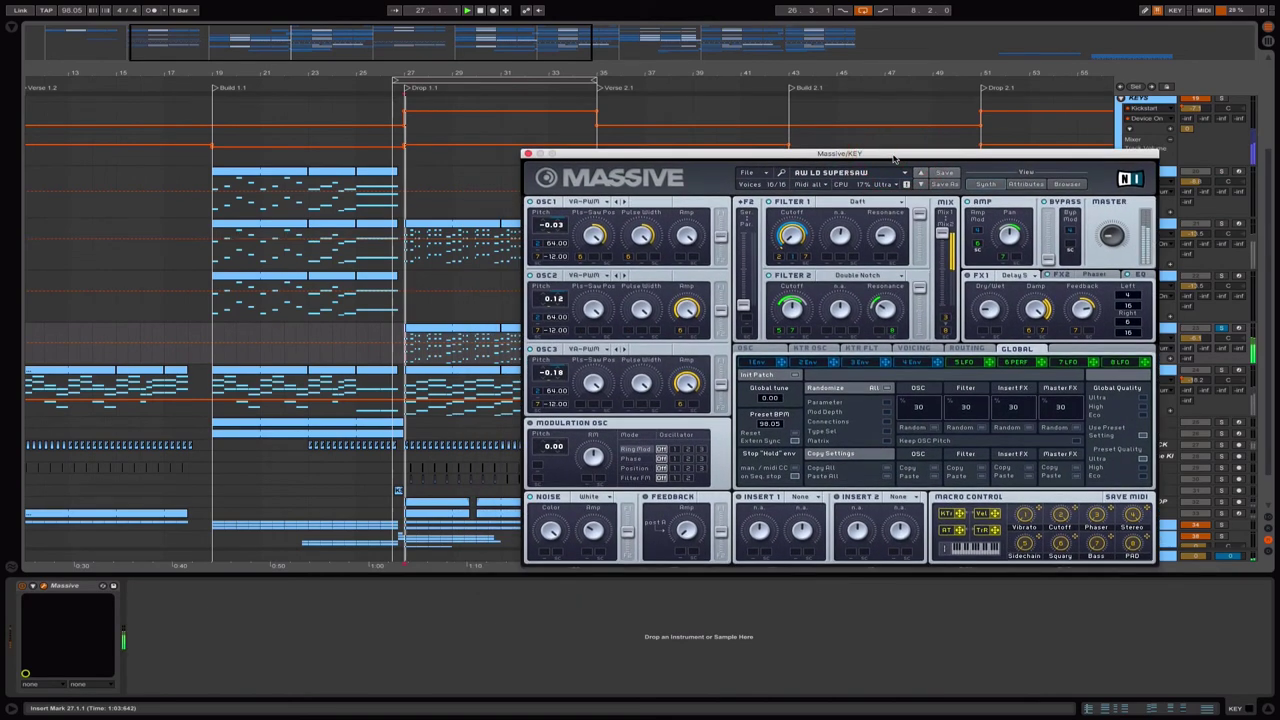
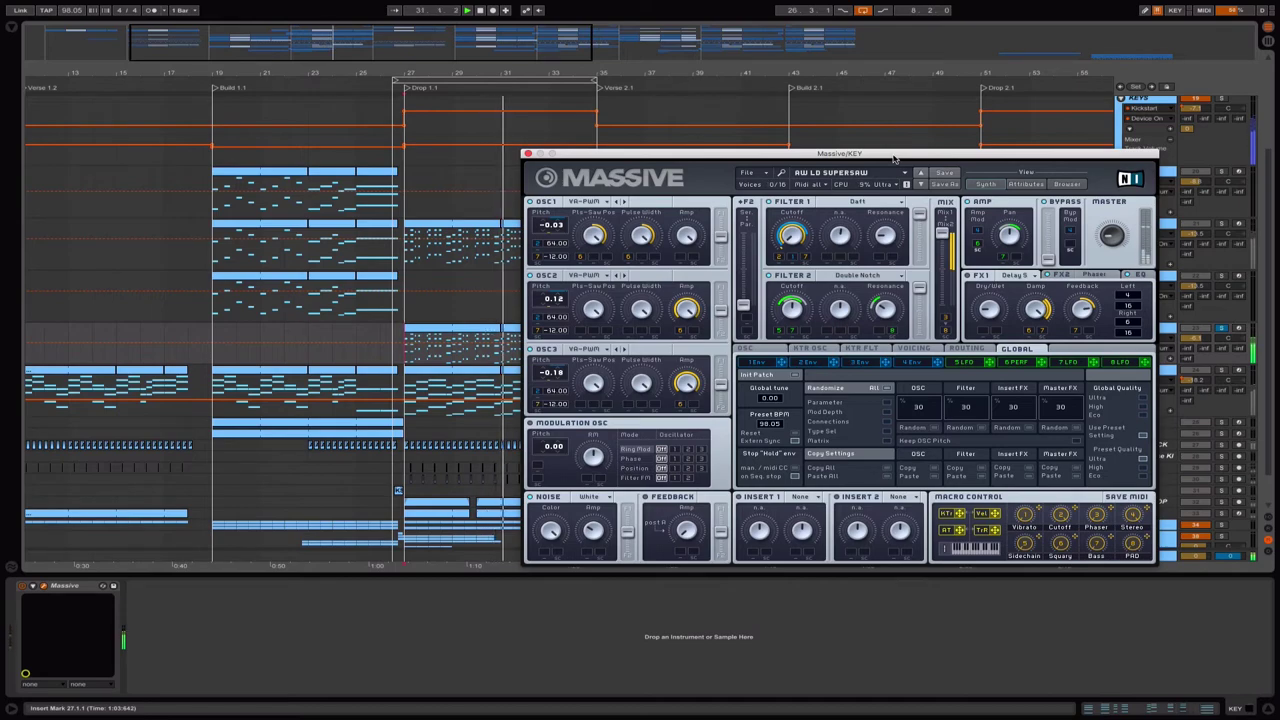
Replay the fourth KEY track from bar 27 beside its Massive settings, and close the synth window.
left_click_drag(810, 156, 871, 107)
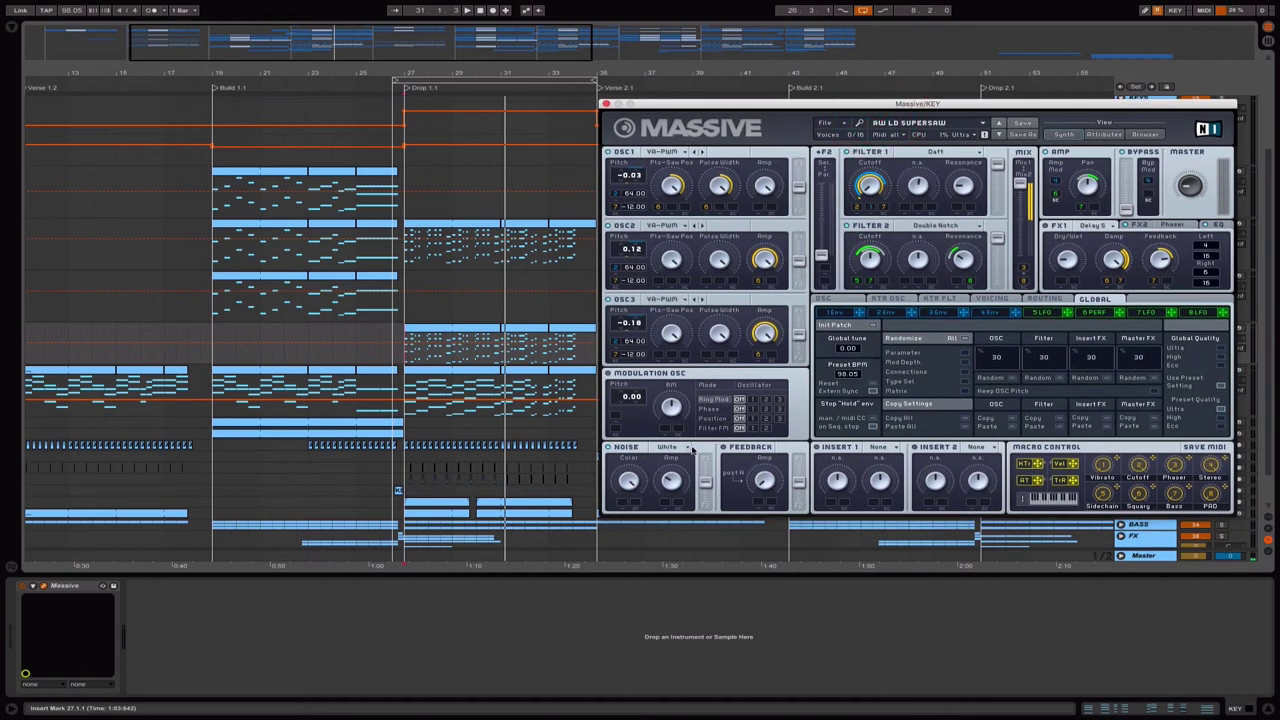
left_click(407, 353)
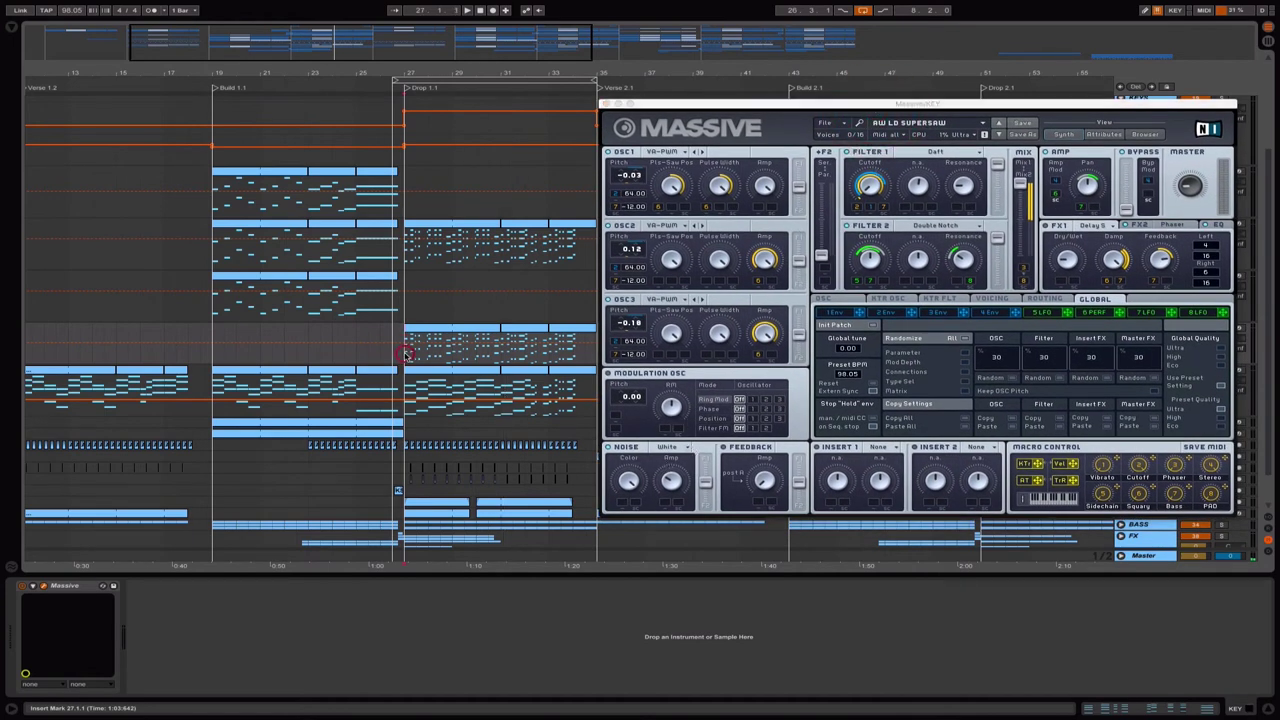
left_click_drag(843, 105, 848, 106)
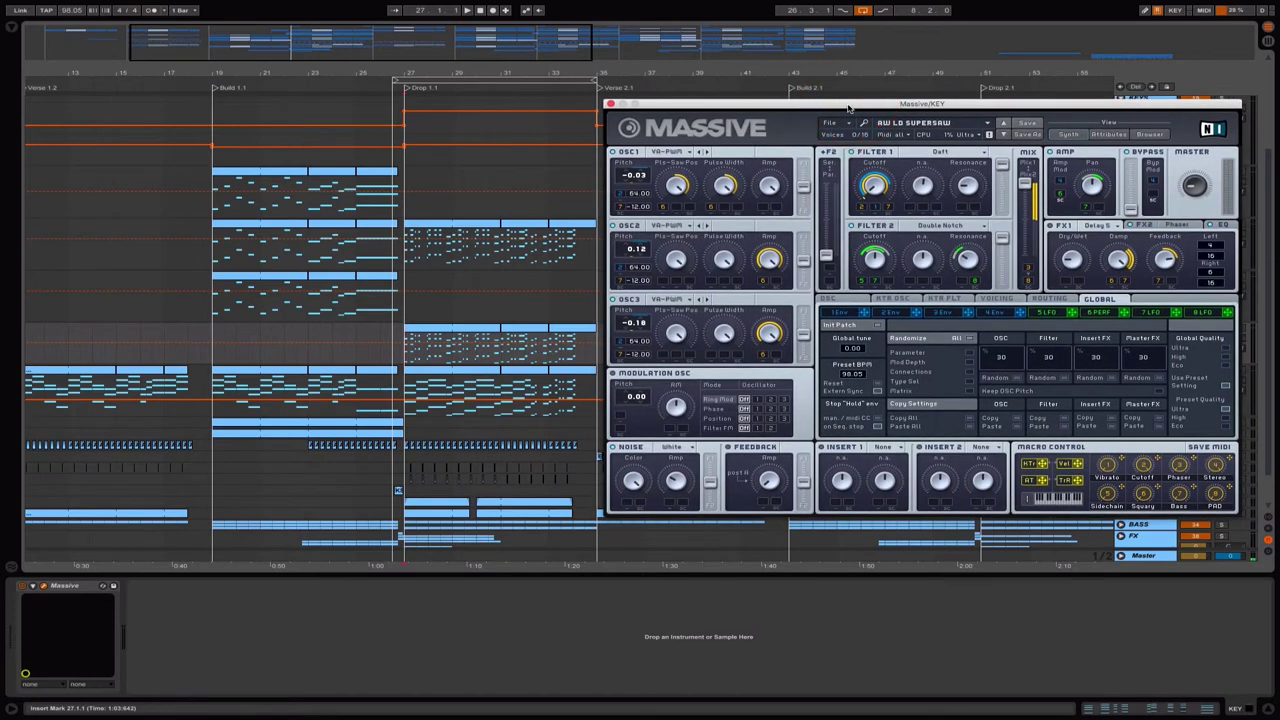
key("space")
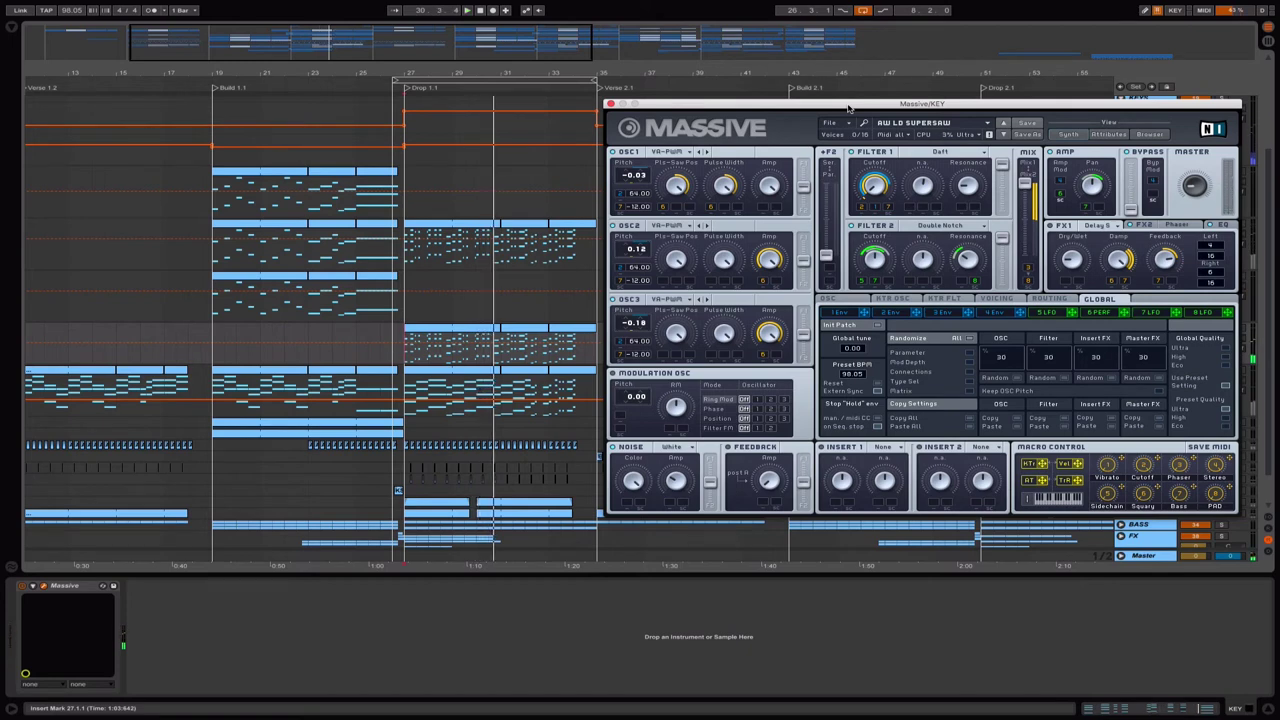
left_click(609, 105)
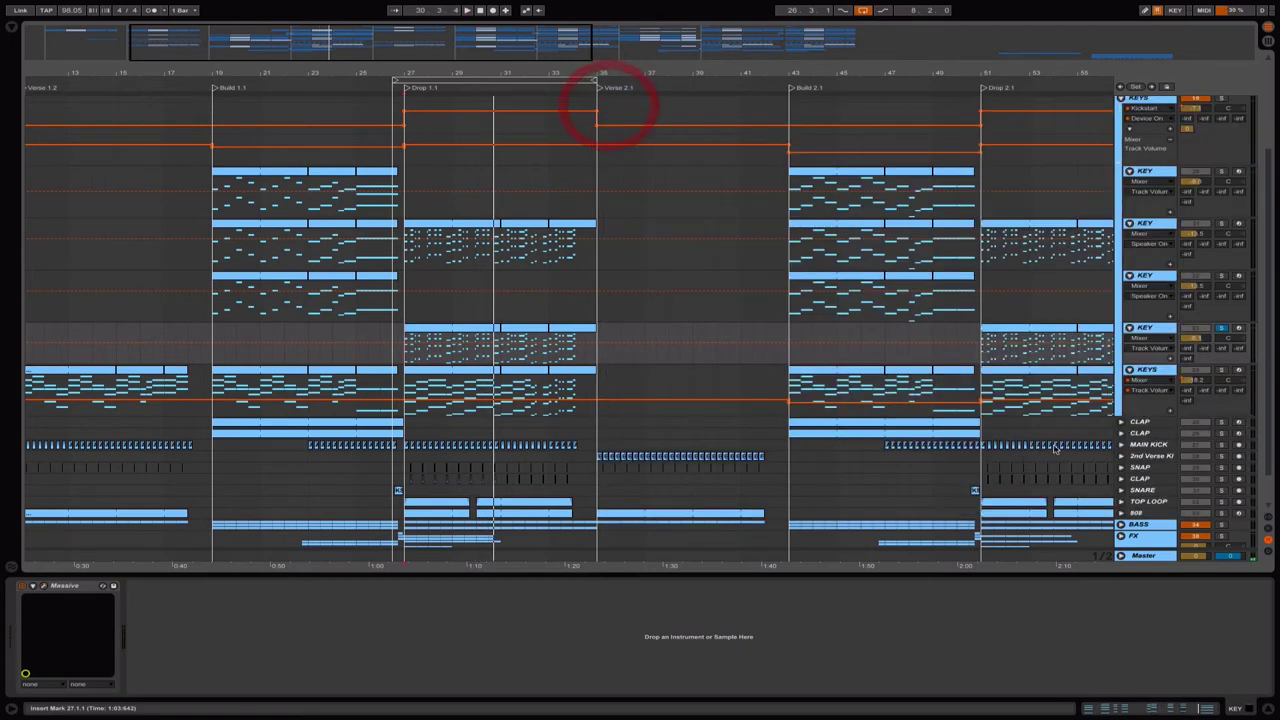
Solo the KEYS track inside the KEYS group, open its Massive synth, and play the organ sound.
left_click(1165, 374)
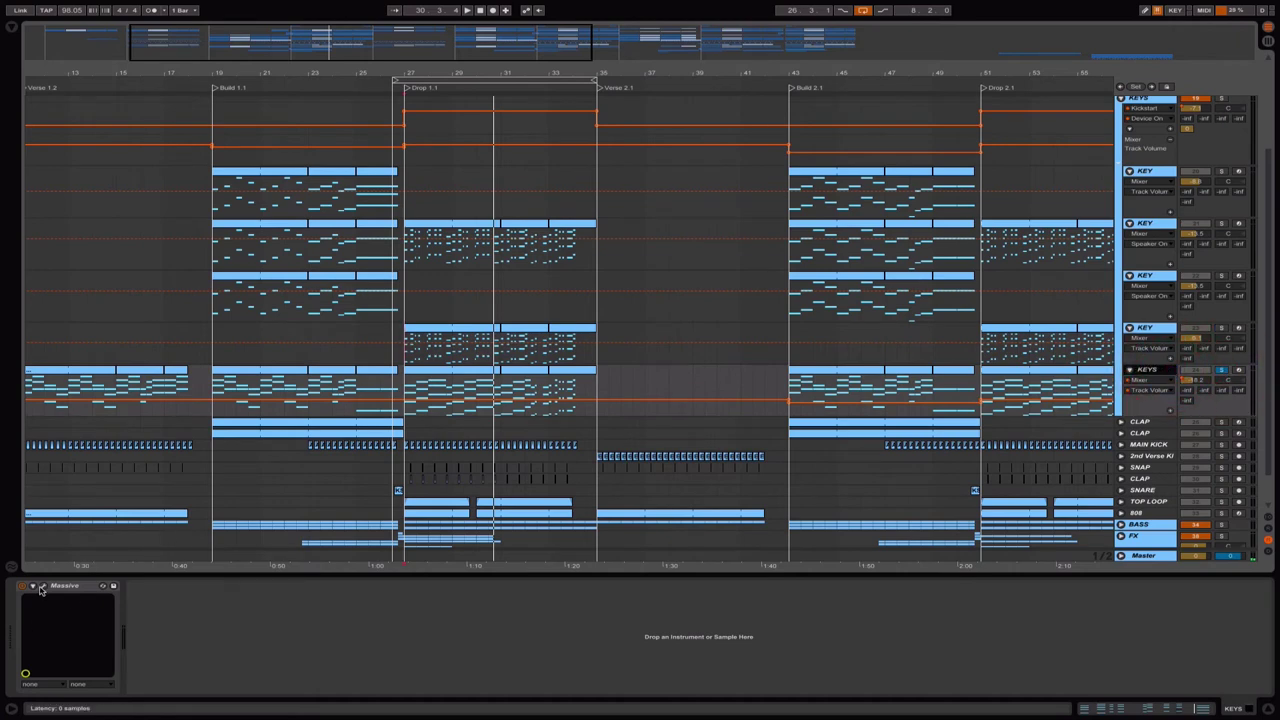
scroll(407, 498, "up", 1)
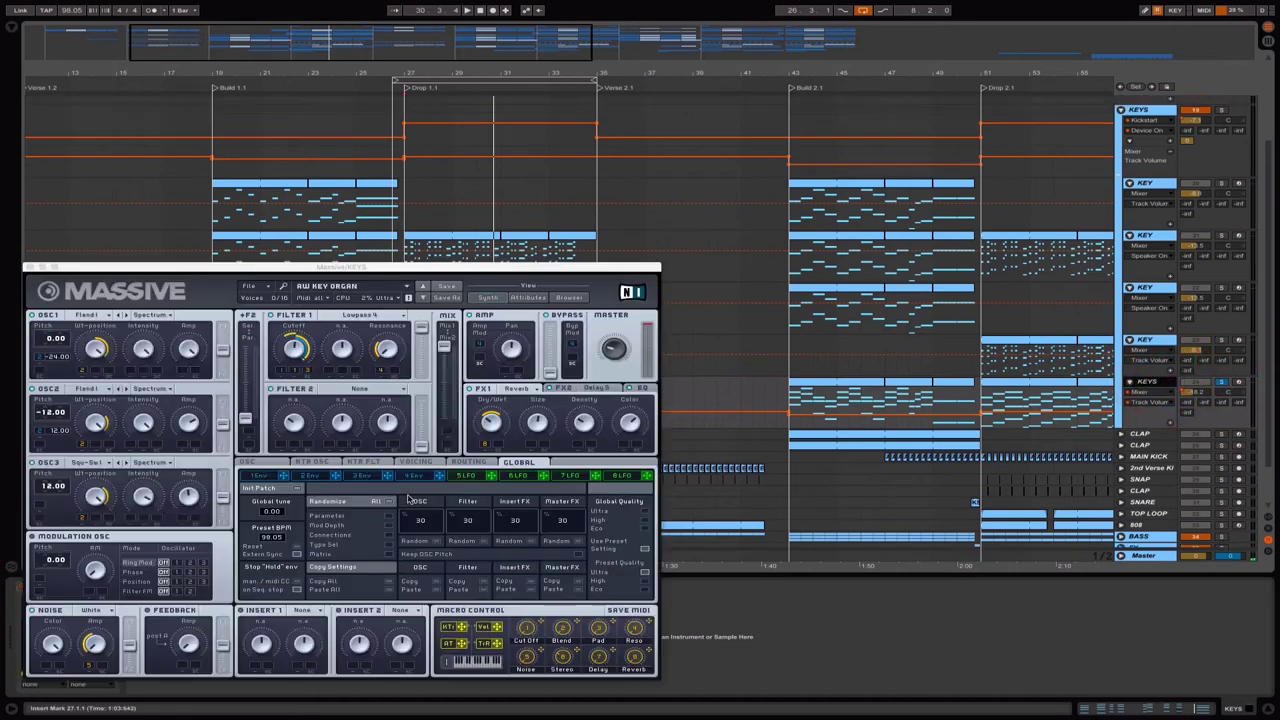
left_click_drag(347, 270, 743, 134)
key("space")
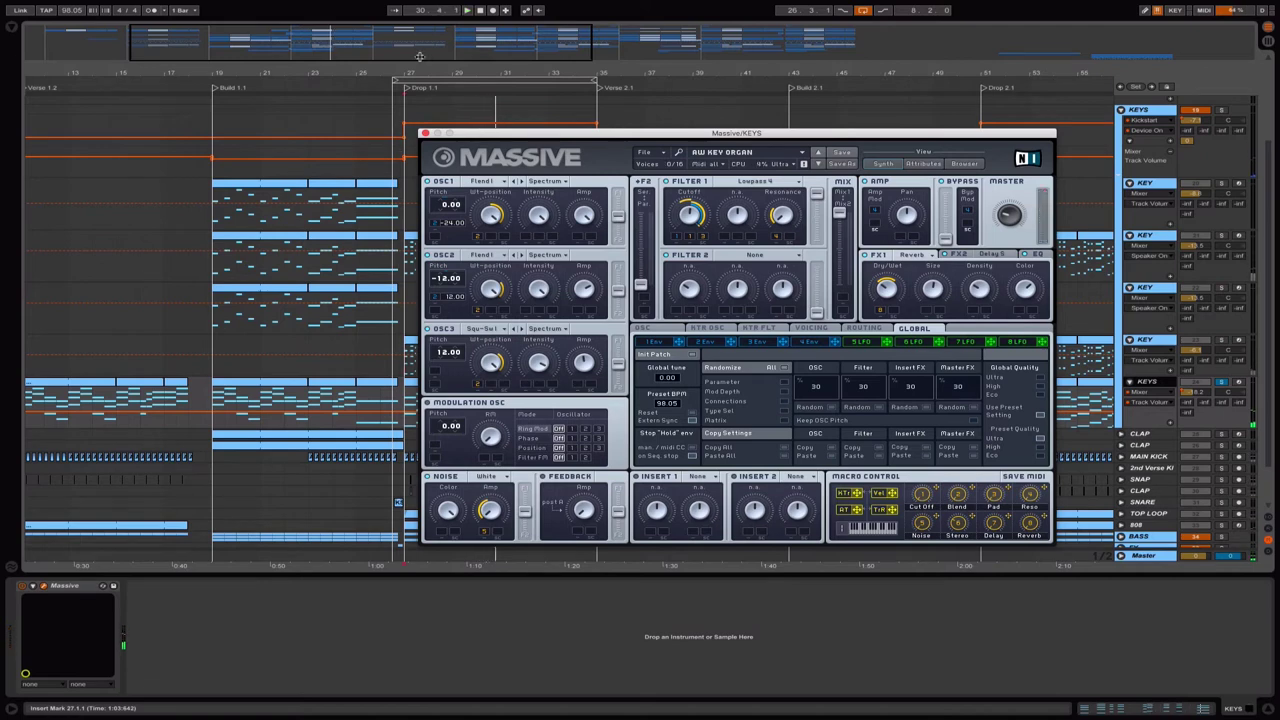
Close the Massive window and select all KEYS track clips from bar 7 through the end of Drop 3.1.
left_click_drag(419, 57, 361, 47)
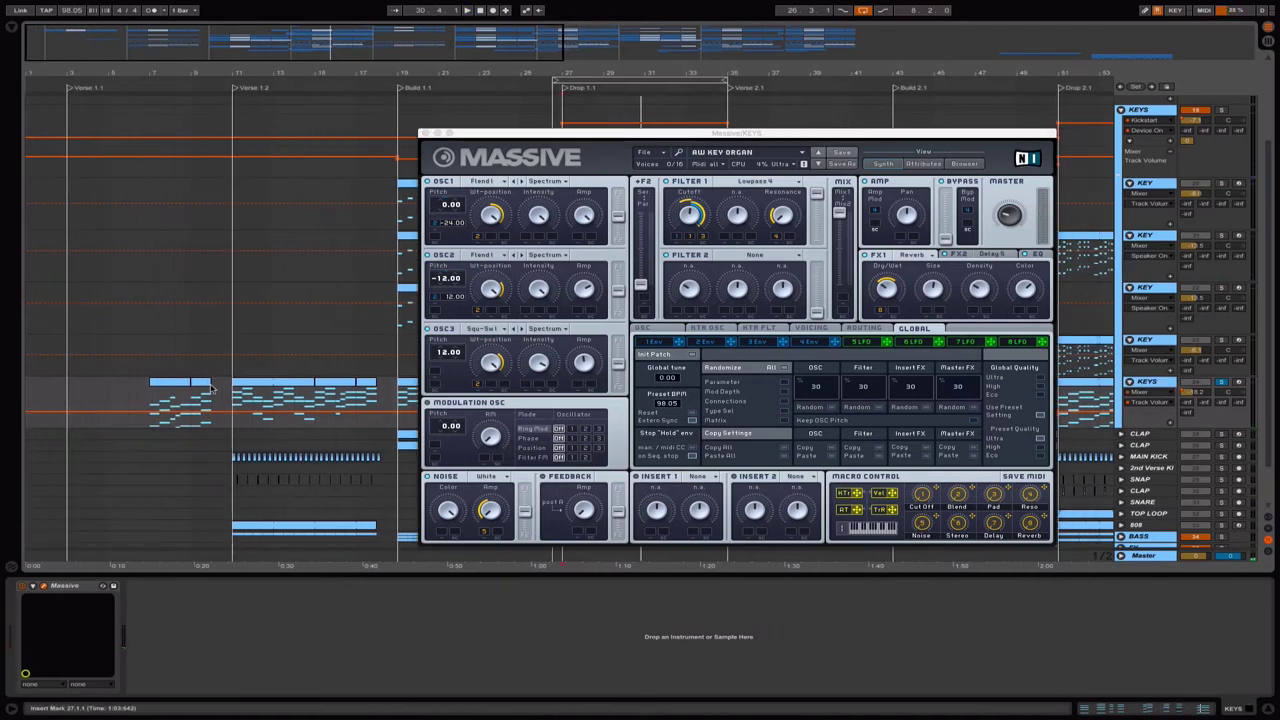
left_click(424, 133)
left_click_drag(152, 397, 388, 395)
left_click_drag(312, 55, 314, 28)
left_click_drag(830, 396, 91, 393)
Collapse the KEYS group track.
scroll(1251, 297, "up", 3)
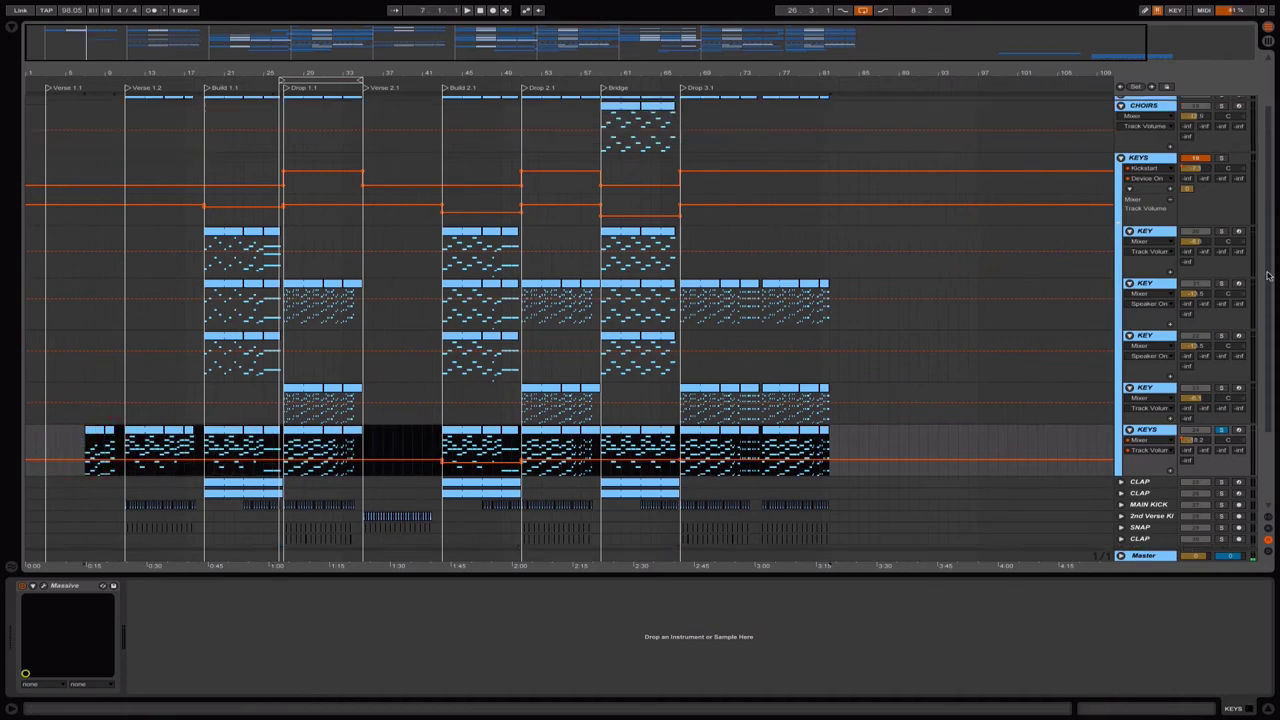
left_click(1138, 222)
left_click(1121, 222)
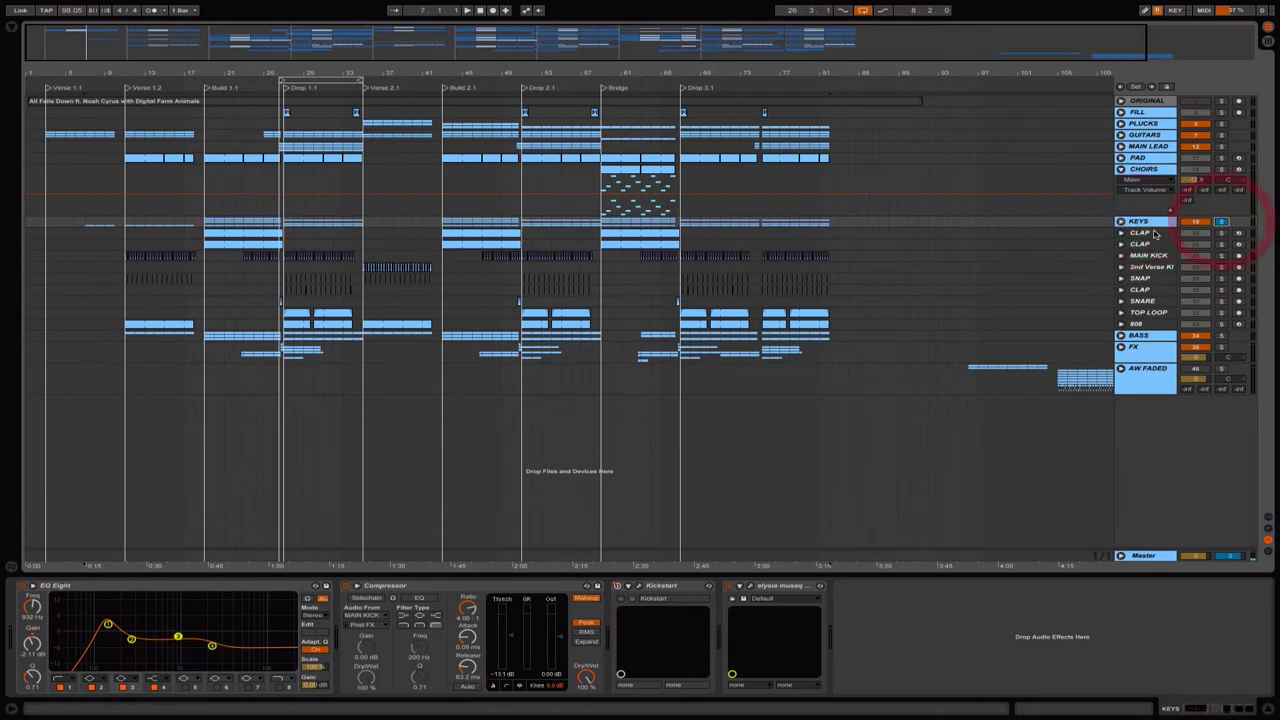
Select all the drum tracks from the first CLAP track through the 808 track.
left_click(1155, 233)
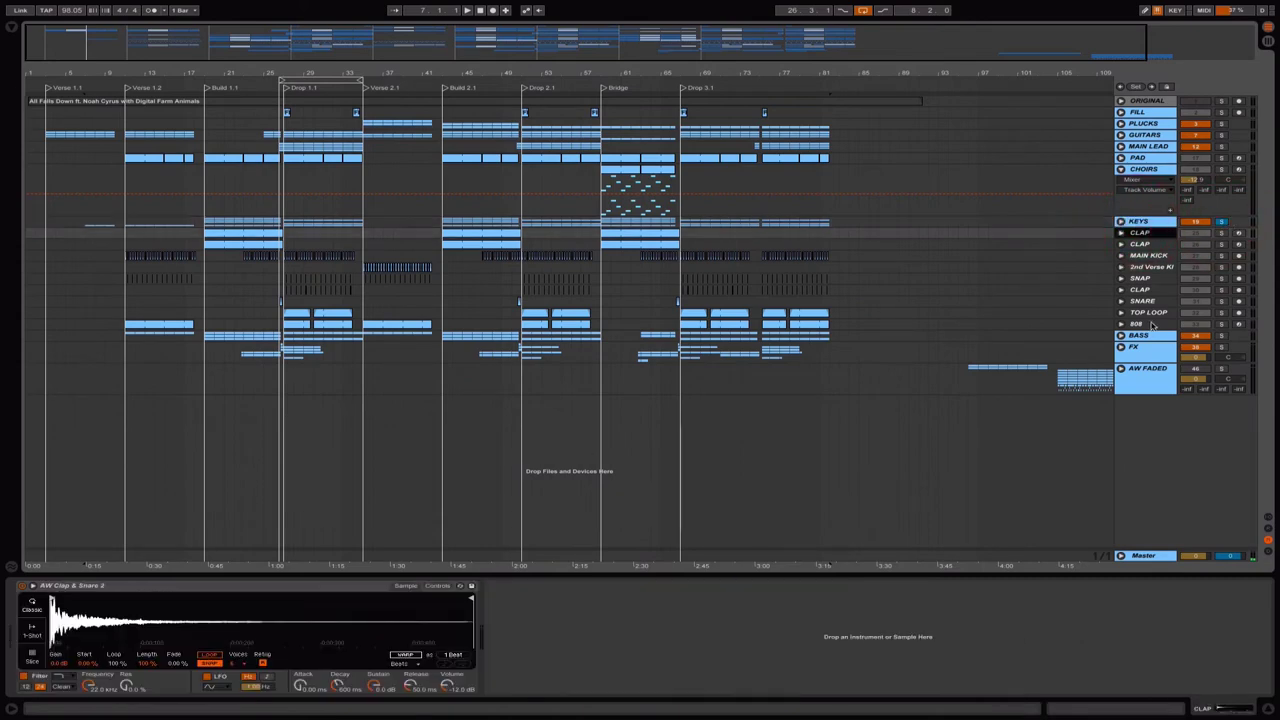
key("Down")
key("Down")
key("Down")
key("Down")
key("Down")
key("Down")
key("Down")
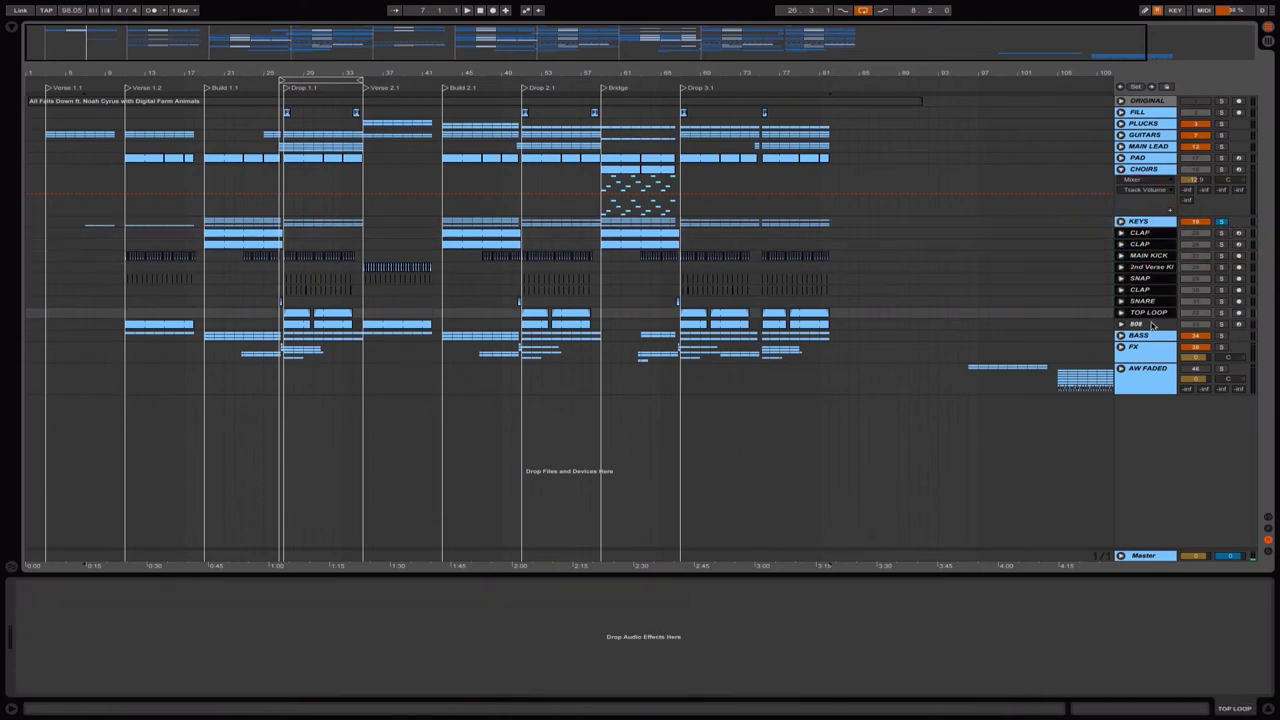
left_click(1152, 325)
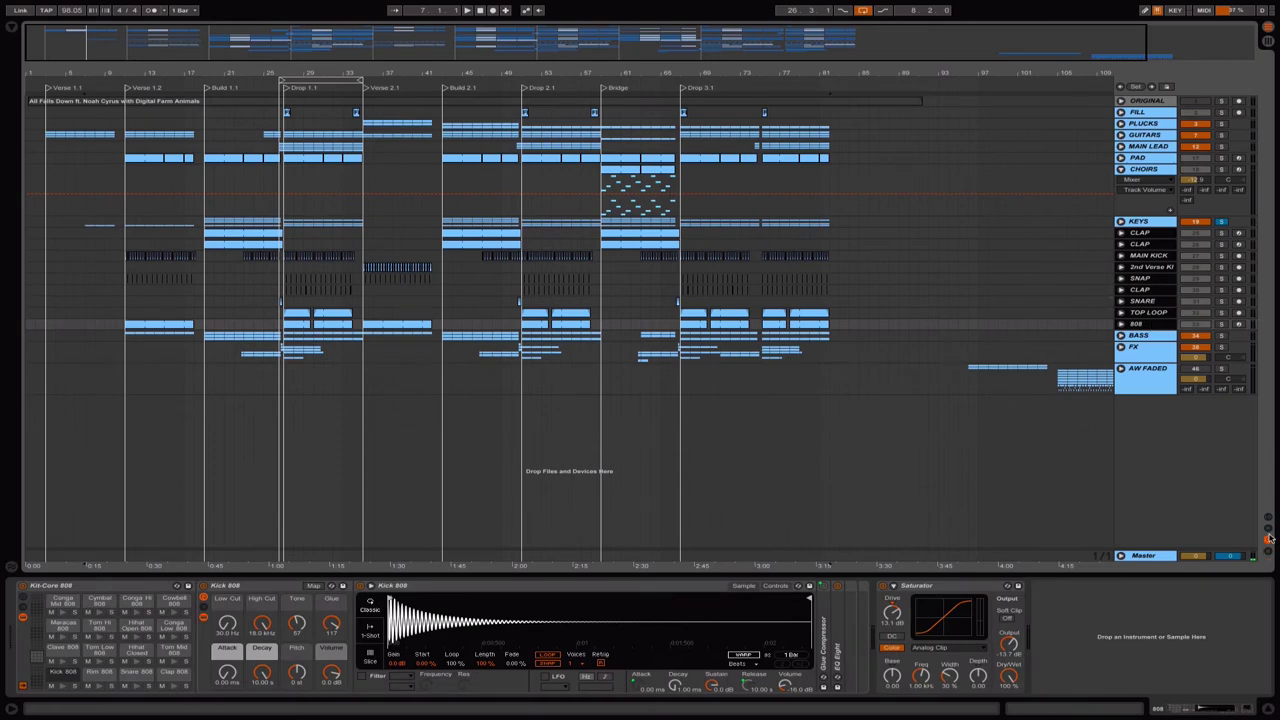
Turn off the solo on the KEYS group and show the return tracks.
left_click(1221, 221)
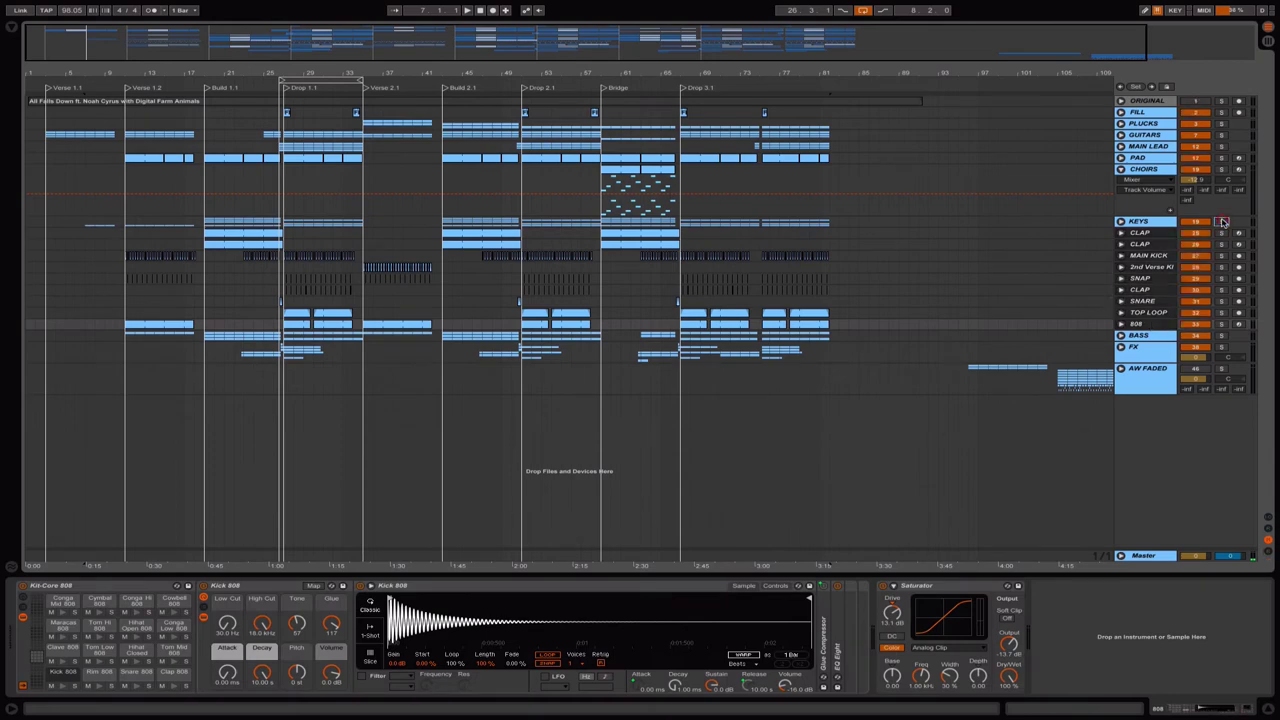
left_click(1268, 535)
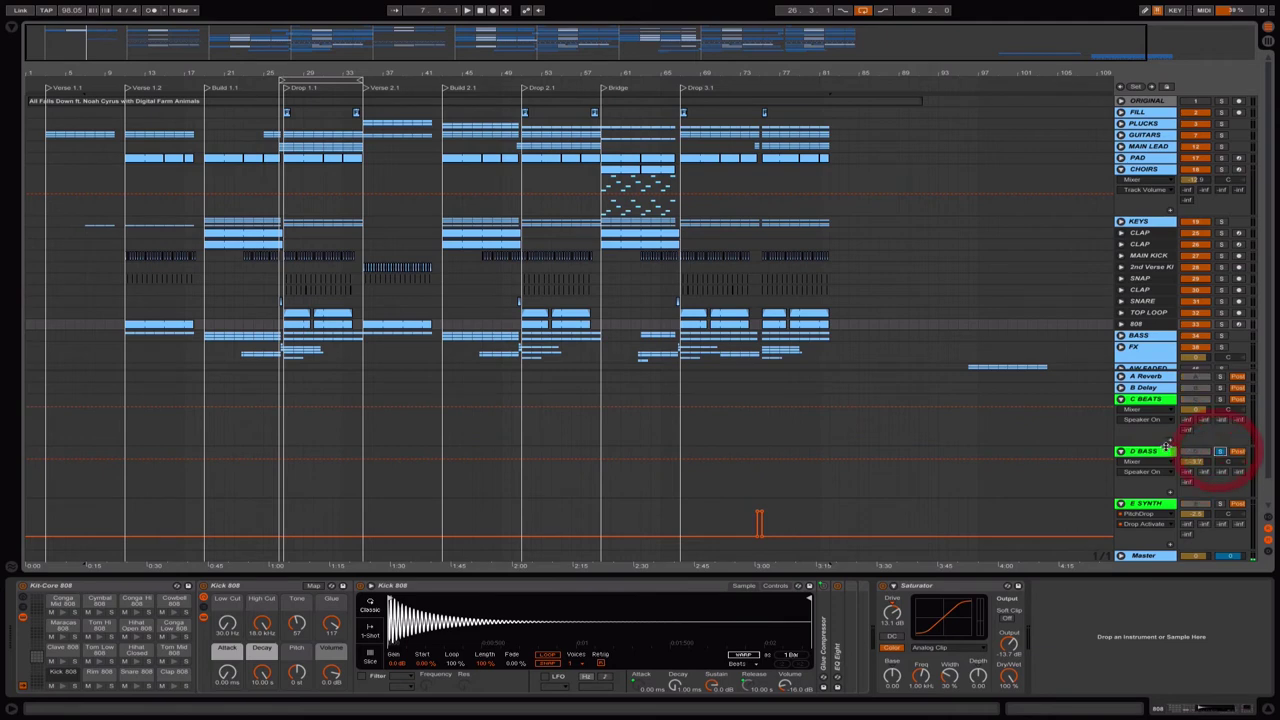
Play from the start of Drop 1.1 and switch the solo from the D BASS return to the C BEATS return.
left_click(1160, 452)
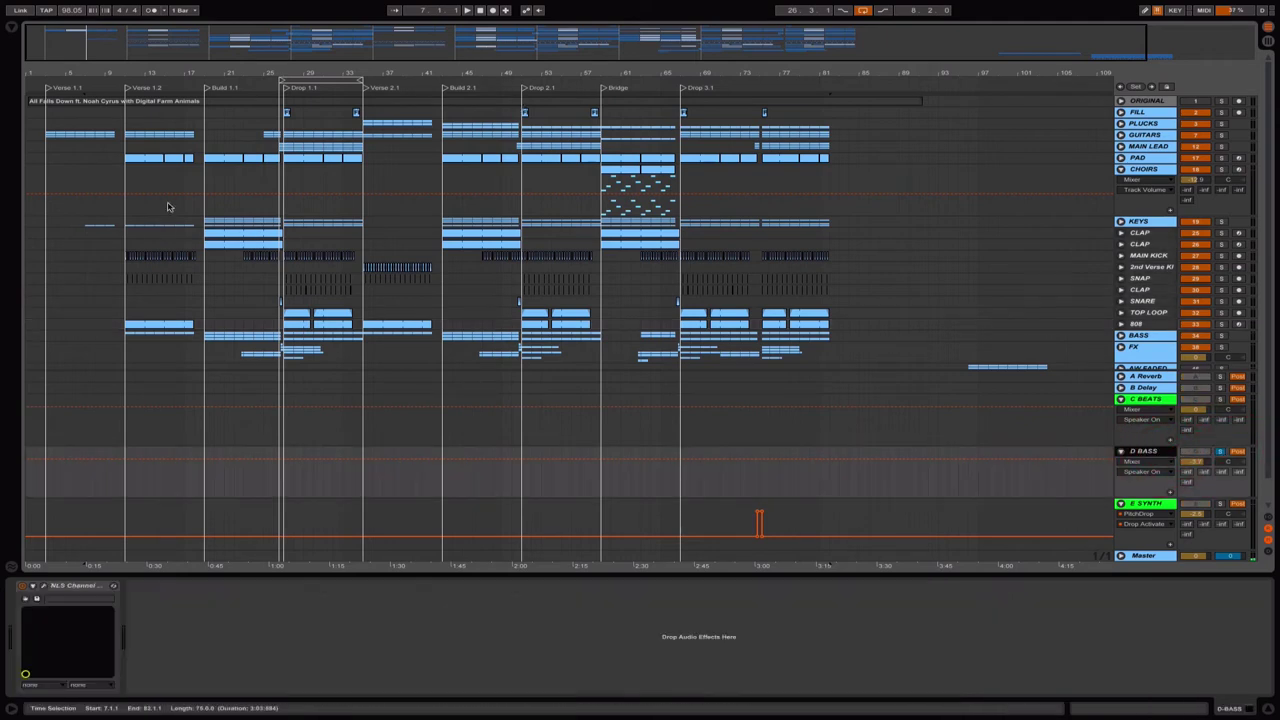
left_click(285, 88)
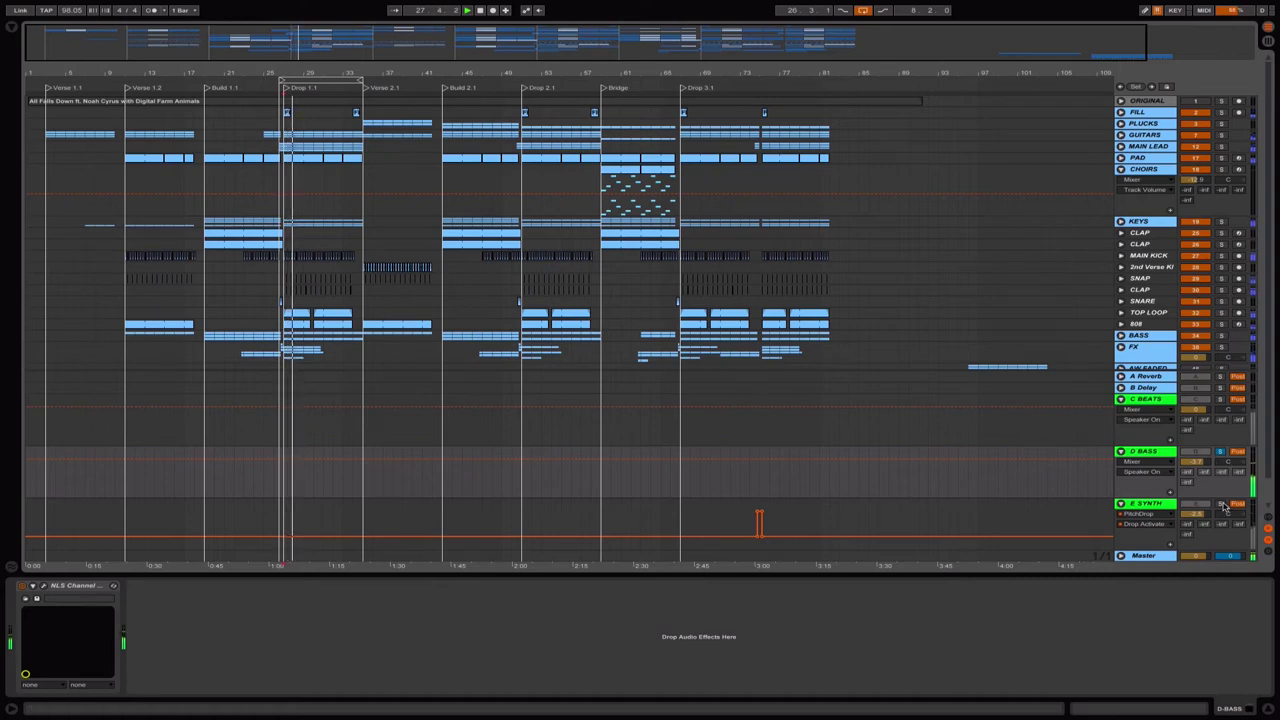
left_click(1219, 399)
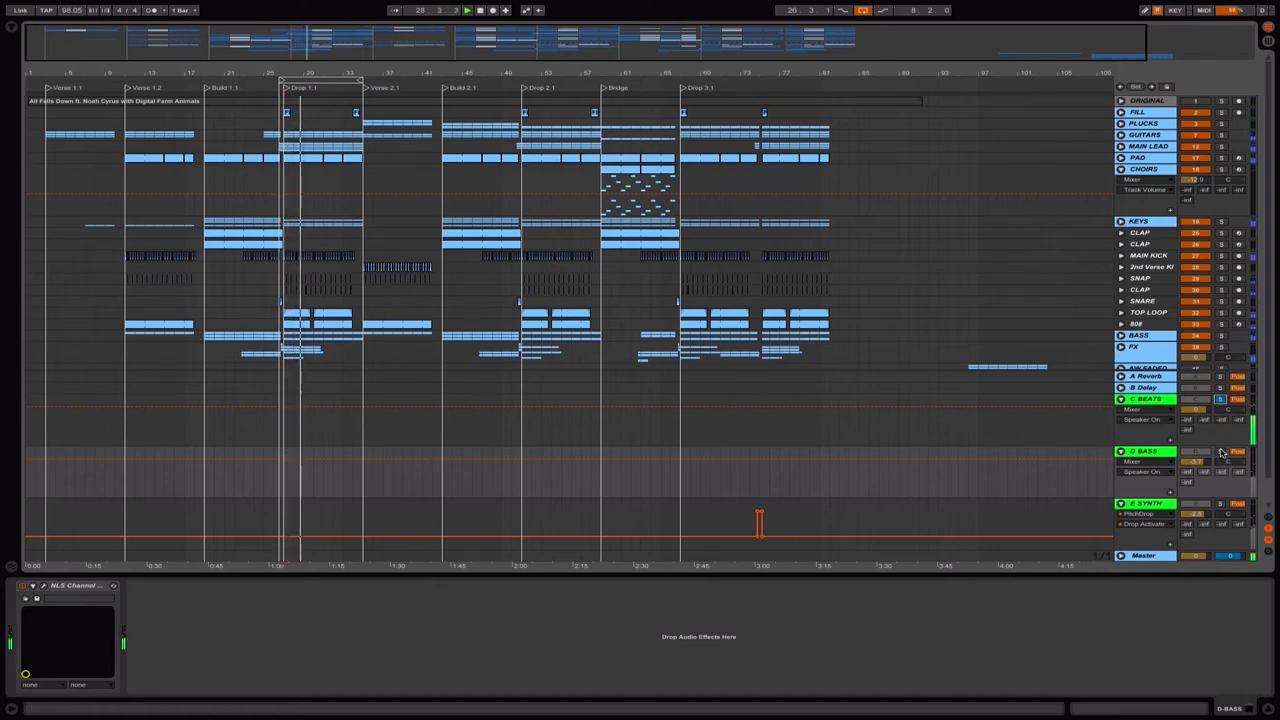
left_click_drag(292, 73, 295, 112)
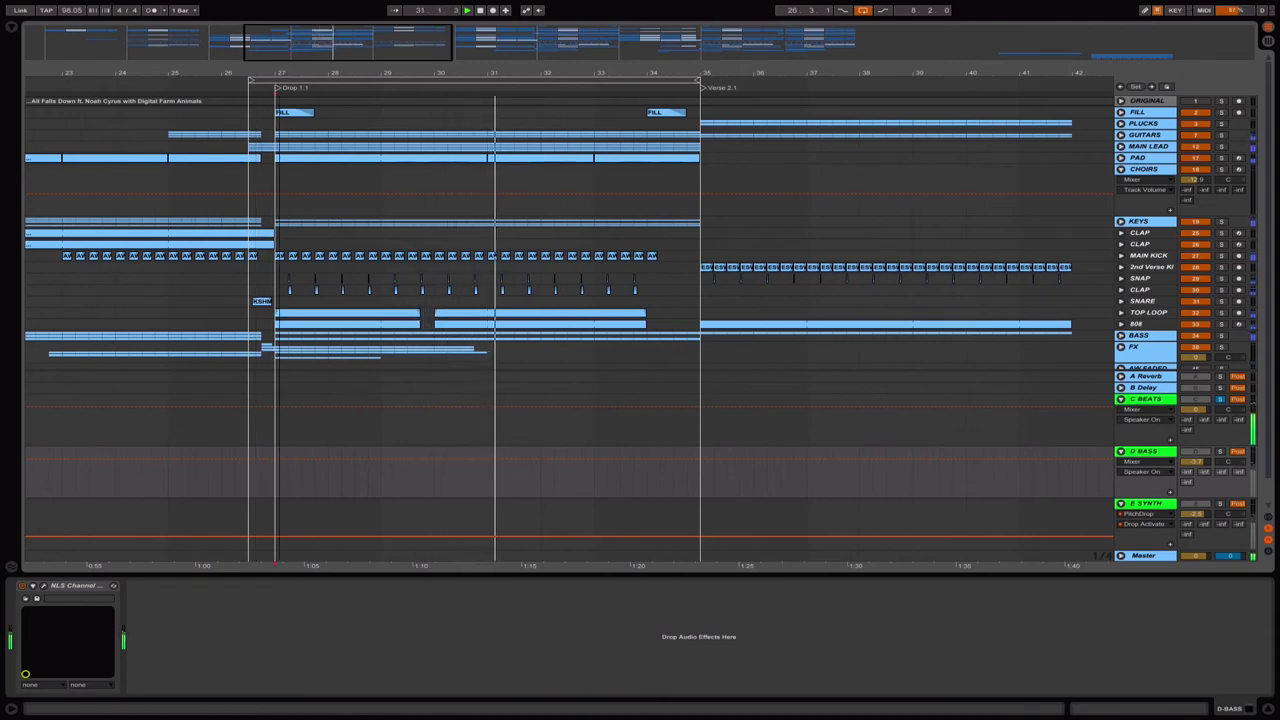
left_click_drag(296, 50, 295, 45)
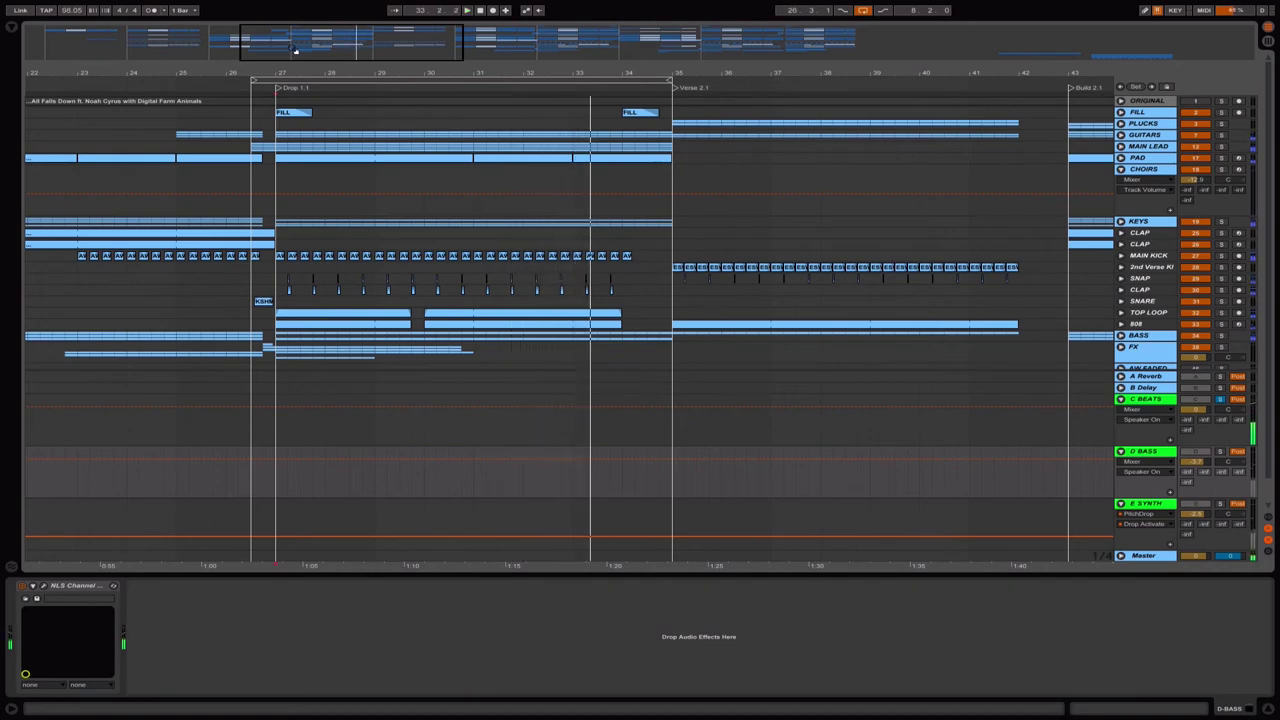
left_click_drag(307, 45, 307, 58)
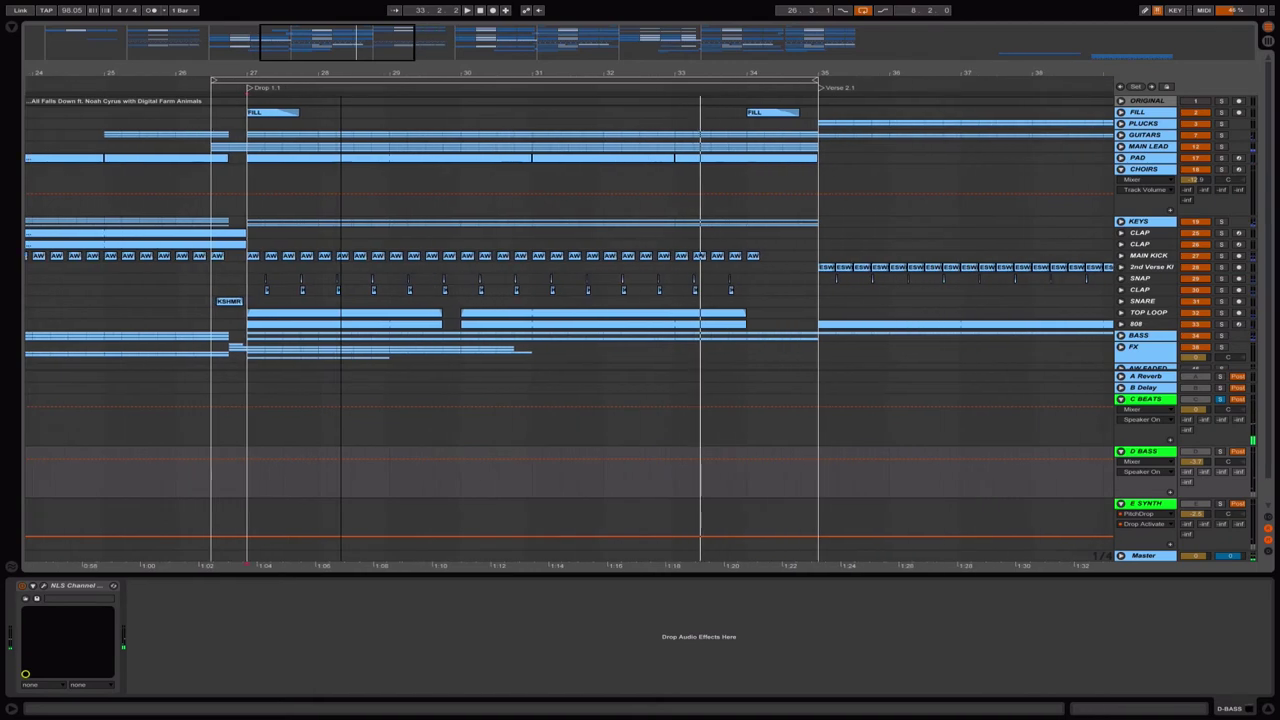
Unfold the MAIN KICK track to show its kick waveforms at the start of Drop 1.1.
left_click(1120, 256)
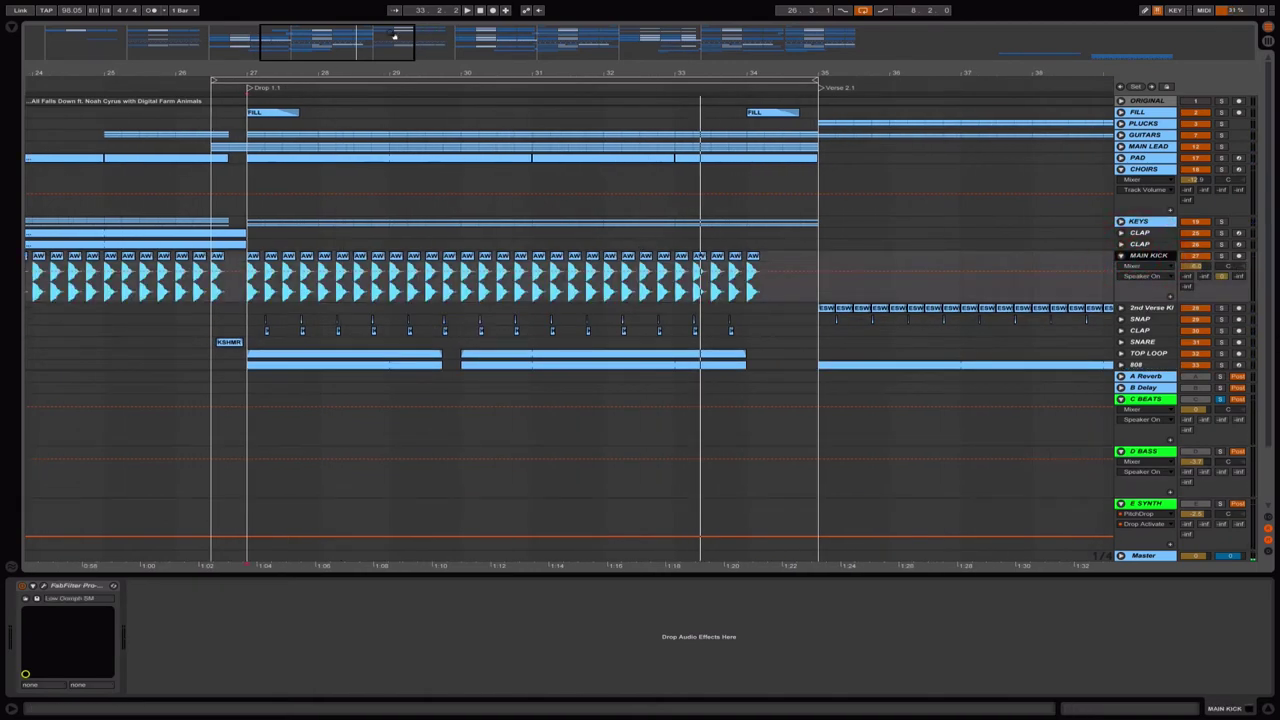
left_click_drag(359, 38, 480, 150)
scroll(330, 200, "down", 5)
left_click_drag(311, 45, 303, 46)
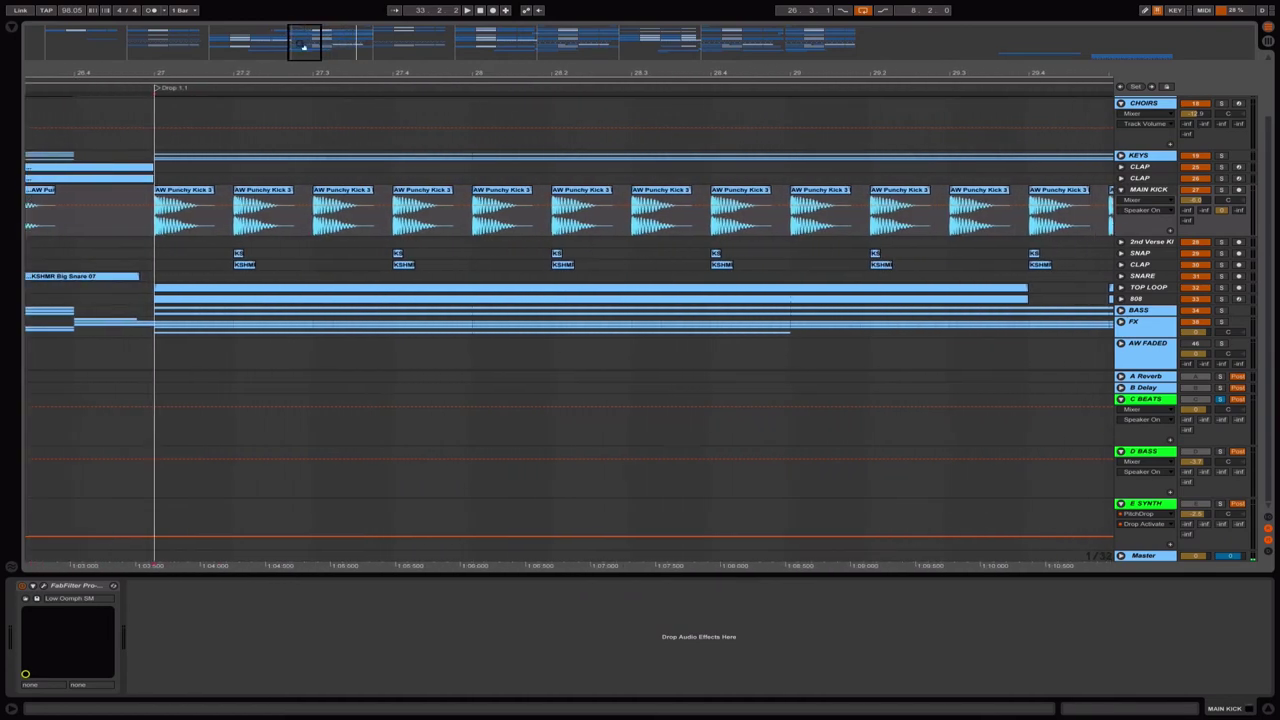
Unfold the SNAP track and the CLAP track below it to show their waveforms in Drop 1.1.
left_click(1121, 253)
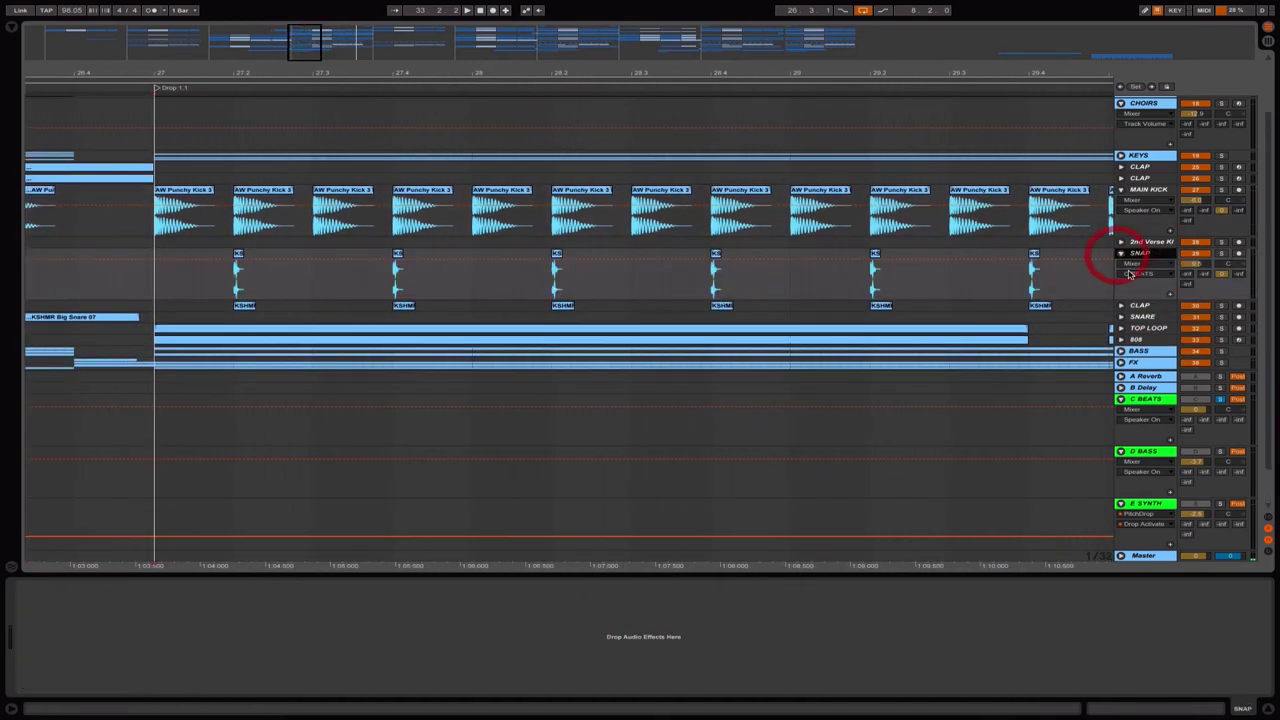
left_click(1121, 306)
left_click_drag(303, 45, 307, 43)
mouse_move(442, 73)
left_mouse_down()
mouse_move(442, 52)
mouse_move(383, 56)
mouse_move(442, 57)
left_mouse_up()
scroll(432, 244, "down", 4)
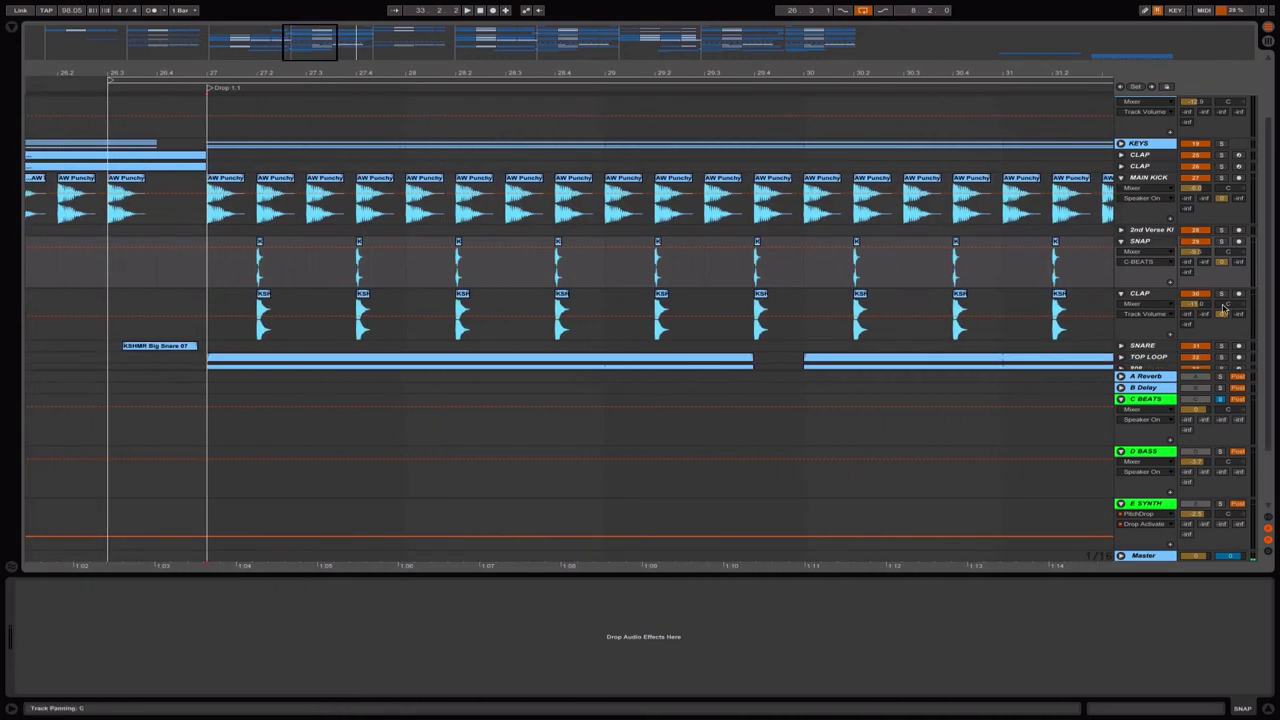
scroll(968, 279, "up", 1)
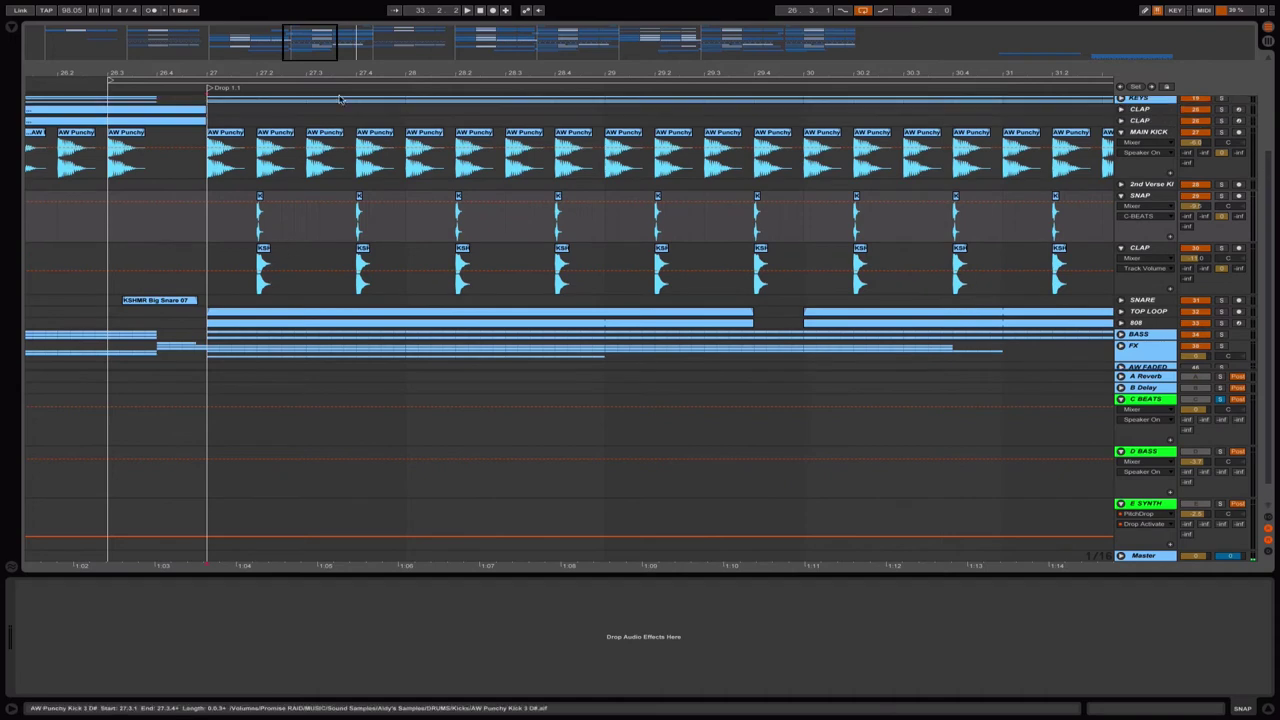
left_click_drag(307, 42, 306, 51)
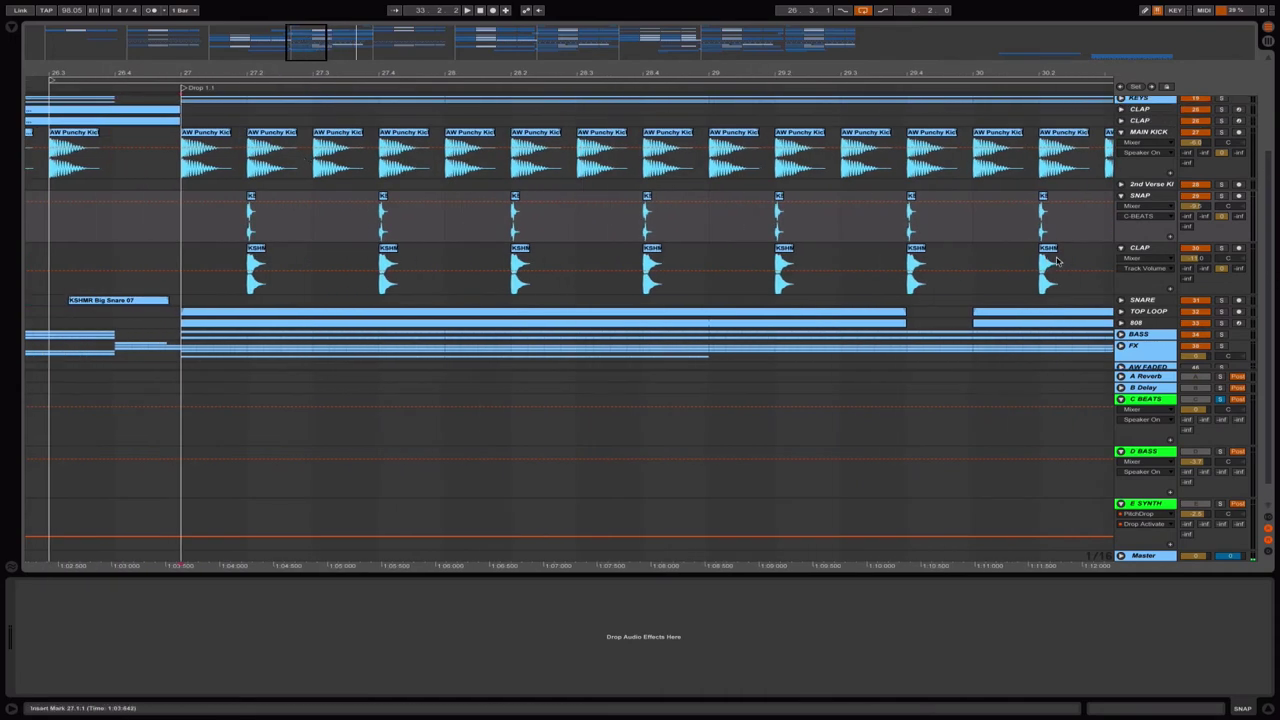
Inspect the clap clip at 27.4 and the first snap clip at 27.2, and play the drums from bar 27.
left_click(388, 249)
key("plus")
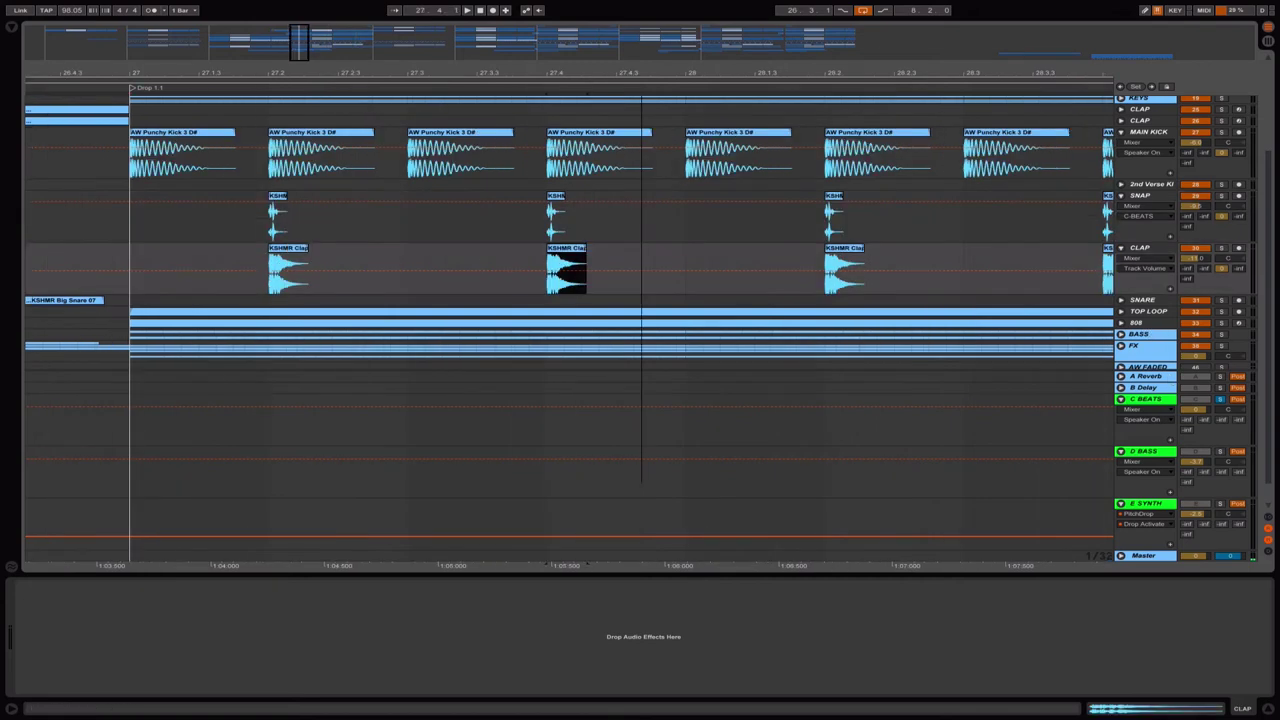
left_click(274, 197)
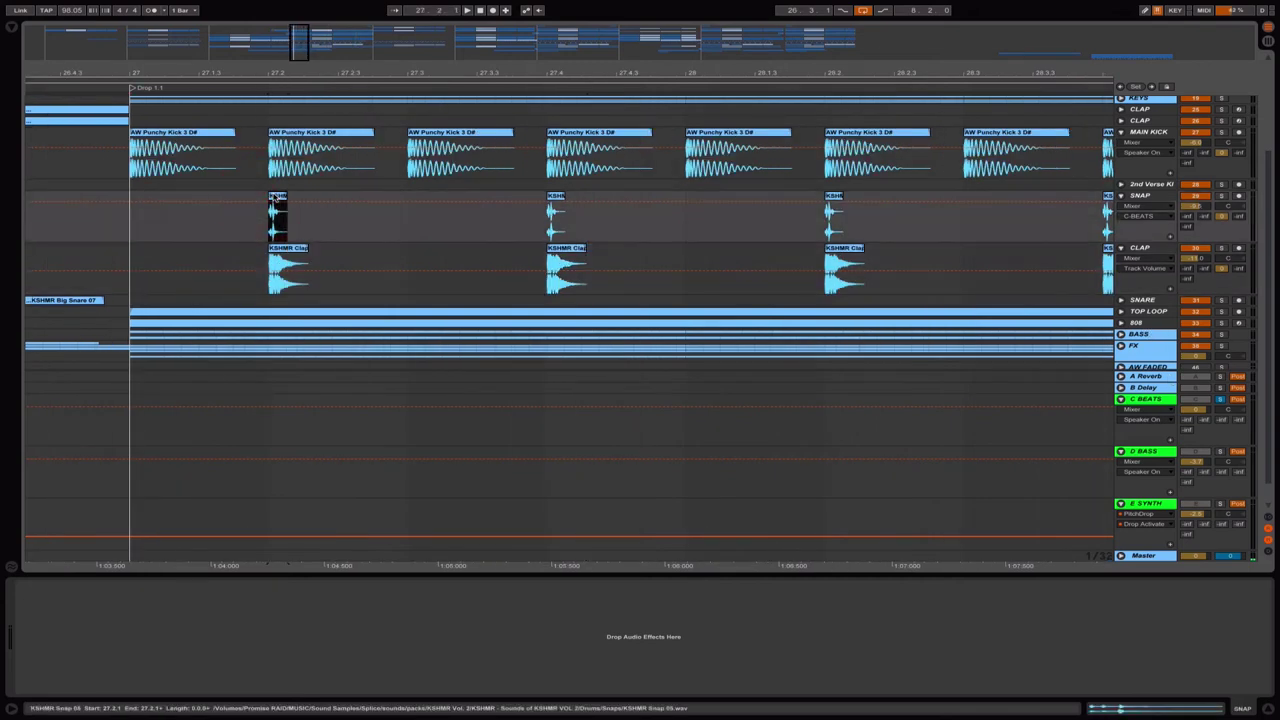
left_click_drag(298, 52, 302, 35)
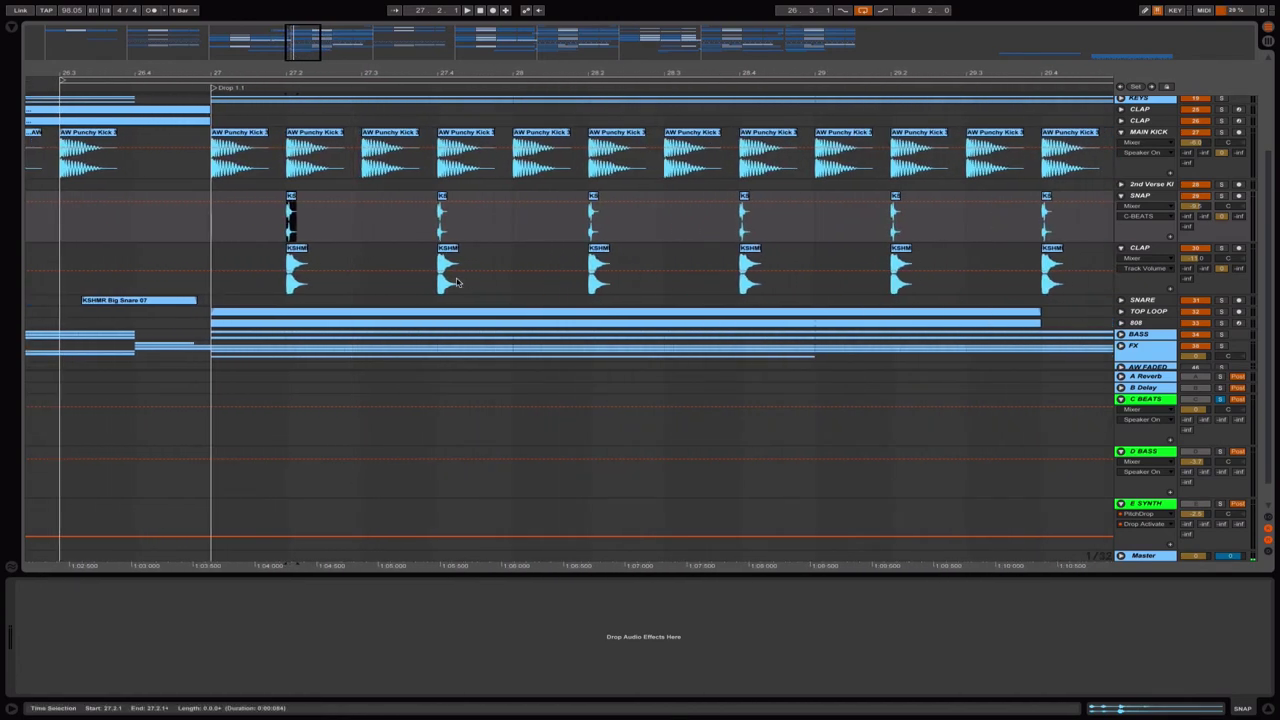
left_click(207, 234)
key("space")
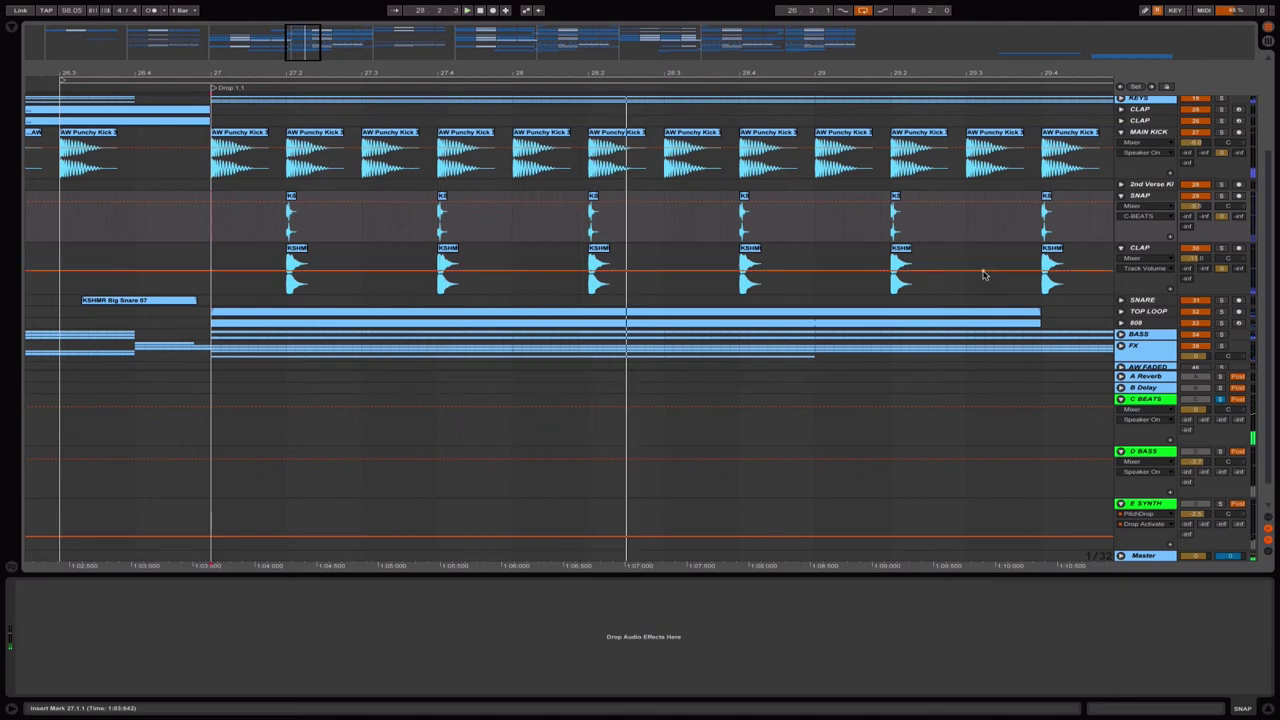
Unfold the SNARE track and play the drums from 26.3 through the snare hit before Drop 1.1.
left_click(1122, 301)
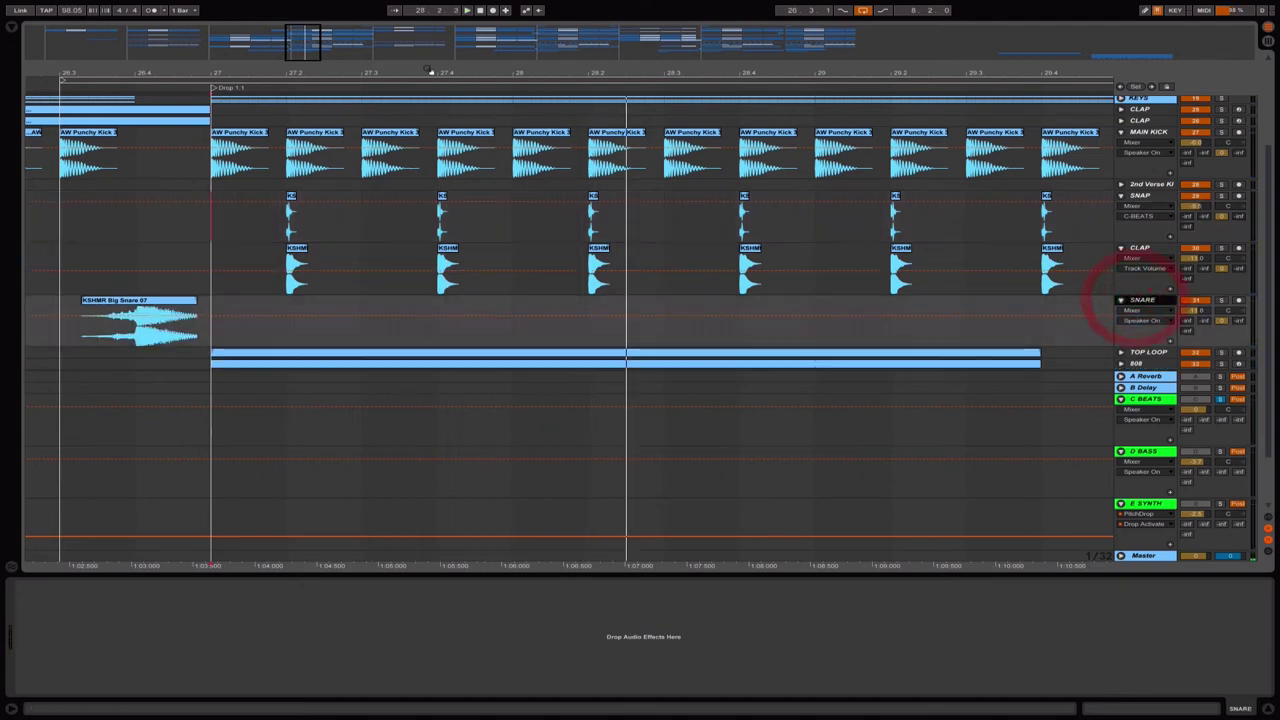
mouse_move(302, 41)
left_mouse_down()
mouse_move(301, 72)
mouse_move(292, 46)
left_mouse_up()
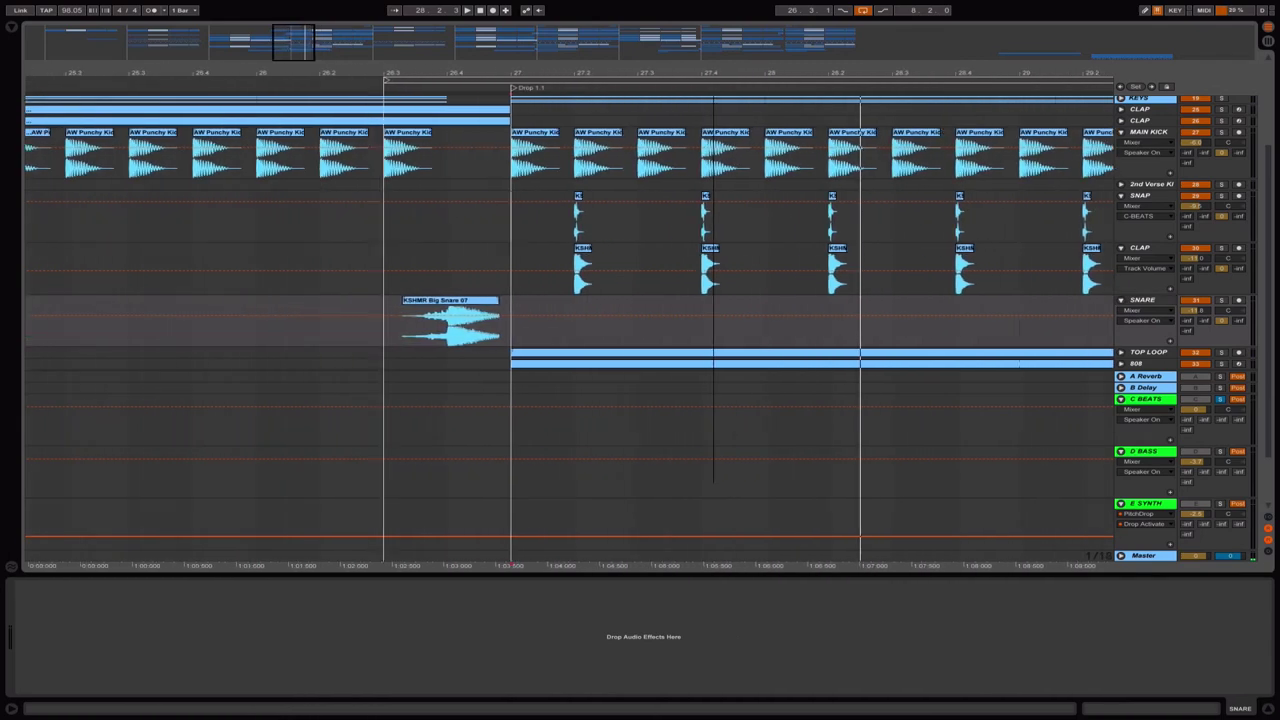
left_click(380, 337)
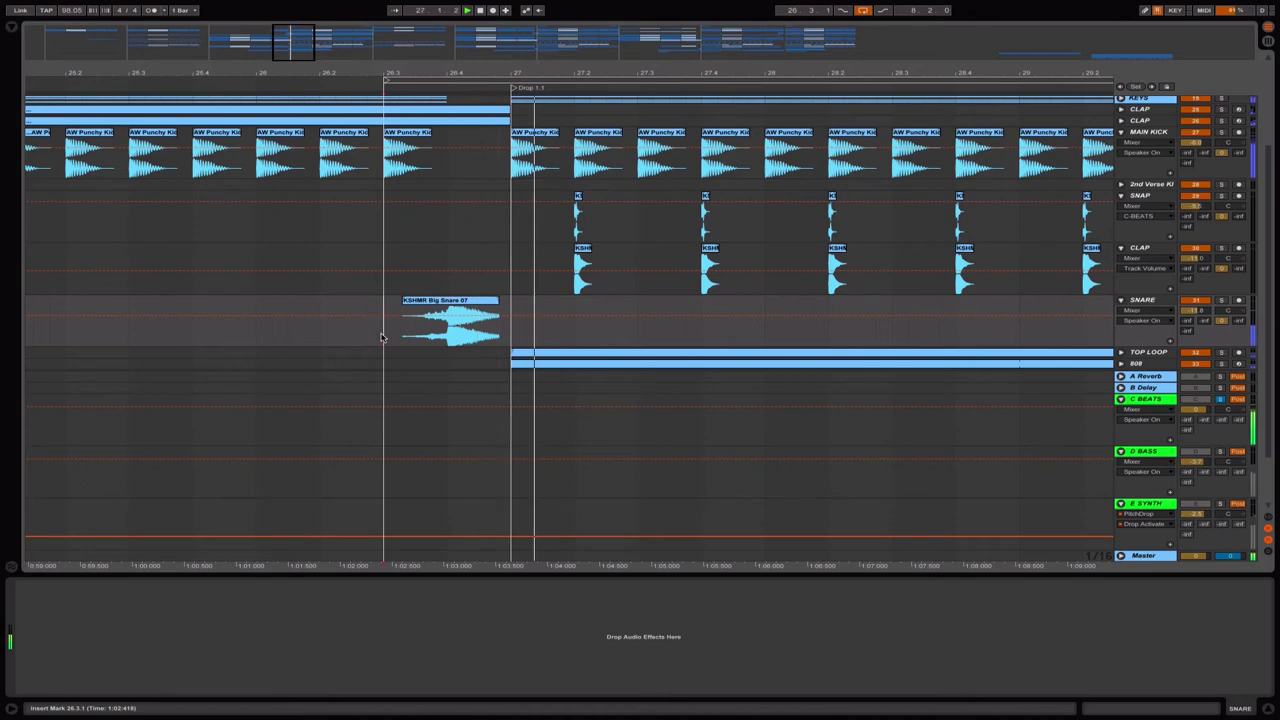
key("space")
key("space")
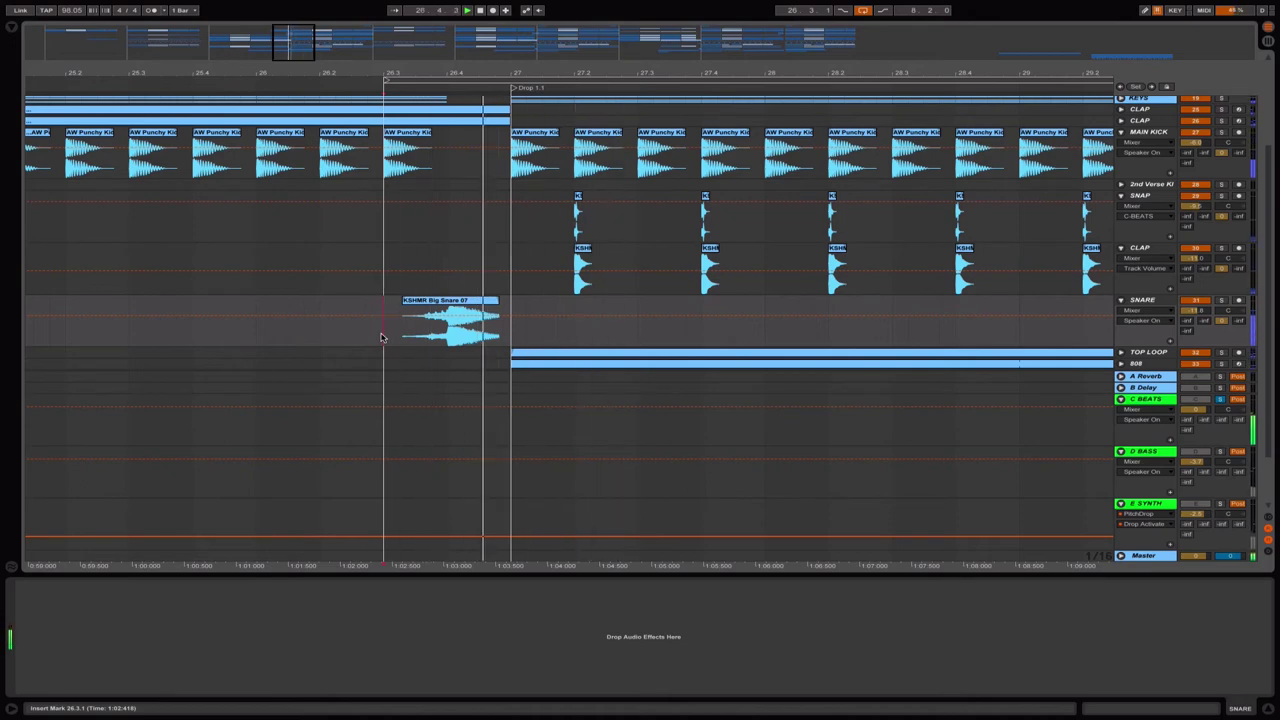
key("space")
Solo the SNARE track and audition the KSHMR Big Snare 07 clip on its own.
scroll(452, 322, "down", 3)
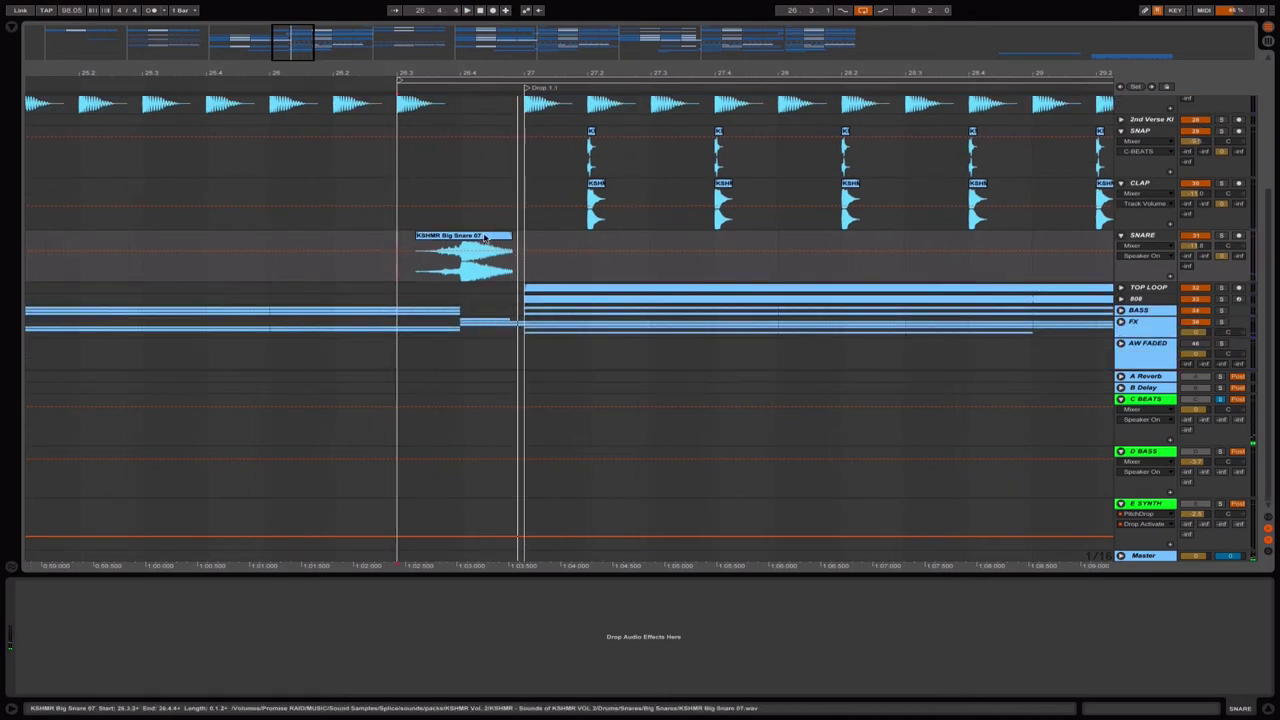
left_click(460, 258)
left_click(1221, 236)
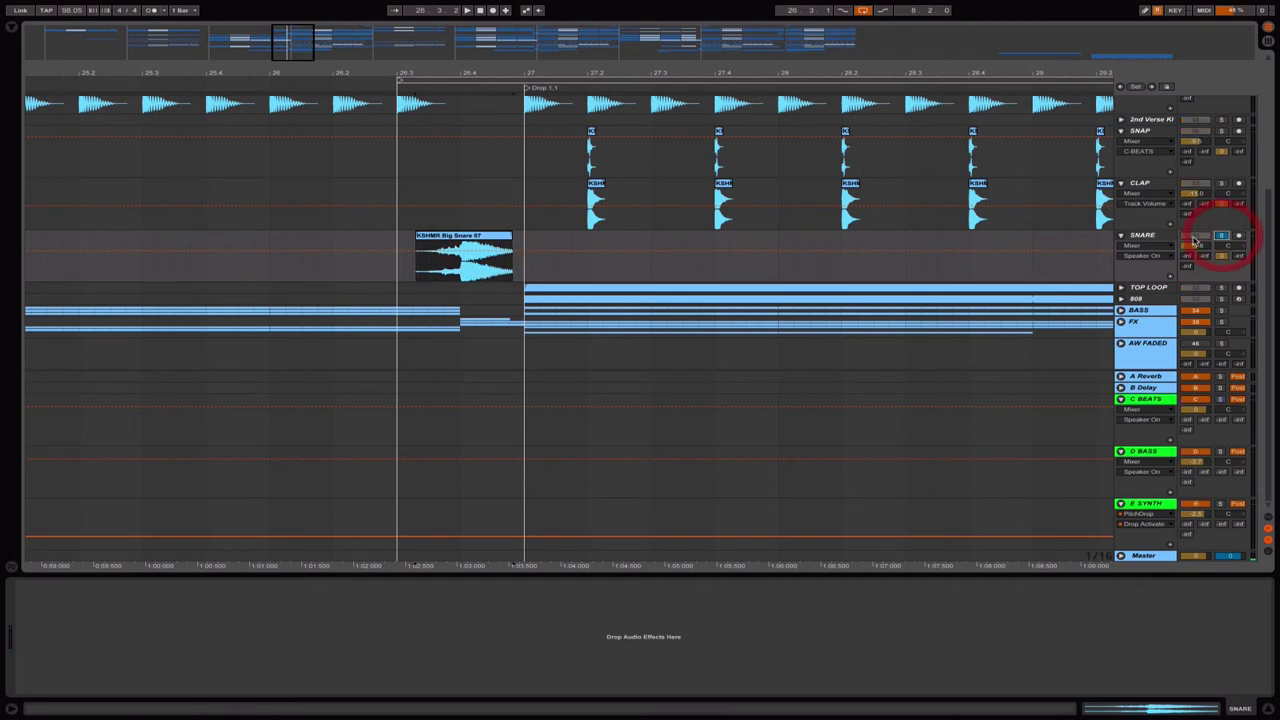
left_click(498, 240)
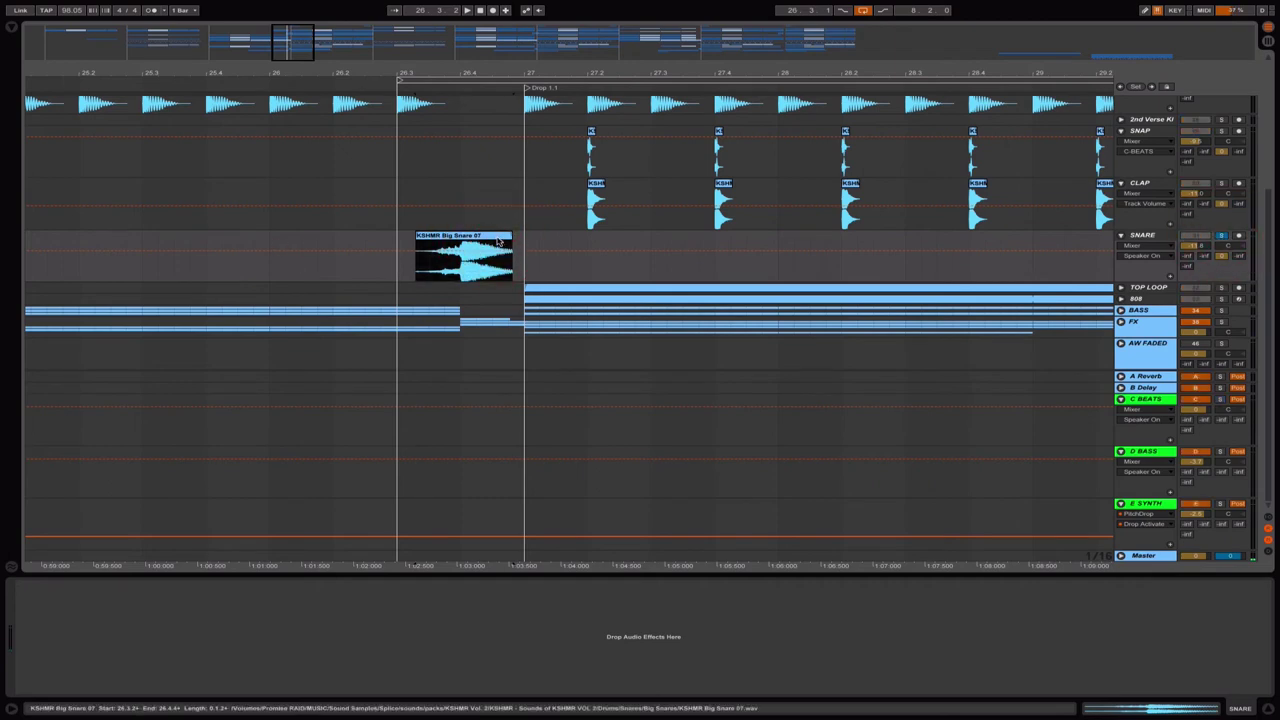
key("space")
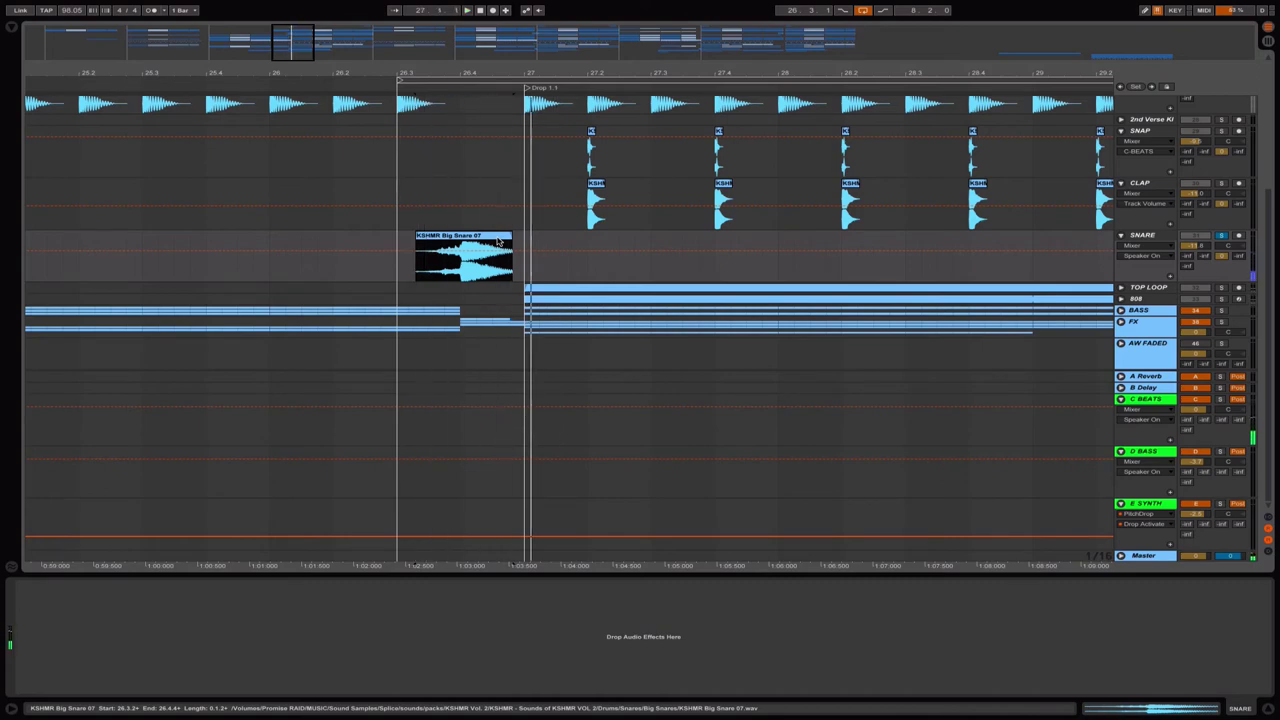
Solo the FX group and expand it to show its individual FX tracks.
left_click(1222, 323)
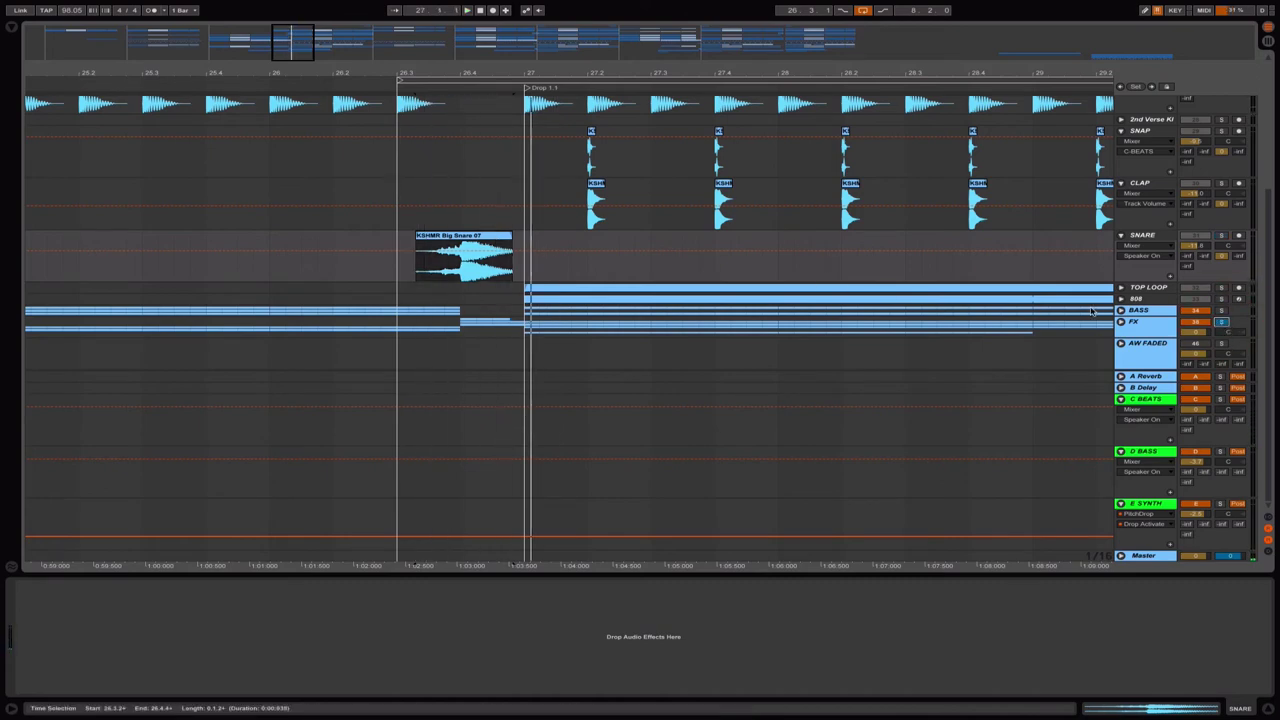
left_click(1119, 321)
scroll(950, 262, "left", 1)
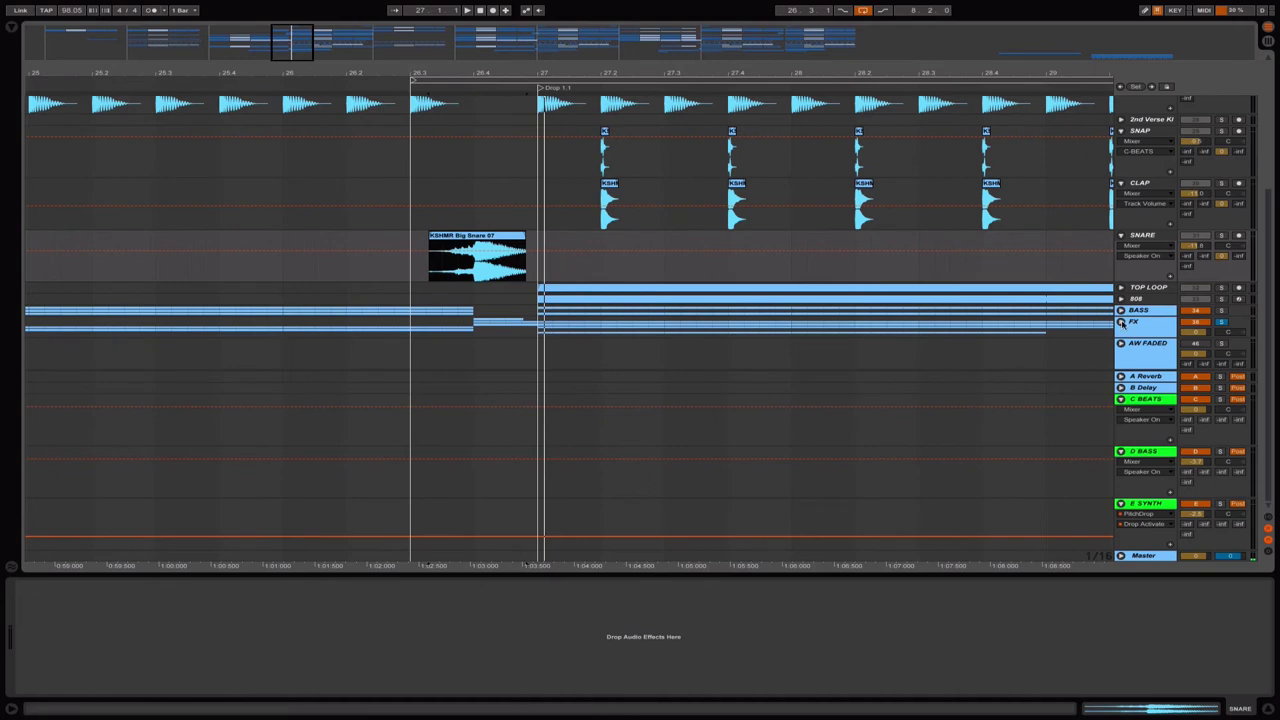
left_click(1120, 321)
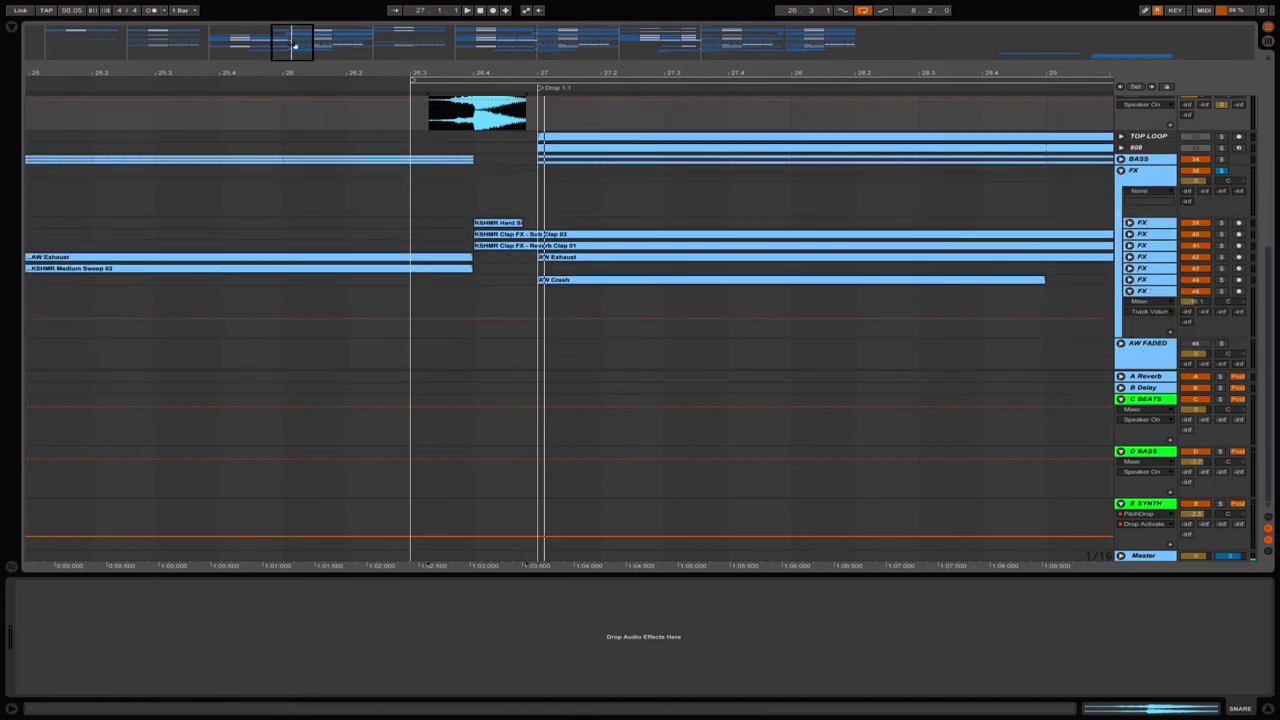
Audition the soloed FX layers from 26.3 into Drop 1.1.
left_click_drag(295, 45, 321, 222)
left_click(303, 226)
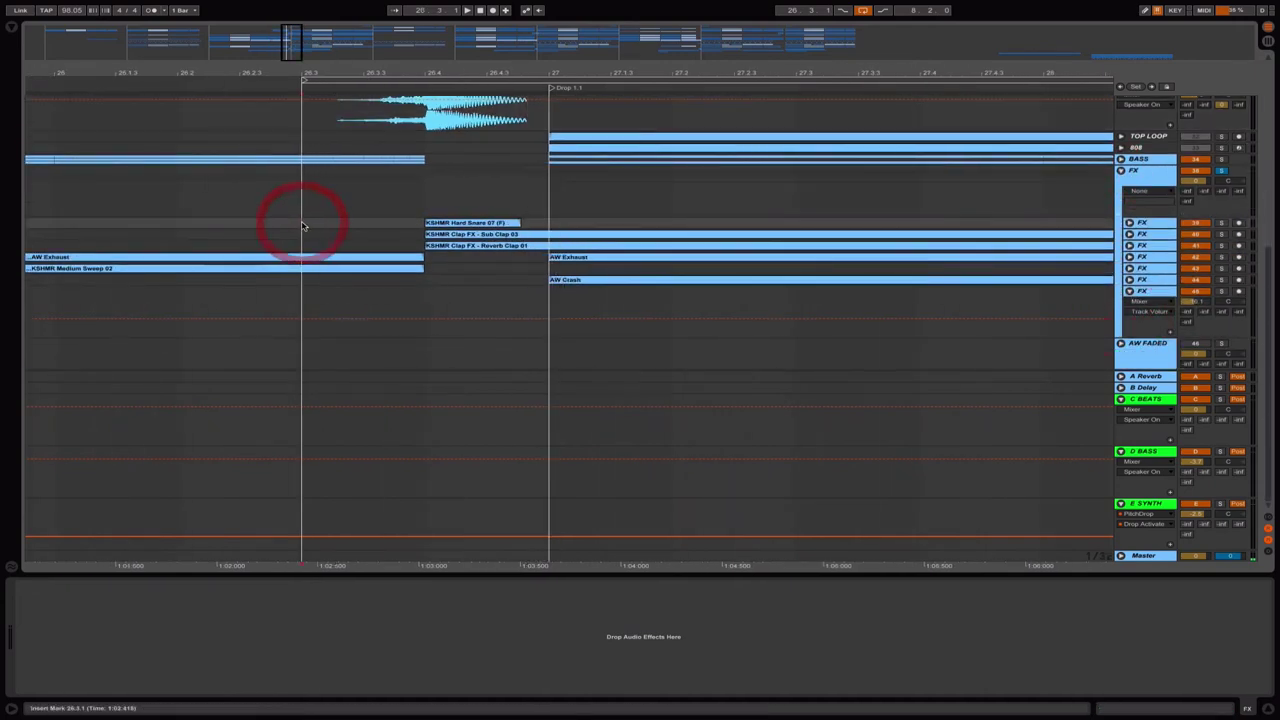
key("space")
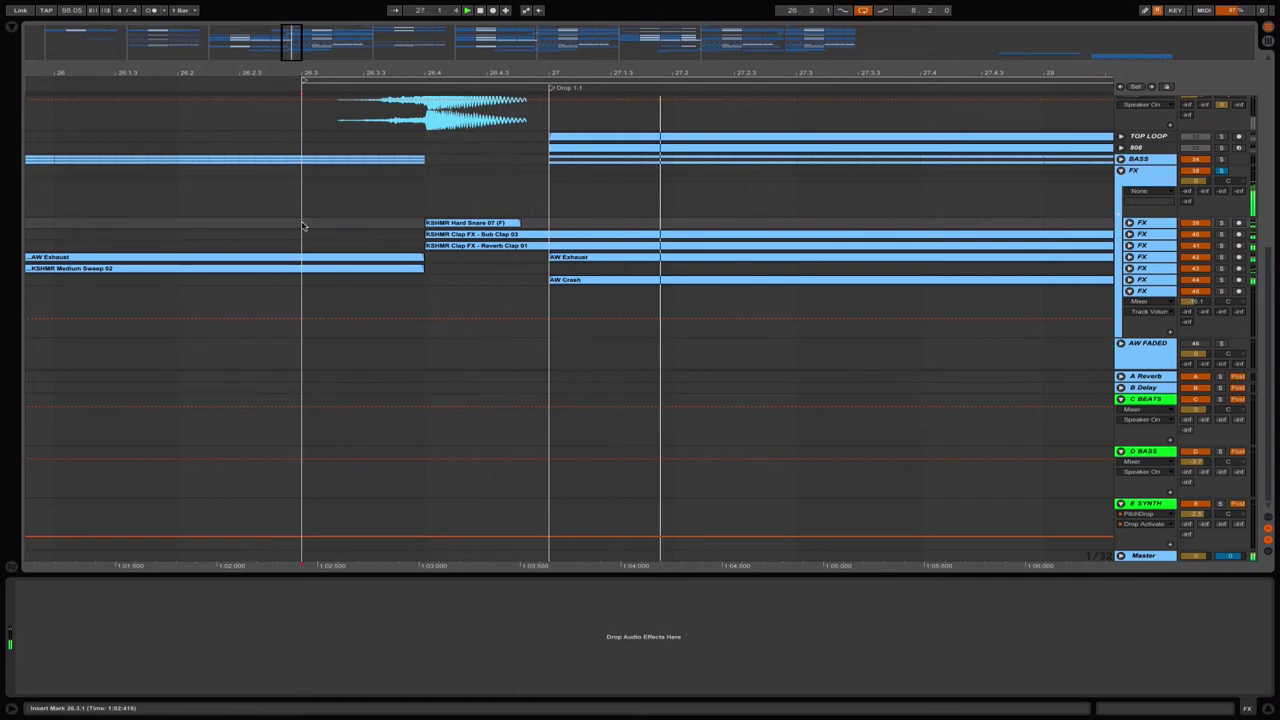
key("space")
key("space")
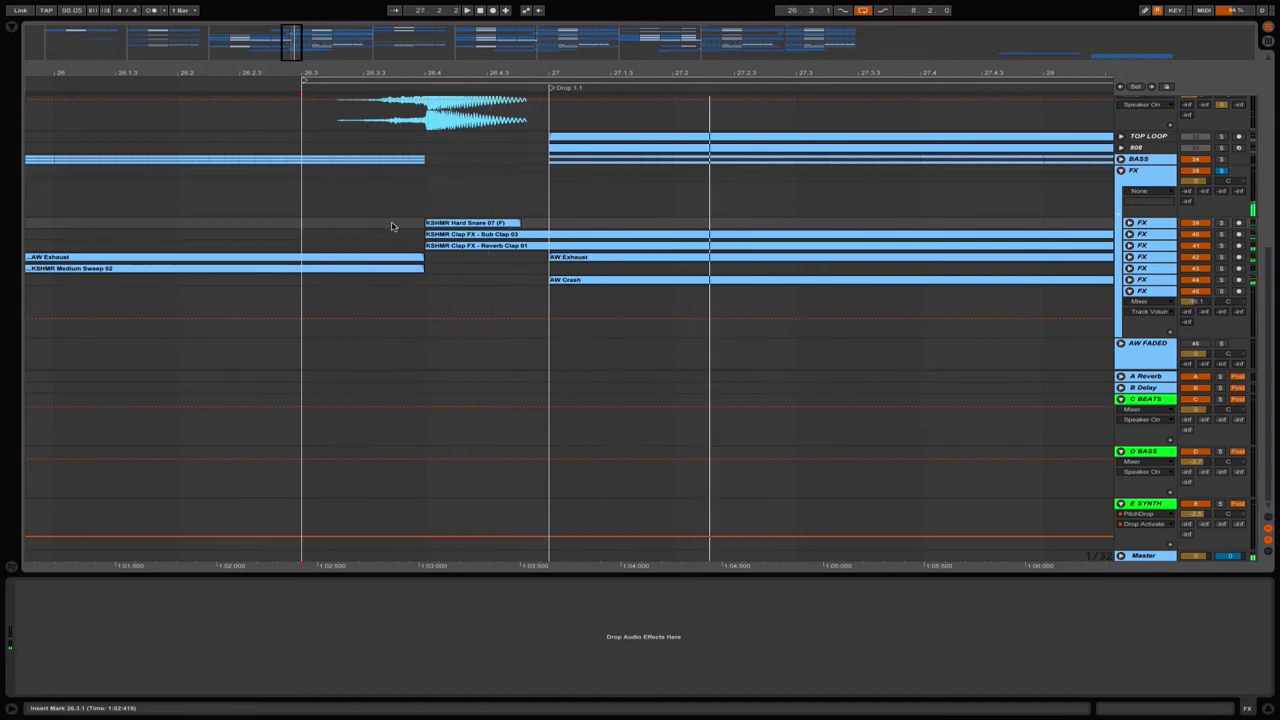
Solo the C BEATS return and play the transition into Drop 1.1 from 26.3.
left_click(1220, 399)
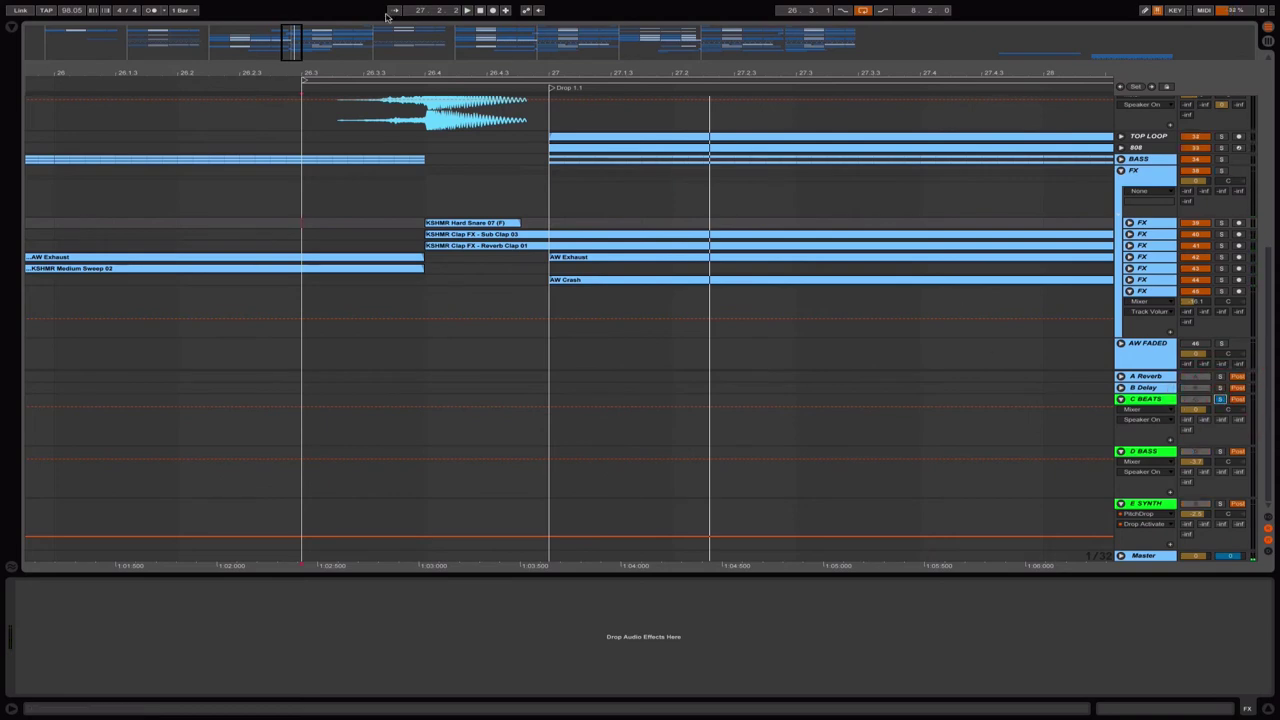
left_click(301, 89)
scroll(658, 188, "up", 3)
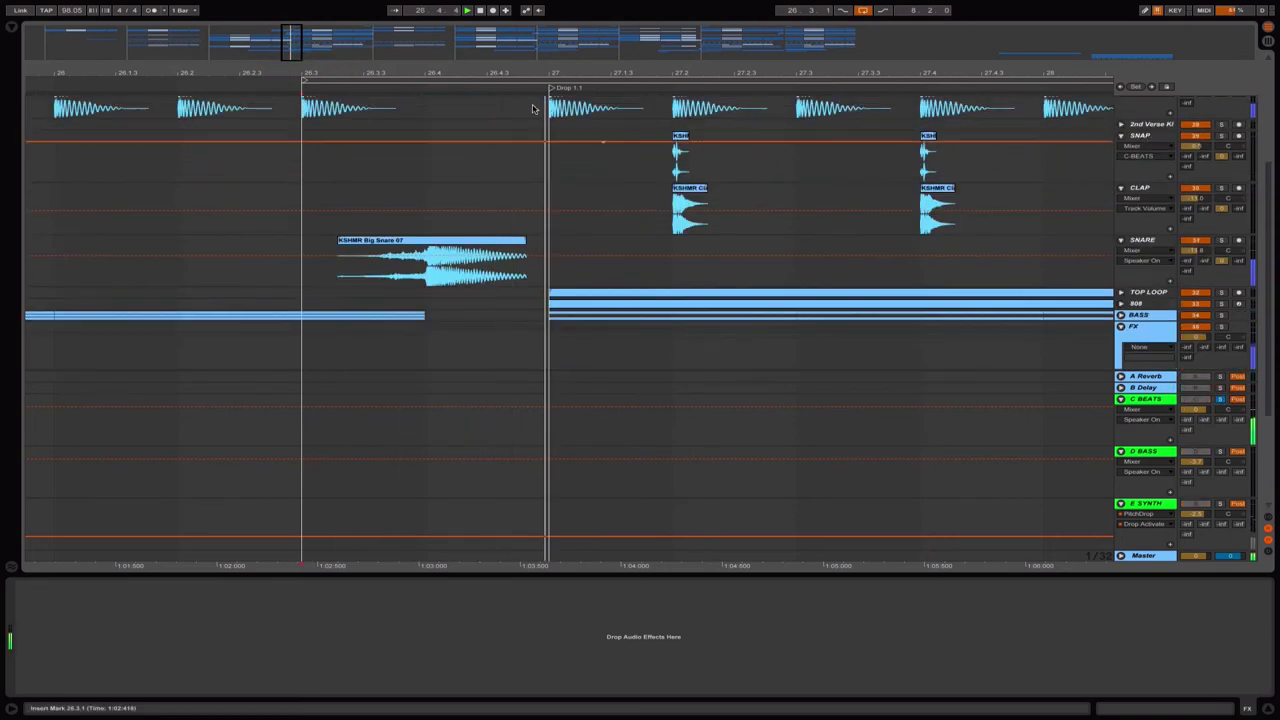
left_click_drag(296, 44, 313, 50)
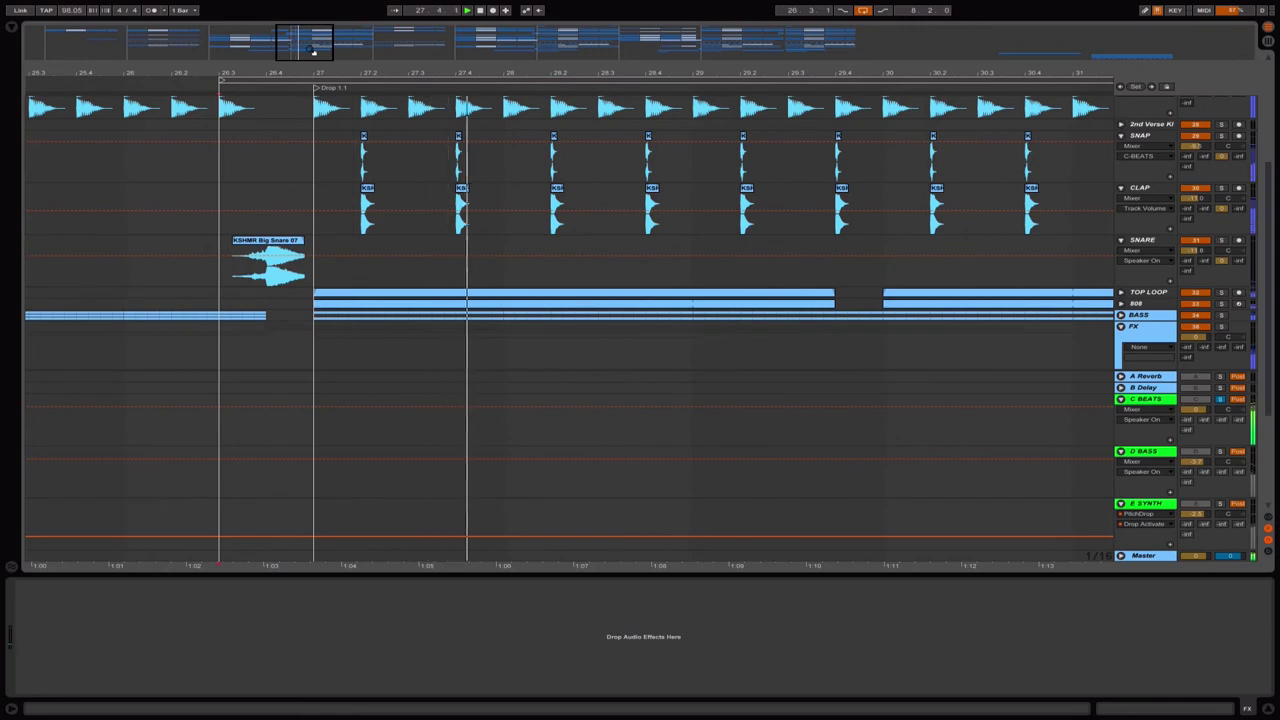
Collapse the FX group, turn off the C BEATS solo and play the full mix from 26.3.
left_click(1120, 328)
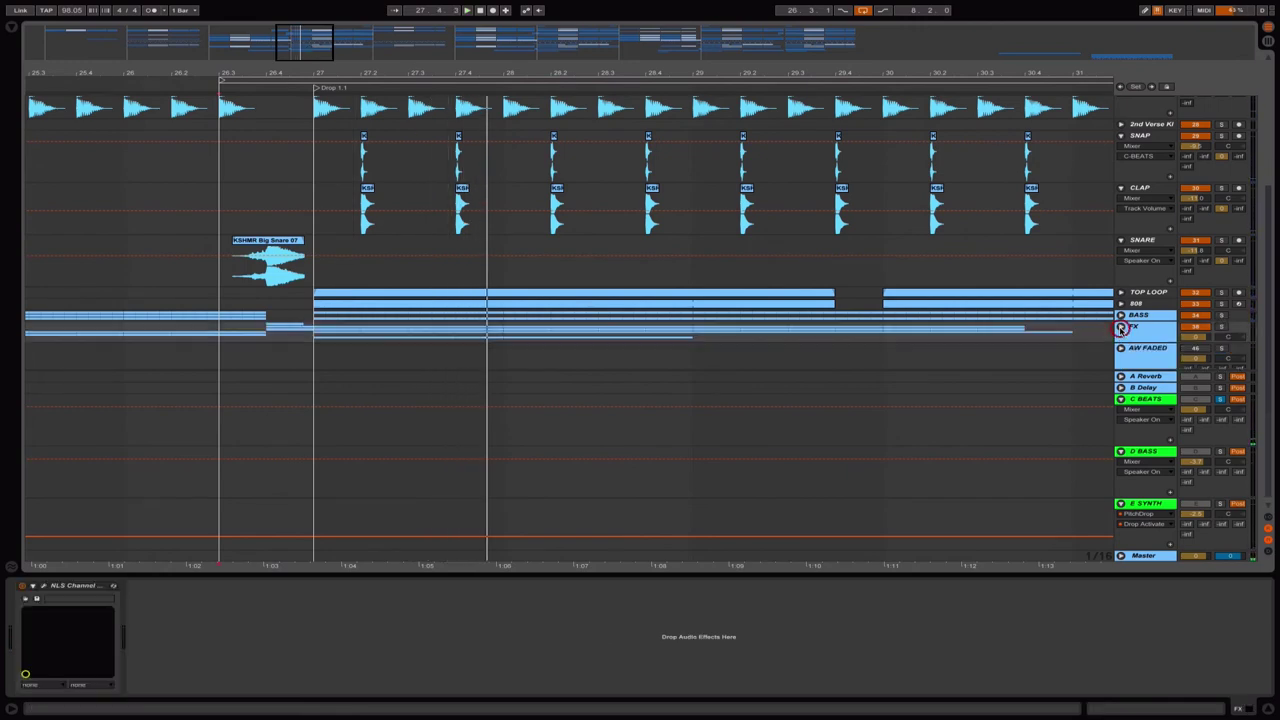
left_click(1220, 399)
left_click(126, 83)
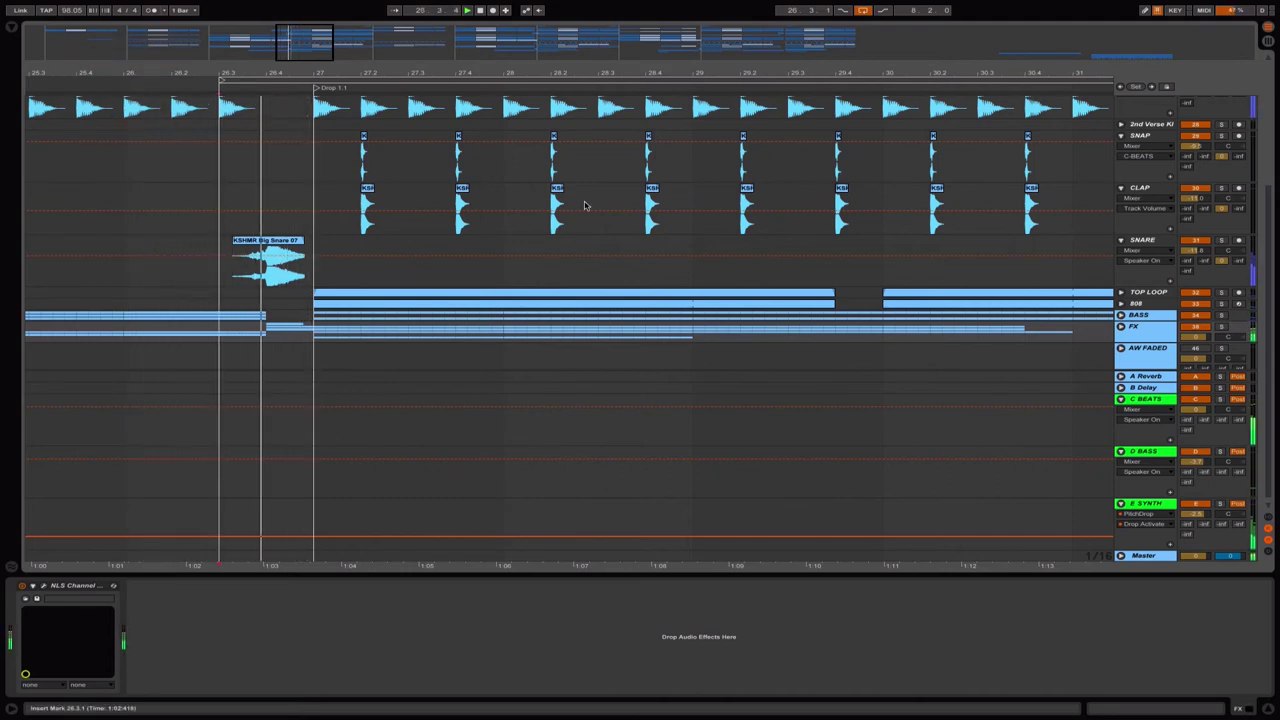
Stop the playback after Drop 1.1 and hide the return tracks.
left_click_drag(319, 54, 360, 38)
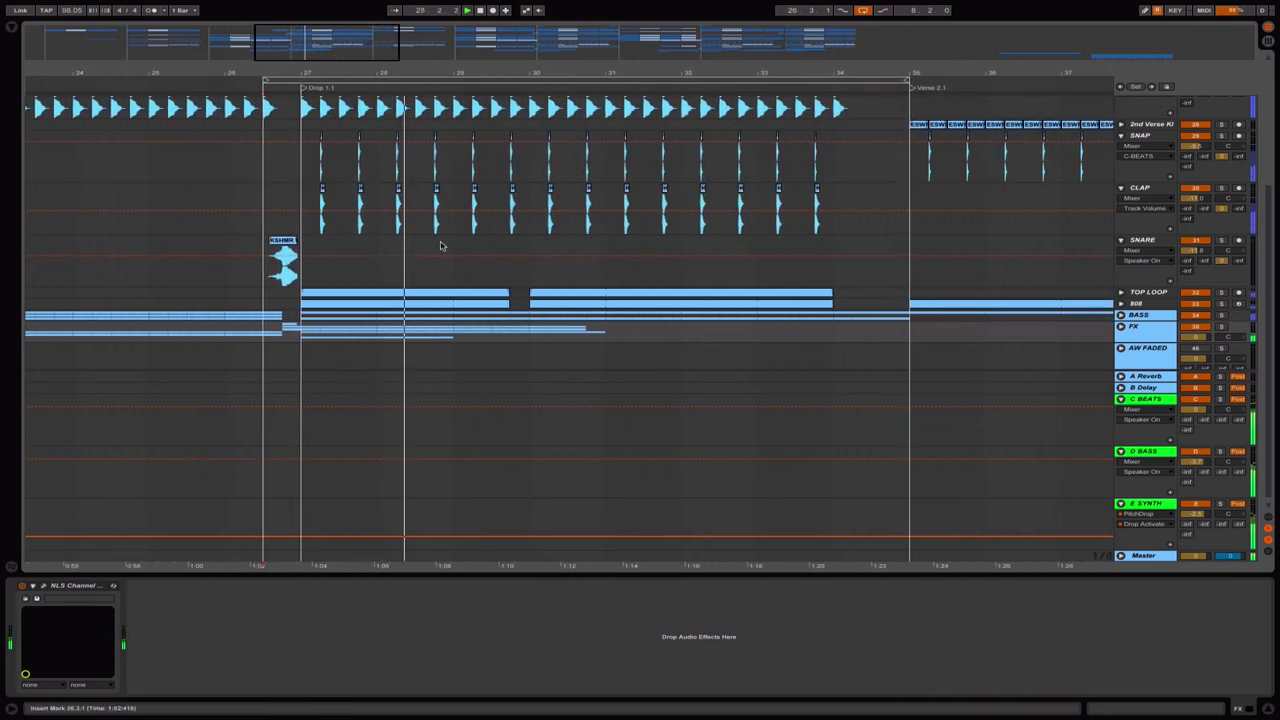
key("space")
left_click_drag(441, 245, 468, 240)
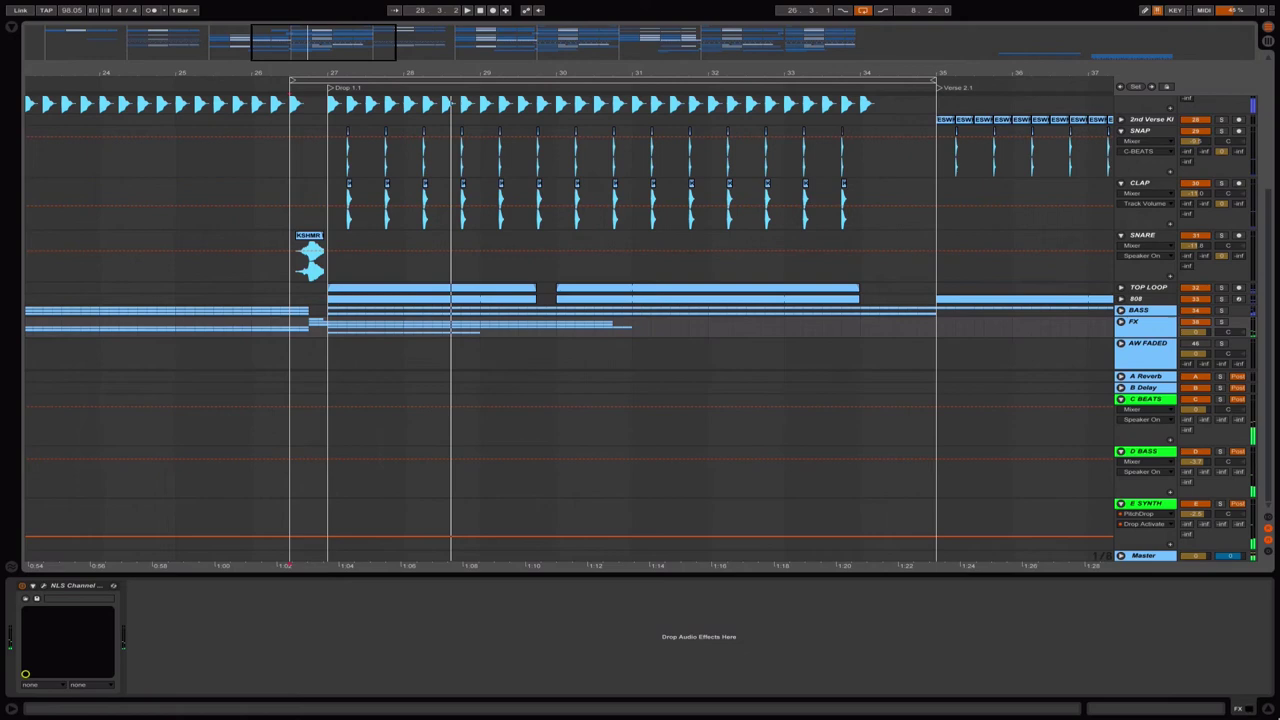
left_click(1268, 535)
Select the BASS group and expand it to show its SUB and two BASS tracks.
scroll(961, 191, "up", 5)
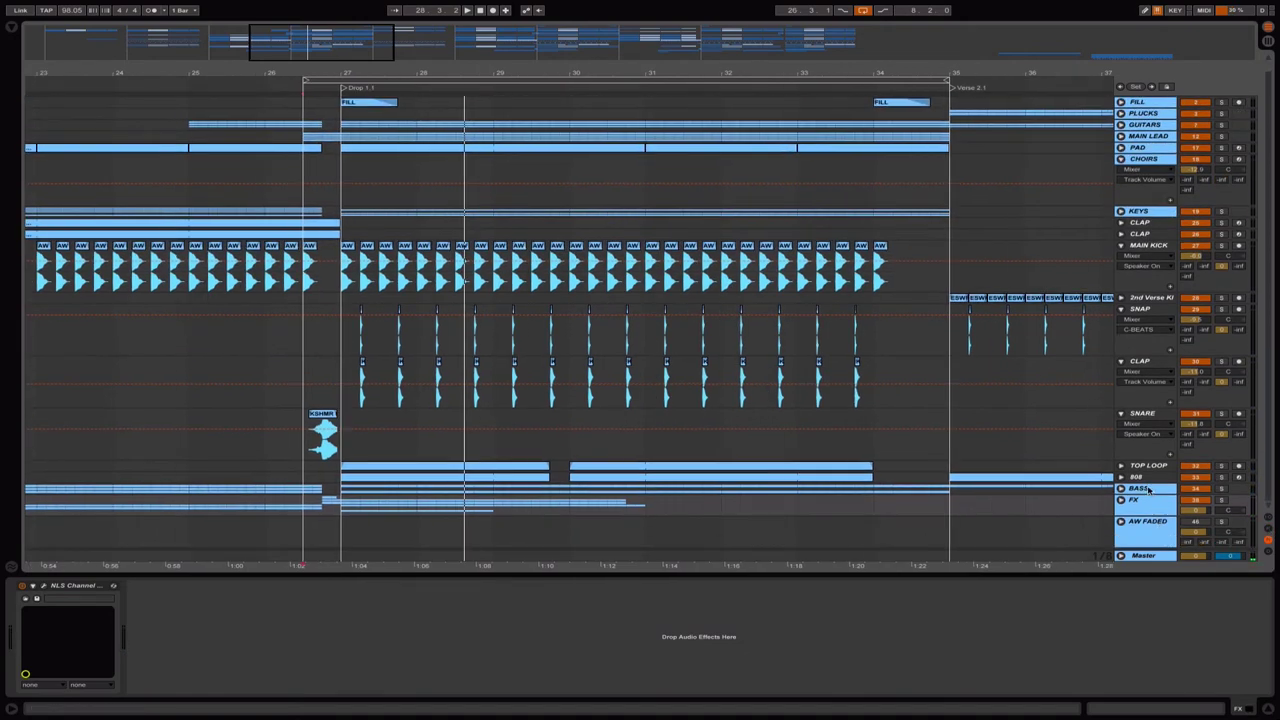
left_click(1148, 489)
left_click(1121, 488)
key("minus")
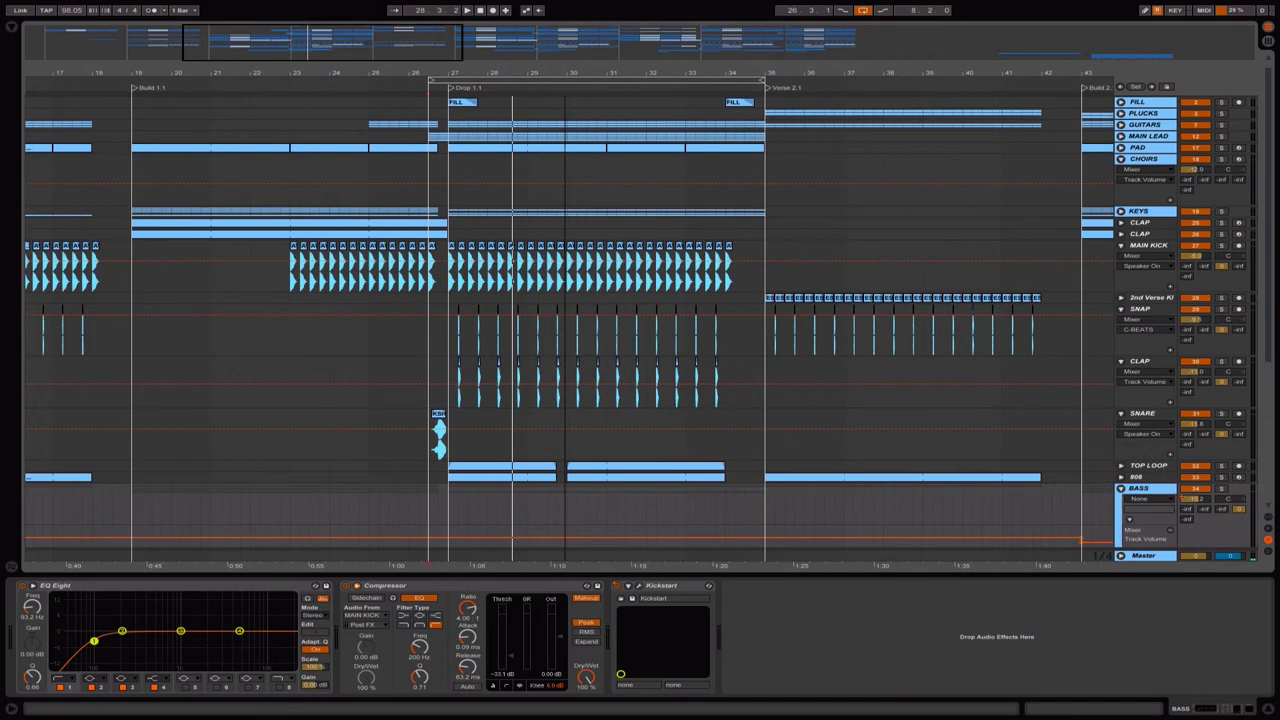
scroll(870, 357, "down", 5)
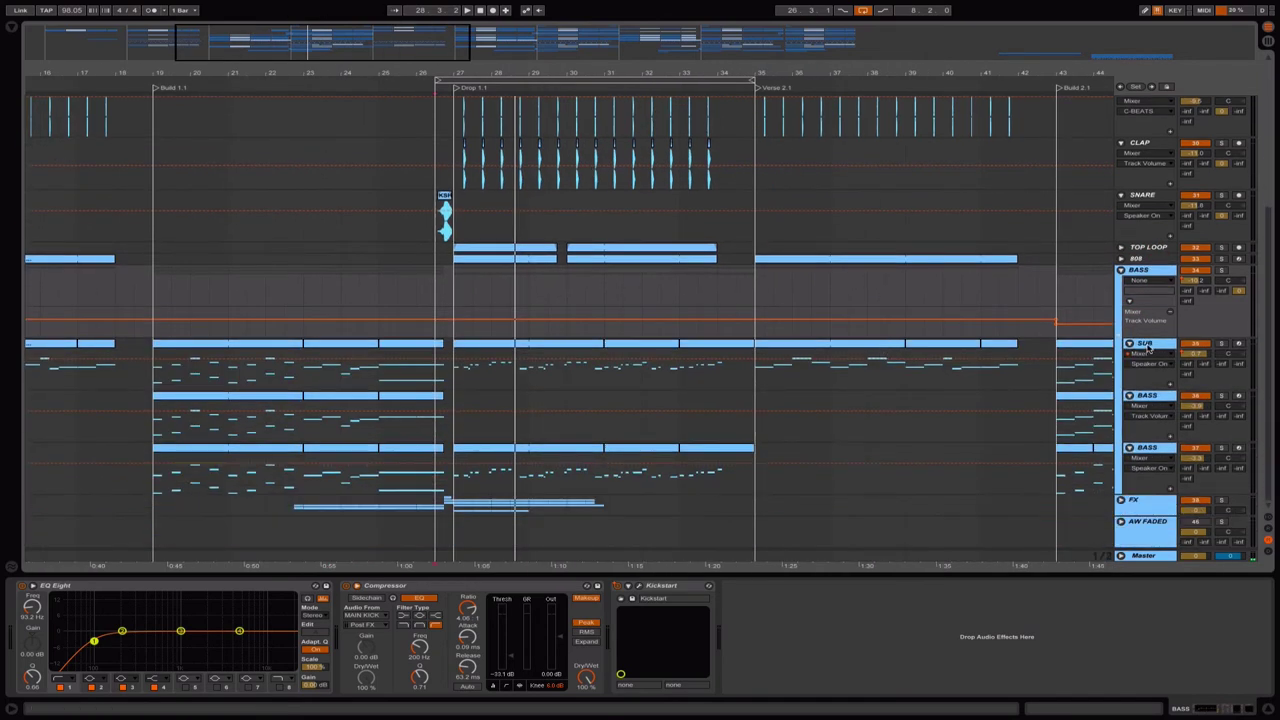
Select the SUB and both BASS tracks in turn to inspect their devices and clips across the song's sections.
left_click(1148, 345)
left_click(1155, 400)
left_click(1158, 450)
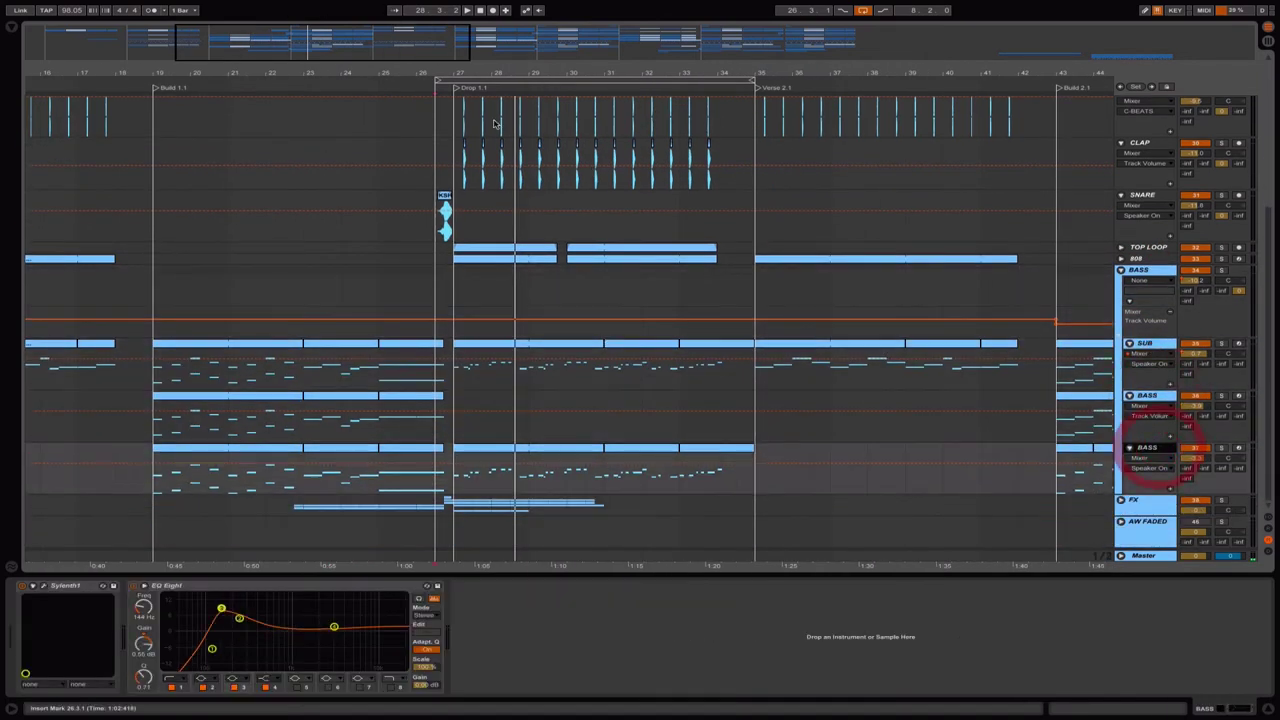
key("minus")
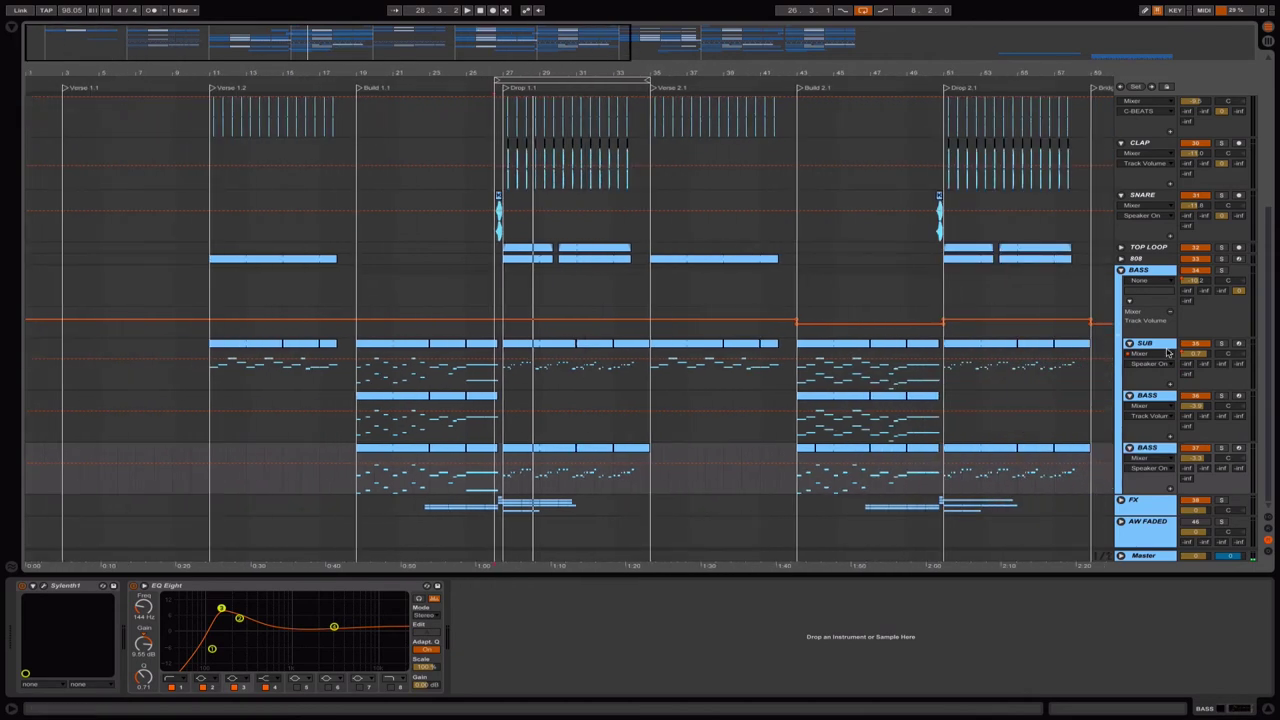
Open Sylenth1 on the SUB track and show its preset list without changing the preset.
left_click(1167, 352)
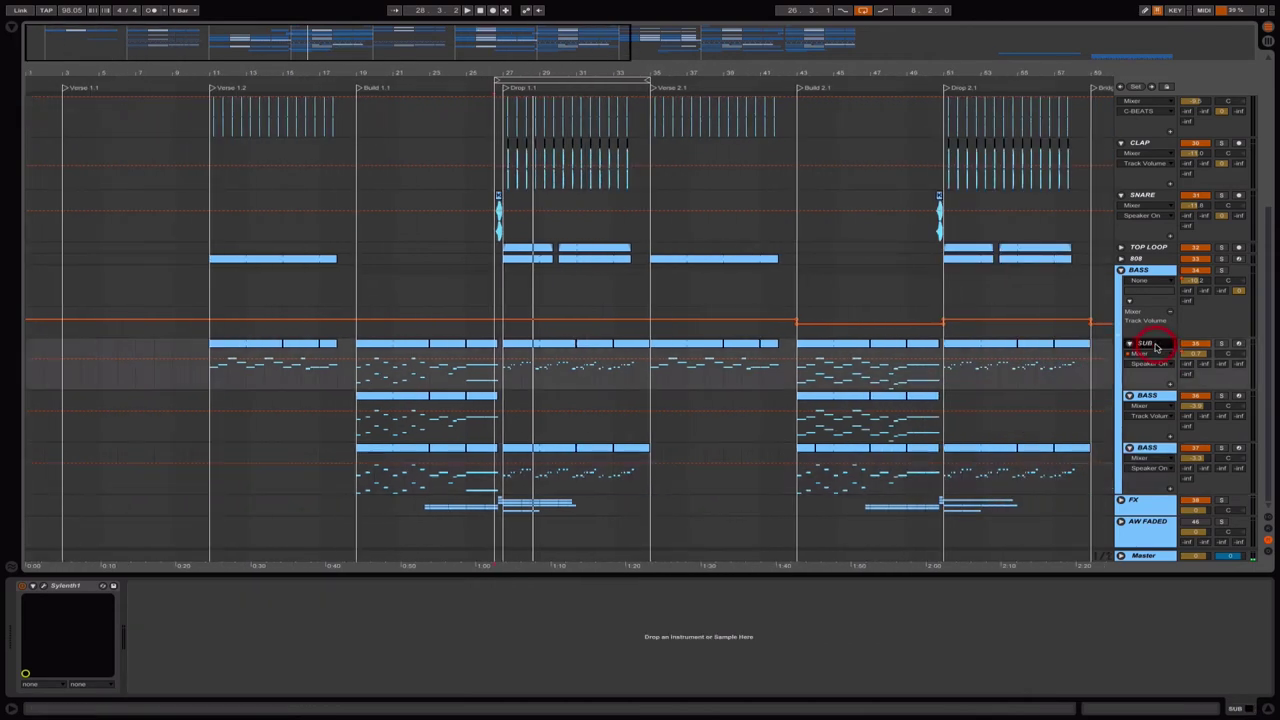
left_click(45, 587)
left_click_drag(937, 206, 477, 197)
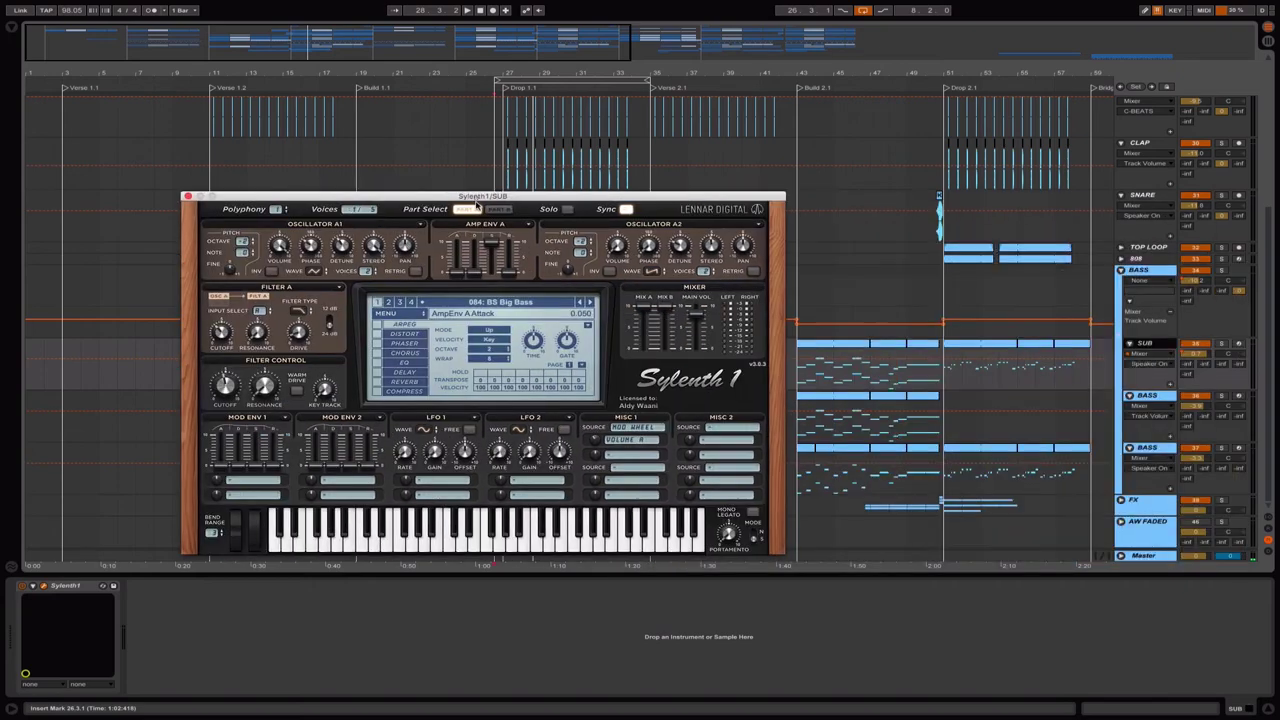
left_click(480, 302)
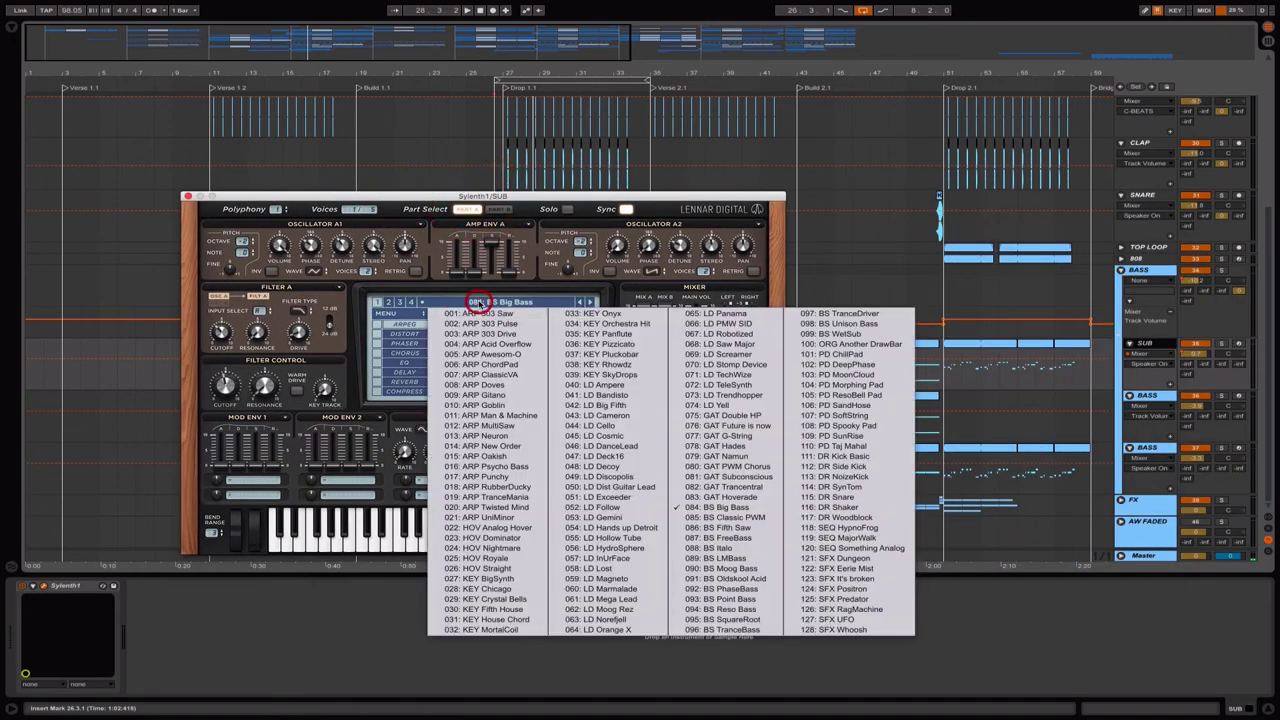
left_click(427, 195)
Open Sylenth1 on the upper BASS track and examine its settings alongside the track's EQ Eight.
left_click(1150, 397)
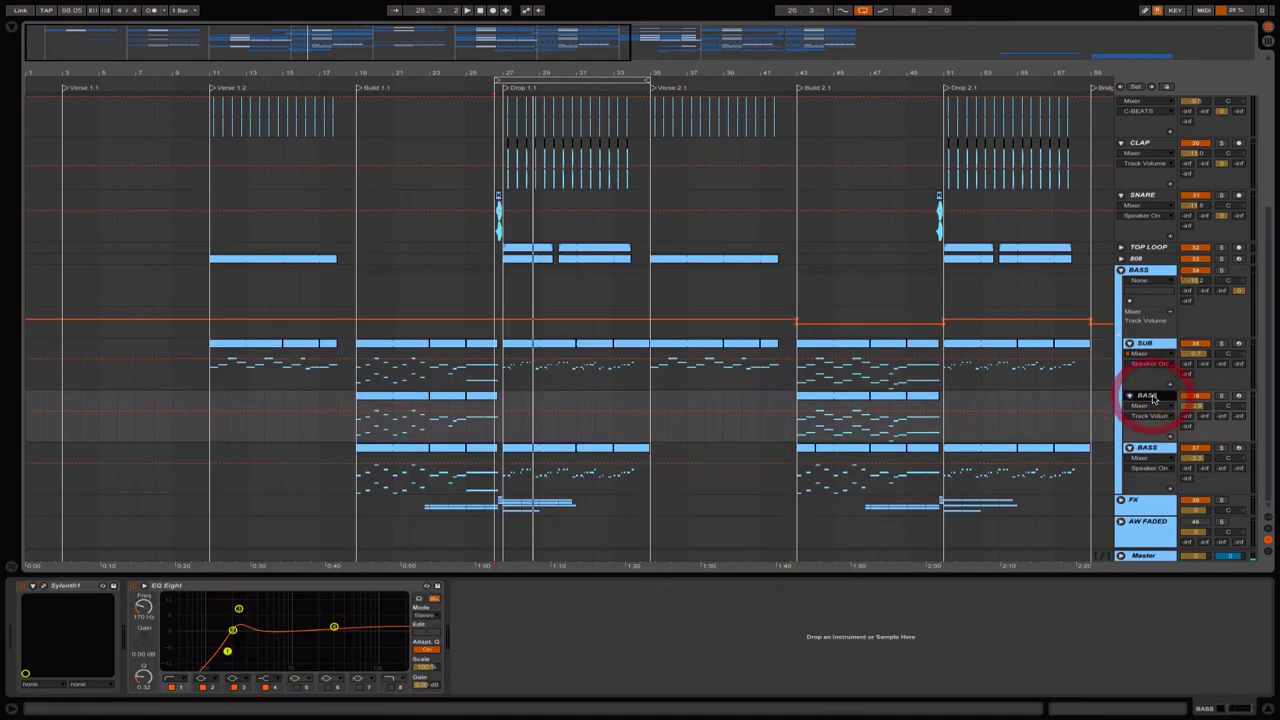
left_click(43, 588)
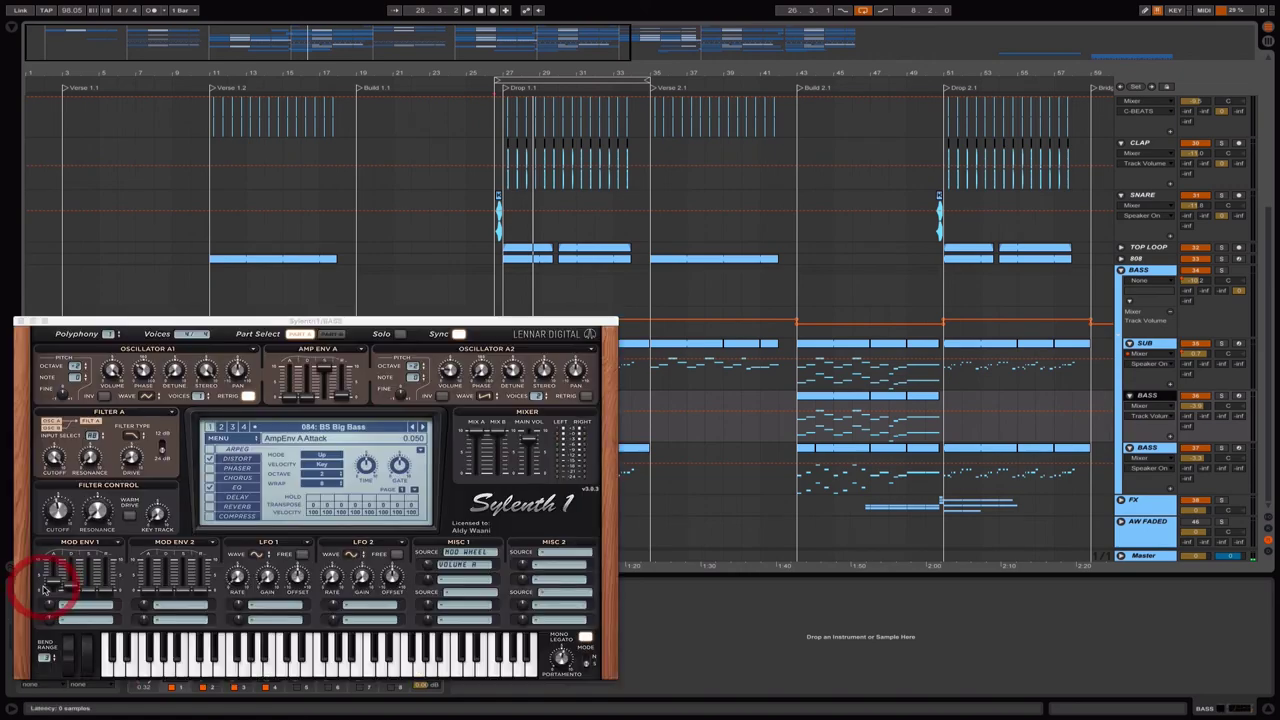
left_click_drag(208, 323, 804, 155)
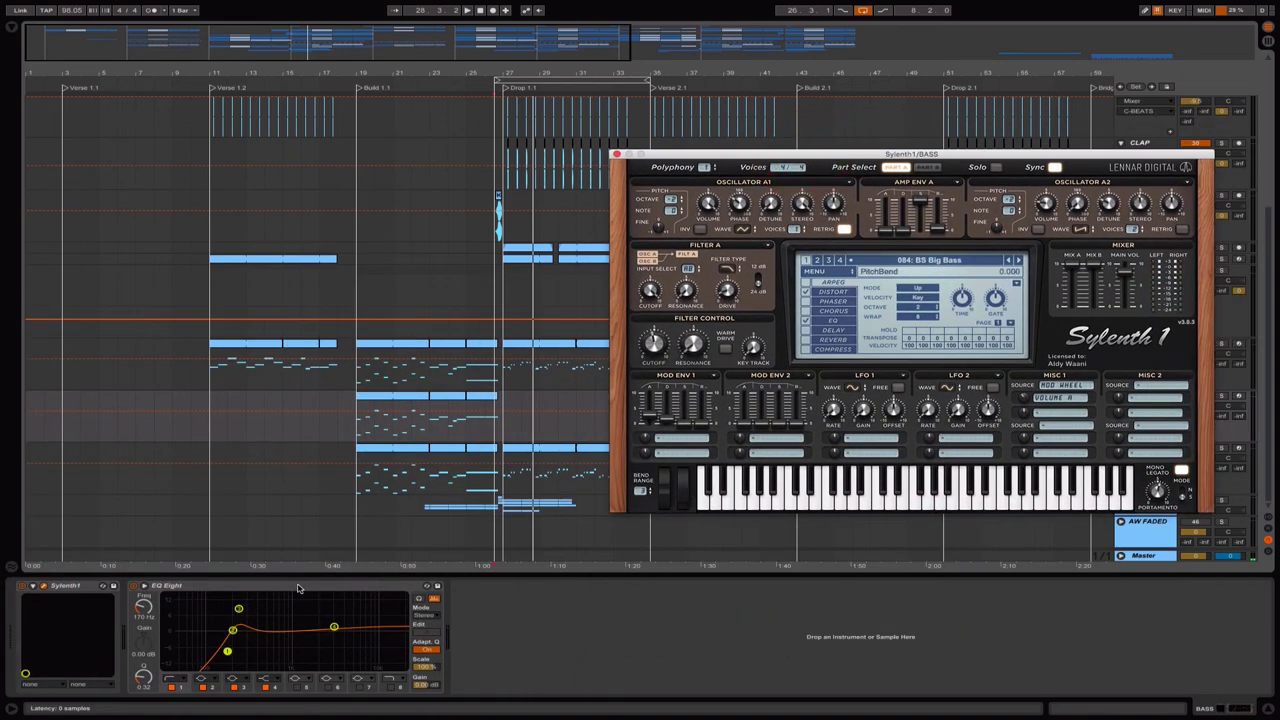
left_click(297, 588)
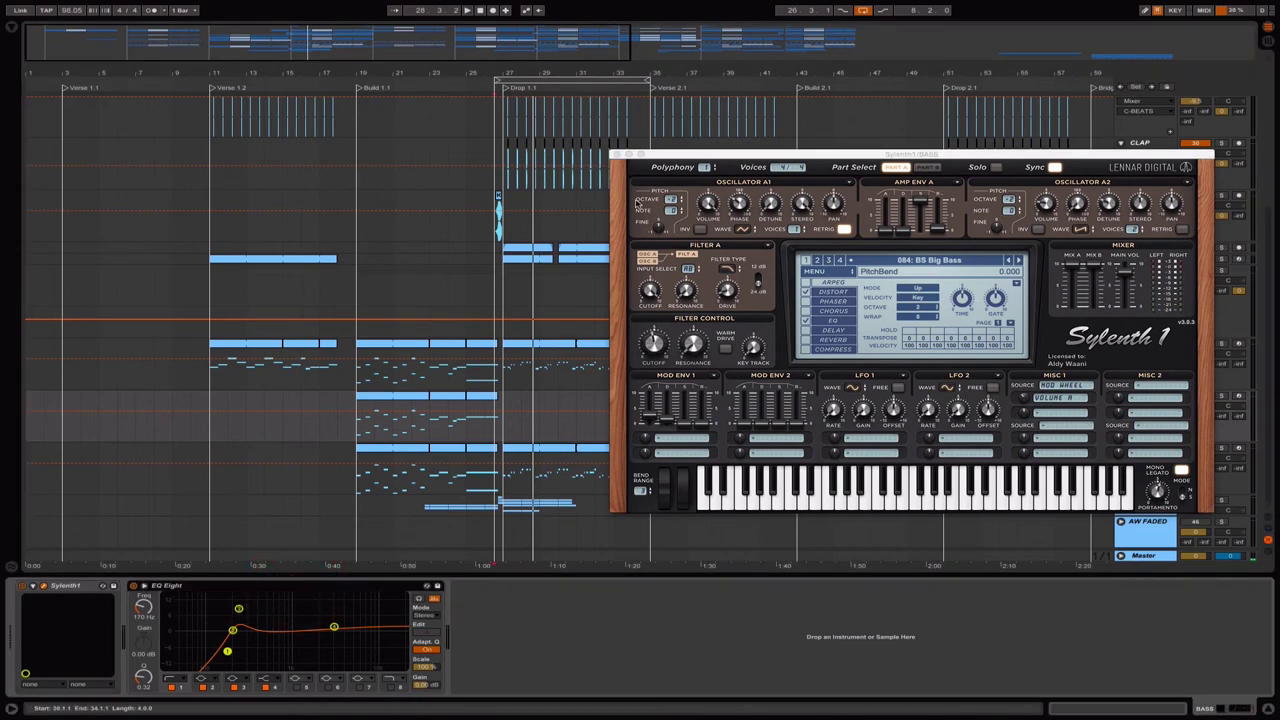
left_click_drag(790, 158, 310, 180)
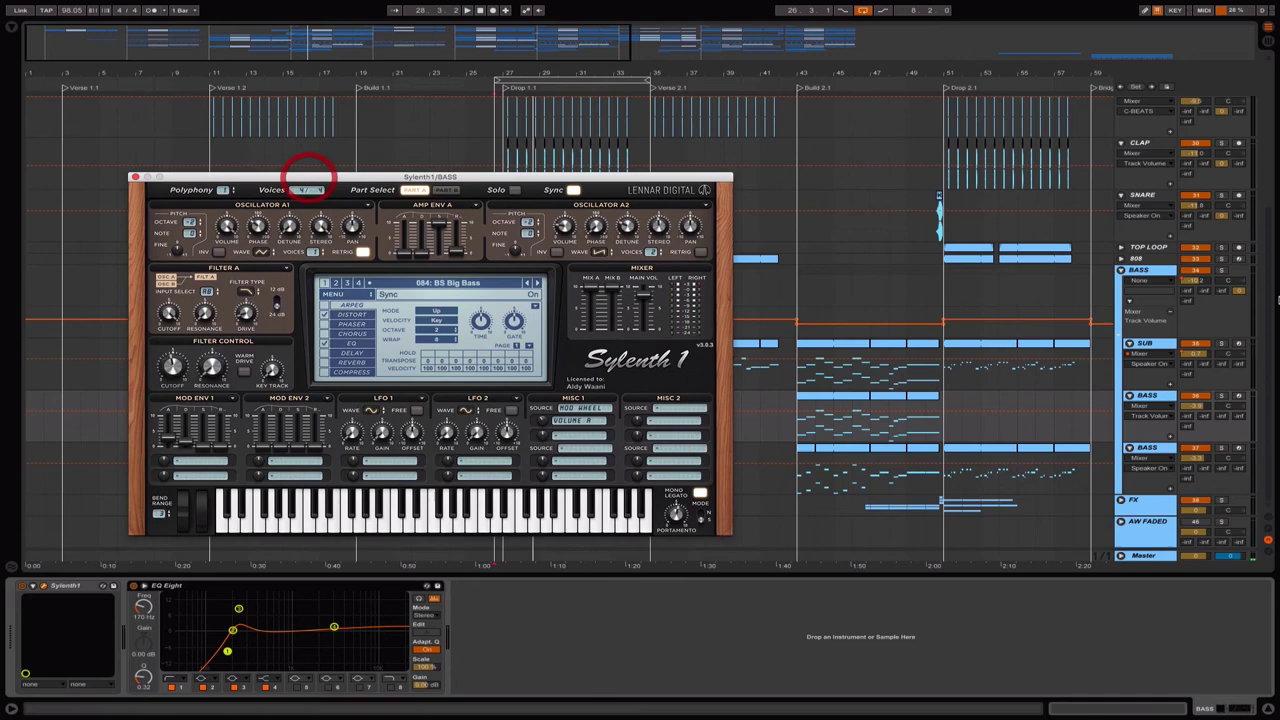
Solo the upper BASS track, audition its Build 1.1 clip from bar 19, and bring its Sylenth1 window back into view.
left_click(1214, 400)
left_click_drag(547, 176, 739, 512)
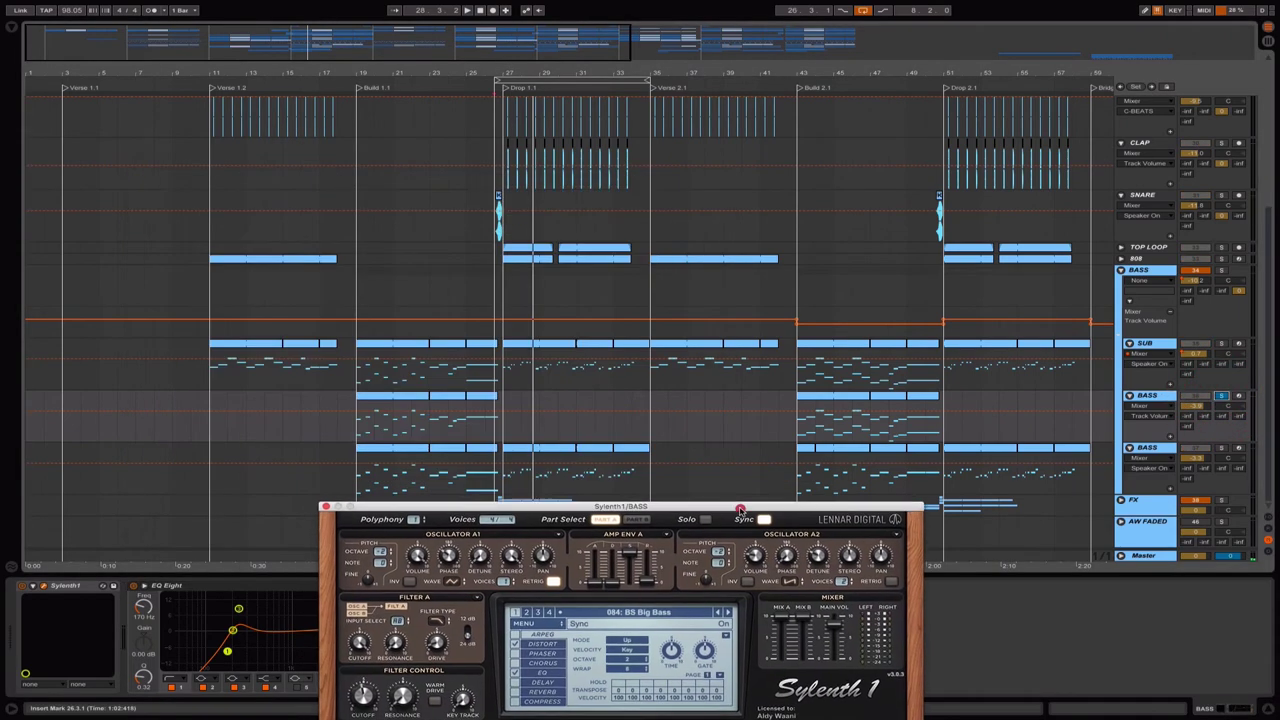
left_click(395, 398)
key("space")
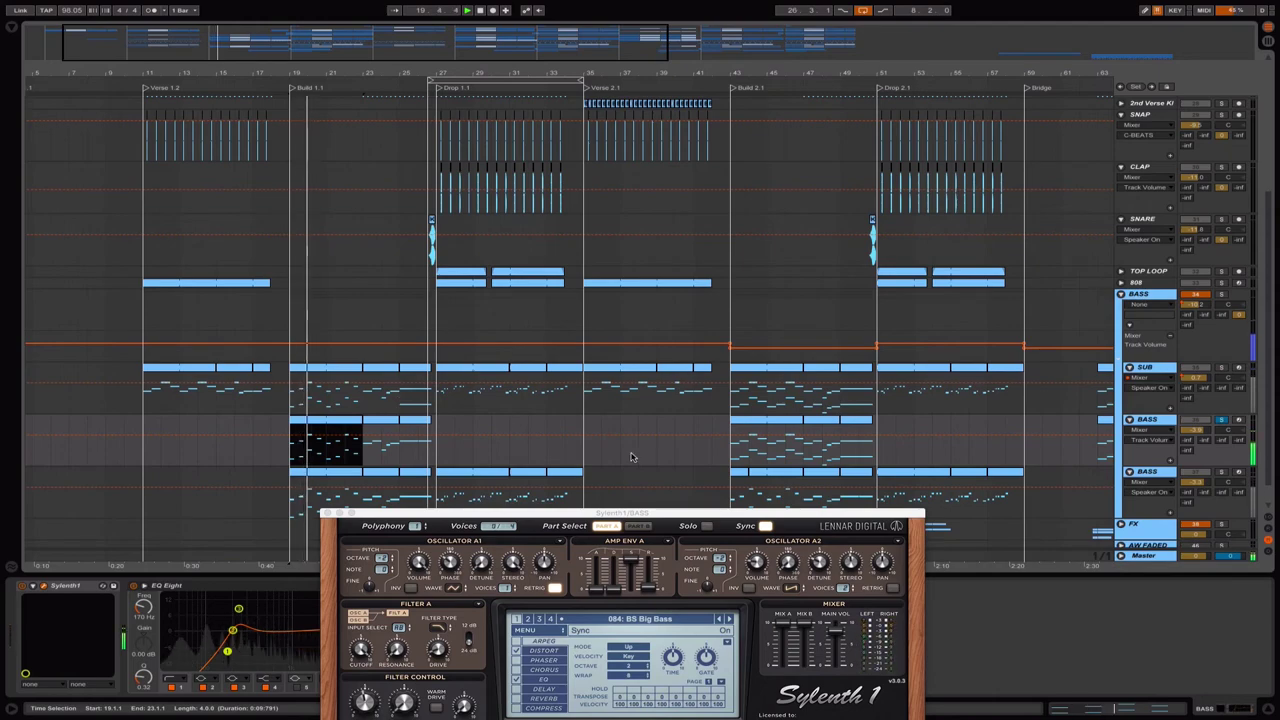
left_click_drag(709, 514, 744, 188)
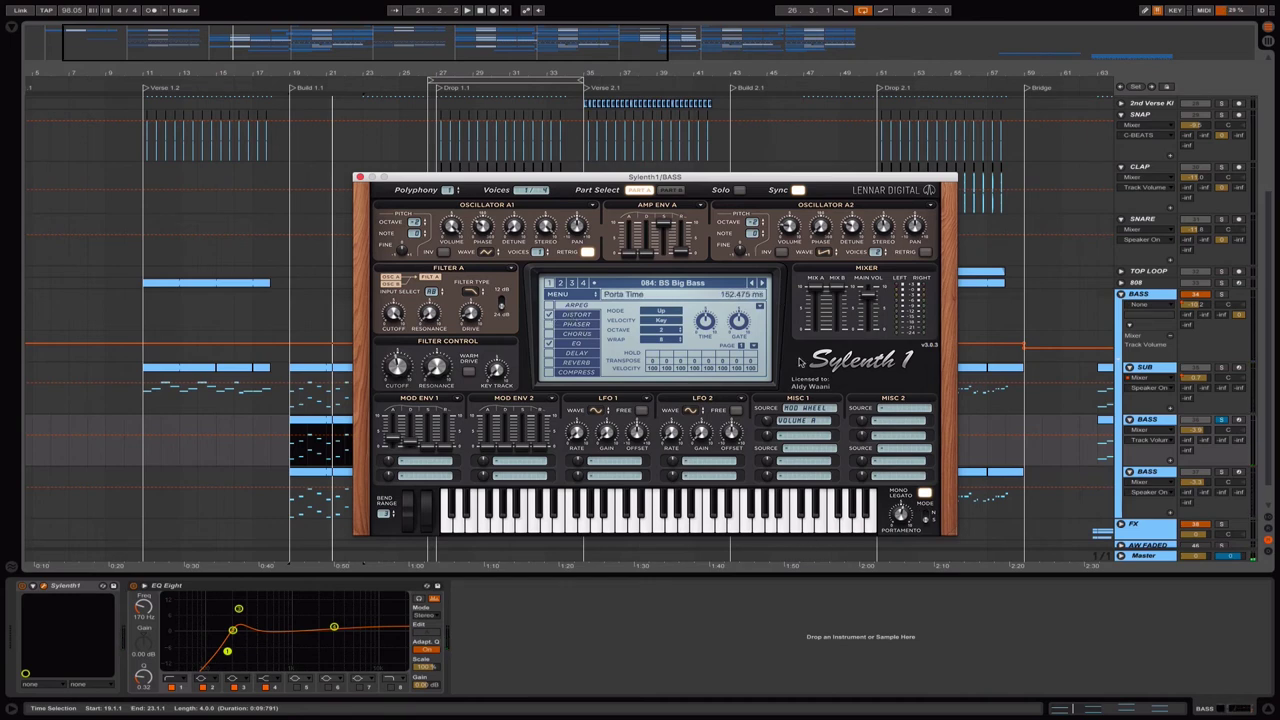
left_click_drag(724, 176, 784, 140)
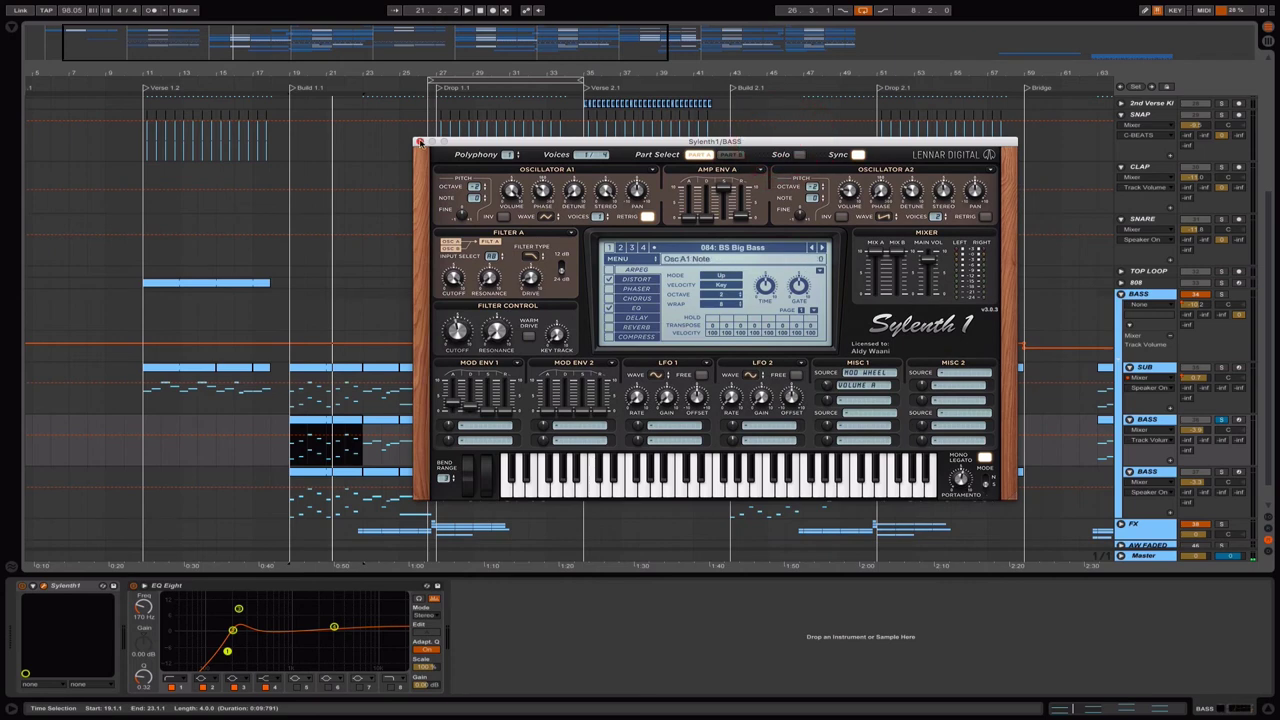
Solo the SUB track, play it from the start of Build 1.1, and examine its Sylenth1 settings.
scroll(1187, 300, "up", 5)
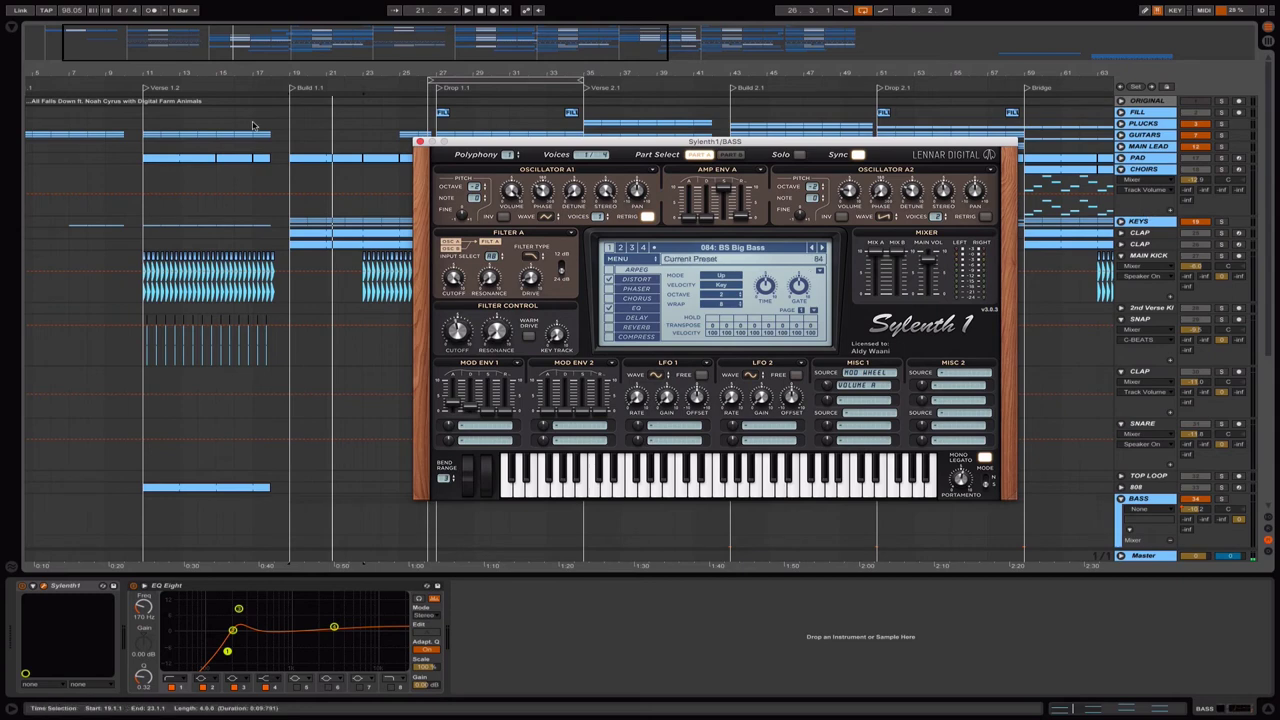
scroll(368, 428, "down", 5)
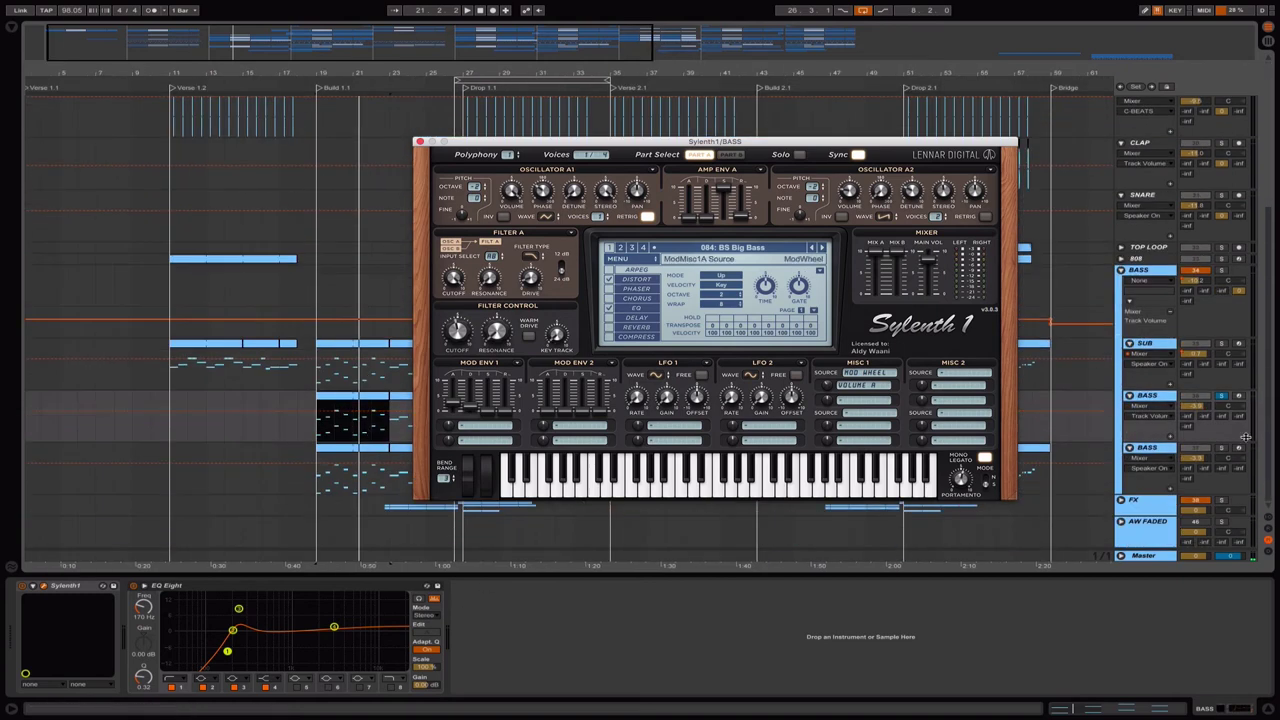
left_click(1222, 345)
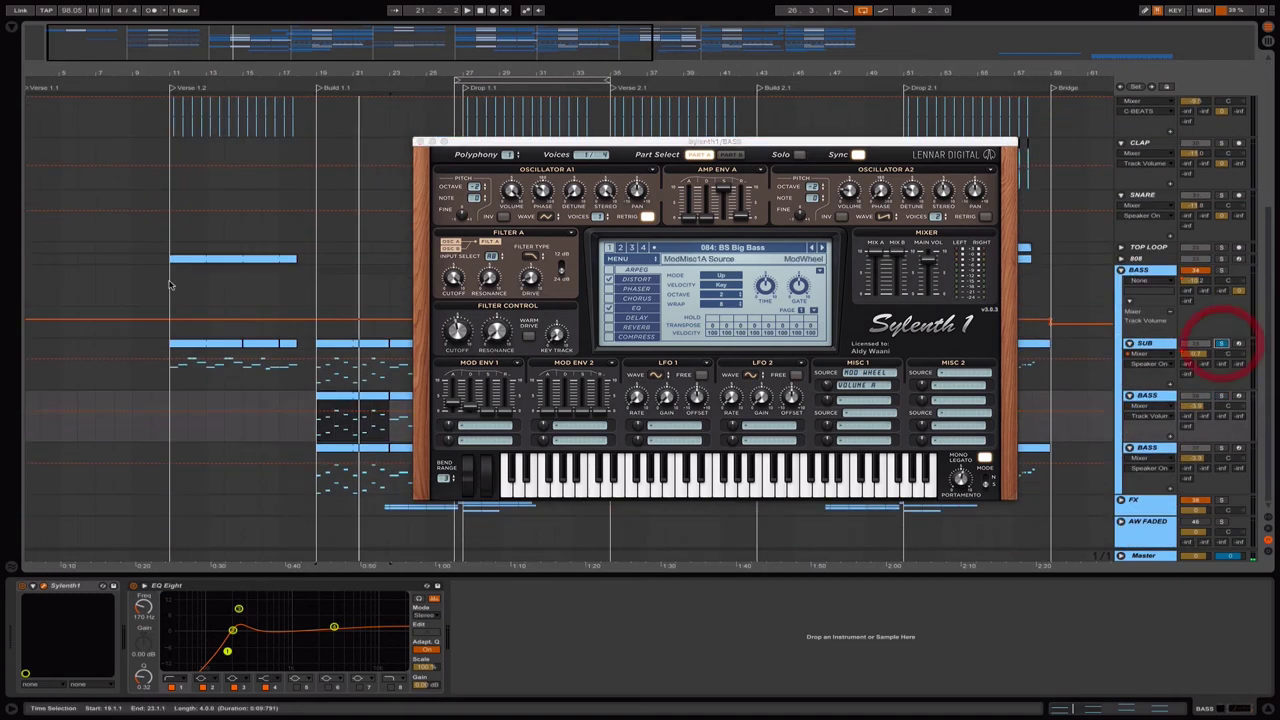
left_click(326, 390)
key("space")
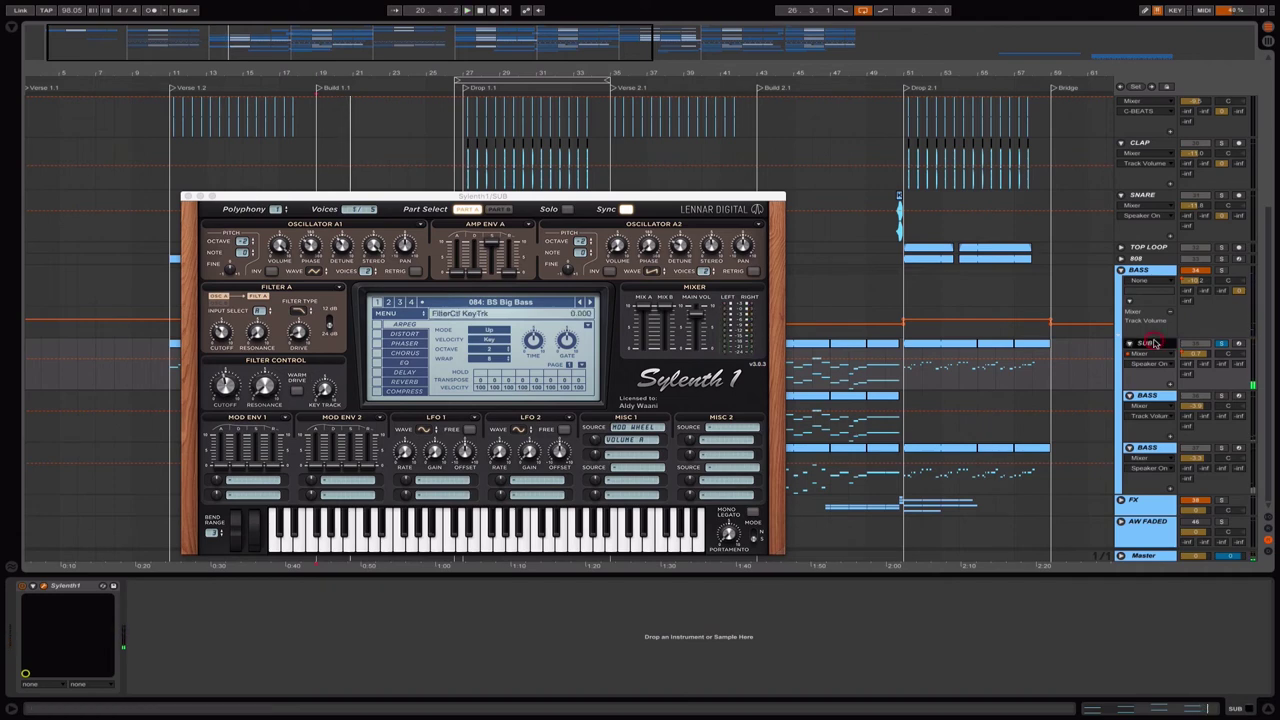
left_click_drag(325, 197, 658, 165)
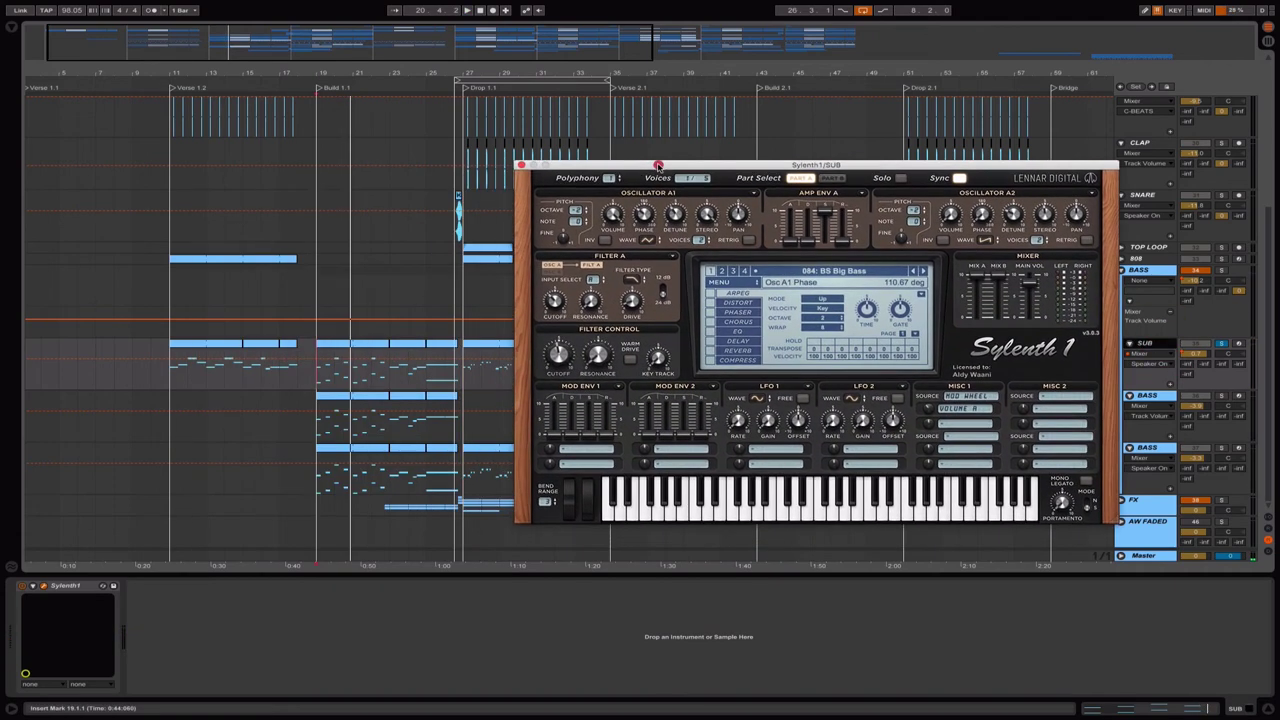
Solo the lower BASS track and play it from the start of Build 1.1.
left_click(1158, 399)
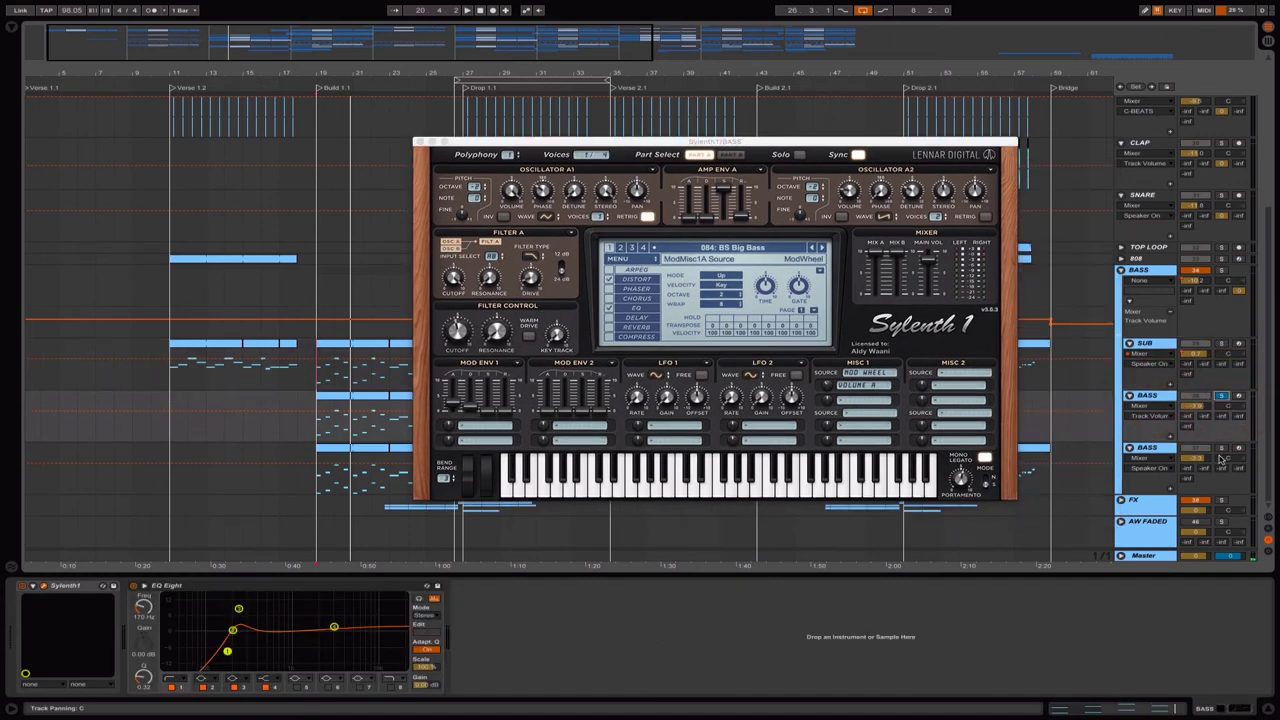
left_click(1164, 451)
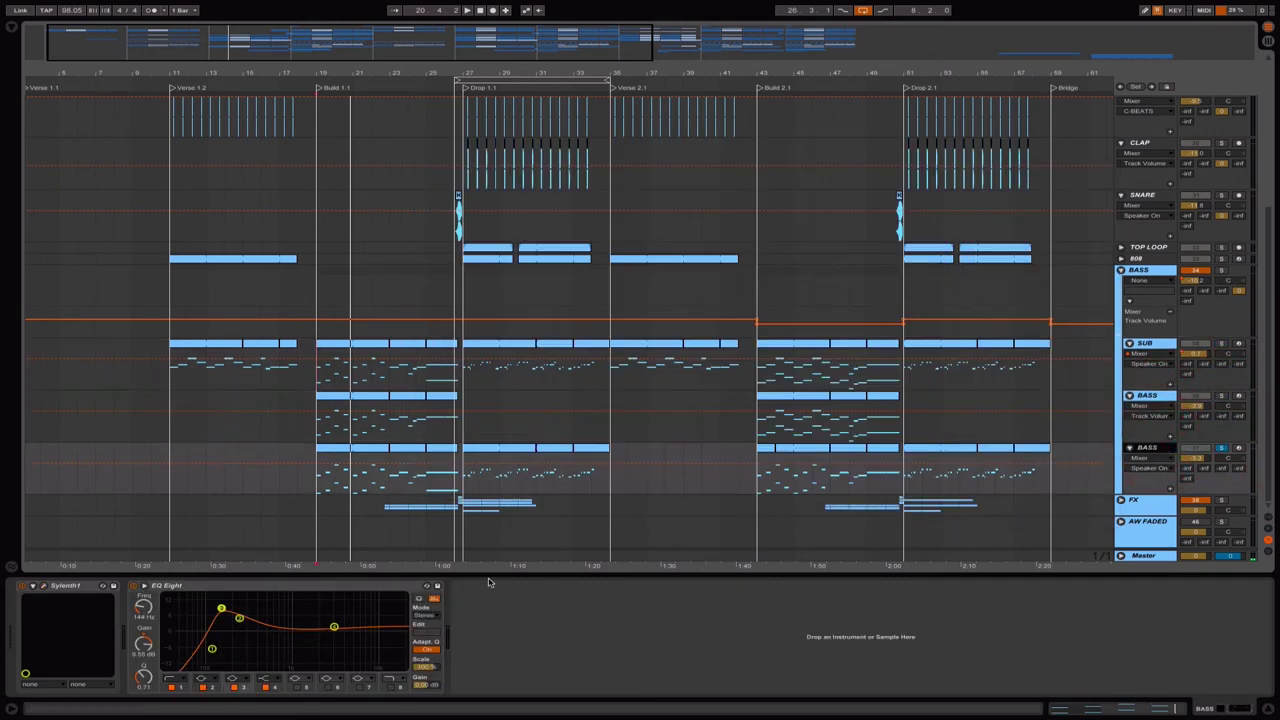
key("space")
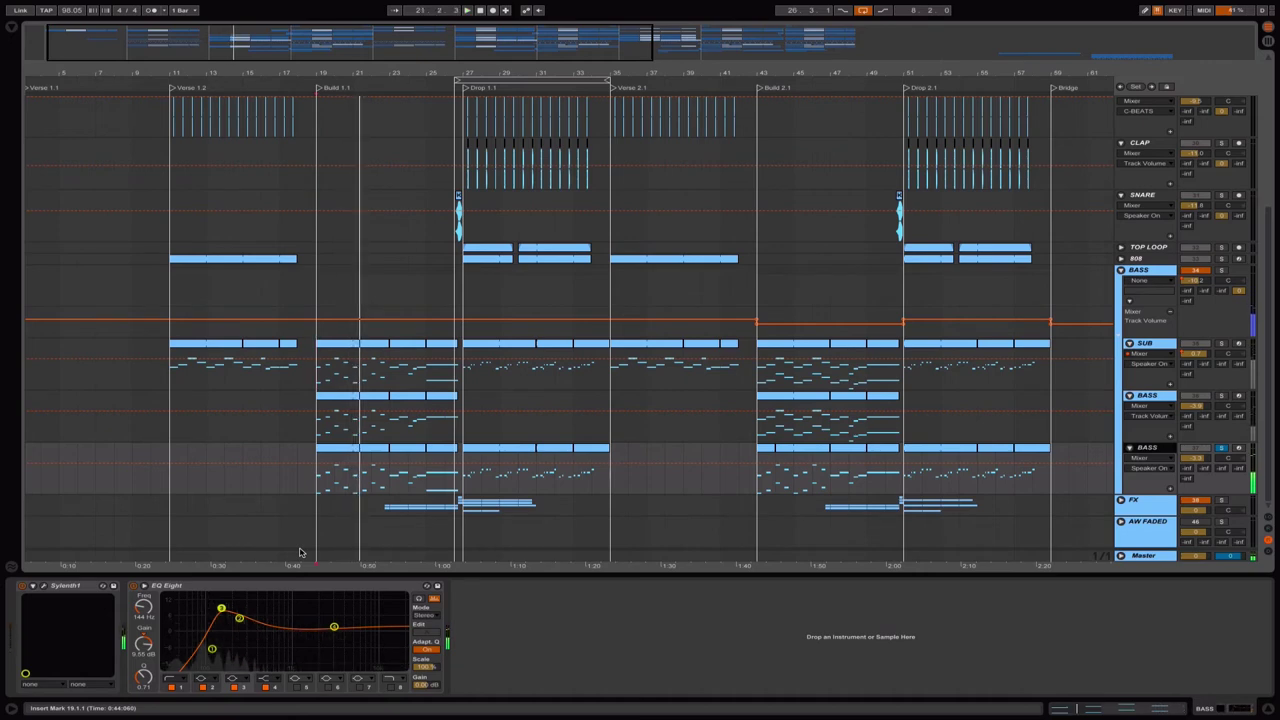
Open Sylenth1 on the lower BASS track, compare its settings with the upper BASS track's, and close it.
left_click(44, 588)
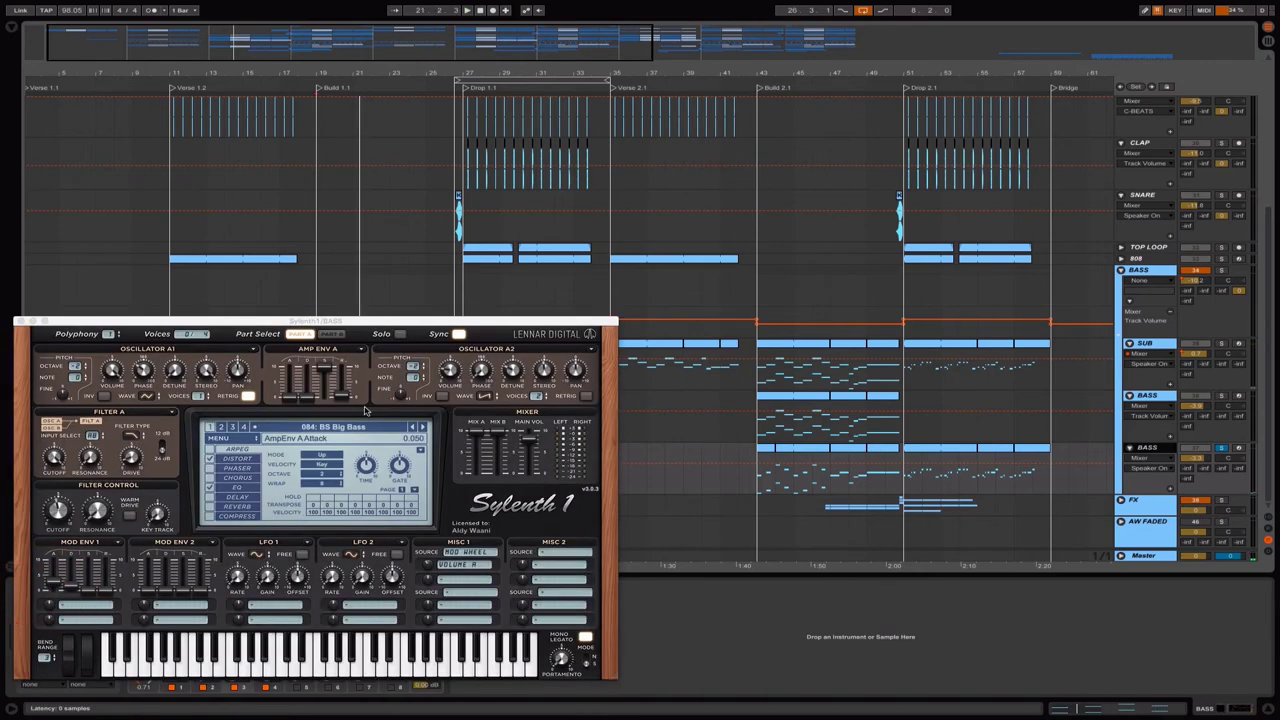
left_click_drag(385, 322, 845, 168)
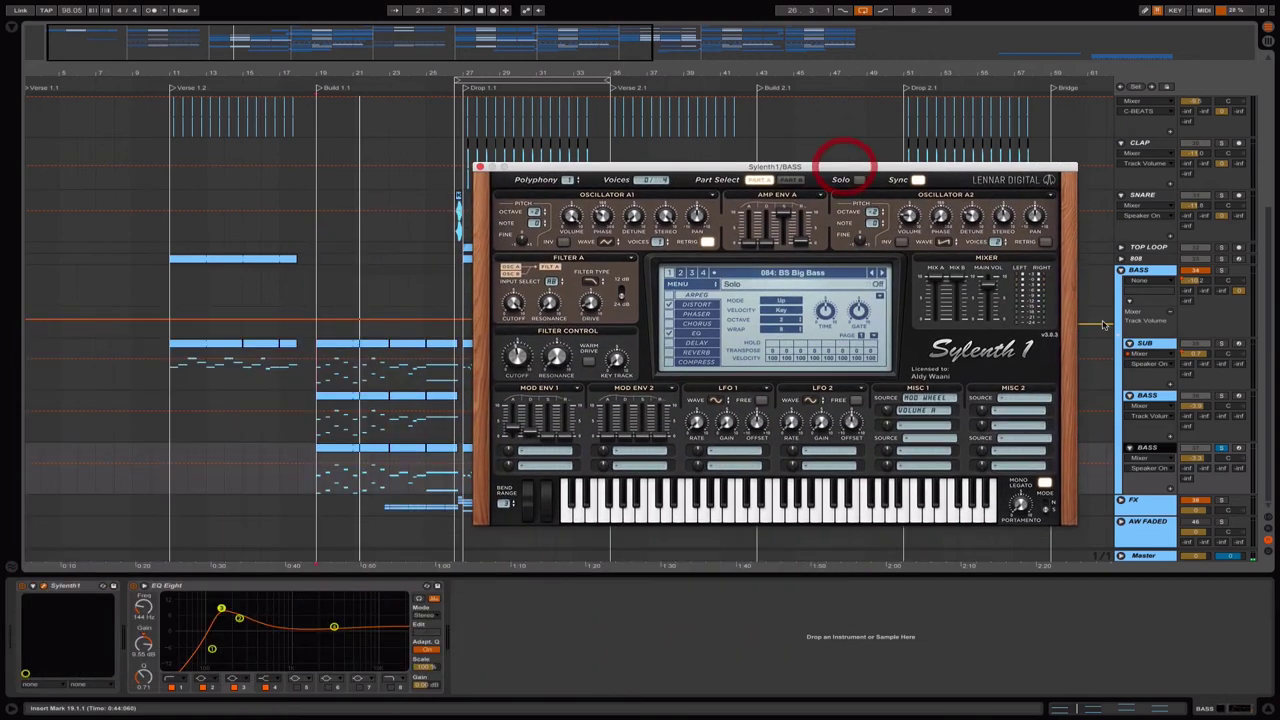
left_click(1148, 396)
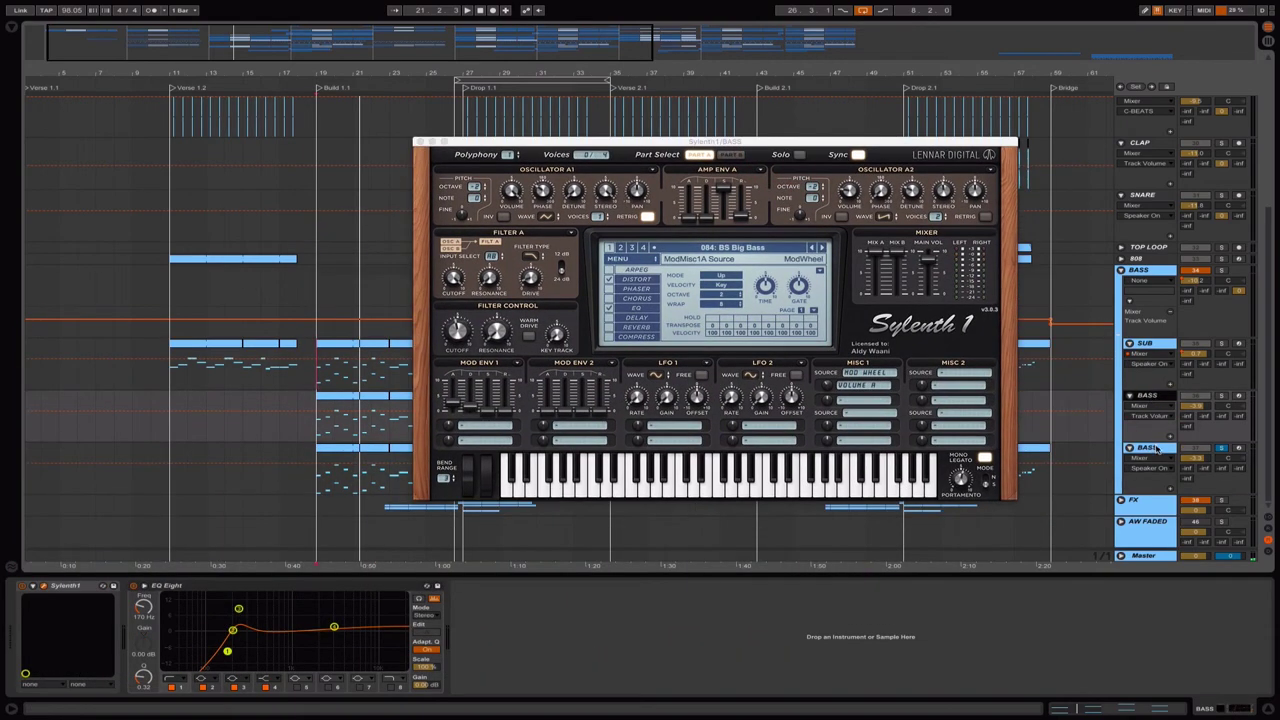
left_click(1150, 448)
left_click(479, 168)
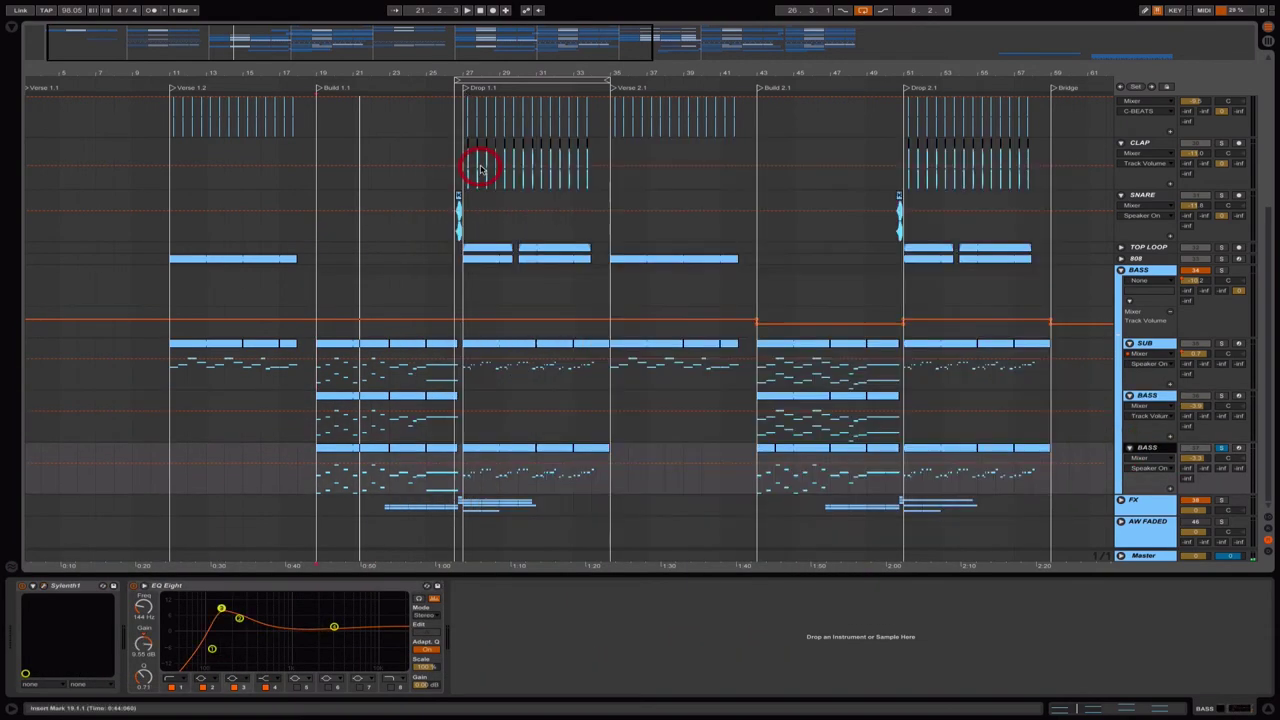
Play the soloed lower BASS track from Drop 1.1, then collapse the BASS group.
left_click(466, 90)
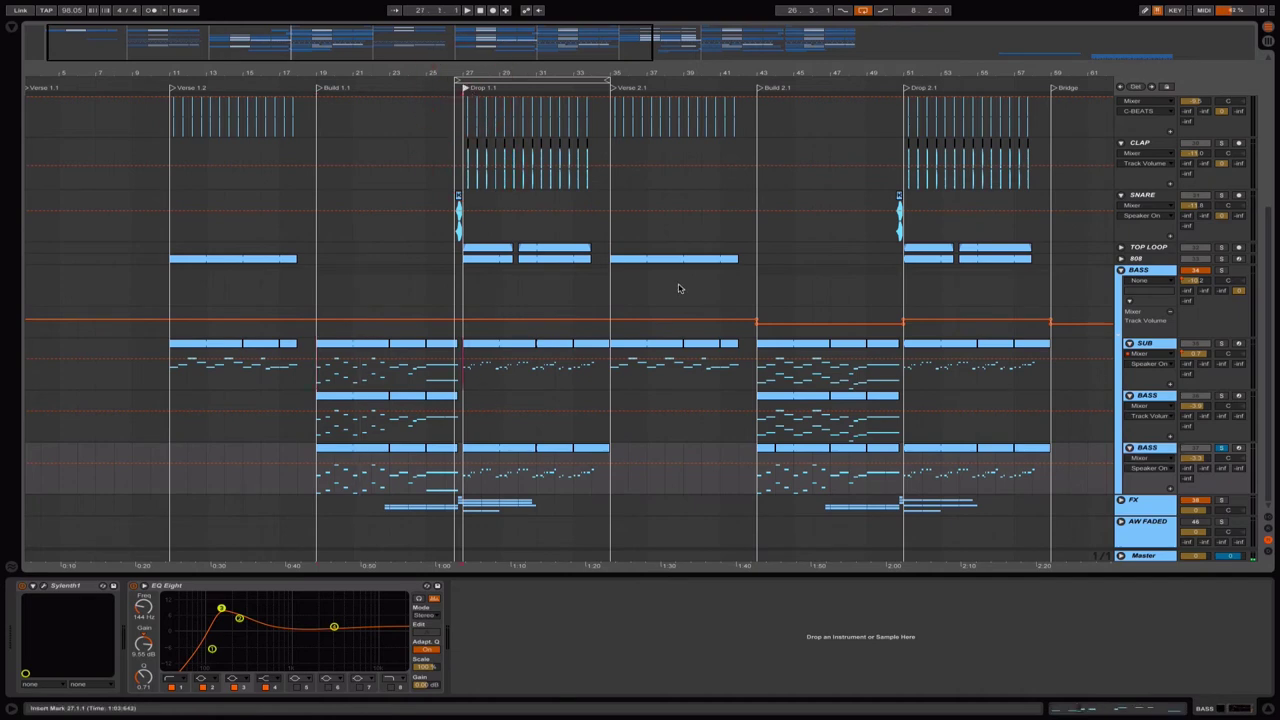
key("space")
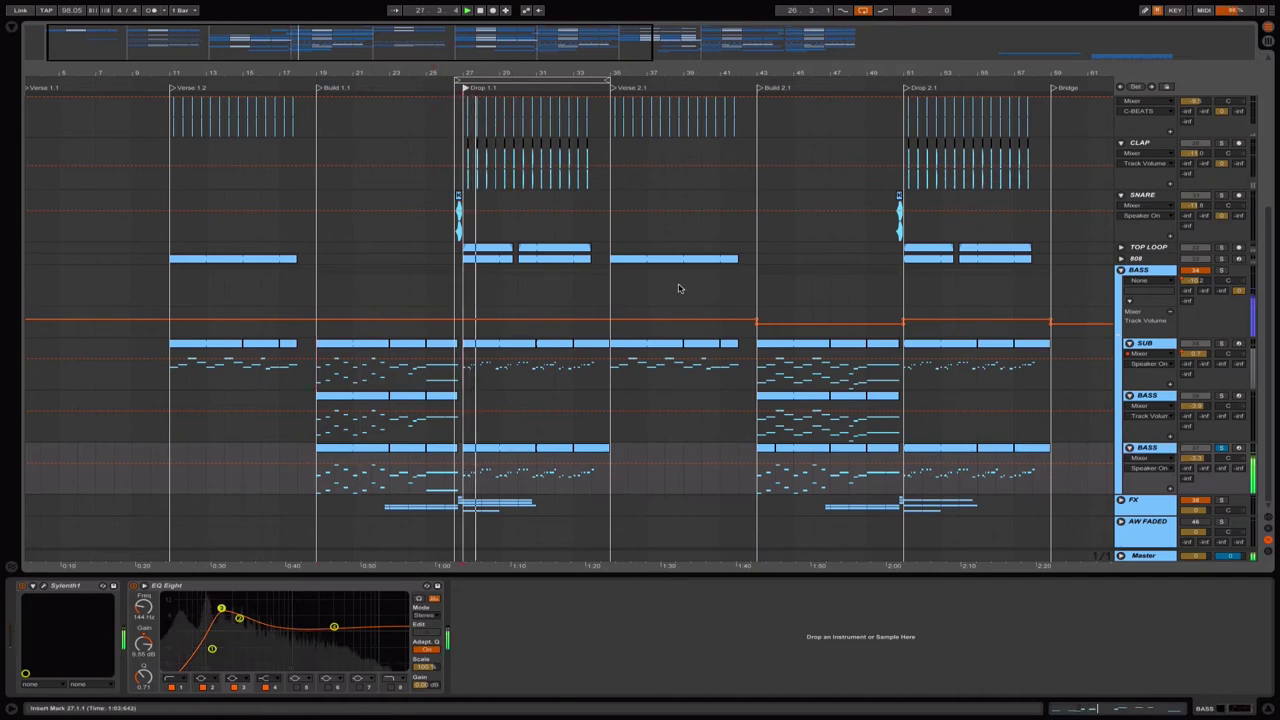
scroll(575, 284, "right", 3)
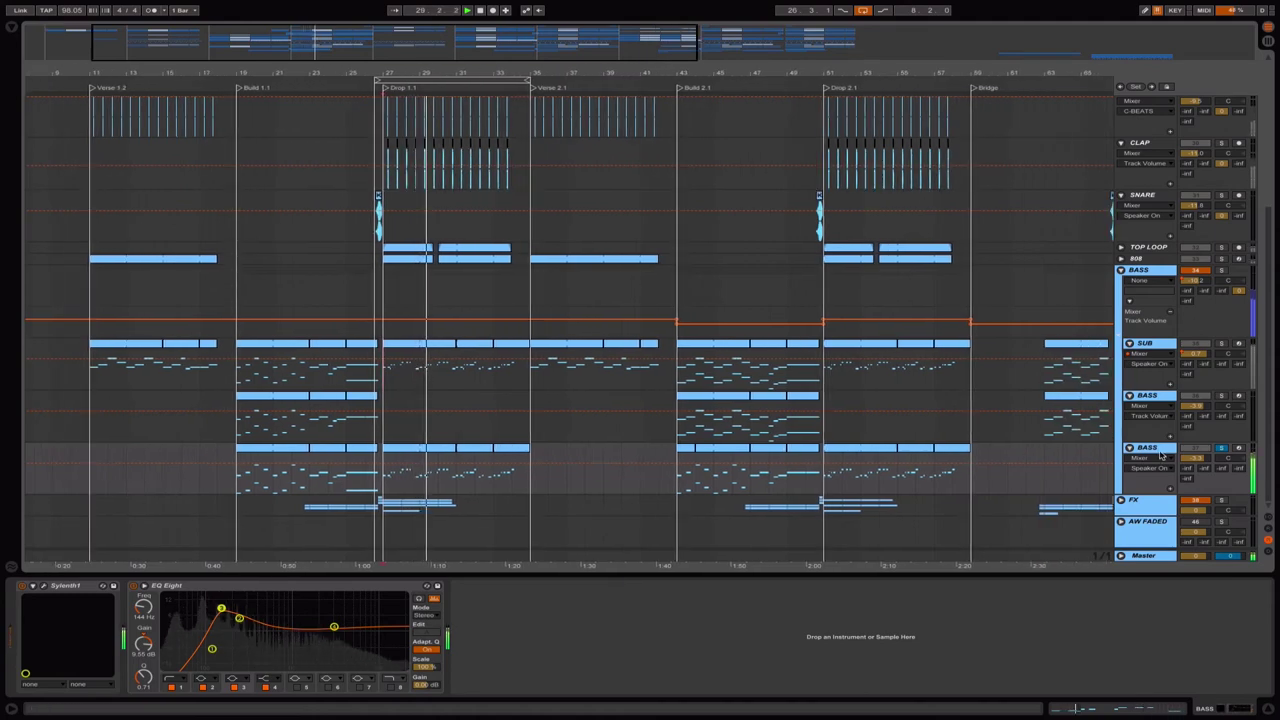
left_click(1120, 271)
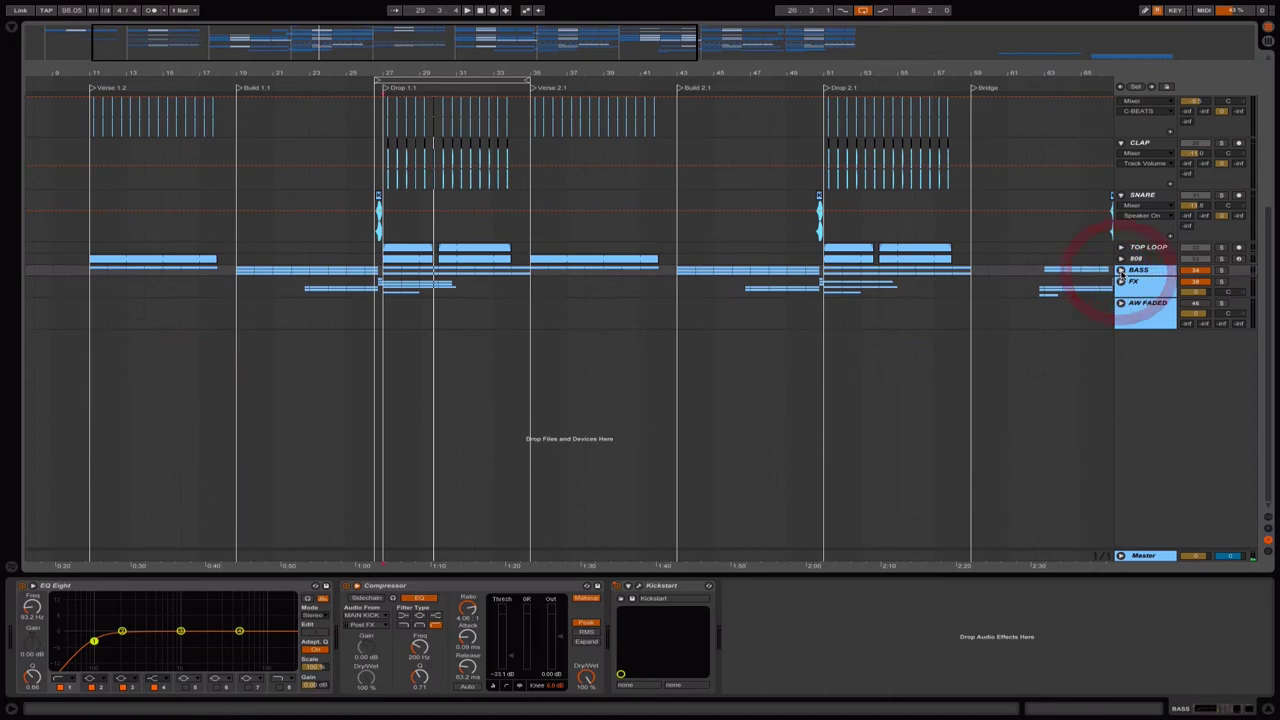
Expand the FX group and unfold its tracks to display the waveforms of the Exhaust, Sweep, Crash, Clap FX and Hard Snare clips.
left_click(1141, 287)
left_click(1121, 281)
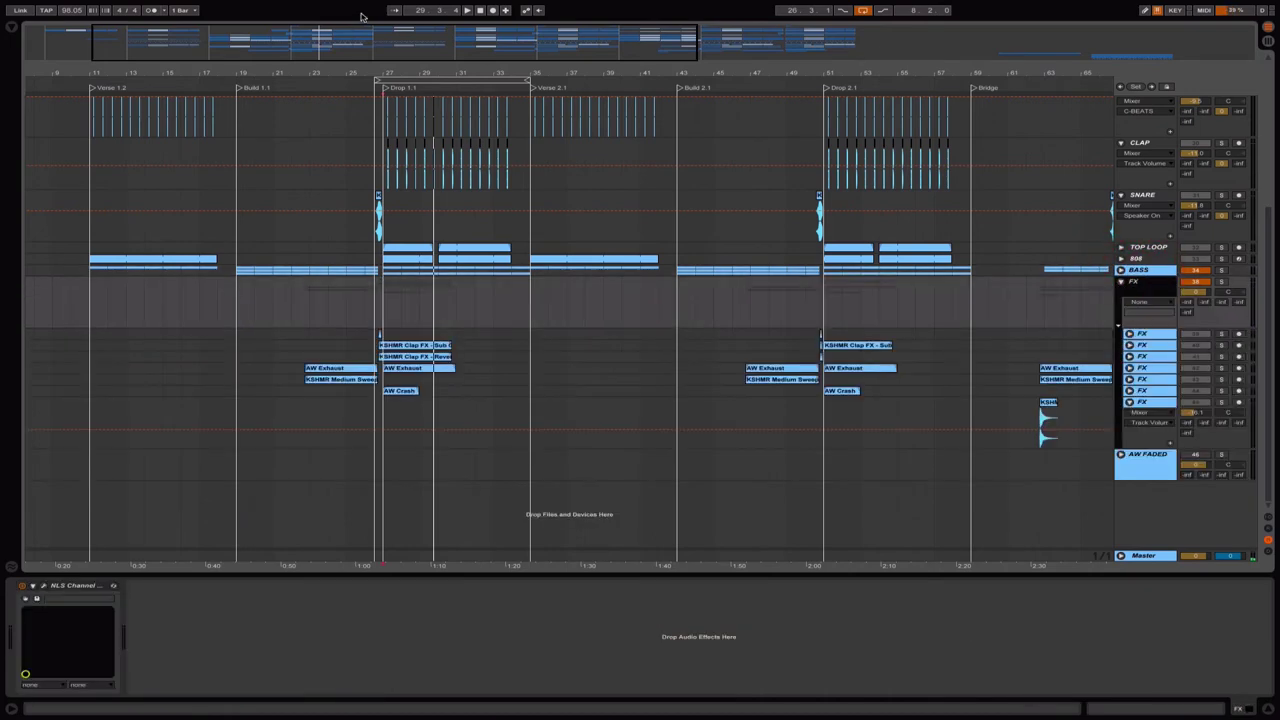
left_click_drag(352, 43, 345, 79)
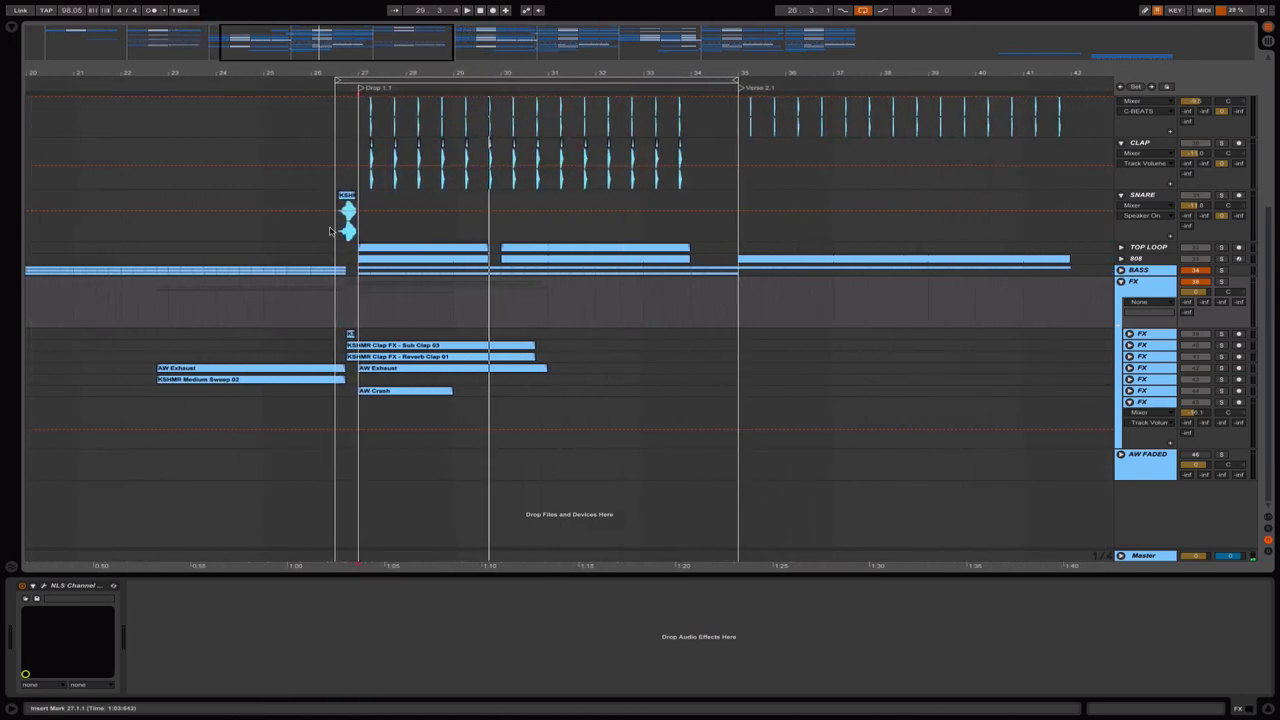
left_click(1129, 368)
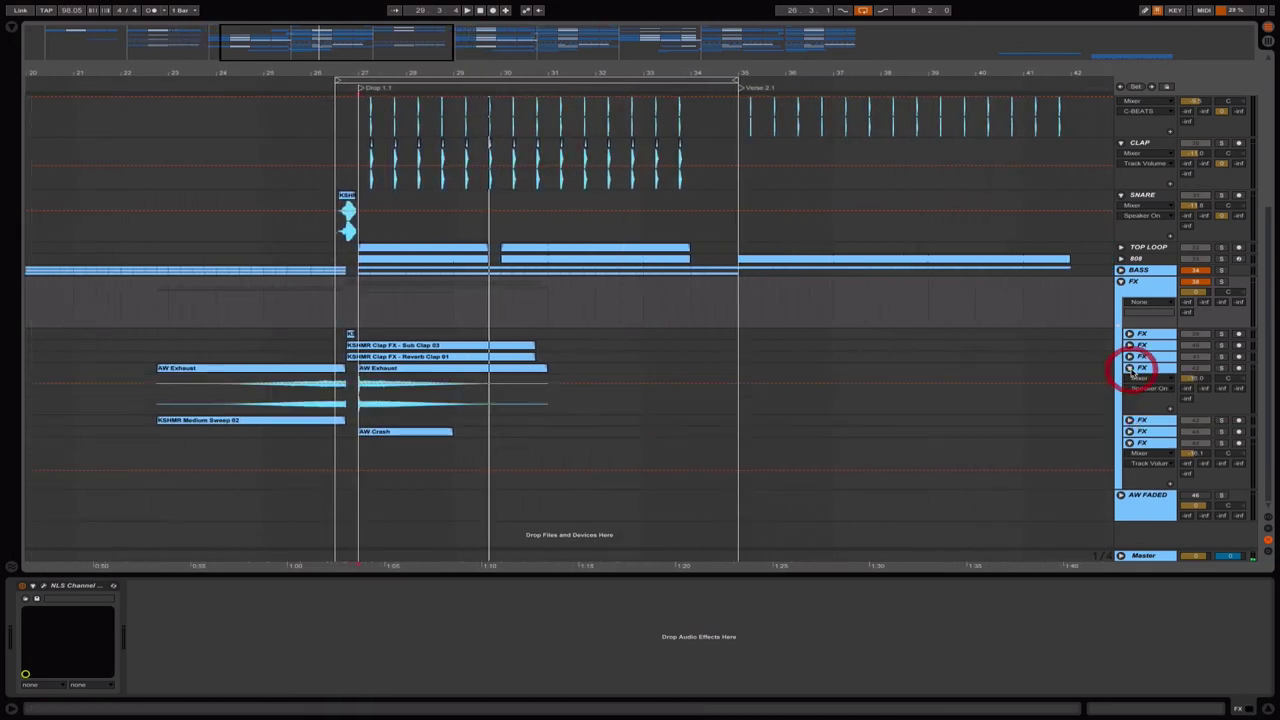
left_click(1129, 420)
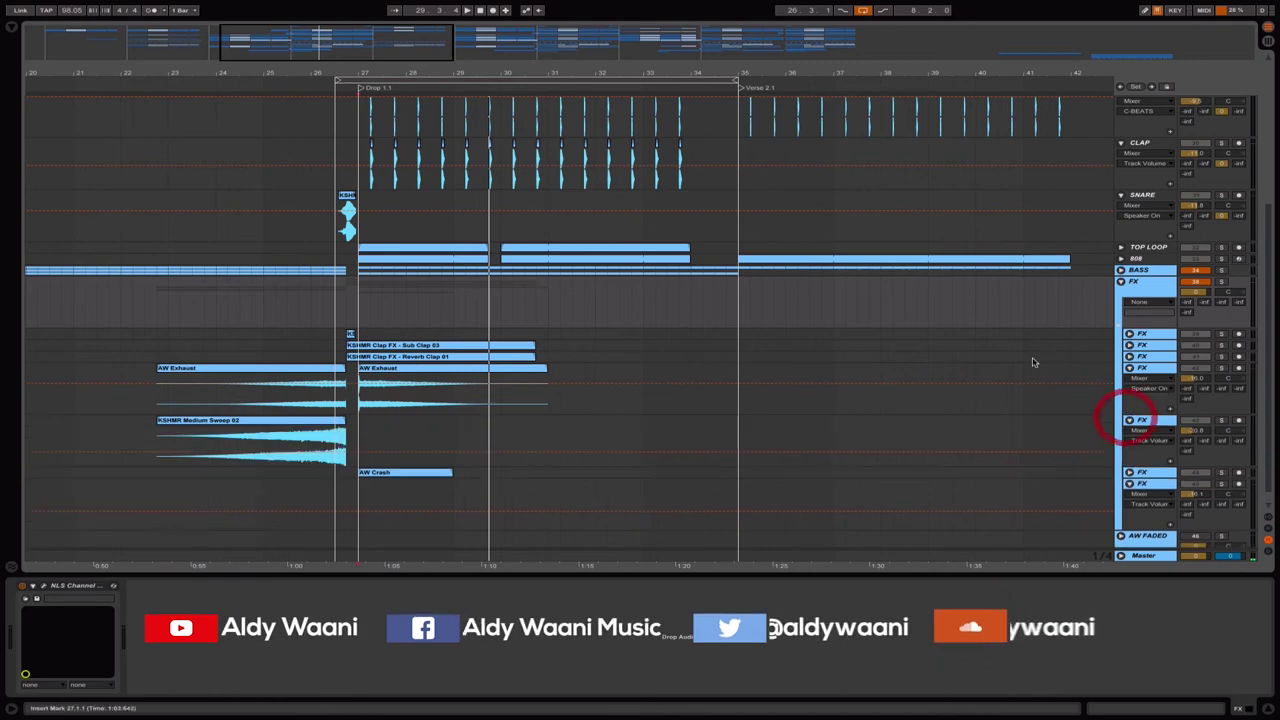
left_click(1129, 457)
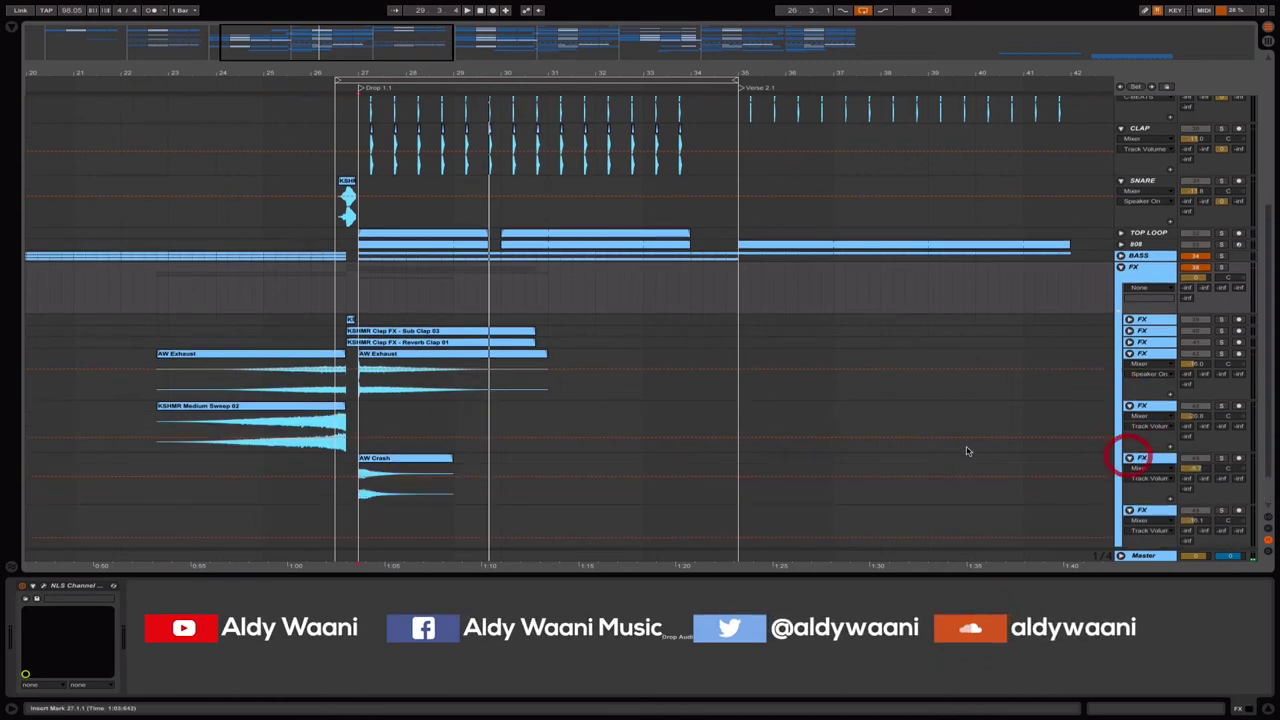
left_click(1130, 342)
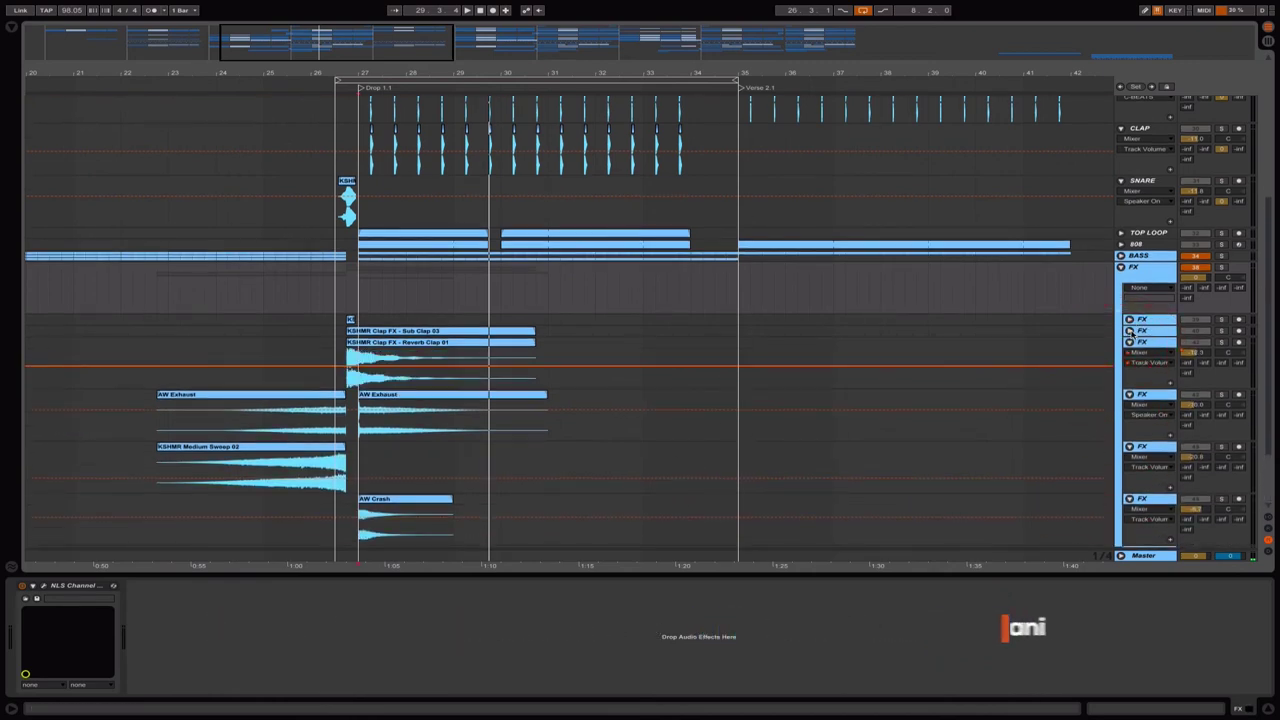
left_click(1129, 330)
left_click(1129, 320)
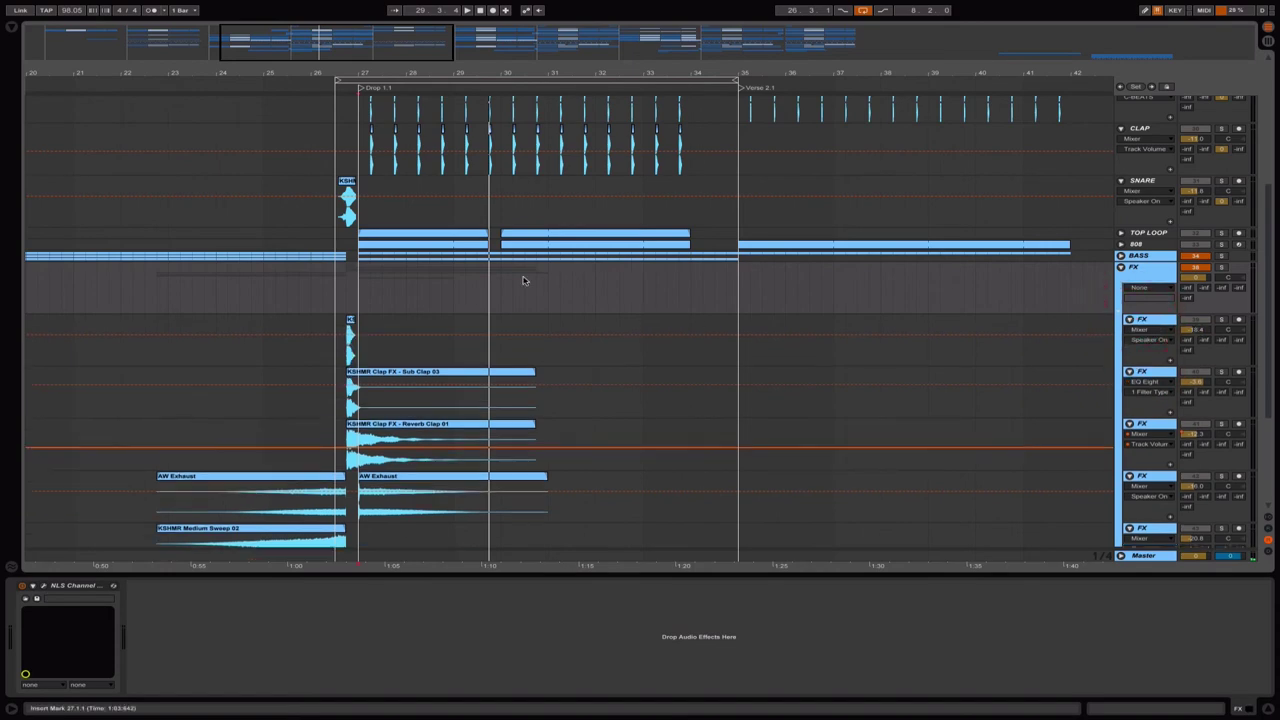
Examine the FX clips just before Drop 1.1 up close, and the placement of all FX clips across the whole arrangement.
left_click_drag(288, 78, 30, 200)
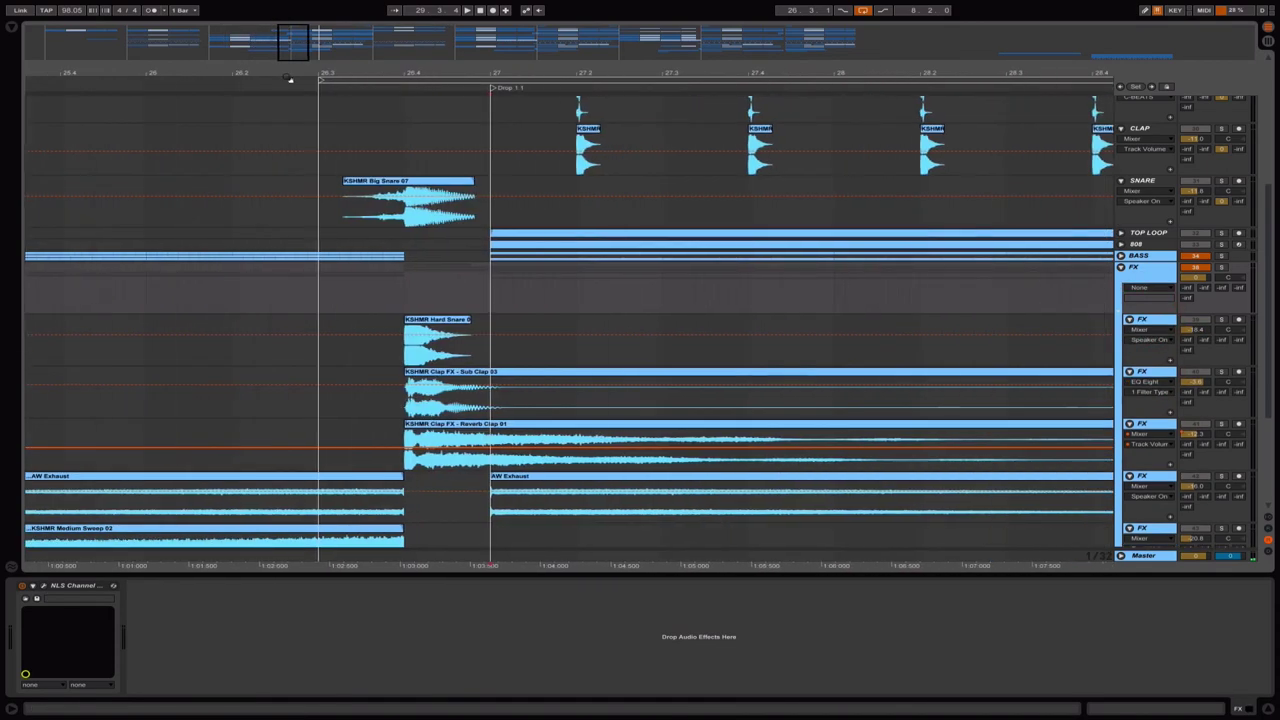
left_click_drag(291, 41, 330, 1)
scroll(758, 390, "down", 5)
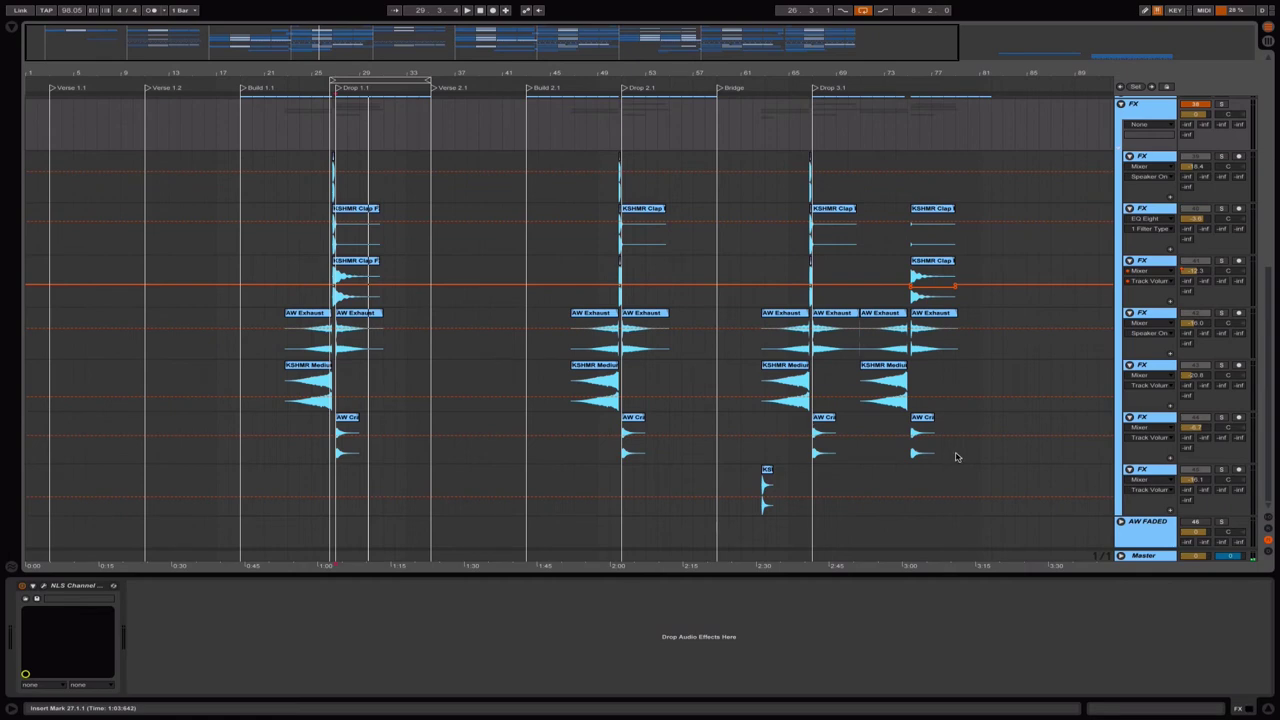
scroll(991, 415, "up", 3)
Open NLS Channel on the FX group, view the NLS Buss on the Master track, and return to the FX group.
left_click(1147, 262)
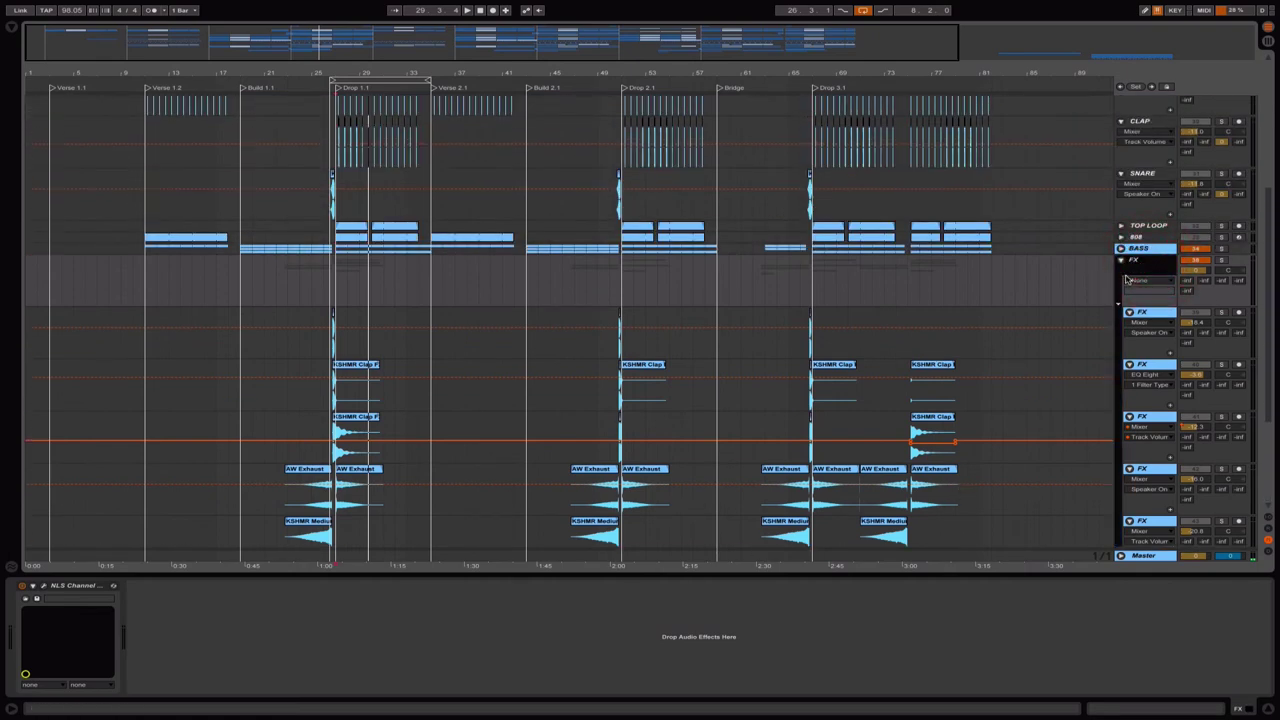
left_click(44, 587)
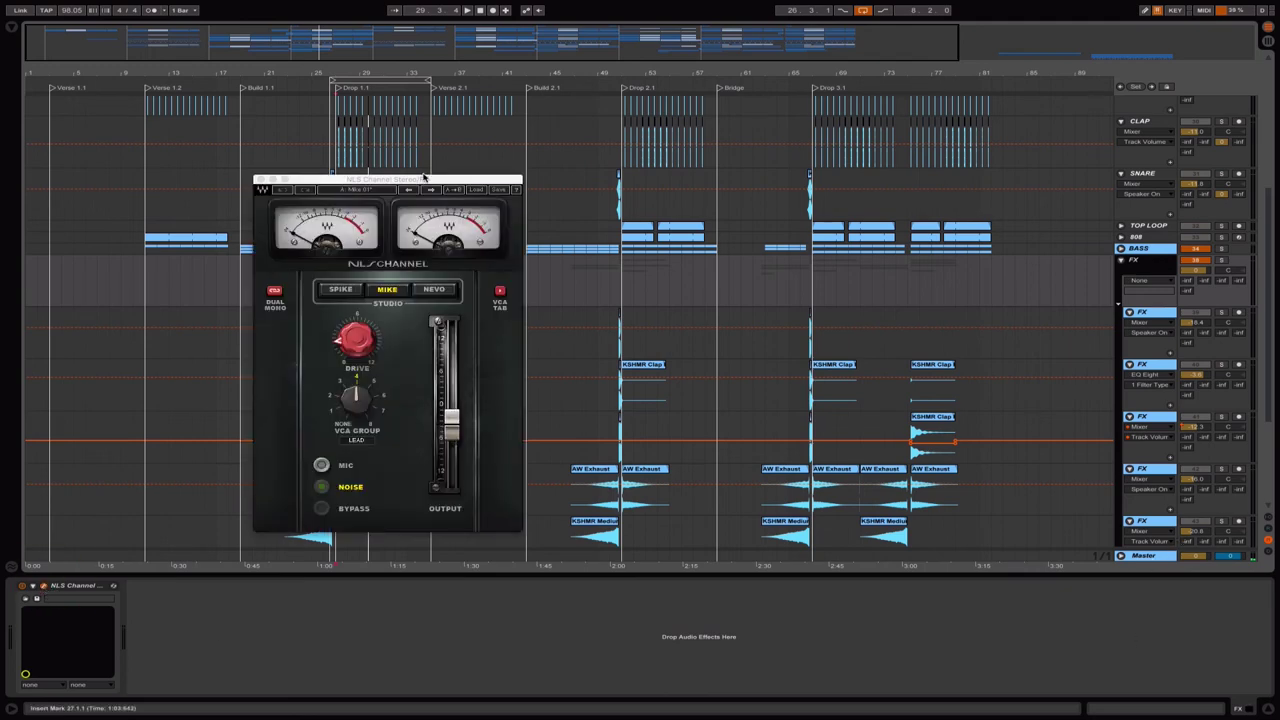
left_click_drag(428, 184, 475, 171)
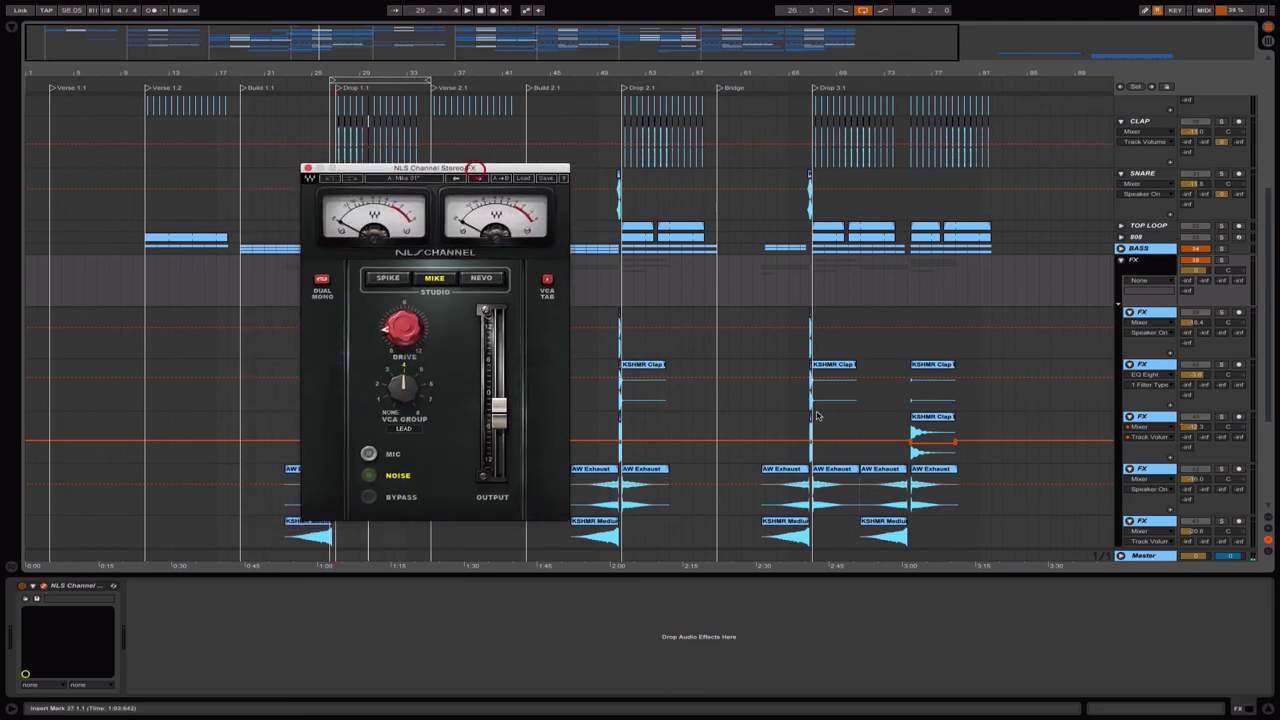
left_click(1160, 557)
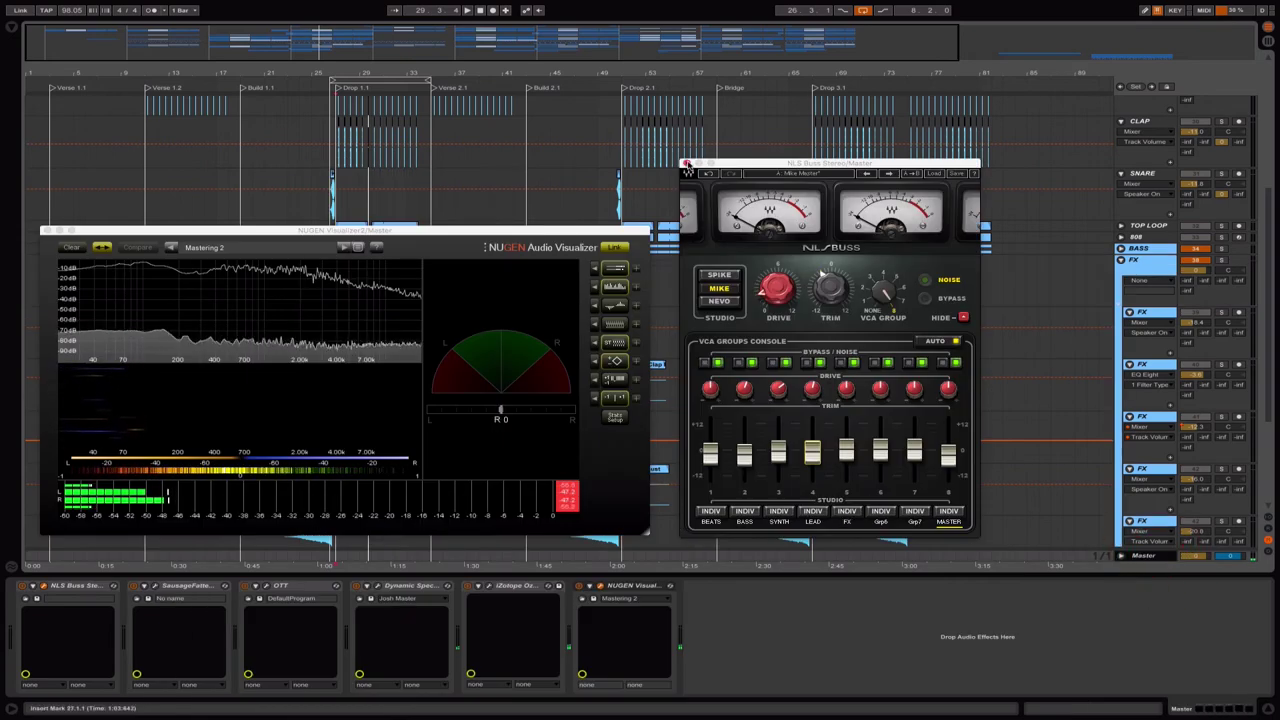
left_click(1122, 262)
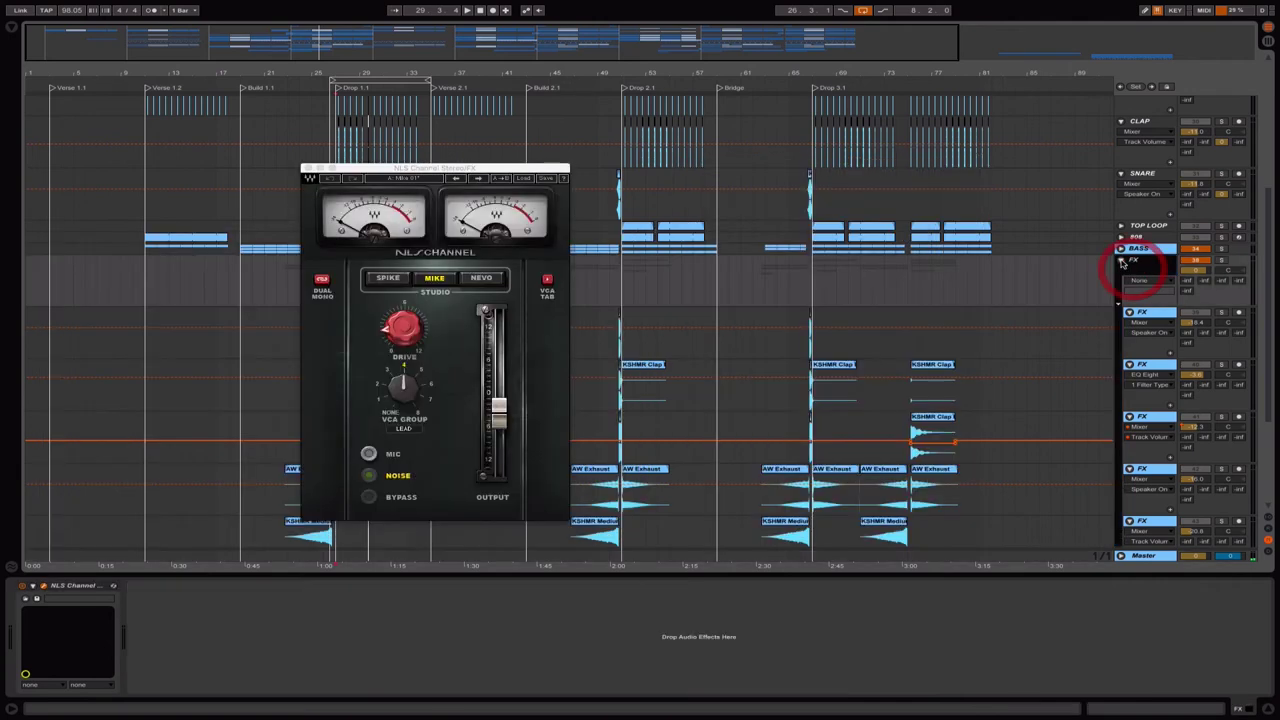
Collapse the FX group, fold all tracks in the arrangement, and select the AW FADED group.
left_click(1121, 261)
scroll(1135, 262, "up", 3)
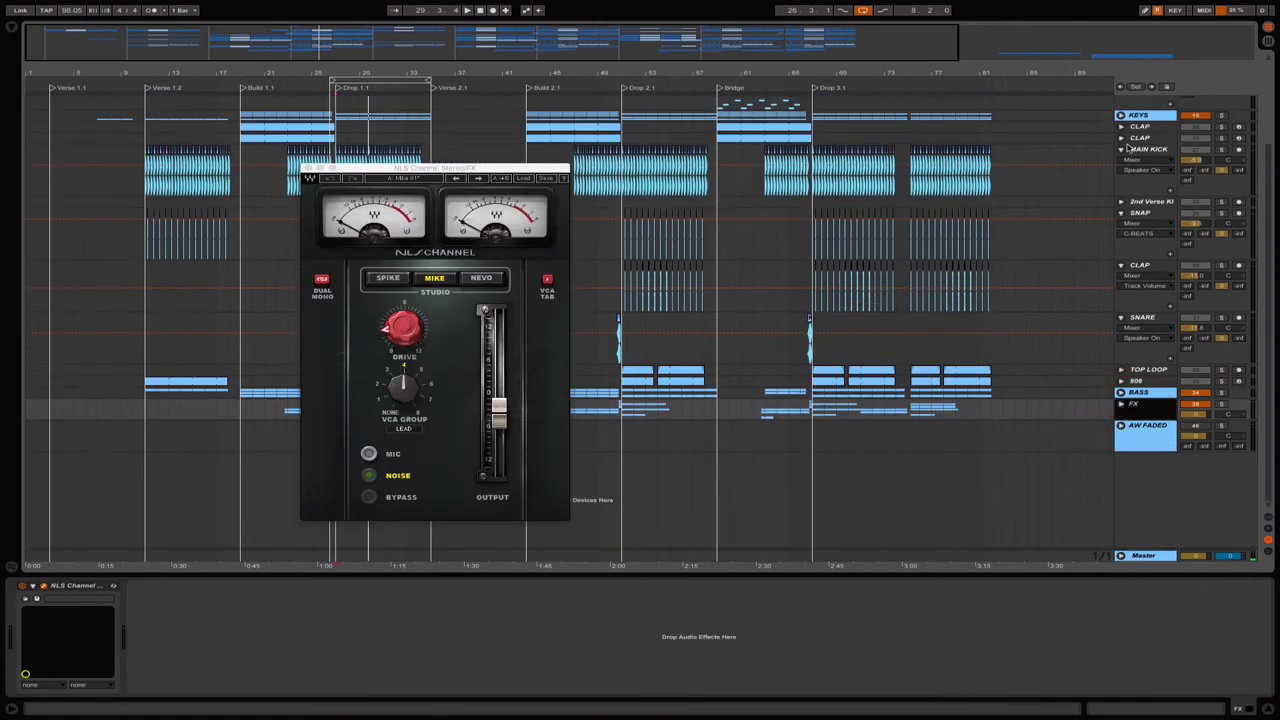
scroll(1127, 147, "up", 2)
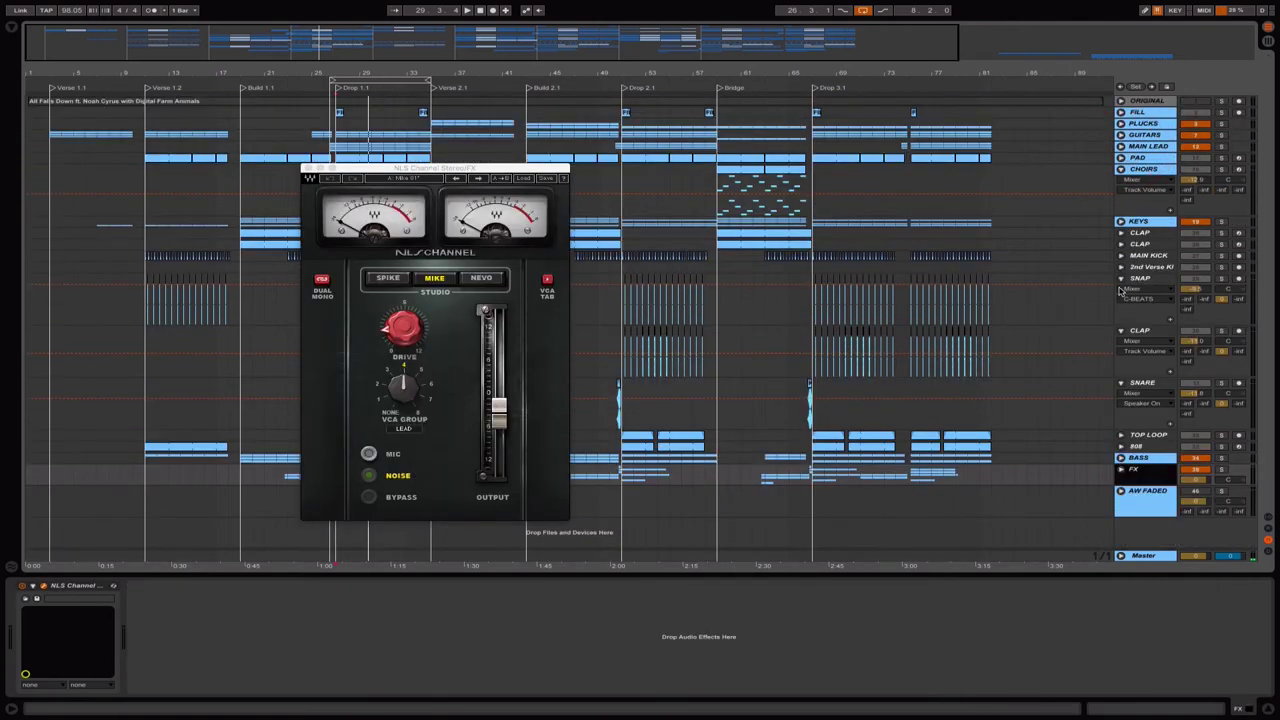
left_click(1121, 333, "alt")
left_click(1129, 342)
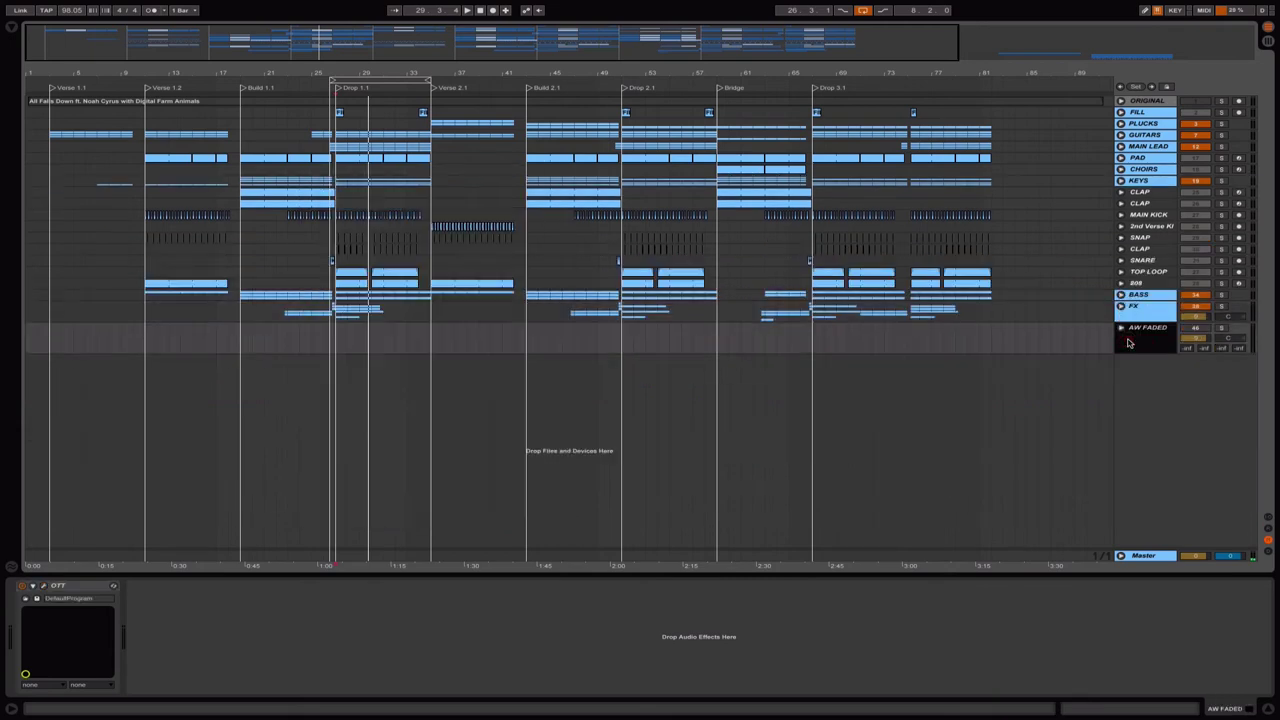
Show the return tracks and view the device chains of the C BEATS and E SYNTH returns.
left_click(1269, 533)
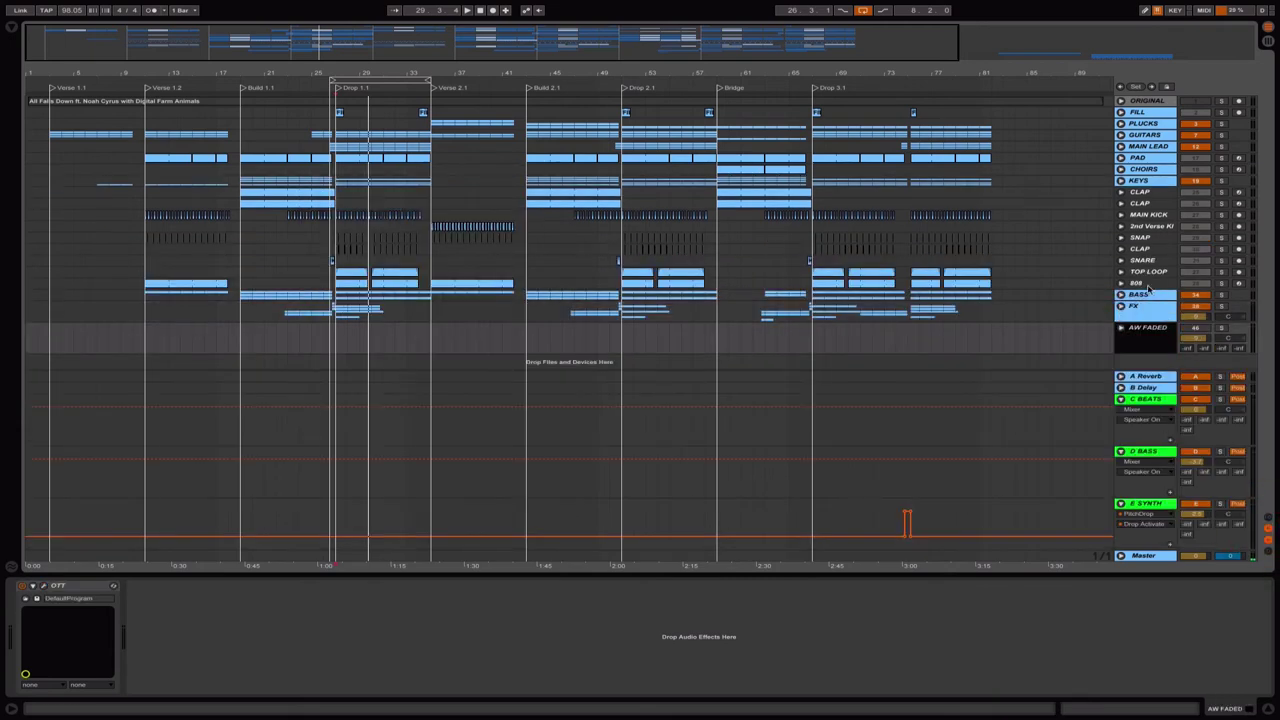
left_click(1147, 399)
left_click(1148, 504)
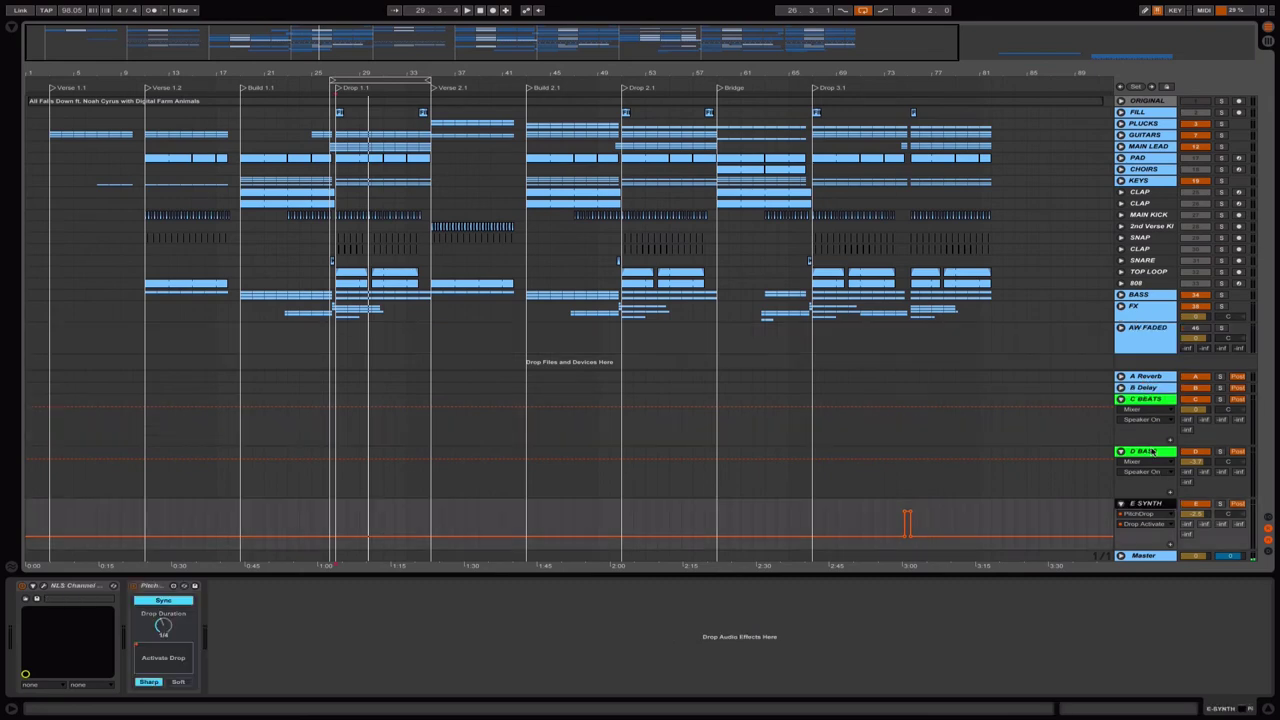
Play the full arrangement from the Bridge marker and expand the GUITARS group.
left_click_drag(805, 73, 452, 108)
left_click_drag(372, 75, 380, 90)
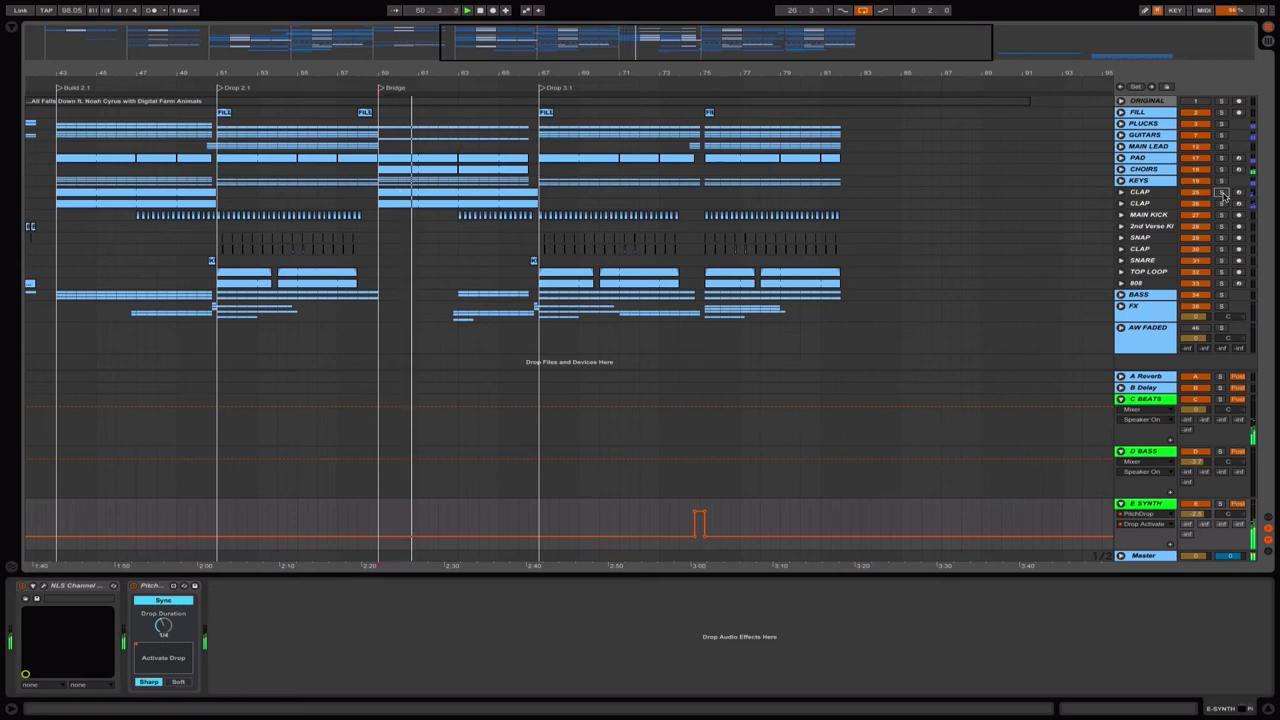
left_click(1145, 134)
left_click(1121, 135)
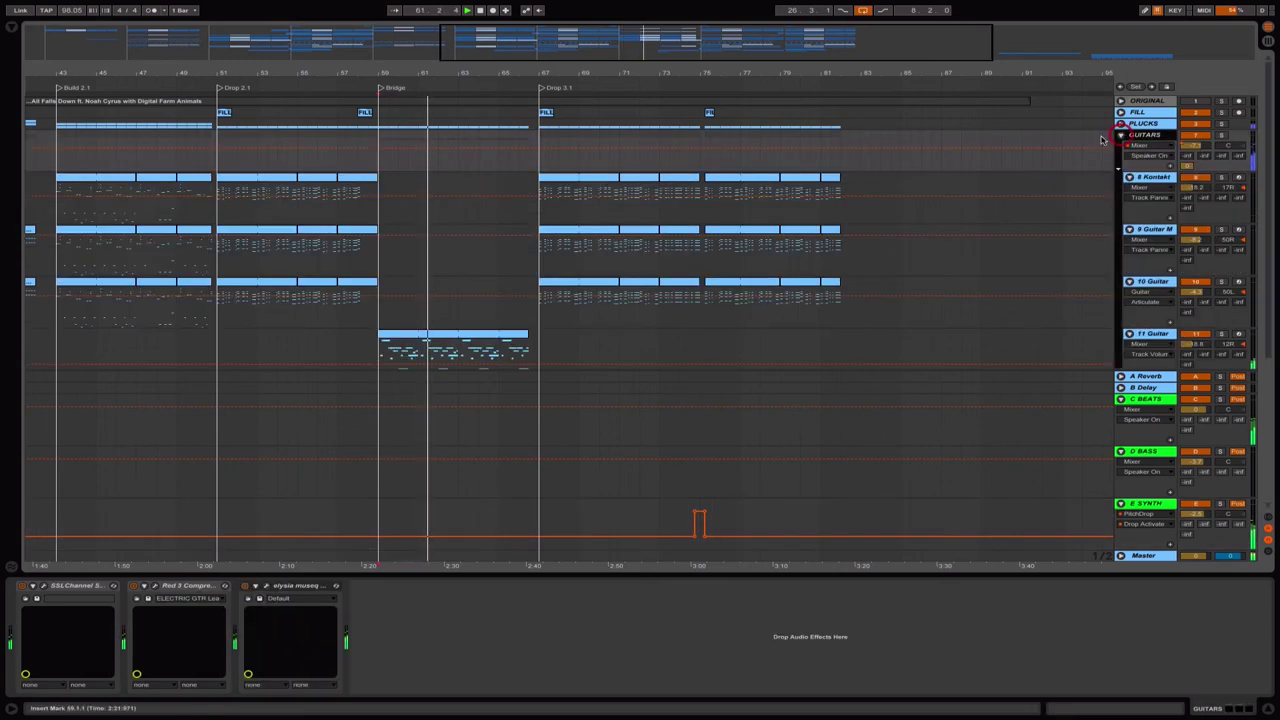
Open the 11 Guitar clip in the Bridge, examine its MIDI notes, and return to the device view.
scroll(257, 334, "down", 3)
left_click(430, 250)
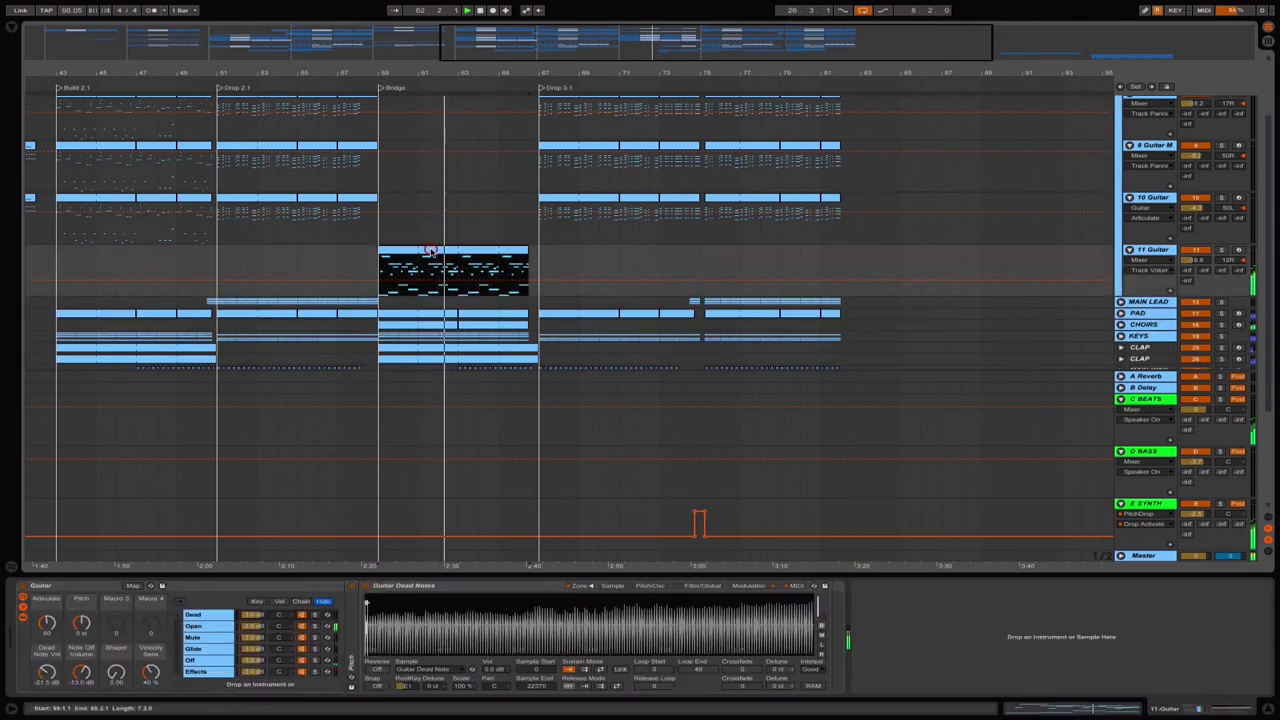
double_click(430, 250)
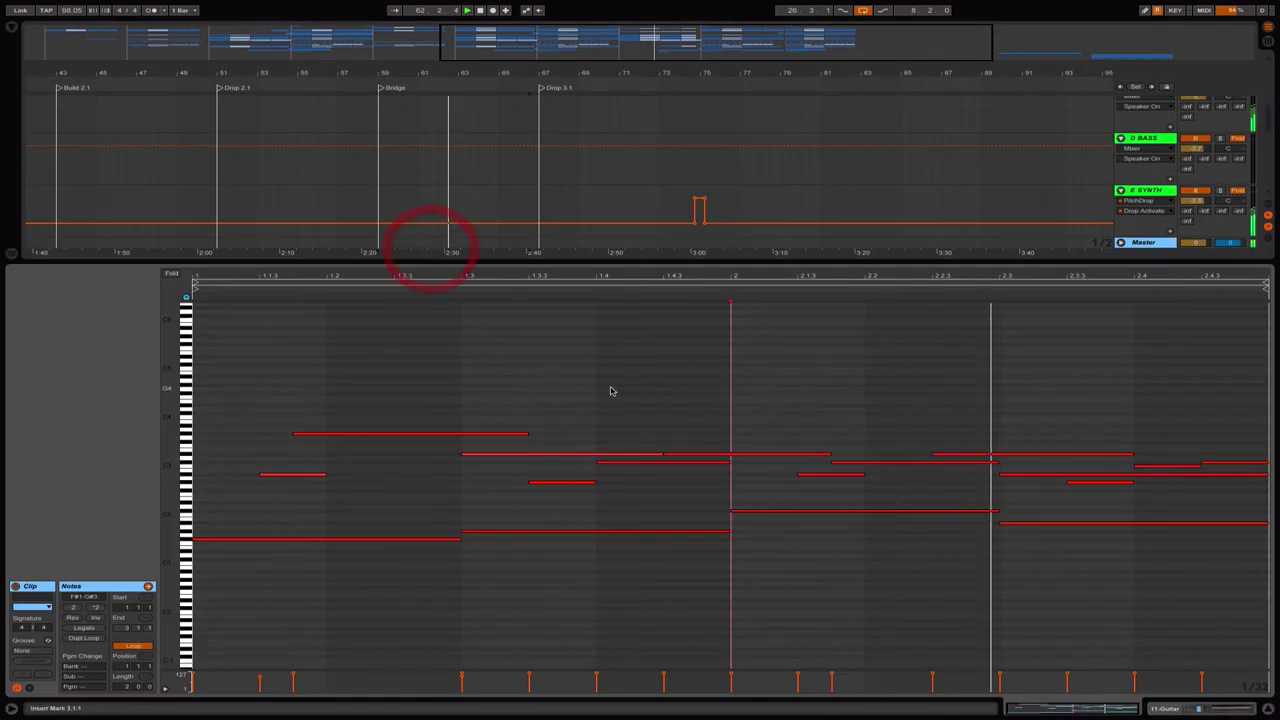
left_click(731, 389)
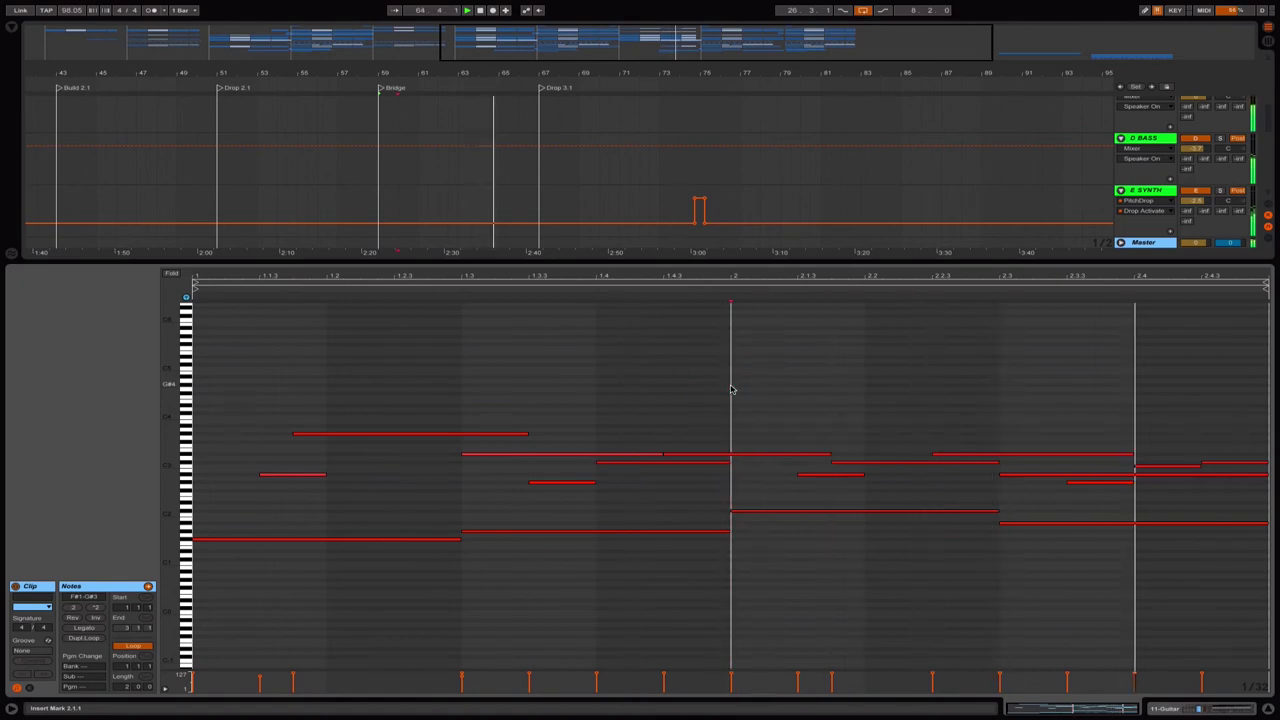
key("shift+Tab")
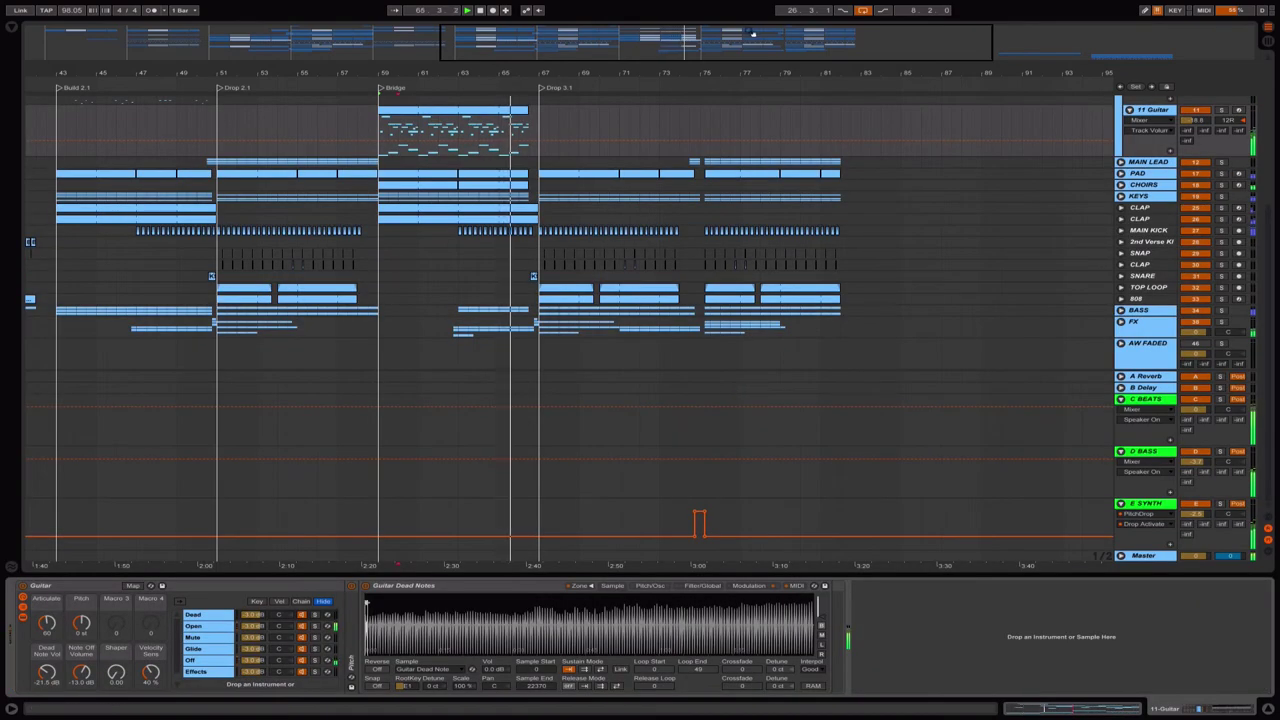
Follow the playback into Drop 3.1 and select the E SYNTH return's automation lane to show its PitchDrop device.
left_click_drag(753, 33, 749, 38)
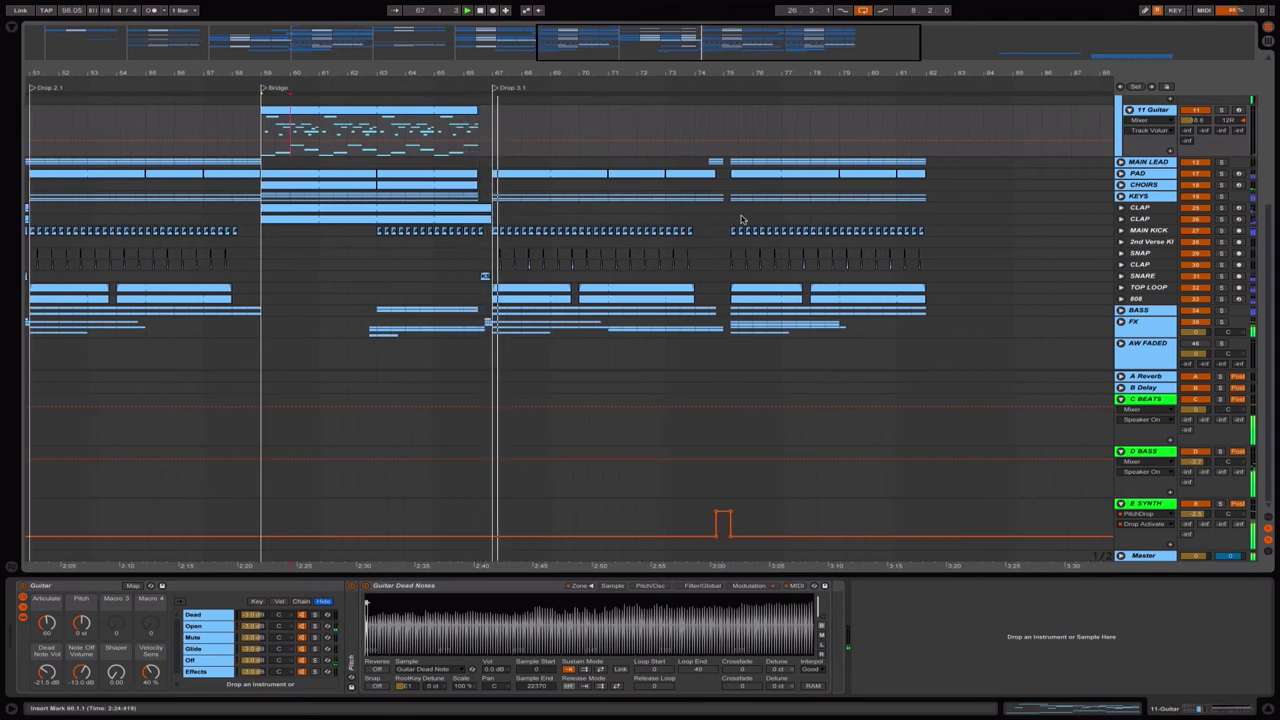
scroll(741, 219, "up", 5)
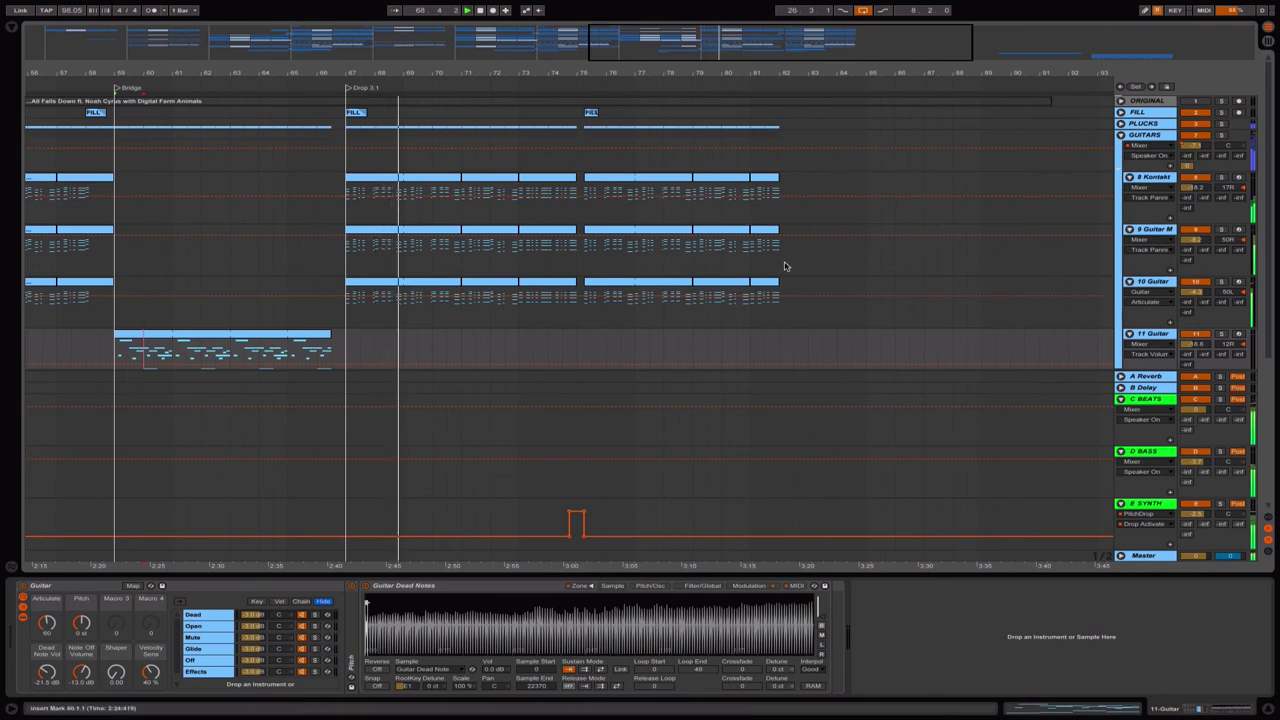
scroll(900, 268, "down", 5)
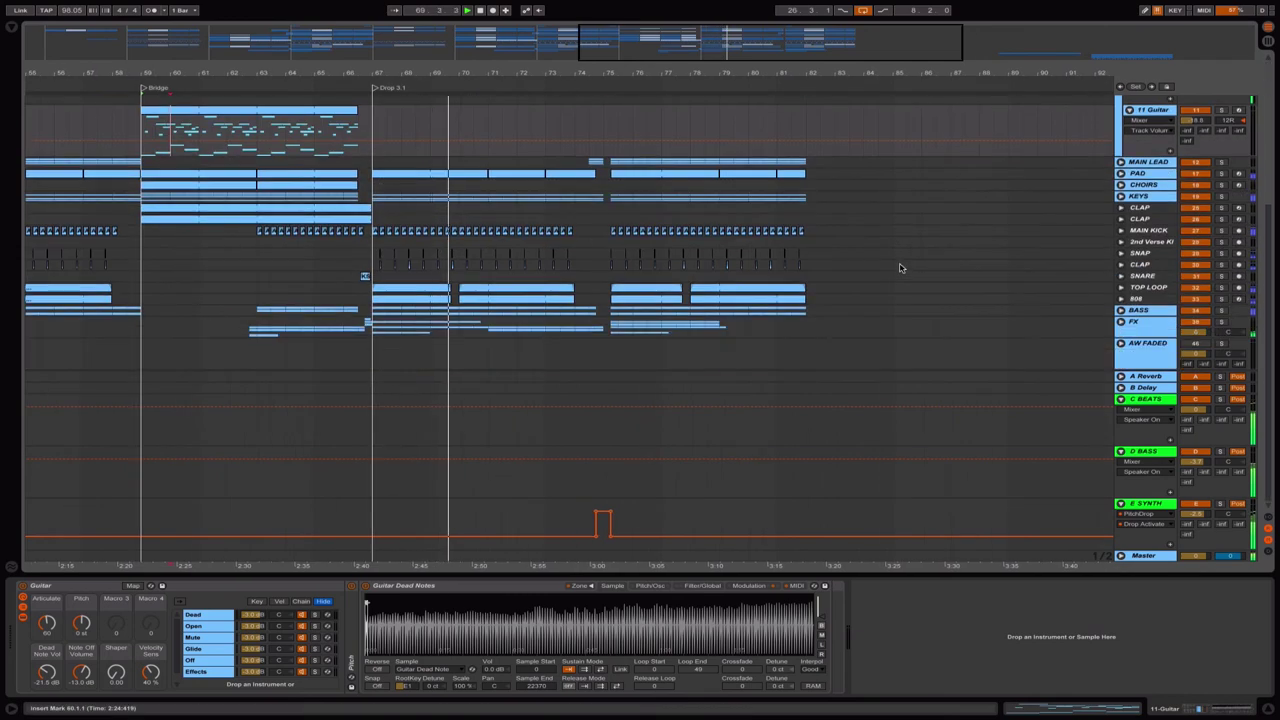
left_click(366, 556)
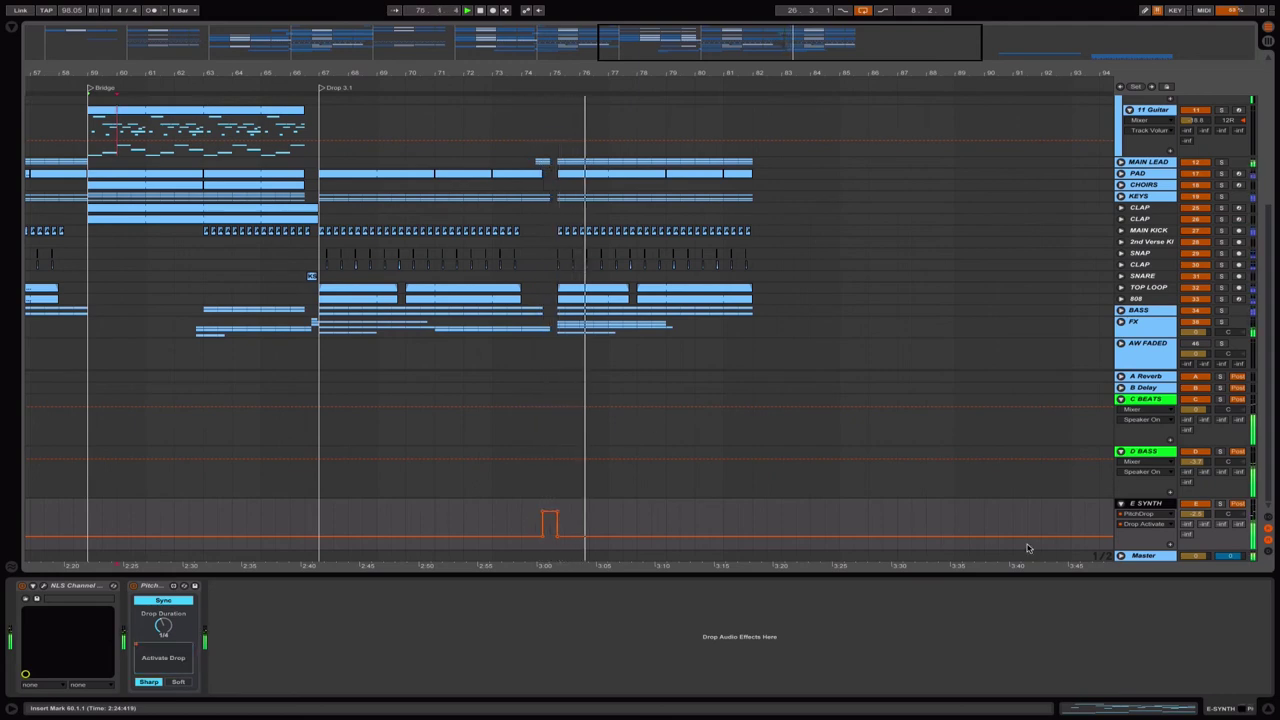
Select the Master track, close its NLS Buss and NUGEN Visualizer windows, and bring the whole arrangement into view.
left_click(1143, 555)
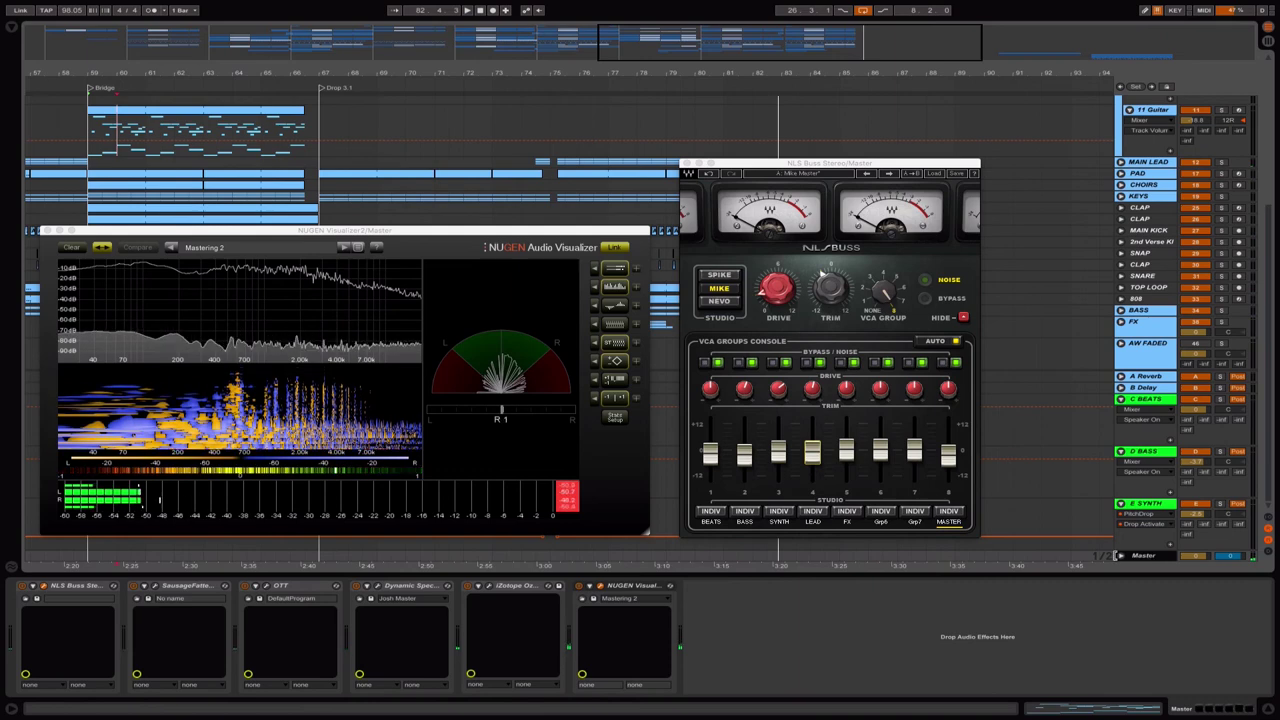
left_click(686, 164)
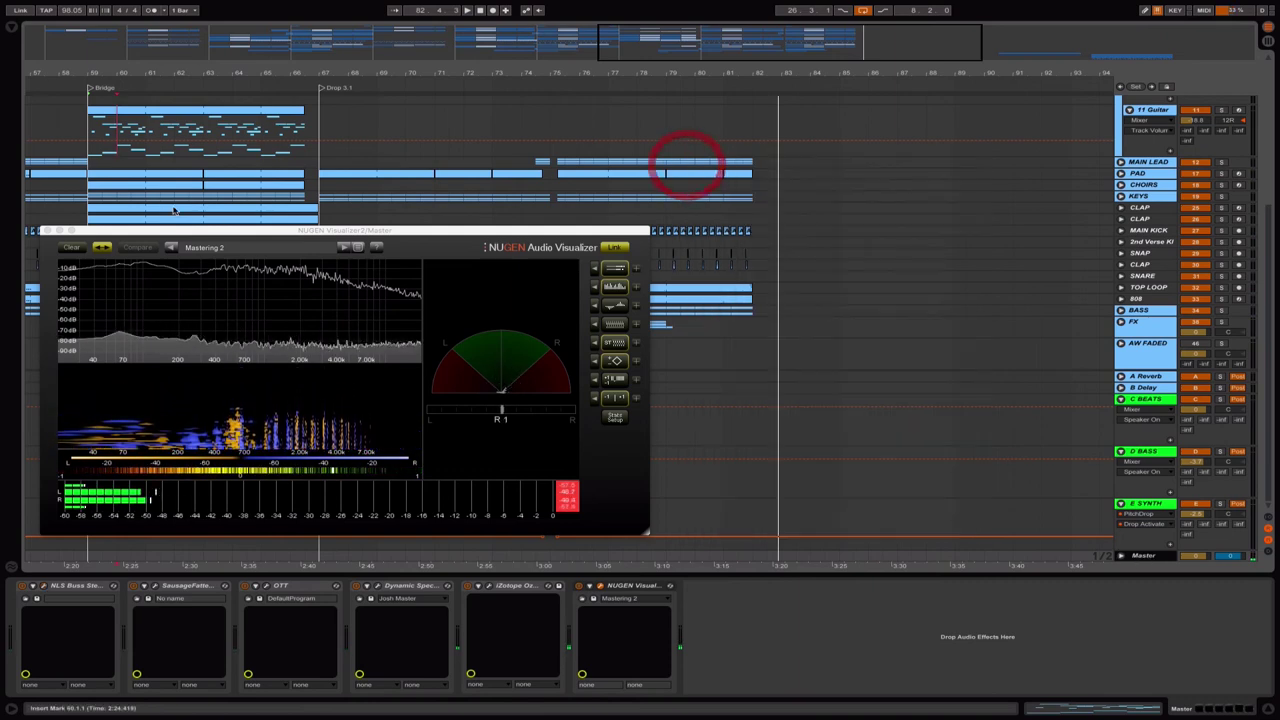
left_click_drag(144, 236, 429, 214)
left_click(334, 200)
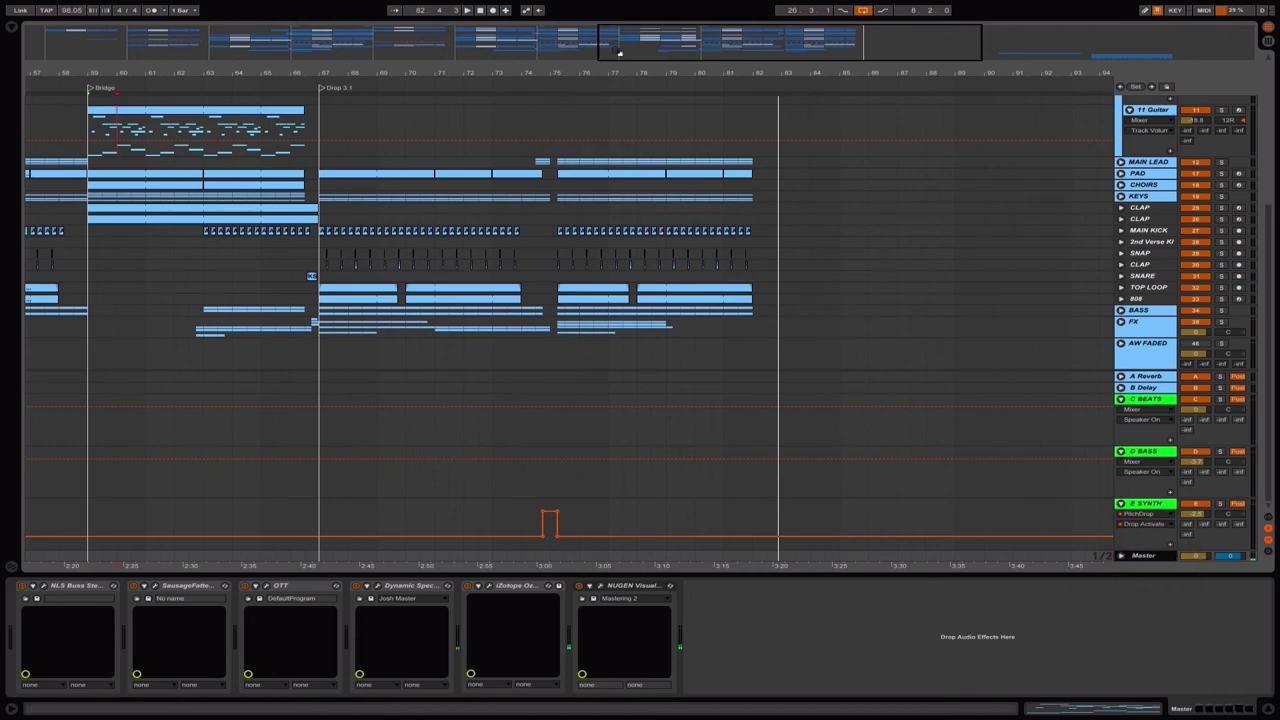
left_click_drag(721, 52, 478, 14)
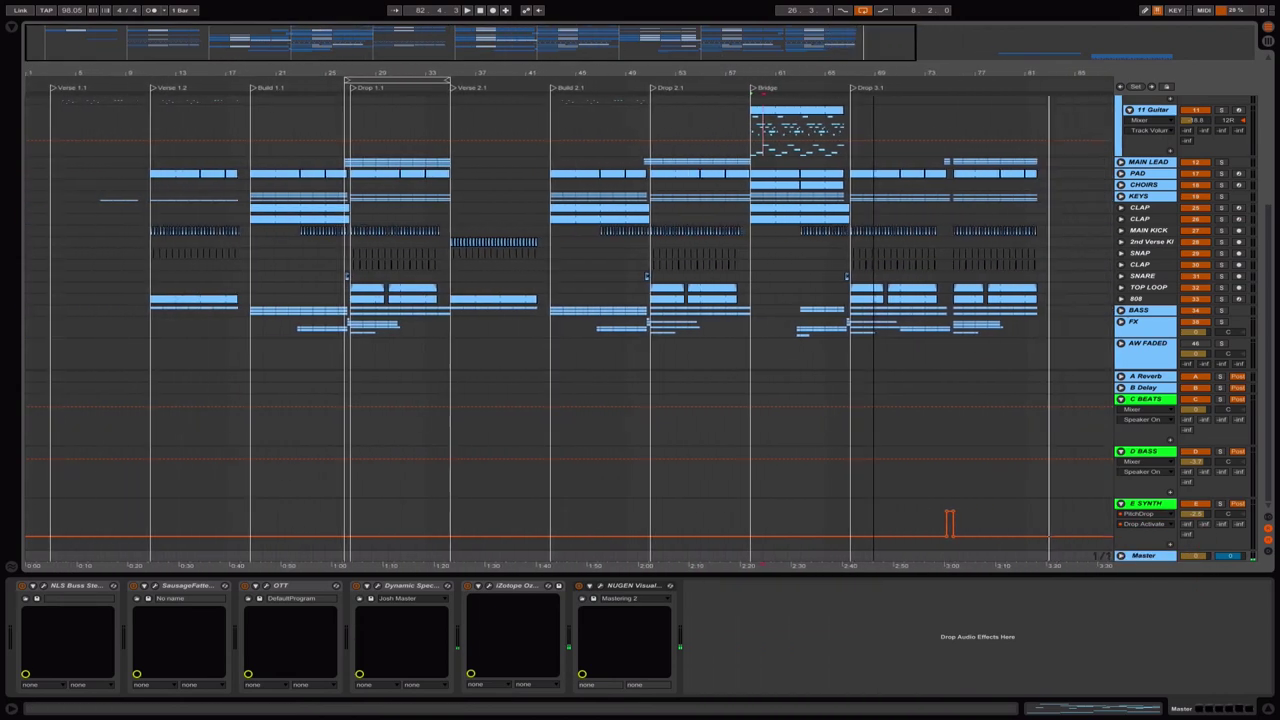
Reopen NLS Buss on the Master track and move its window over the early verse and build sections.
left_click(68, 590)
left_click(43, 588)
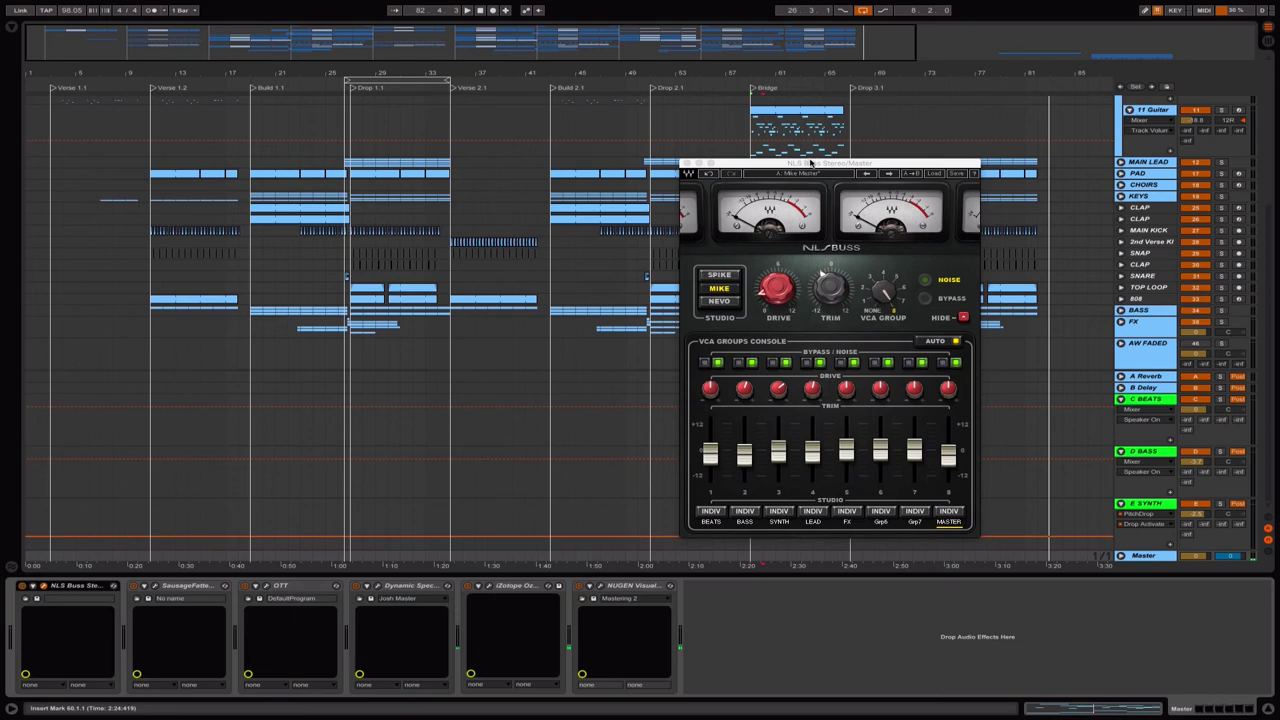
left_click_drag(810, 162, 193, 132)
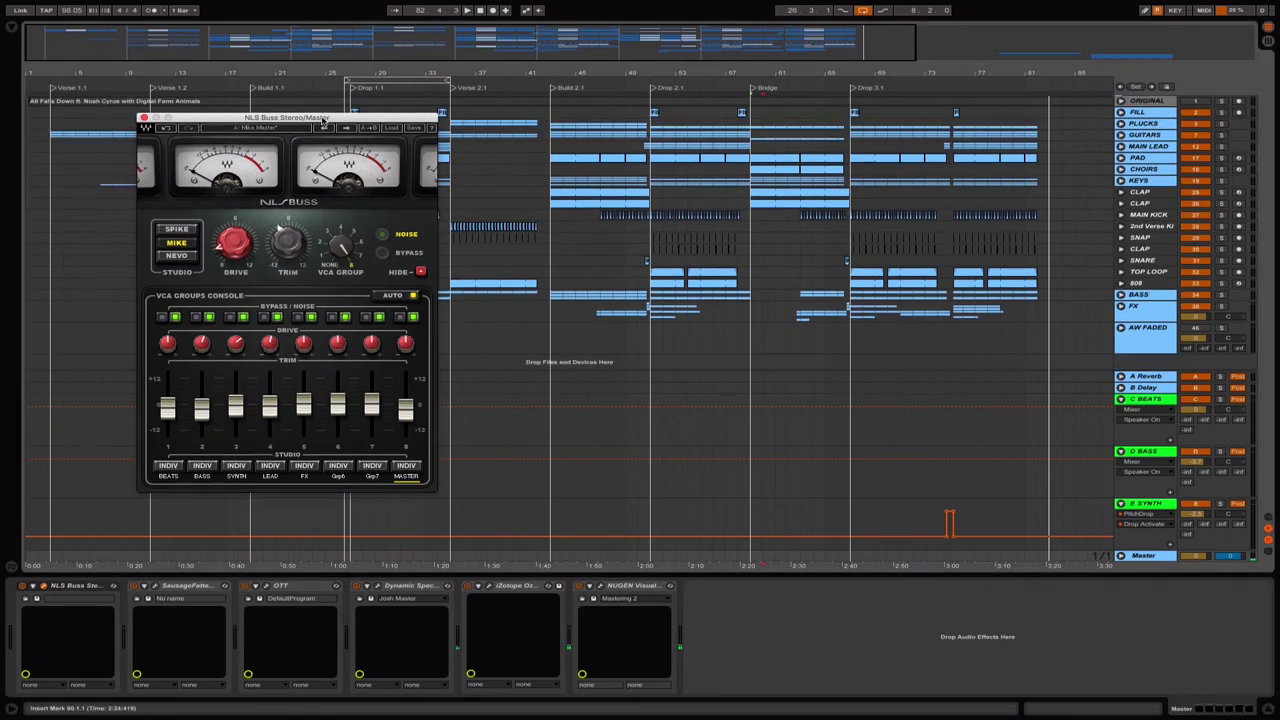
Examine the NLS Buss VCA groups console on the Master and reposition its window over the first drop section.
left_click_drag(316, 120, 298, 142)
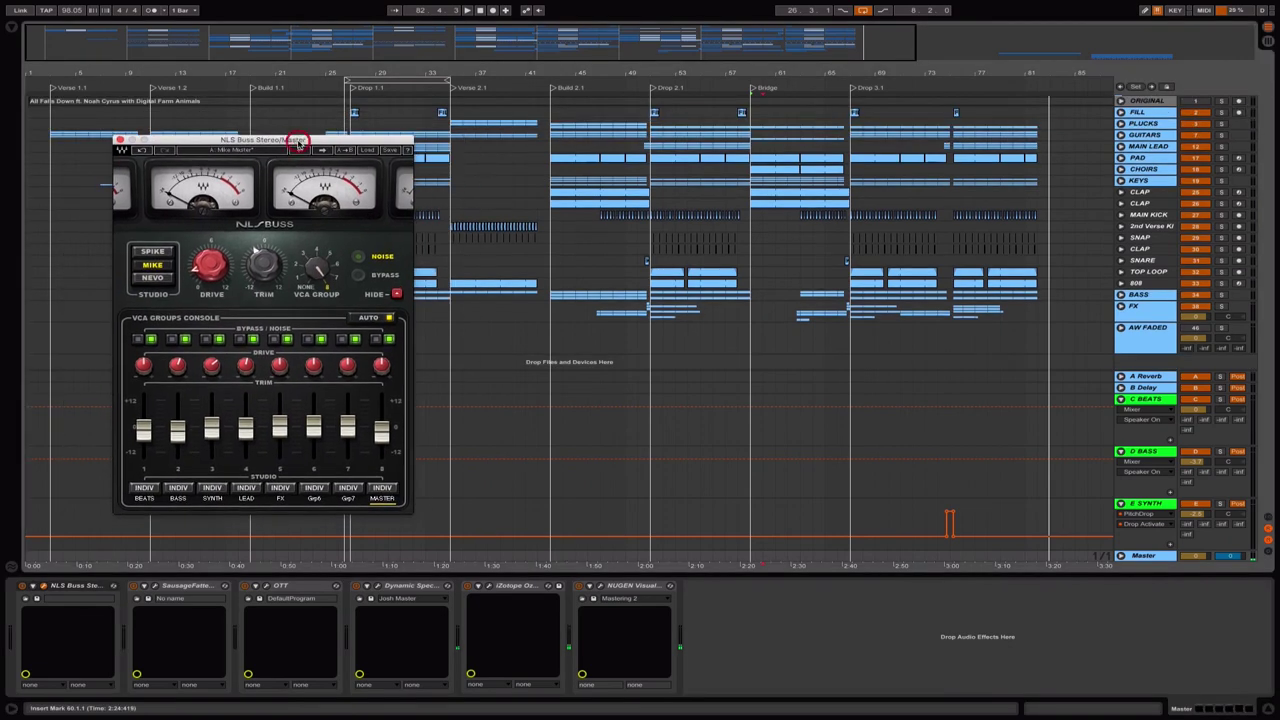
left_click(71, 585)
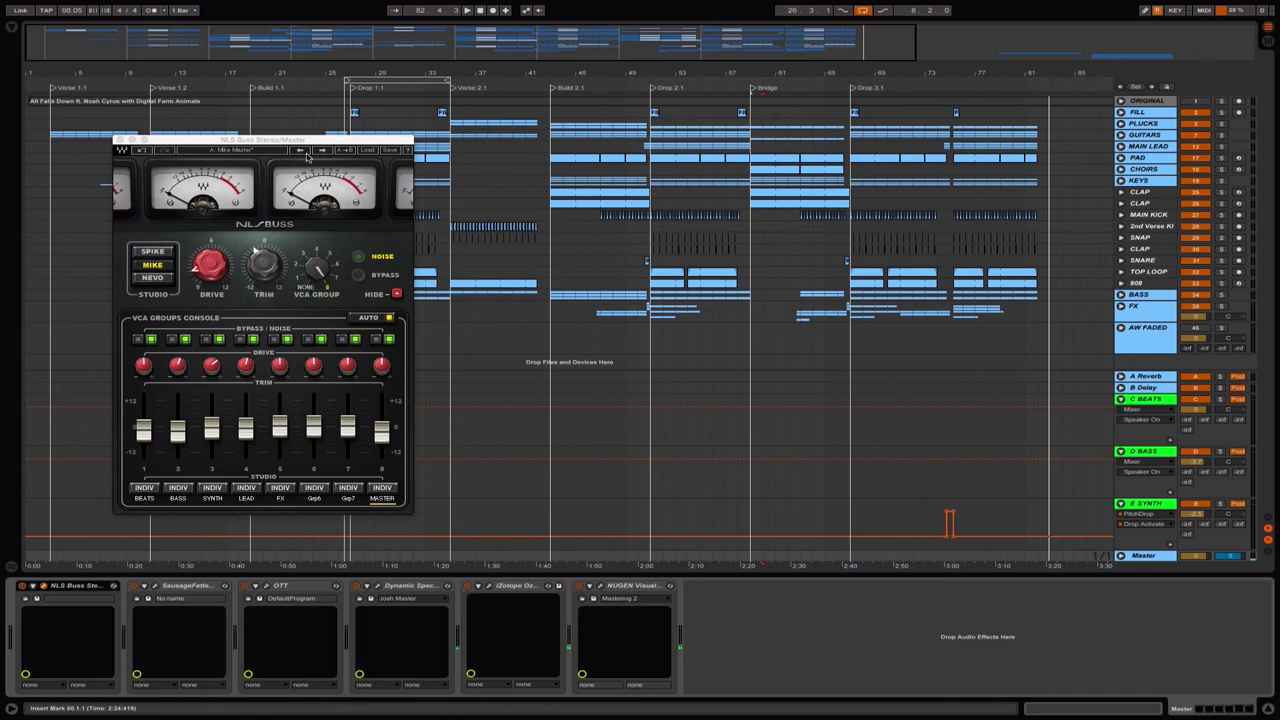
left_click_drag(300, 137, 297, 142)
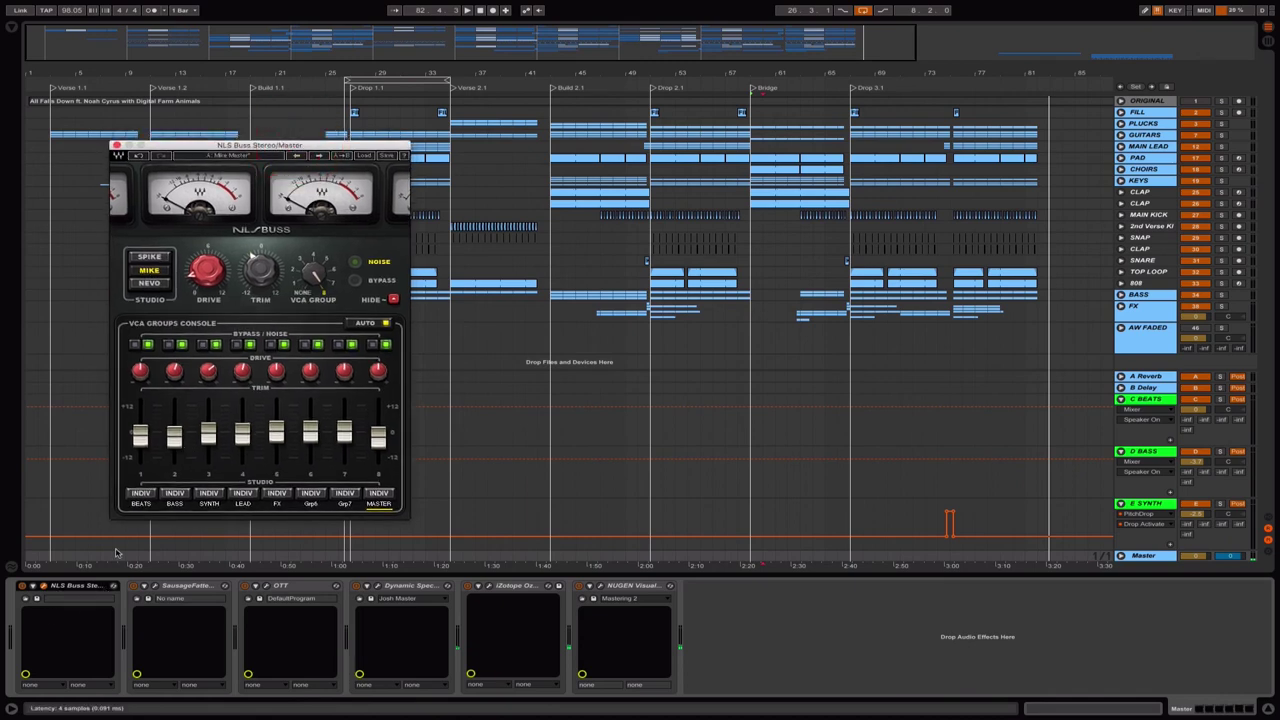
left_click_drag(323, 277, 313, 308)
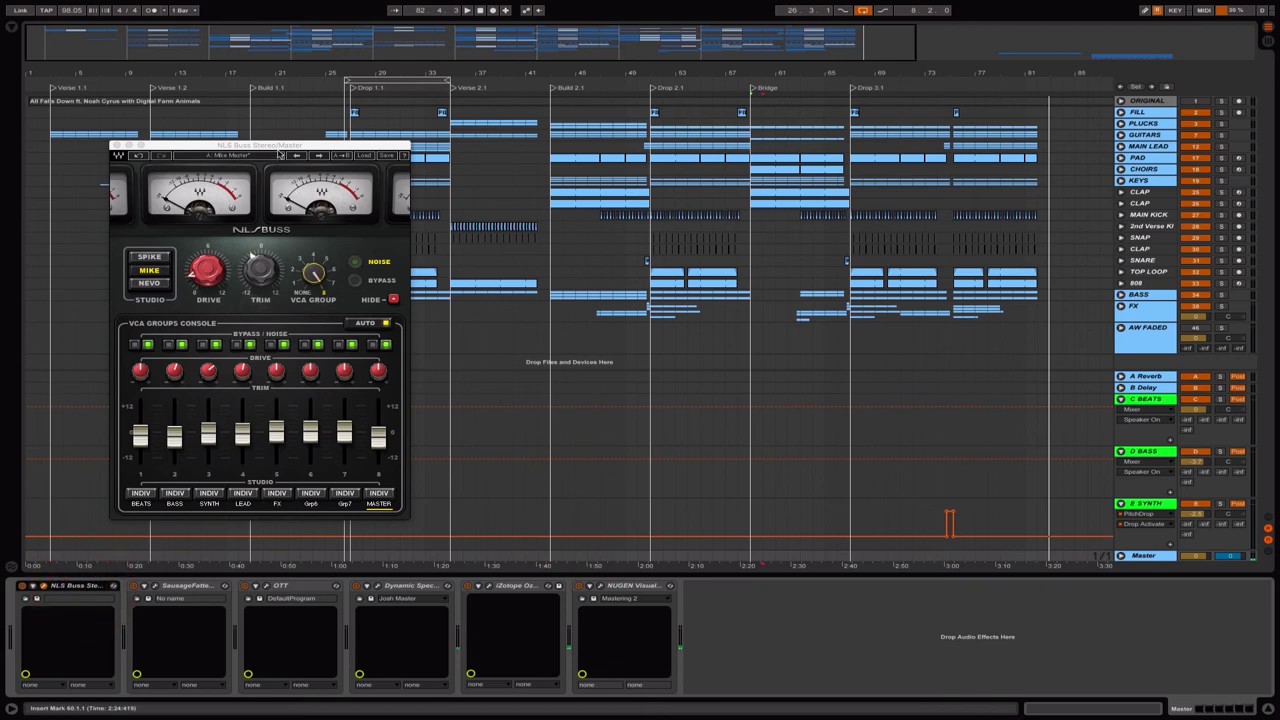
left_click_drag(276, 147, 286, 139)
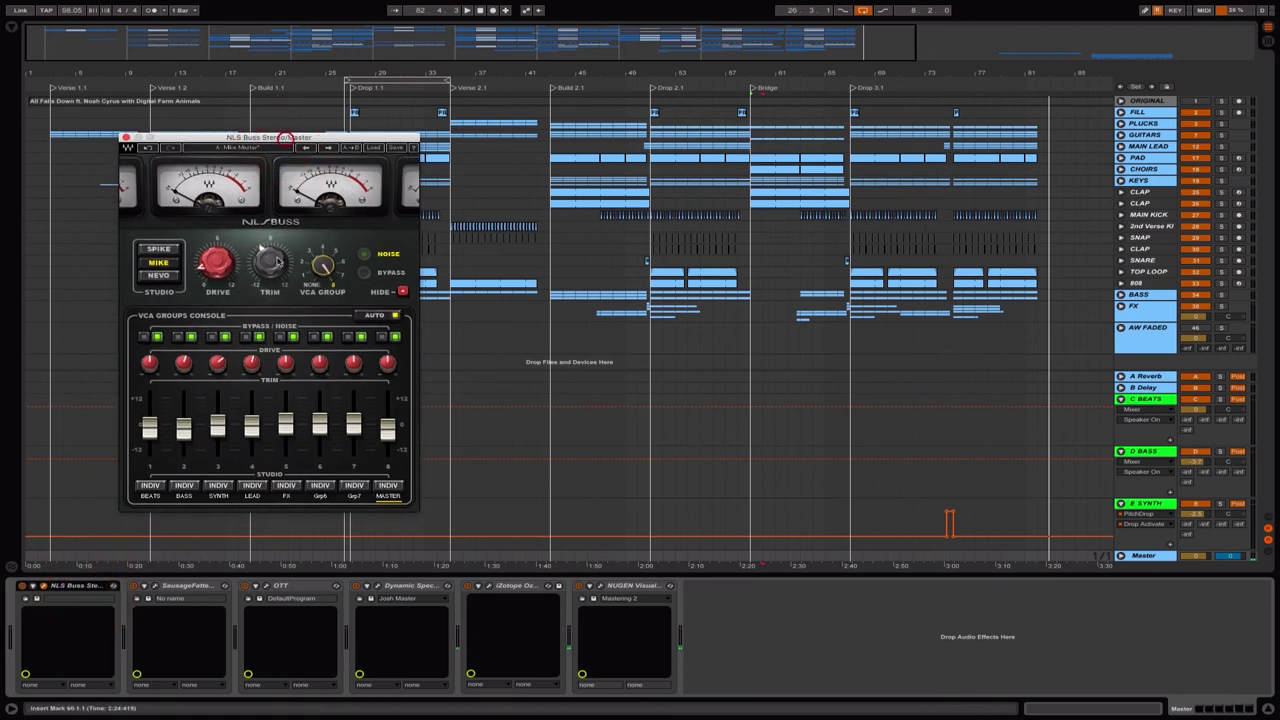
left_click(78, 585)
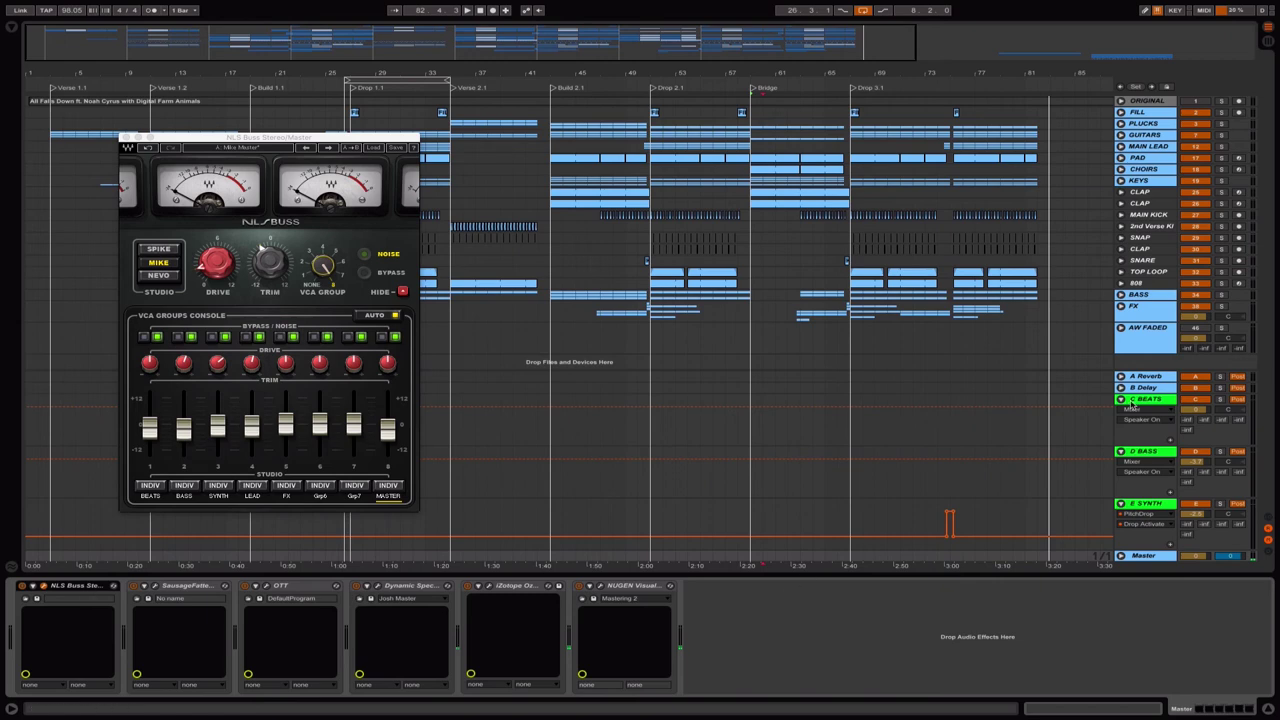
left_click_drag(364, 137, 479, 132)
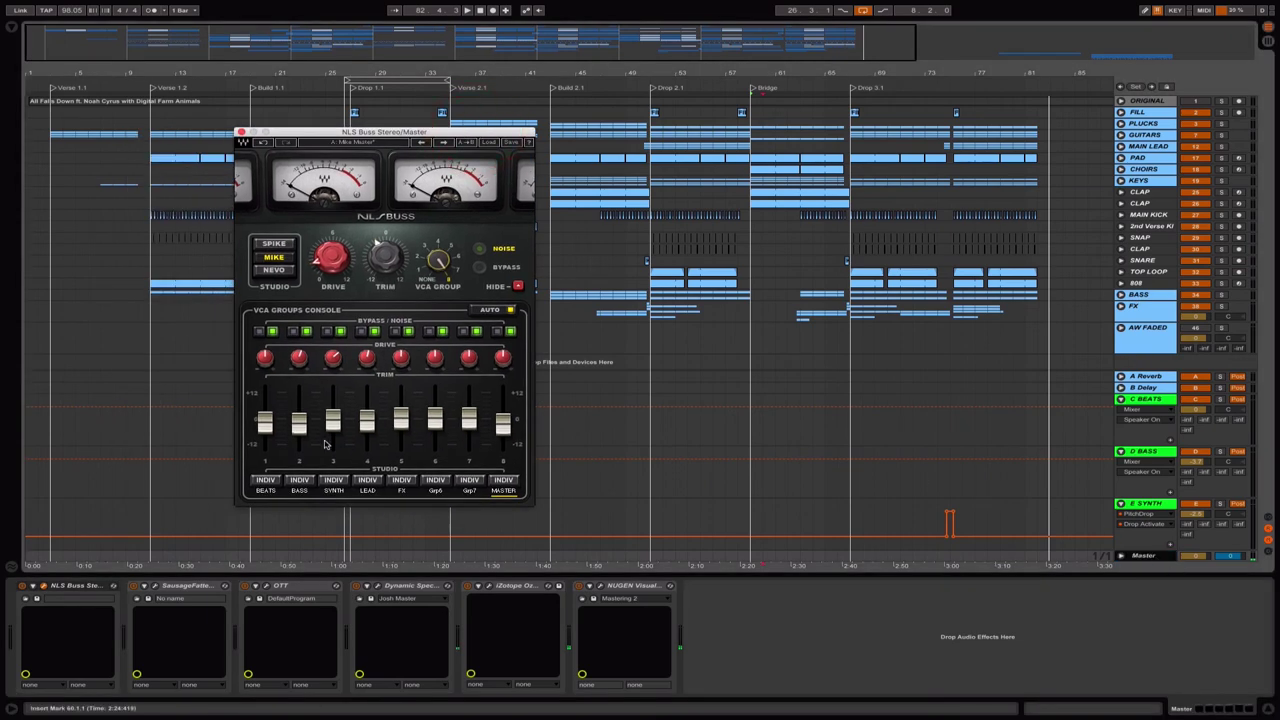
Show the SausageFattener's Fatness and Color controls on the Master and close its window.
left_click(155, 588)
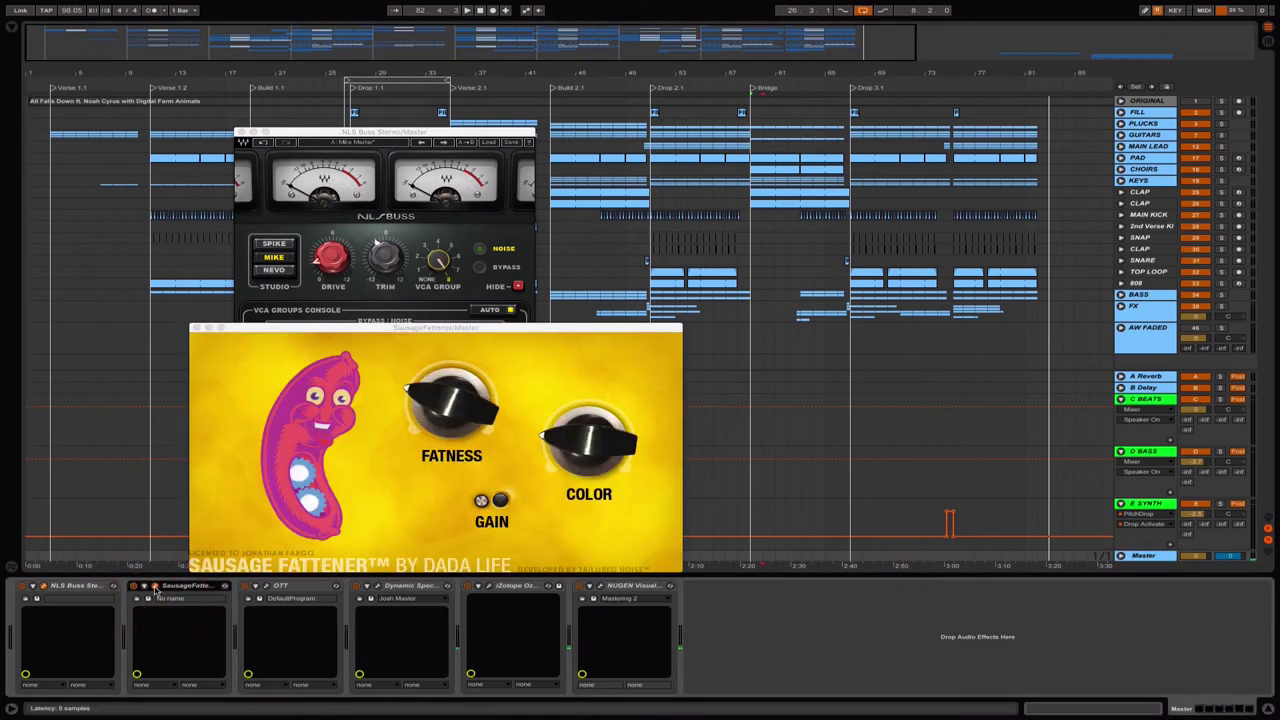
left_click(155, 588)
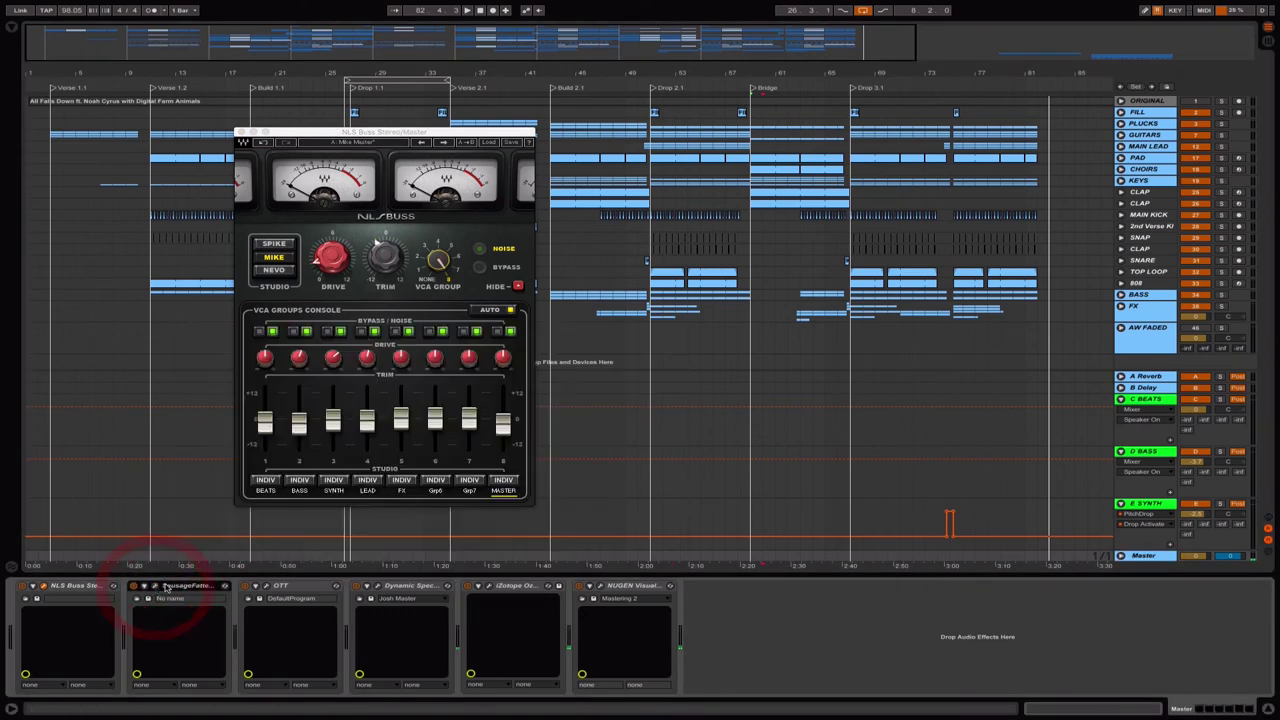
left_click(155, 588)
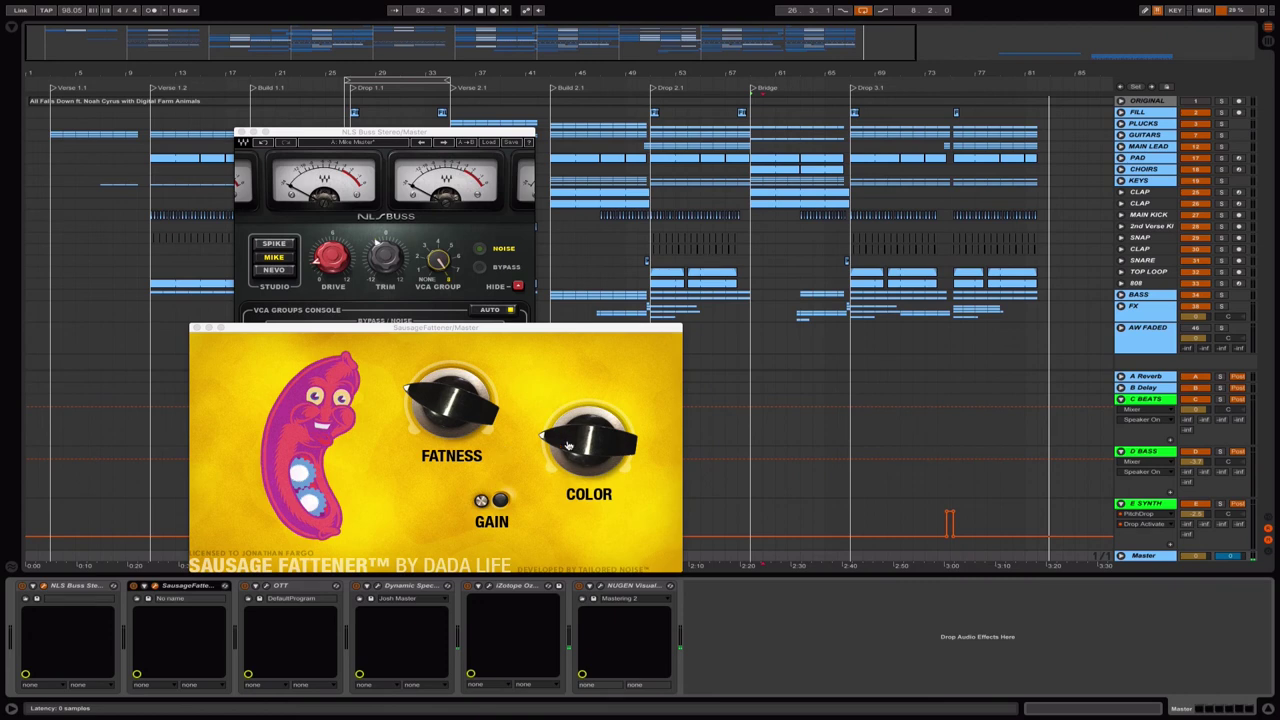
left_click(155, 587)
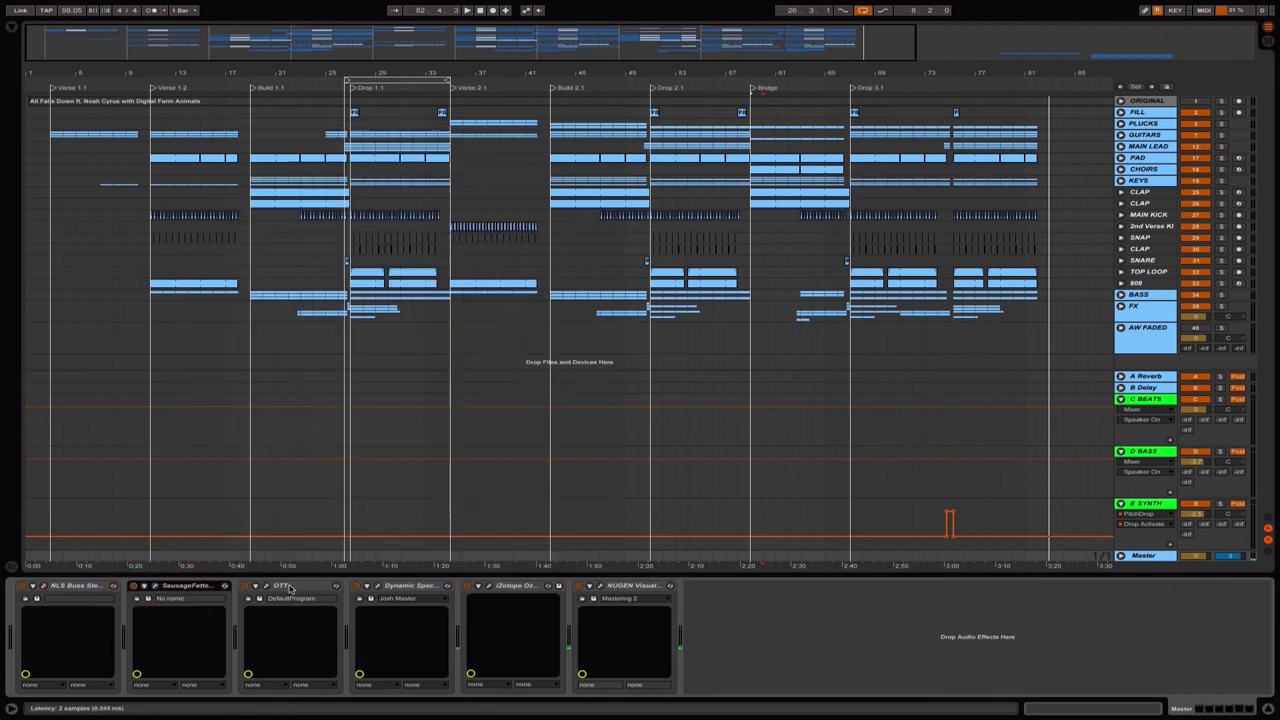
Open the OTT multiband compressor on the Master to view its settings, and close it.
left_click(287, 587)
left_click(265, 588)
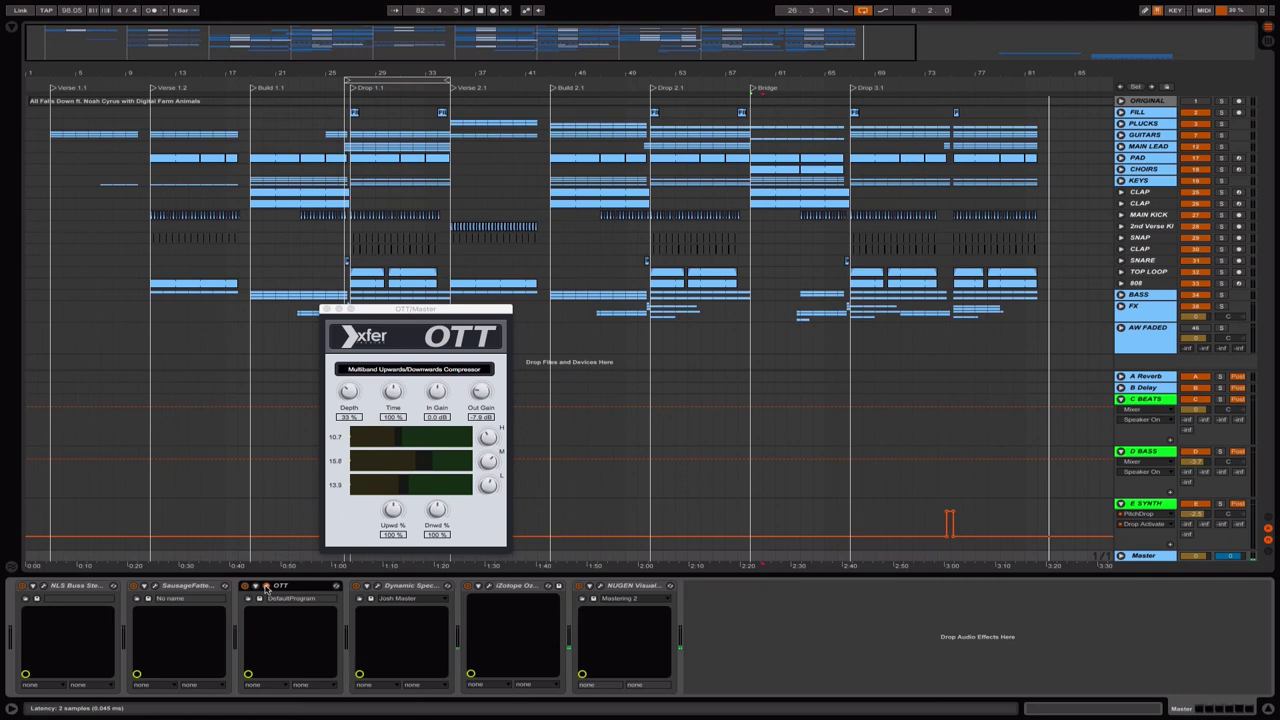
left_click(265, 588)
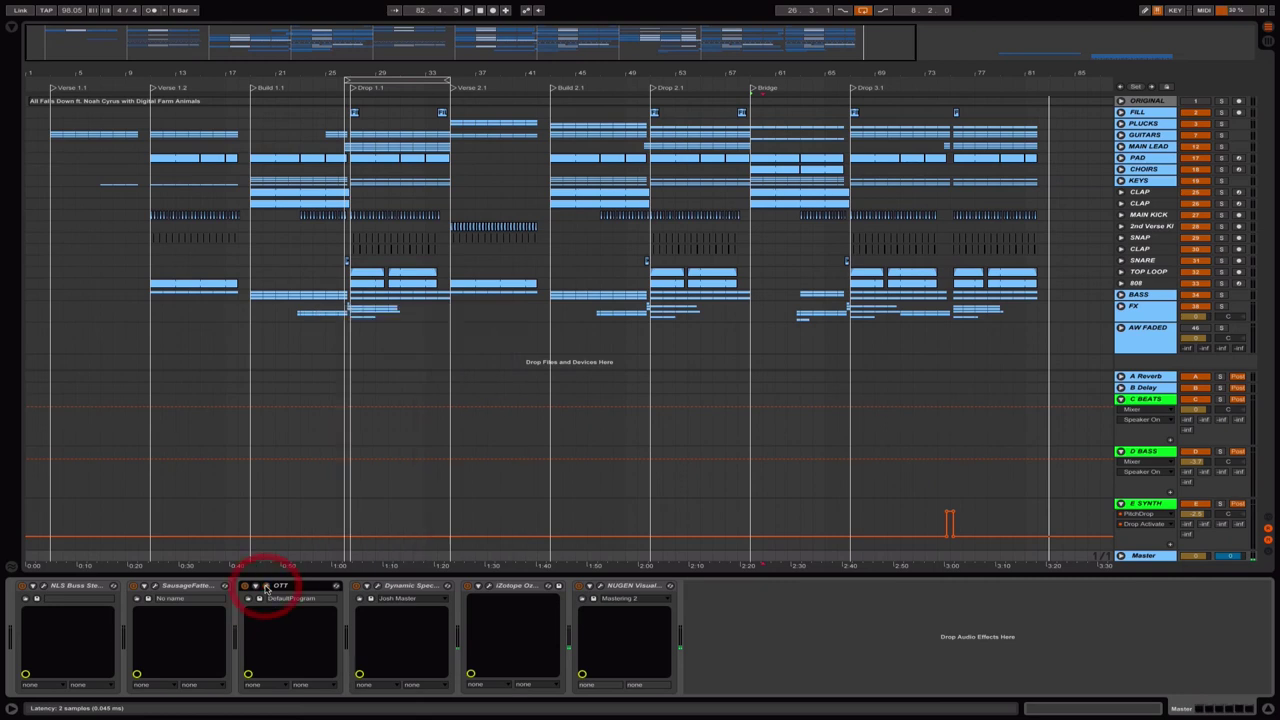
Open Dynamic Spectrum Mapper V2 on the Master and position its window for viewing the dynamics settings.
left_click(398, 587)
left_click(377, 587)
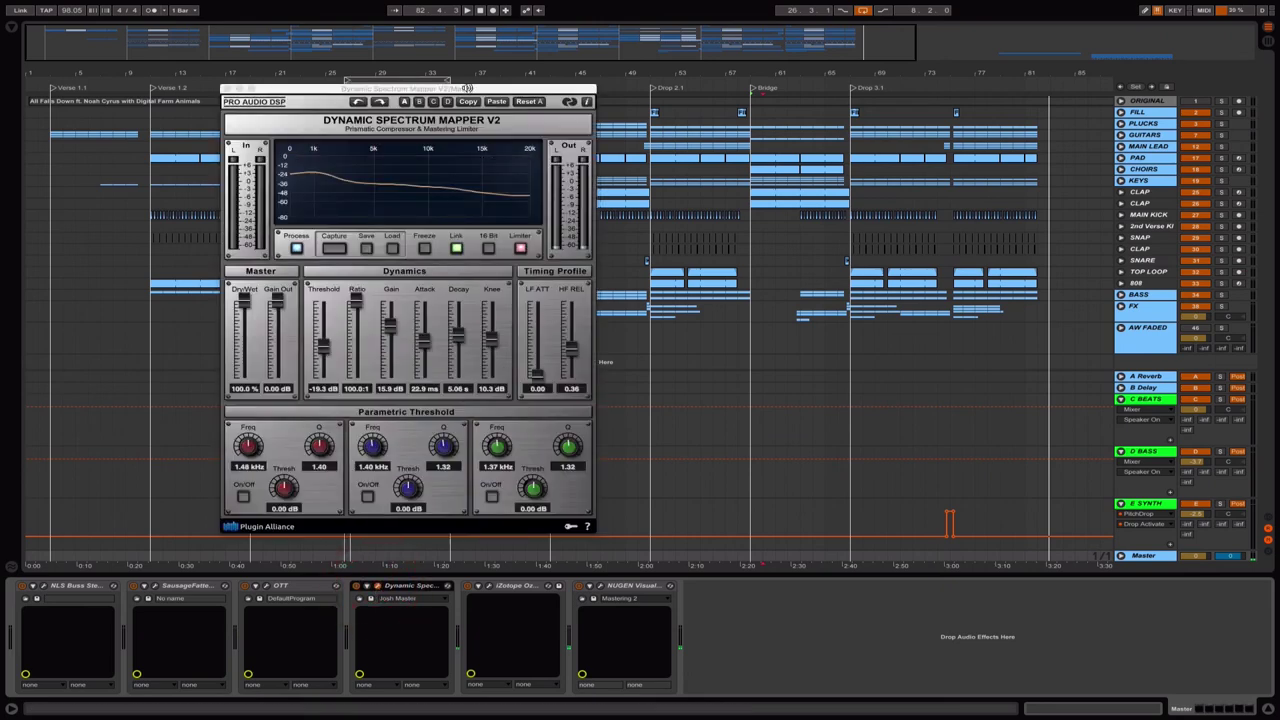
mouse_move(467, 88)
left_mouse_down()
mouse_move(727, 108)
mouse_move(396, 96)
mouse_move(378, 82)
mouse_move(465, 78)
left_mouse_up()
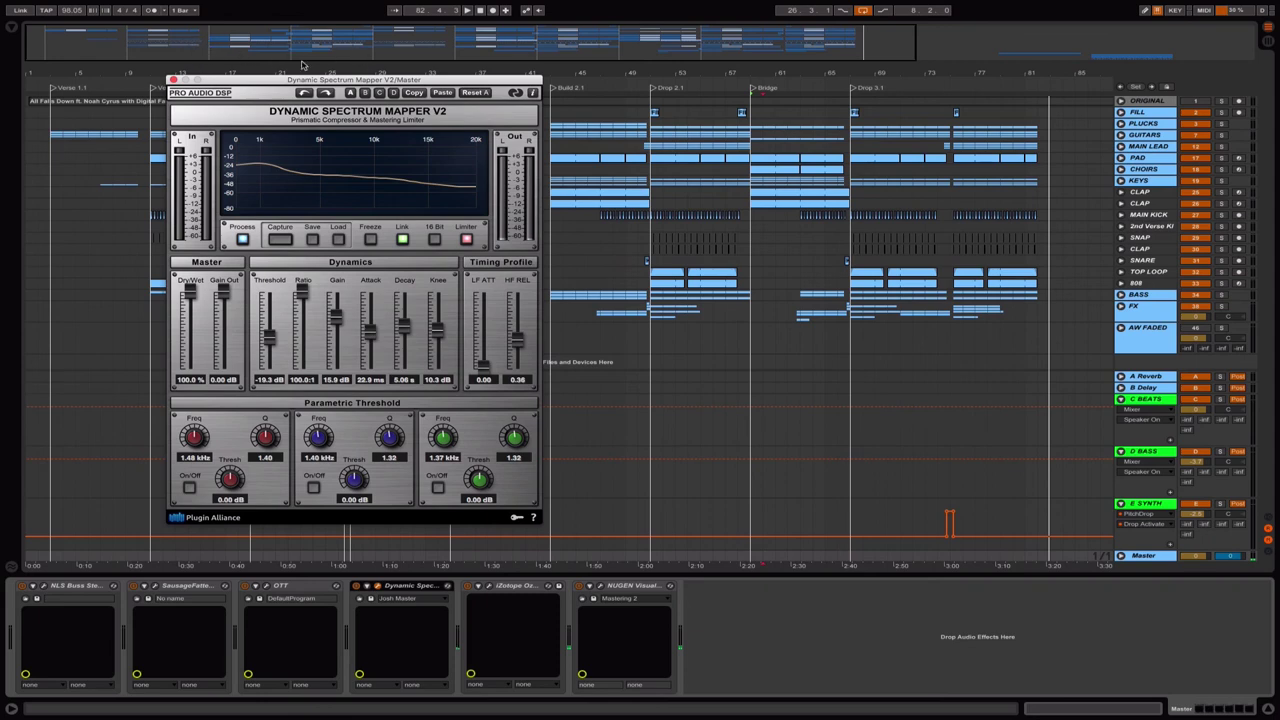
mouse_move(306, 78)
left_mouse_down()
mouse_move(426, 82)
mouse_move(320, 68)
left_mouse_up()
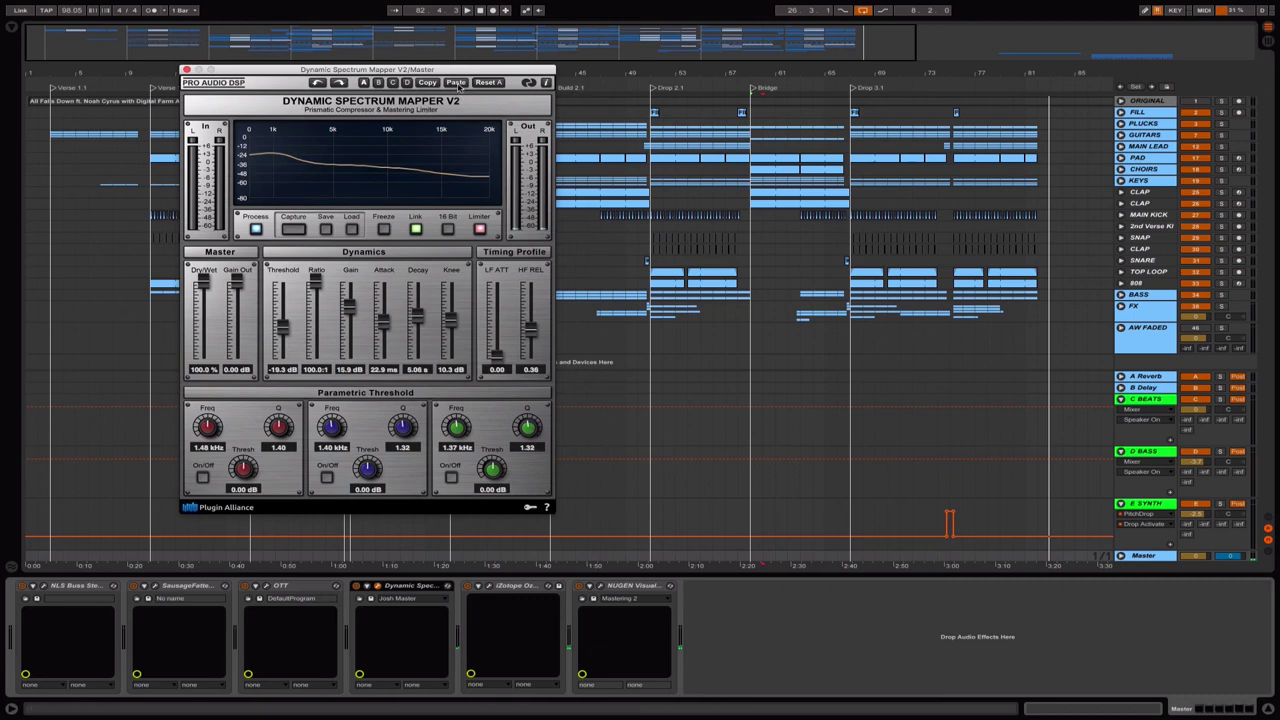
left_click_drag(452, 64, 434, 80)
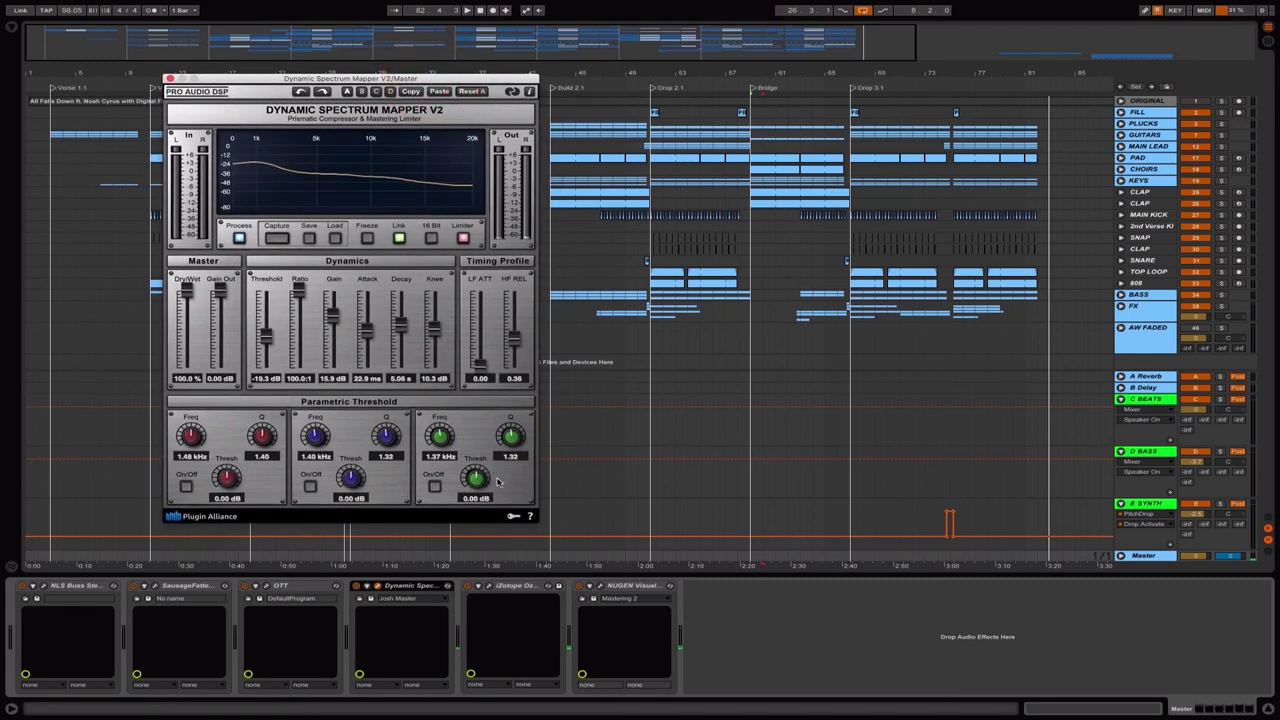
Look through the Dynamic Spectrum Mapper preset list and check the preset fields of OTT and SausageFattener.
left_click(421, 603)
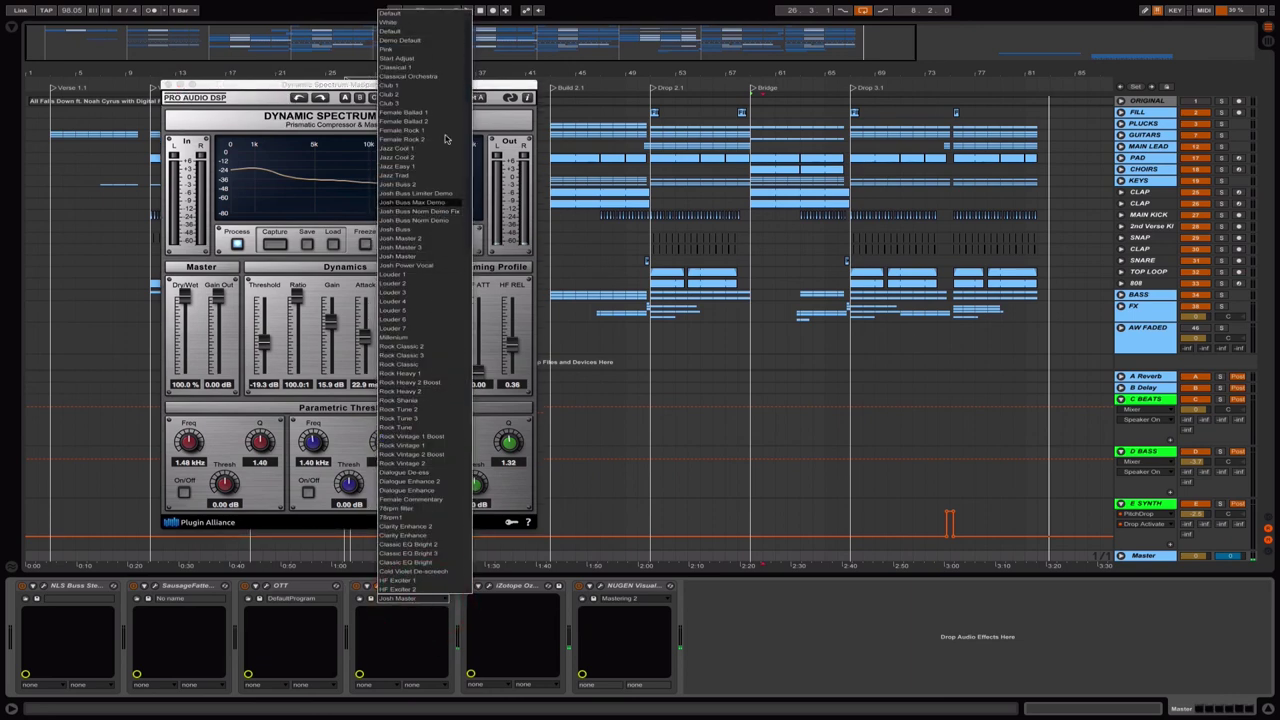
scroll(441, 403, "down", 5)
scroll(441, 403, "up", 5)
left_click(489, 84)
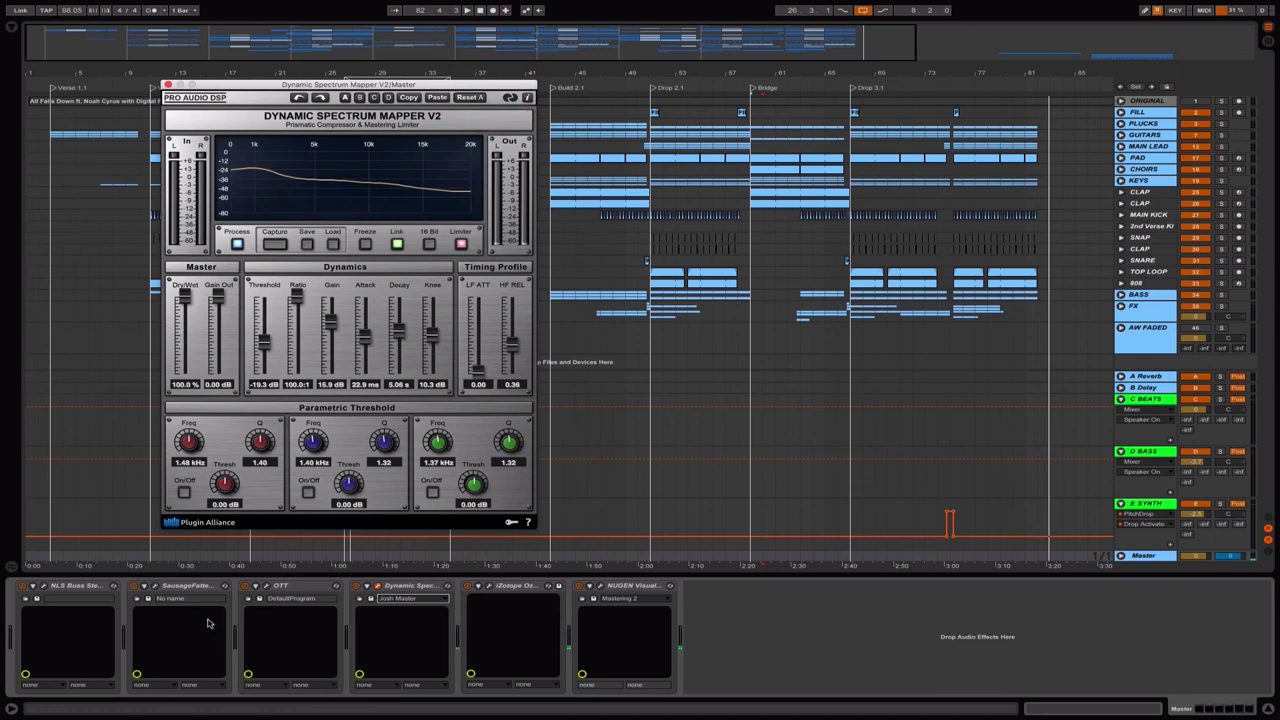
left_click(301, 604)
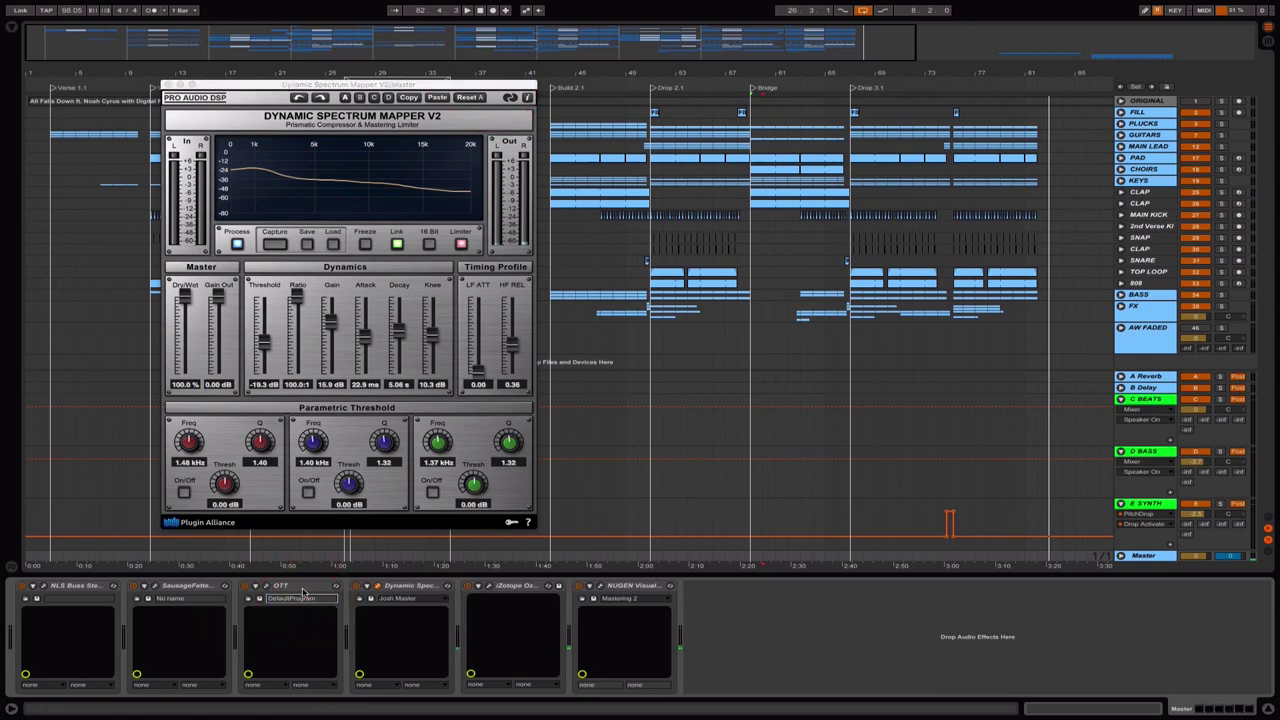
left_click(191, 592)
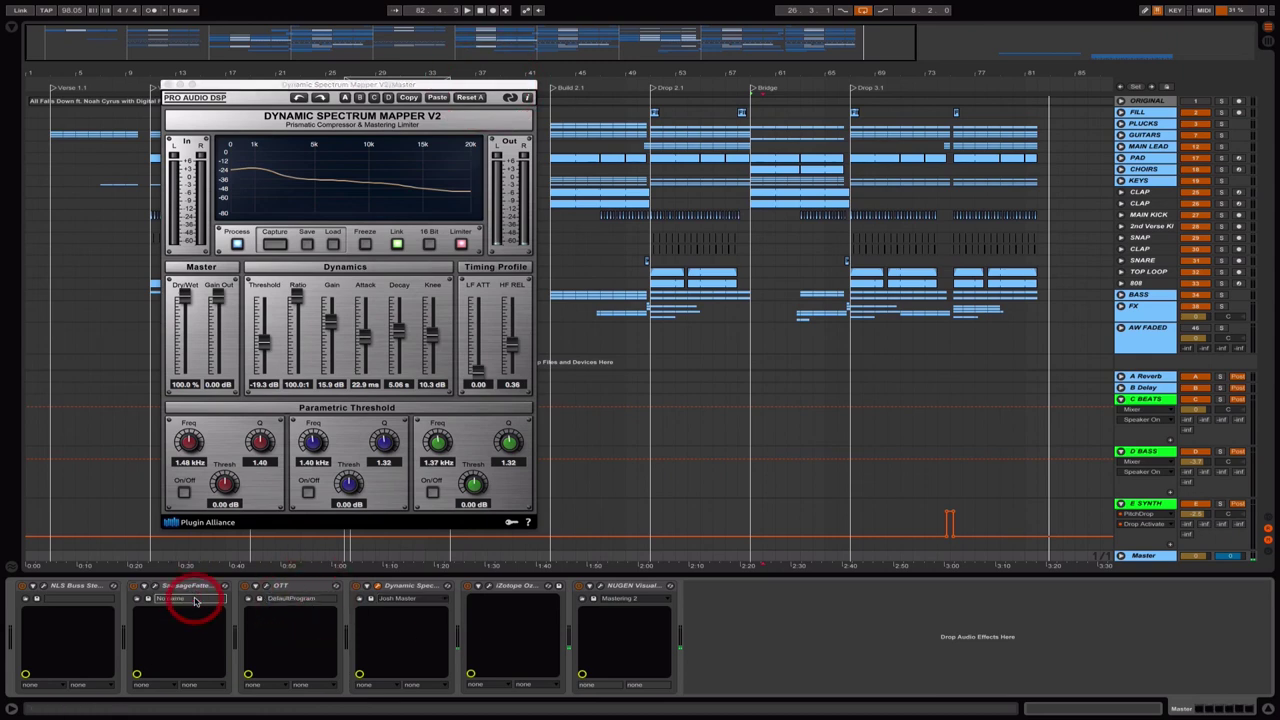
Close the Dynamic Spectrum Mapper window and add the bx_digital V2 plug-in to the end of the Master chain.
left_click(1143, 555)
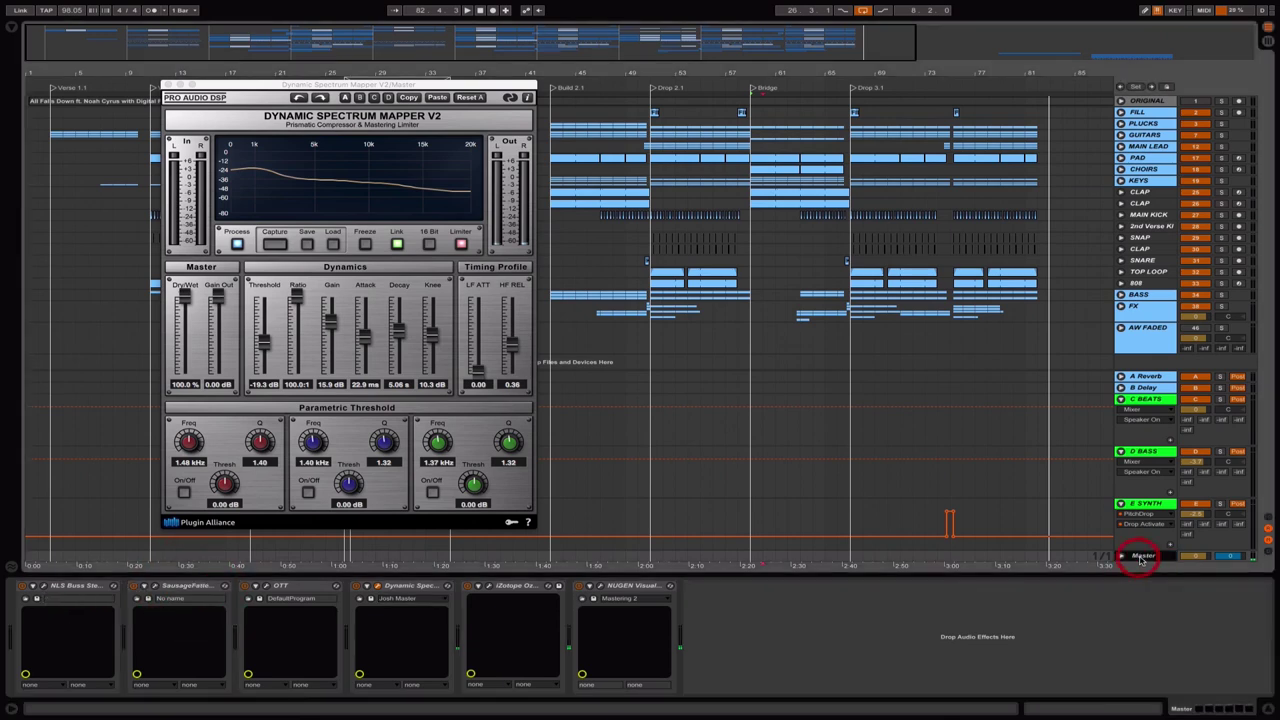
key("super+alt+b")
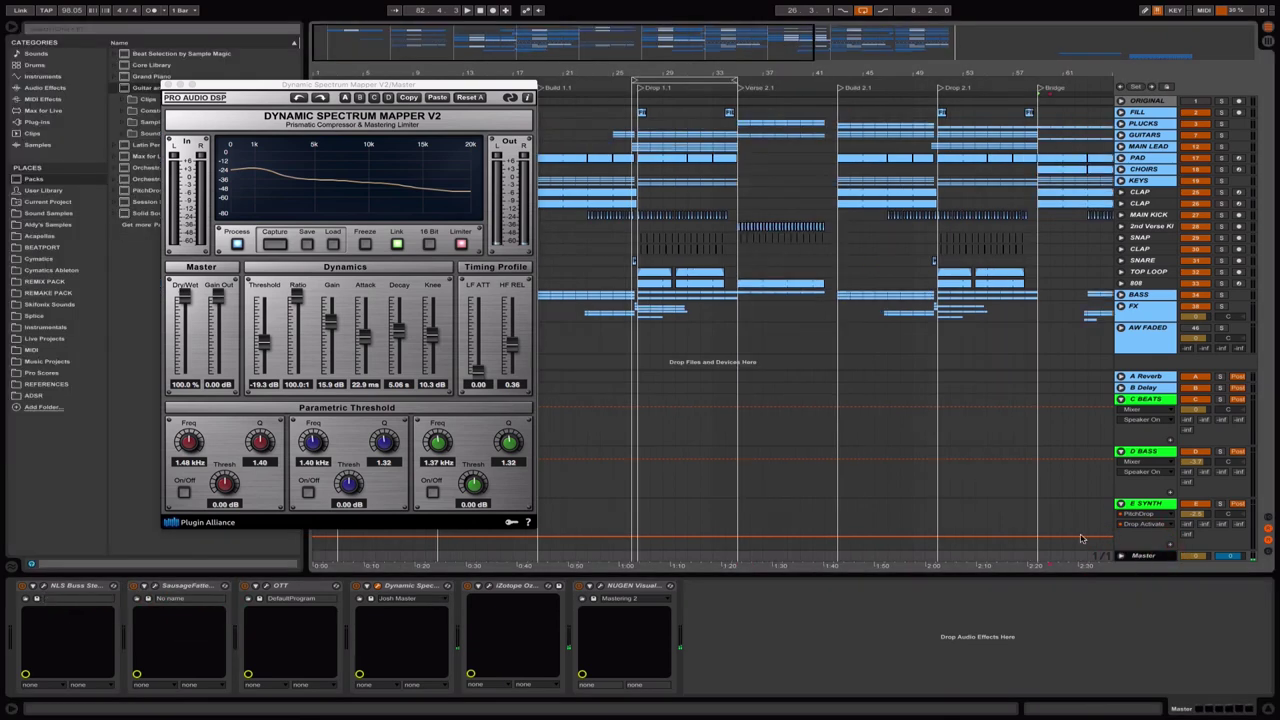
left_click(38, 122)
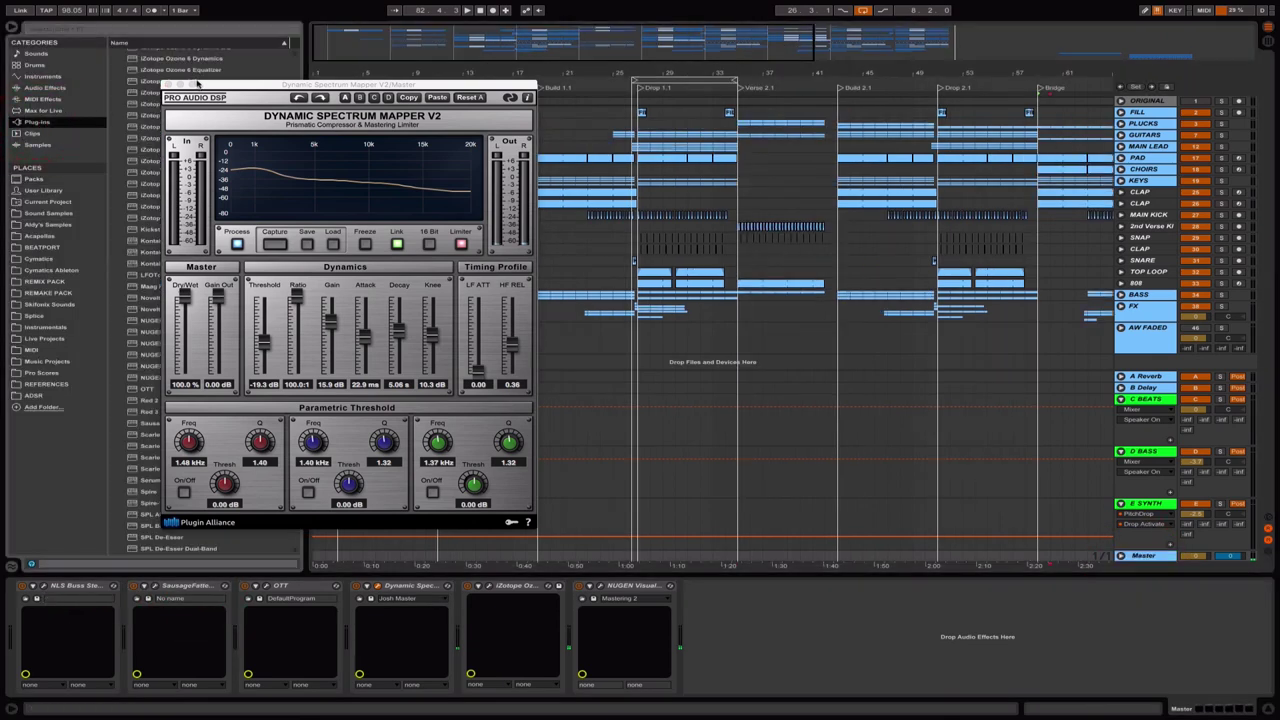
left_click(168, 86)
scroll(183, 215, "up", 10)
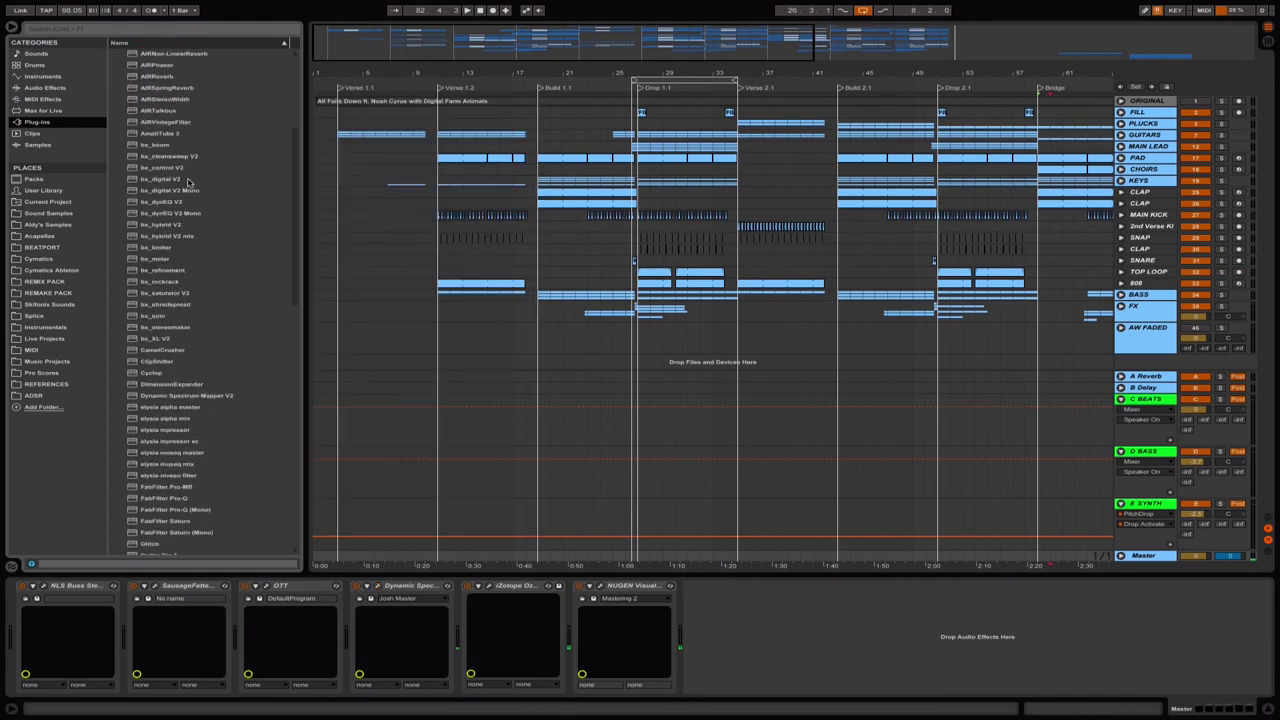
left_click_drag(188, 181, 830, 606)
key("super+alt+b")
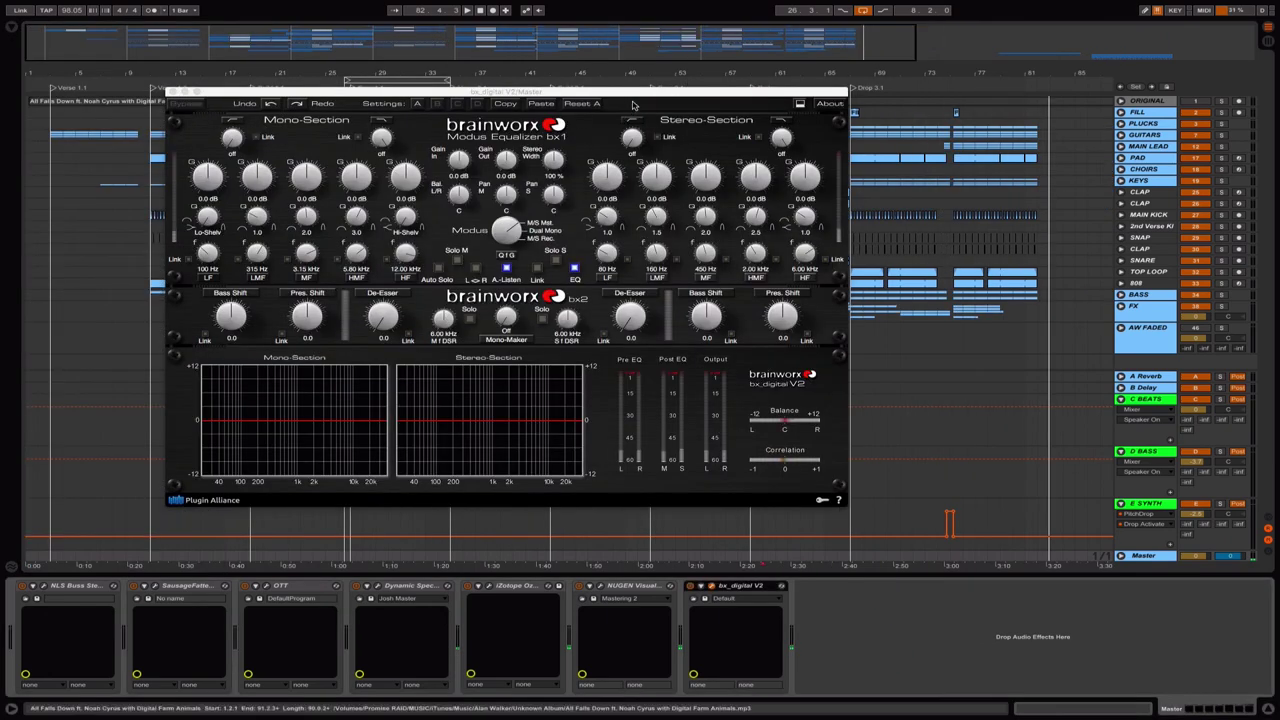
Load the LR Mastering Start preset in bx_digital V2 and remove the plug-in from the Master.
left_click_drag(632, 91, 685, 114)
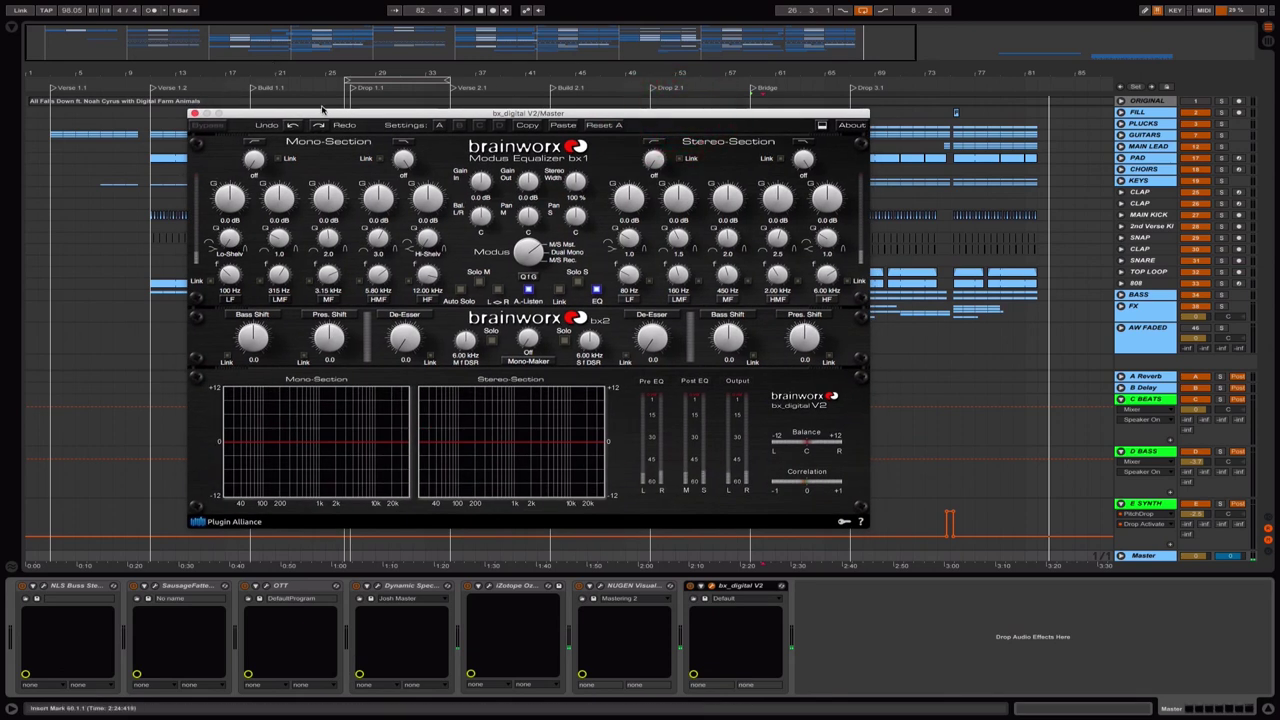
left_click_drag(298, 113, 282, 91)
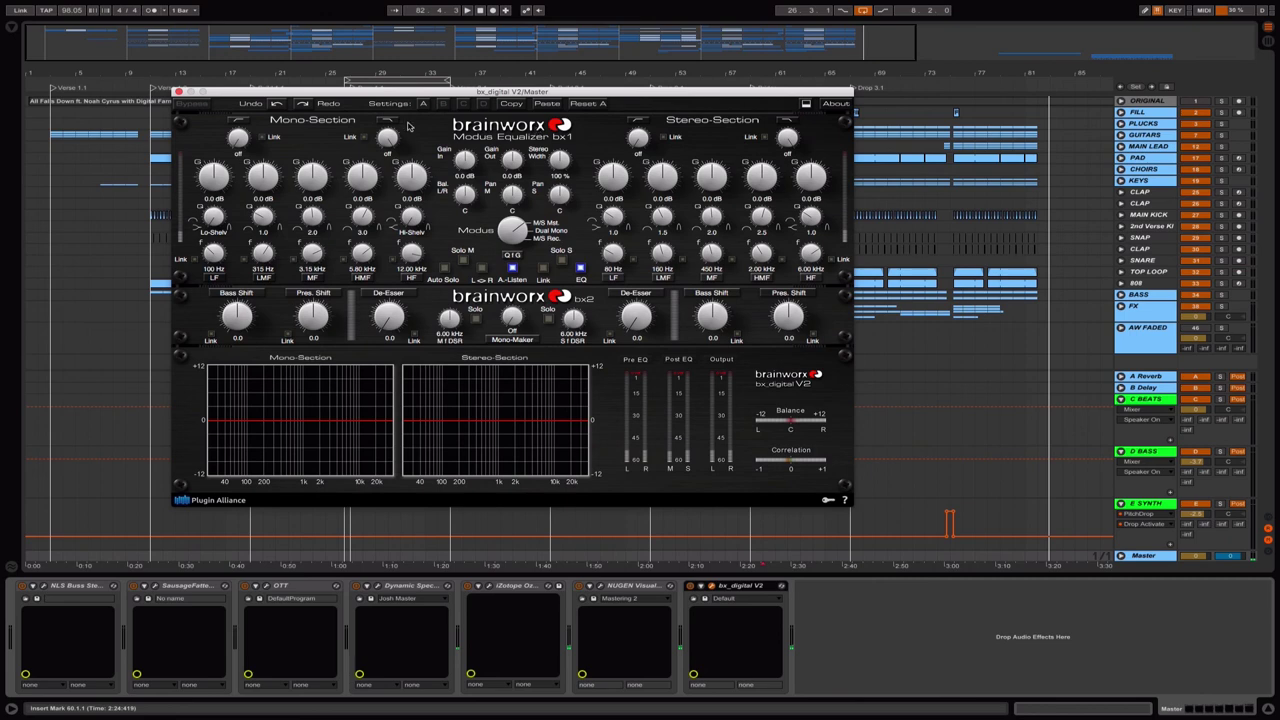
left_click(748, 598)
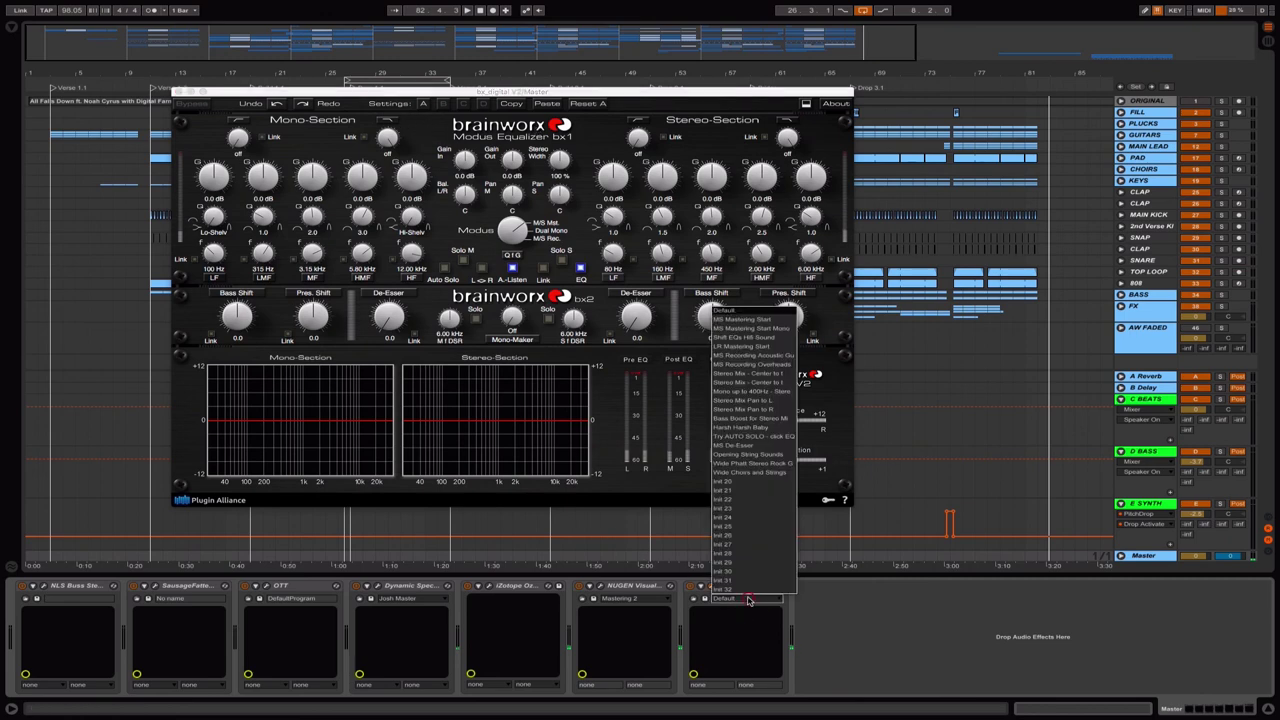
left_click(745, 346)
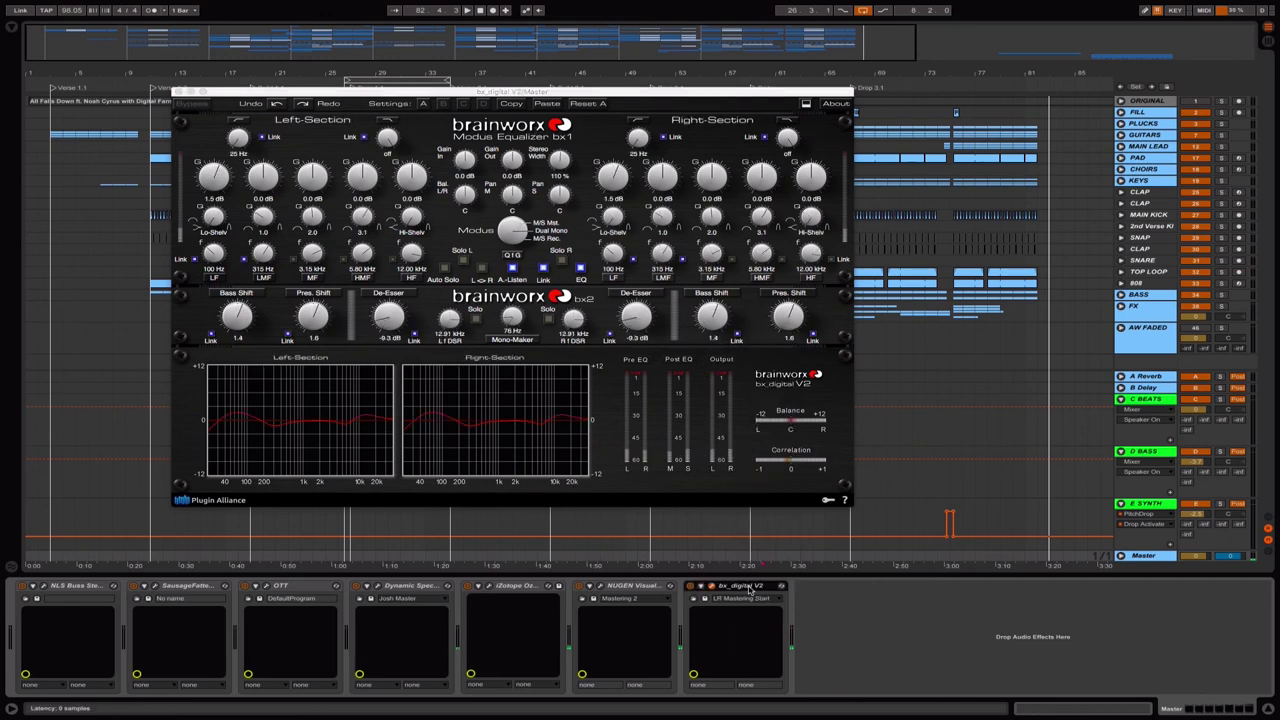
key("Delete")
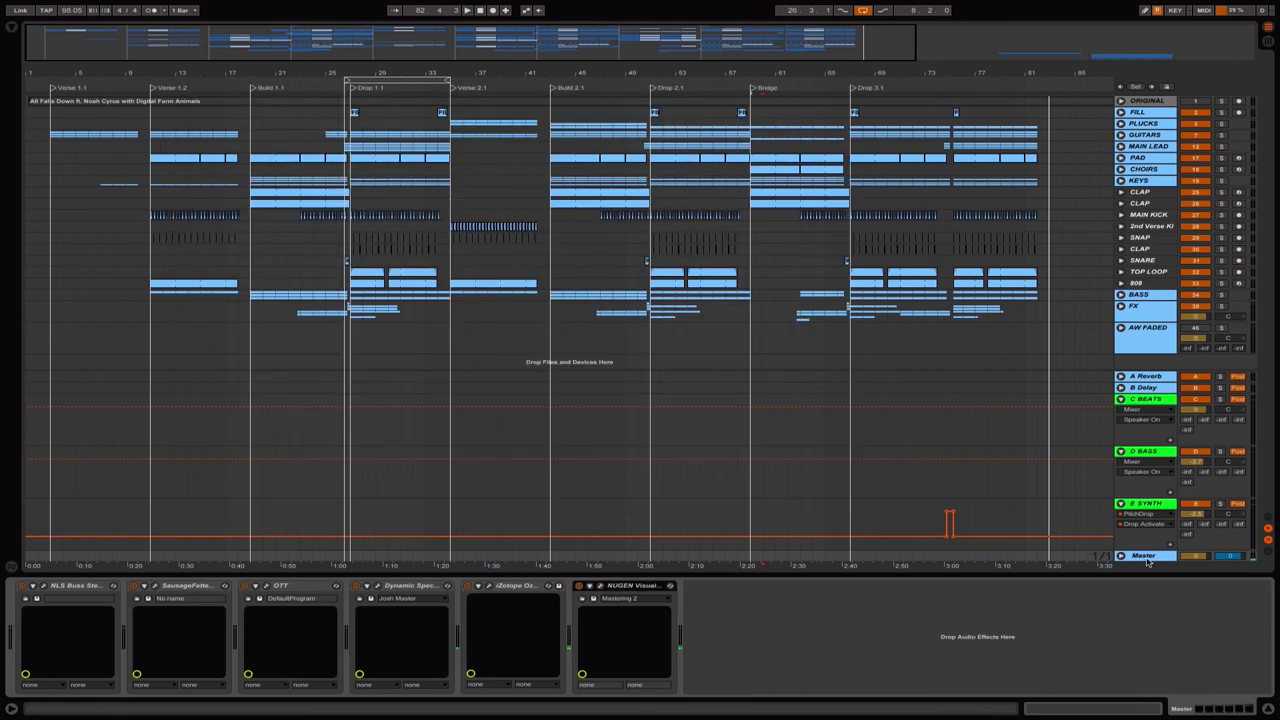
Open iZotope Ozone 6 on the Master and position its window to show the Maximizer settings.
left_click(414, 586)
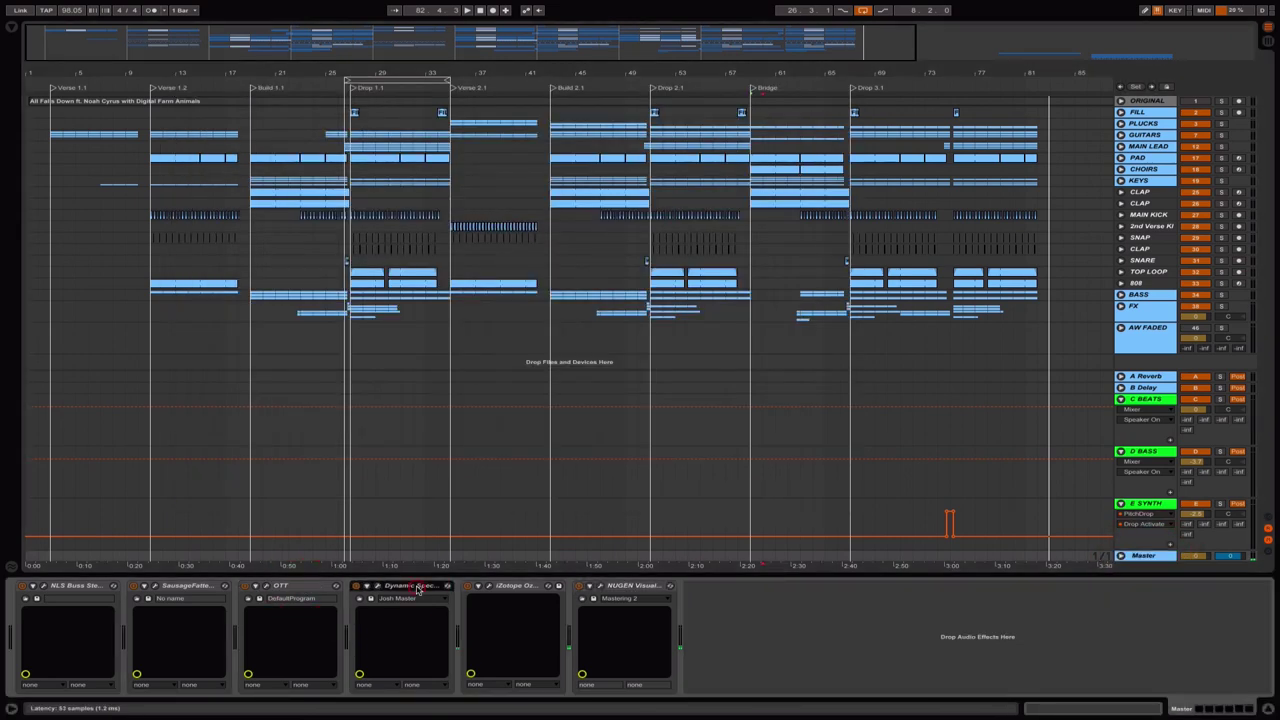
left_click(516, 588)
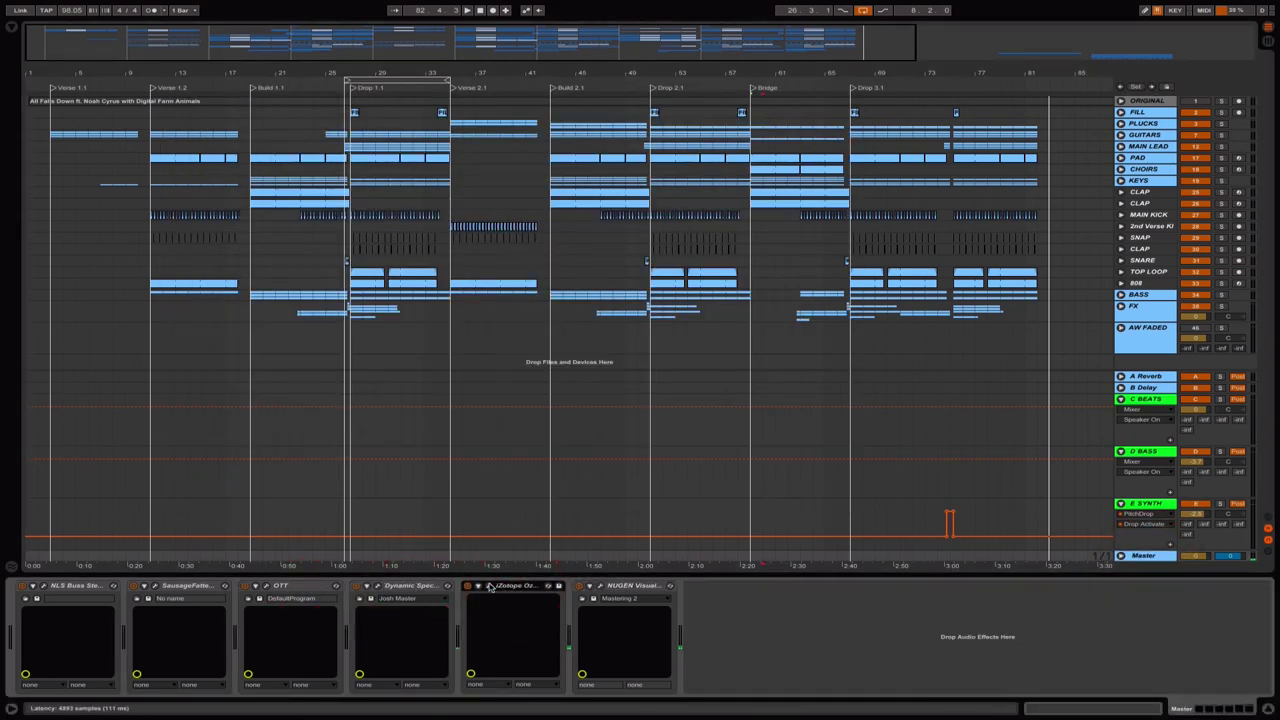
left_click(488, 585)
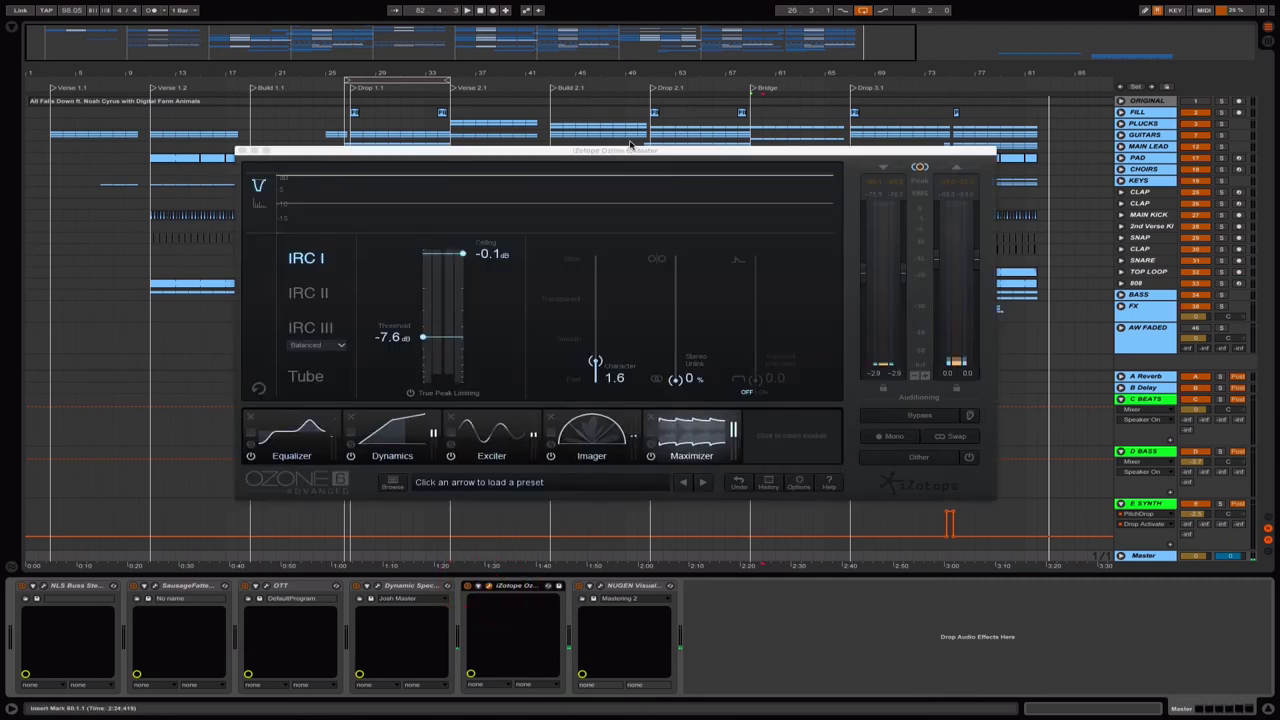
left_click_drag(645, 150, 627, 179)
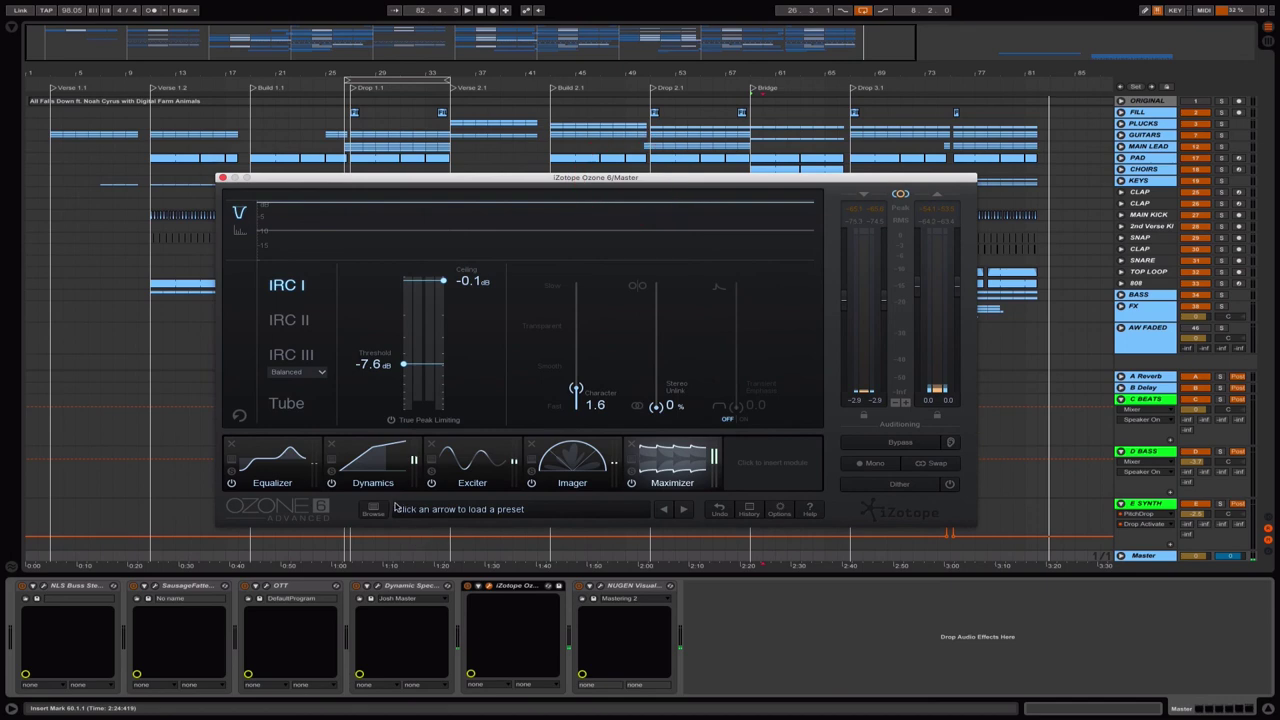
Check the Ozone 6 preset list and show the Equalizer module's settings with the plug-in window placed clear of the device chain.
left_click(469, 512)
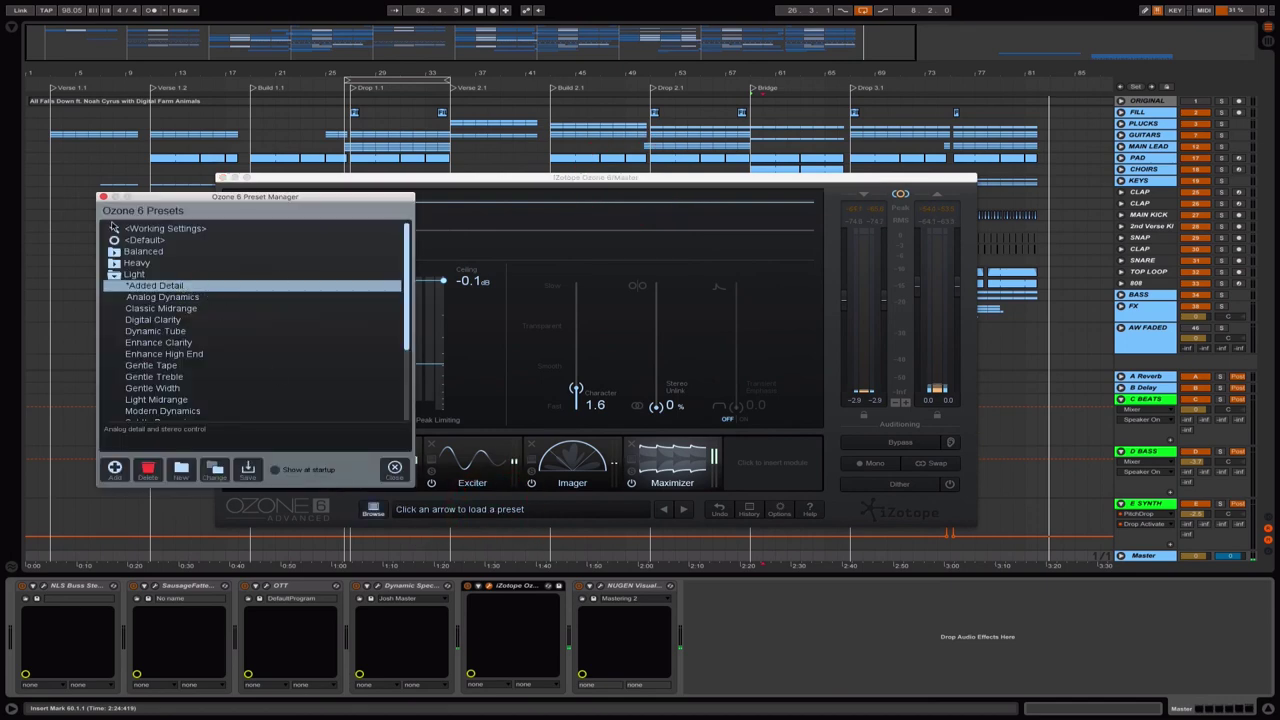
left_click(102, 198)
left_click(272, 460)
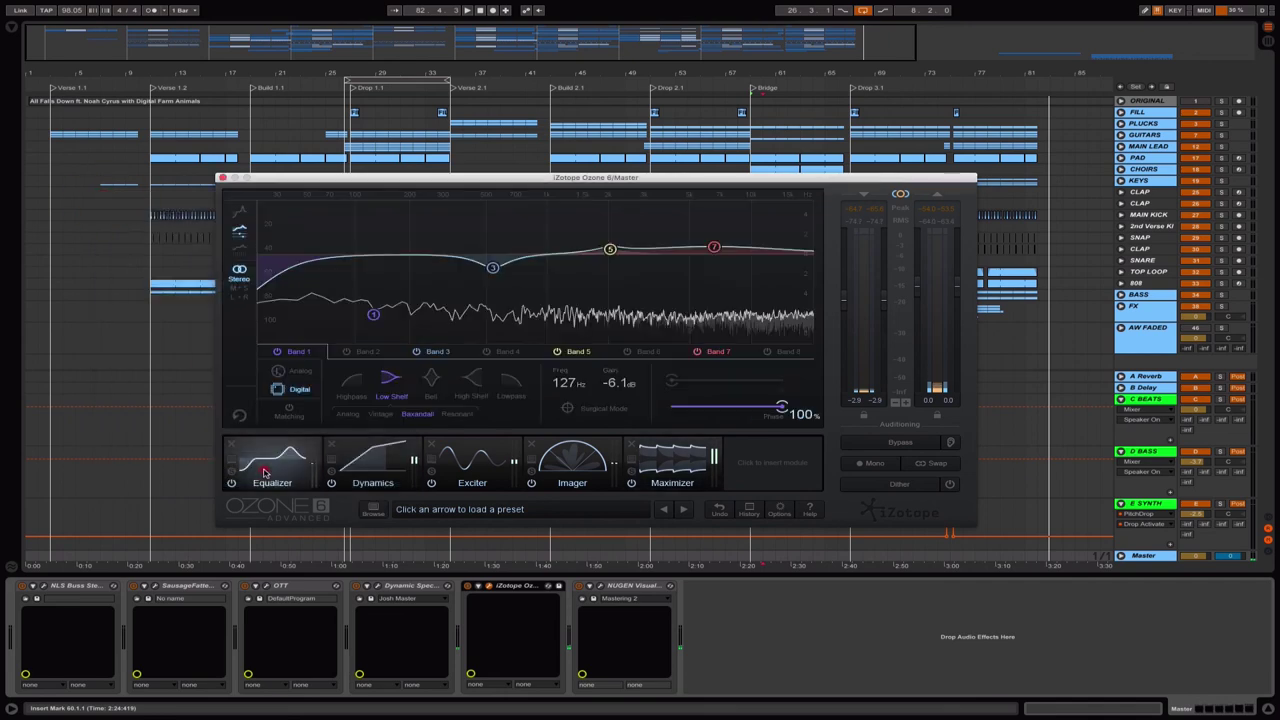
left_click_drag(505, 178, 632, 179)
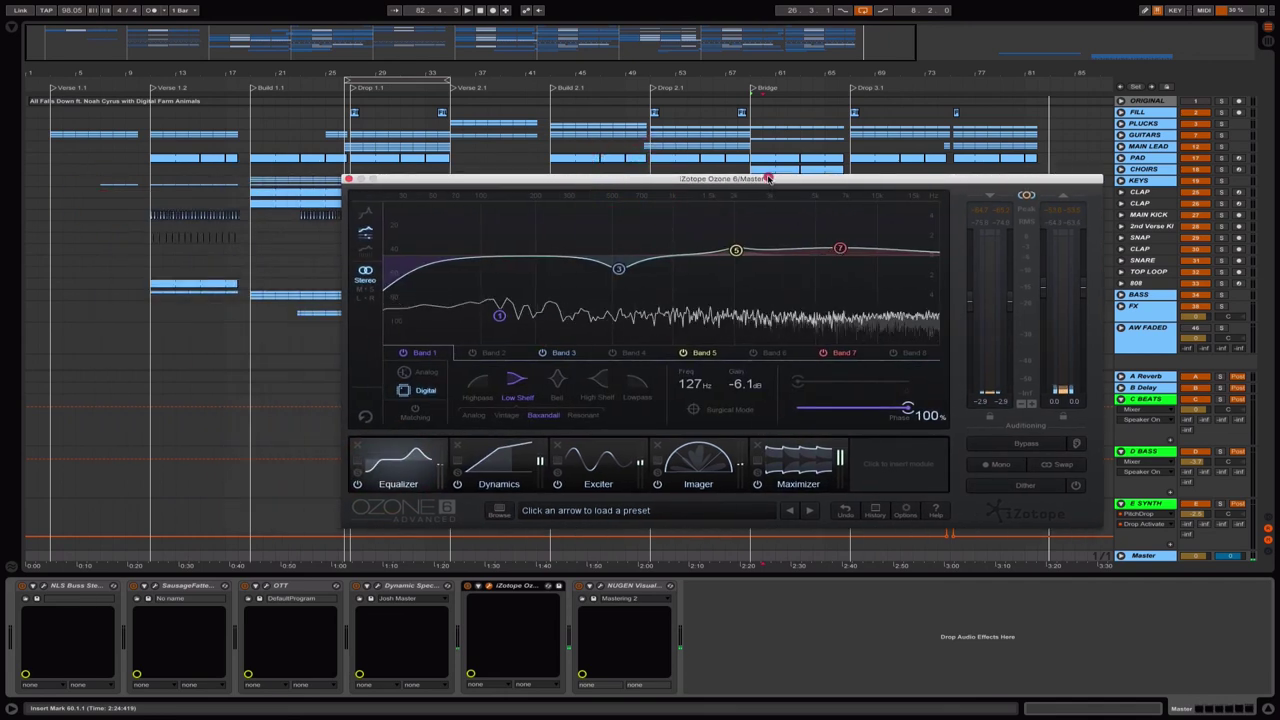
left_click_drag(770, 177, 728, 166)
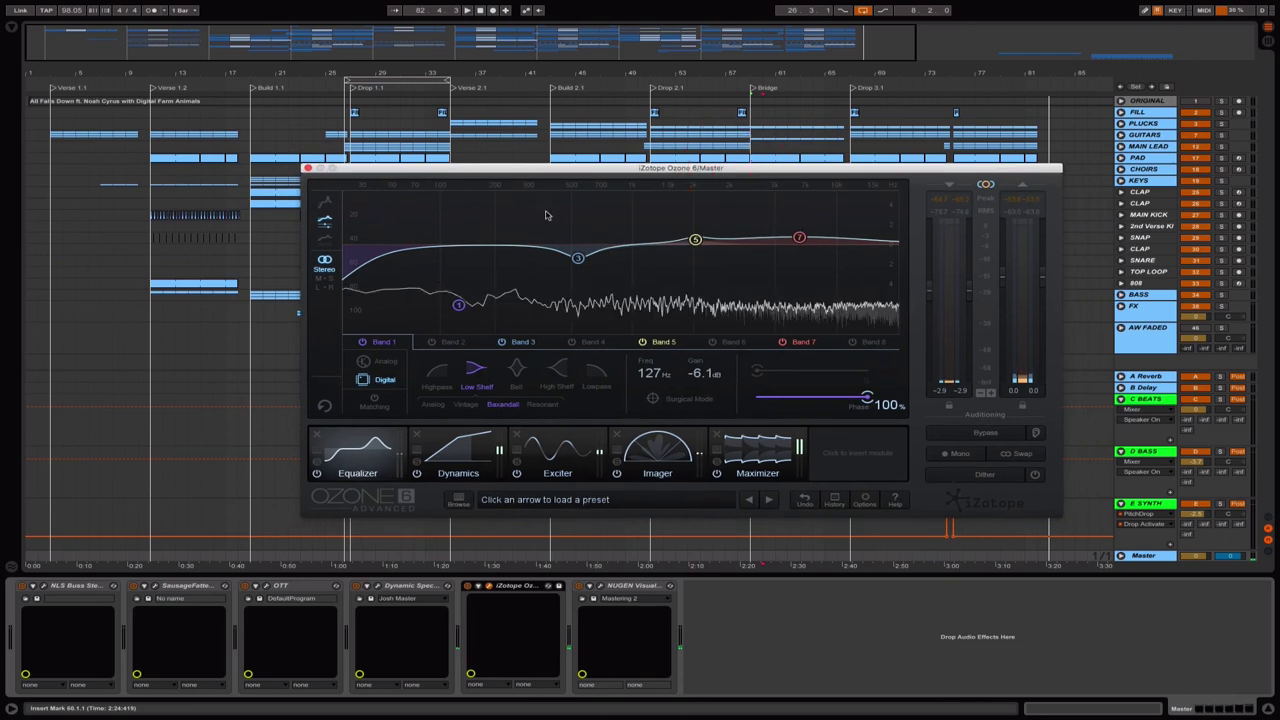
Show Ozone 6's Dynamics module and look through the compressor and limiter settings of its frequency bands.
left_click(445, 462)
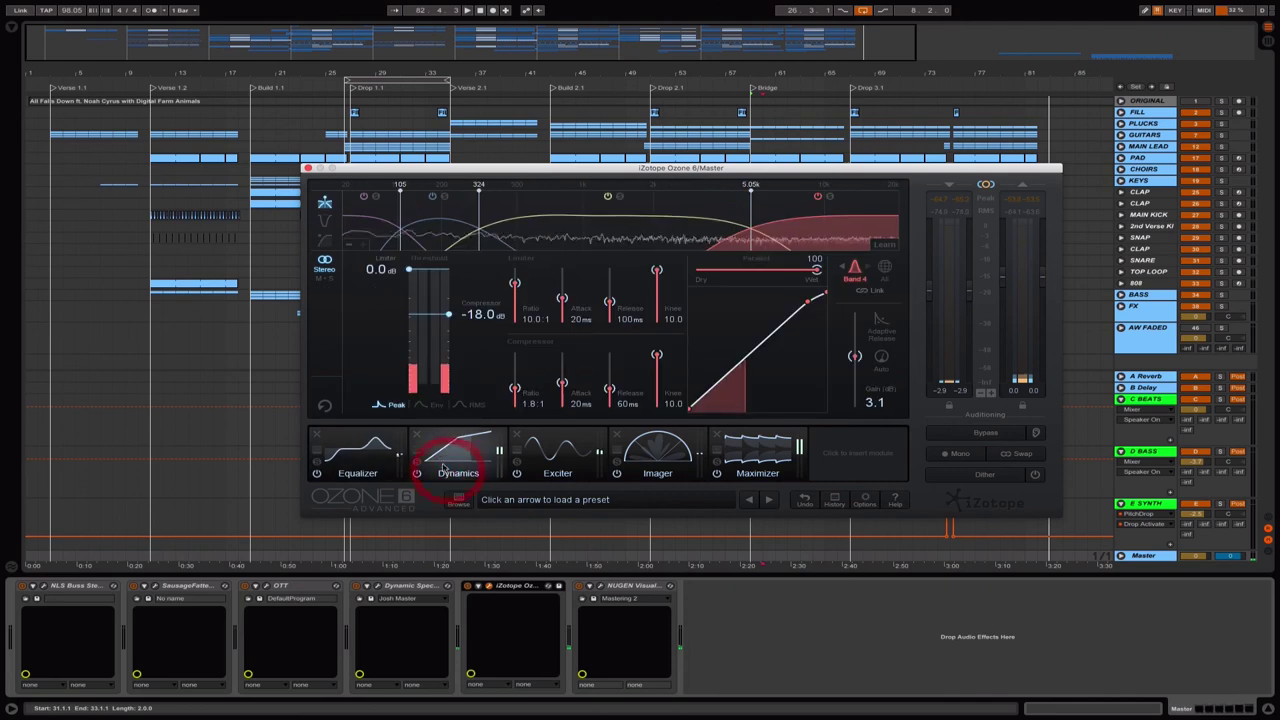
left_click(432, 228)
left_click(380, 228)
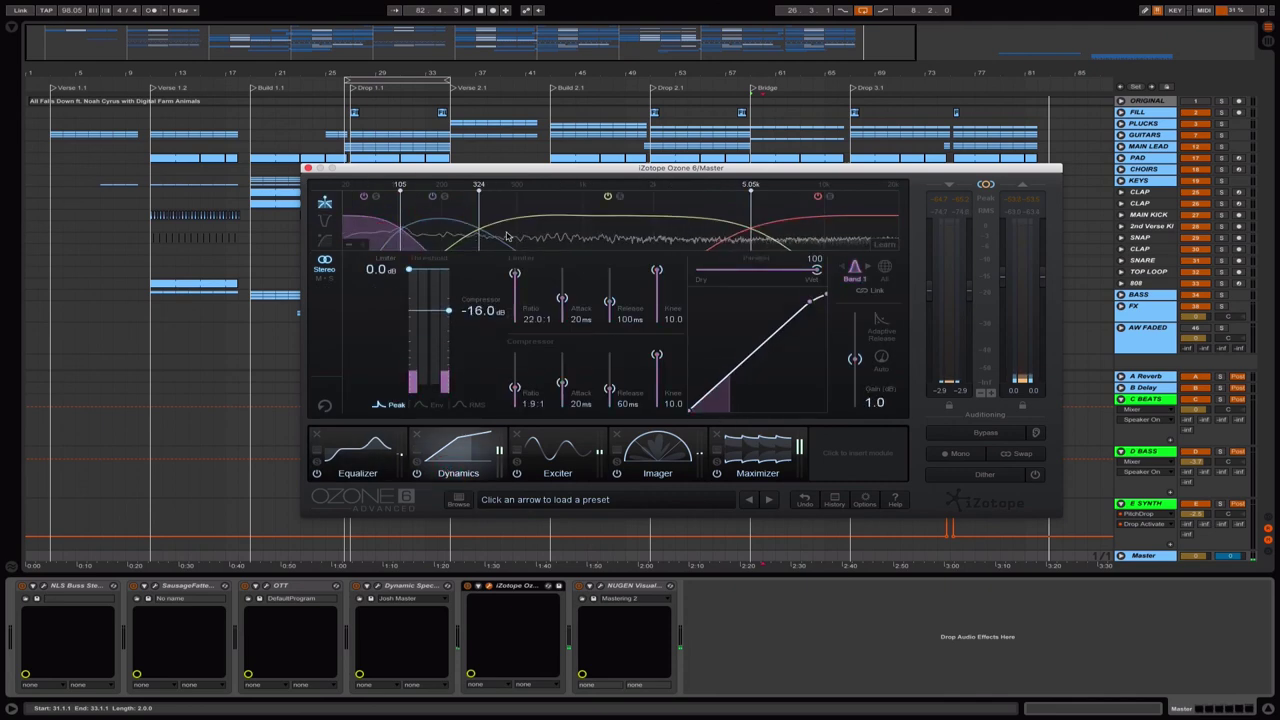
left_click(550, 230)
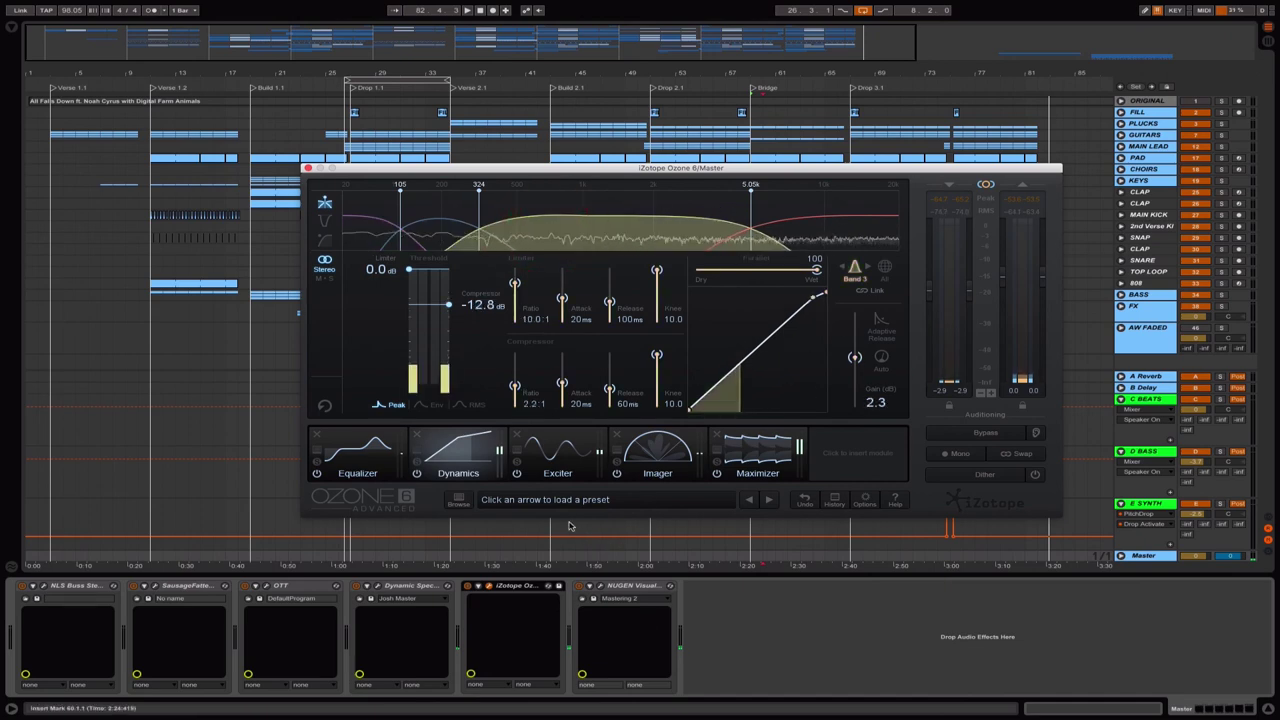
Review the settings of Ozone 6's Exciter, Imager and Maximizer modules in turn.
left_click(572, 473)
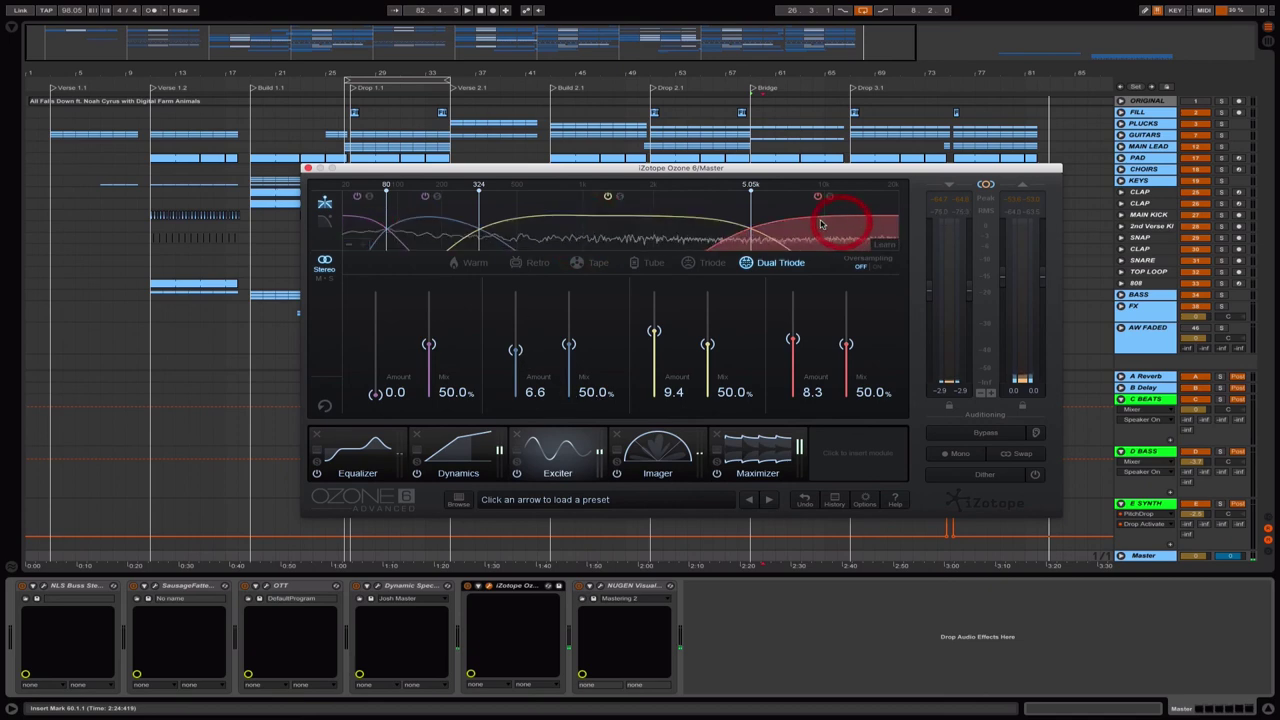
left_click(650, 478)
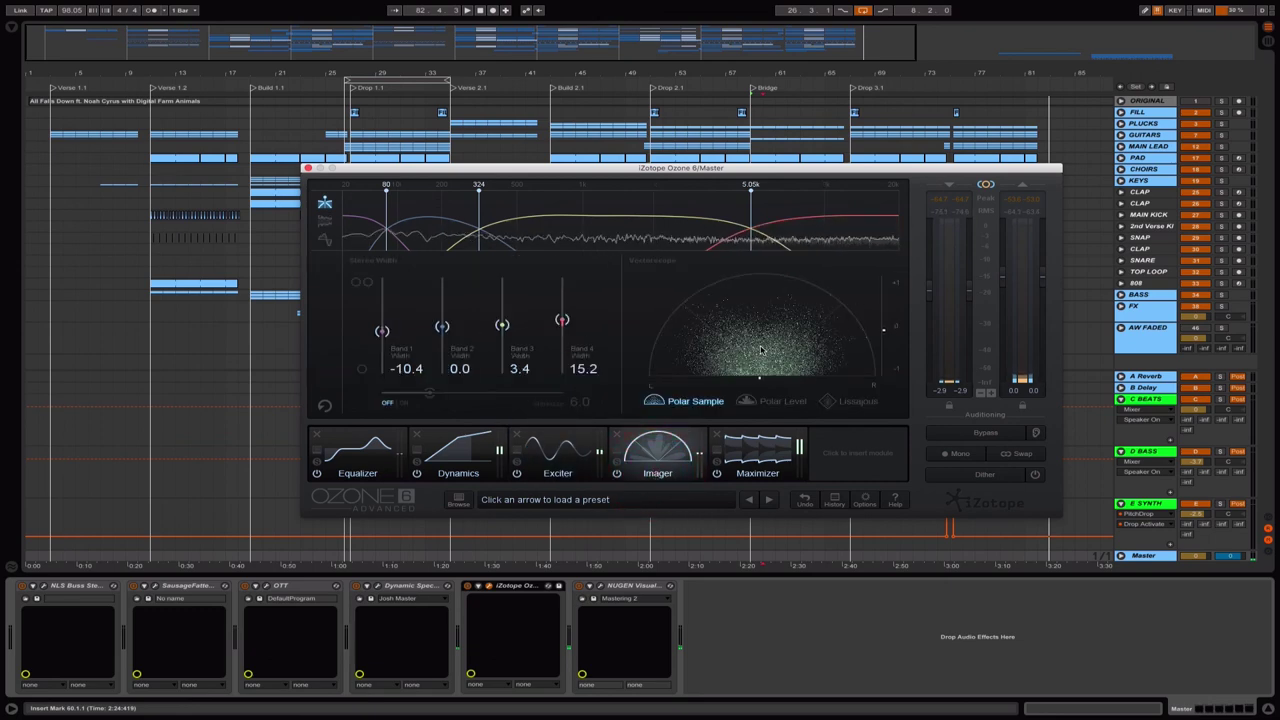
left_click(790, 465)
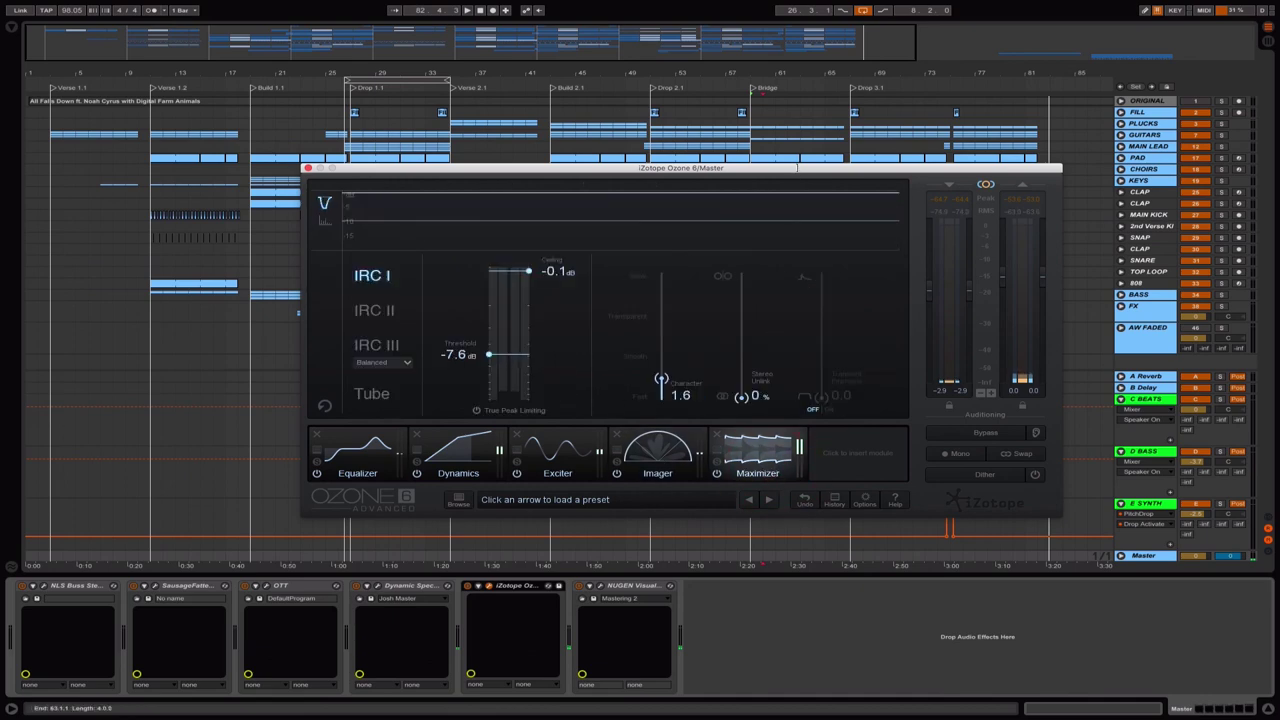
left_click_drag(797, 172, 718, 174)
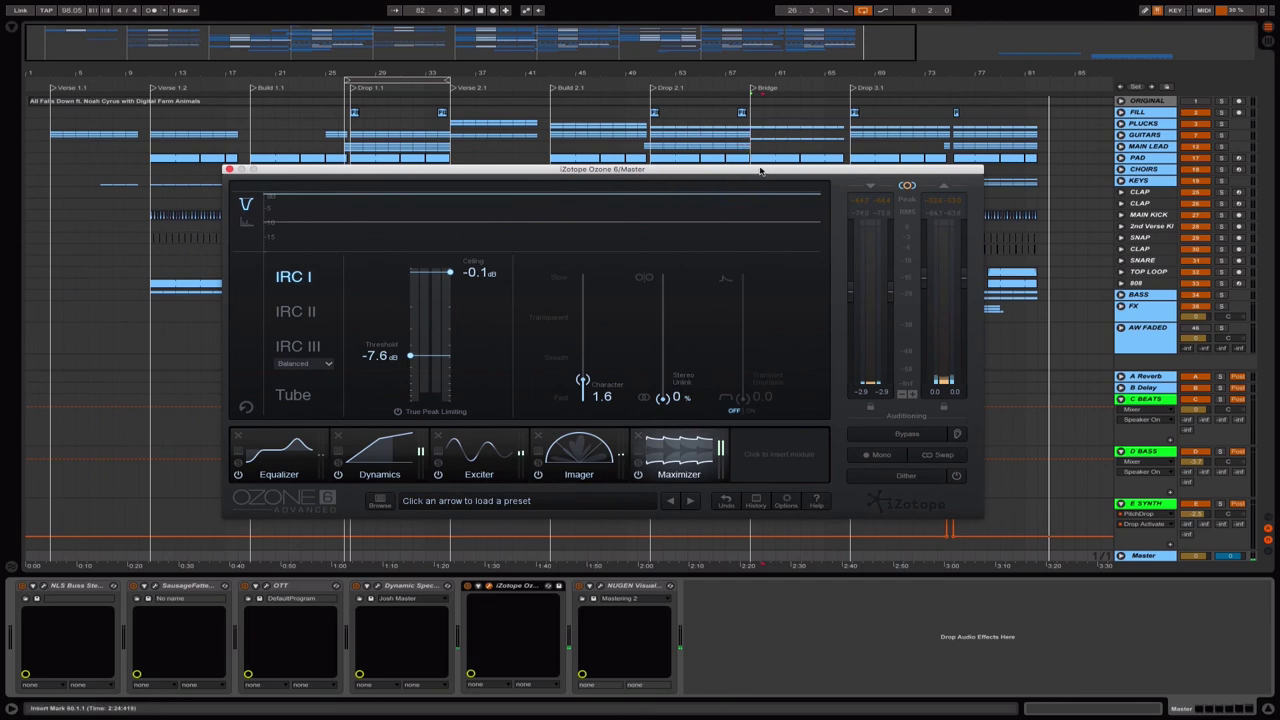
Play the song from the Bridge and skip ahead into Drop 3.1 while watching the Maximizer.
key("space")
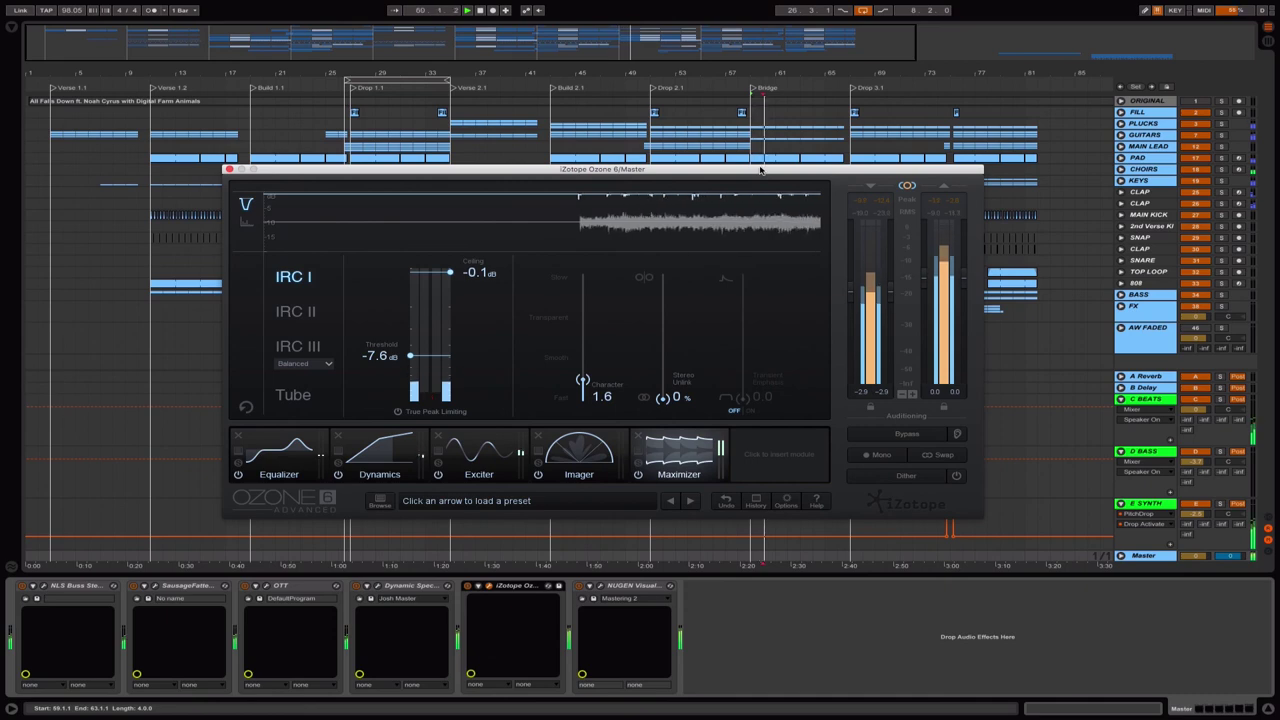
left_click(824, 87)
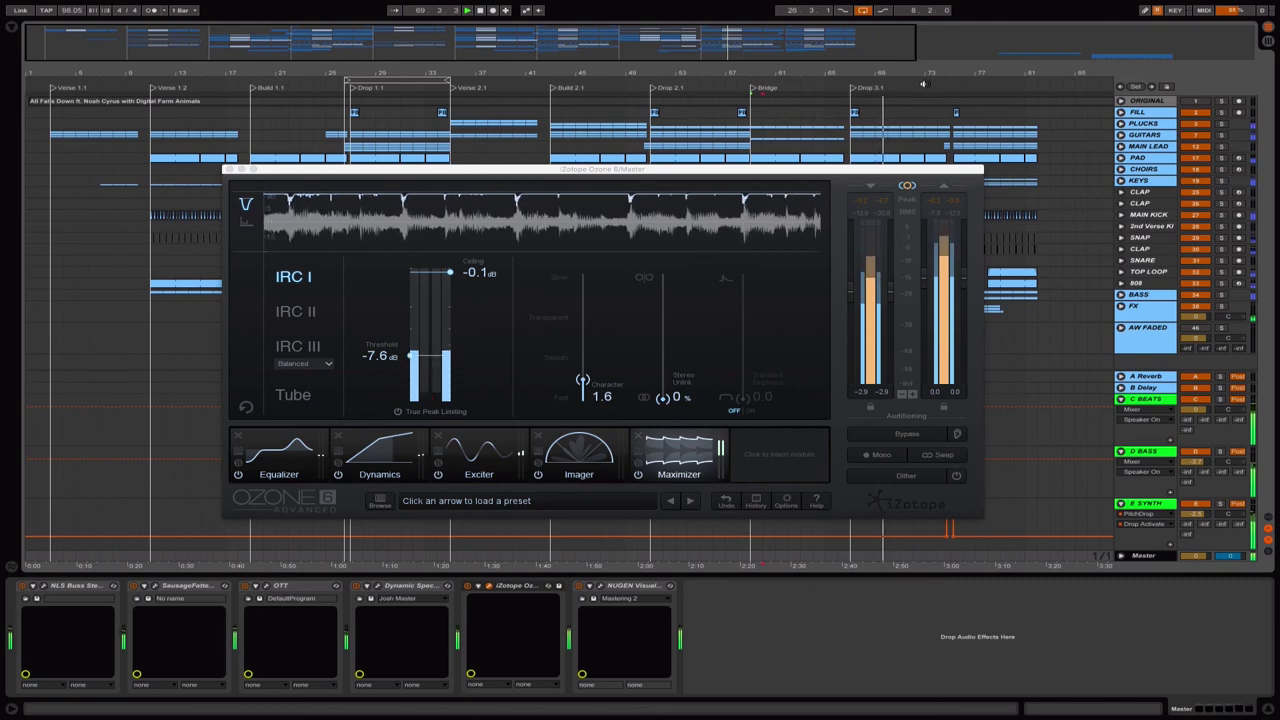
left_click(922, 84)
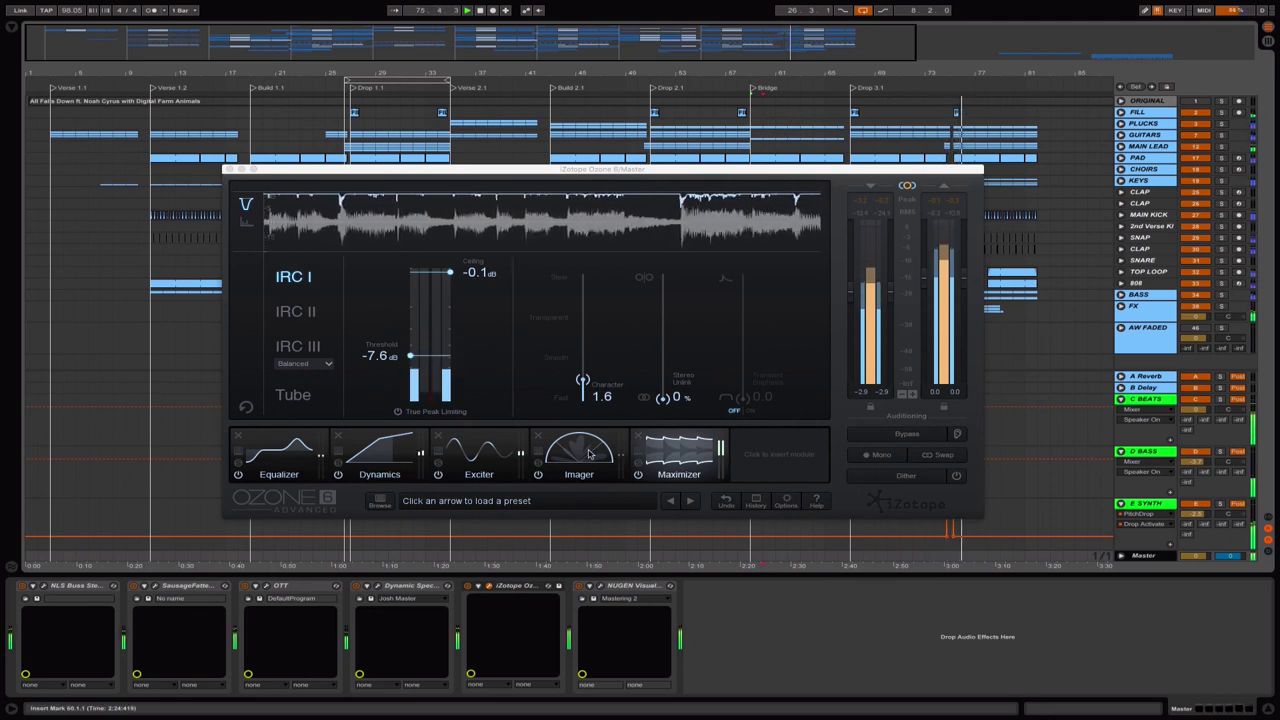
Compare the sound during playback by toggling Ozone 6's overall bypass and switching the Exciter module off and on.
left_click(903, 434)
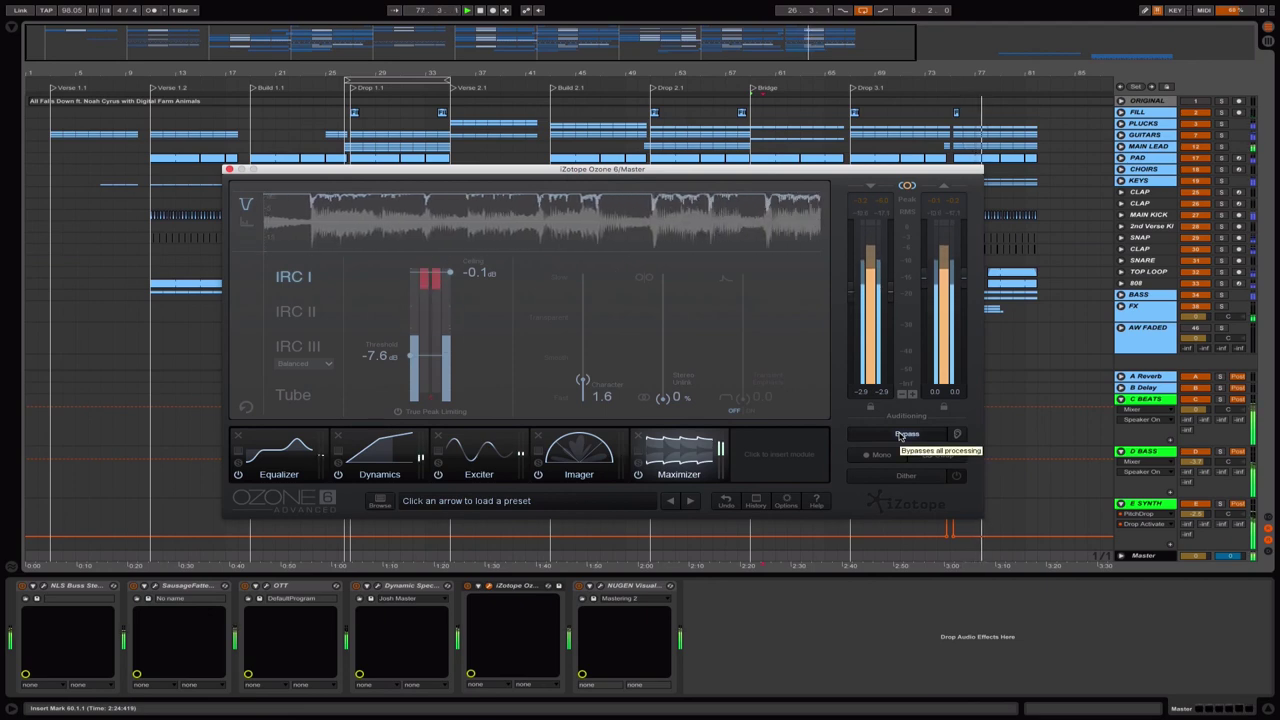
left_click(902, 434)
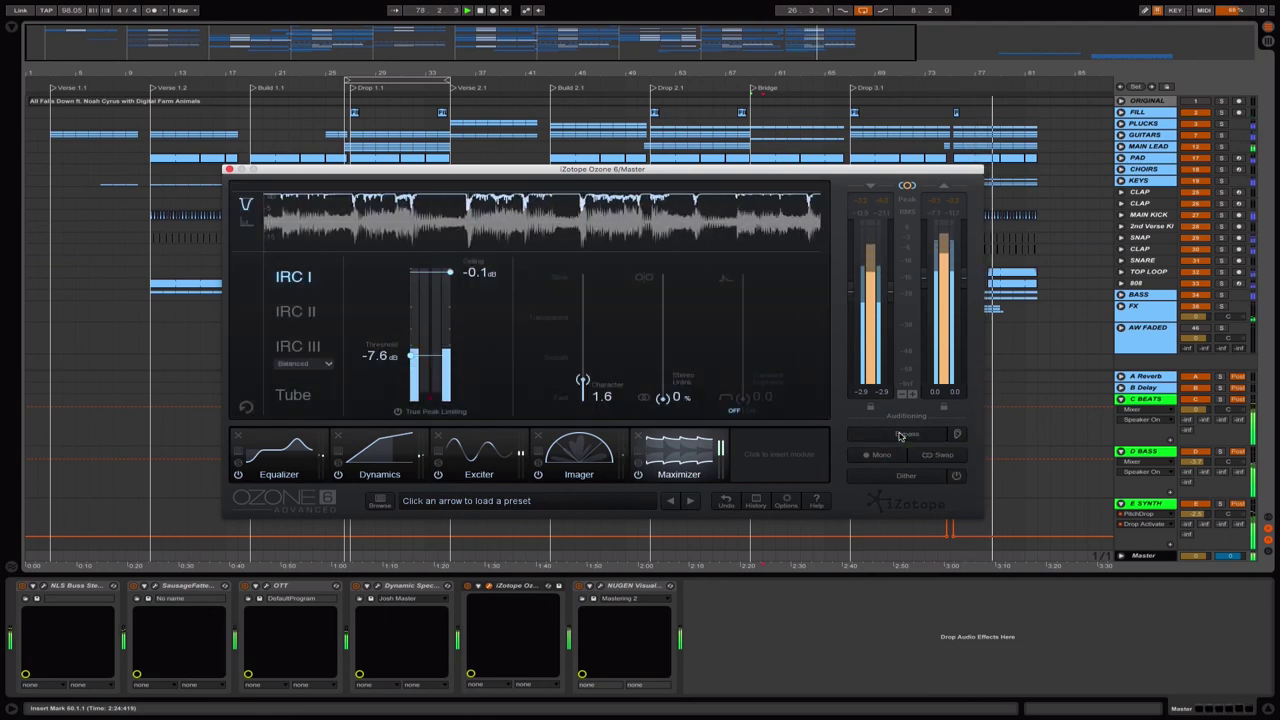
left_click(437, 475)
left_click(437, 475)
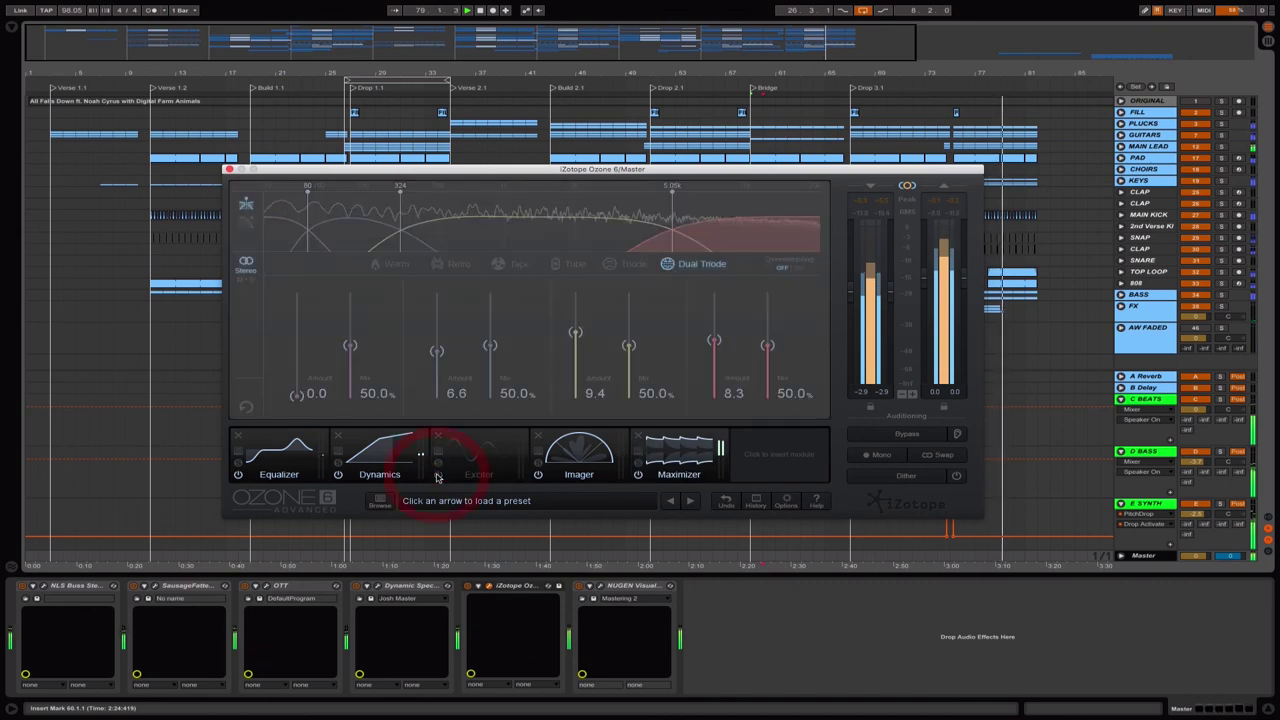
left_click(437, 475)
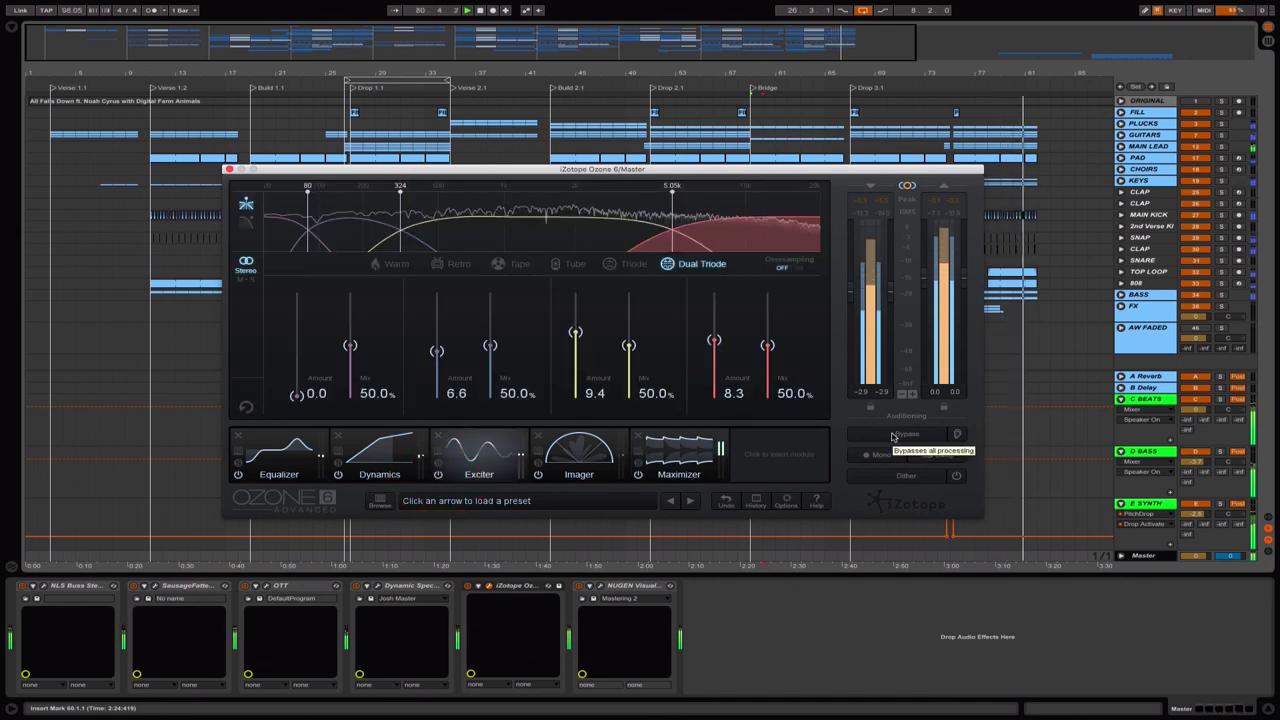
left_click(893, 436)
left_click(893, 436)
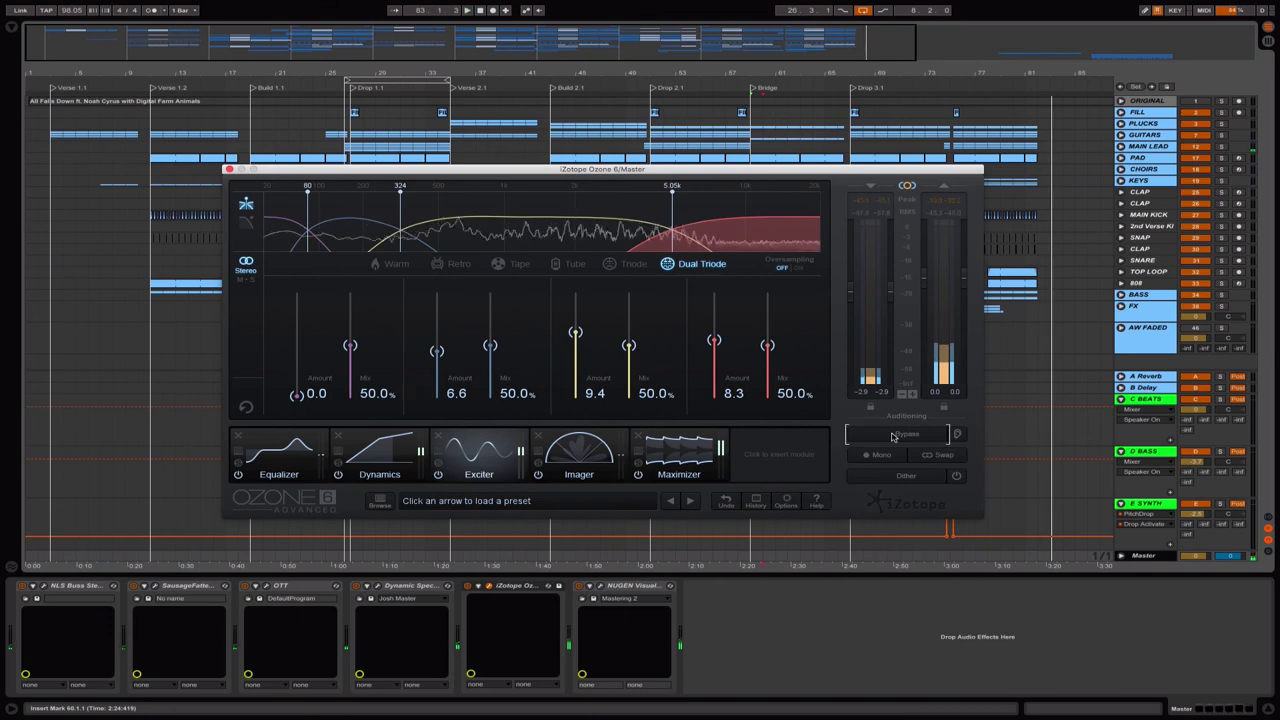
Open NUGEN Visualizer on the Master alongside Ozone 6's Imager and play from about bar 73 in Drop 3.1.
left_click(600, 586)
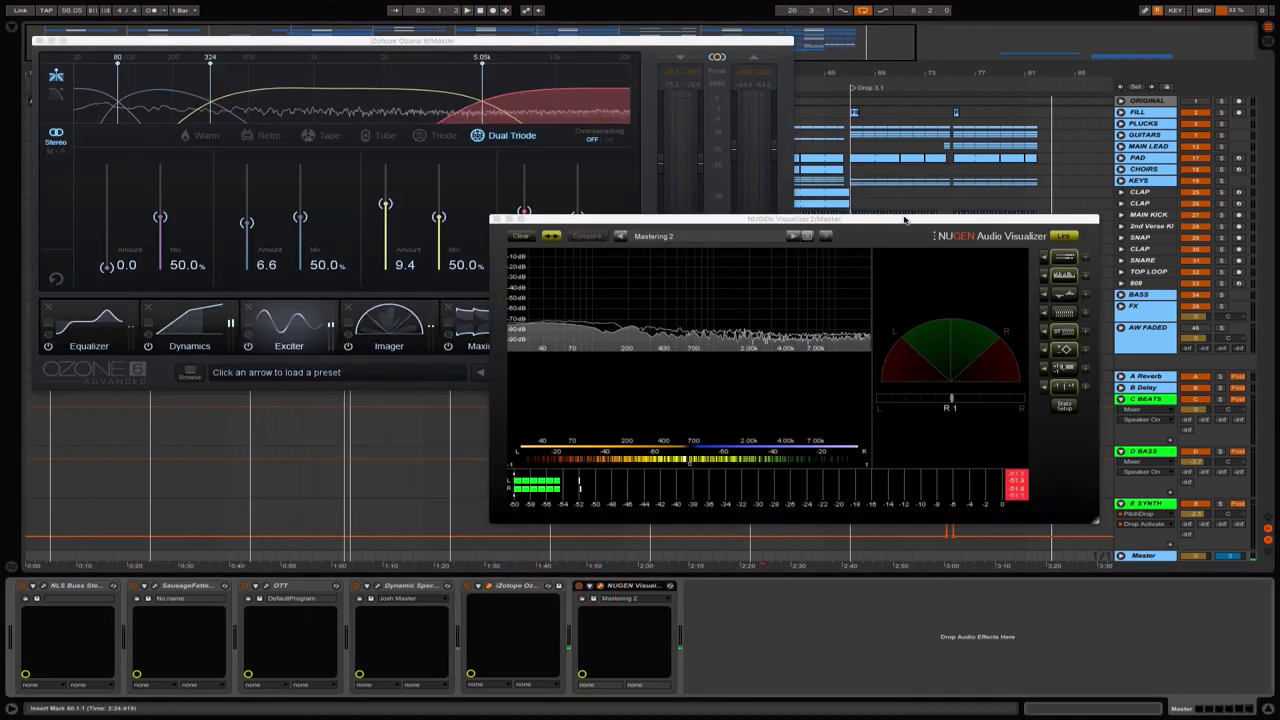
left_click_drag(901, 224, 881, 223)
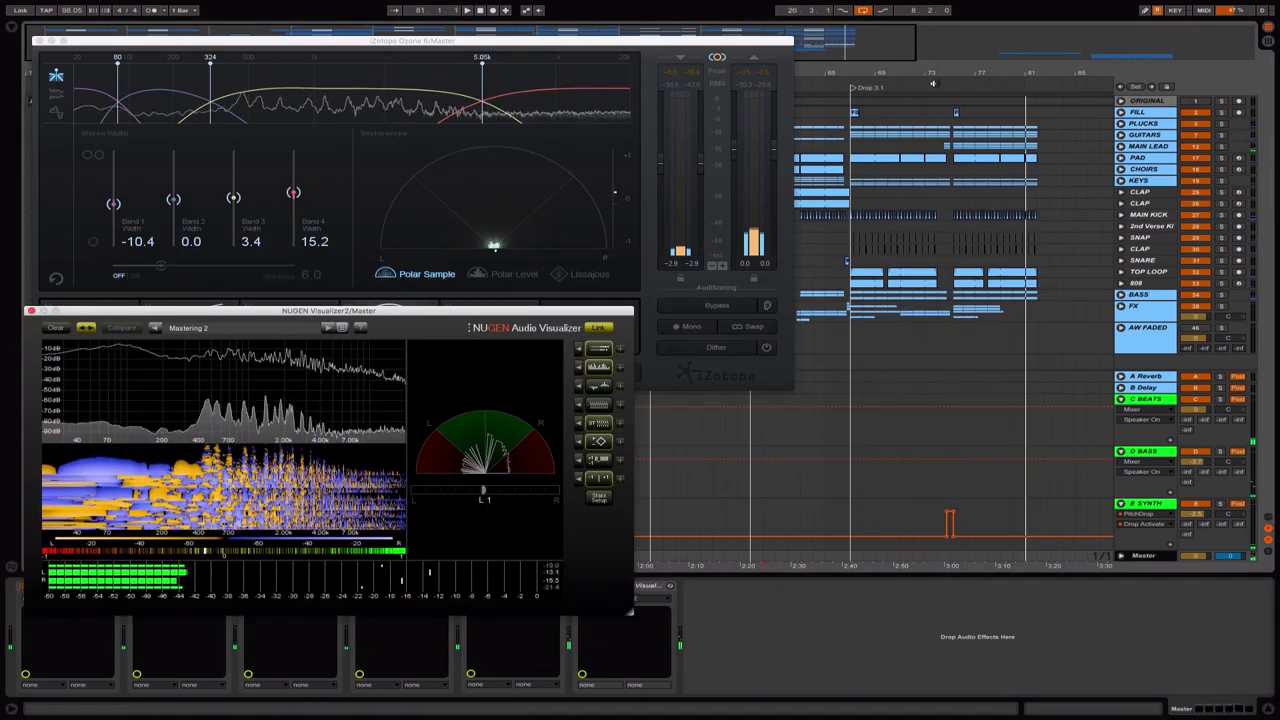
left_click(932, 83)
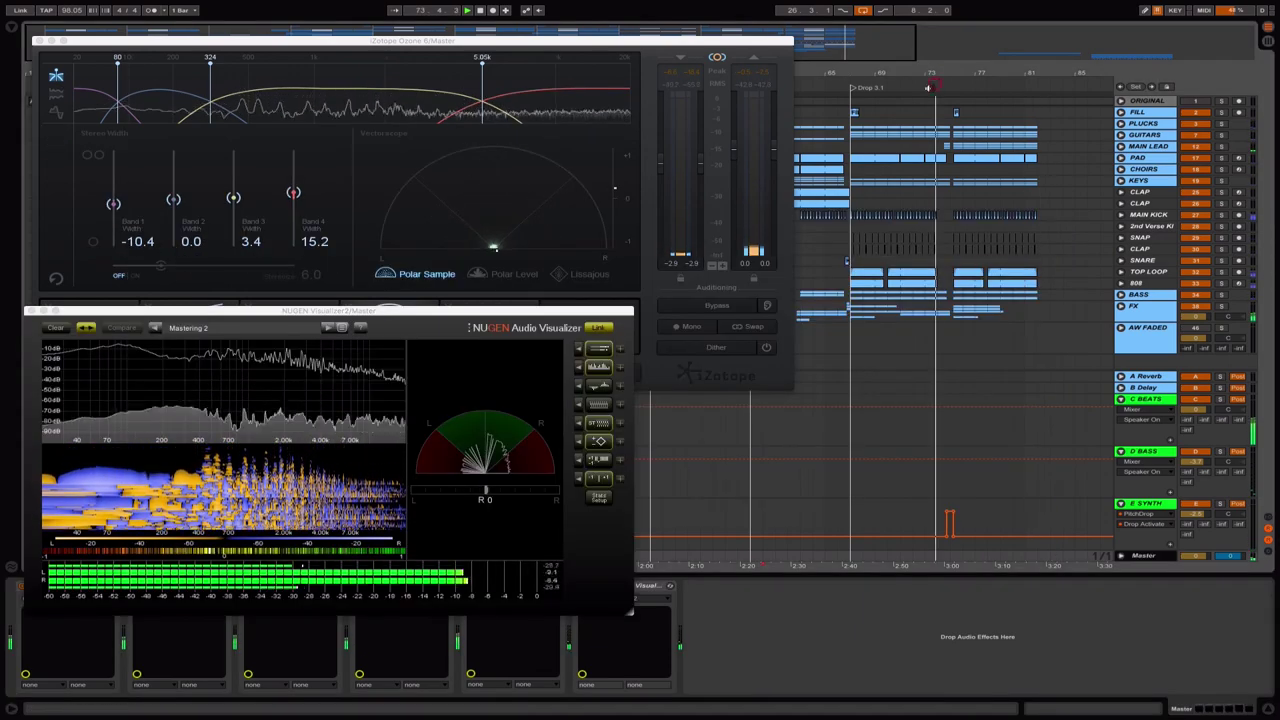
Compare the master in mono and stereo by toggling Ozone 6's Mono monitoring during playback, ending in stereo.
left_click(699, 331)
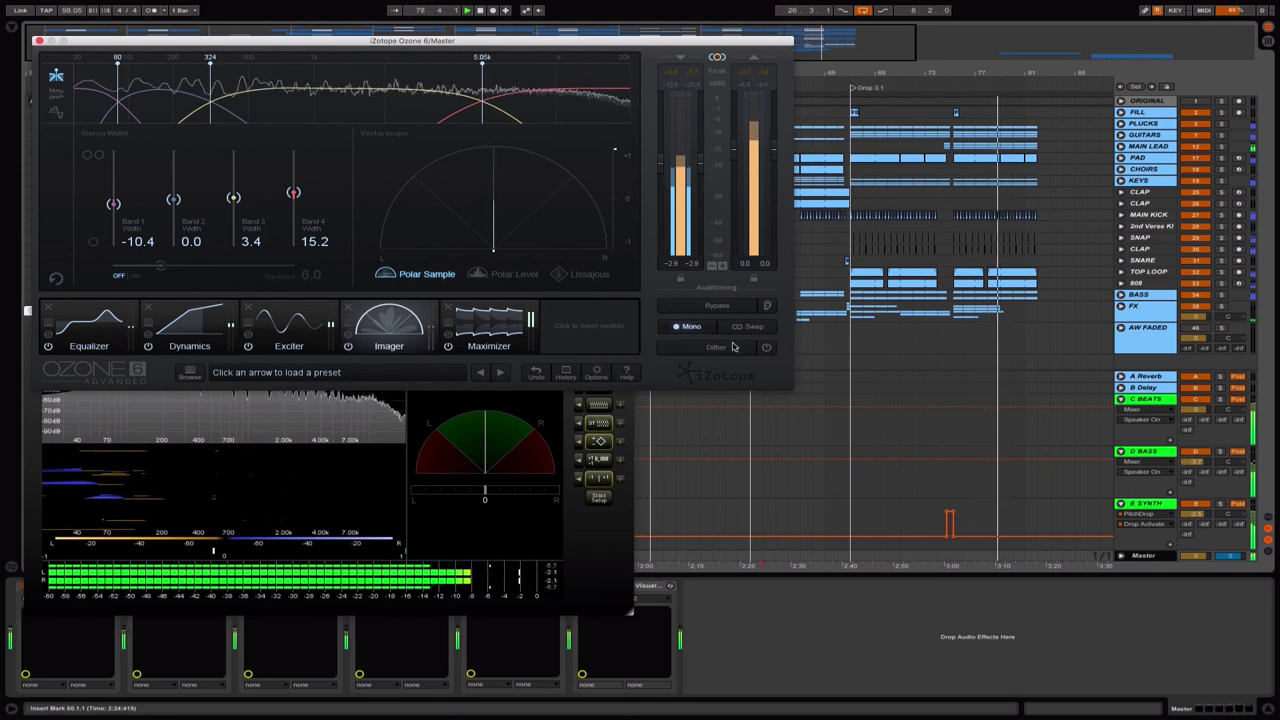
left_click(701, 333)
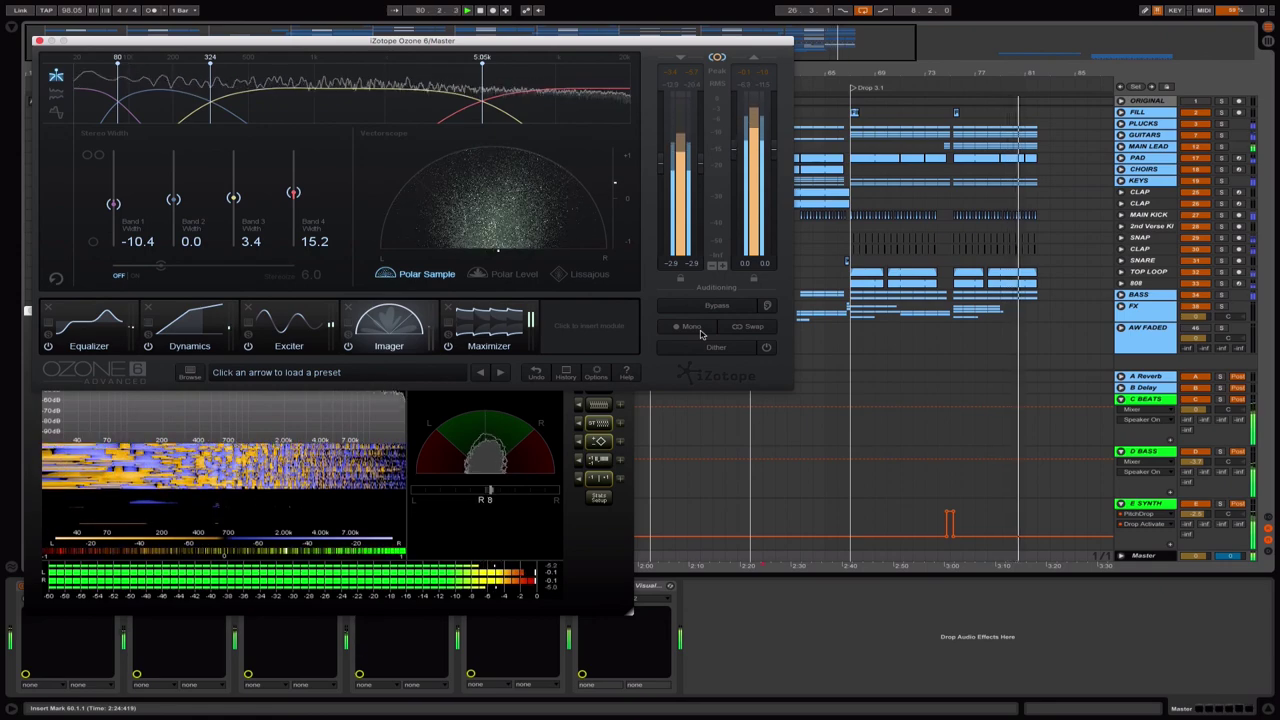
left_click(701, 333)
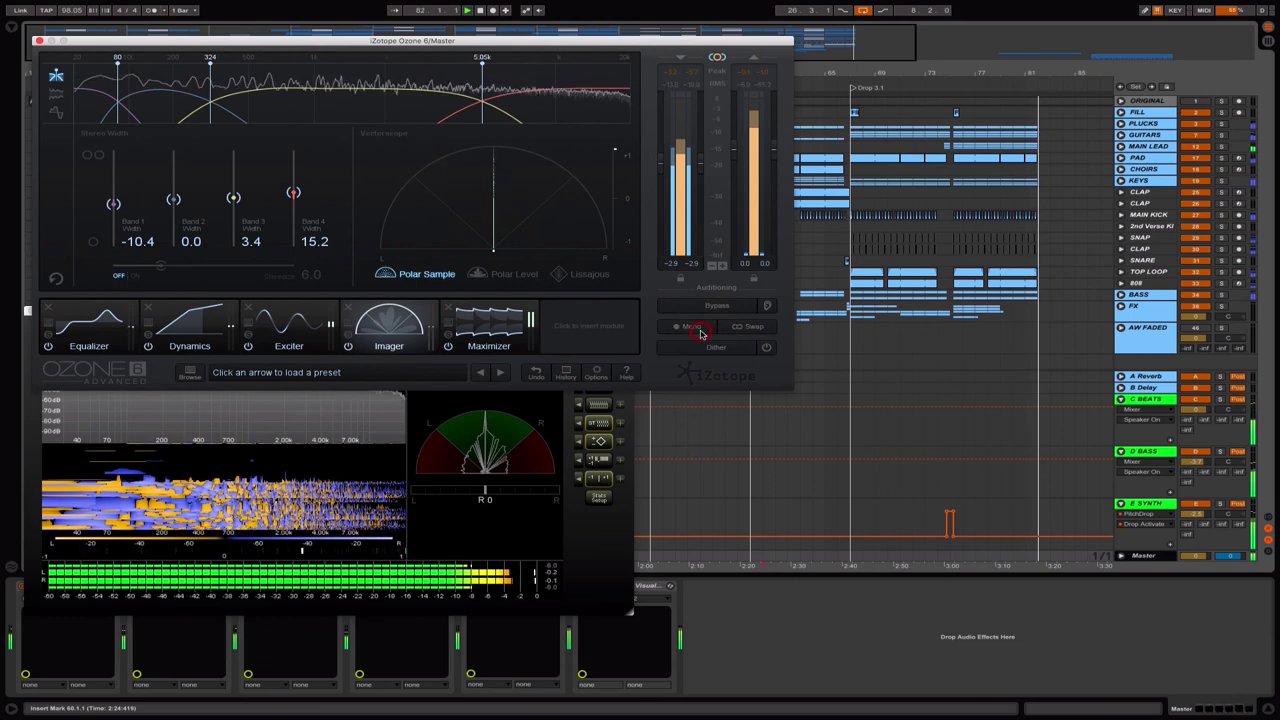
left_click(701, 333)
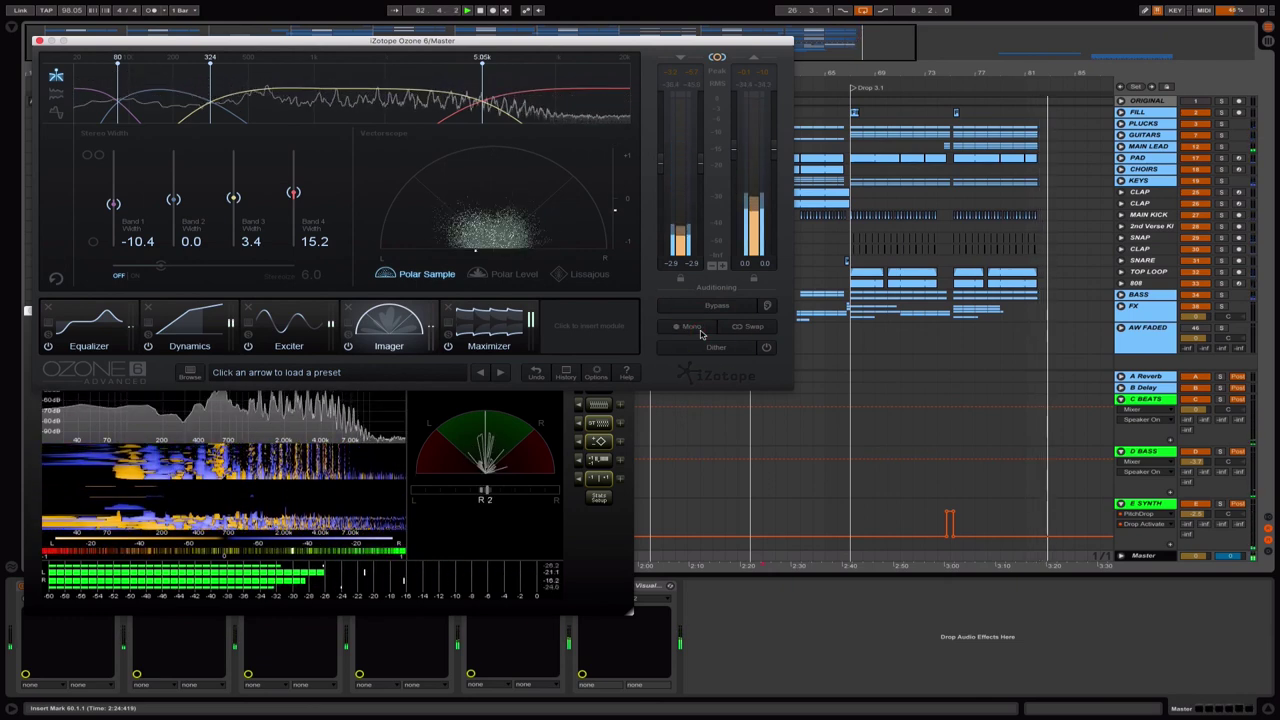
left_click(701, 333)
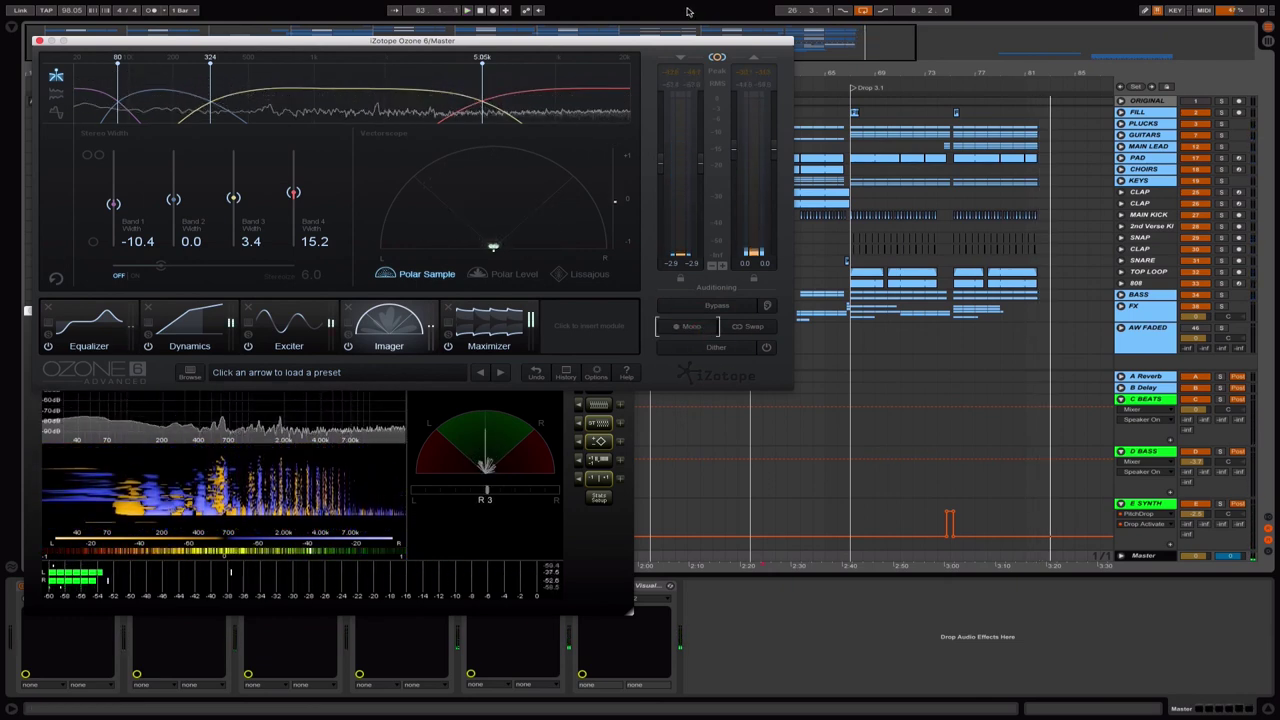
Close the Ozone 6 and NUGEN Visualizer plug-in windows.
left_click_drag(654, 38, 1000, 106)
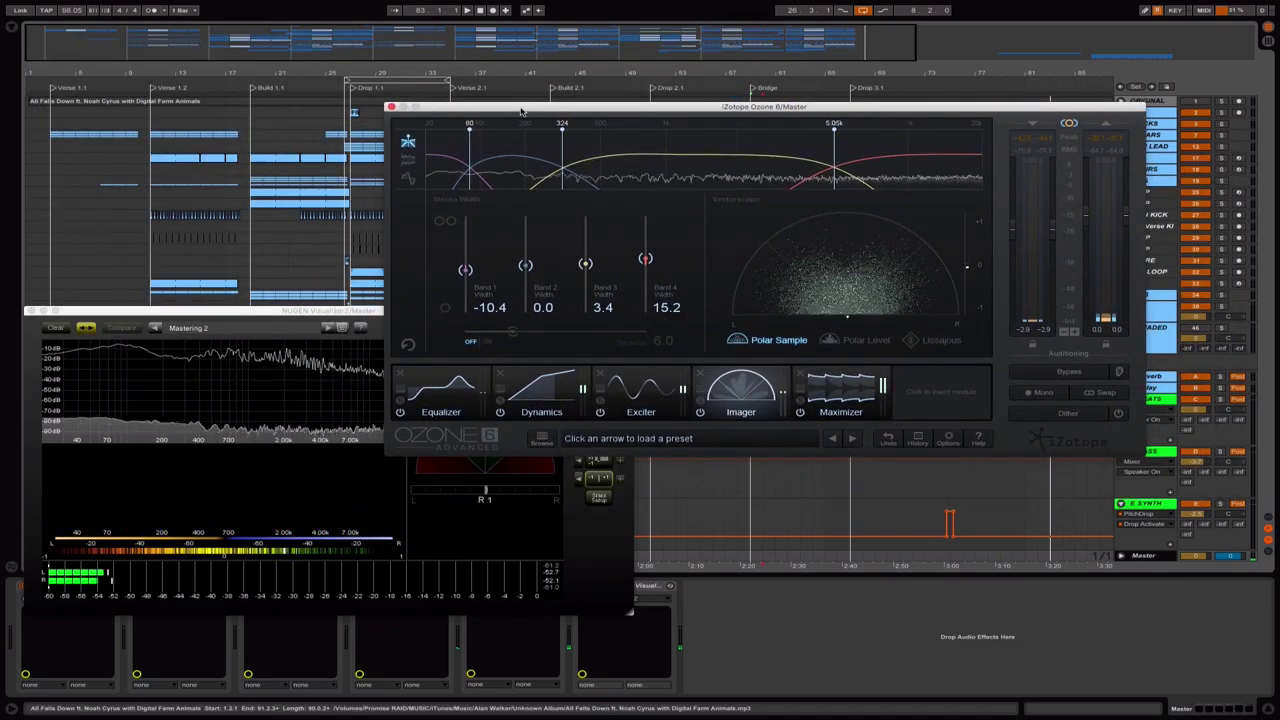
left_click_drag(738, 107, 697, 122)
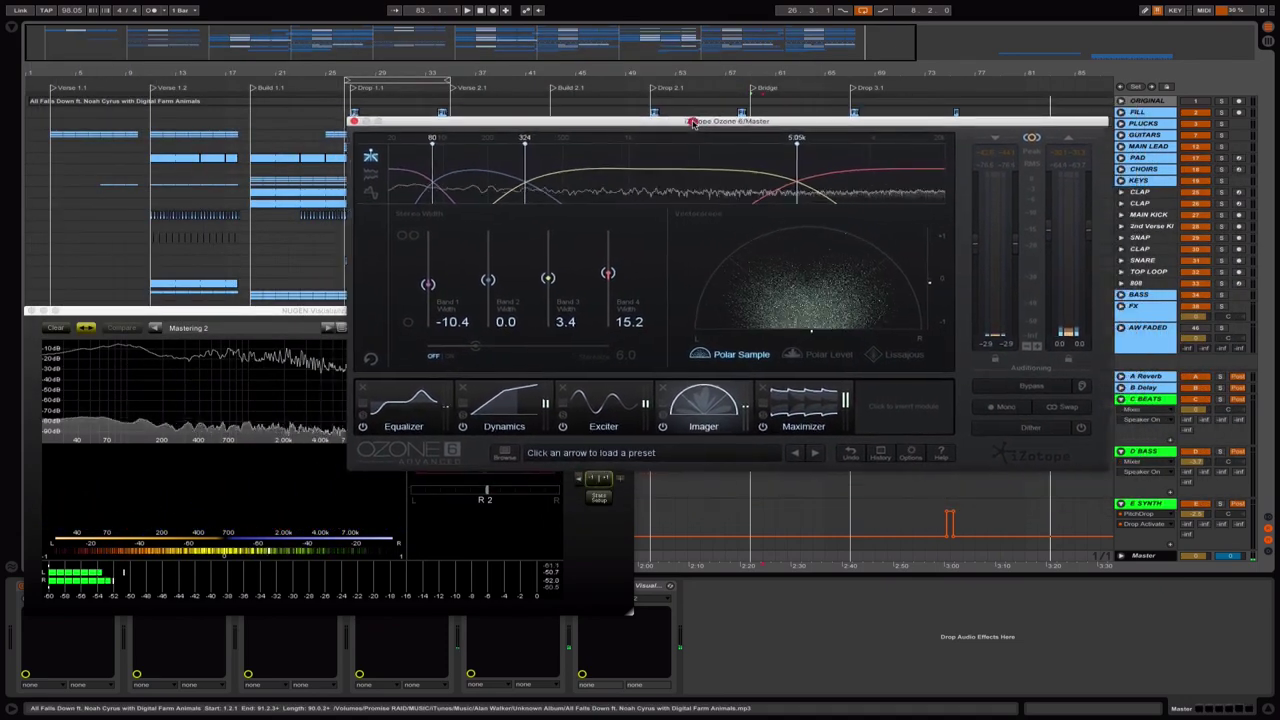
left_click(351, 122)
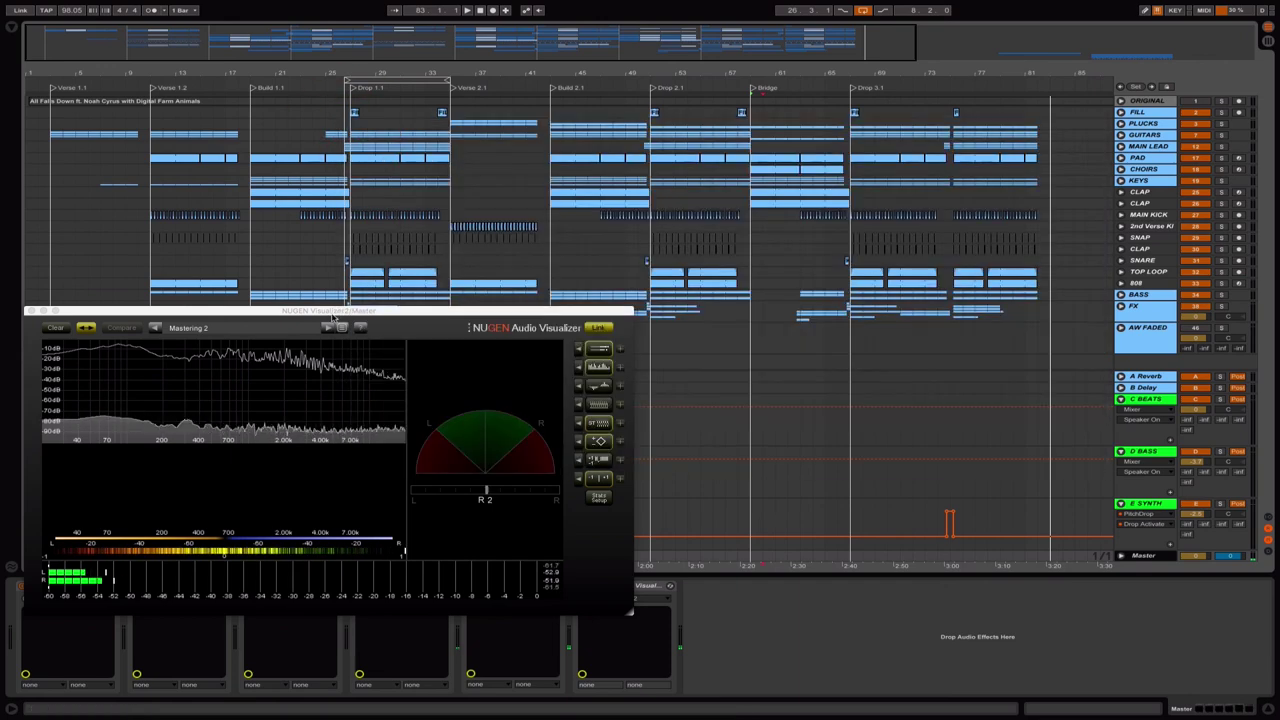
left_click_drag(333, 311, 623, 277)
left_click(318, 276)
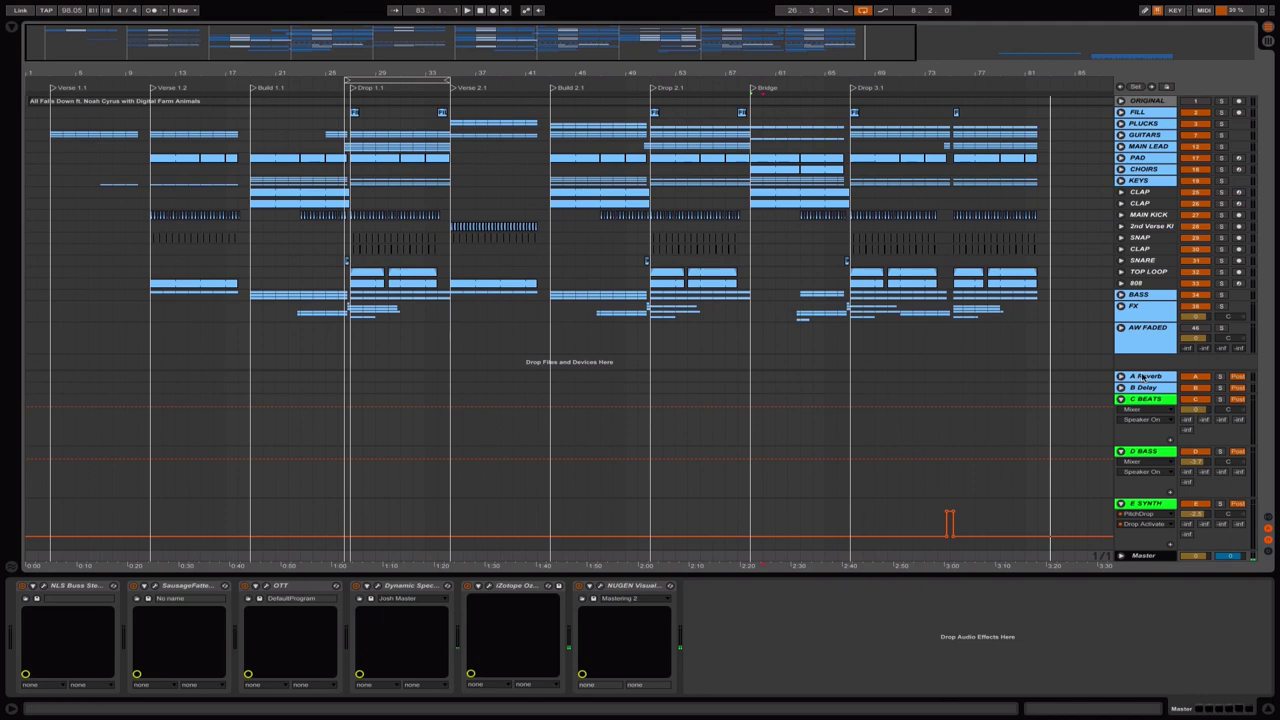
Hide the return tracks so the arrangement shows only the song's tracks and the Master.
left_click(1269, 535)
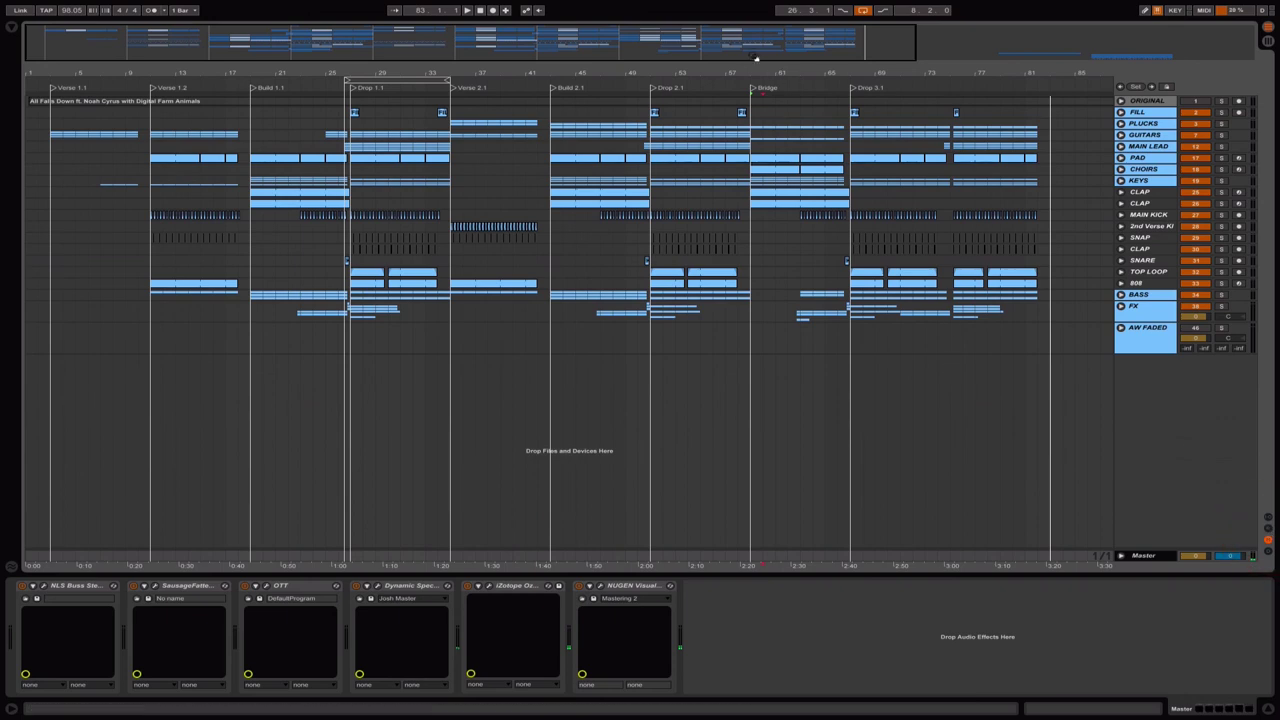
mouse_move(756, 57)
left_mouse_down()
mouse_move(766, 63)
mouse_move(755, 54)
left_mouse_up()
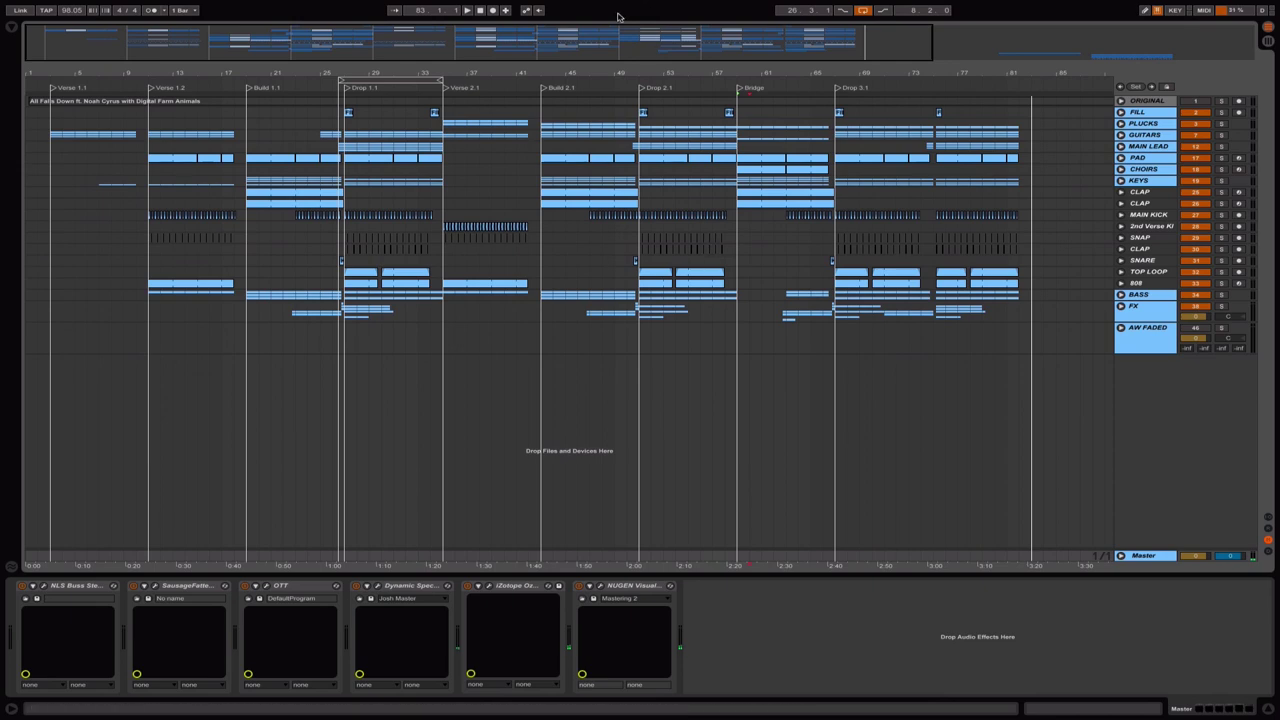
left_click_drag(533, 38, 533, 34)
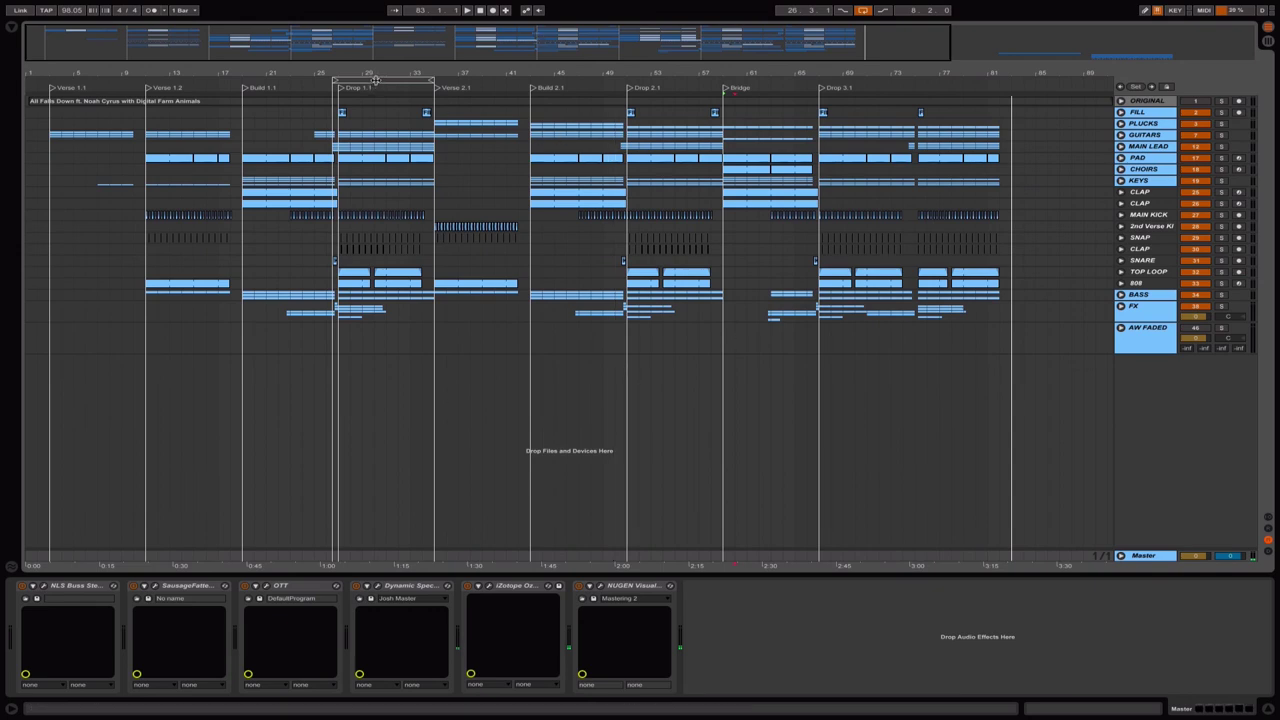
Extend the loop region to cover the whole song, starting at 1.1.1 with a length of 81 bars.
left_click(343, 80)
left_click_drag(336, 80, 3, 97)
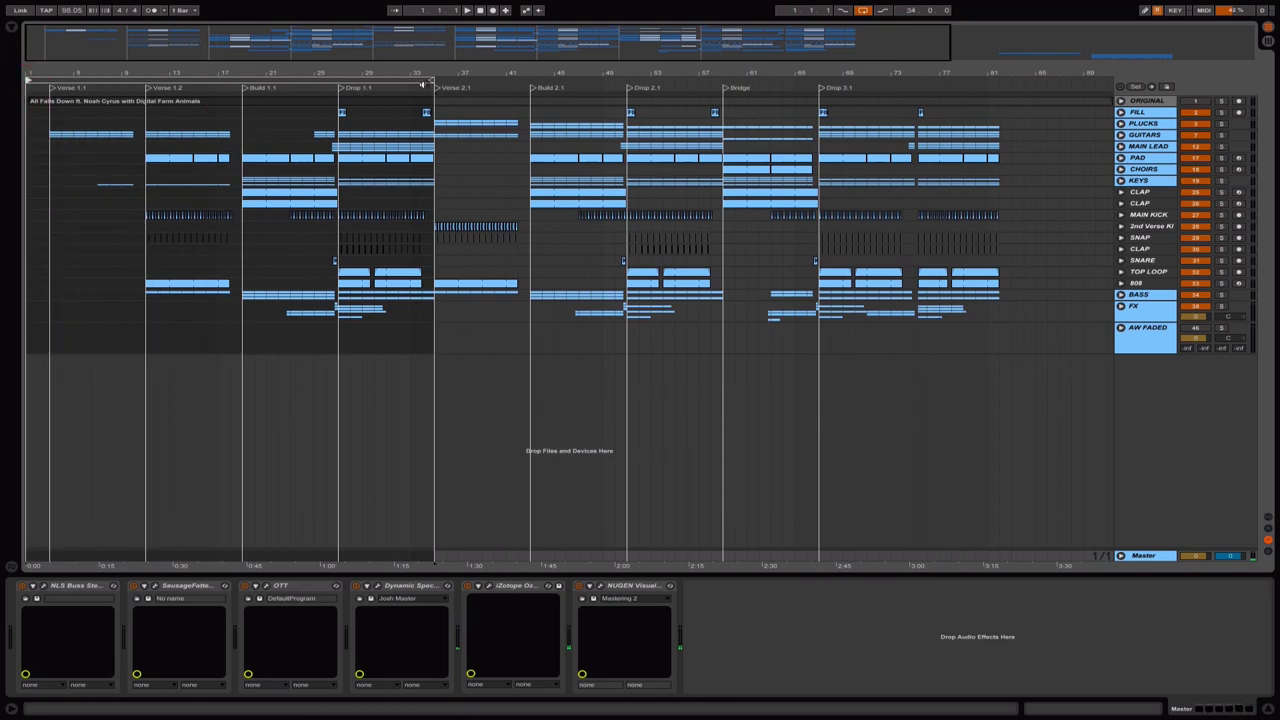
left_click_drag(433, 82, 1001, 131)
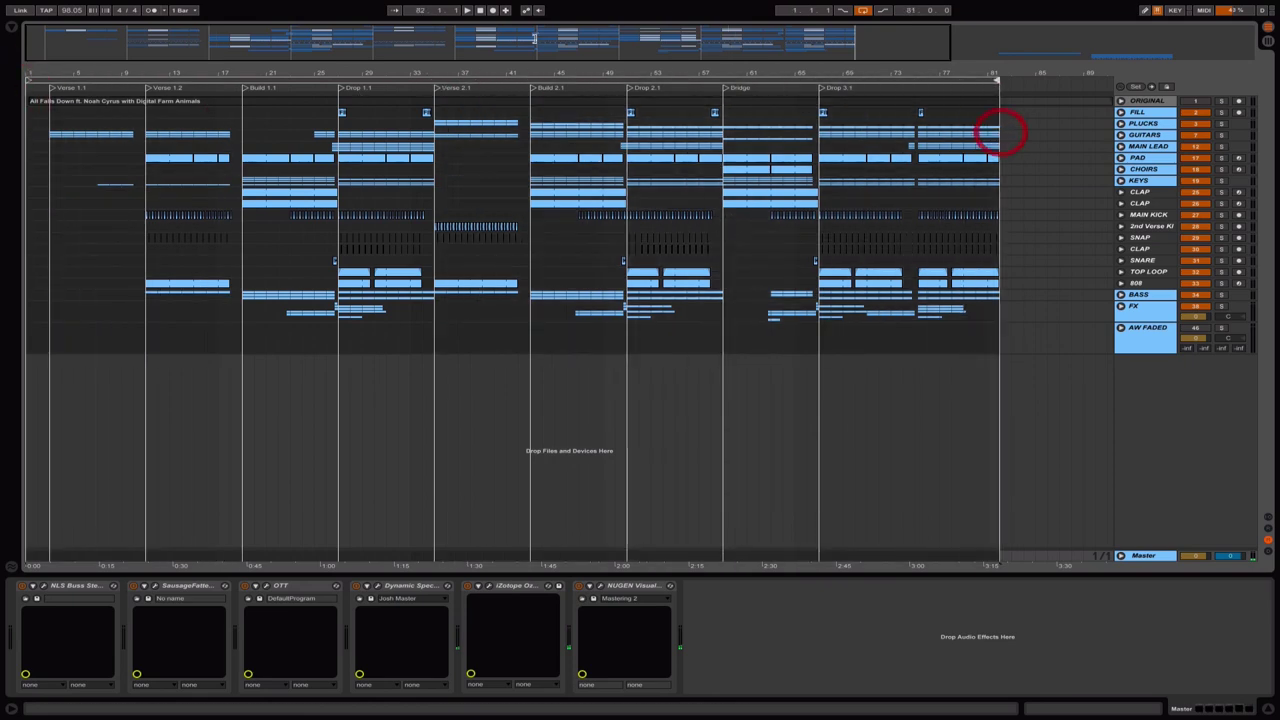
mouse_move(535, 80)
left_mouse_down()
mouse_move(540, 95)
mouse_move(536, 81)
left_mouse_up()
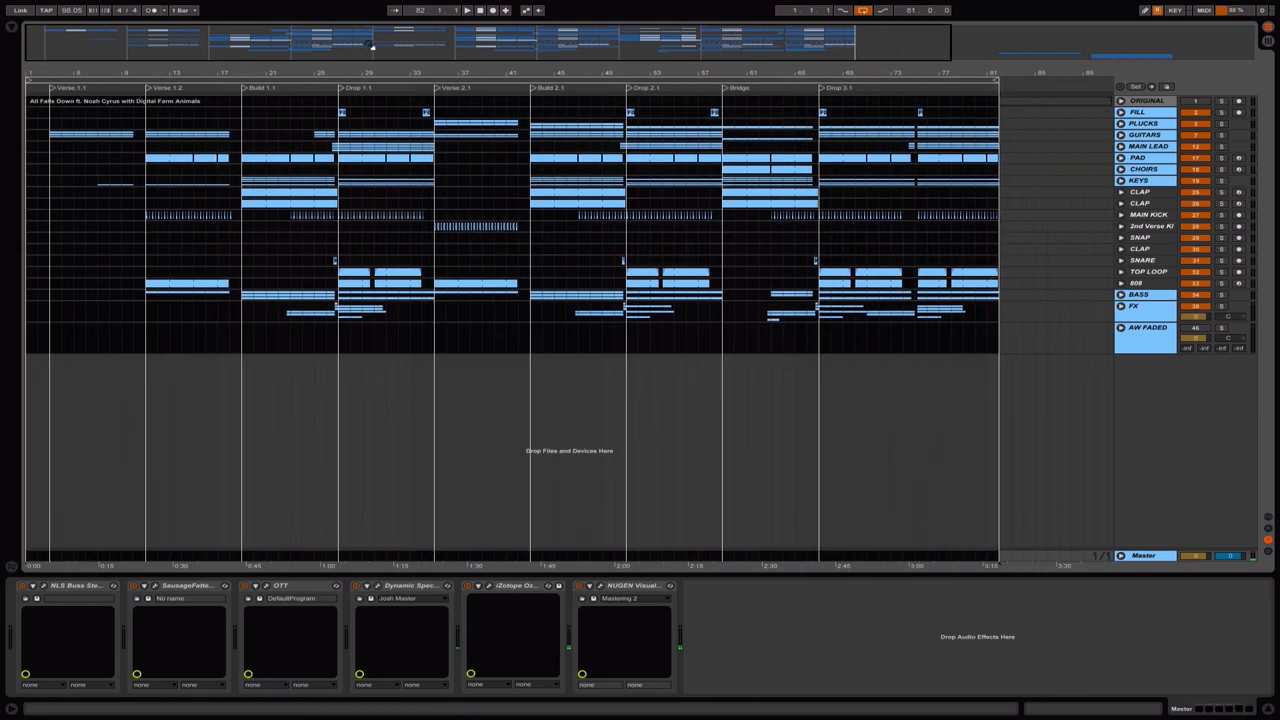
left_click(1004, 342)
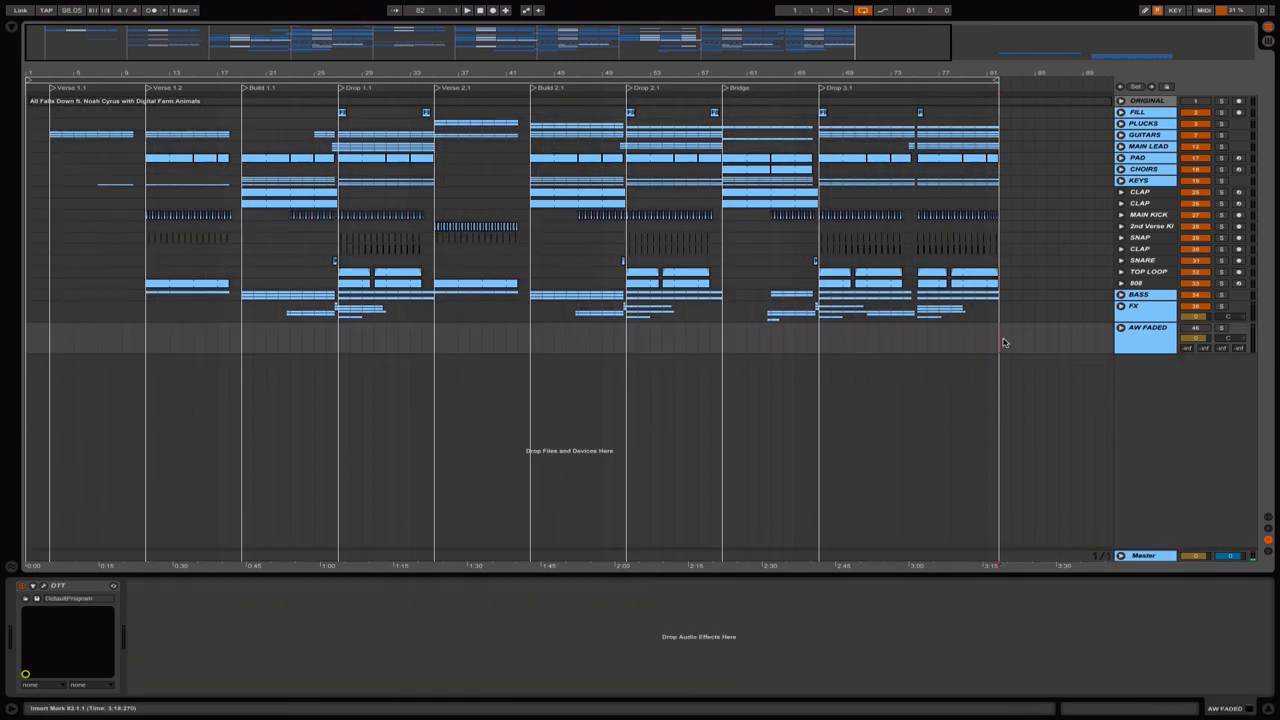